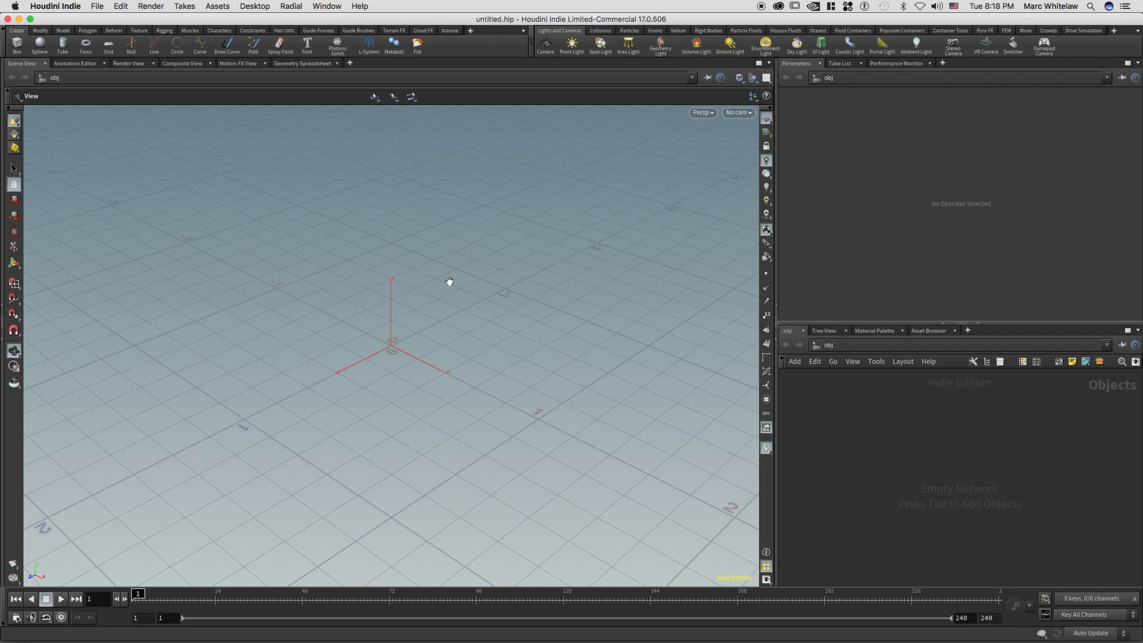
Step: Start a new project and set its project path to /PROJECTS/BYC/houdini_tutorials/HEVD_01
click(97, 6)
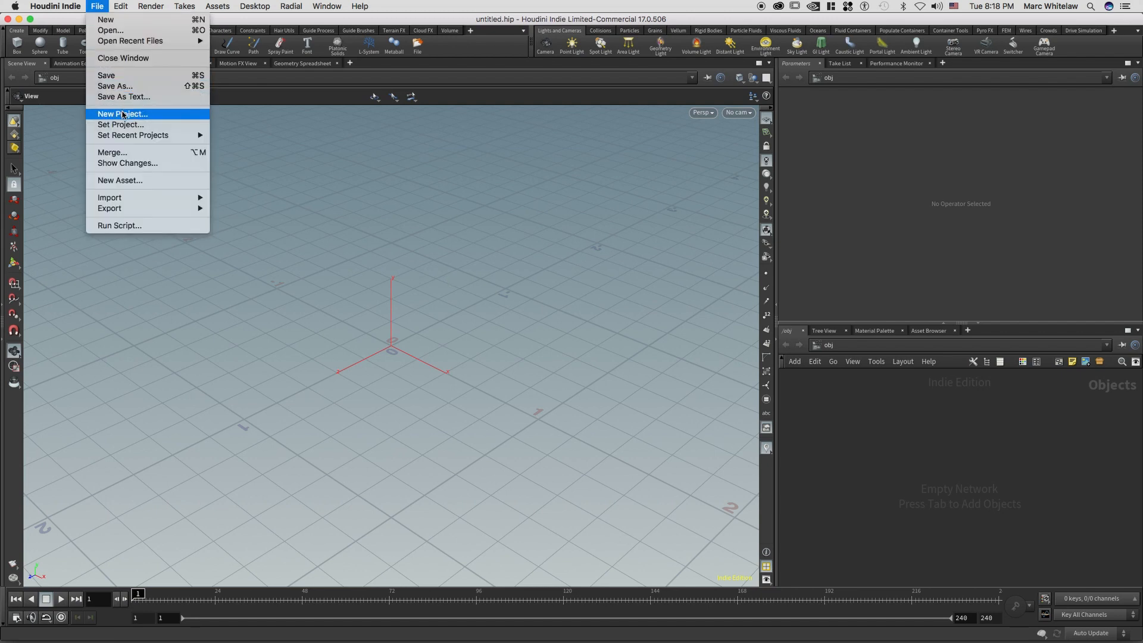
click(123, 113)
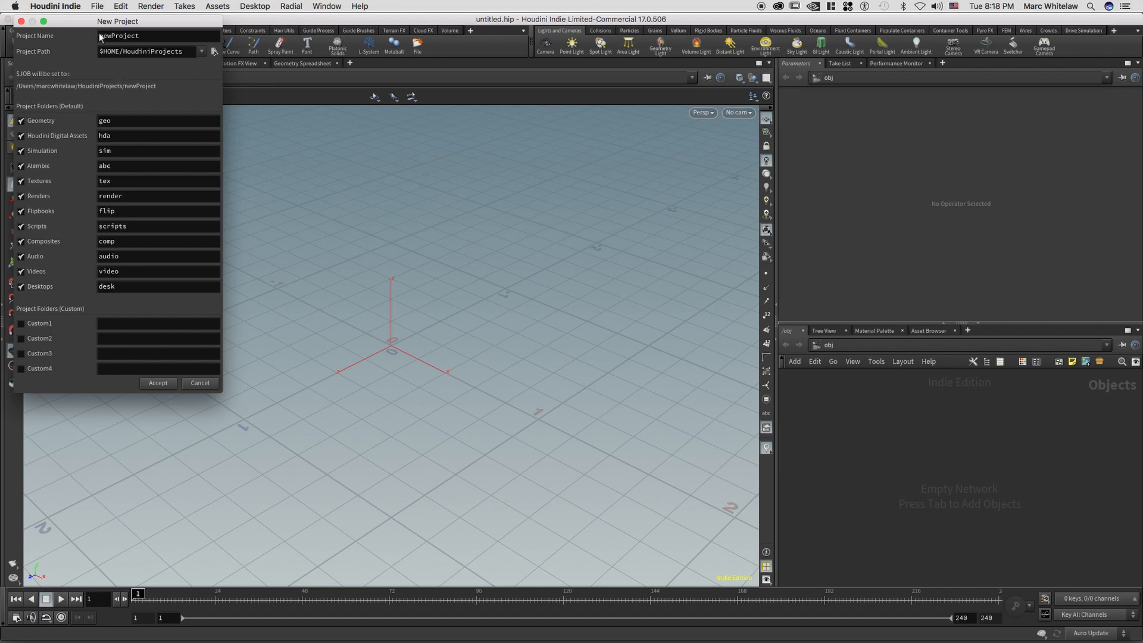
drag(107, 22, 298, 143)
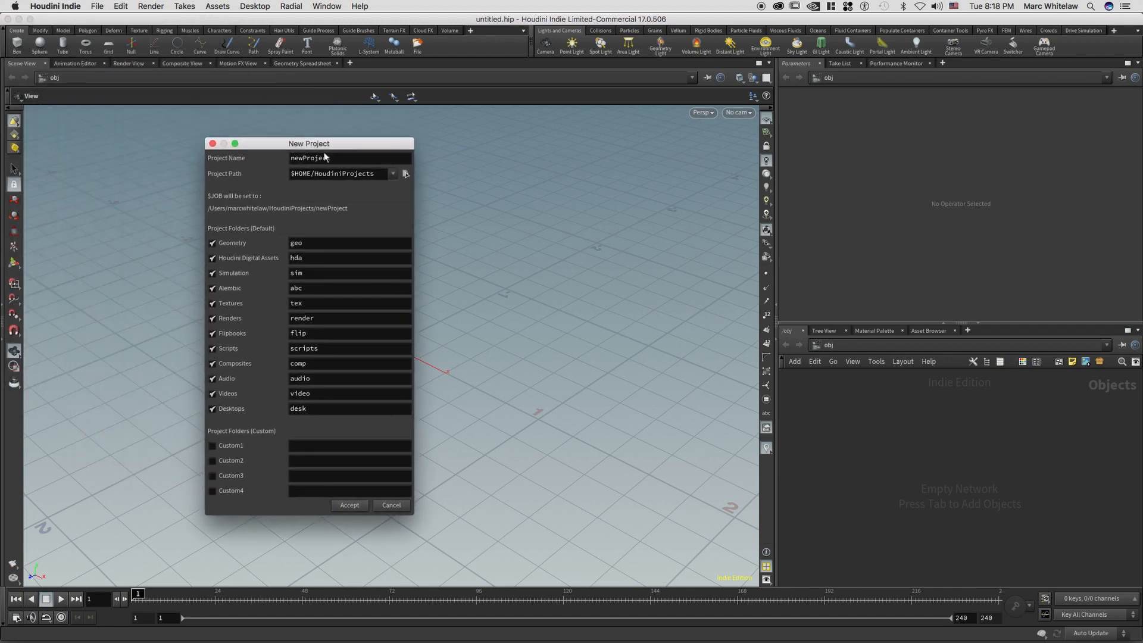
click(405, 174)
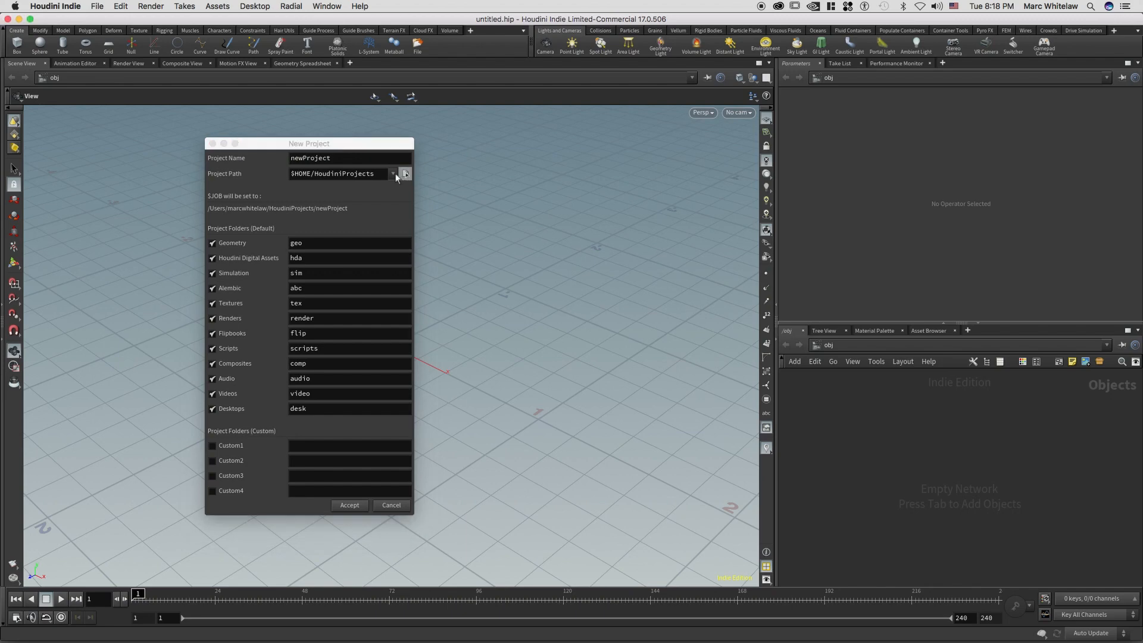
click(251, 118)
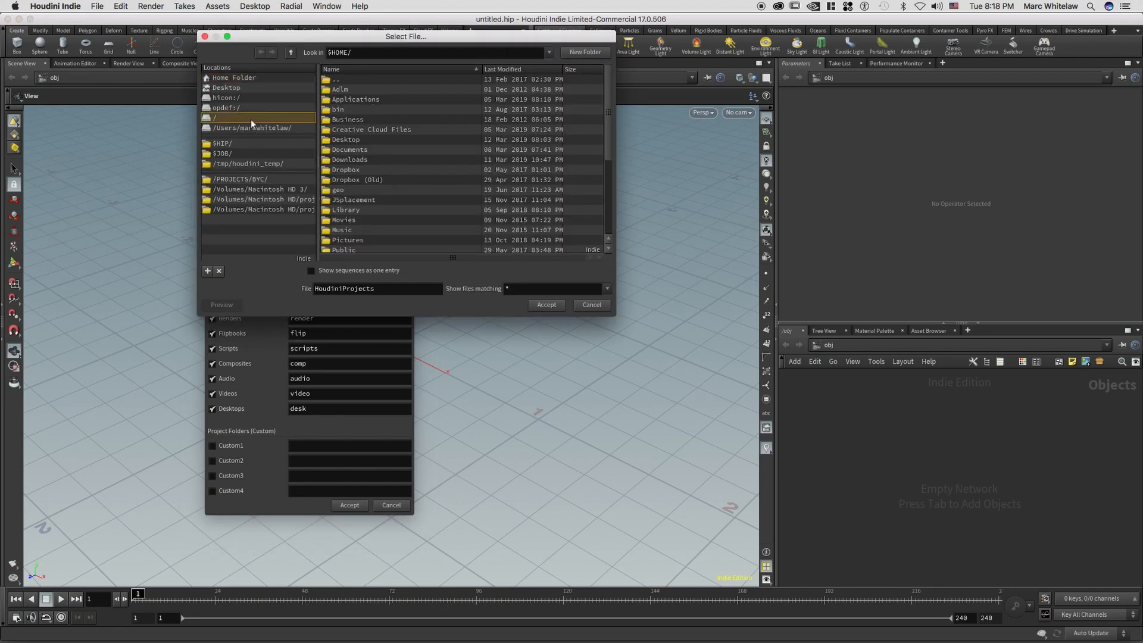
double_click(349, 180)
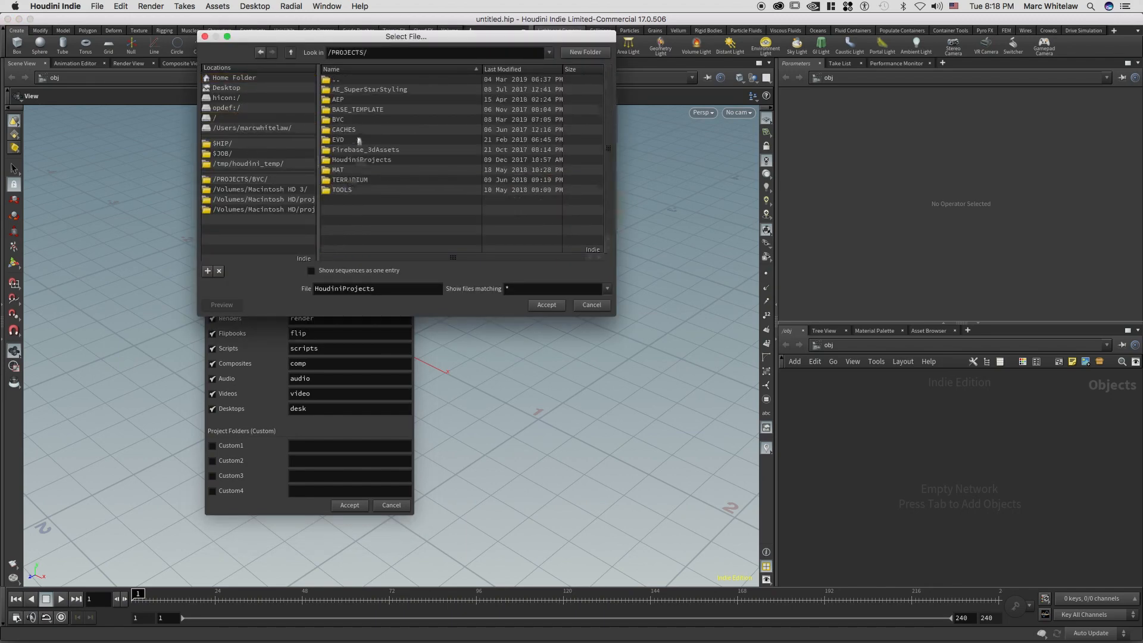
double_click(342, 119)
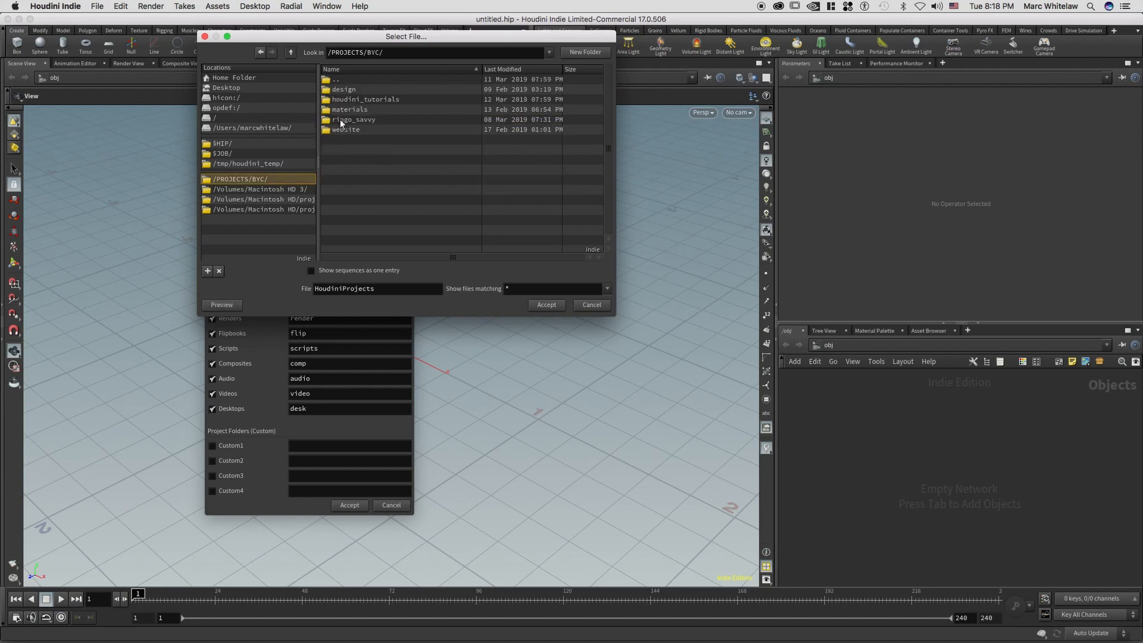
double_click(363, 99)
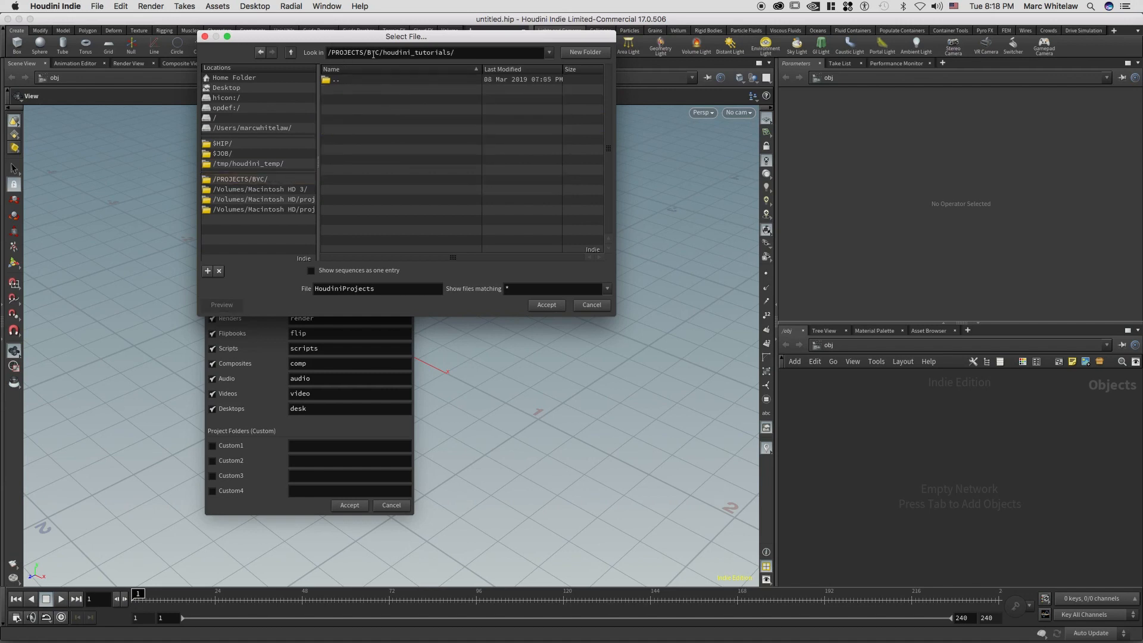
drag(389, 288, 281, 281)
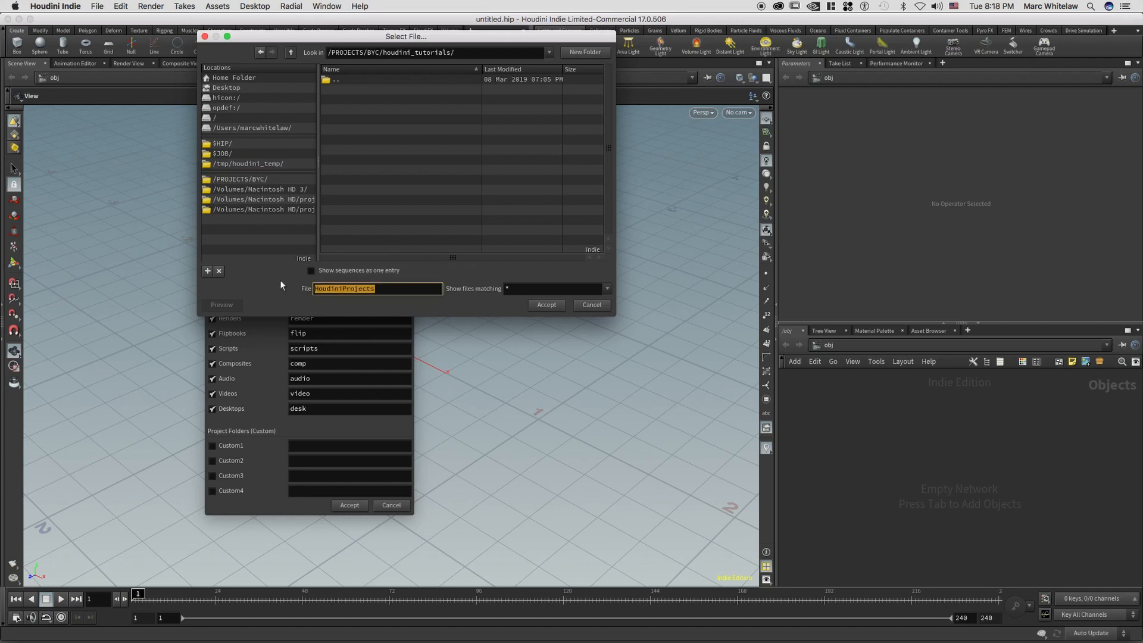
text(HEVD_01)
click(545, 305)
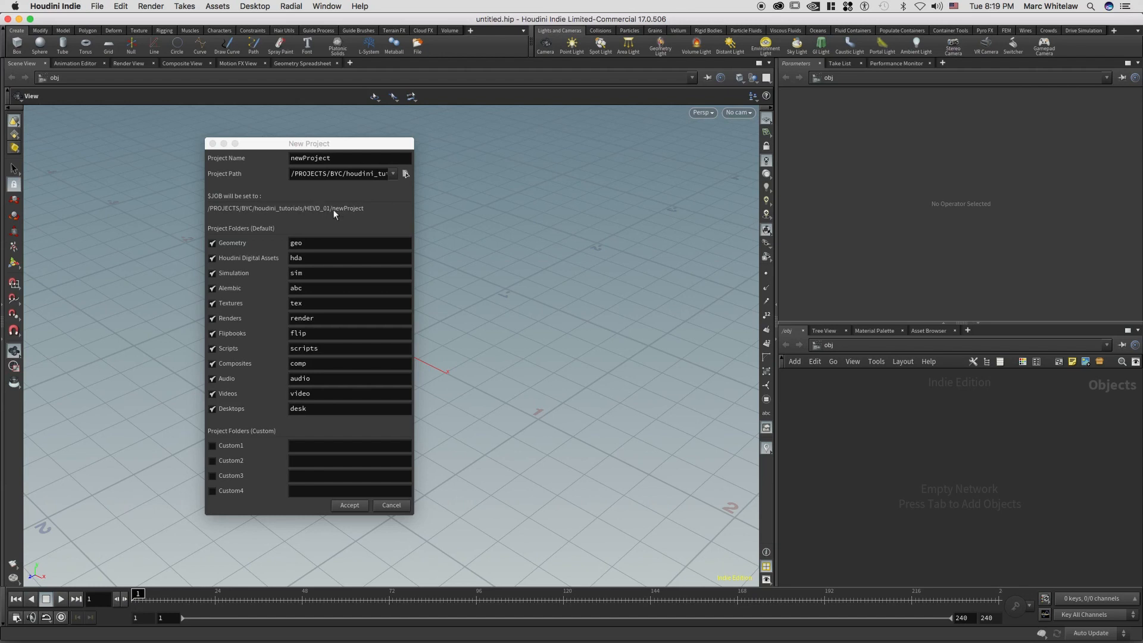
Step: Move HEVD_01 from the end of the project path into the project name, replacing the default name
double_click(311, 158)
key(BackSpace)
mouse_move(375, 175)
mouse_down()
mouse_move(431, 176)
mouse_move(379, 174)
mouse_move(388, 182)
mouse_up()
click(361, 173)
key(super+x)
click(339, 159)
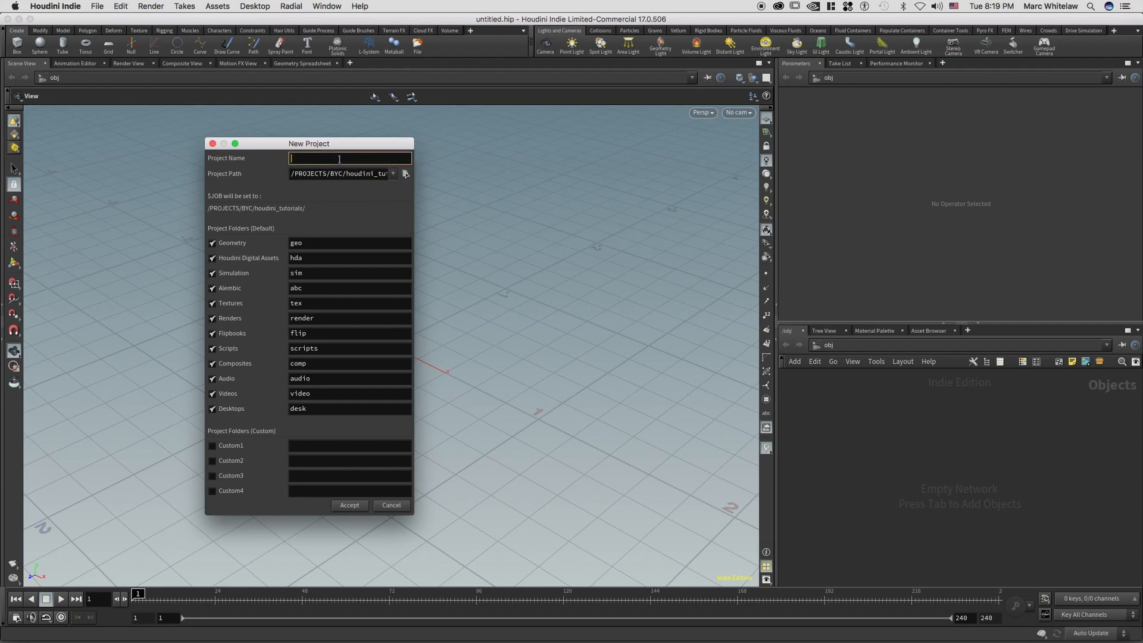
key(super+v)
Step: Enable the first custom project folder, name it img, and create the project
click(210, 446)
click(305, 445)
text(img)
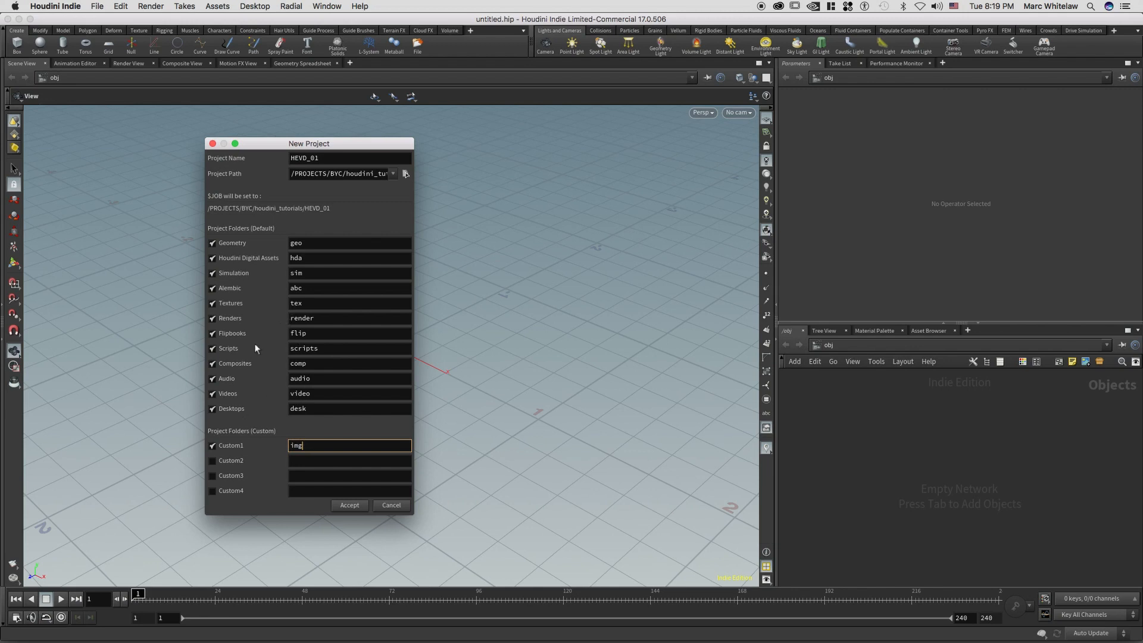
click(322, 318)
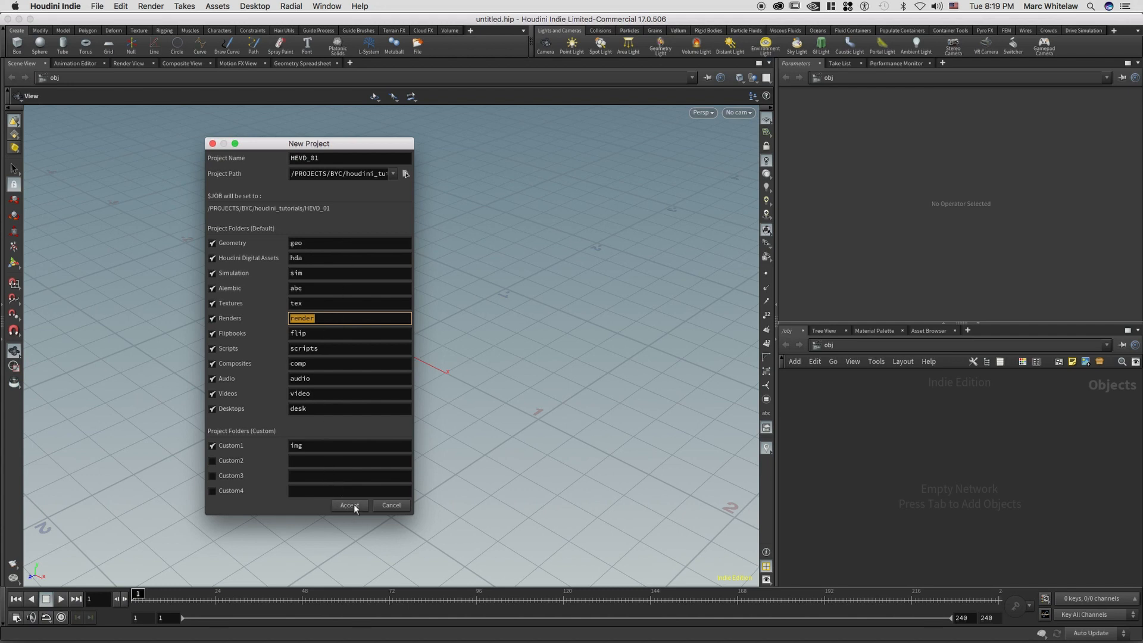
click(351, 507)
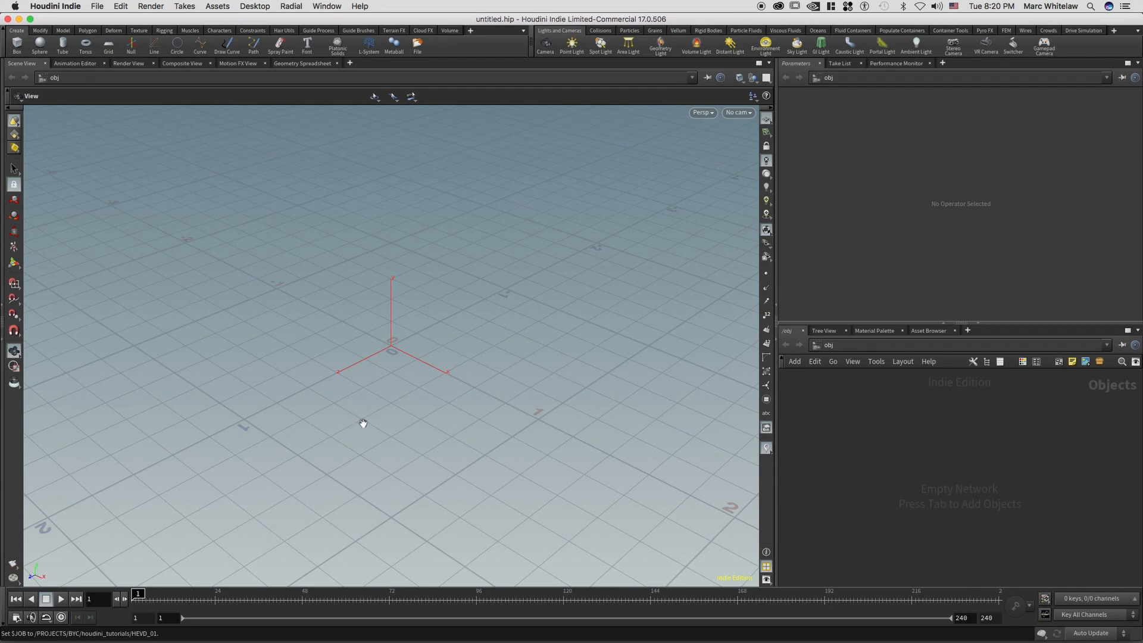
Step: Begin saving the scene under a new name and go to the $JOB project directory
click(97, 7)
click(115, 86)
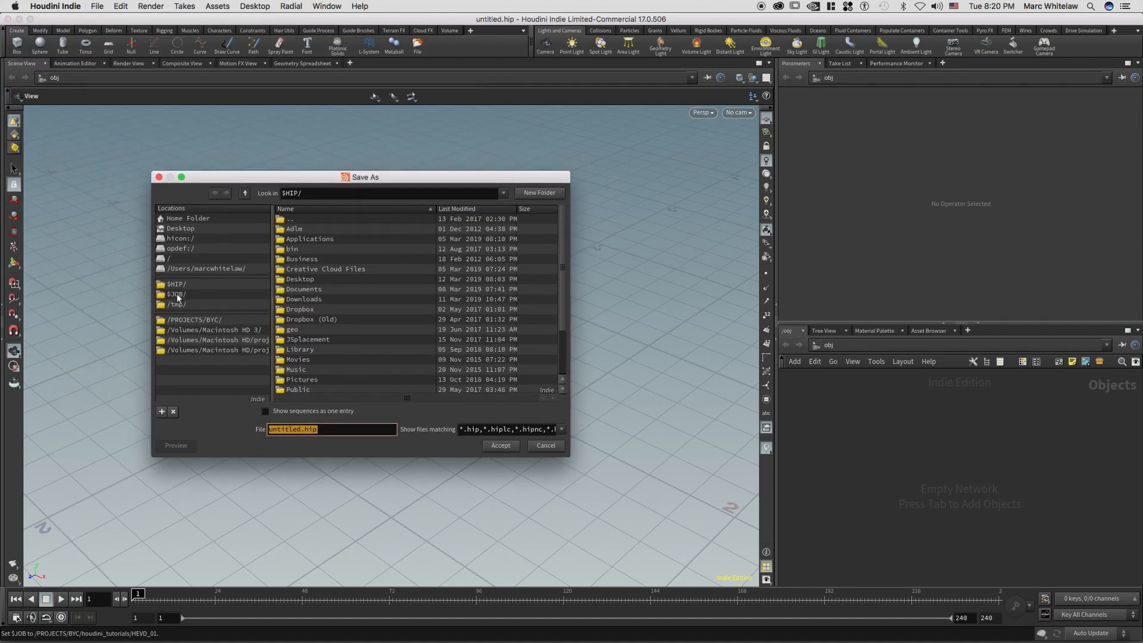
click(176, 294)
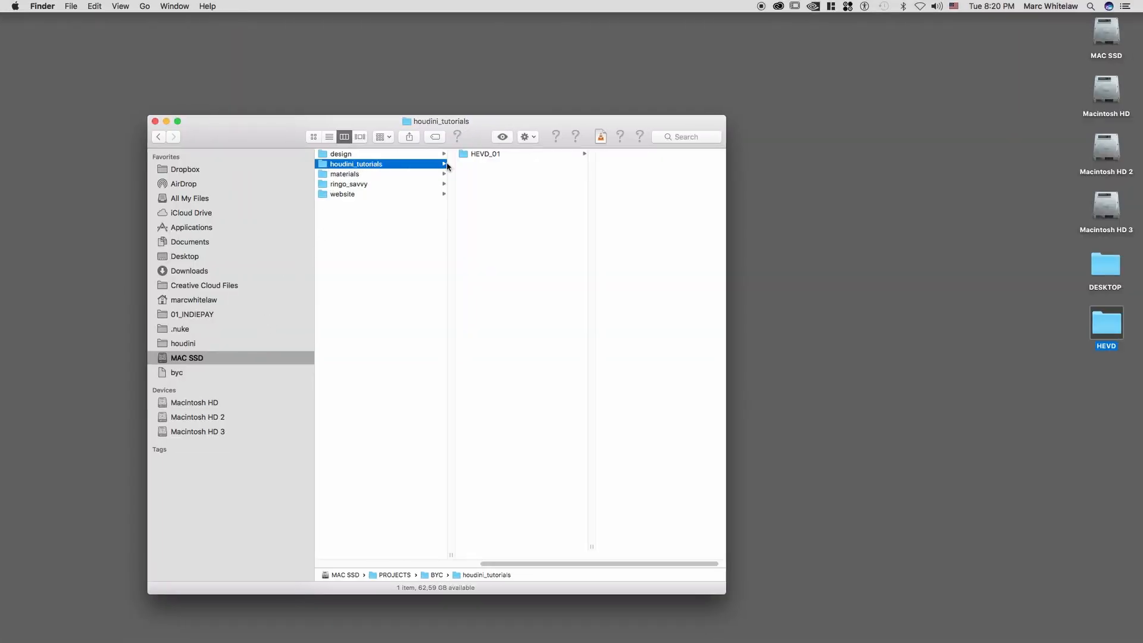
Step: Examine the subfolders of the HEVD_01 project folder in Finder and return to Houdini
click(482, 154)
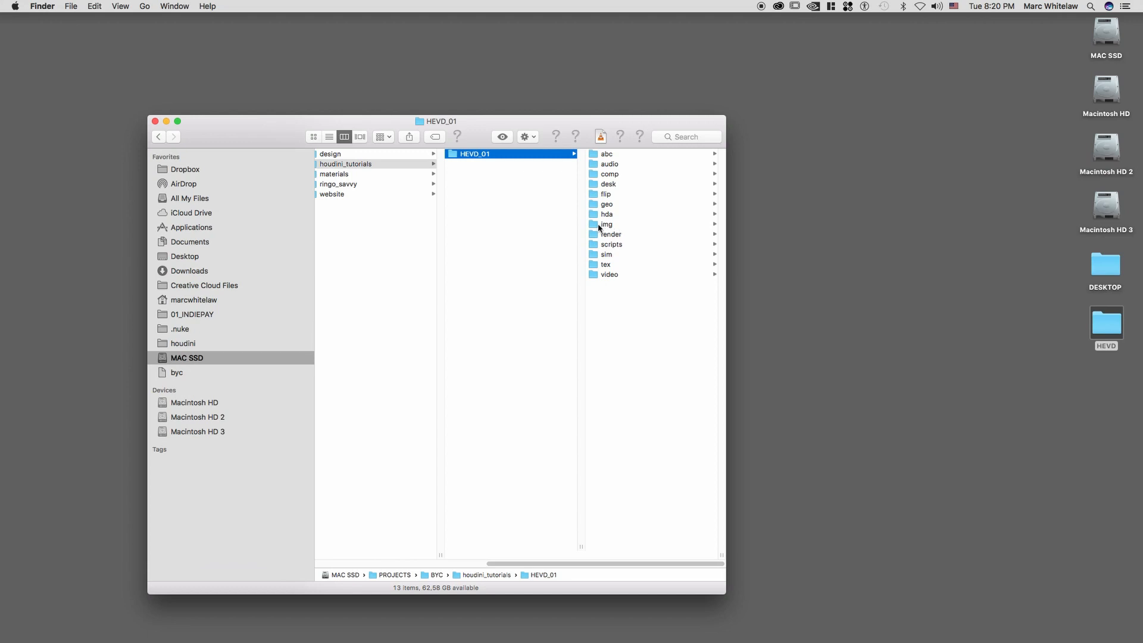
key(alt)
key(alt+Left)
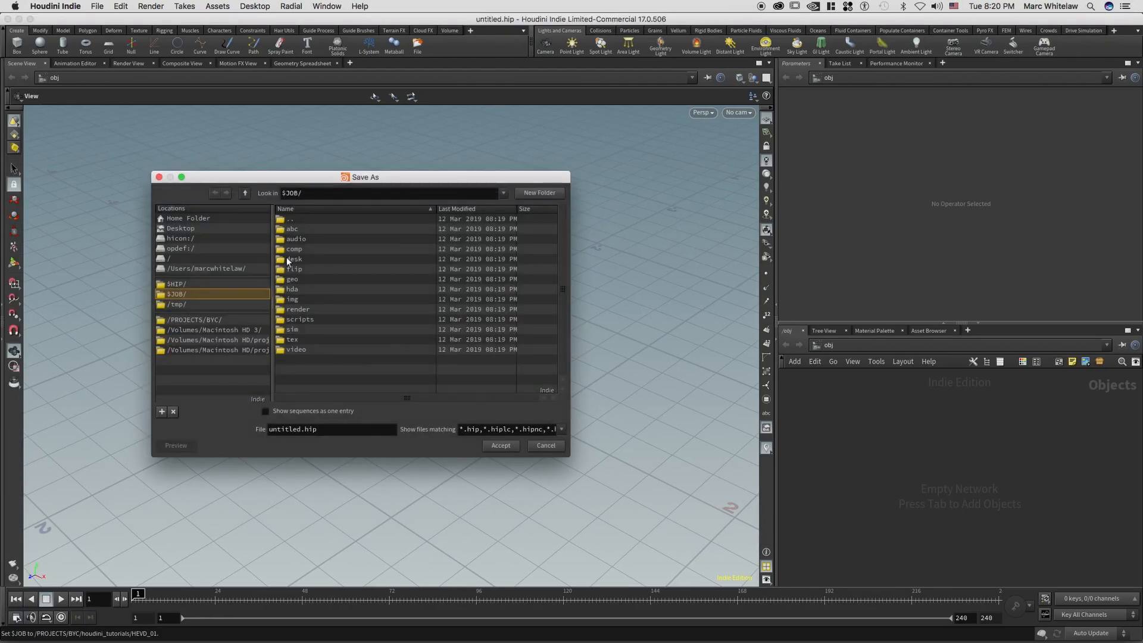
Step: Save the scene as hevd_01_v001.hip in the project's scripts folder
double_click(306, 319)
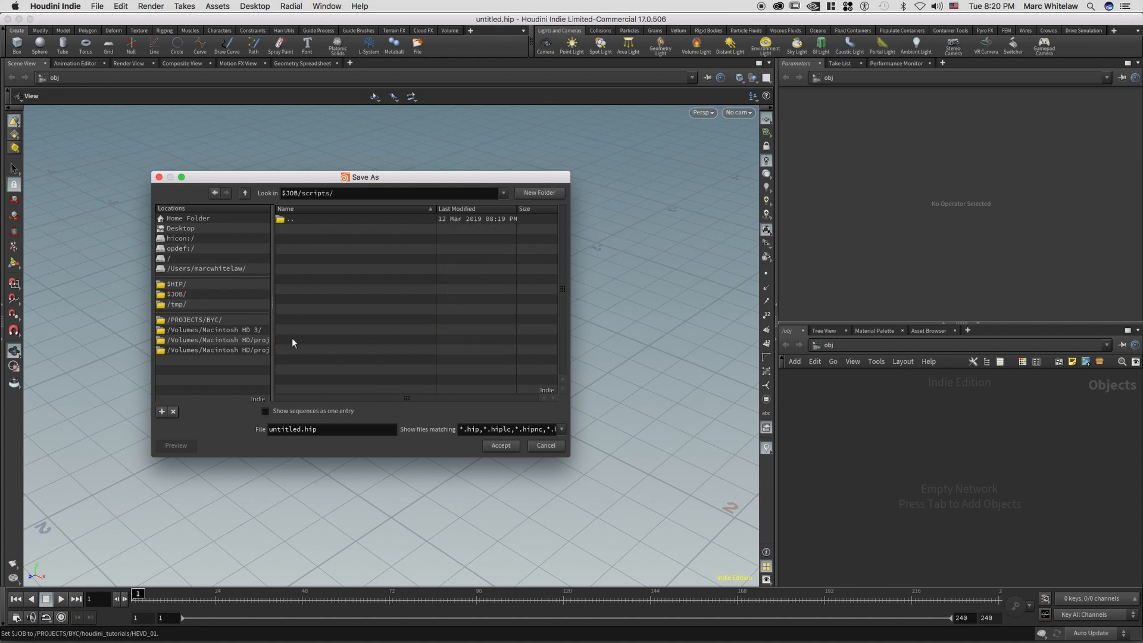
double_click(295, 429)
text(hevd_)
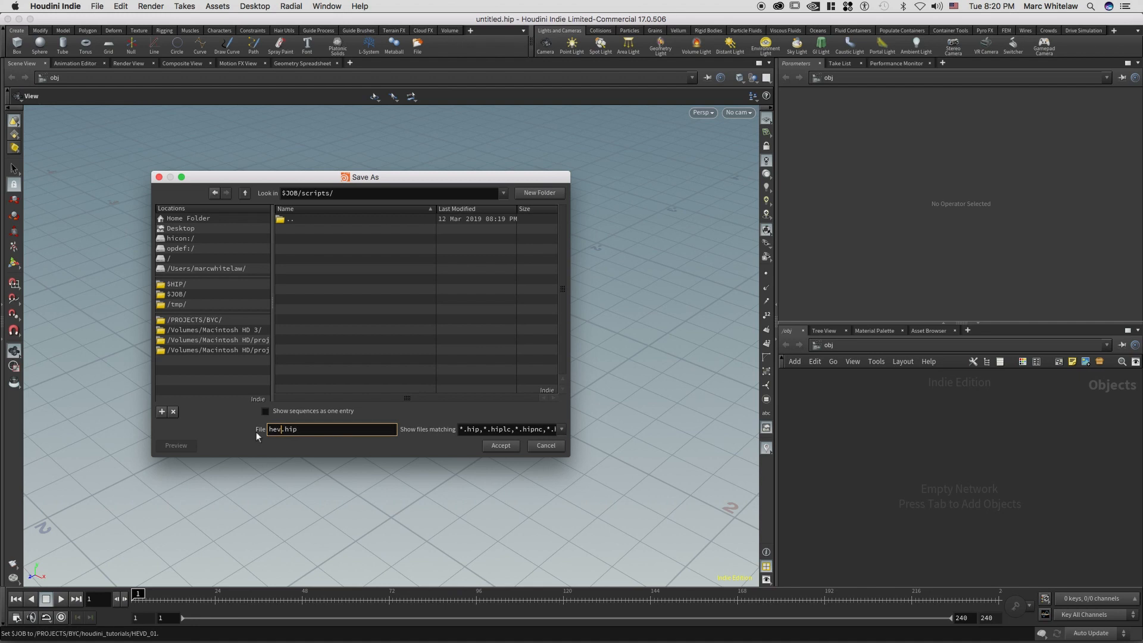
text(01_v001)
click(500, 446)
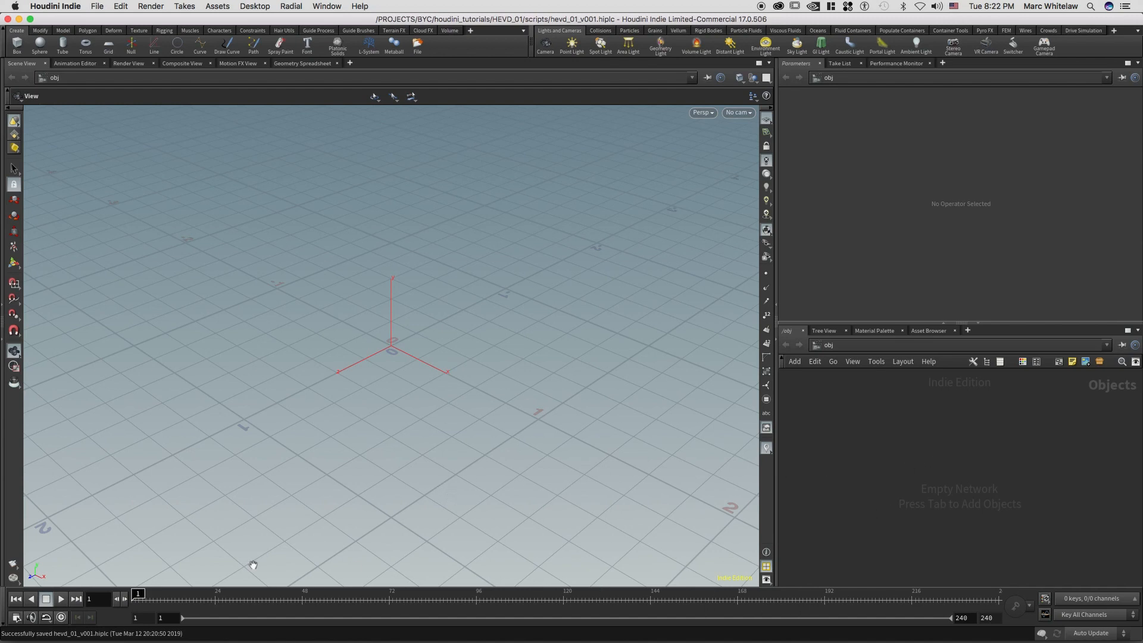
drag(148, 593, 125, 606)
click(386, 357)
mouse_move(398, 339)
mouse_down()
mouse_move(411, 324)
mouse_move(452, 327)
mouse_move(434, 357)
mouse_move(379, 362)
mouse_move(395, 327)
mouse_up()
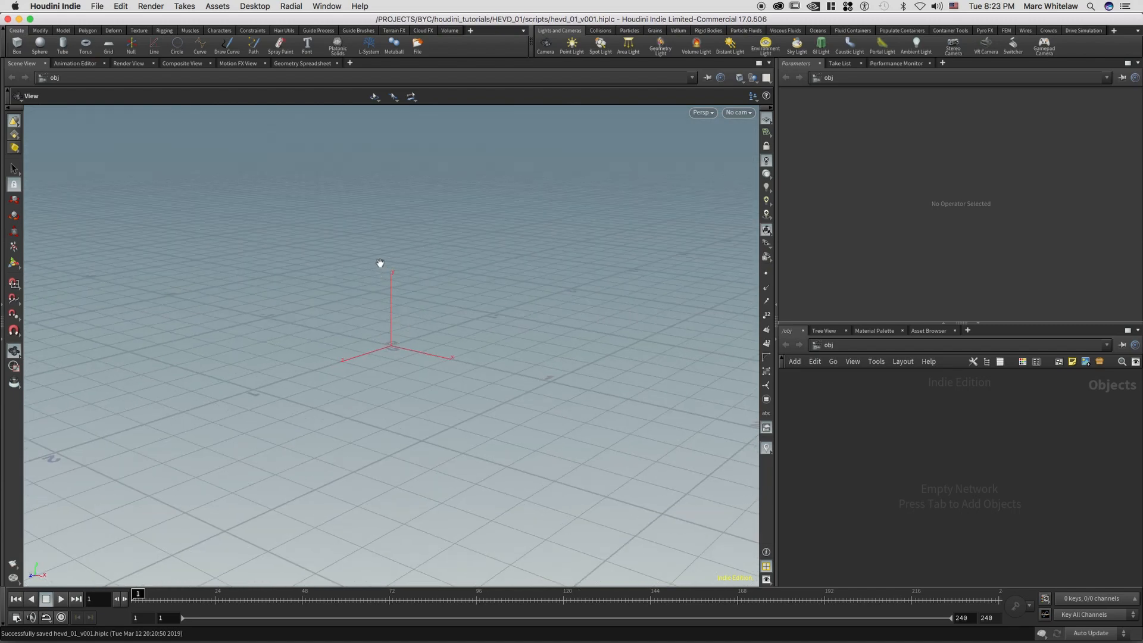
drag(400, 274, 419, 343)
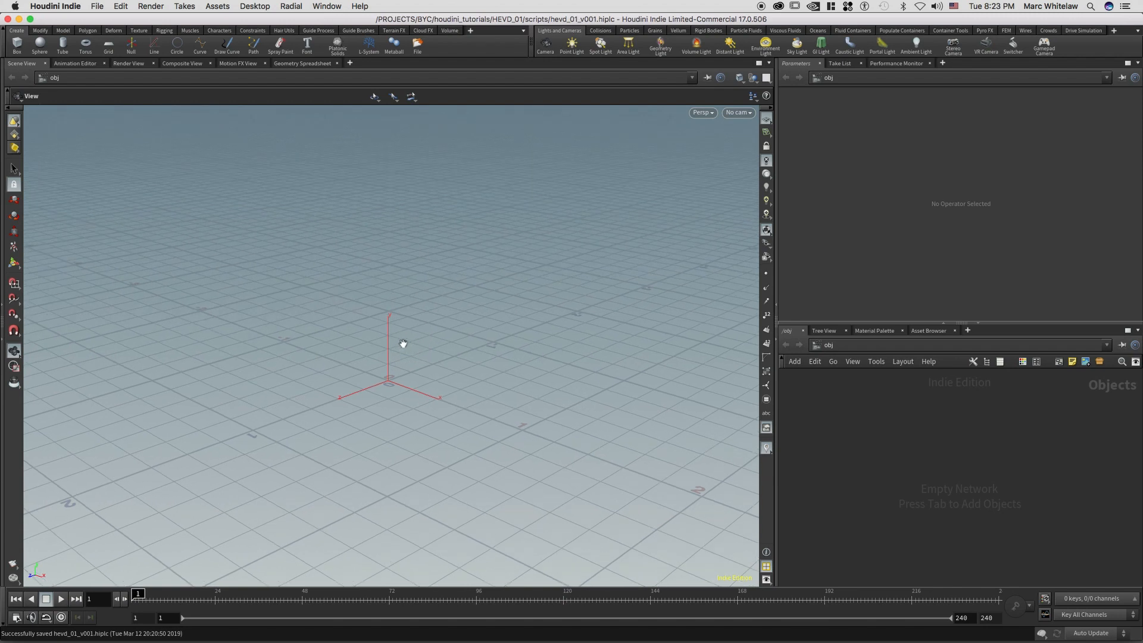
Step: Add a Box object to the object network and move its node to a clear spot
click(907, 444)
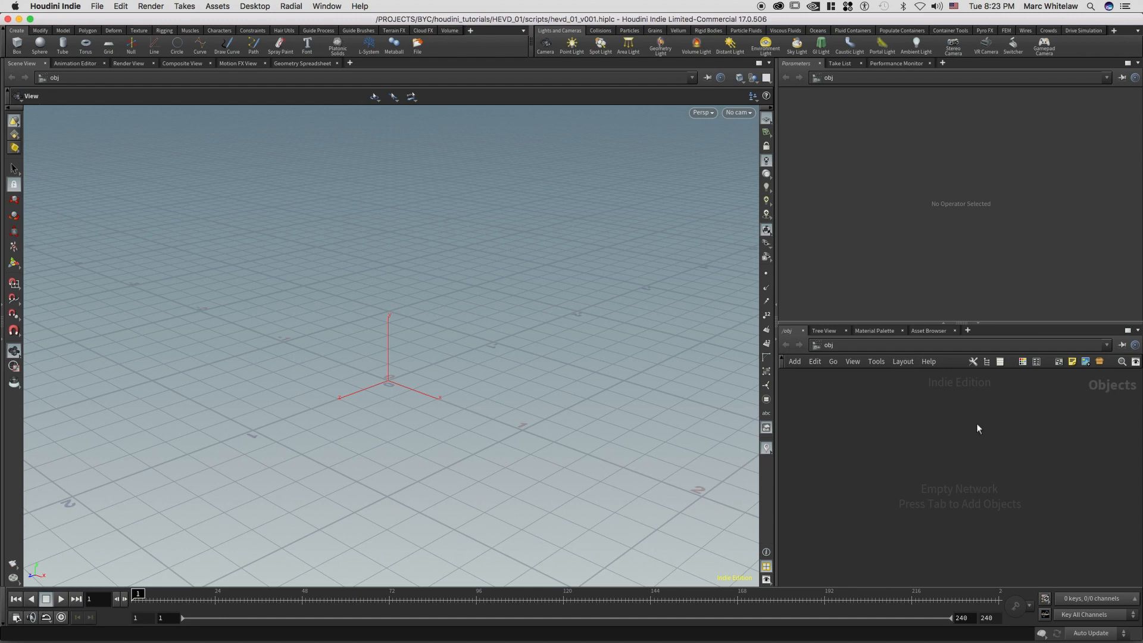
key(Tab)
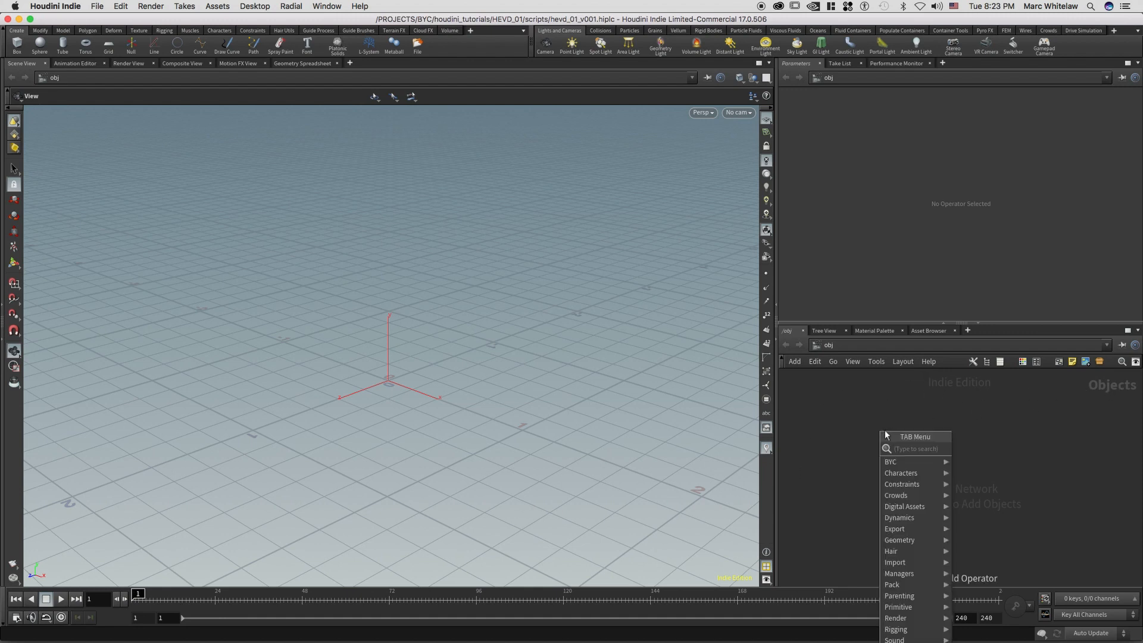
text(b)
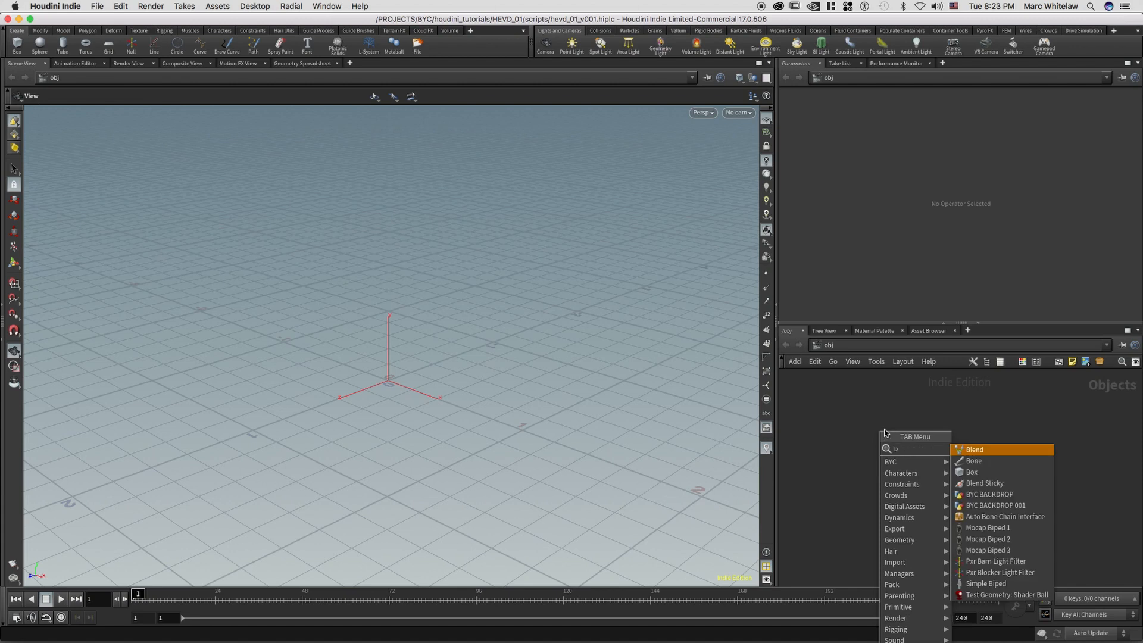
text(lend)
key(Return)
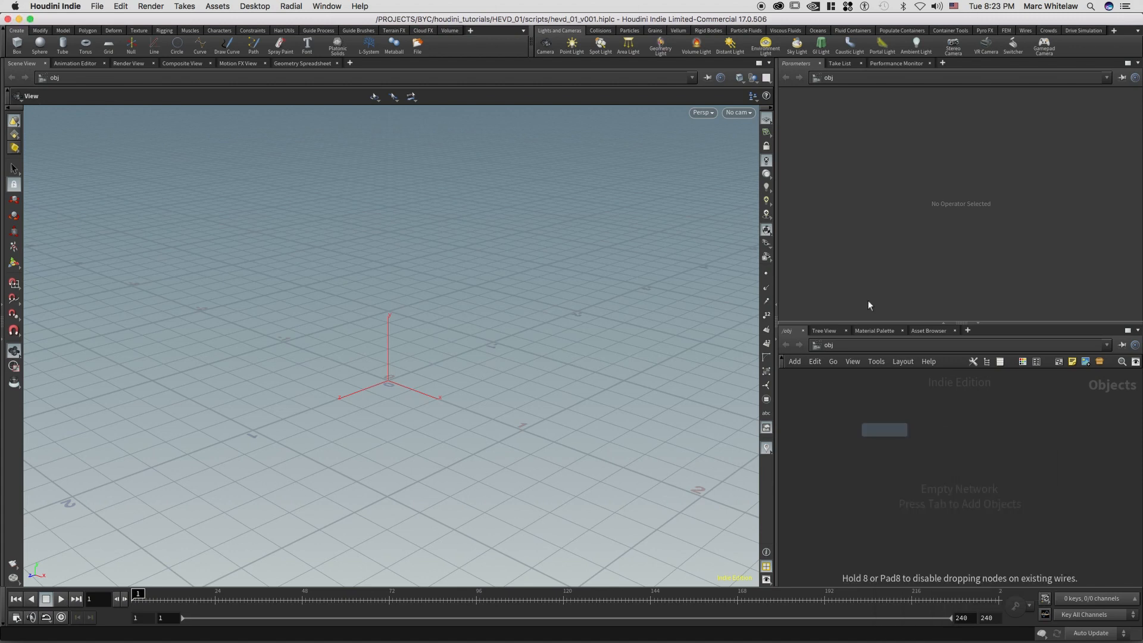
click(899, 439)
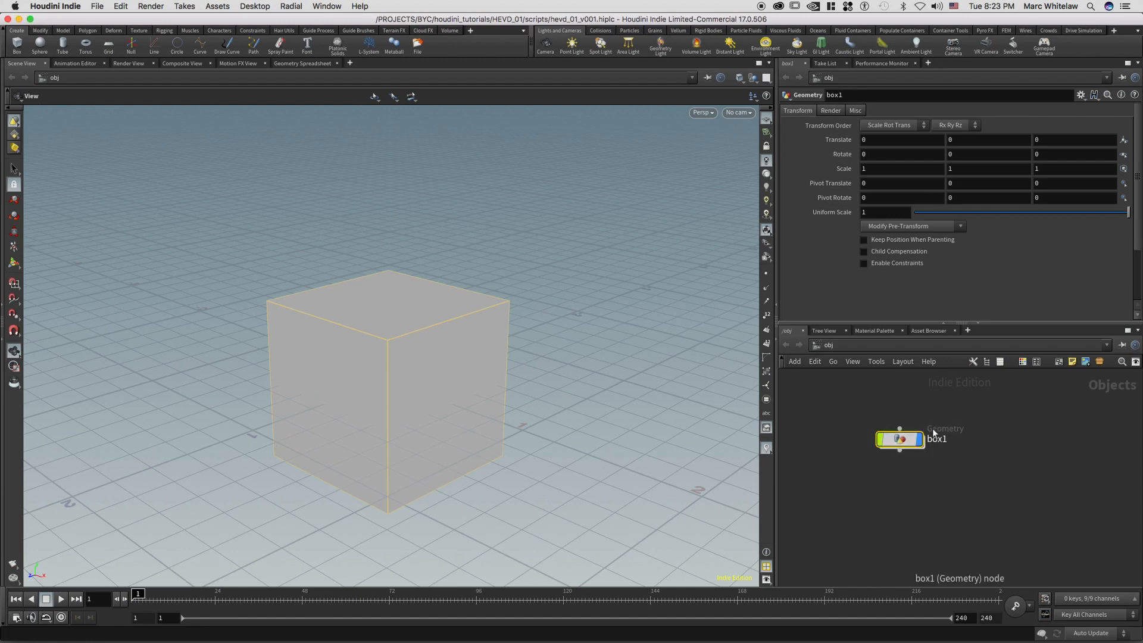
drag(917, 444, 956, 474)
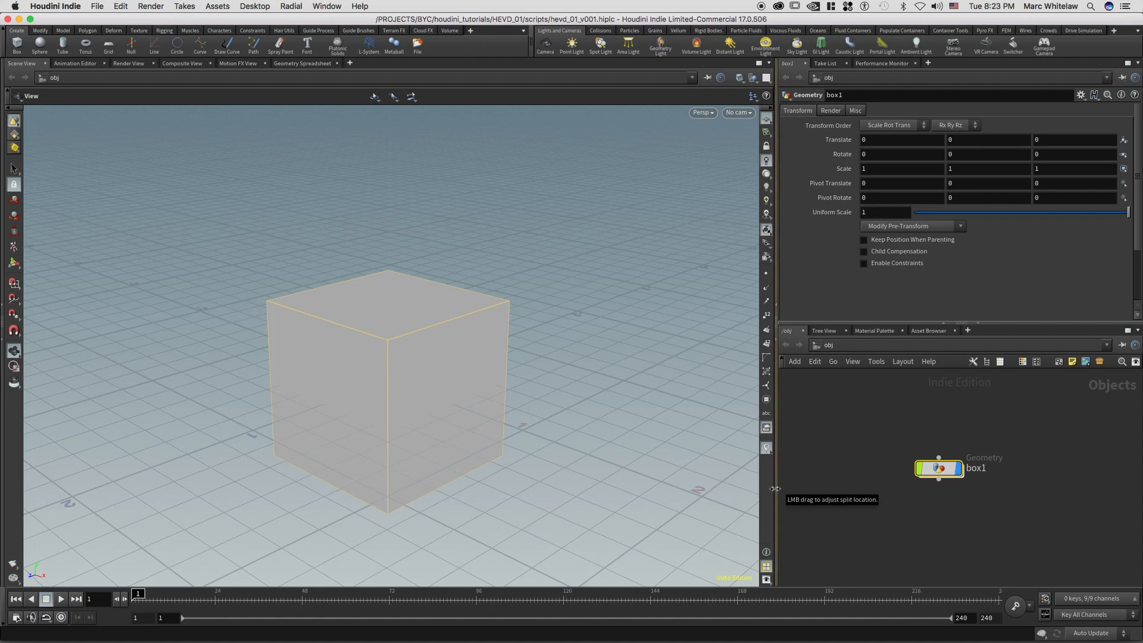
Step: Widen the network and parameter panes to about half the window and collapse the parameter pane above the network
drag(777, 487, 545, 482)
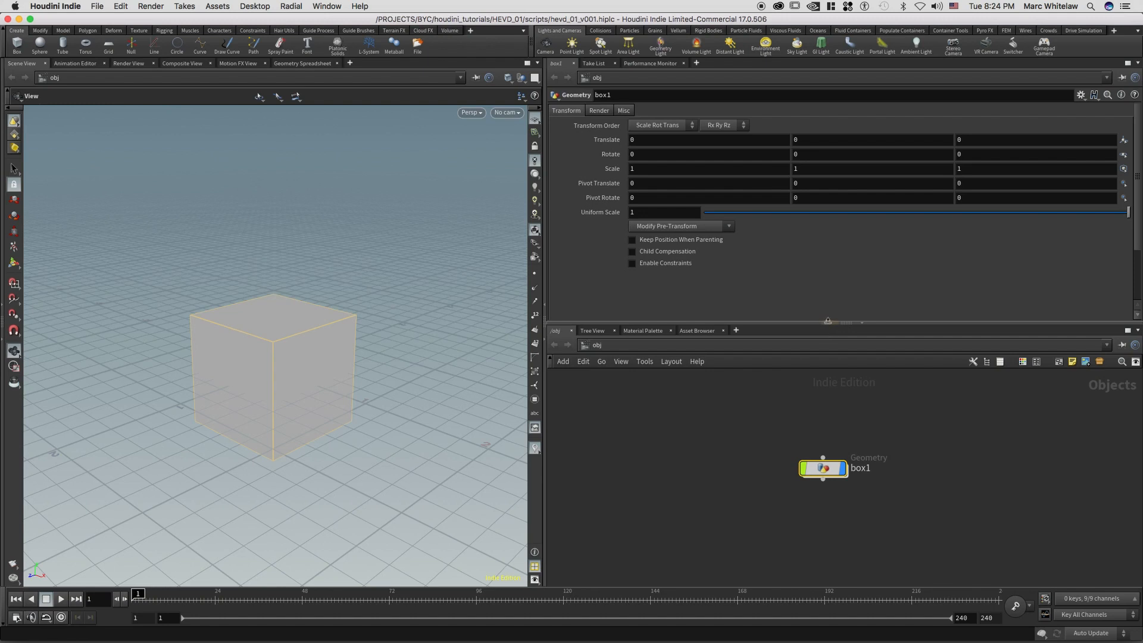
click(827, 322)
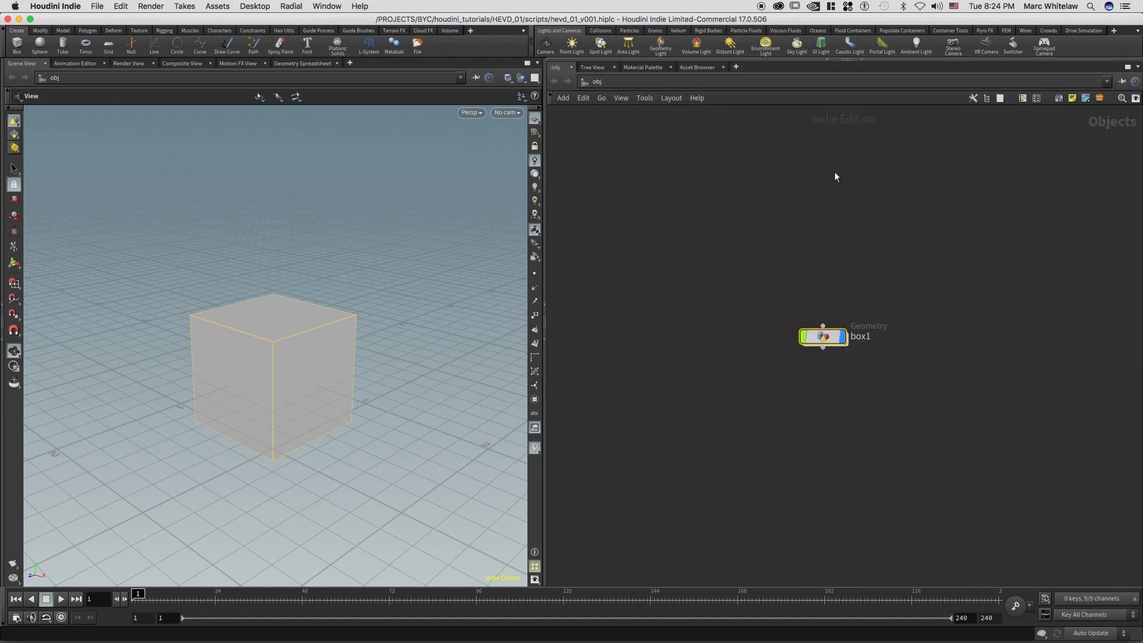
click(828, 60)
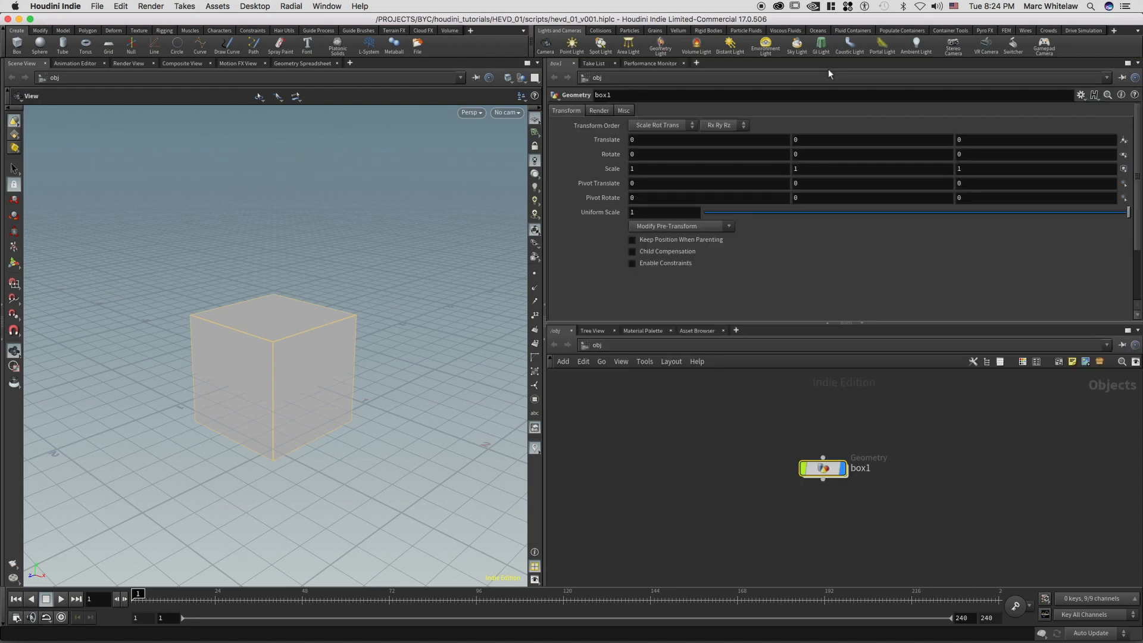
click(828, 323)
Step: Display the parameters as an overlay inside the network view, widen it, and move the box1 node higher
click(868, 290)
middle_drag(822, 288, 697, 286)
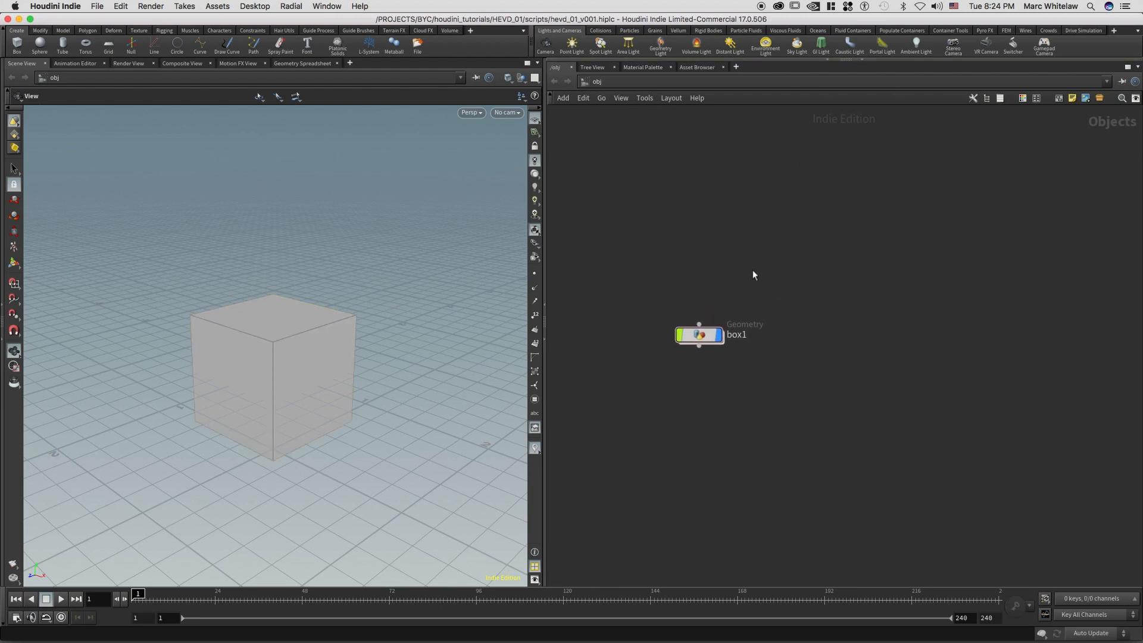
key(p)
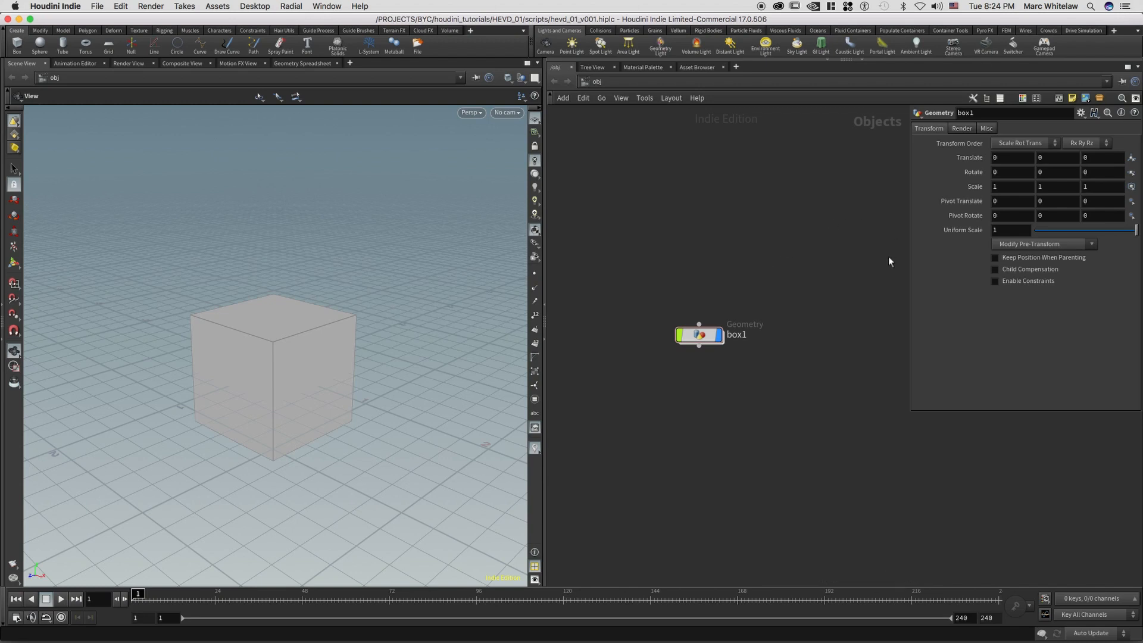
drag(909, 359, 669, 375)
drag(705, 335, 707, 232)
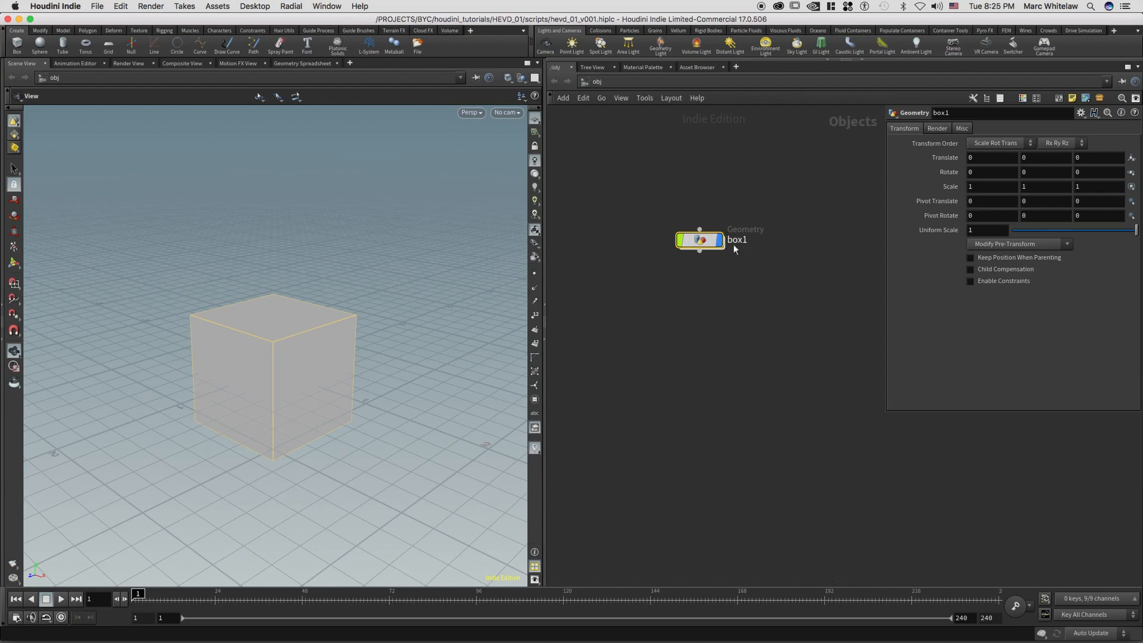
Step: Add a Geometry object to the object network directly below the box1 node
click(705, 306)
key(Tab)
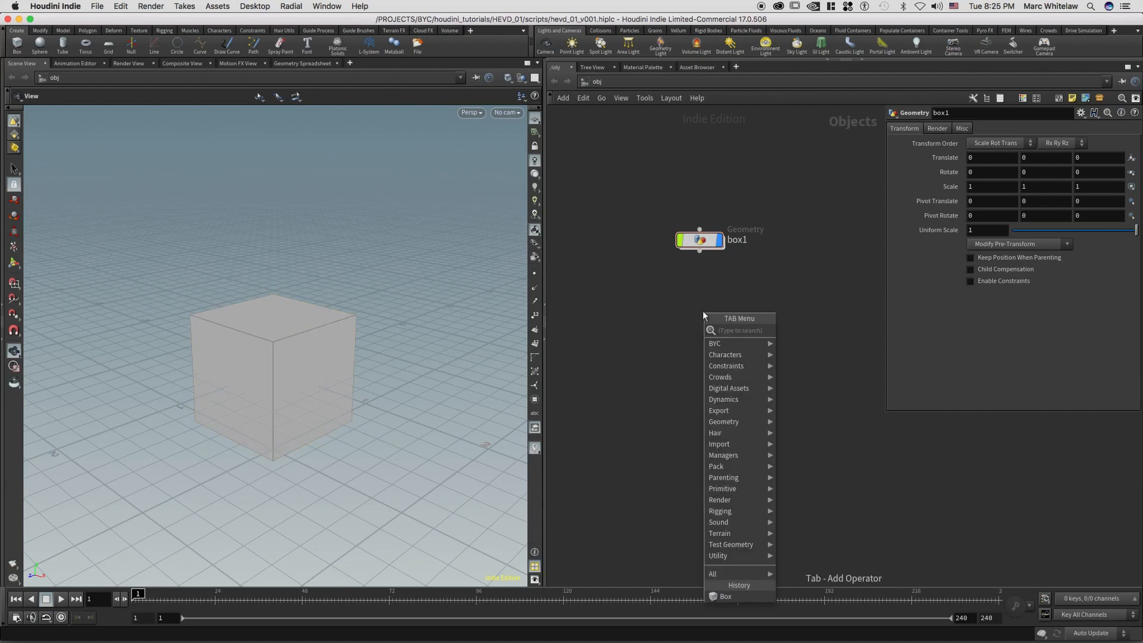
text(geo)
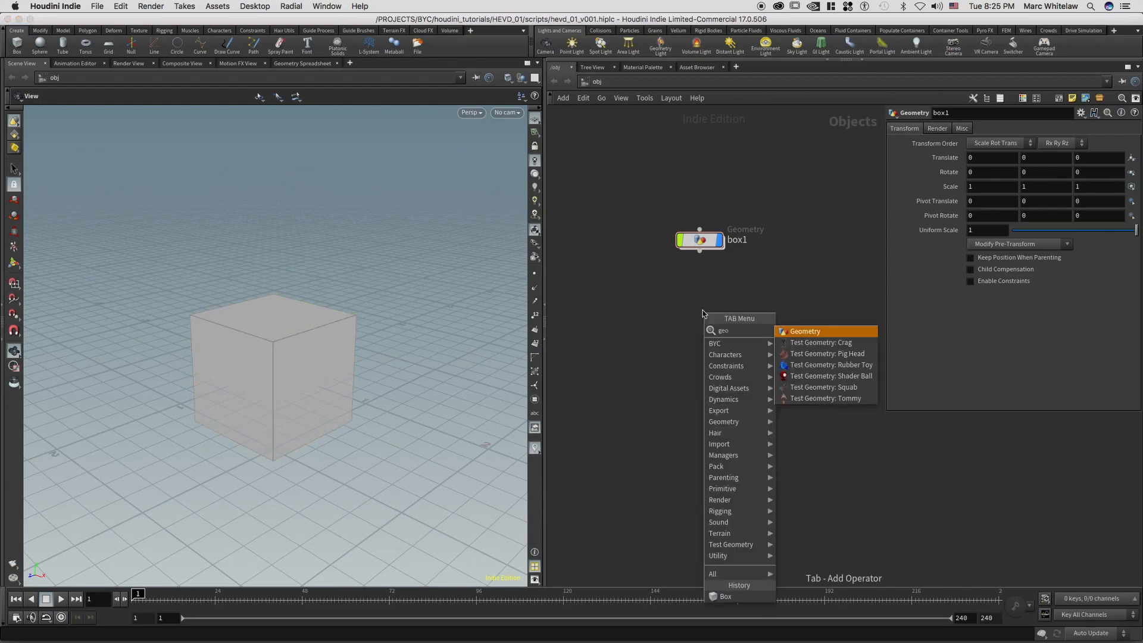
key(Return)
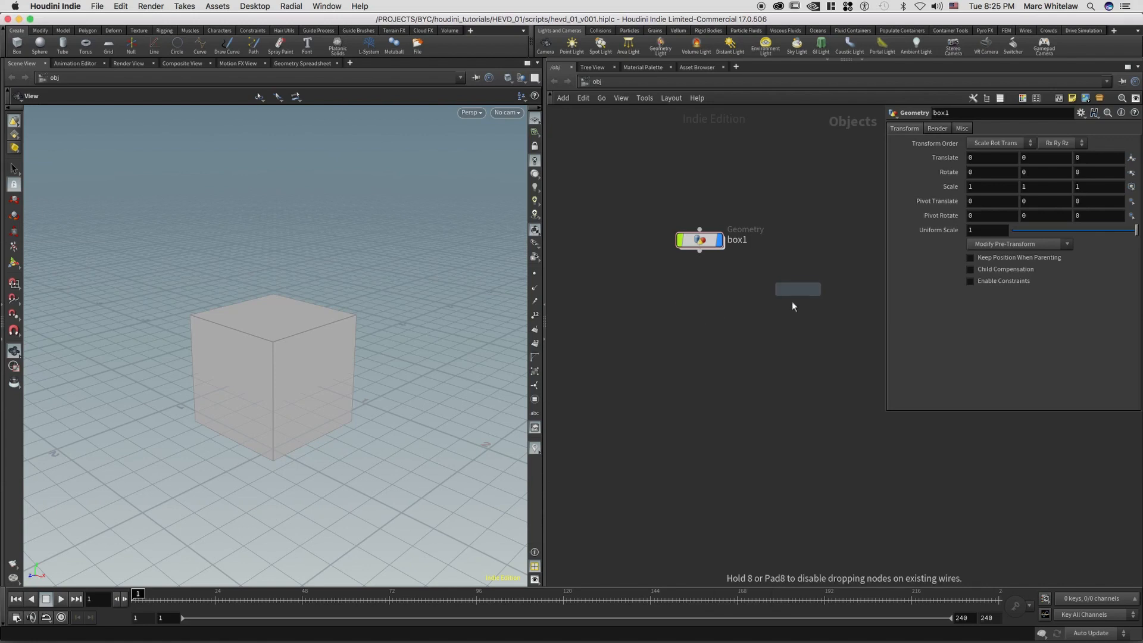
click(700, 306)
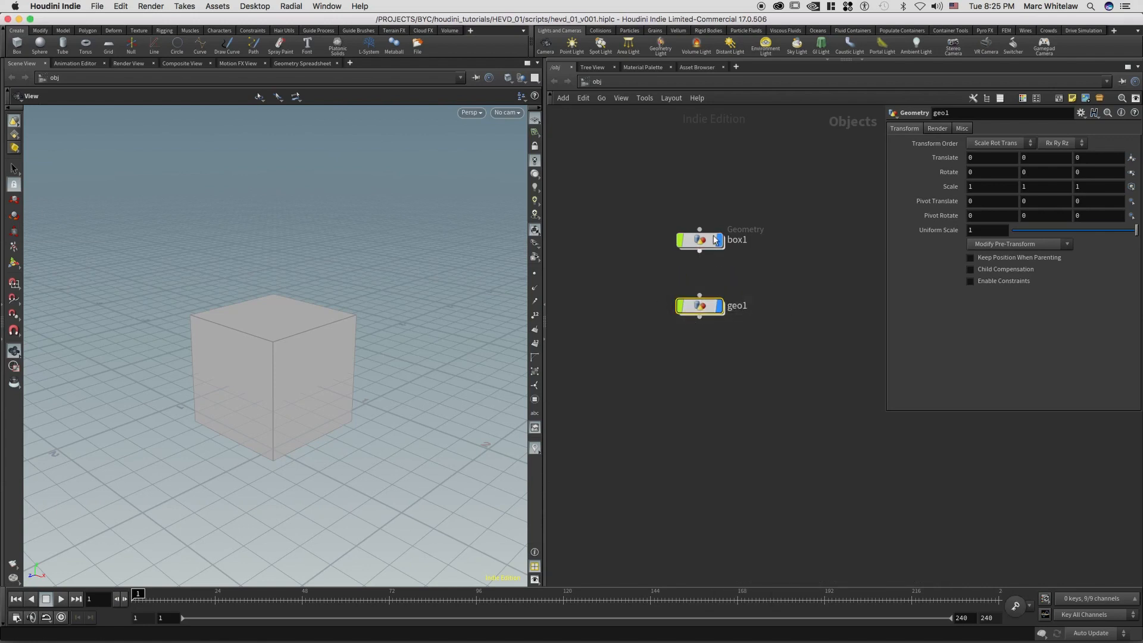
Step: Select the box1 and geo1 nodes in turn to compare their object parameters
drag(678, 250, 643, 268)
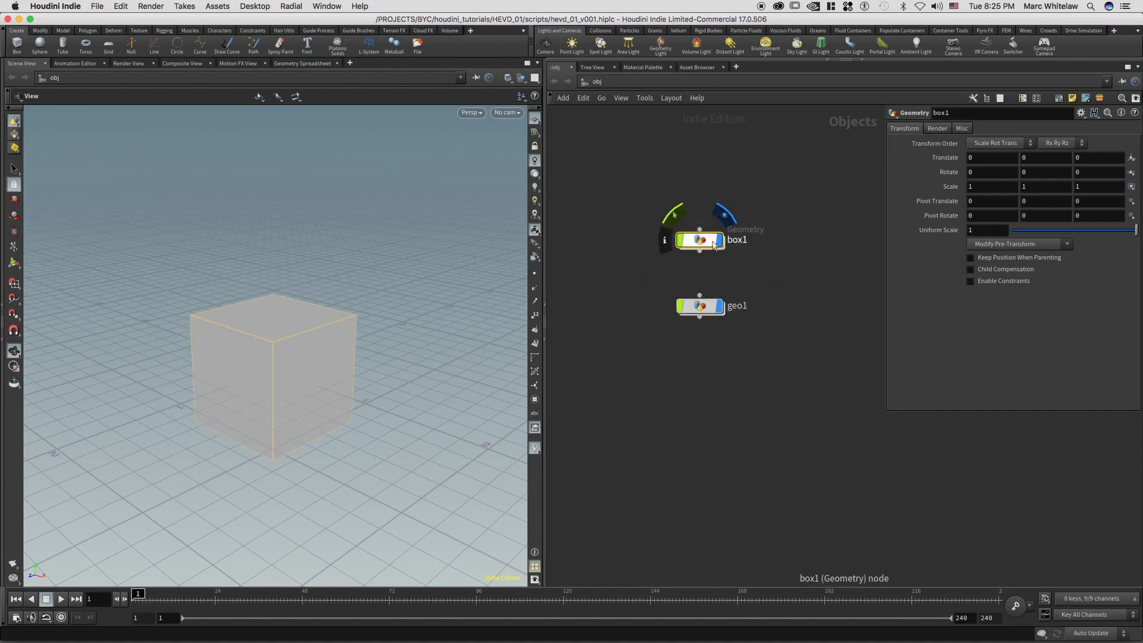
drag(753, 278, 650, 350)
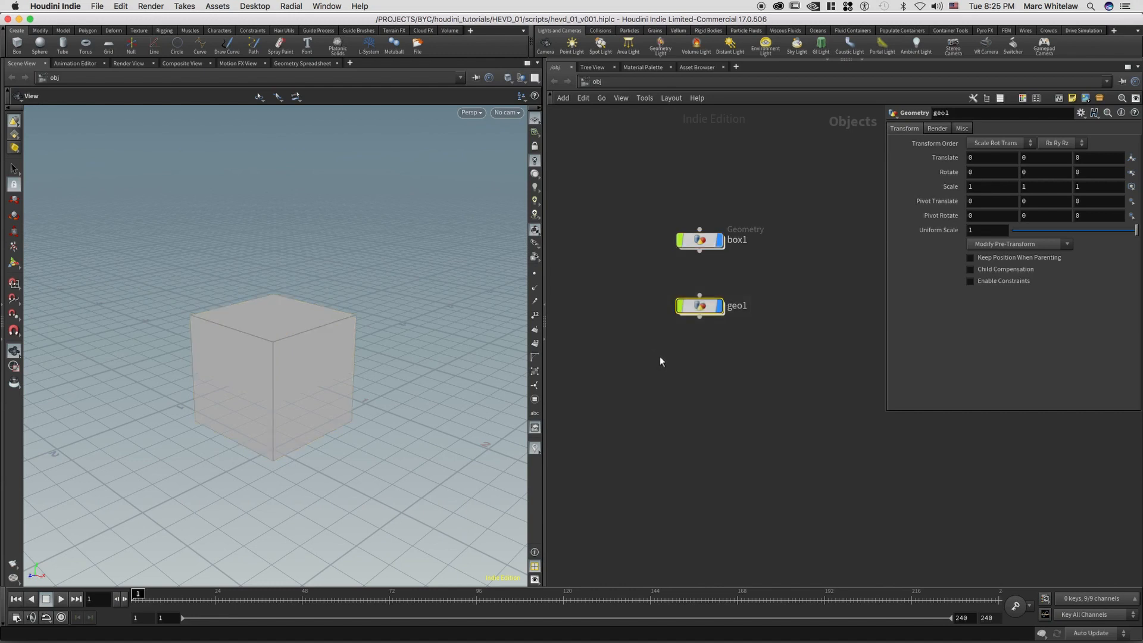
drag(787, 213, 656, 265)
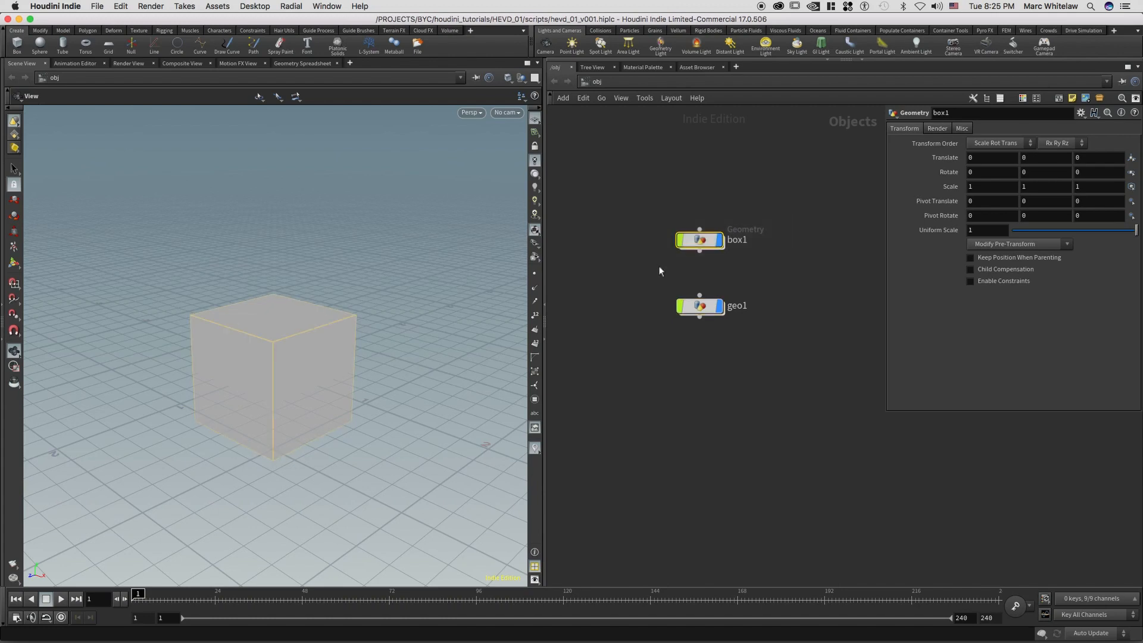
Step: Go inside box1 to inspect its Box node, return to the object level and look over the other available networks
mouse_move(703, 240)
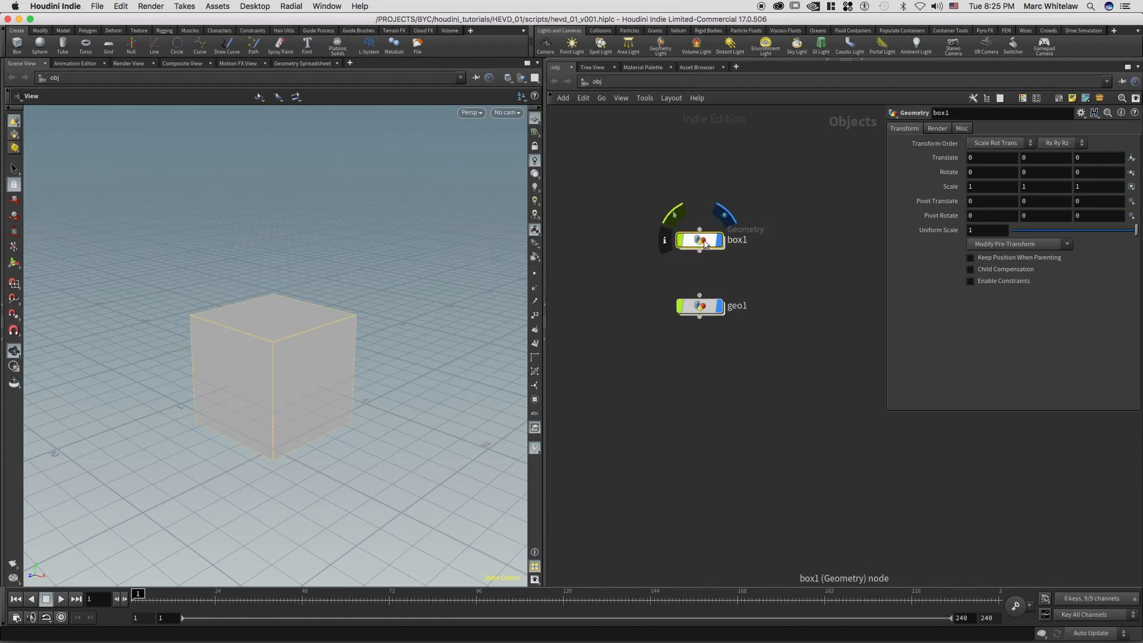
double_click(705, 244)
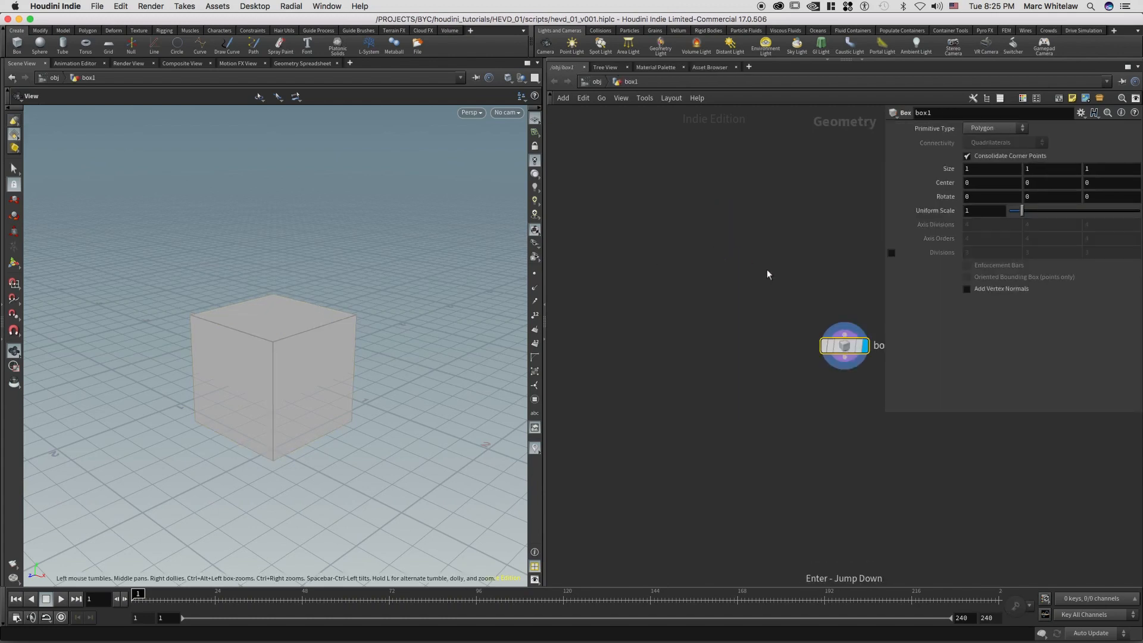
middle_drag(781, 267, 623, 235)
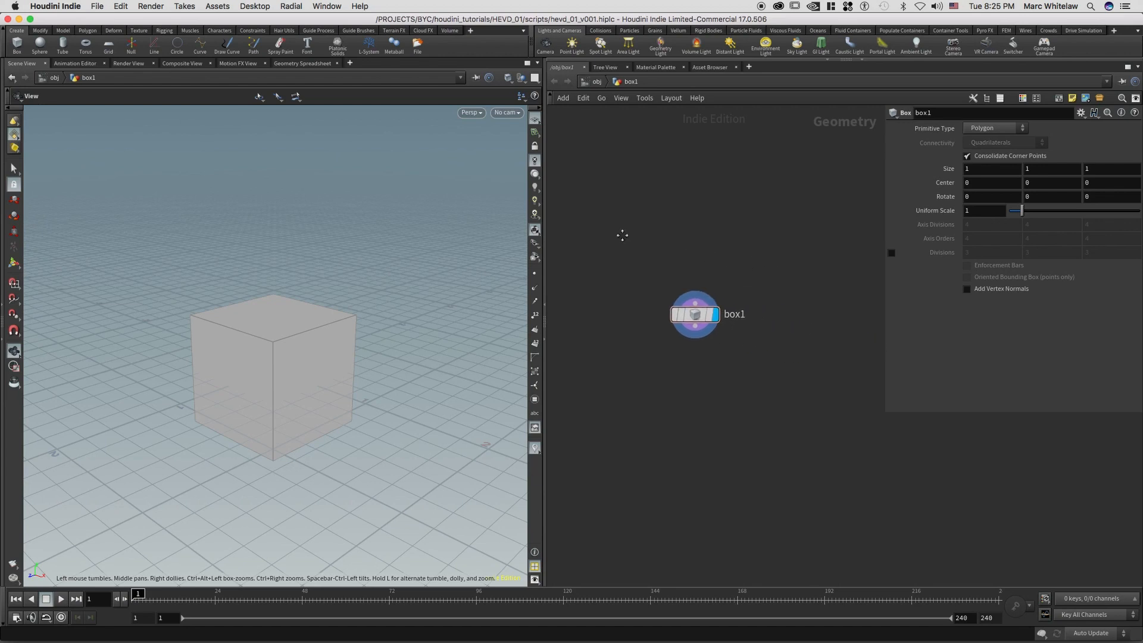
drag(756, 259, 617, 383)
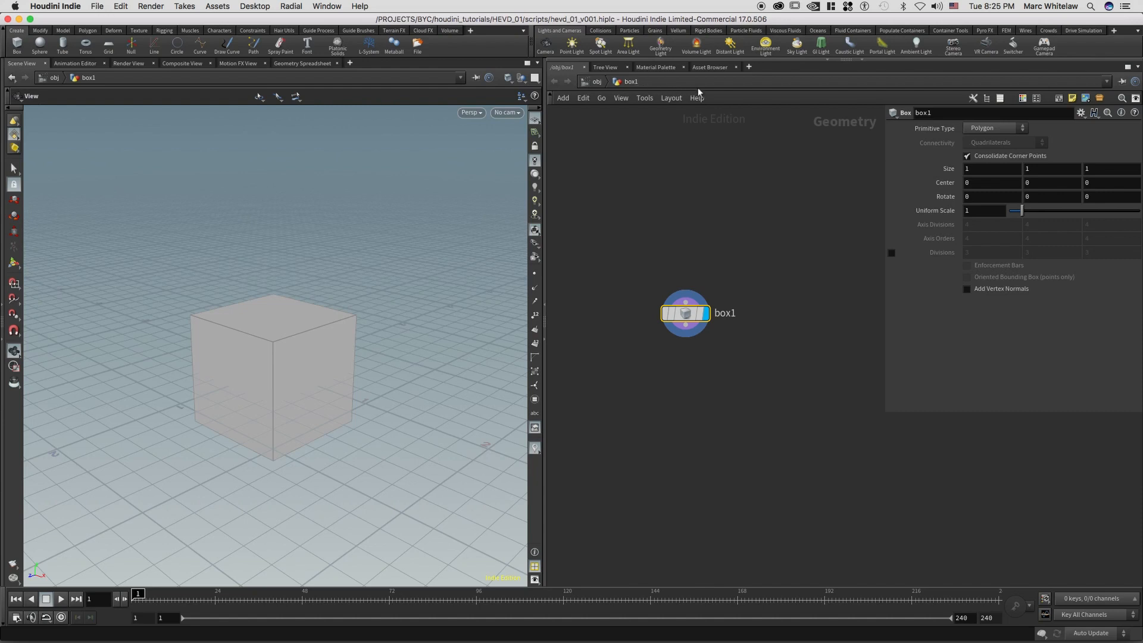
click(595, 83)
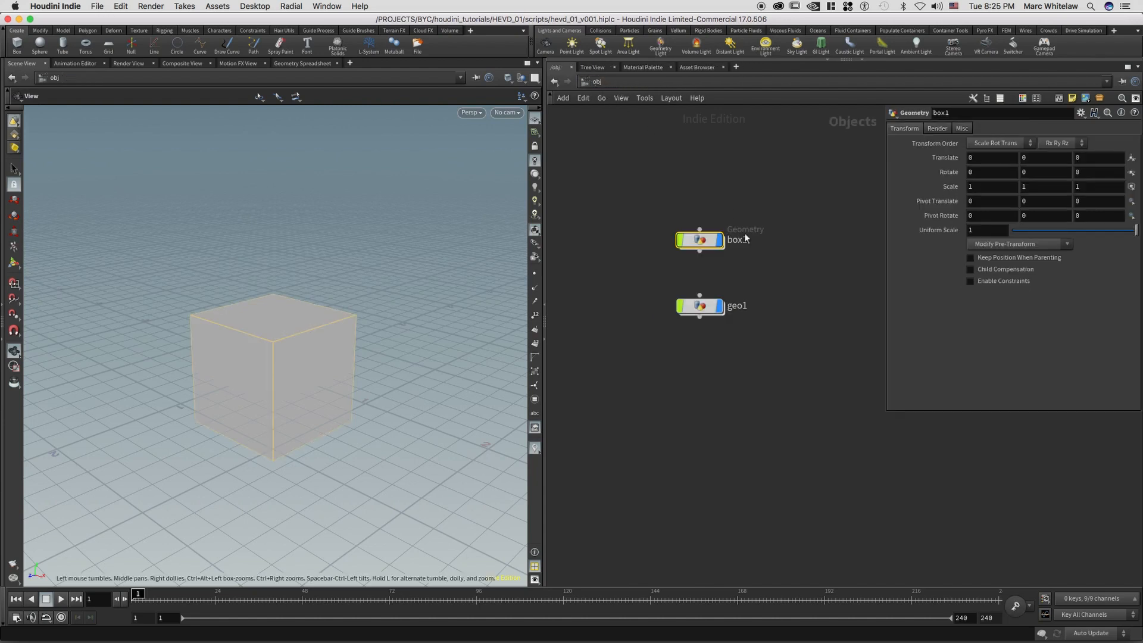
drag(764, 271, 654, 357)
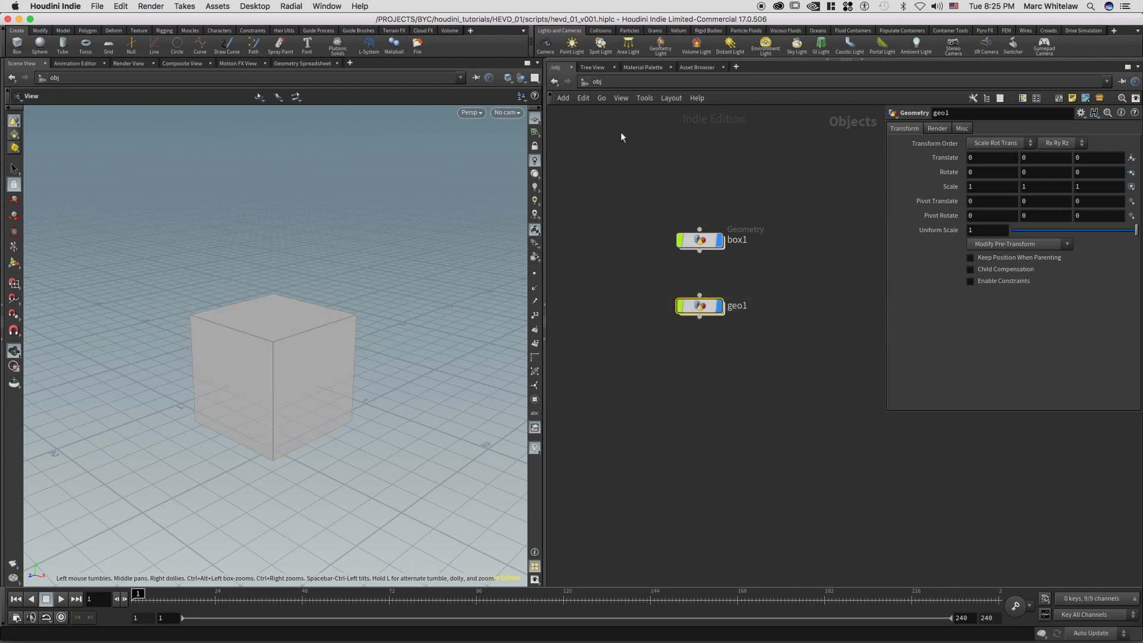
click(605, 81)
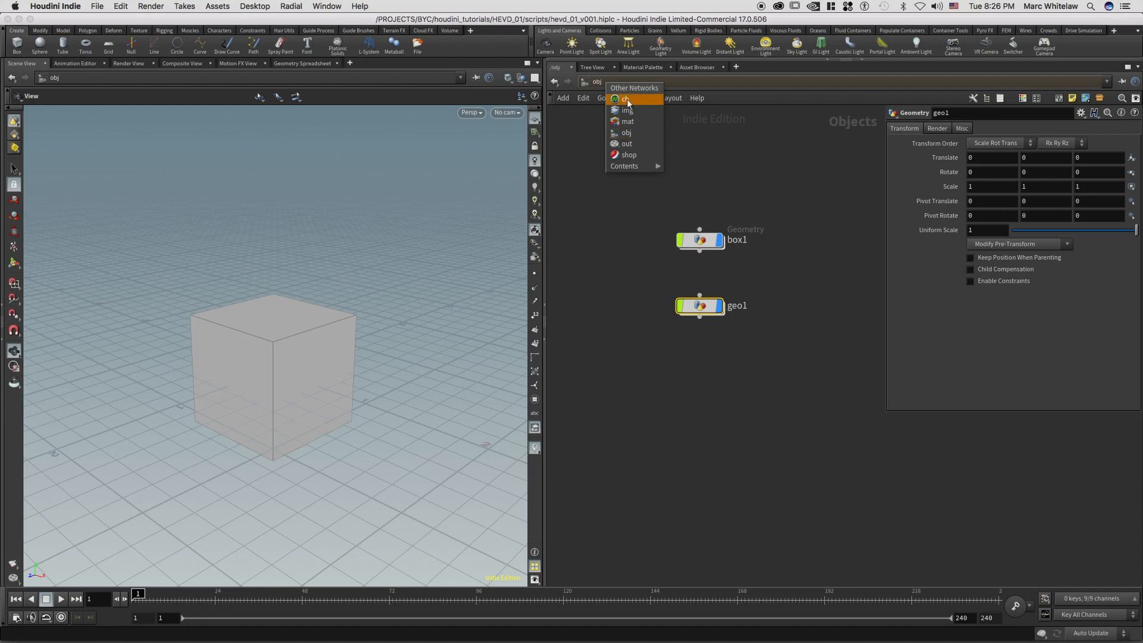
click(731, 196)
Step: Delete the geo1 node from the object network and leave box1 deselected
drag(760, 283, 655, 358)
key(Delete)
drag(762, 202, 622, 292)
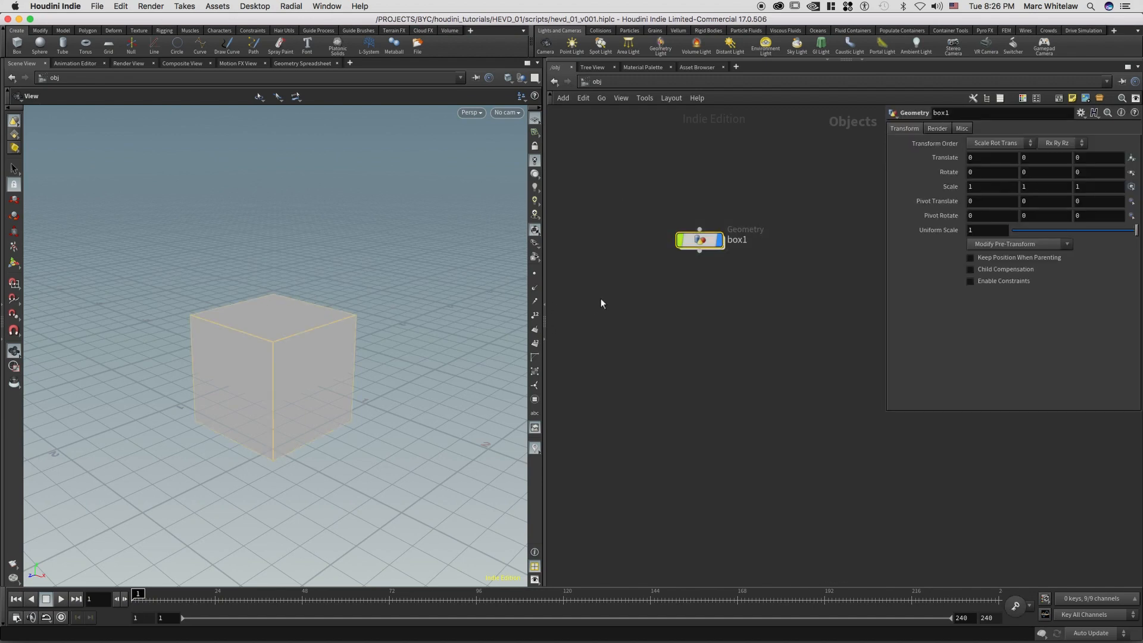
click(668, 298)
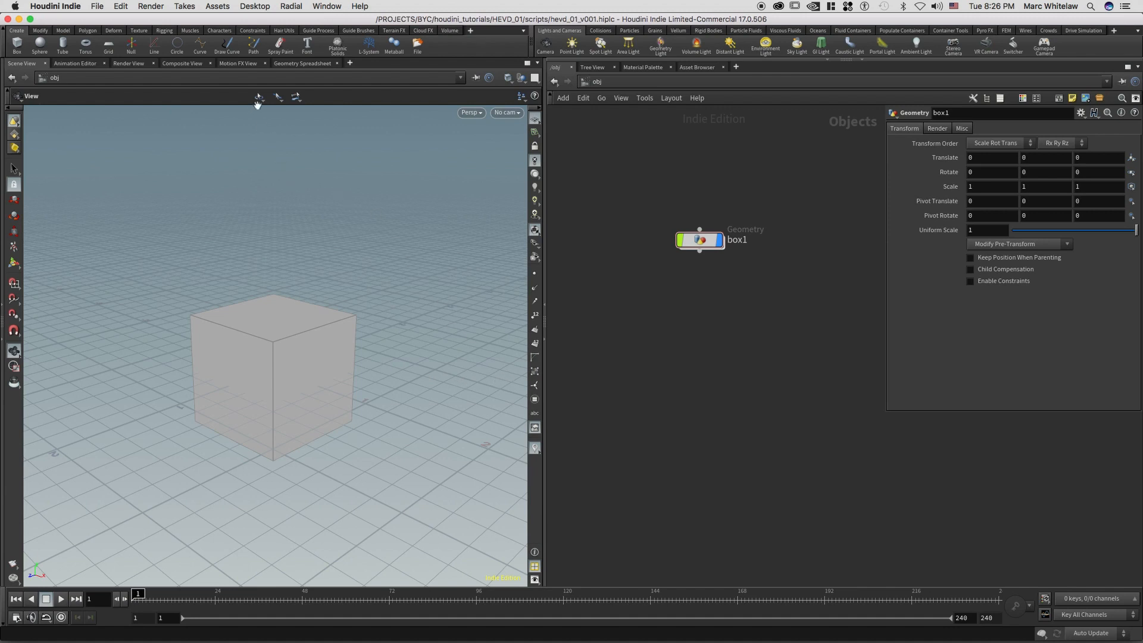
Step: Save the current interface layout as a new desktop named myDesktop
click(256, 6)
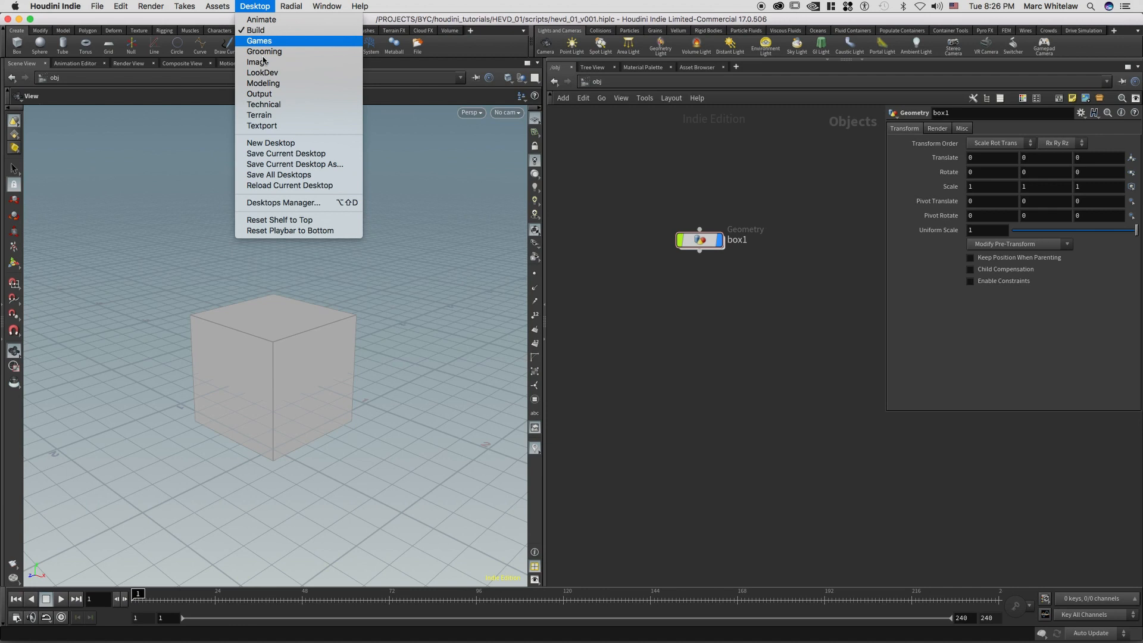
click(282, 167)
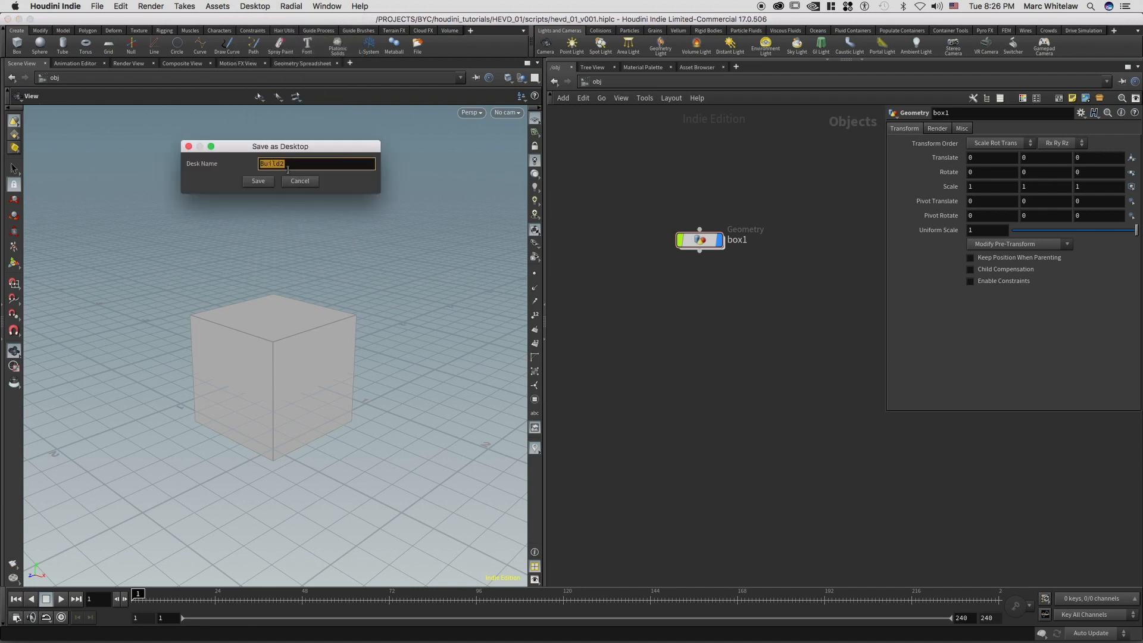
text(myDesktop)
click(264, 183)
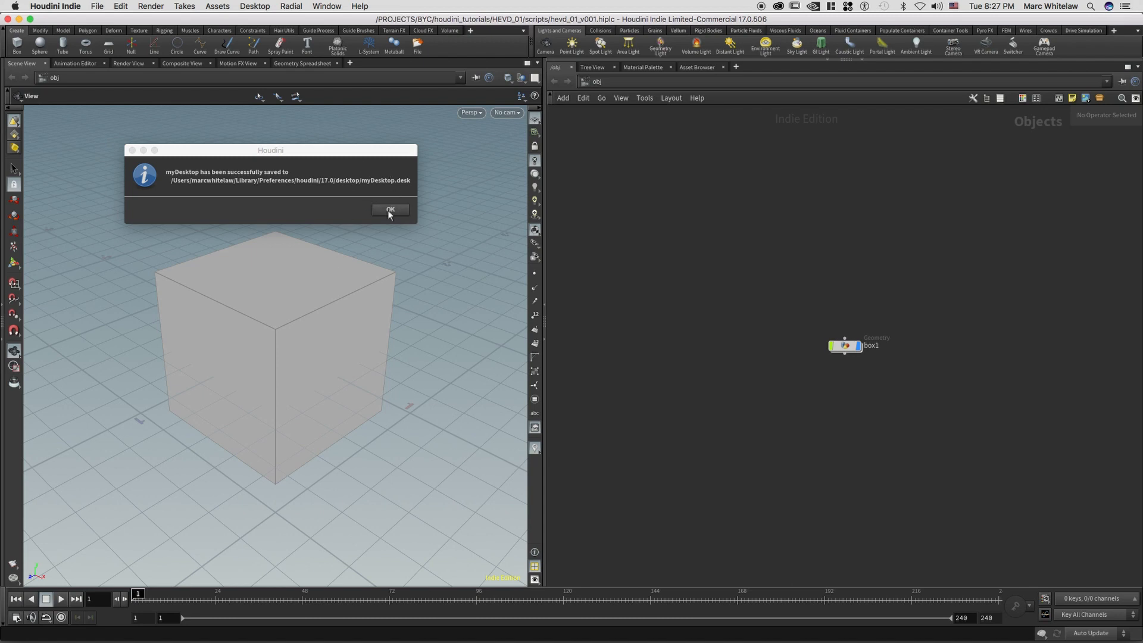
click(389, 210)
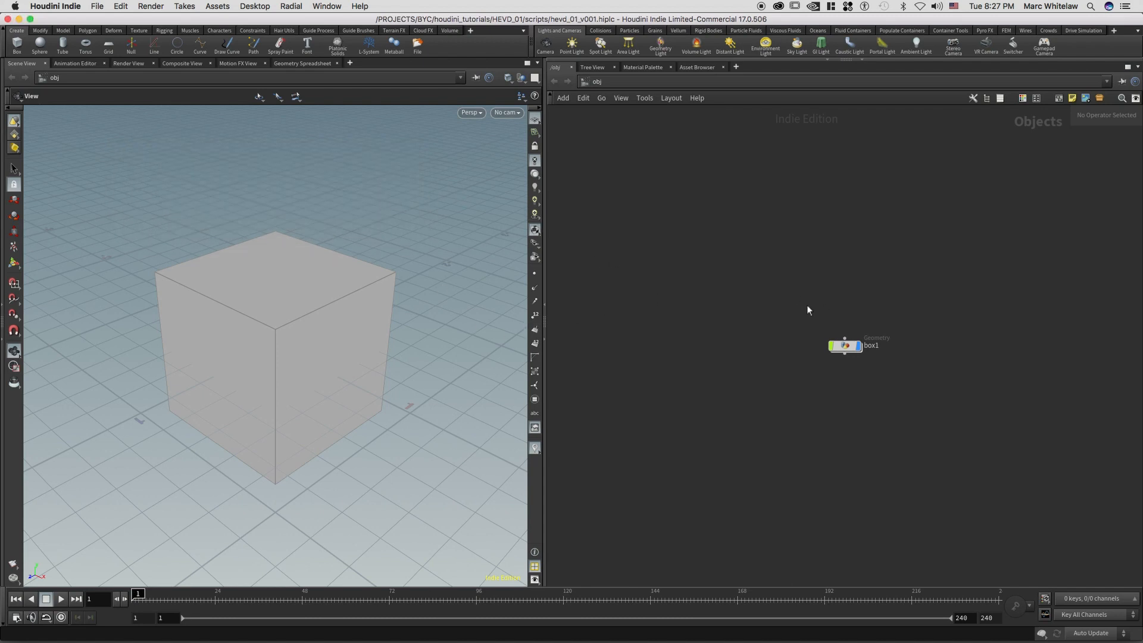
Step: Set myDesktop as the startup desktop in the general user interface preferences and accept the change
click(71, 7)
click(65, 37)
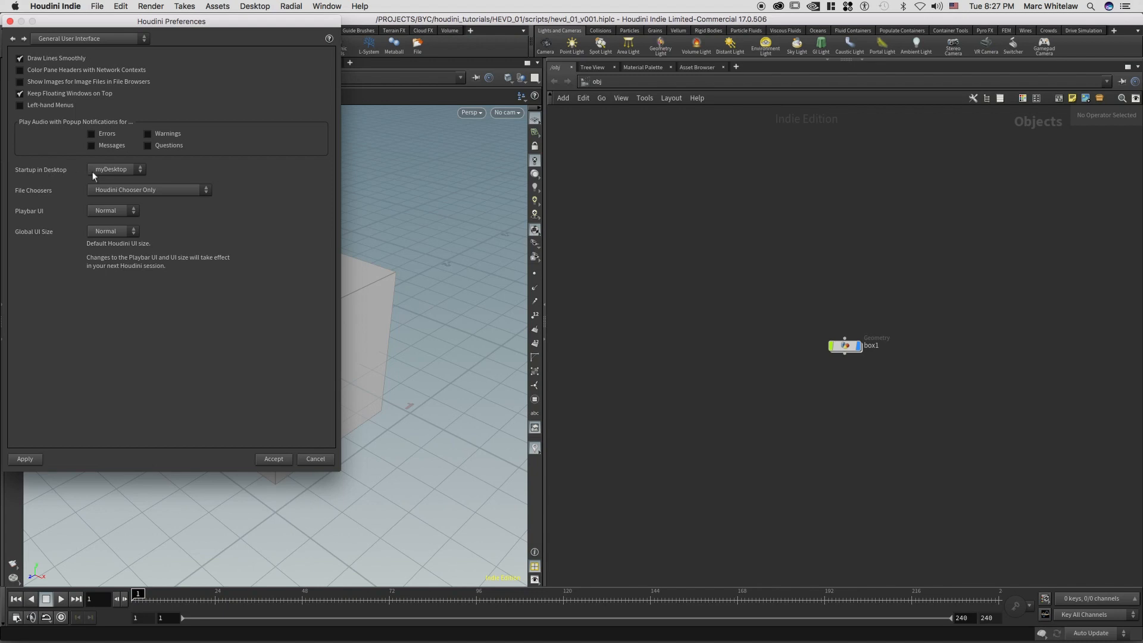
click(122, 171)
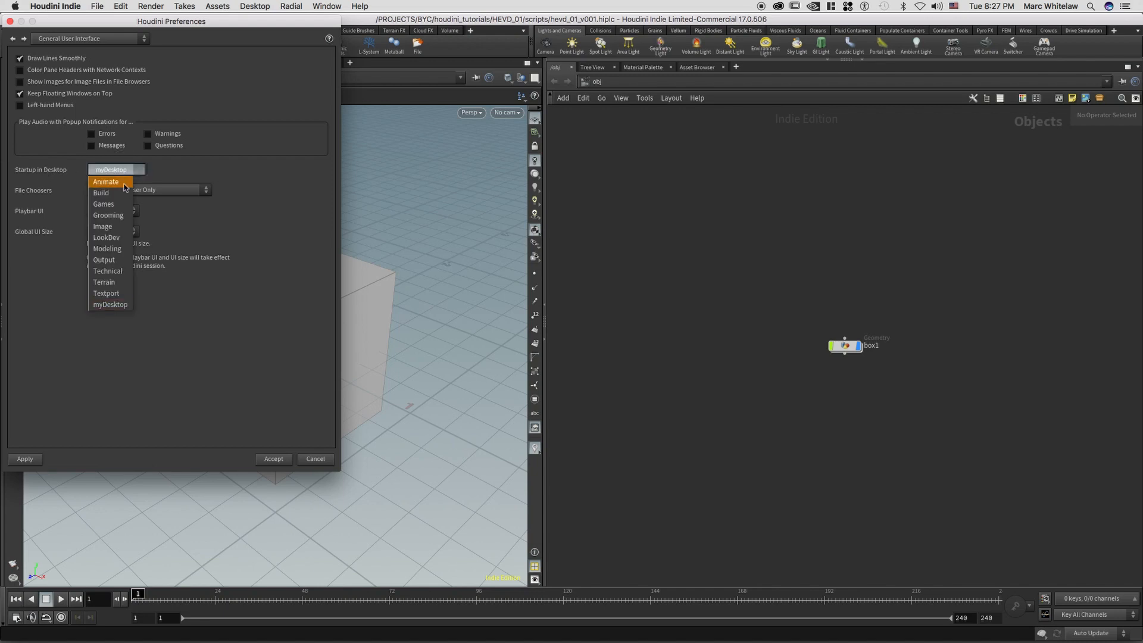
click(119, 306)
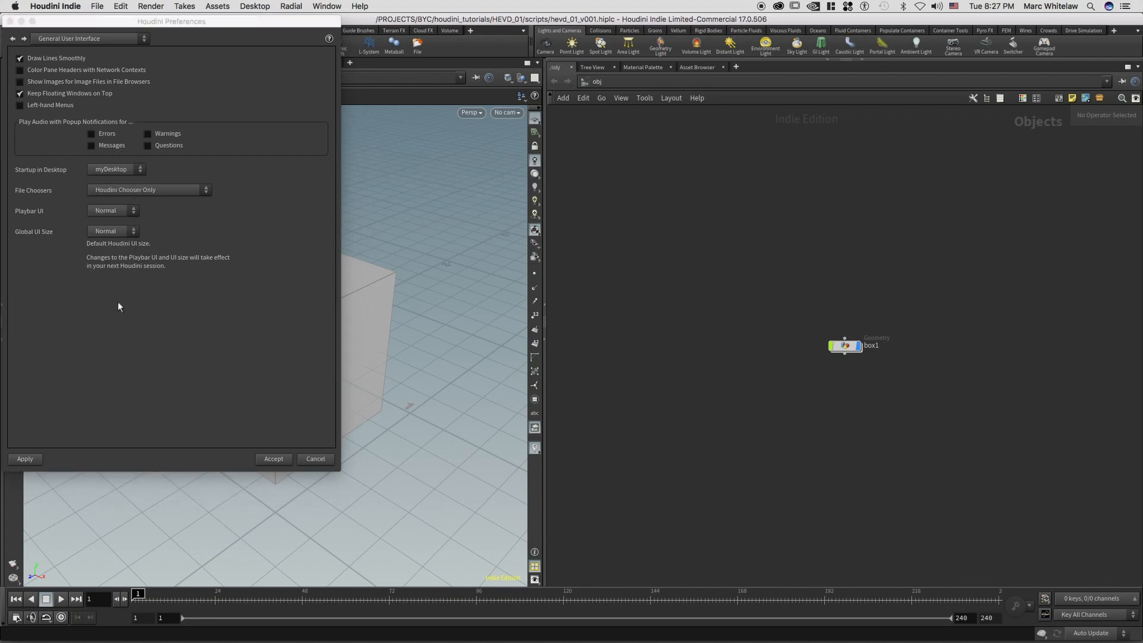
click(275, 458)
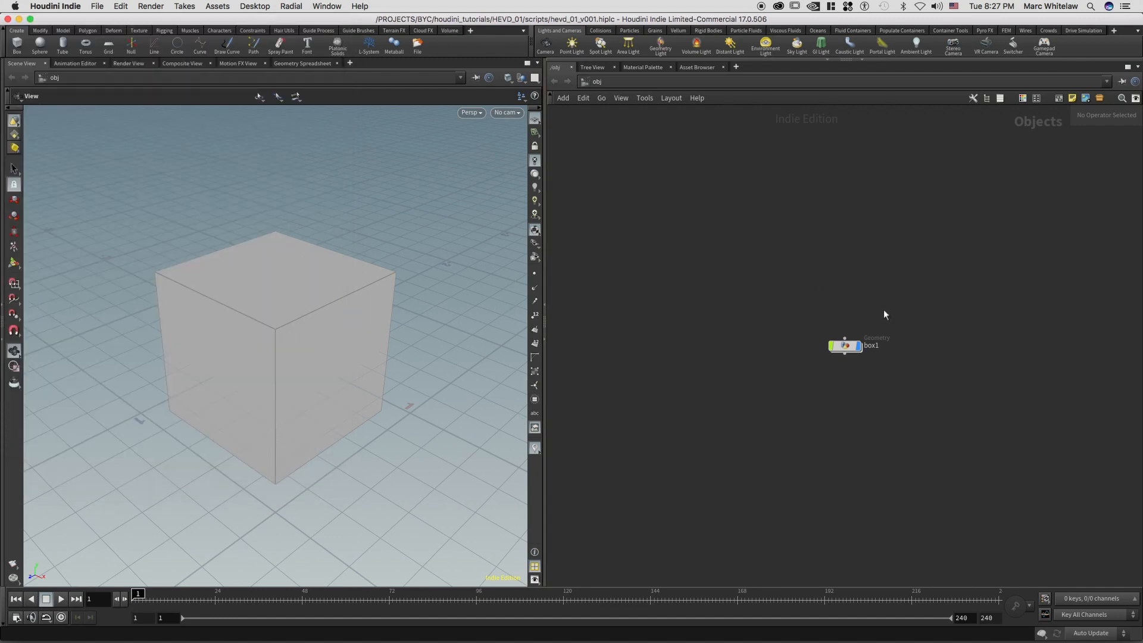
Step: Move the box1 node away from the parameter overlay and go inside it to its Box geometry node
drag(870, 304, 799, 387)
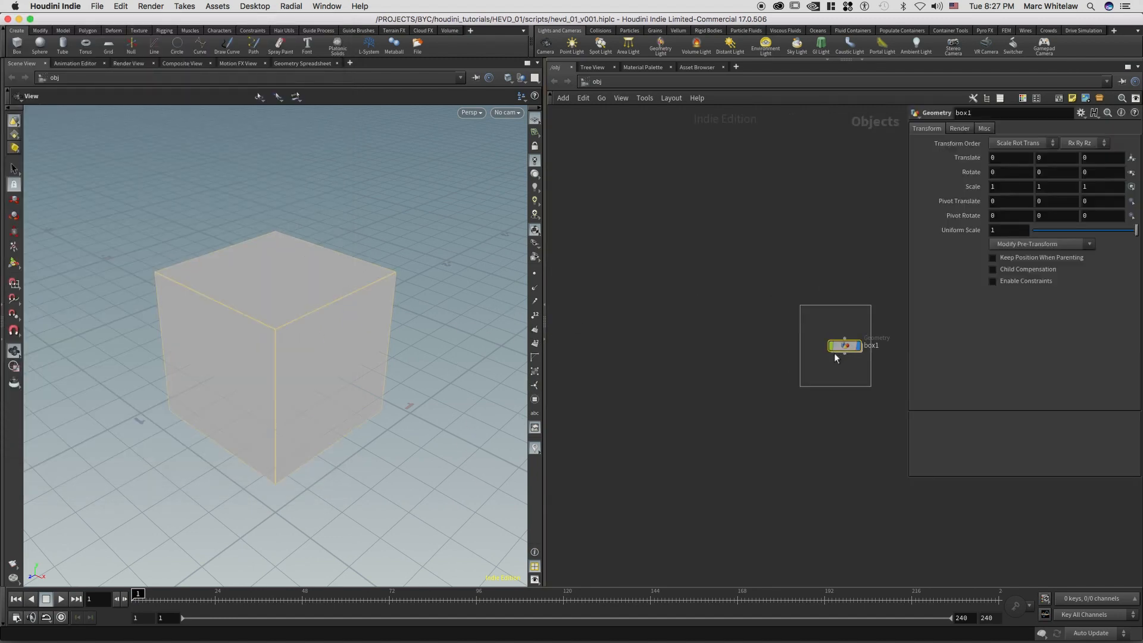
drag(848, 348, 720, 267)
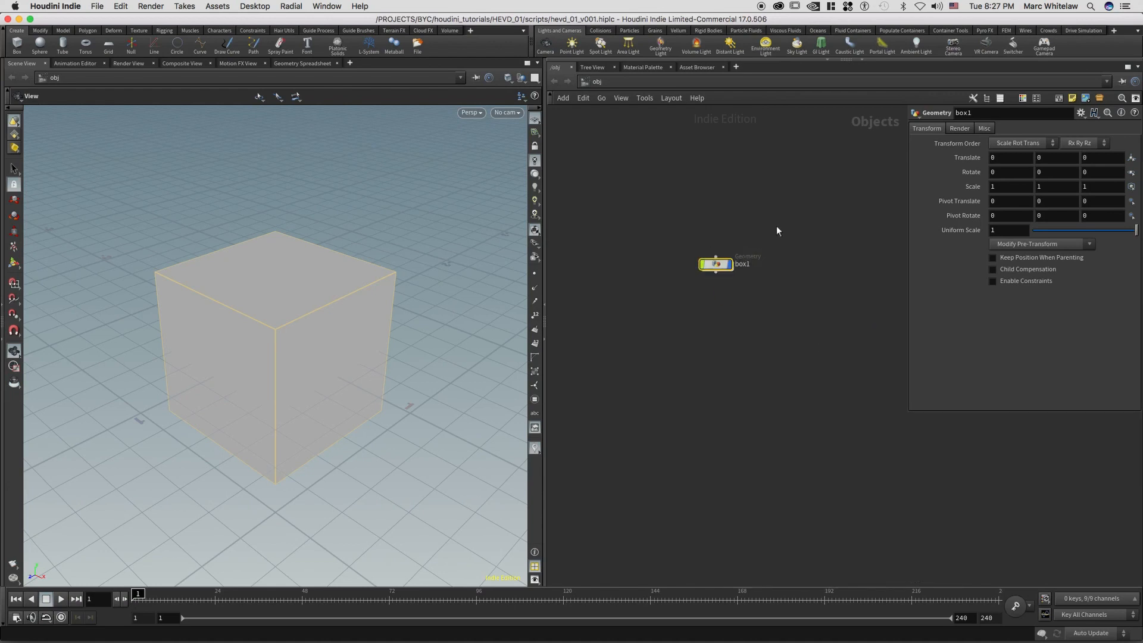
mouse_move(718, 268)
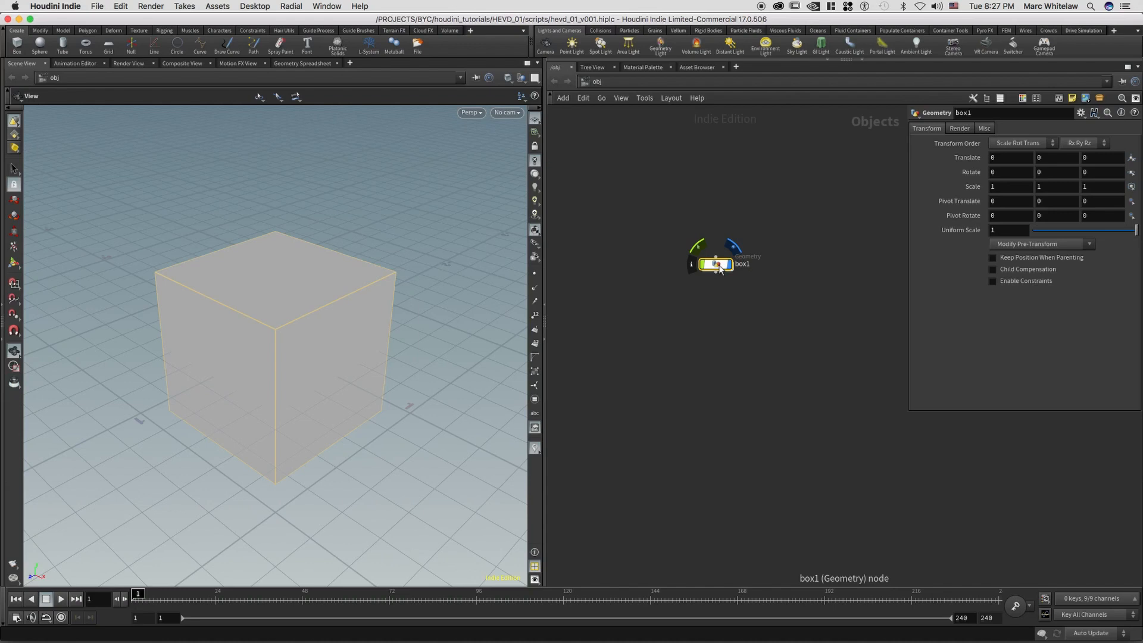
double_click(717, 267)
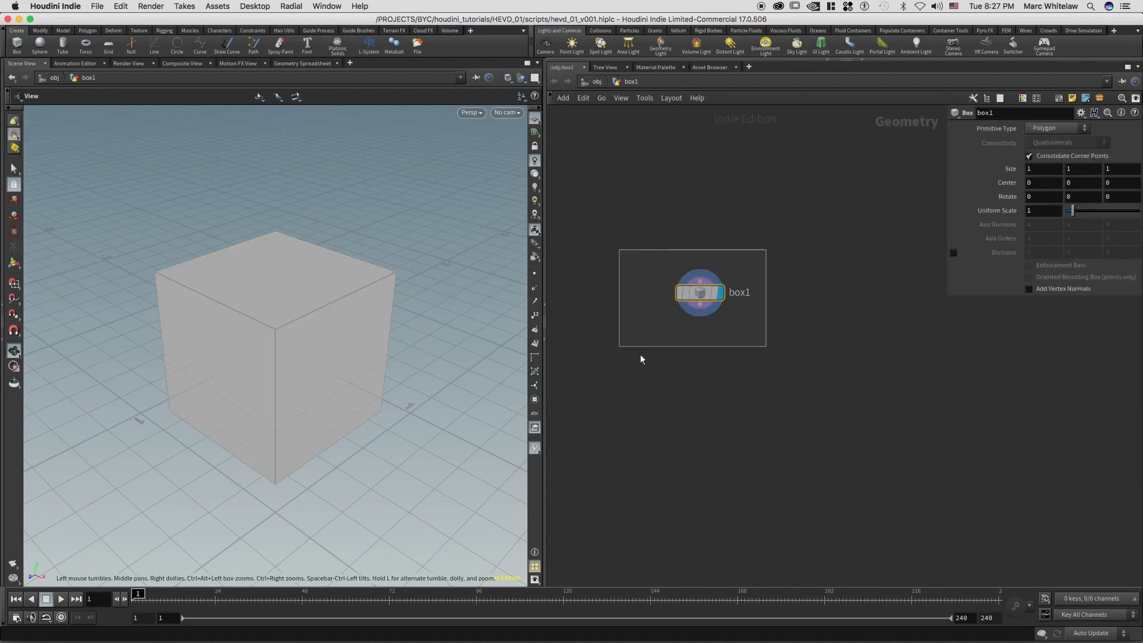
Step: Set the box's primitive type to Polygon Mesh and its axis divisions to 8, 8, 8
click(1039, 129)
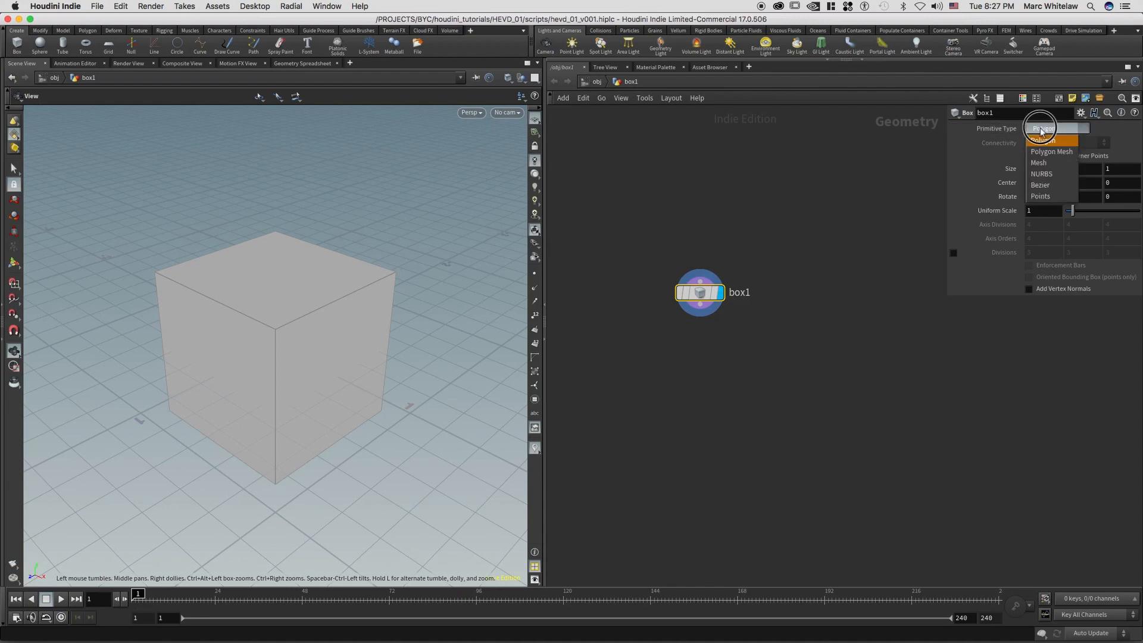
click(1040, 155)
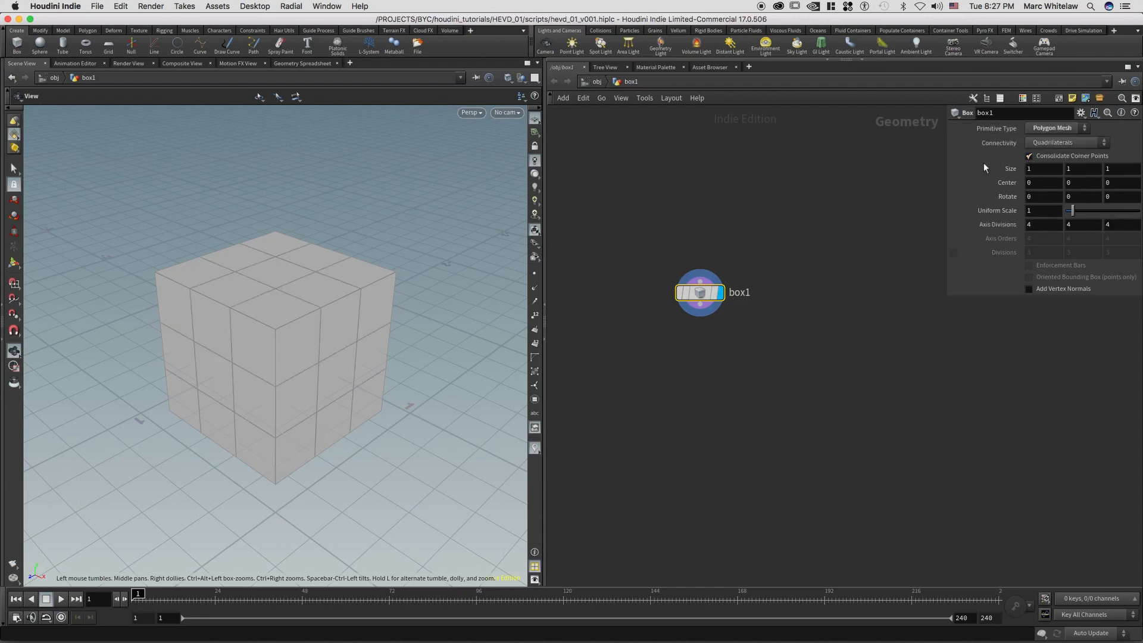
drag(355, 368, 319, 338)
click(1043, 225)
text(8)
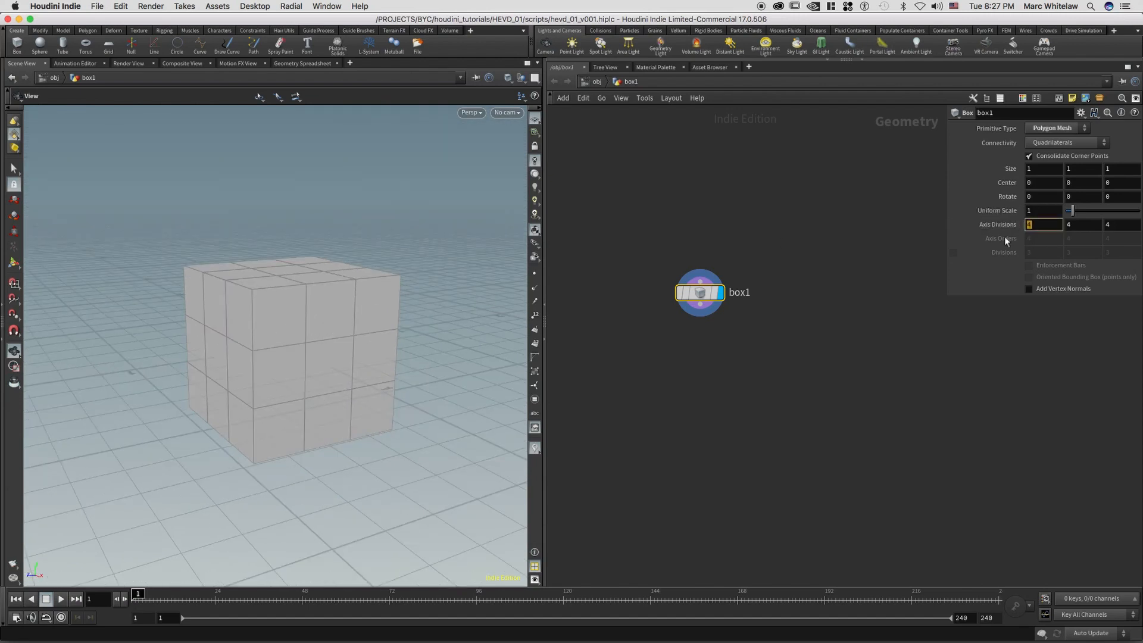
click(1070, 229)
text(8)
key(Tab)
text(8)
key(Return)
Step: Set the box's primitive type to Polygon and move its node slightly higher in the geometry network
click(1052, 128)
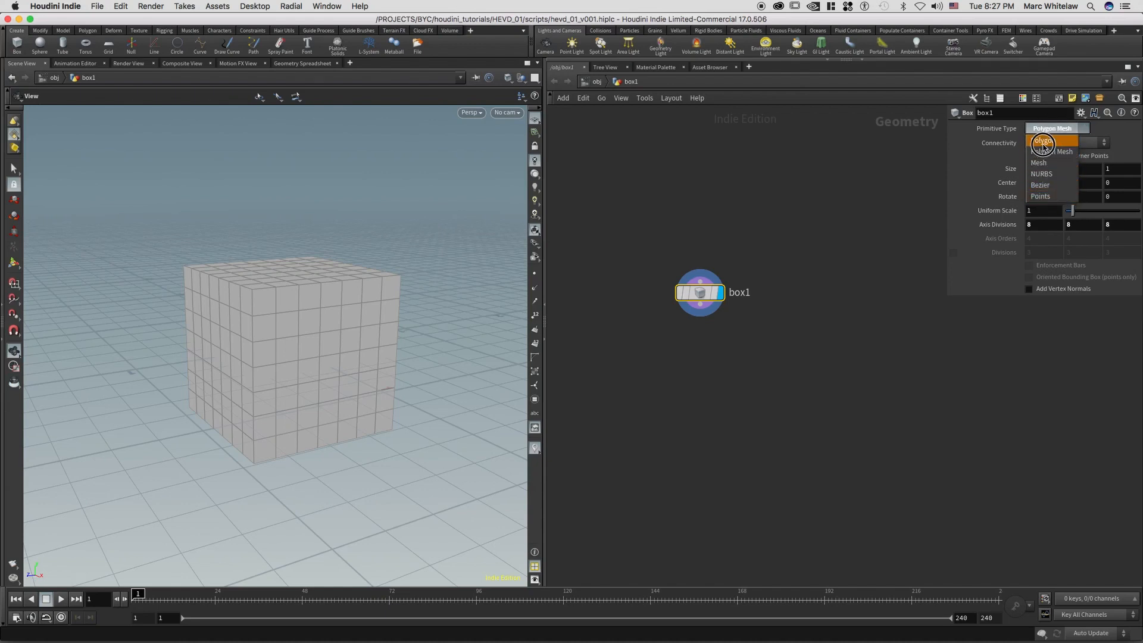
click(1045, 140)
drag(698, 278, 736, 251)
drag(787, 222, 673, 297)
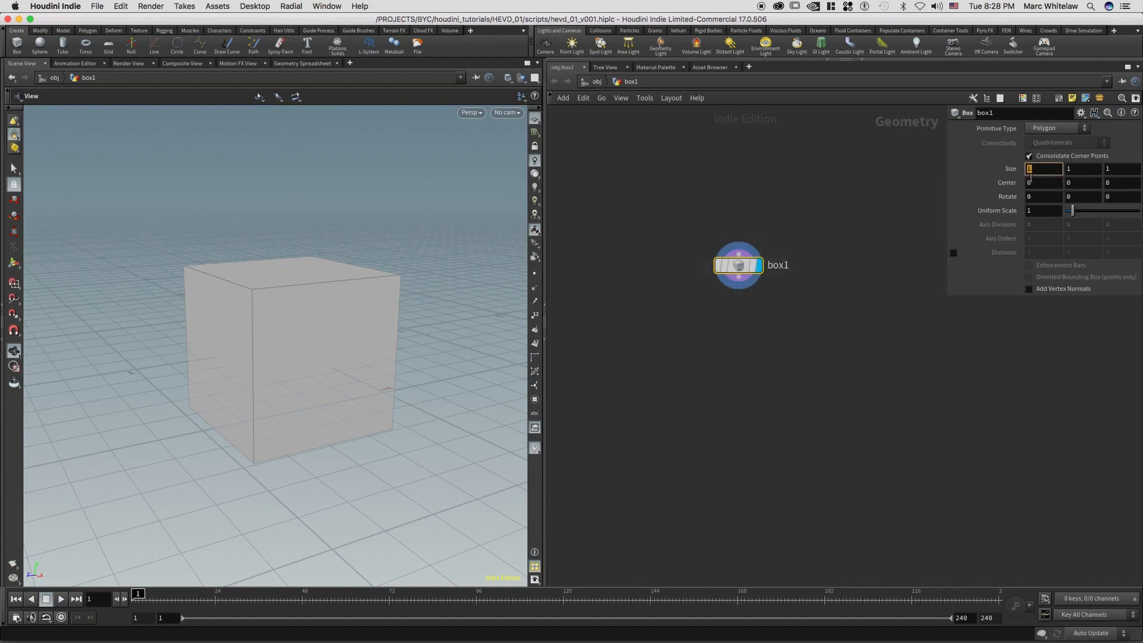
Step: Copy the Y component of the box's Size parameter
click(1068, 169)
key(Tab)
click(1062, 170)
right_click(1076, 170)
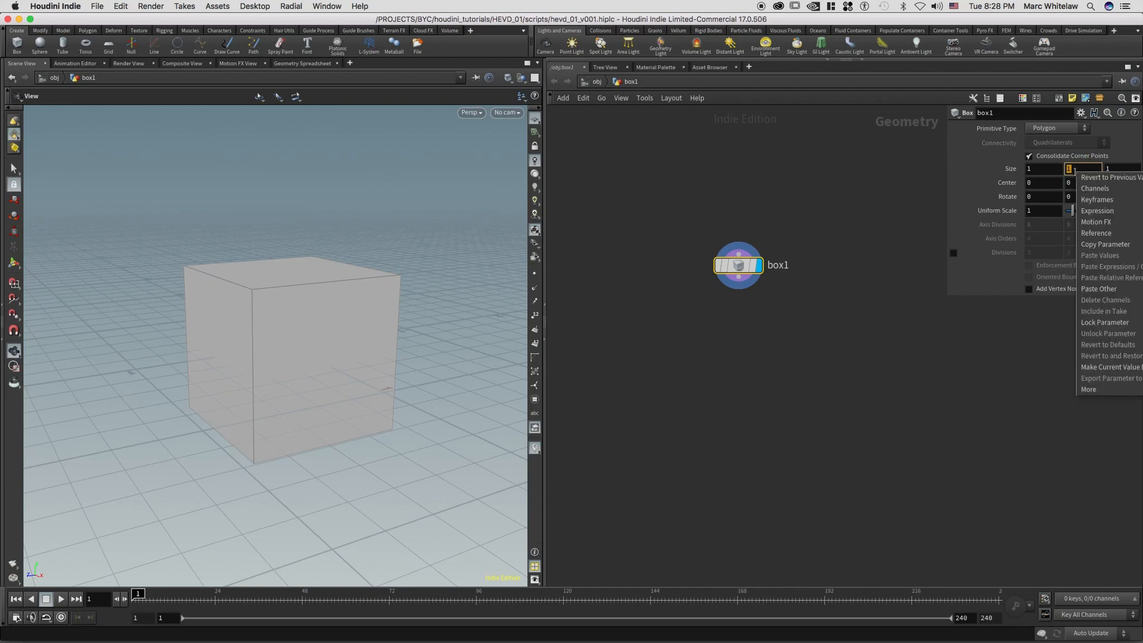
click(1086, 241)
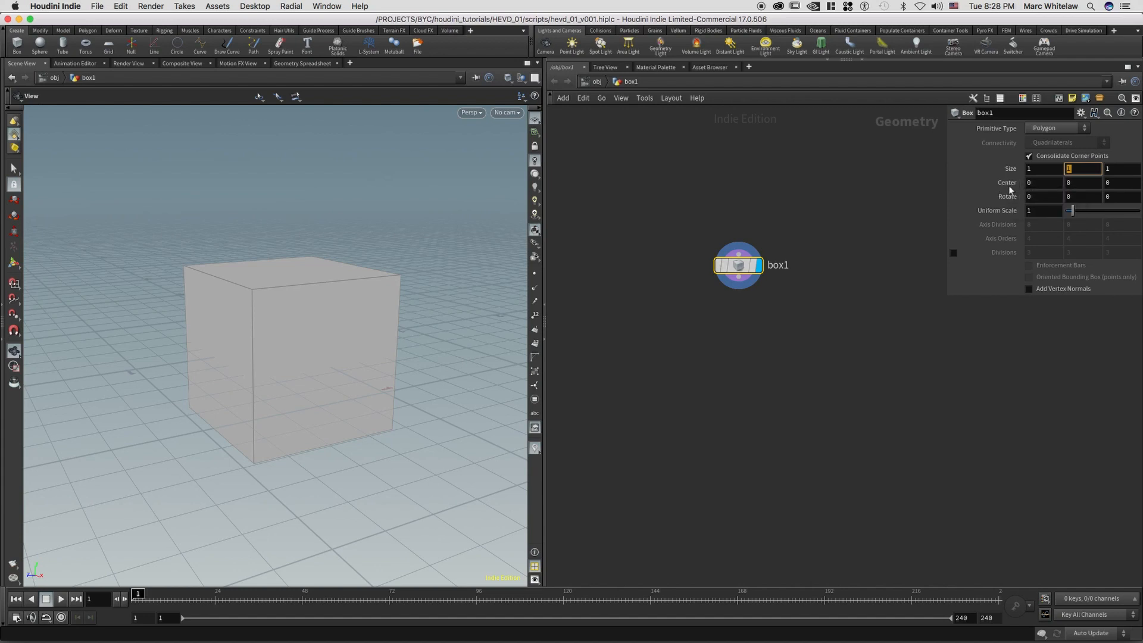
Step: Paste the copied Size Y as a relative reference into the box's Center Y and narrow the parameter overlay
right_click(1076, 184)
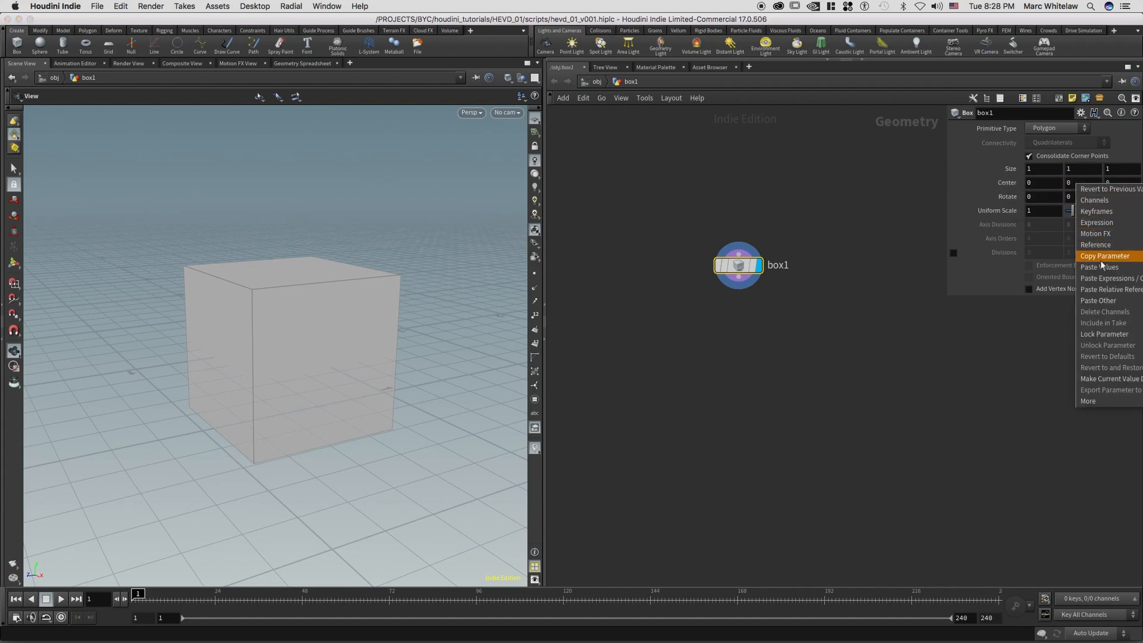
click(1103, 290)
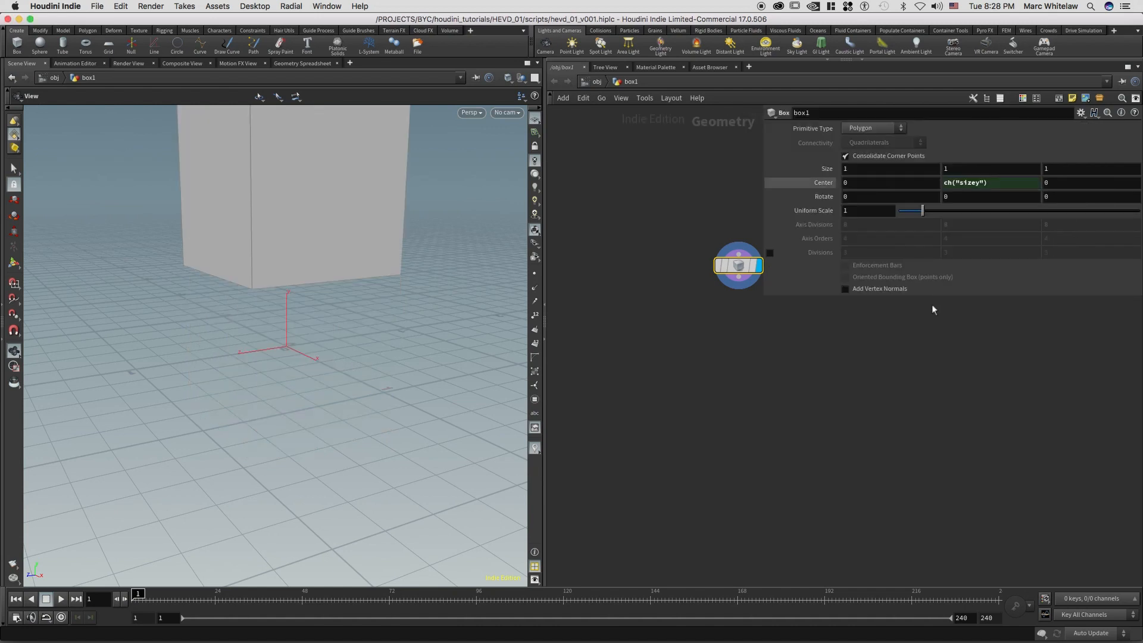
drag(766, 294, 869, 367)
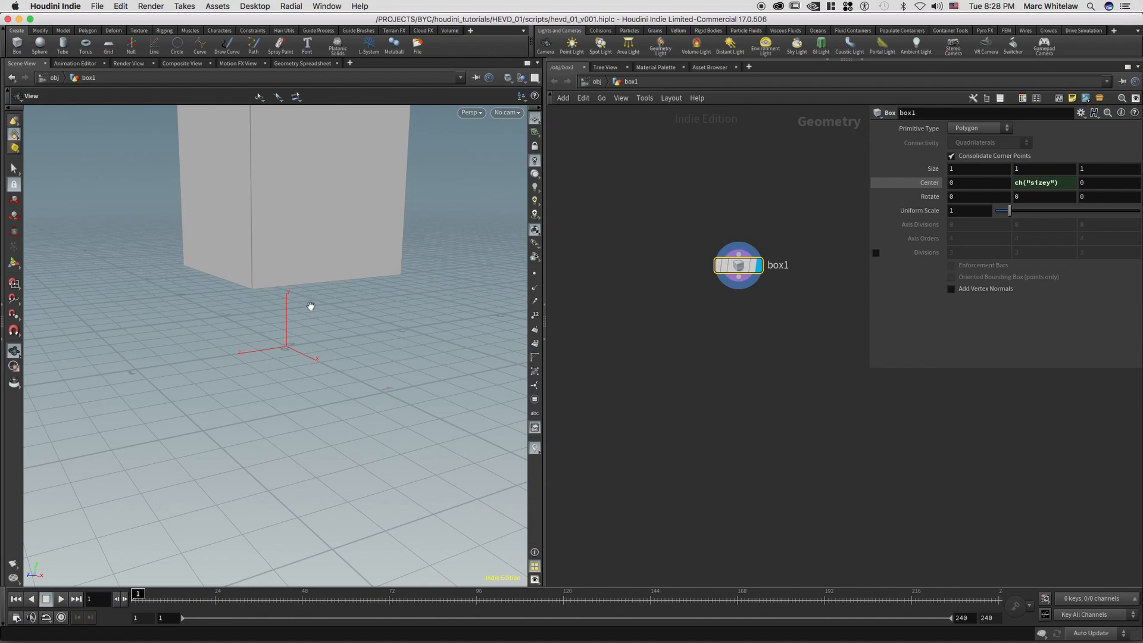
right_drag(328, 266, 278, 295)
drag(280, 299, 464, 287)
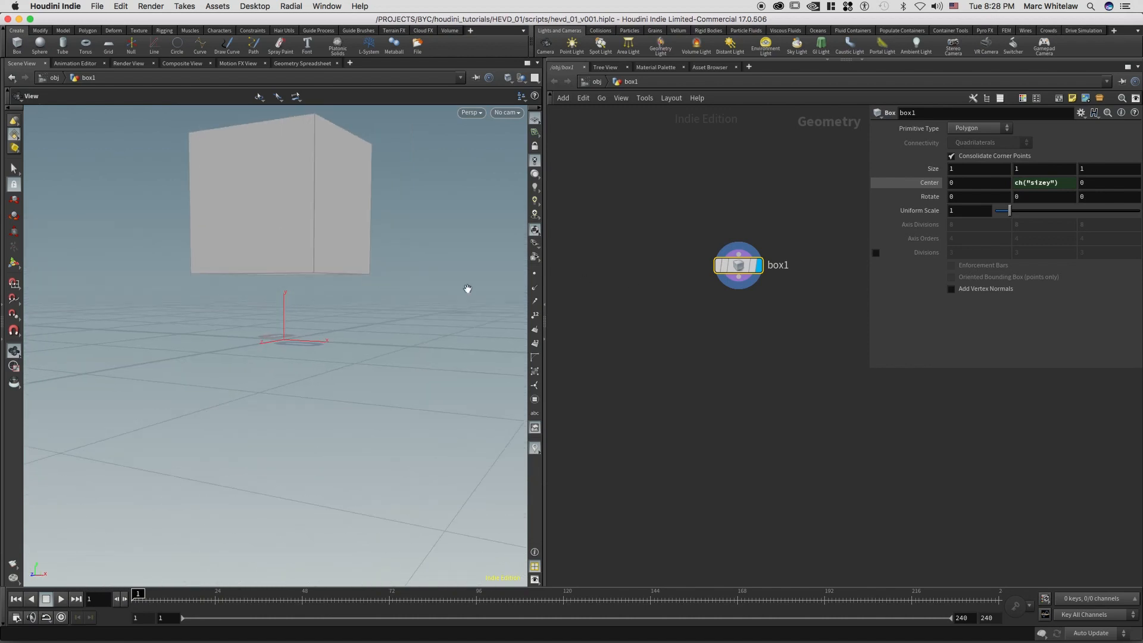
Step: Edit the box's Center Y expression to ch("sizey")/2
double_click(1019, 170)
click(1067, 183)
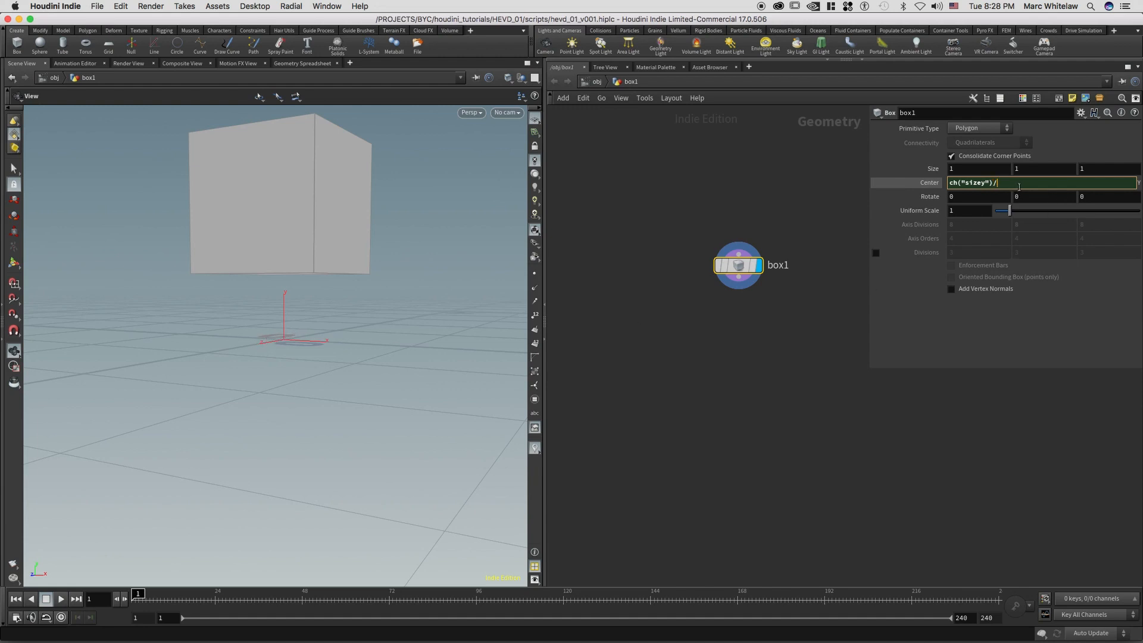
key(Return)
Step: Try scrubbing the box's Size values up and down to test the link to its center, ending at 1, 1, 1
middle_drag(934, 169, 940, 172)
mouse_move(943, 171)
middle_down()
mouse_move(957, 169)
mouse_move(933, 170)
middle_up()
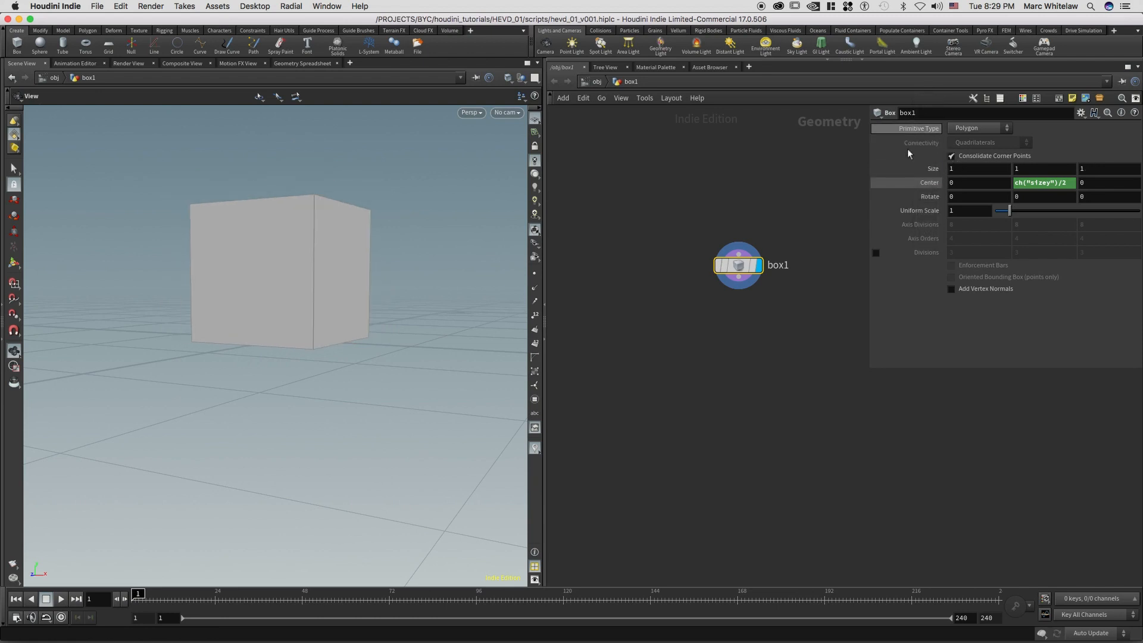
mouse_move(926, 169)
middle_down()
mouse_move(933, 190)
mouse_move(975, 189)
mouse_move(869, 202)
mouse_move(933, 190)
middle_up()
Step: Examine the box in the perspective view by tumbling, panning and dollying around it
drag(351, 293, 297, 286)
middle_drag(315, 294, 248, 333)
right_drag(274, 336, 311, 317)
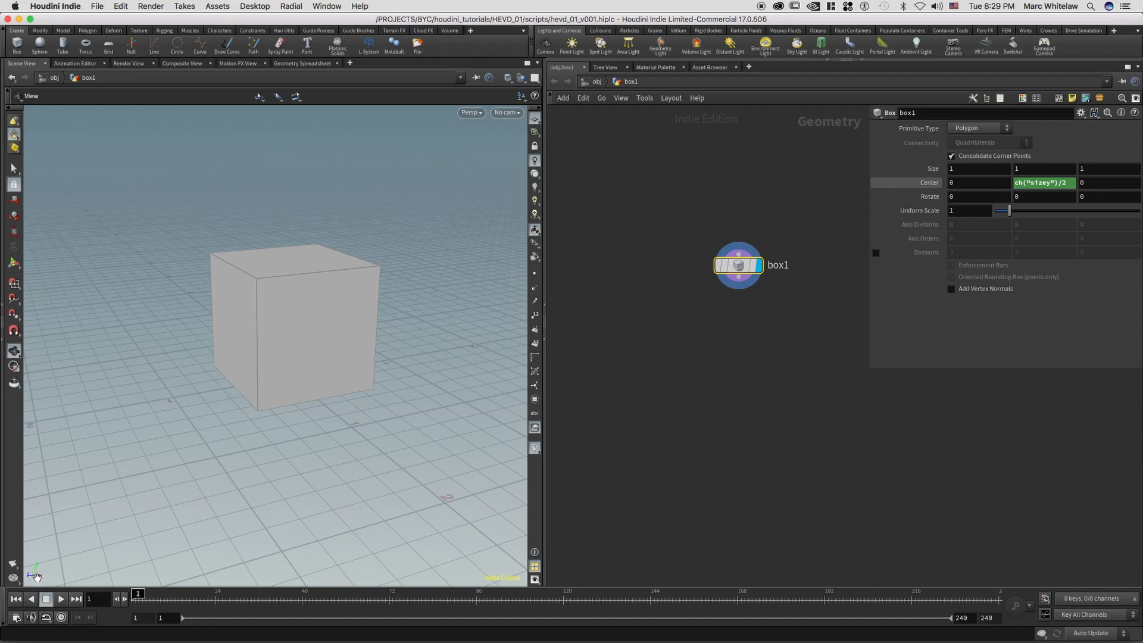
drag(244, 359, 316, 373)
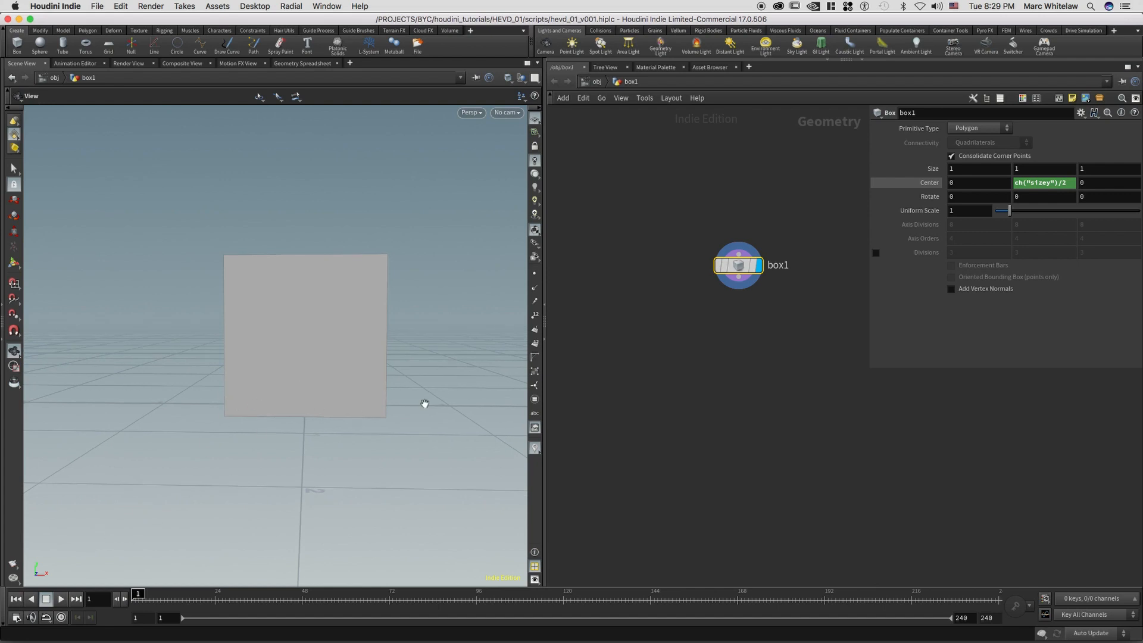
drag(319, 375, 291, 357)
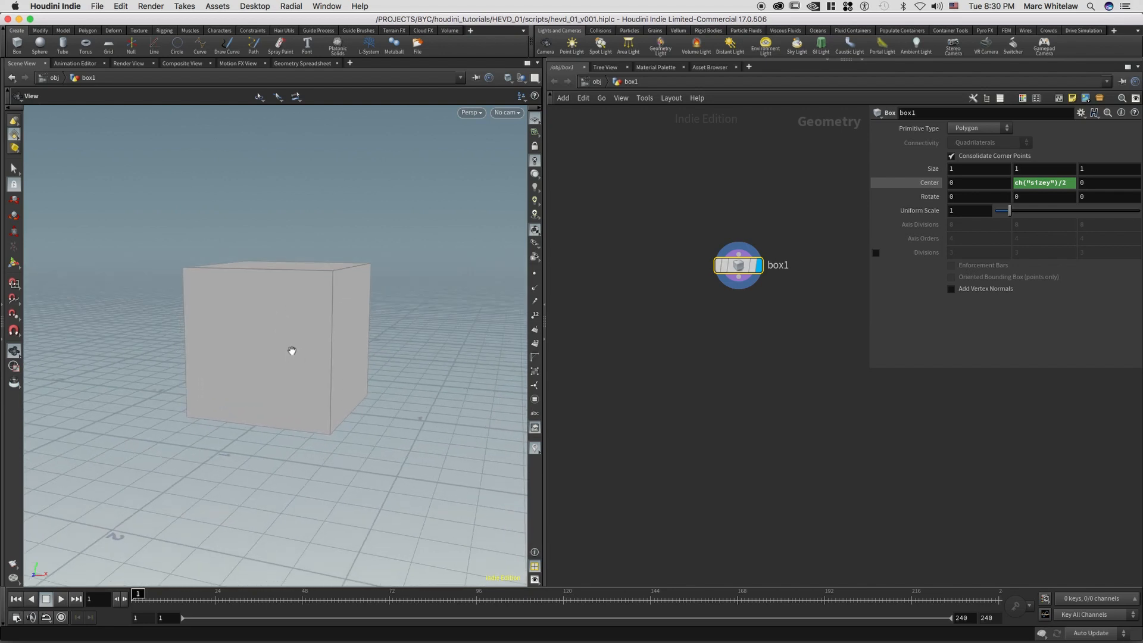
Step: View the box through the top, front, right and UV viewports, and return to perspective to look around it
key(space+2)
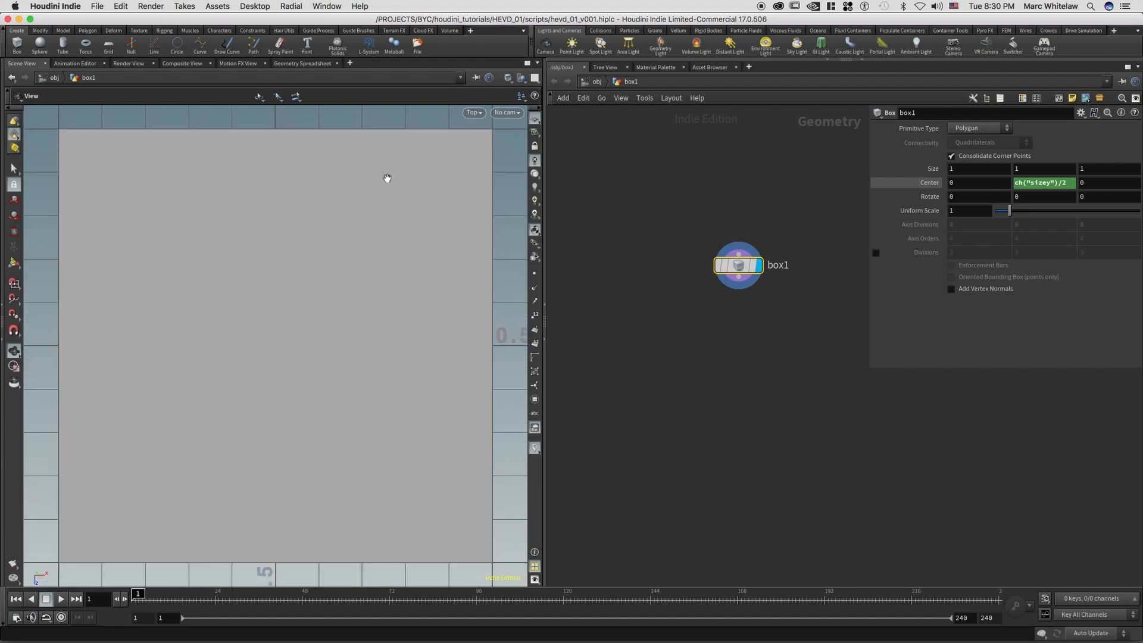
key(space+3)
key(space+4)
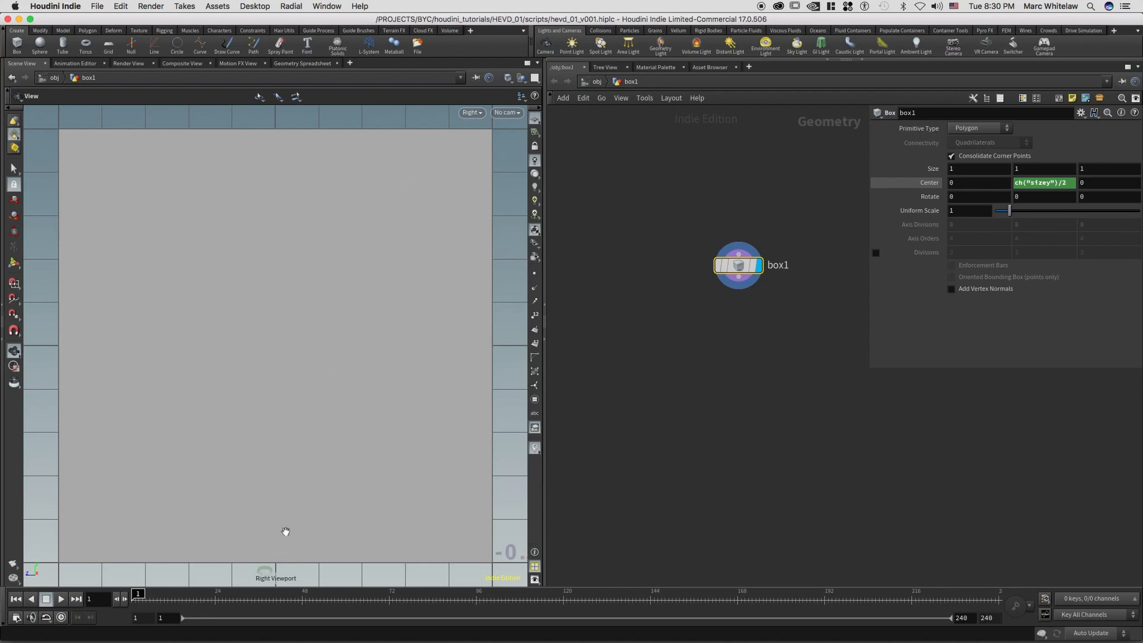
key(space+5)
middle_drag(324, 259, 218, 345)
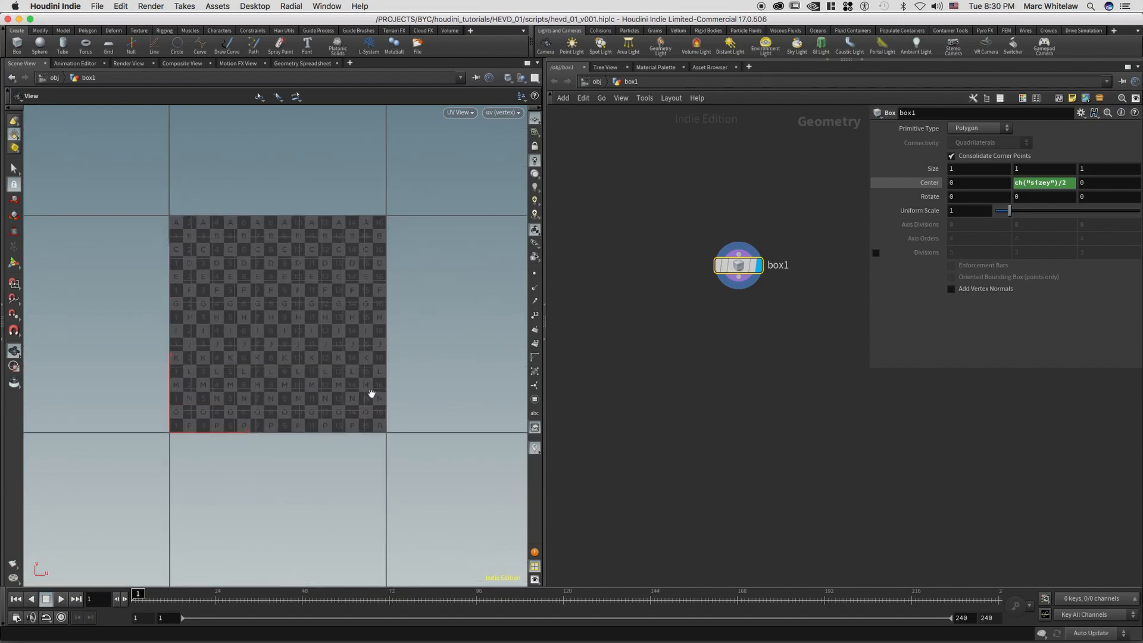
key(space+1)
drag(343, 323, 294, 262)
drag(297, 322, 289, 268)
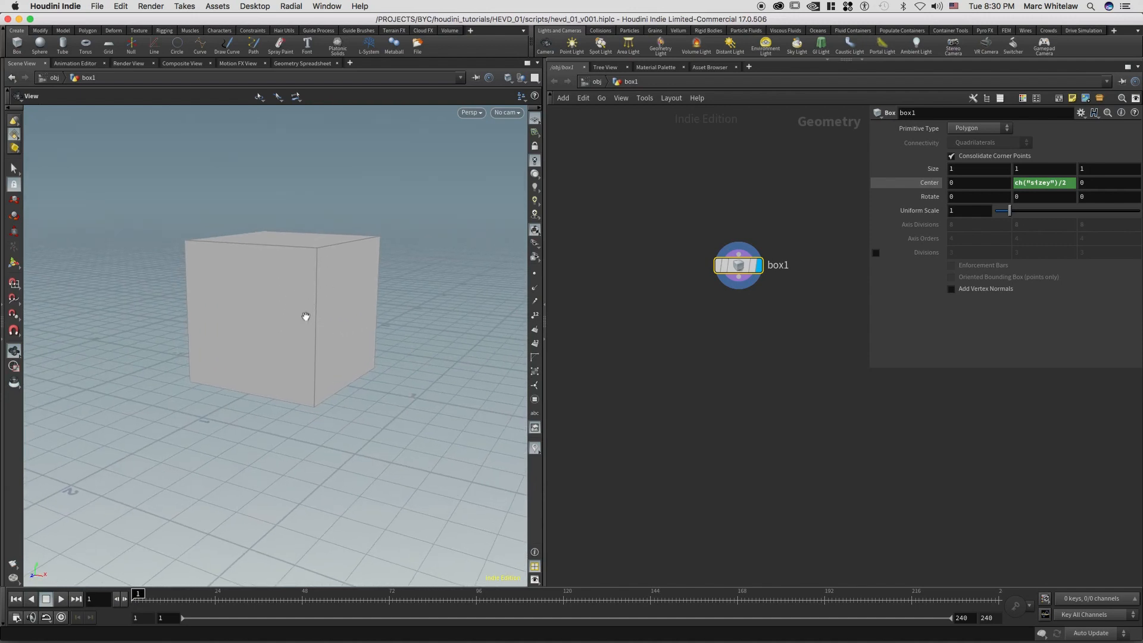
mouse_move(343, 313)
mouse_down()
mouse_move(320, 306)
mouse_move(321, 316)
mouse_up()
Step: Cycle through the orthographic views of the box again and return to a low perspective view
key(space+2)
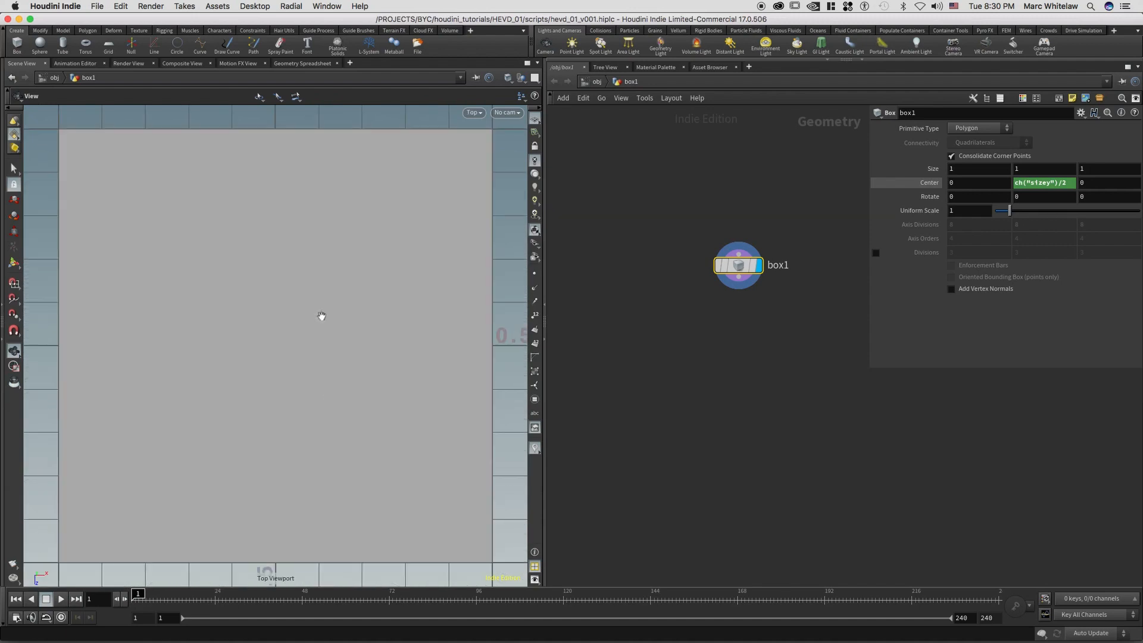
key(space+3)
key(space+4)
key(space+2)
key(space+1)
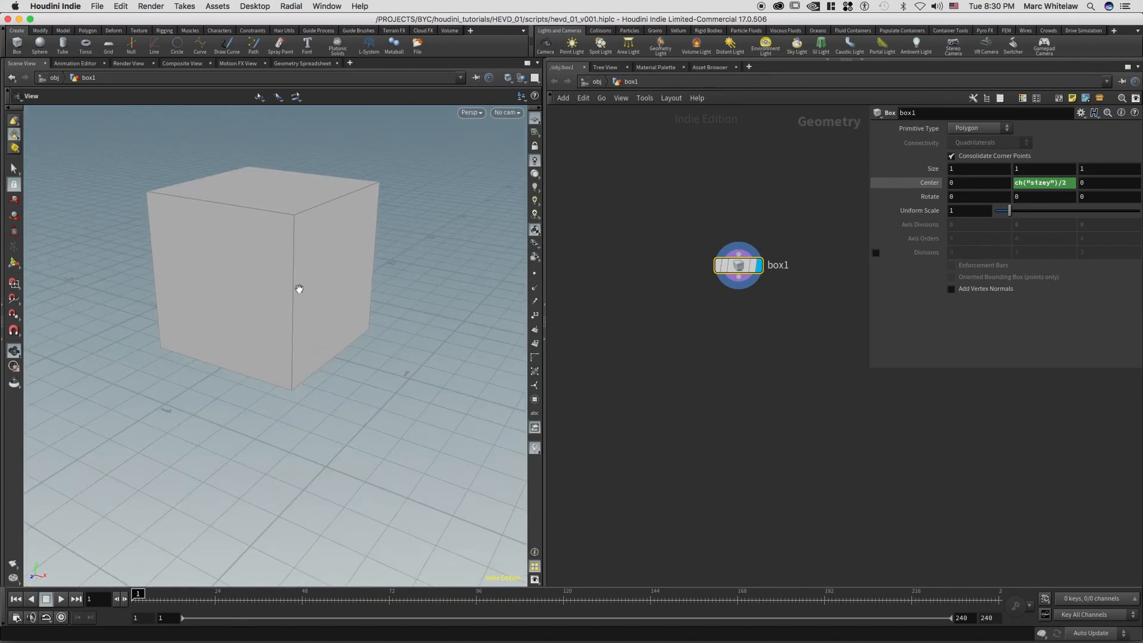
drag(322, 308, 271, 268)
middle_drag(291, 306, 294, 354)
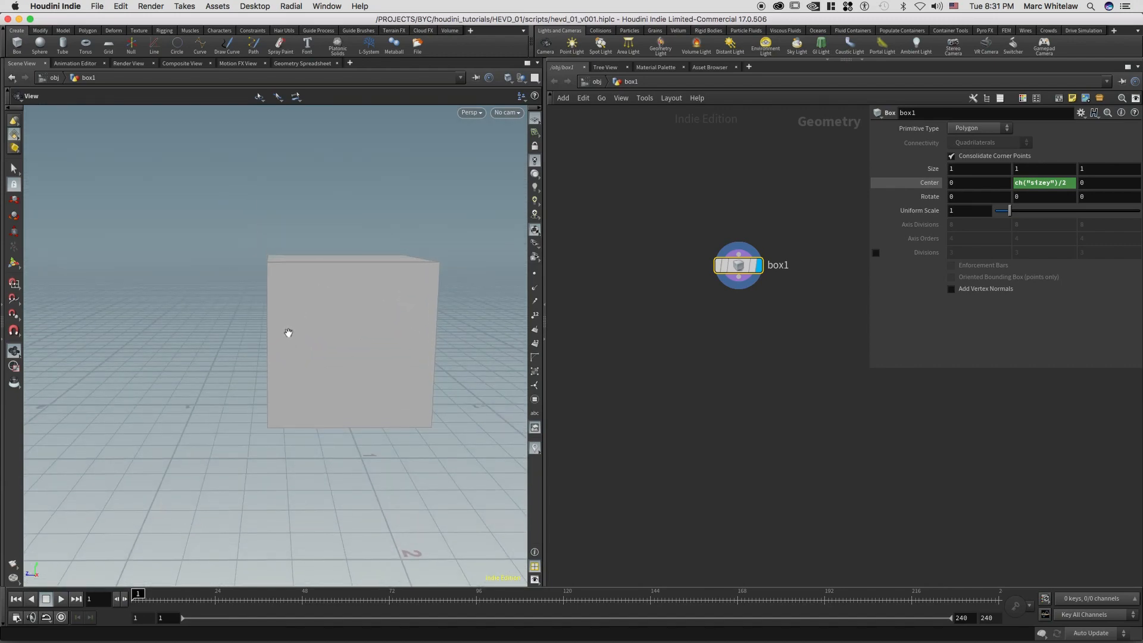
Step: Show the box in the right view and activate the Select tool with primitives as the selection type
key(space+4)
right_drag(318, 285, 265, 305)
middle_drag(308, 322, 359, 331)
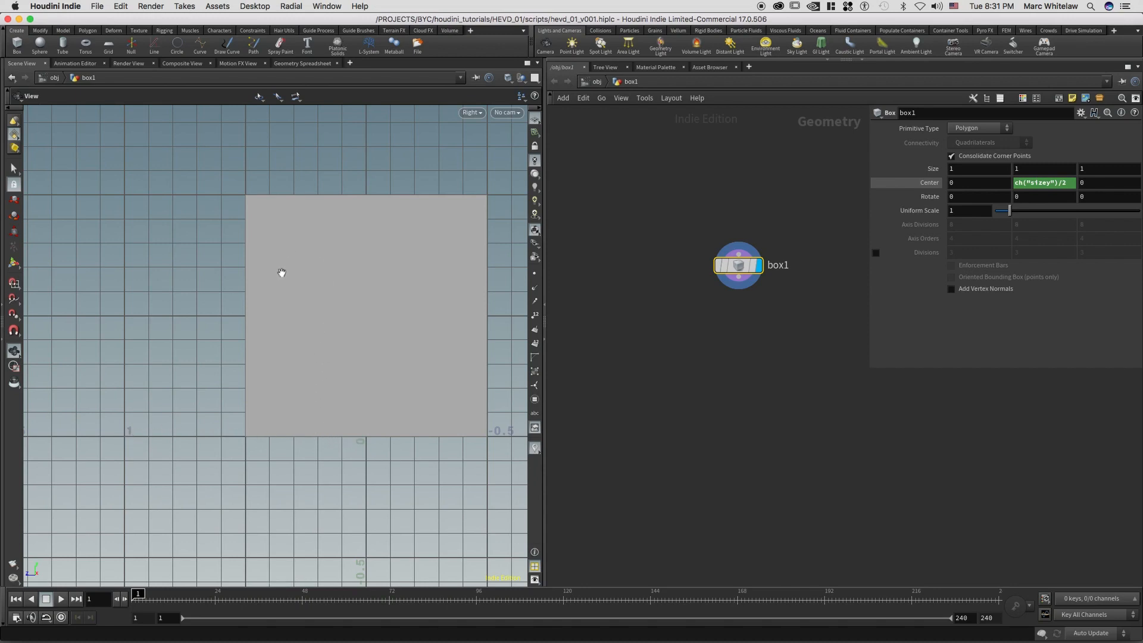
key(s)
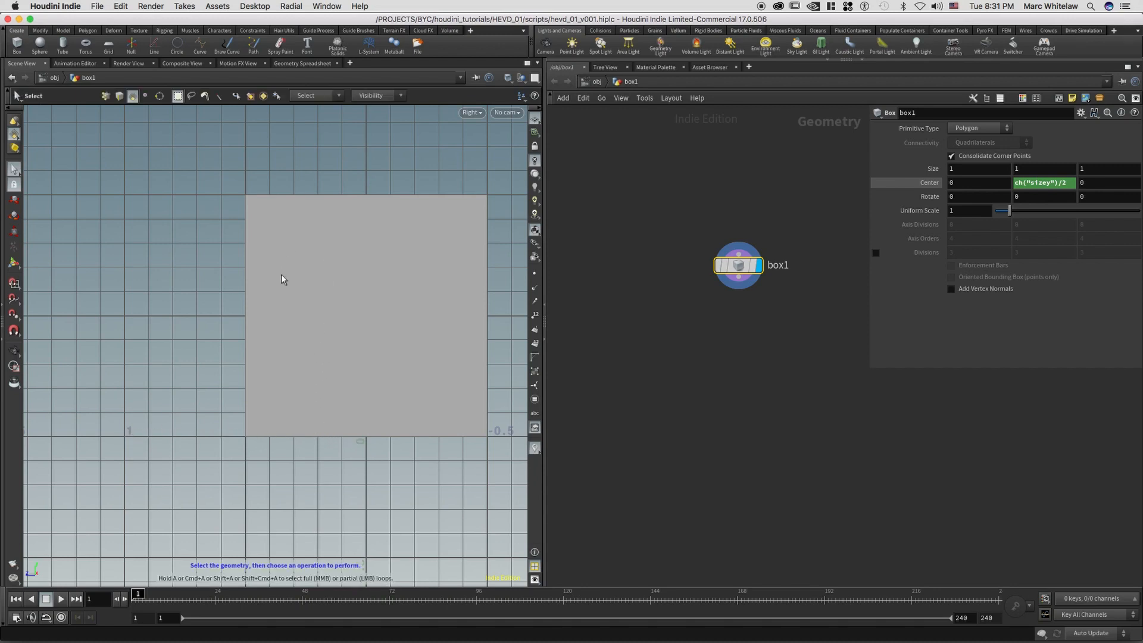
click(14, 134)
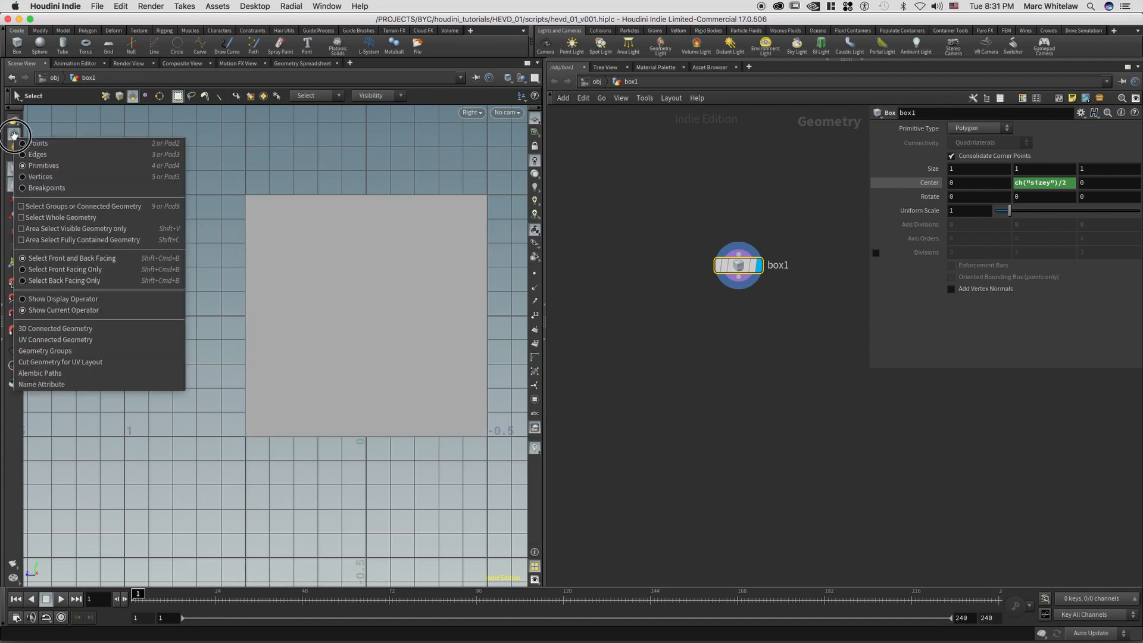
click(41, 167)
Step: Try the edge, primitive and vertex selection types and return to primitives
key(3)
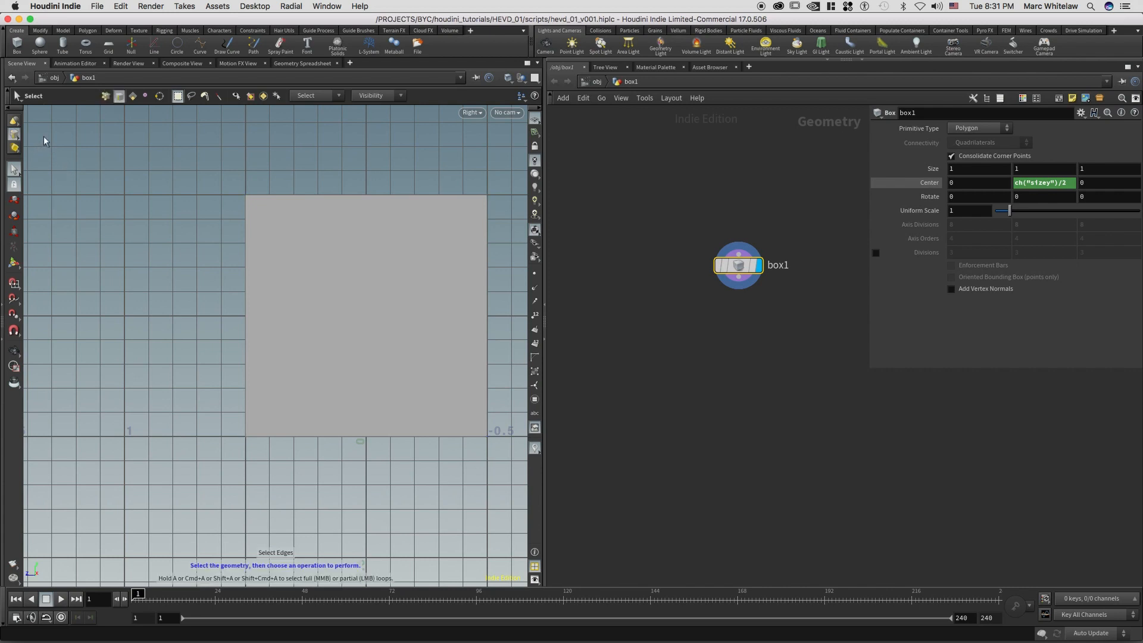
key(4)
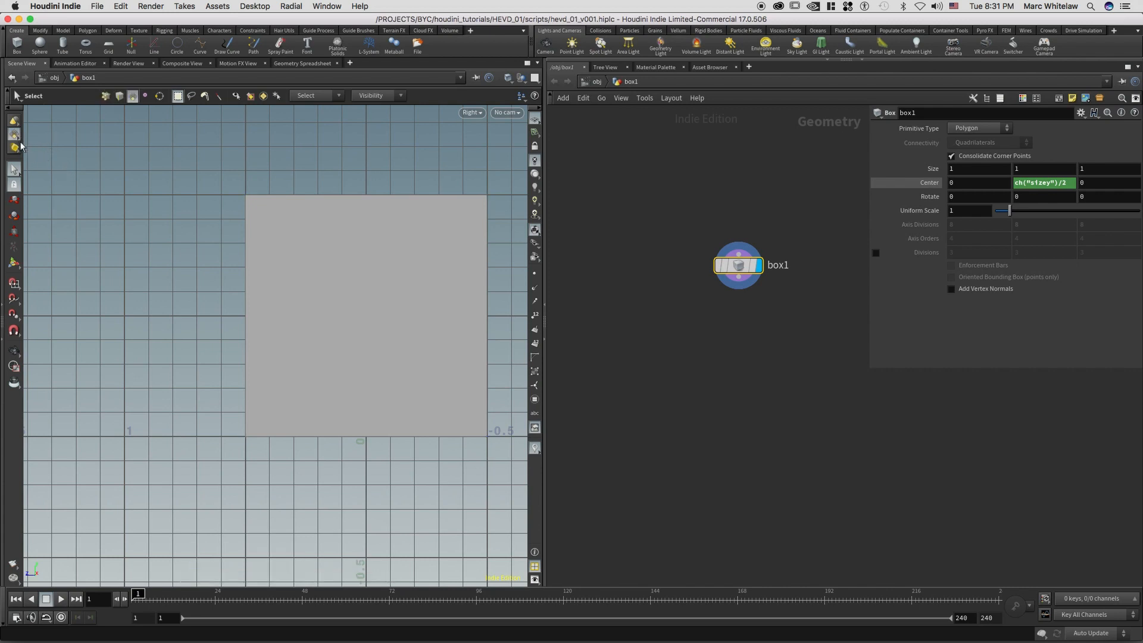
key(5)
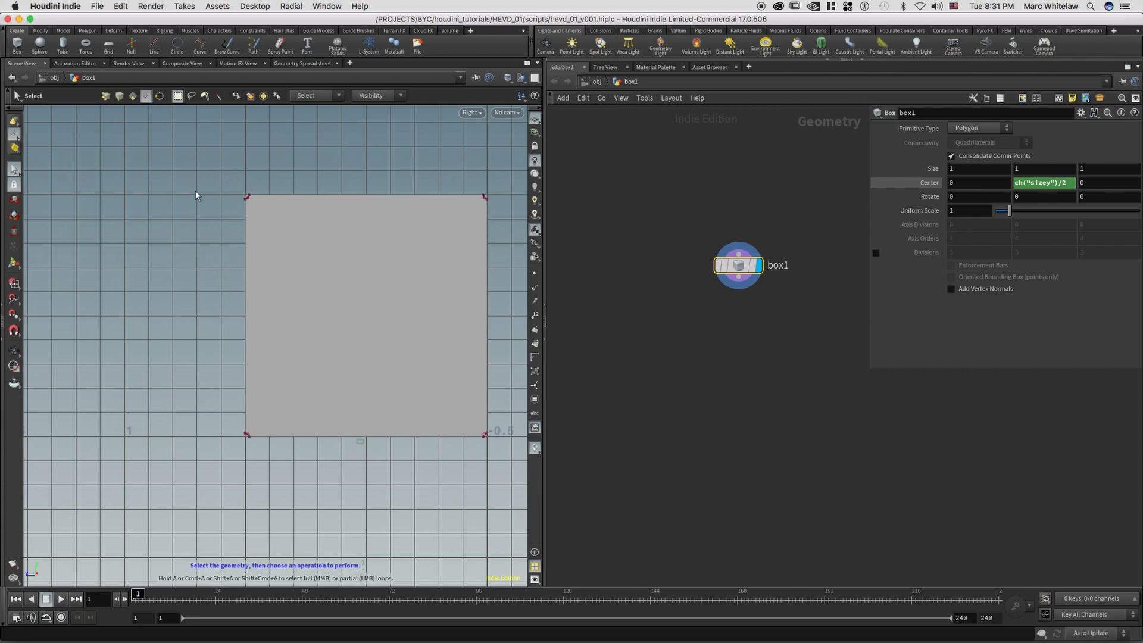
key(4)
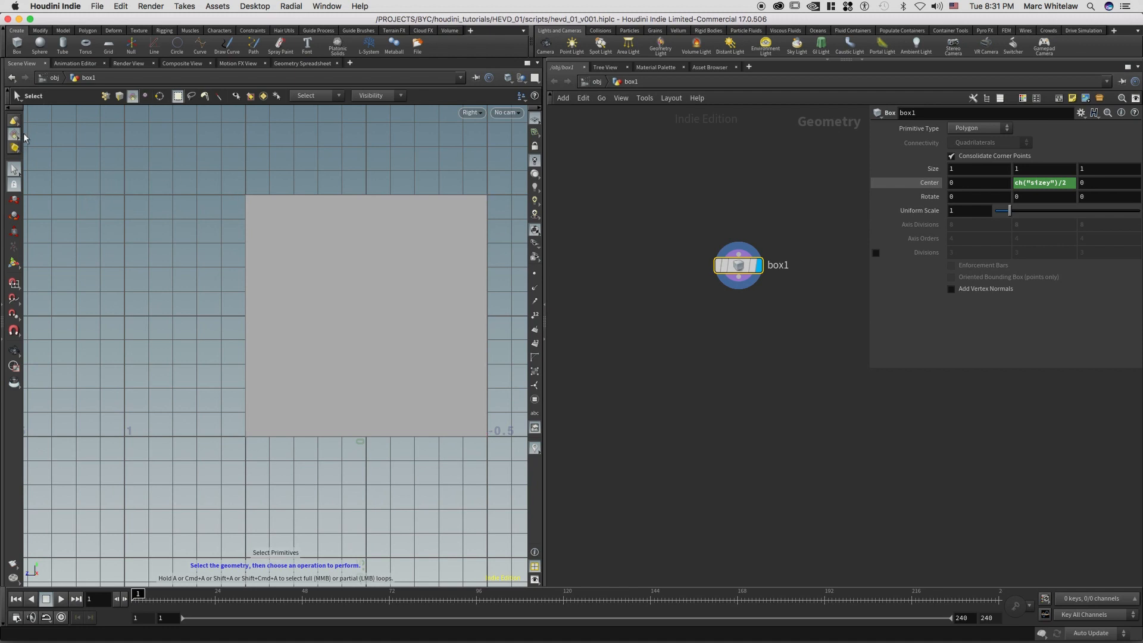
Step: Area-select the box's faces around its corner in the right view, check them in perspective, and delete them
drag(178, 149, 299, 272)
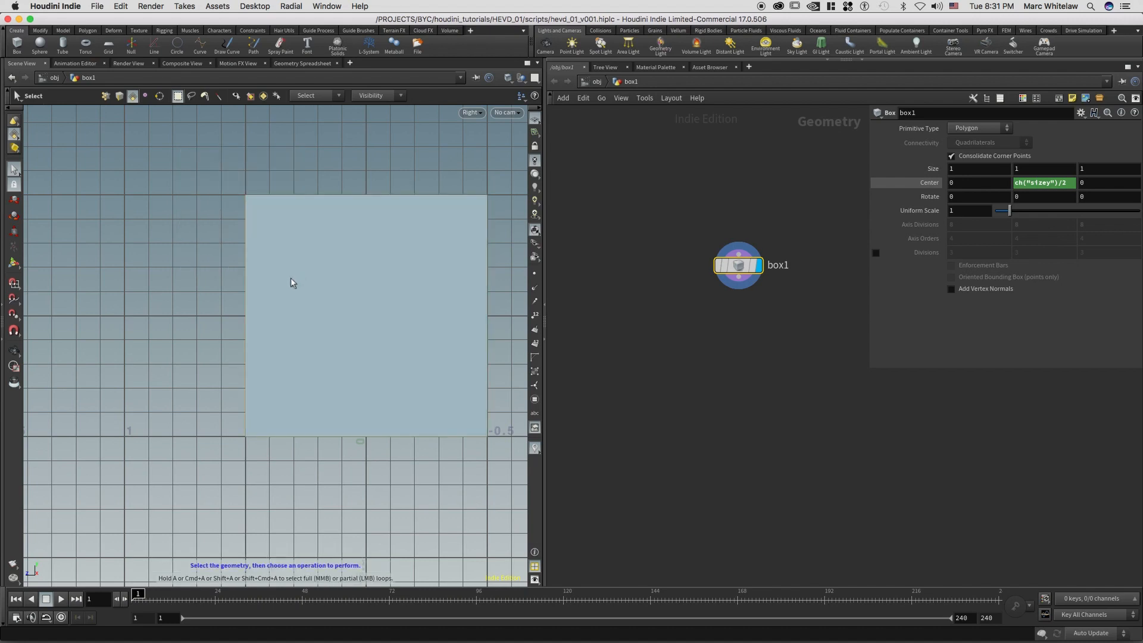
key(Escape)
key(space+1)
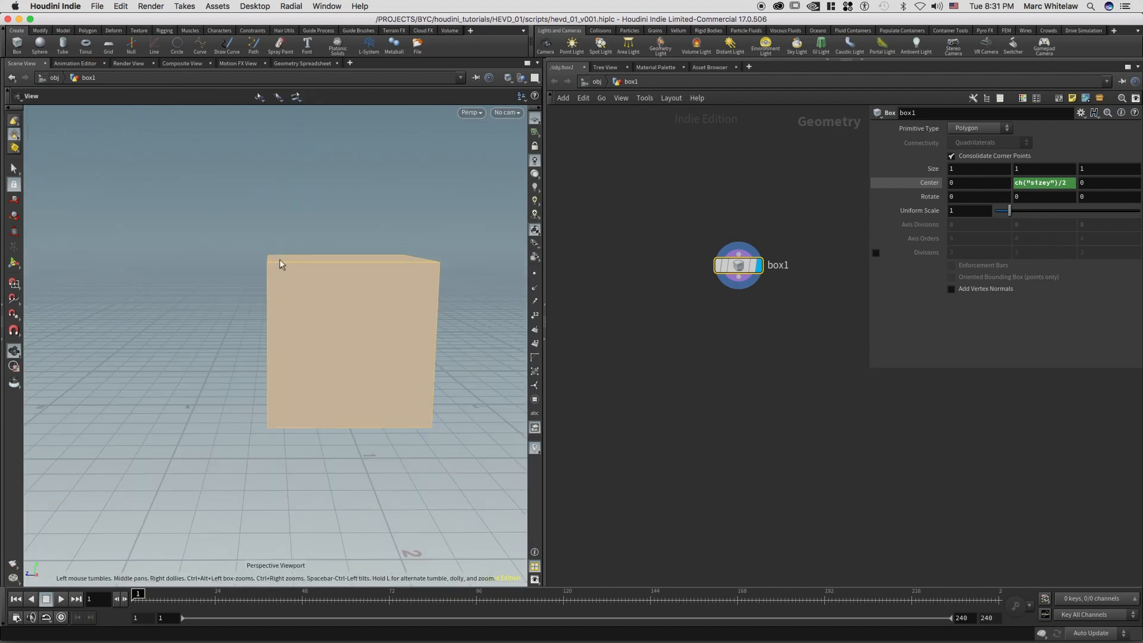
drag(287, 301, 349, 271)
middle_drag(349, 270, 142, 258)
drag(142, 257, 171, 301)
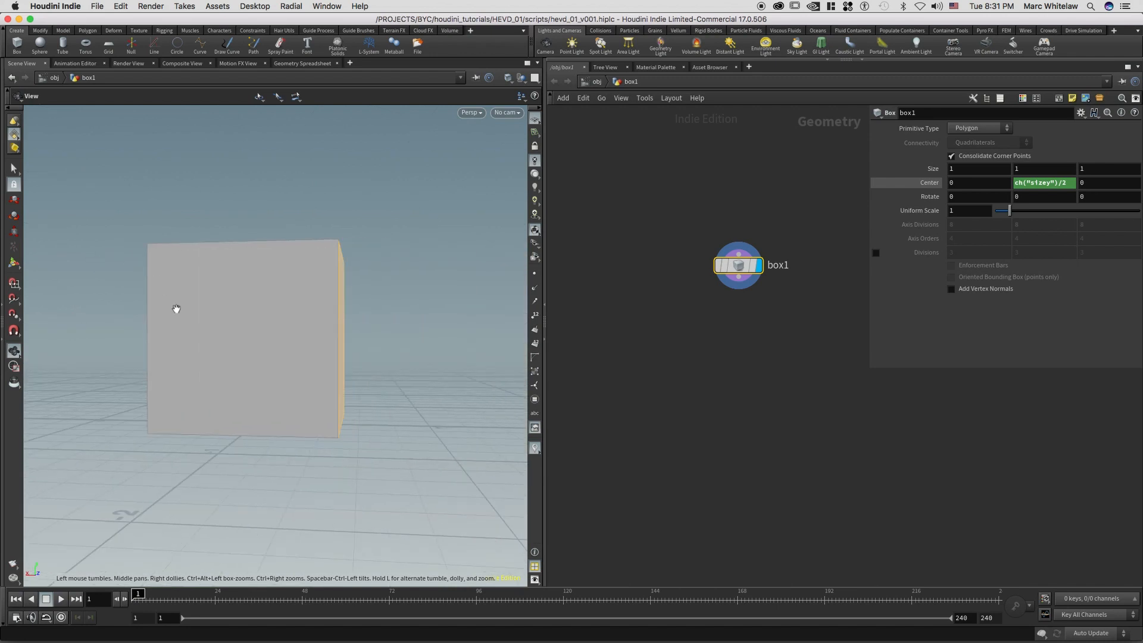
drag(271, 321, 337, 321)
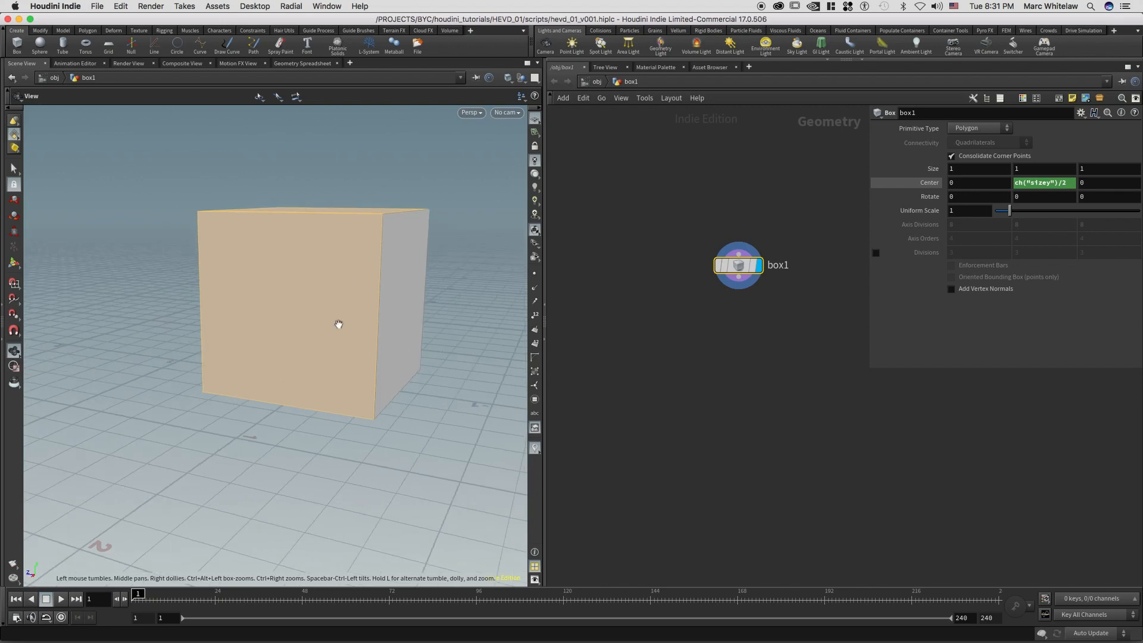
key(s)
key(Delete)
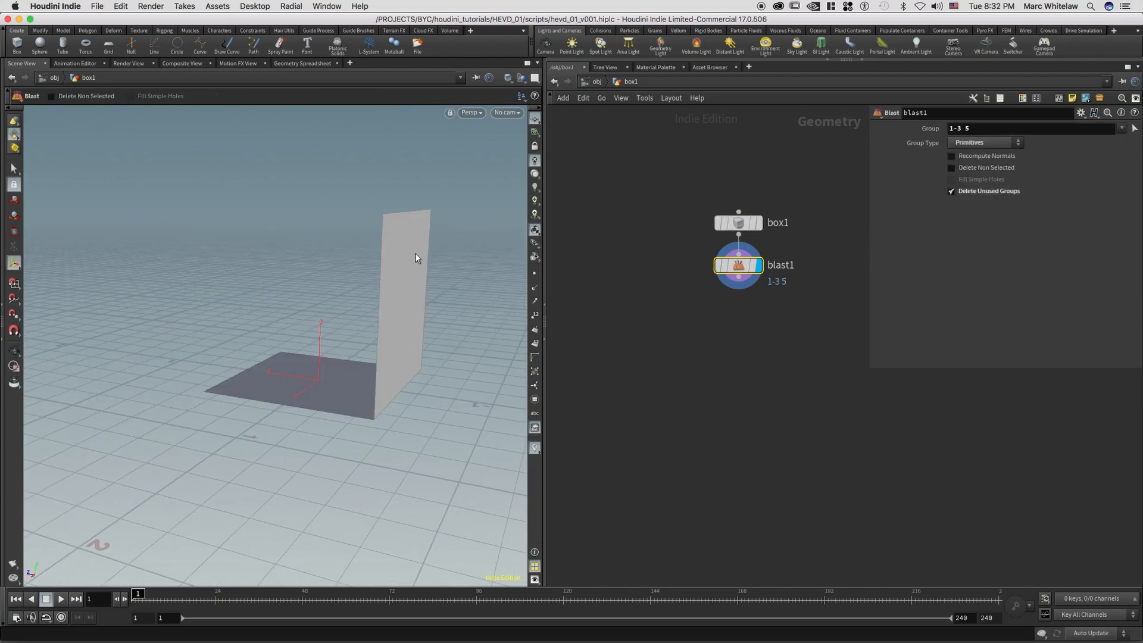
Step: Select the box1 and blast1 nodes together and shift them slightly down and left in the network
drag(803, 198, 719, 289)
mouse_move(742, 271)
key(Escape)
drag(323, 377, 427, 330)
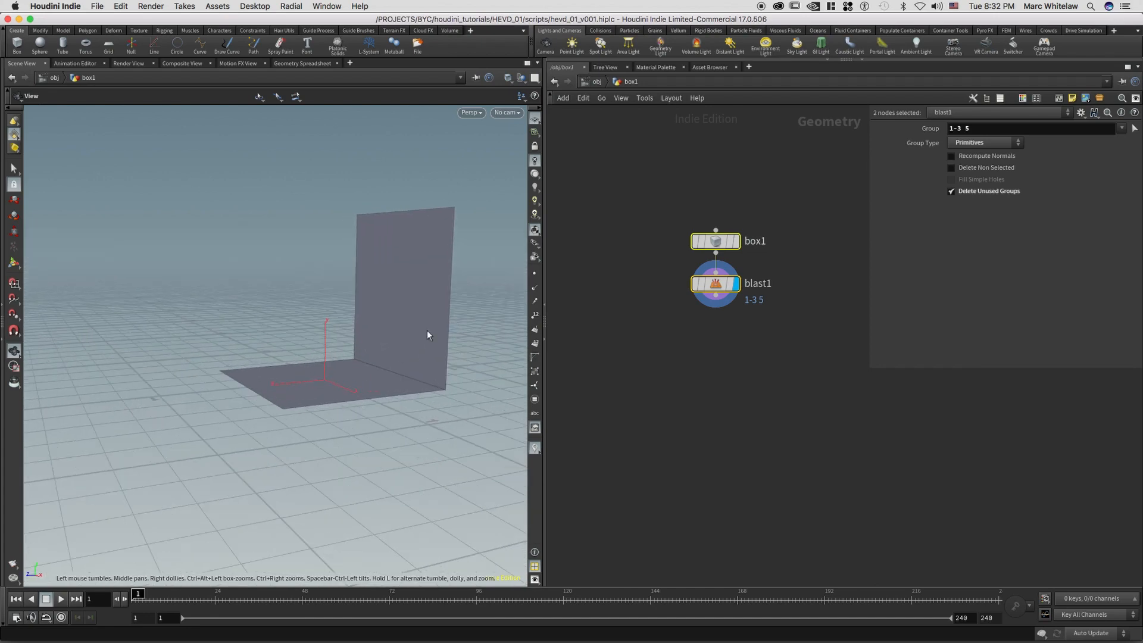
Step: Try the Delete Non Selected option on blast1, look at the inverted result, and turn the option off again
key(Return)
click(965, 168)
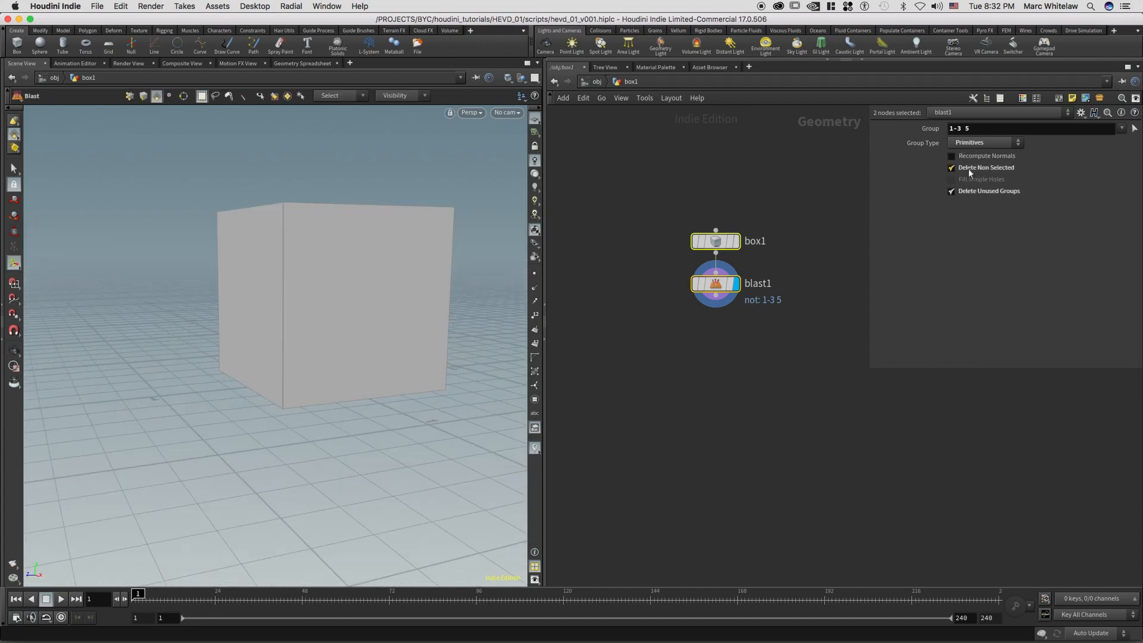
key(Escape)
drag(321, 301, 286, 309)
key(Return)
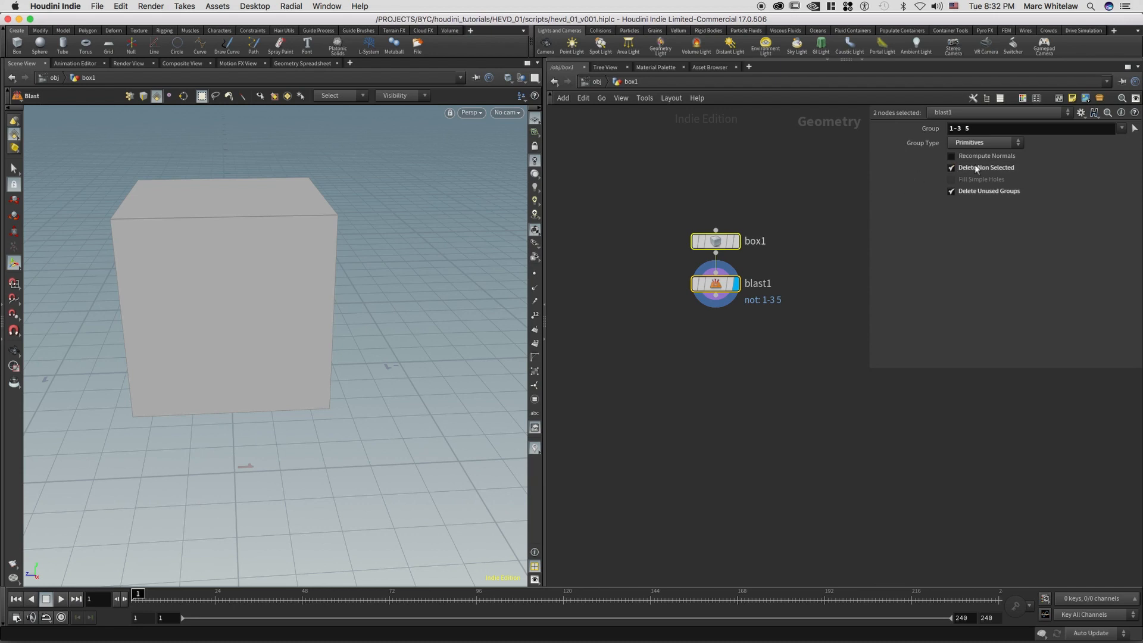
click(966, 169)
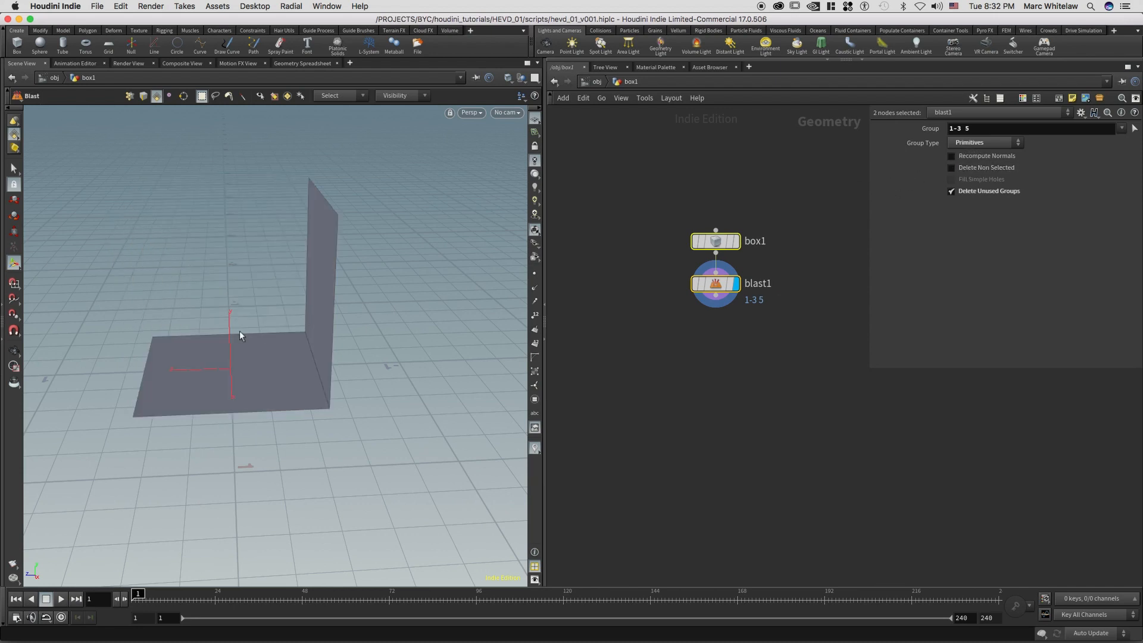
Step: Examine the faces left by blast1 from several angles and return to the Select tool
key(Escape)
drag(296, 349, 331, 348)
mouse_move(343, 293)
mouse_down()
mouse_move(310, 322)
mouse_move(388, 298)
mouse_move(357, 303)
mouse_up()
key(Return)
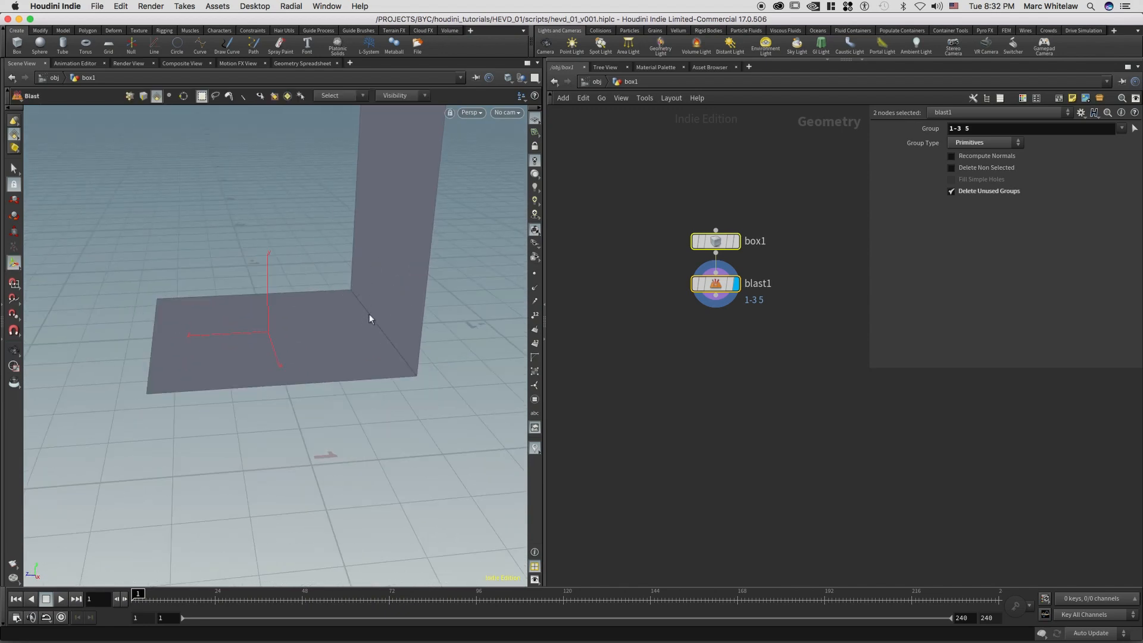
key(Escape)
drag(265, 335, 394, 322)
key(Return)
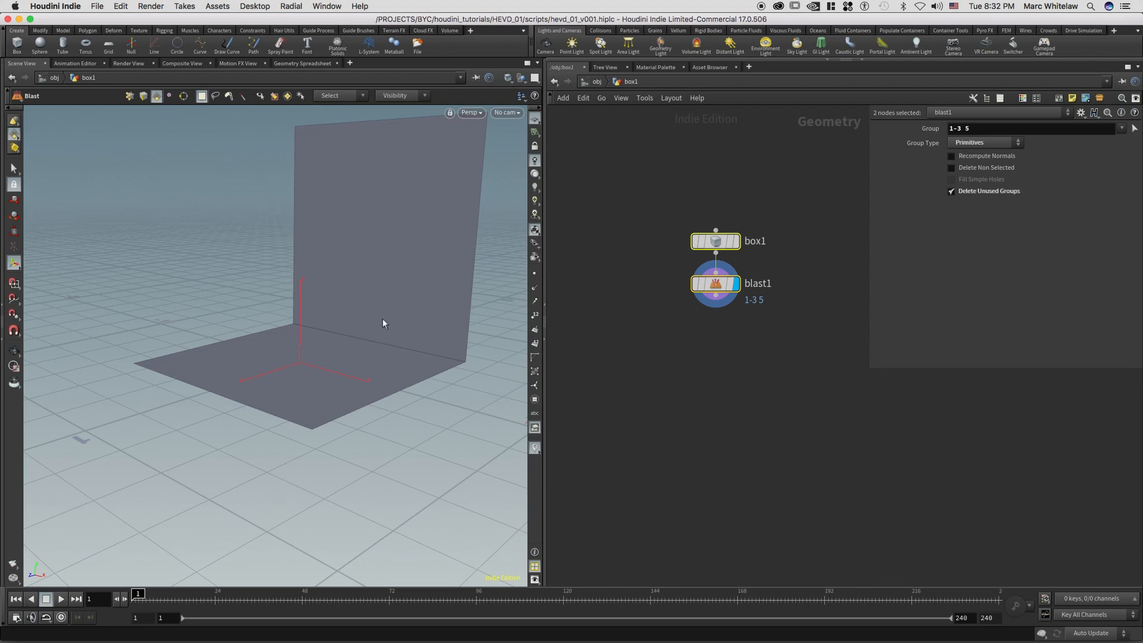
key(s)
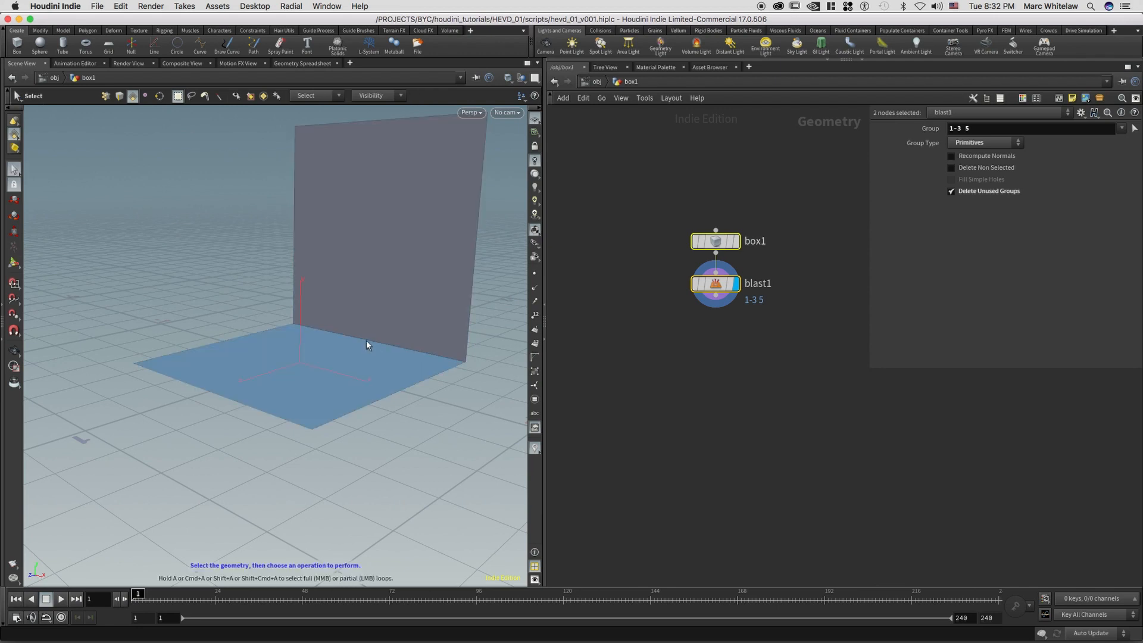
Step: Switch to edge selection and select the shared edge where the floor and wall faces meet
key(3)
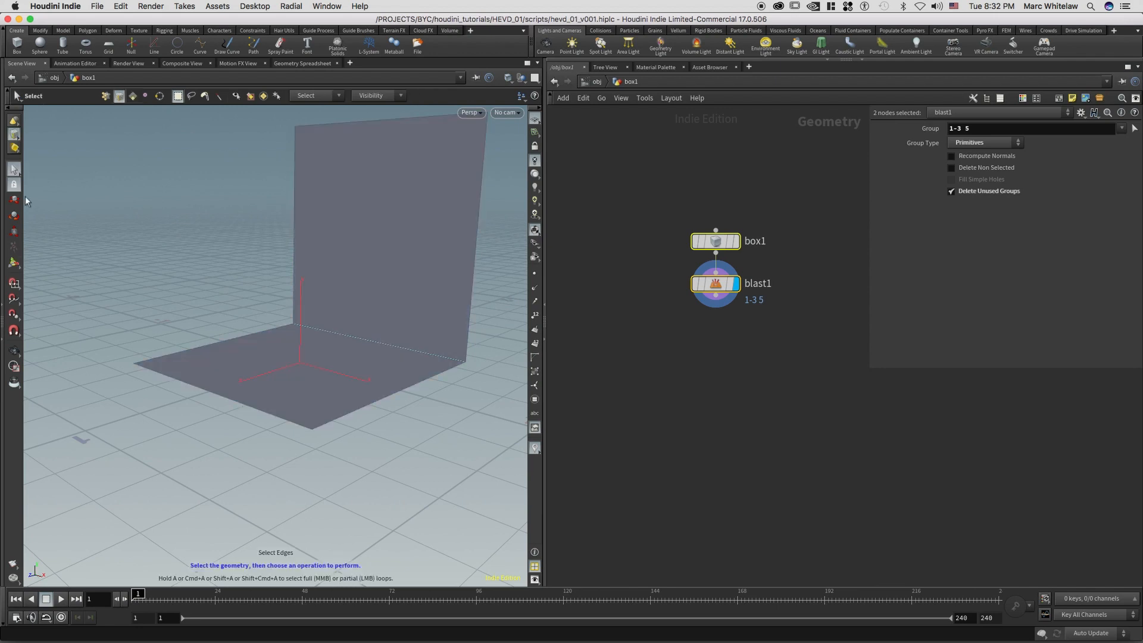
click(356, 352)
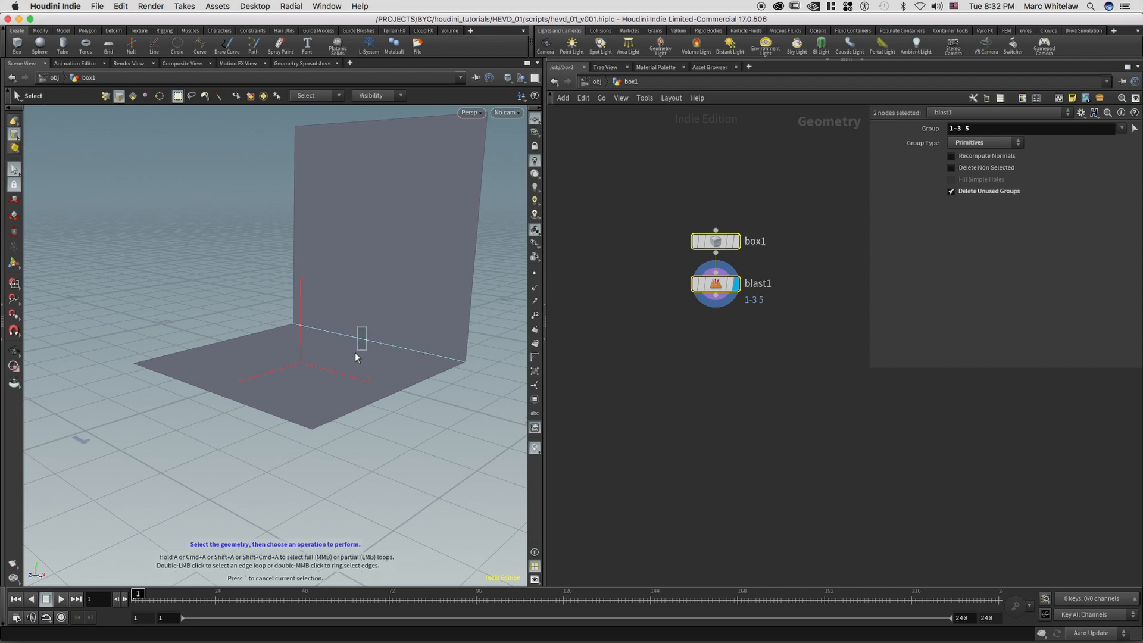
key(Escape)
drag(356, 345, 305, 392)
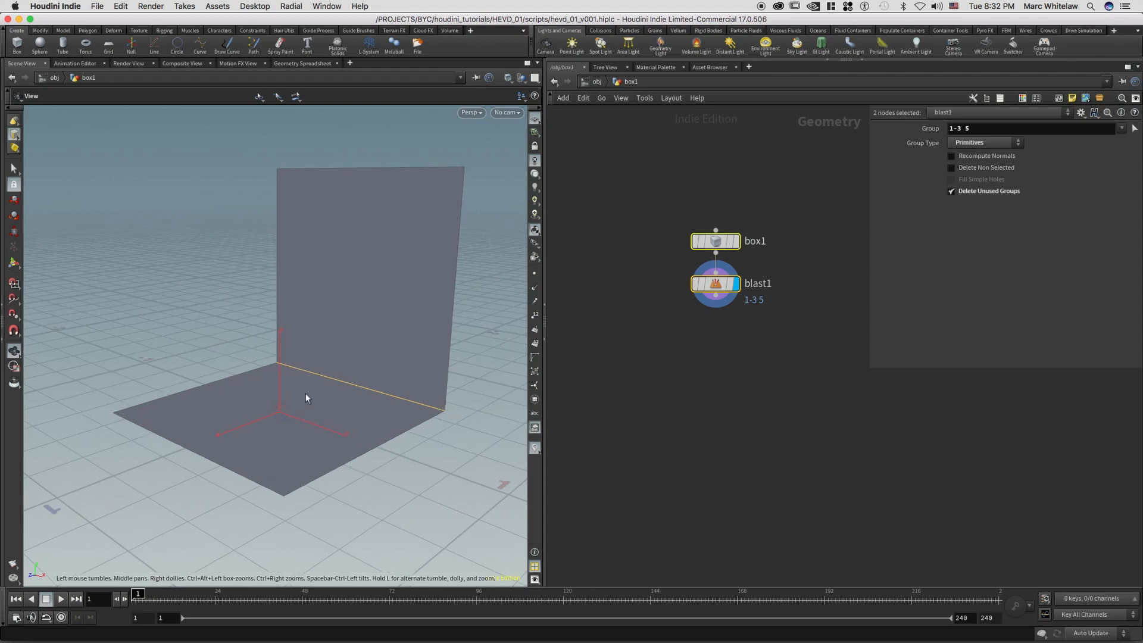
key(s)
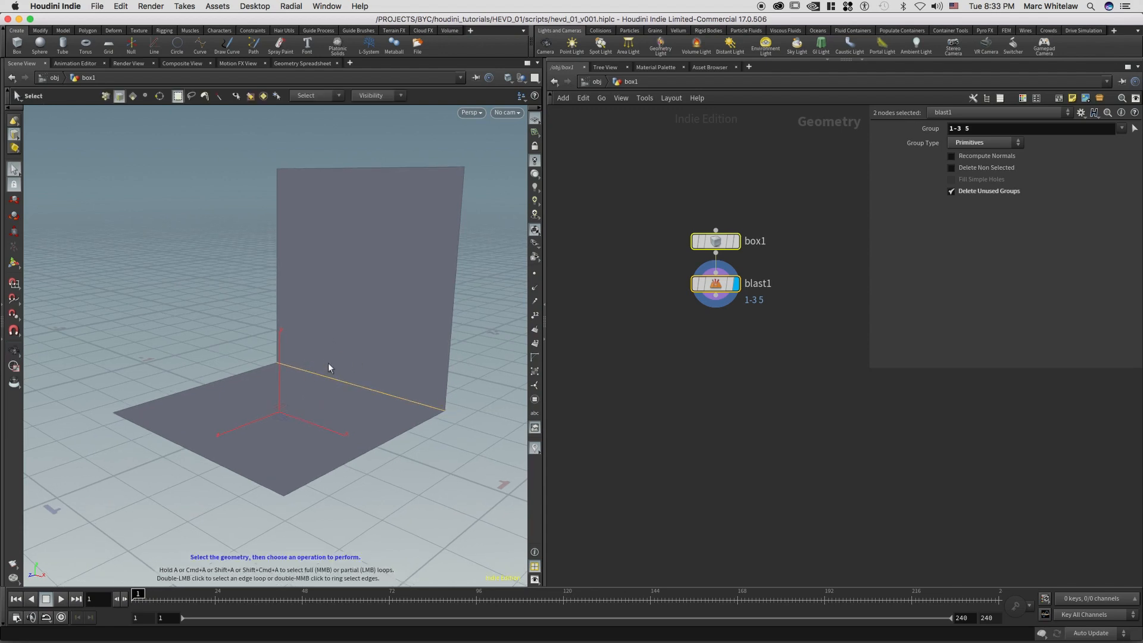
Step: Apply a PolyBevel to the selected edge with a fixed-distance offset of 0.32
key(Tab)
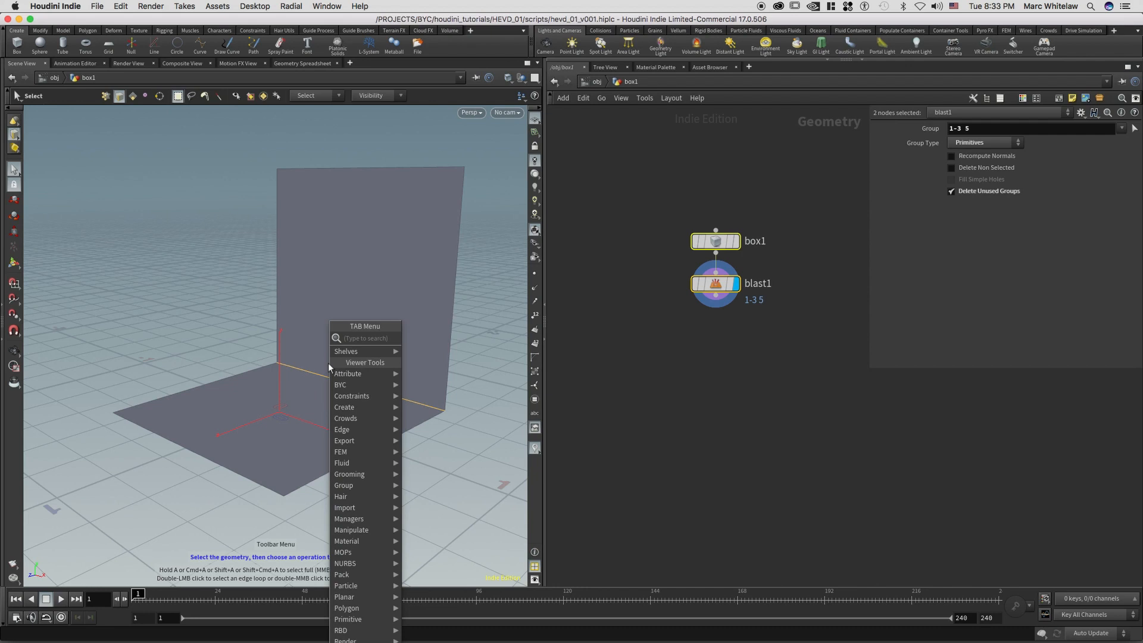
text(bevel)
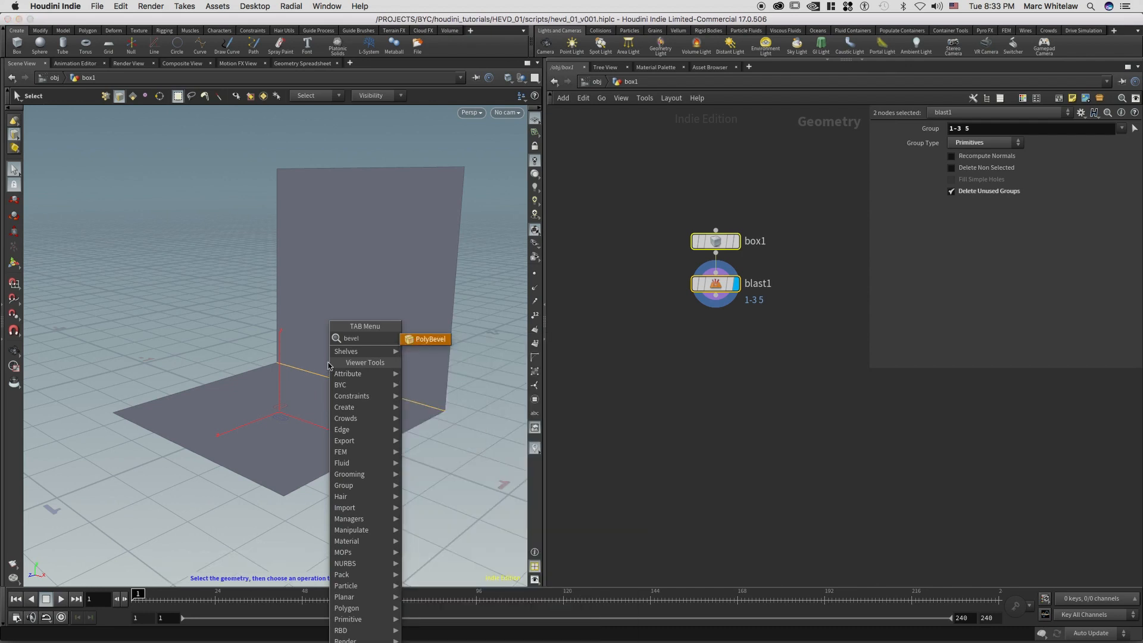
key(Return)
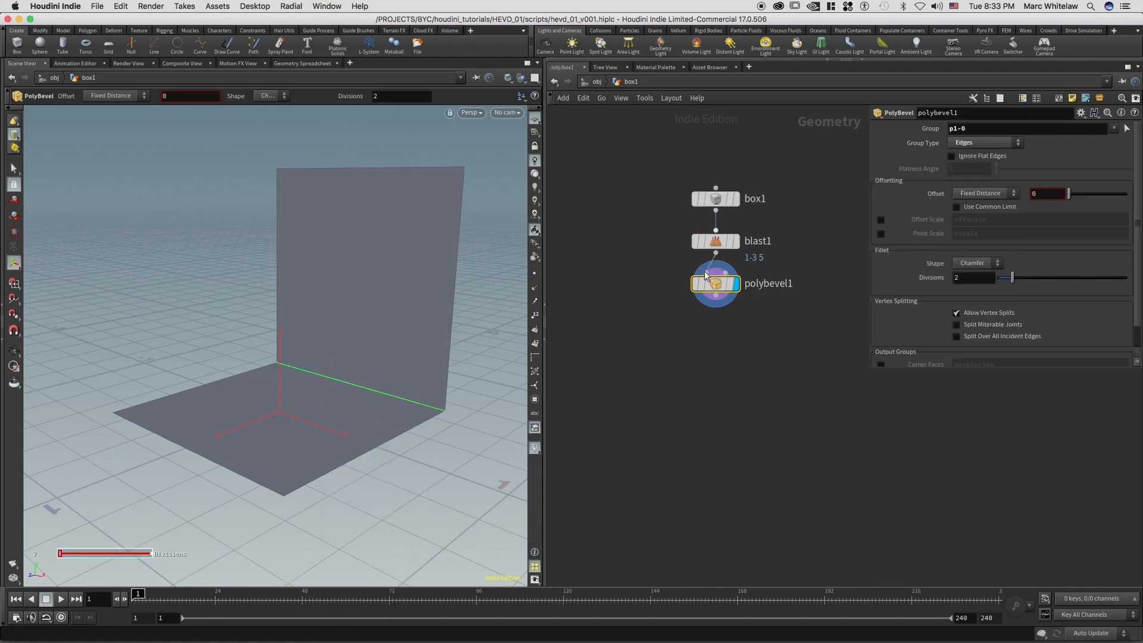
click(1087, 194)
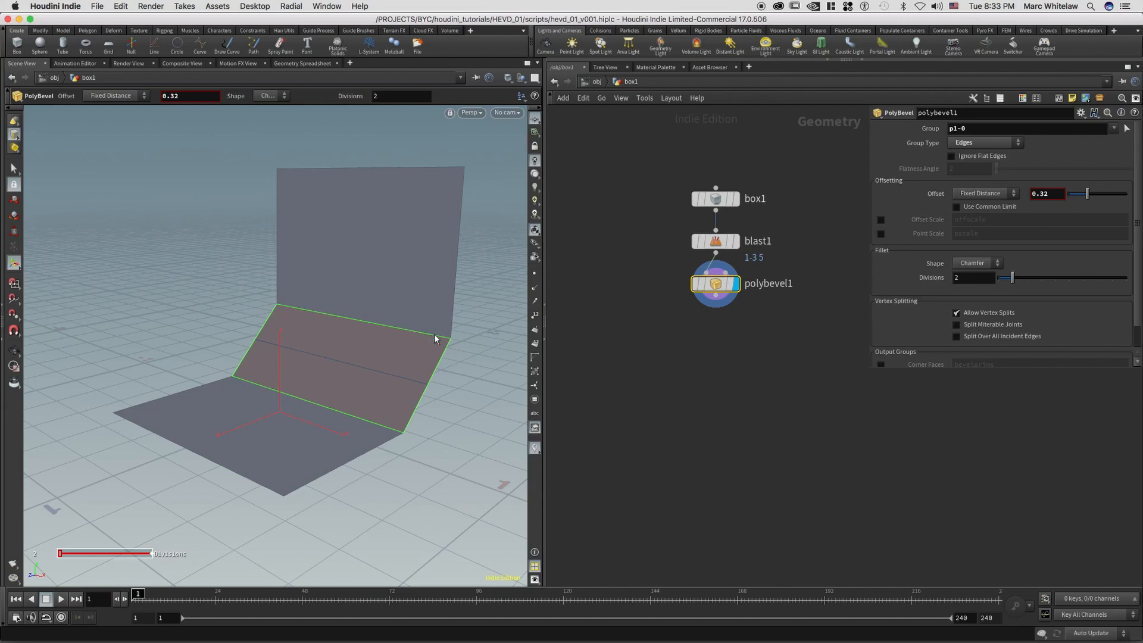
Step: Set the bevel's fillet shape to Round with 20 divisions
key(Escape)
drag(393, 357, 429, 356)
click(1040, 278)
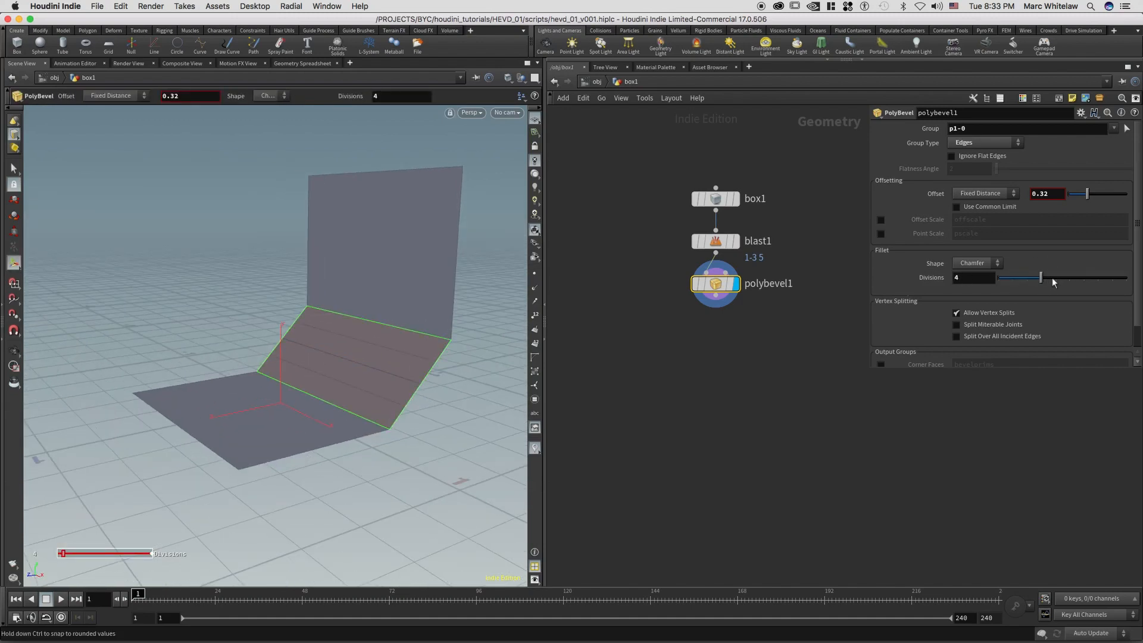
click(976, 263)
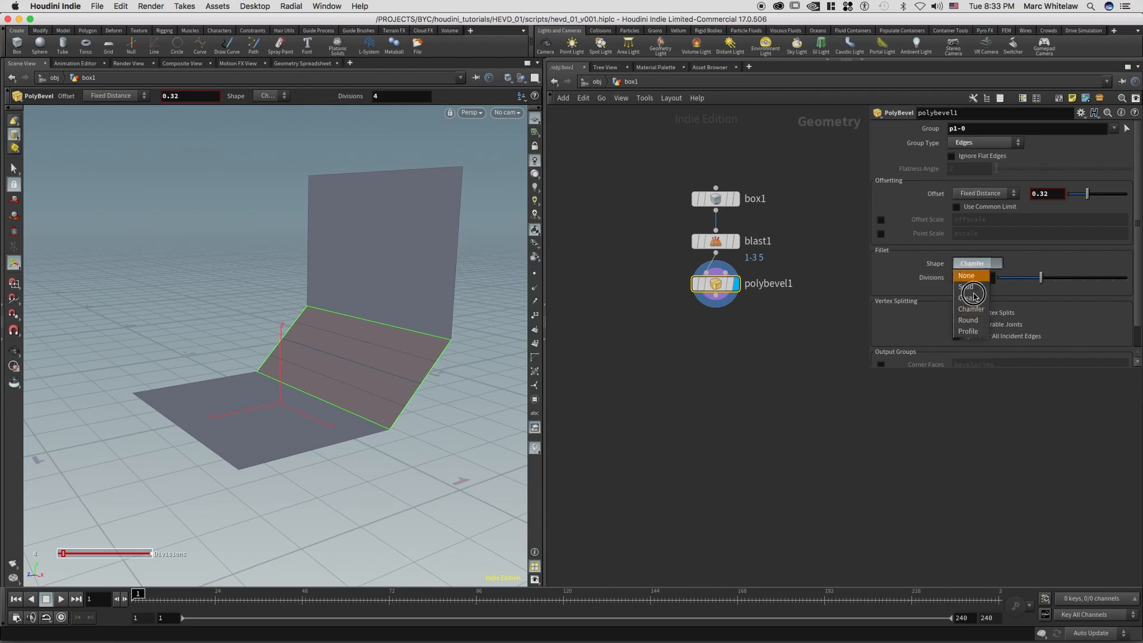
click(969, 321)
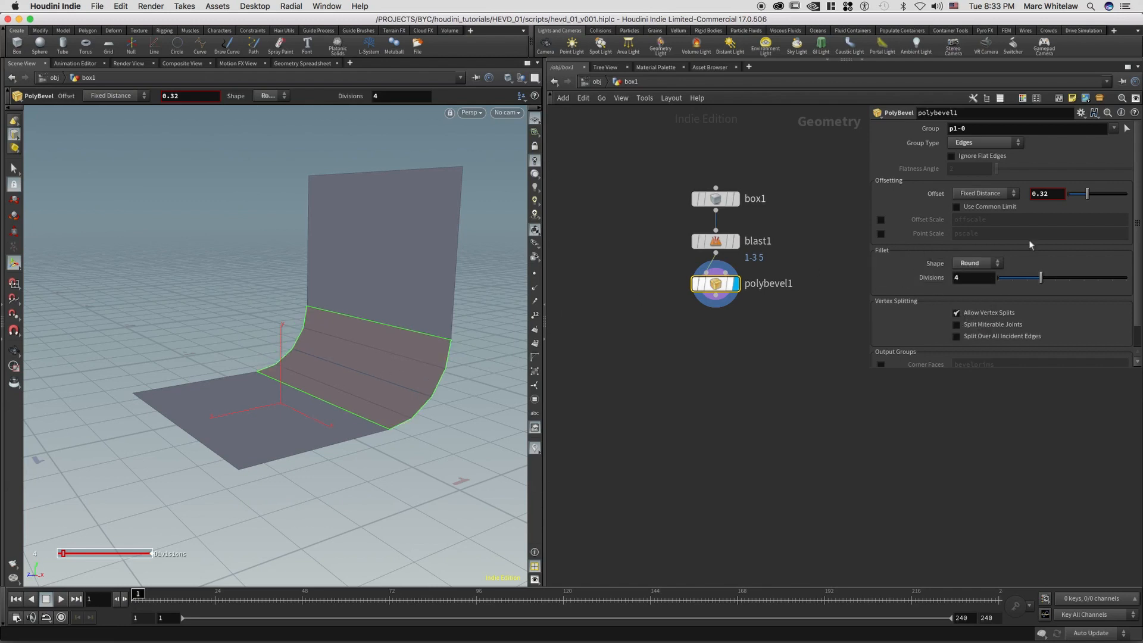
drag(1040, 277, 1134, 280)
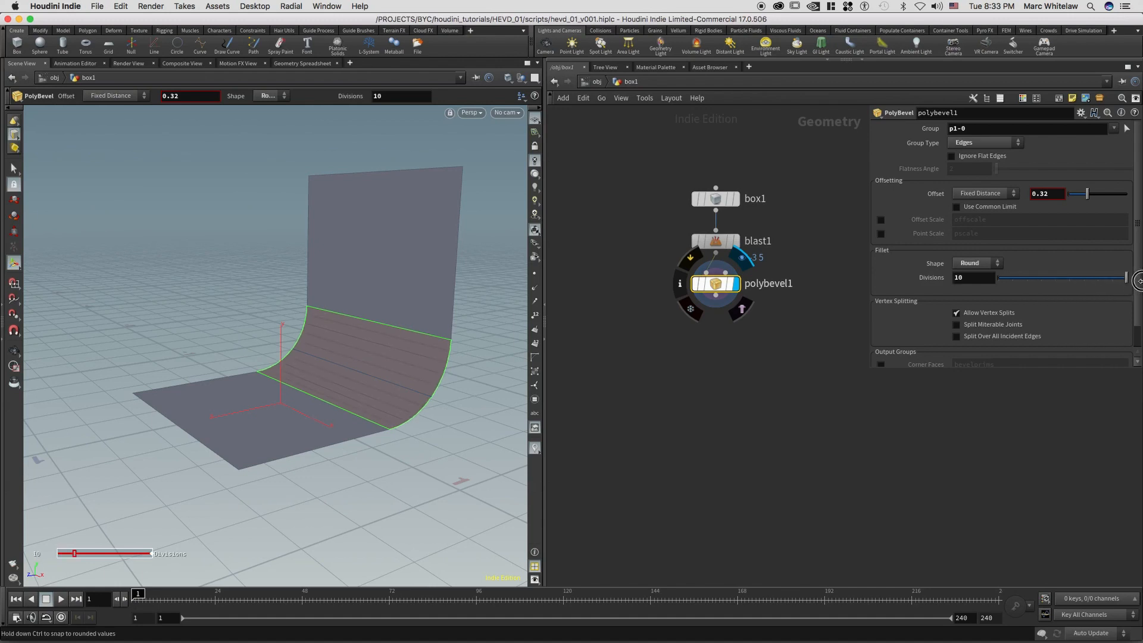
click(971, 279)
text(20)
key(Return)
Step: Examine the smoothness of the rounded bevel between floor and wall from several distances and angles
key(Escape)
drag(409, 352, 302, 405)
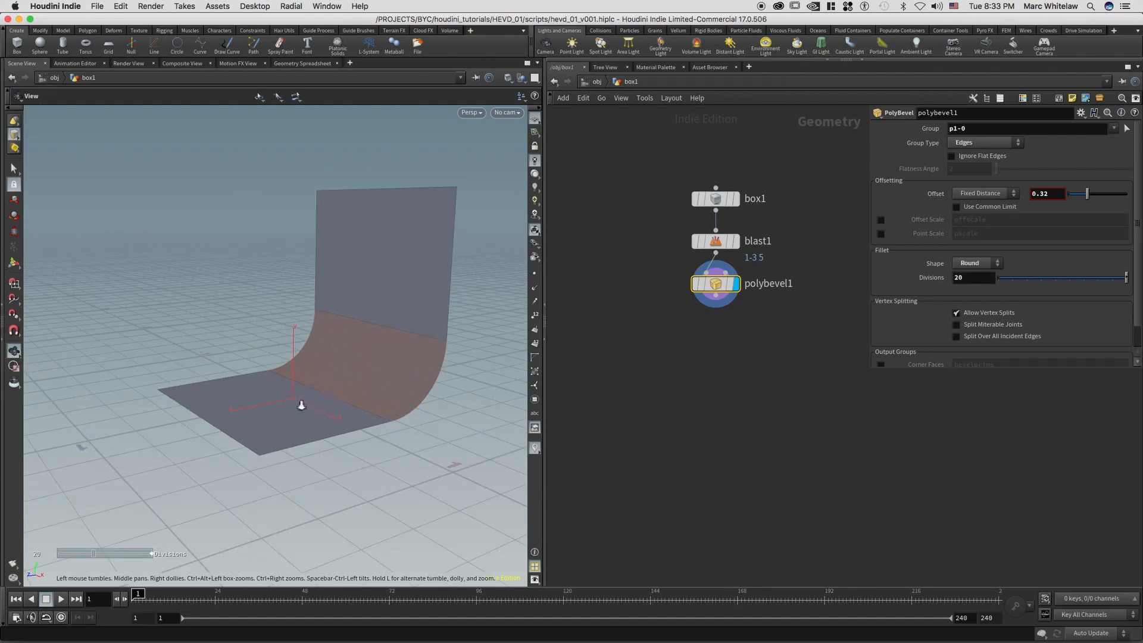
right_drag(302, 406, 381, 381)
drag(371, 391, 375, 368)
middle_drag(332, 381, 291, 396)
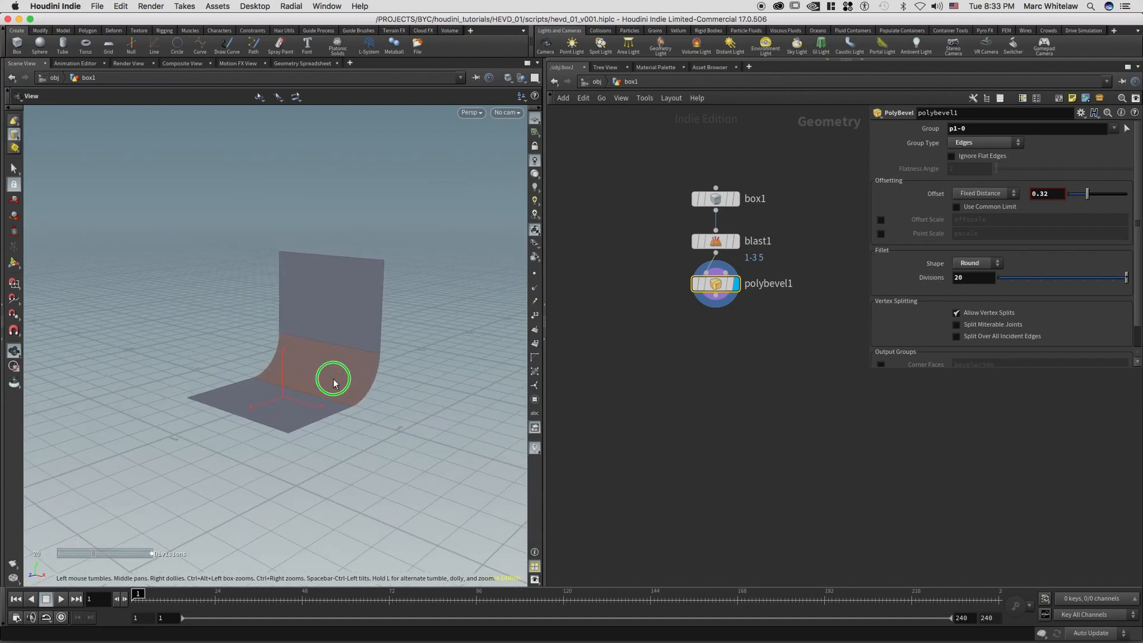
alt+right_drag(333, 380, 402, 350)
alt+right_drag(337, 374, 334, 381)
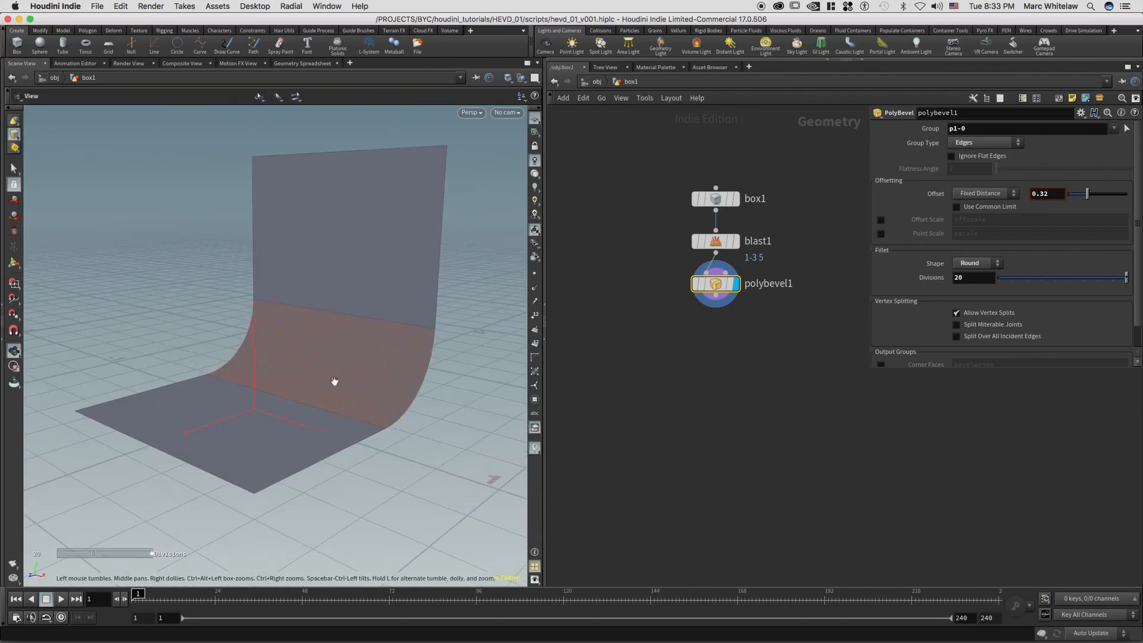
drag(335, 381, 329, 365)
drag(392, 285, 462, 381)
drag(250, 365, 406, 367)
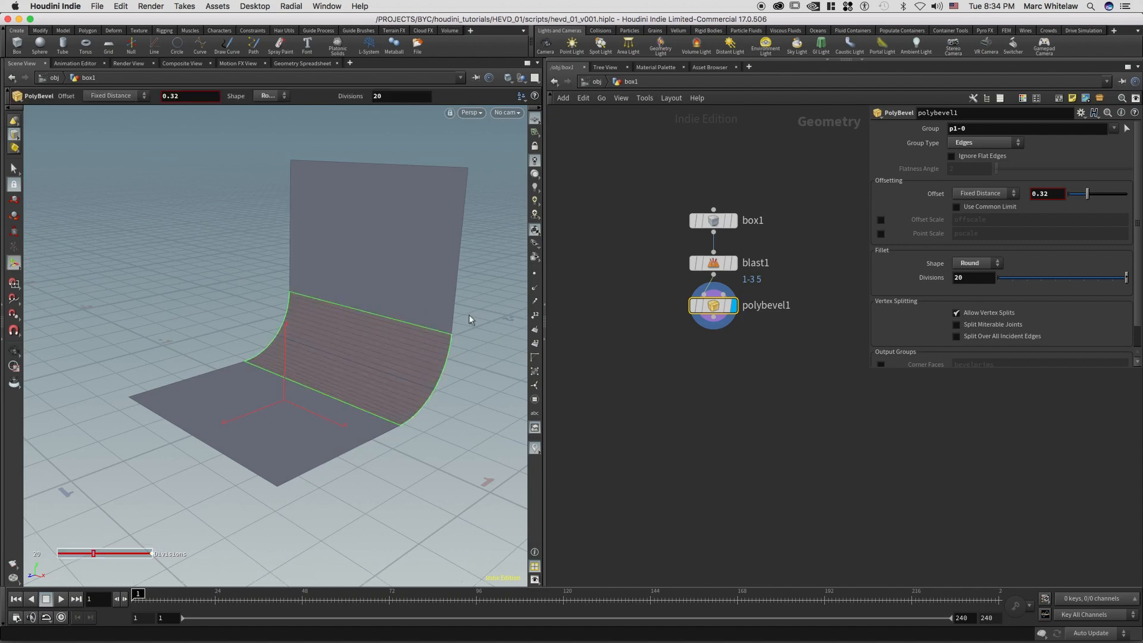
Step: Display the primitive normals and check which way they point from behind and beside the curved surface
middle_drag(375, 363, 347, 376)
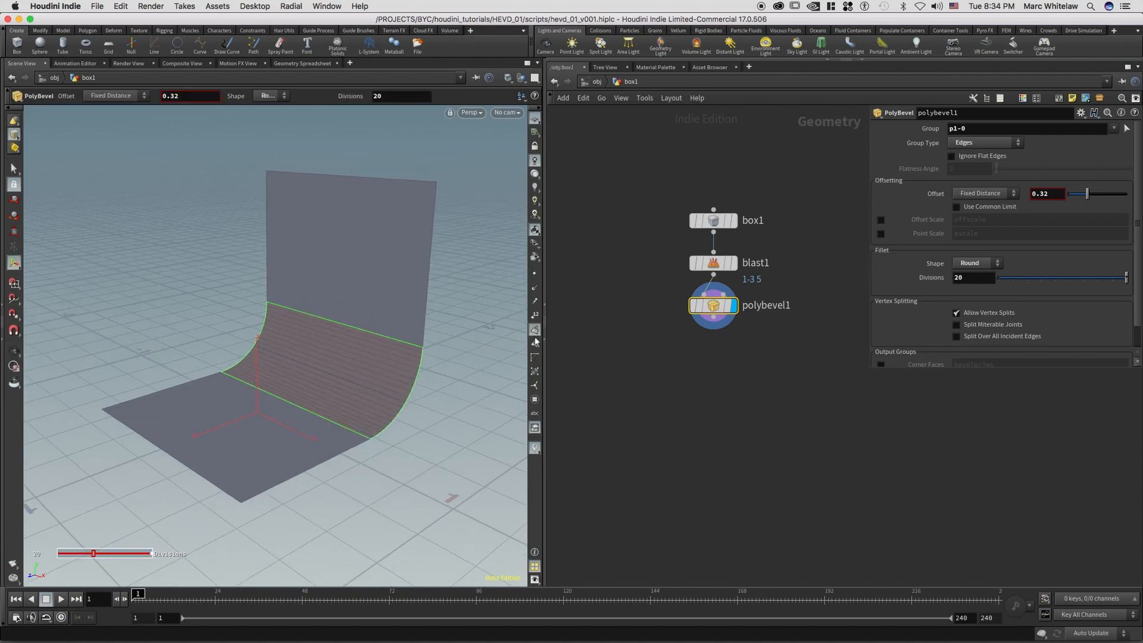
alt+drag(396, 339, 199, 334)
drag(442, 298, 301, 299)
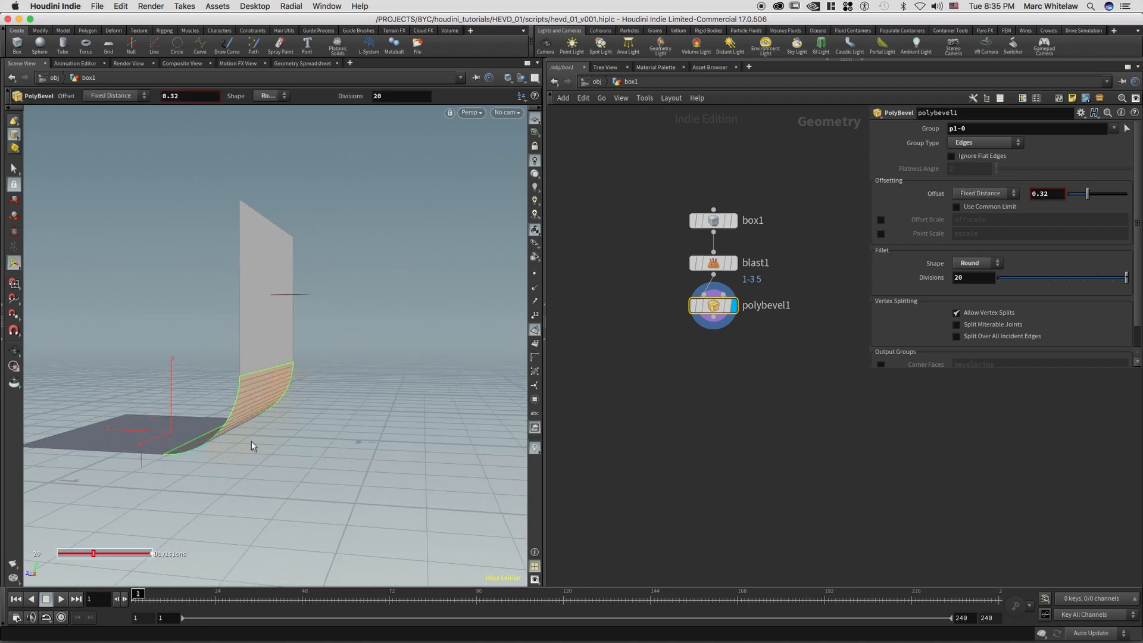
drag(301, 345, 405, 387)
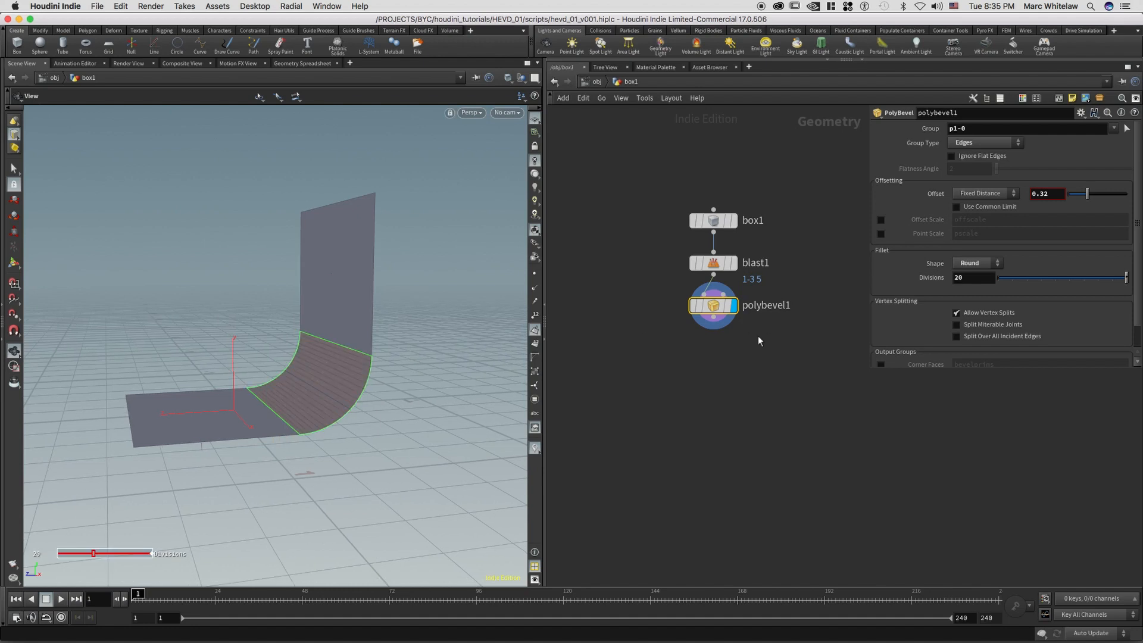
Step: Add a Reverse node below polybevel1, connect it to polybevel1's output and display its result
click(713, 351)
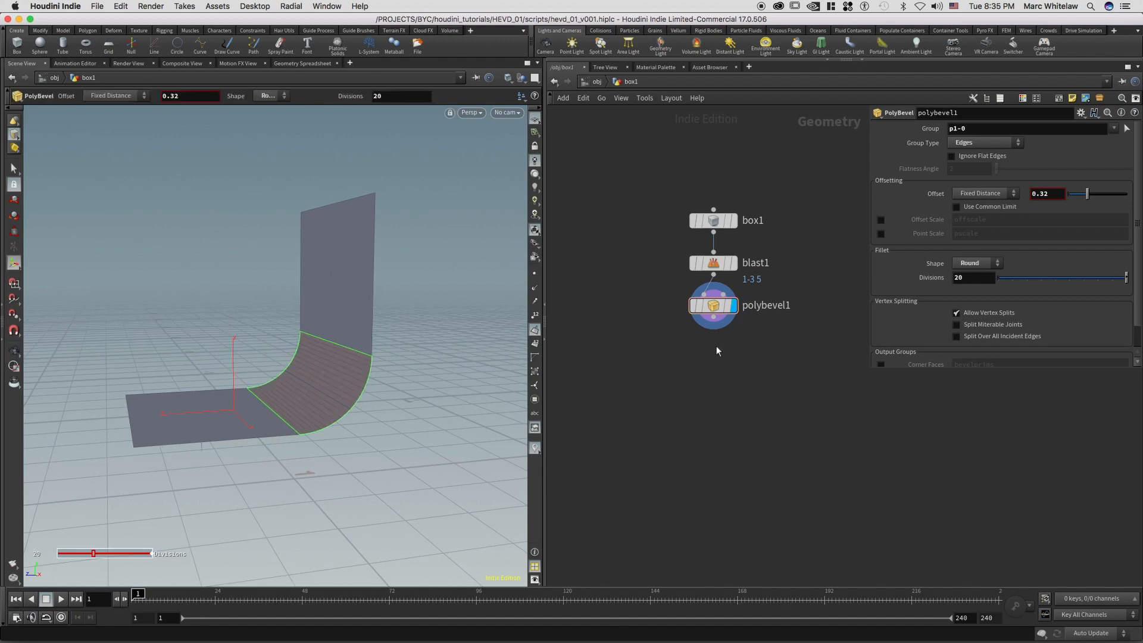
key(Tab)
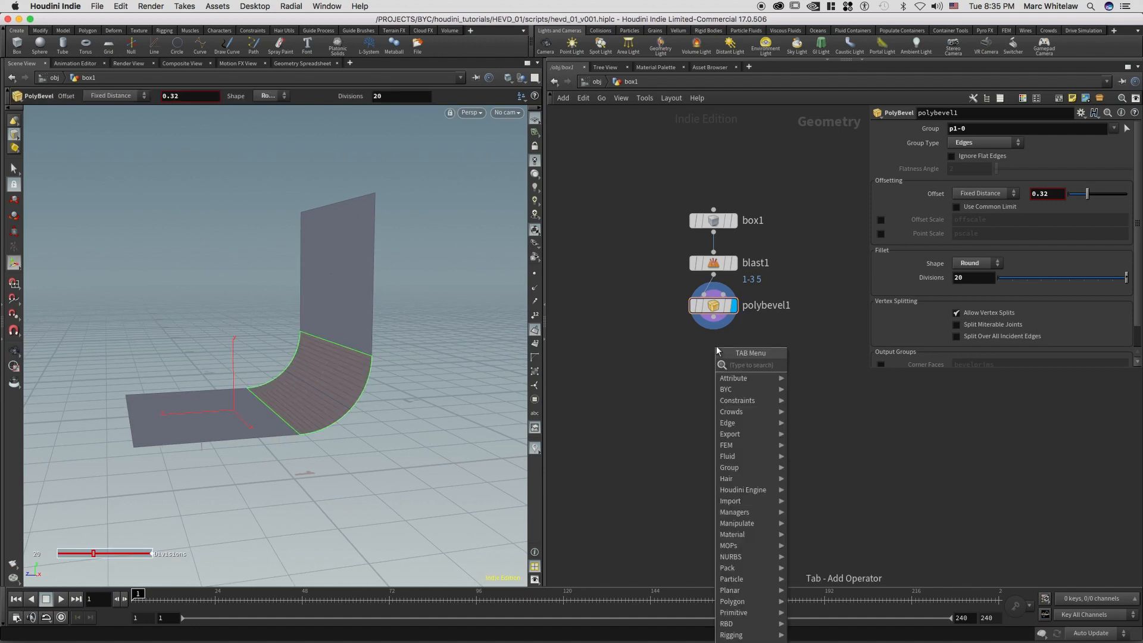
text(reve)
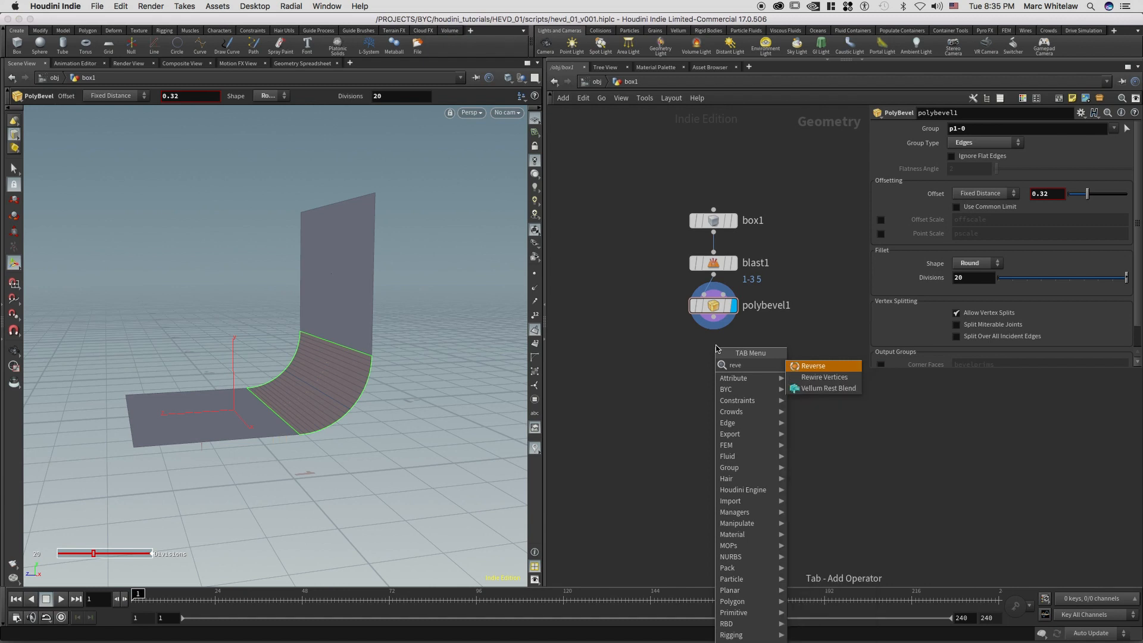
key(Return)
click(706, 376)
drag(713, 328, 716, 361)
click(737, 363)
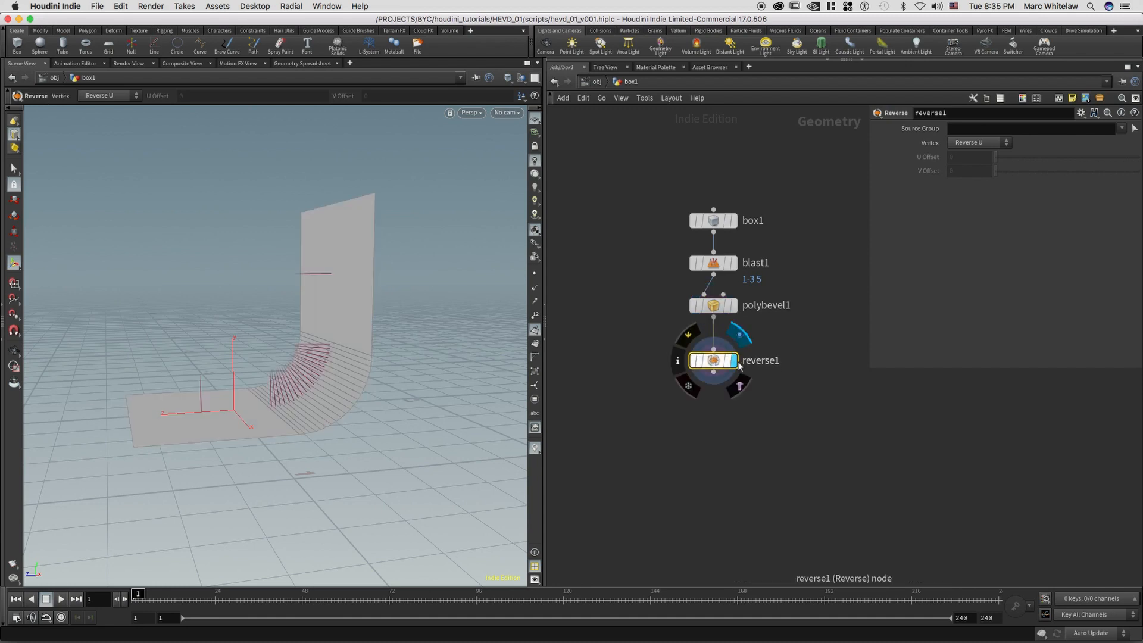
key(Escape)
drag(327, 389, 390, 397)
Step: Move reverse1 slightly closer to polybevel1, display polybevel1, blast1 and box1 in turn for comparison, and return the display to reverse1
mouse_move(738, 365)
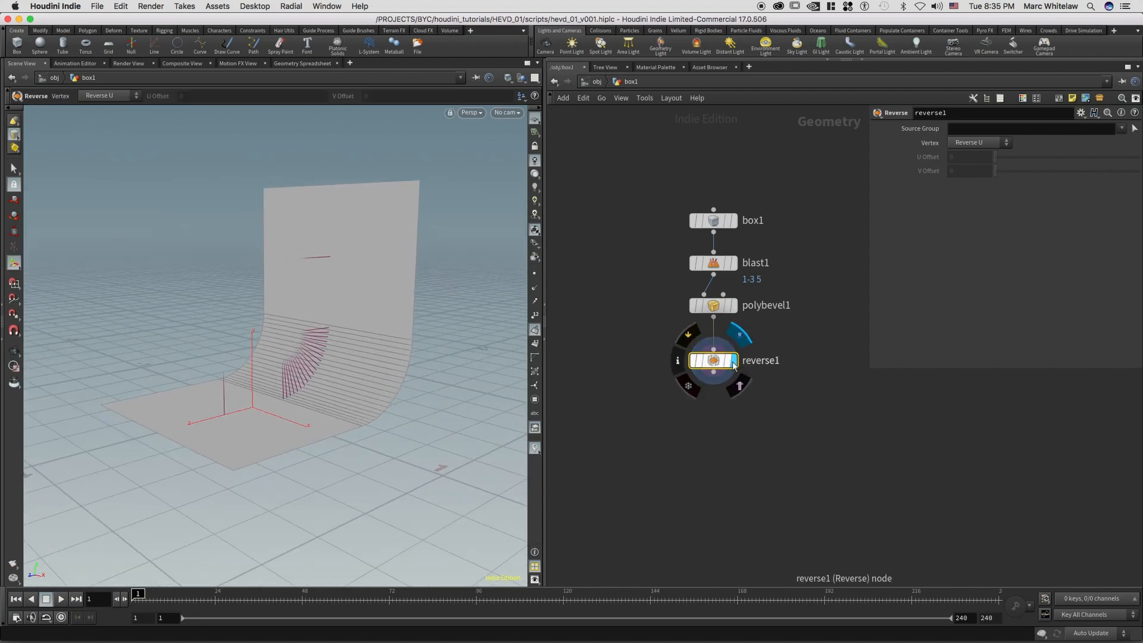
drag(736, 365, 737, 357)
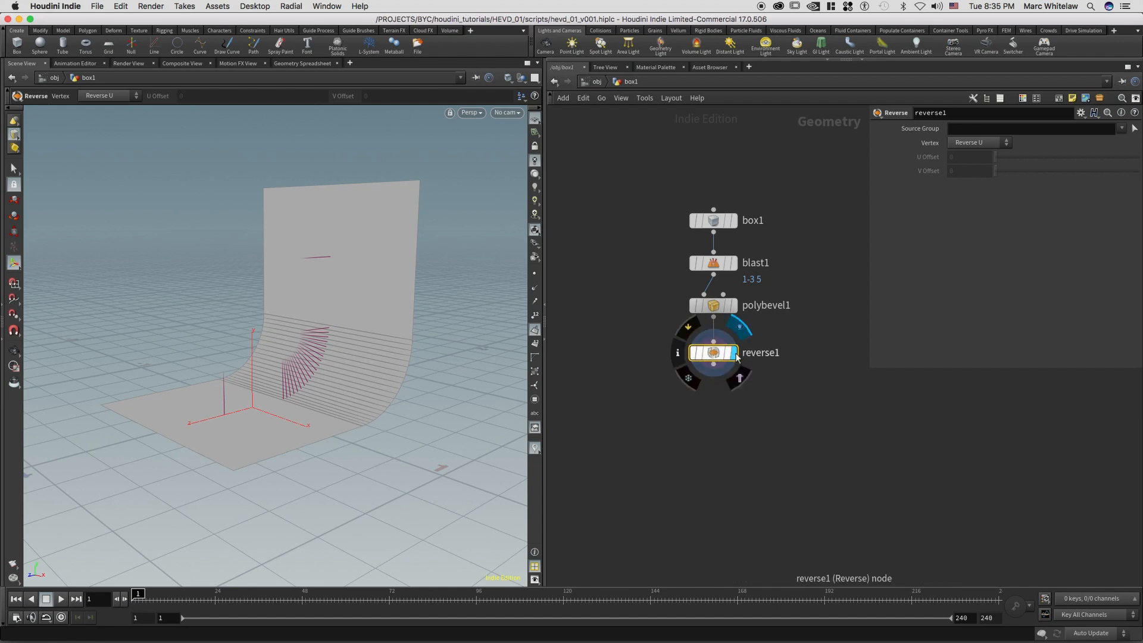
click(734, 306)
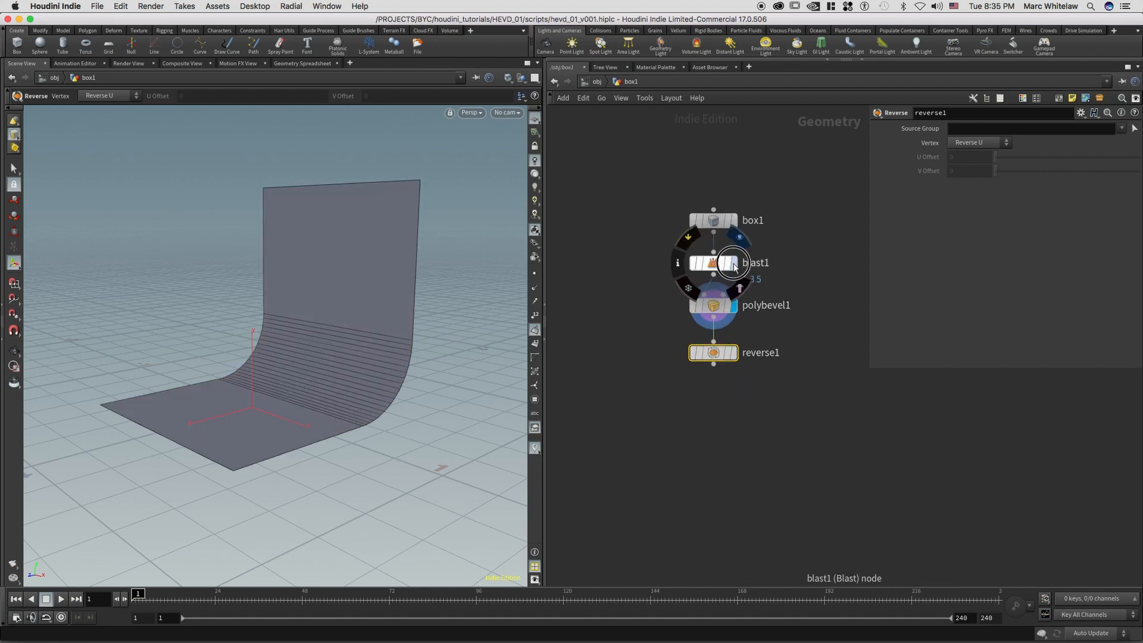
click(735, 263)
click(735, 222)
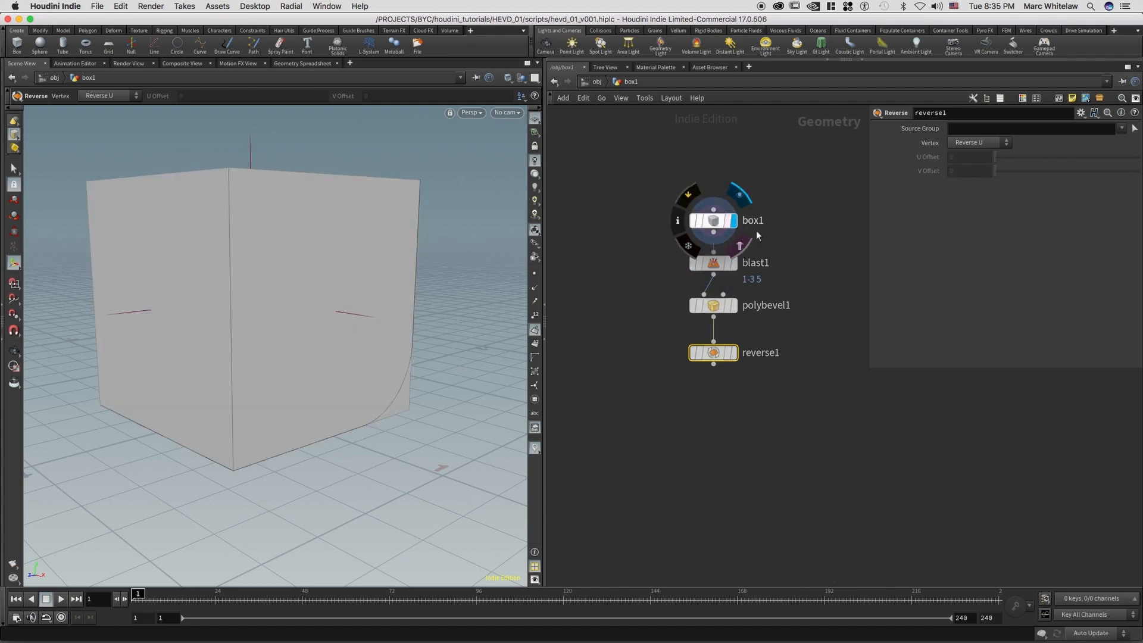
click(734, 353)
Step: Select reverse1, view its reversed surface from the front, and toggle the primitive normals display until it is off
drag(795, 329, 659, 387)
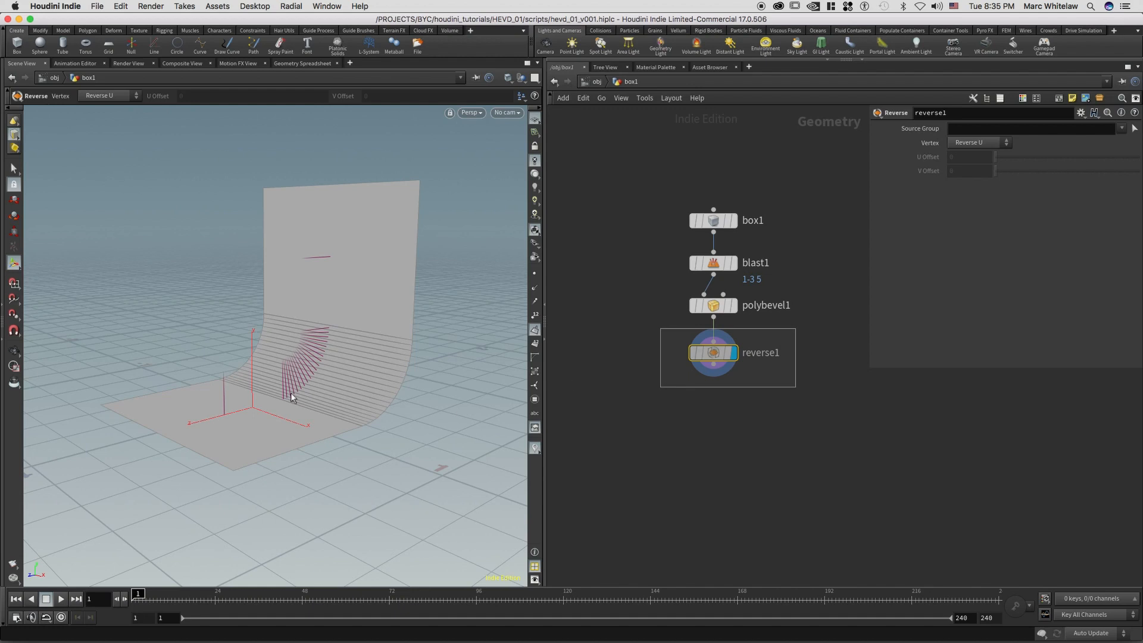
alt+middle_drag(312, 378, 329, 356)
drag(329, 357, 429, 365)
key(Return)
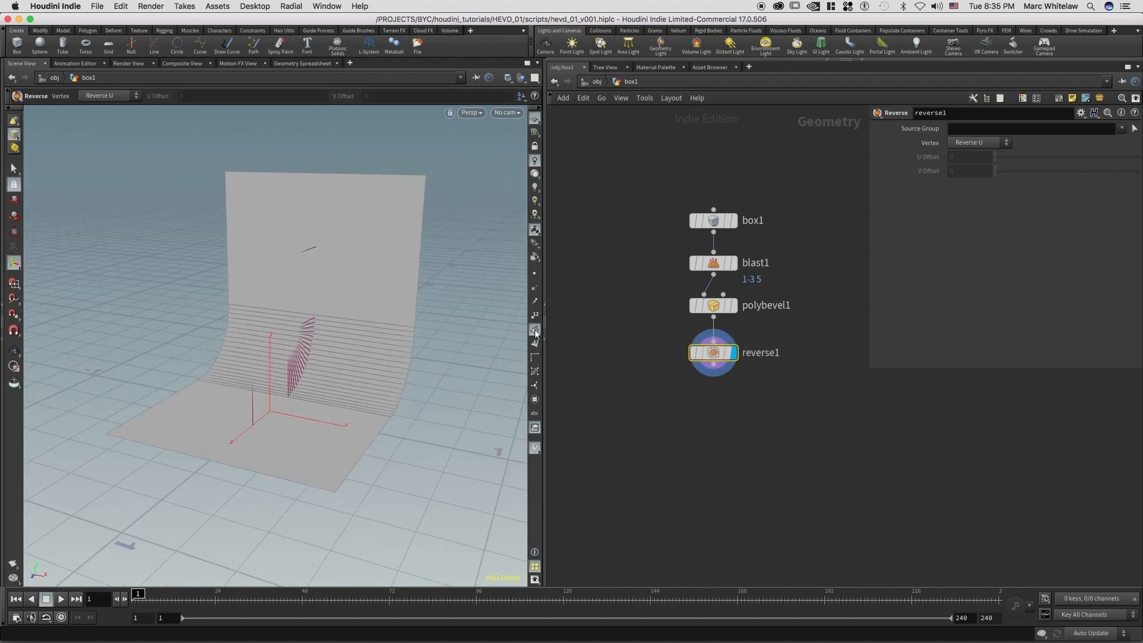
click(535, 332)
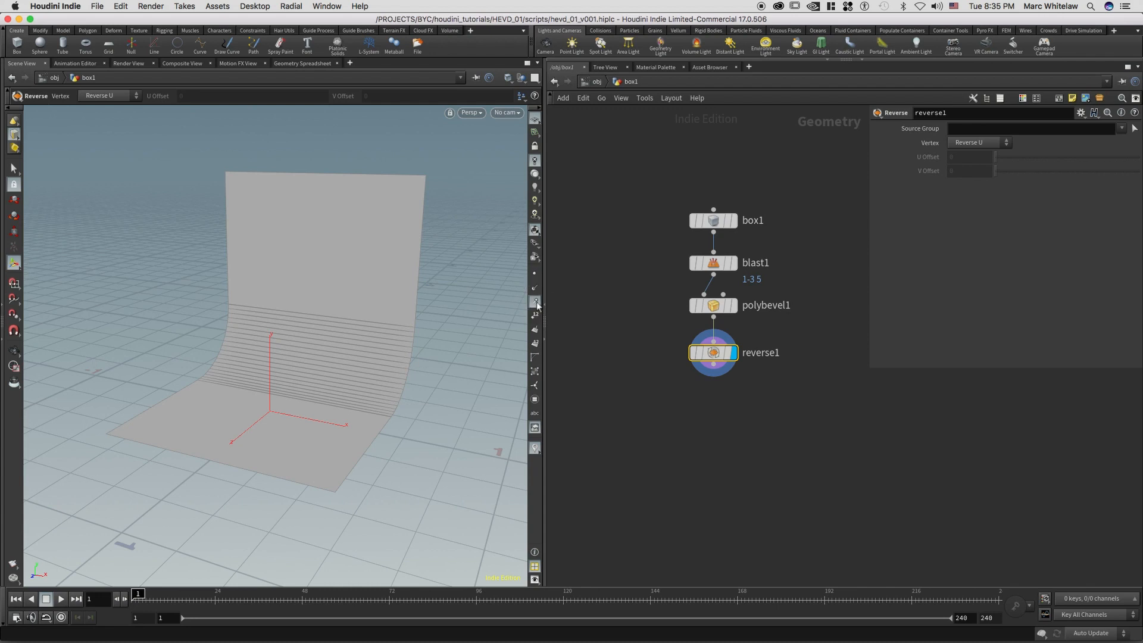
click(535, 332)
click(535, 332)
Step: Toggle the point normals display on and off to compare it with the primitive normals option
click(535, 289)
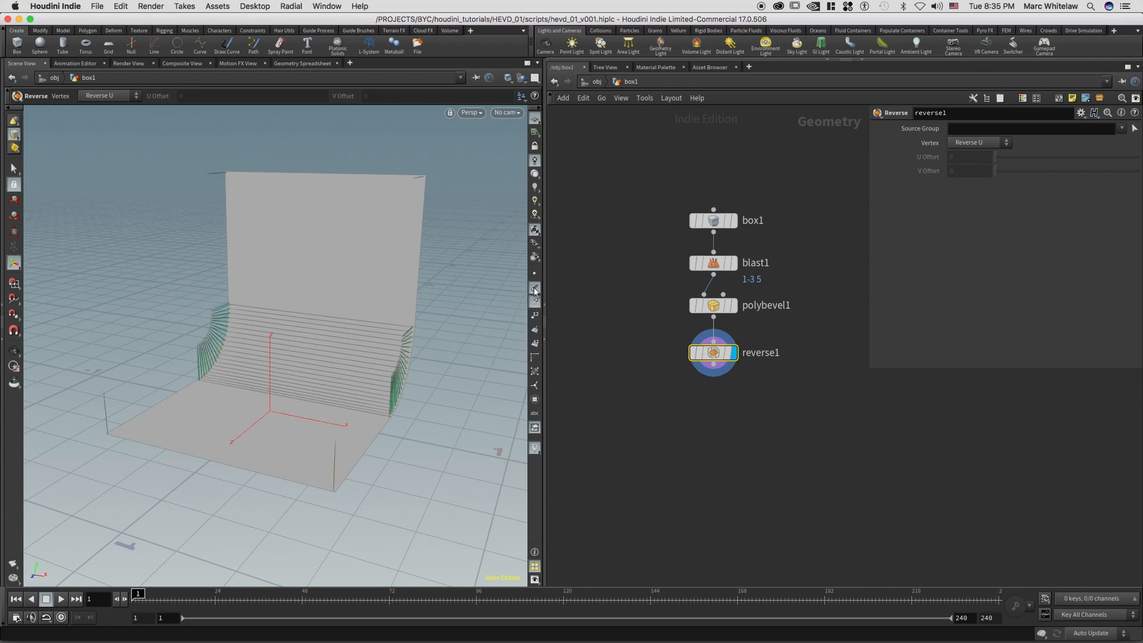
click(534, 290)
click(534, 289)
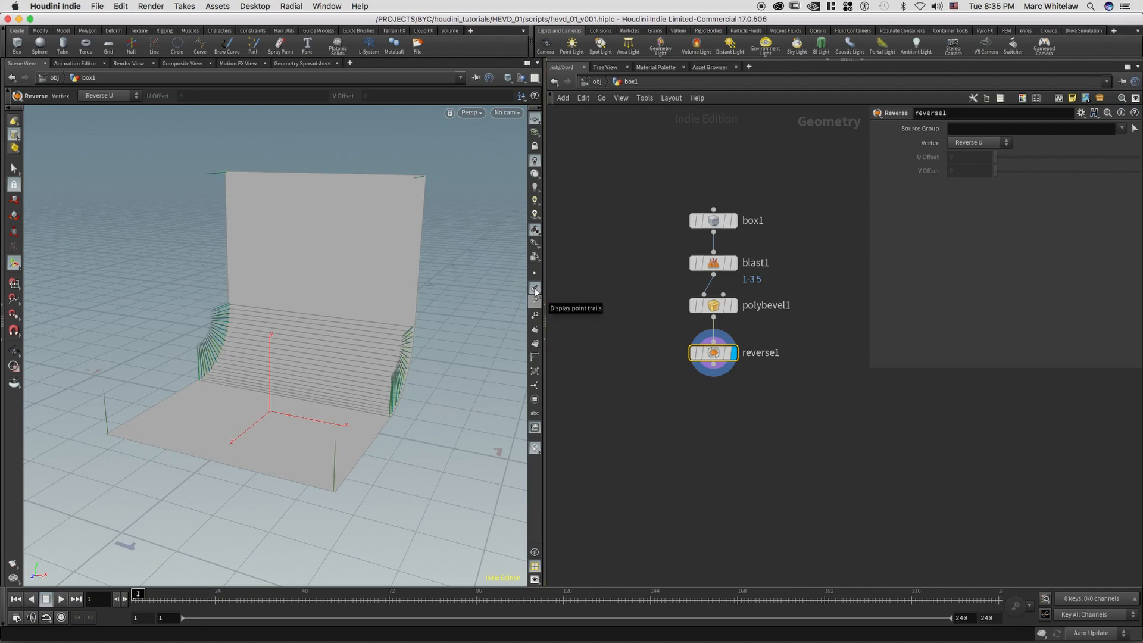
click(534, 290)
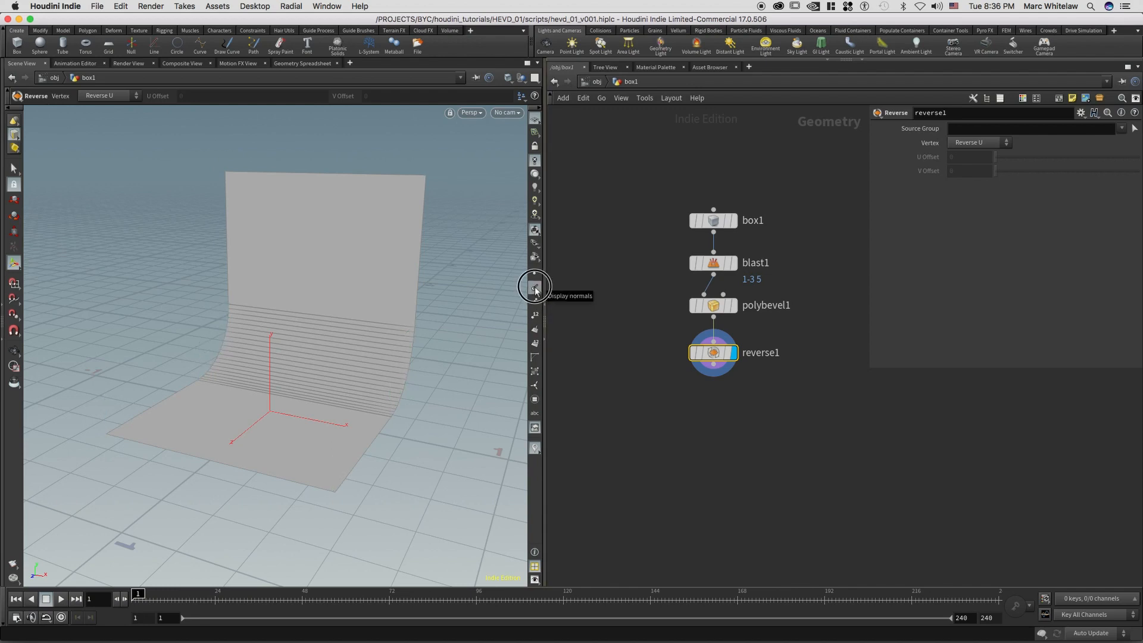
click(535, 331)
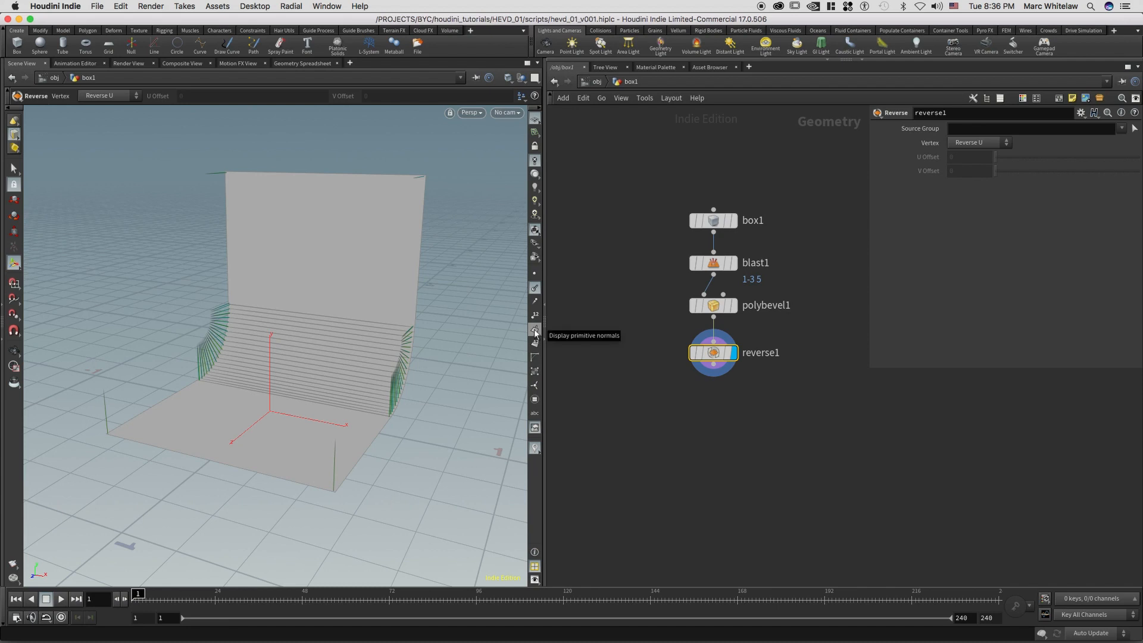
click(535, 280)
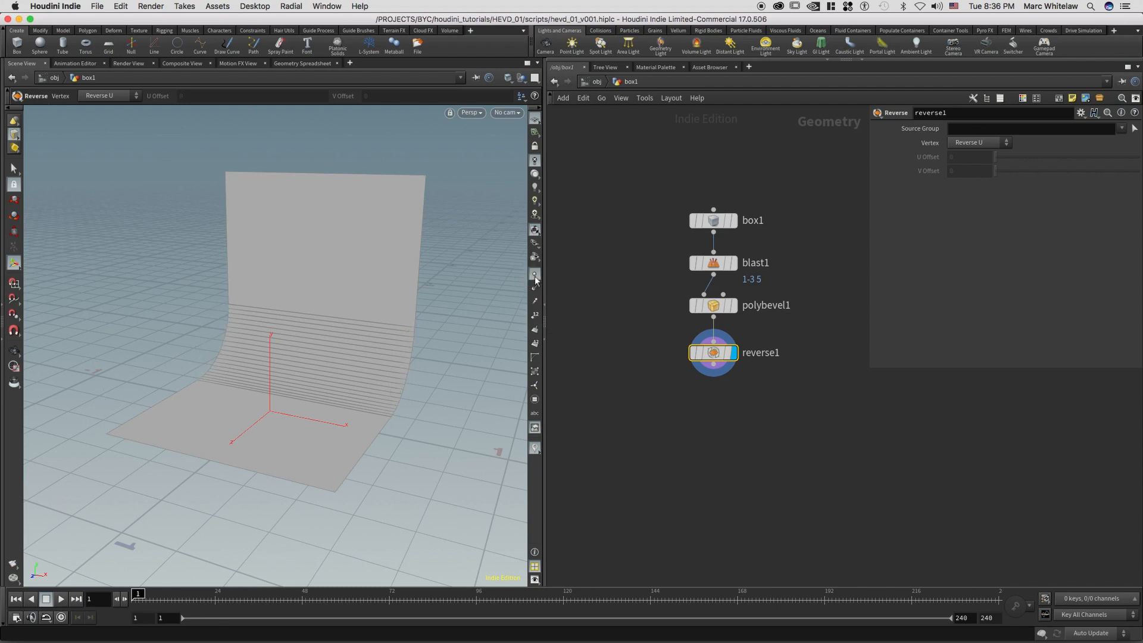
Step: Turn off the point display option in the viewport and recentre the backdrop
click(535, 273)
key(Escape)
middle_drag(334, 342, 311, 370)
key(Return)
click(714, 396)
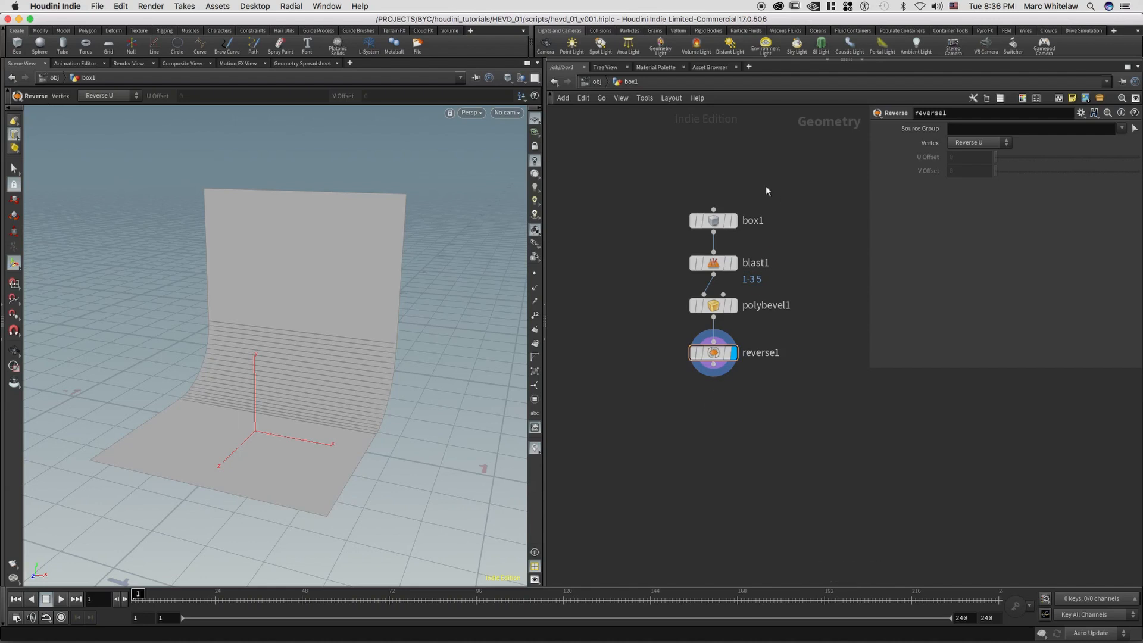
Step: View the node information of box1 and reverse1 to compare their geometry attributes
drag(768, 187, 715, 216)
middle_click(716, 219)
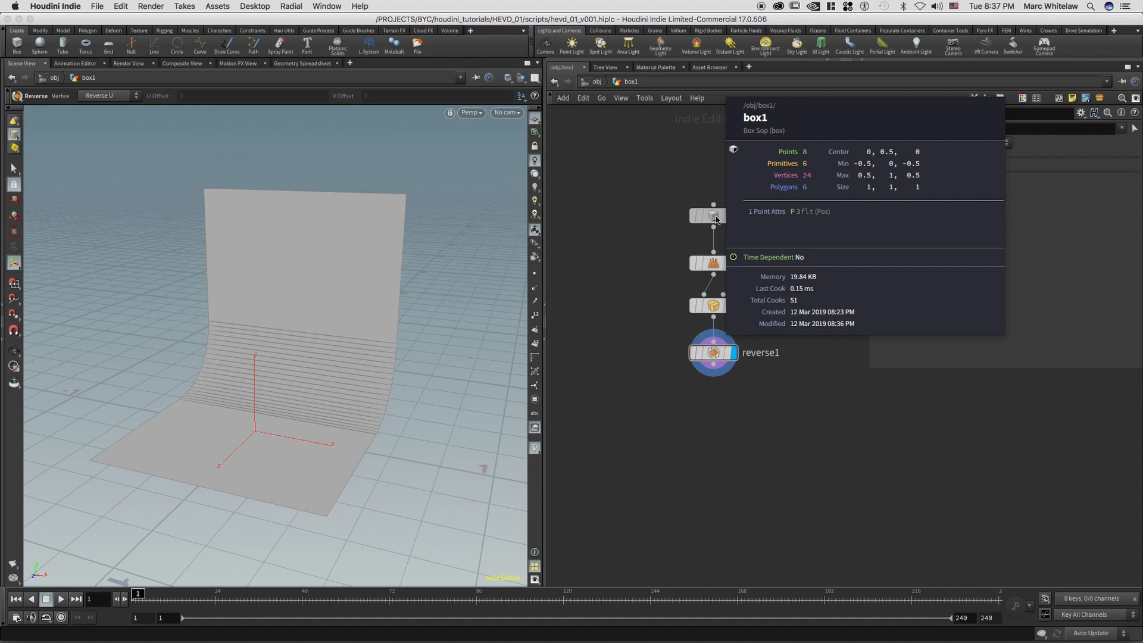
middle_click(715, 353)
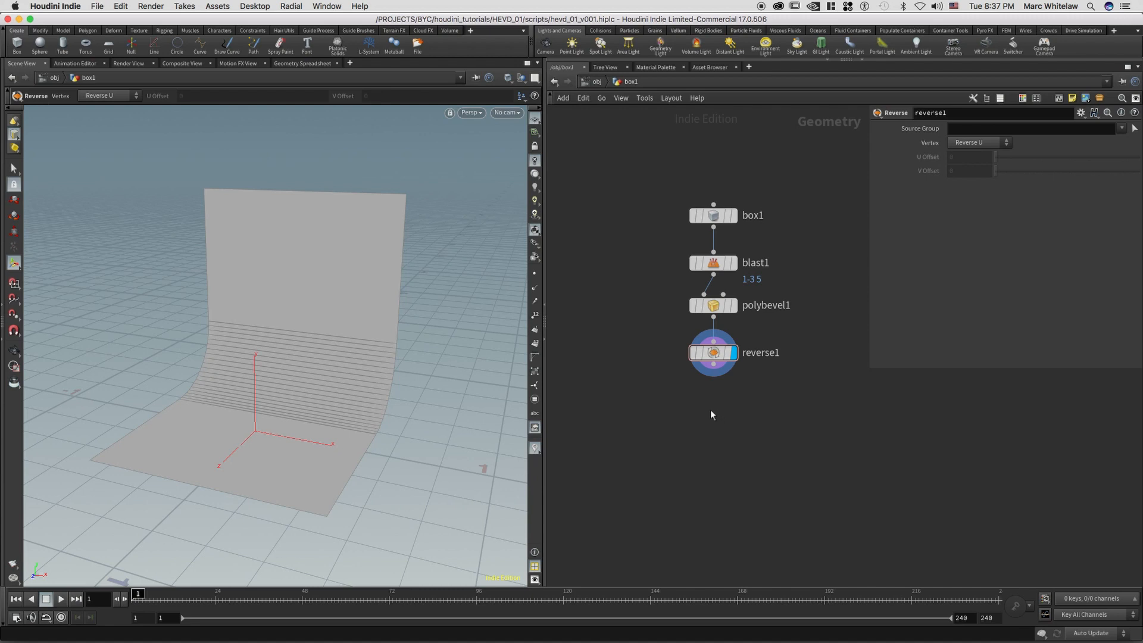
Step: Add a Normal node connected below reverse1, display its result and view its node information
key(Tab)
text(norma)
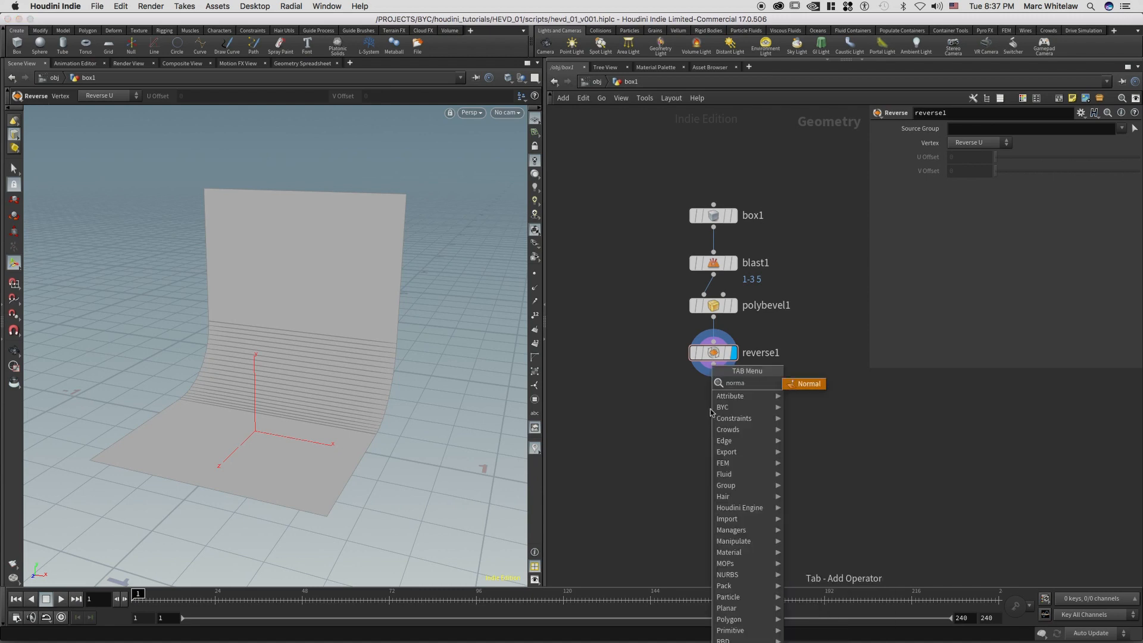
key(Return)
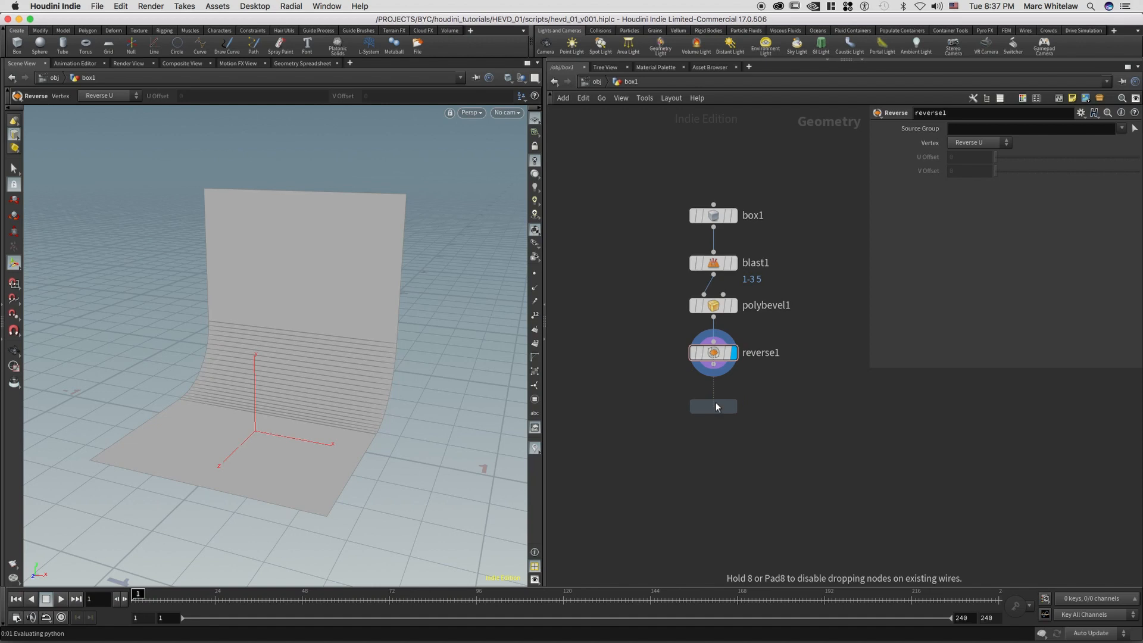
click(714, 403)
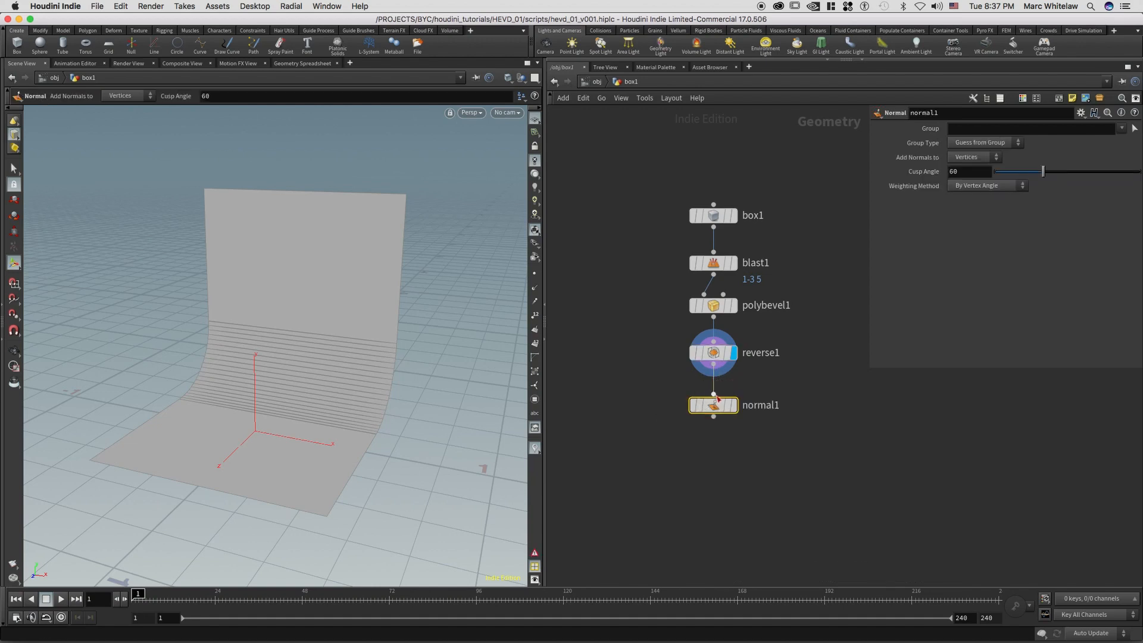
click(735, 408)
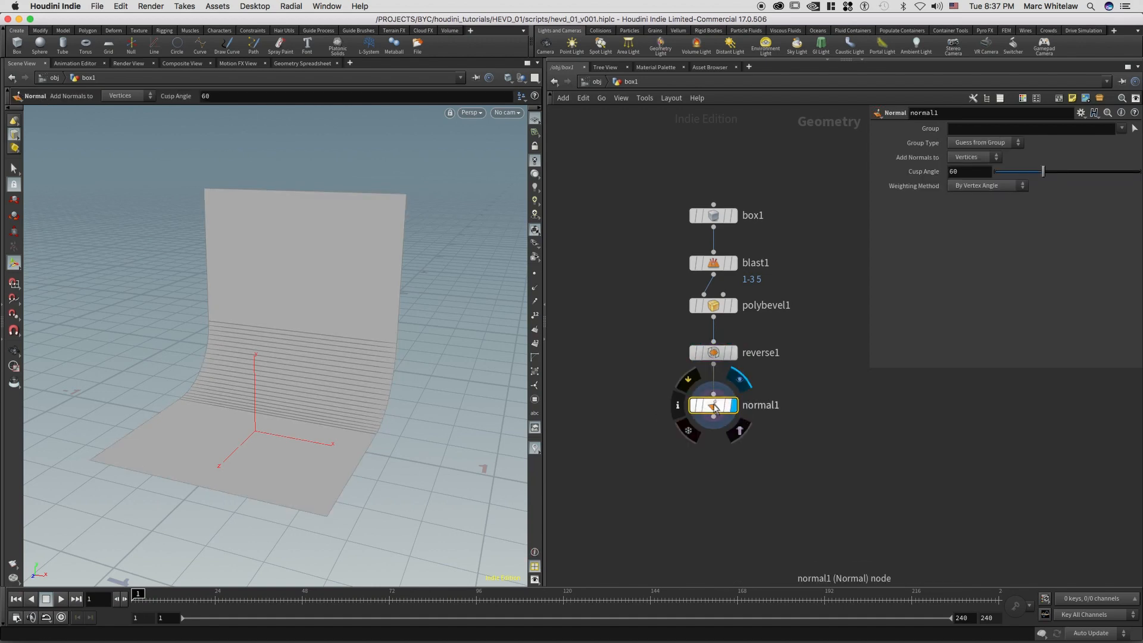
middle_click(714, 407)
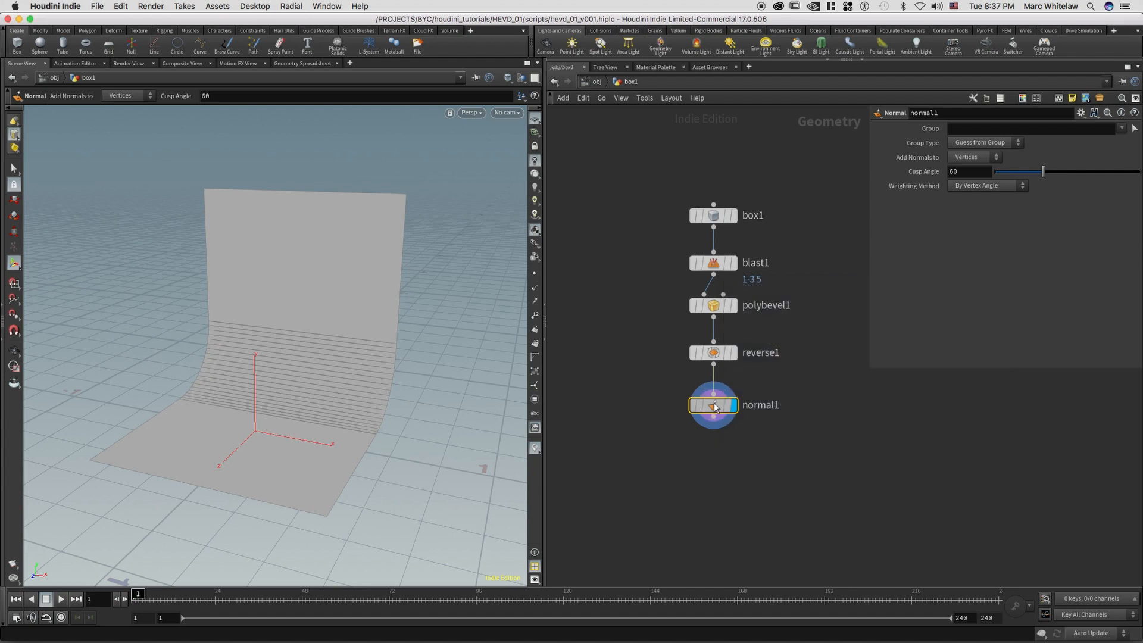
middle_click(714, 408)
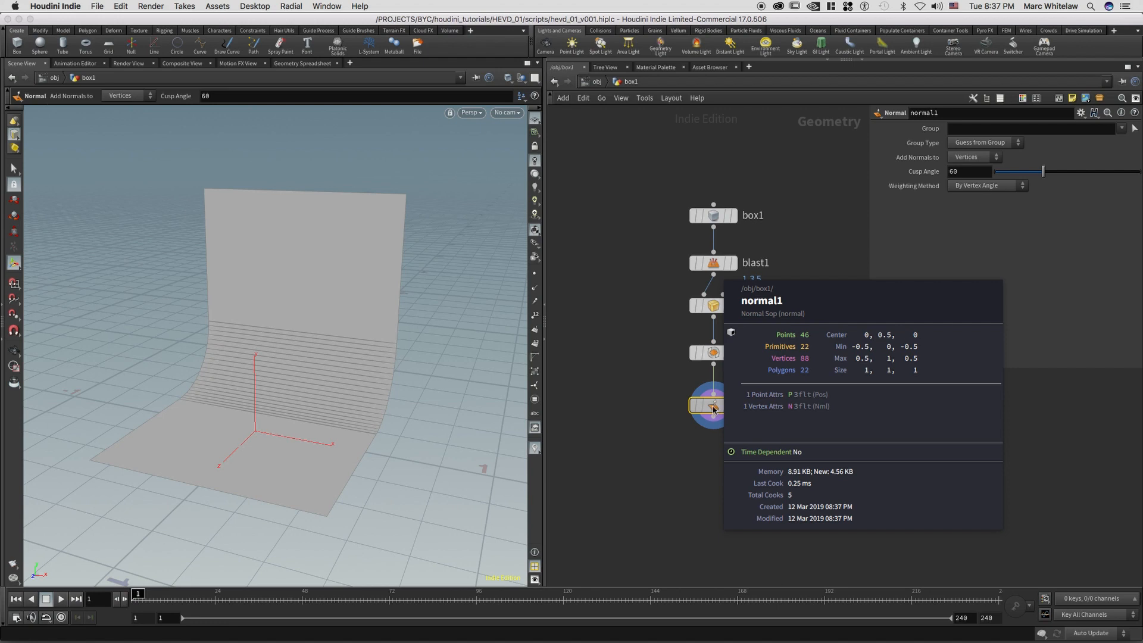
Step: Set polybevel1's Fixed Distance offset to 0.291
middle_drag(704, 452, 694, 405)
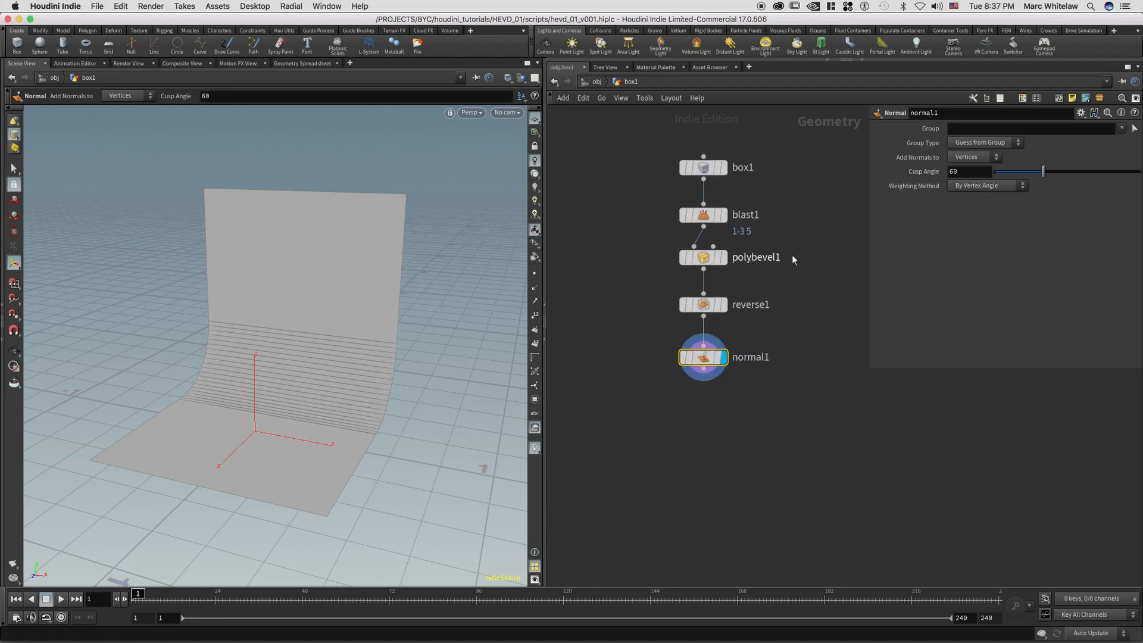
click(699, 259)
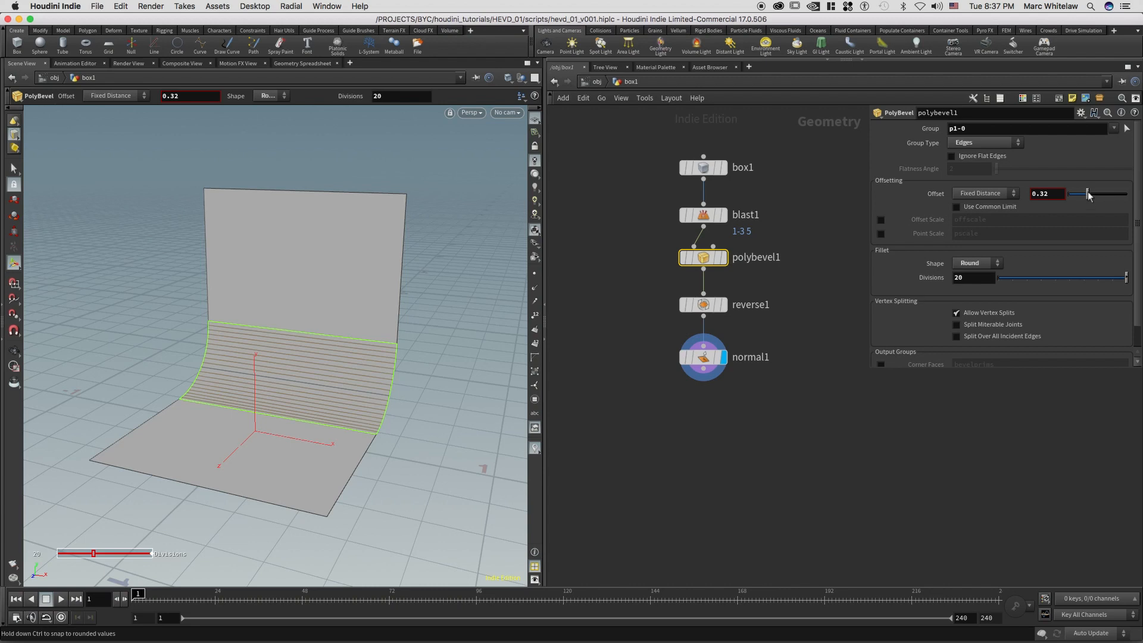
mouse_move(1088, 197)
mouse_down()
mouse_move(1108, 198)
mouse_move(1087, 201)
mouse_up()
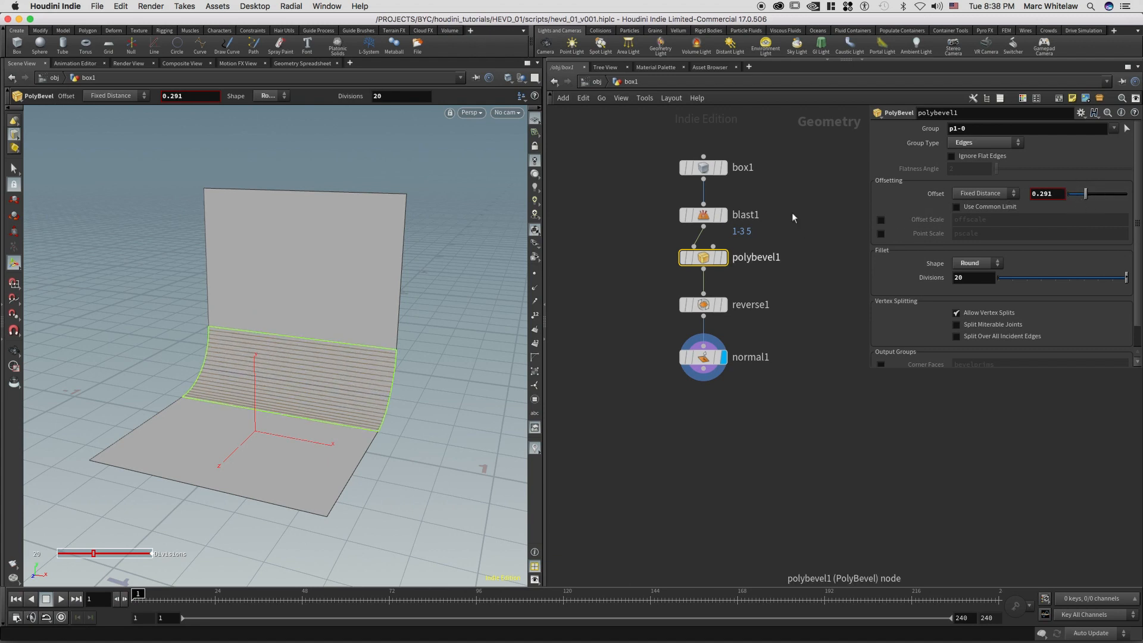
Step: Select the whole node chain from box1 to normal1, return to the object level and select the box1 object
middle_drag(802, 235, 782, 288)
drag(787, 184, 619, 464)
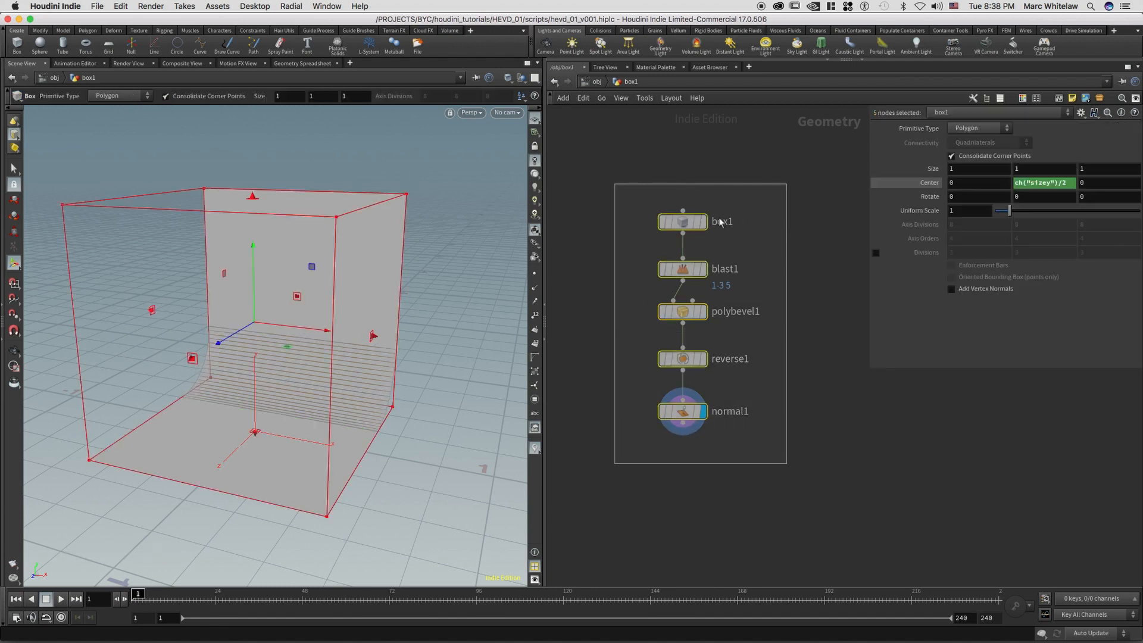
click(599, 83)
drag(746, 230, 678, 300)
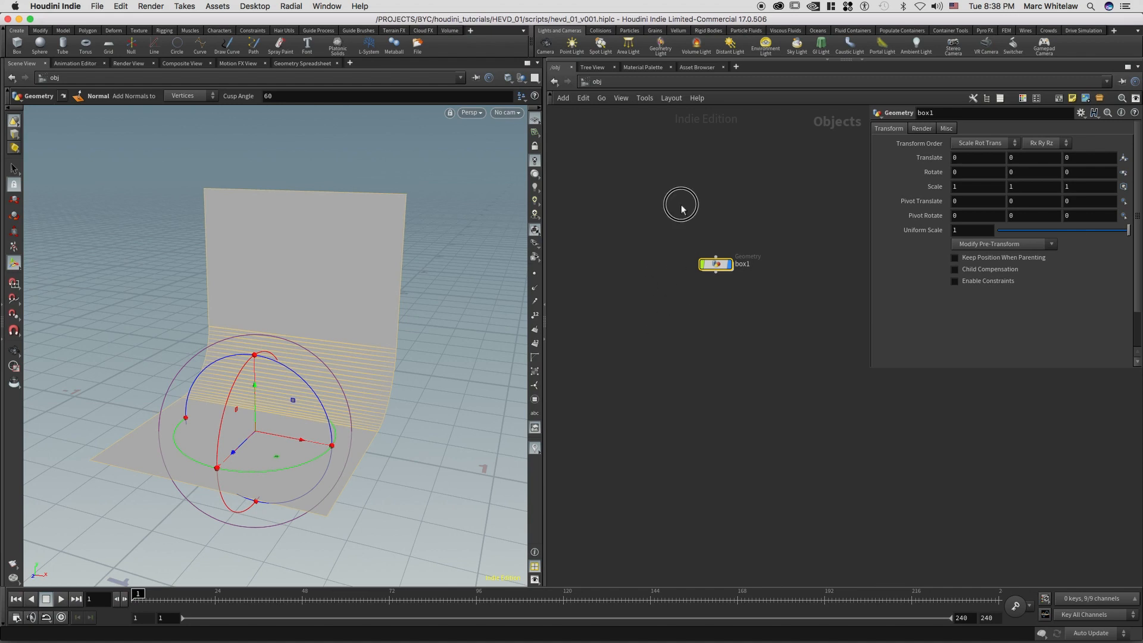
Step: Add a BYC BACKDROP 001 object above box1 in the object network
key(Tab)
text(byc)
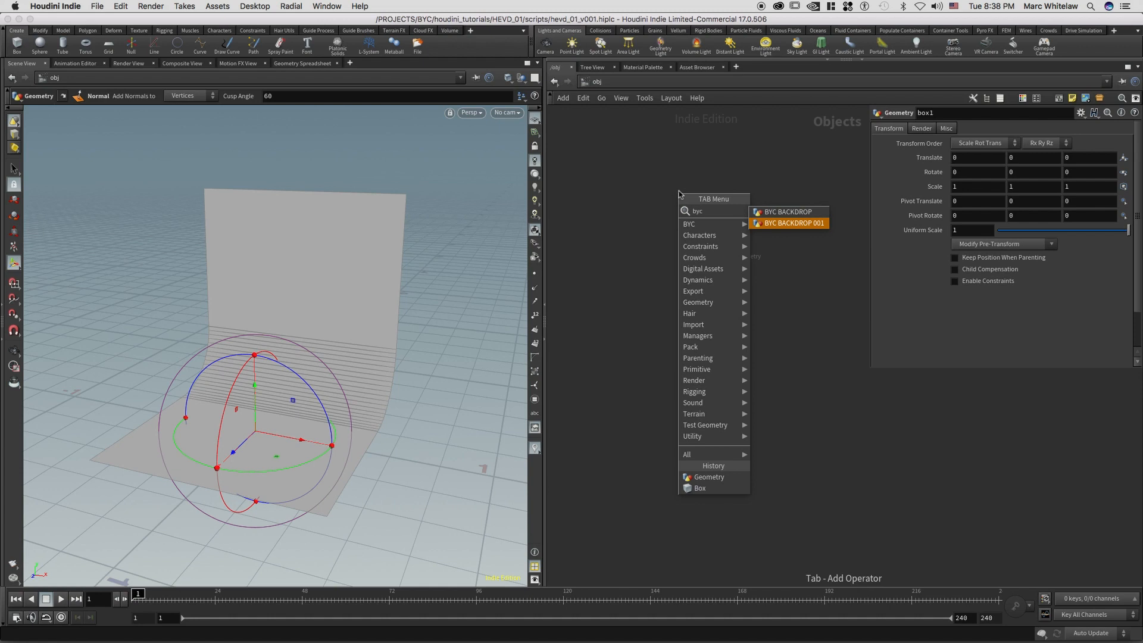
key(Return)
click(723, 179)
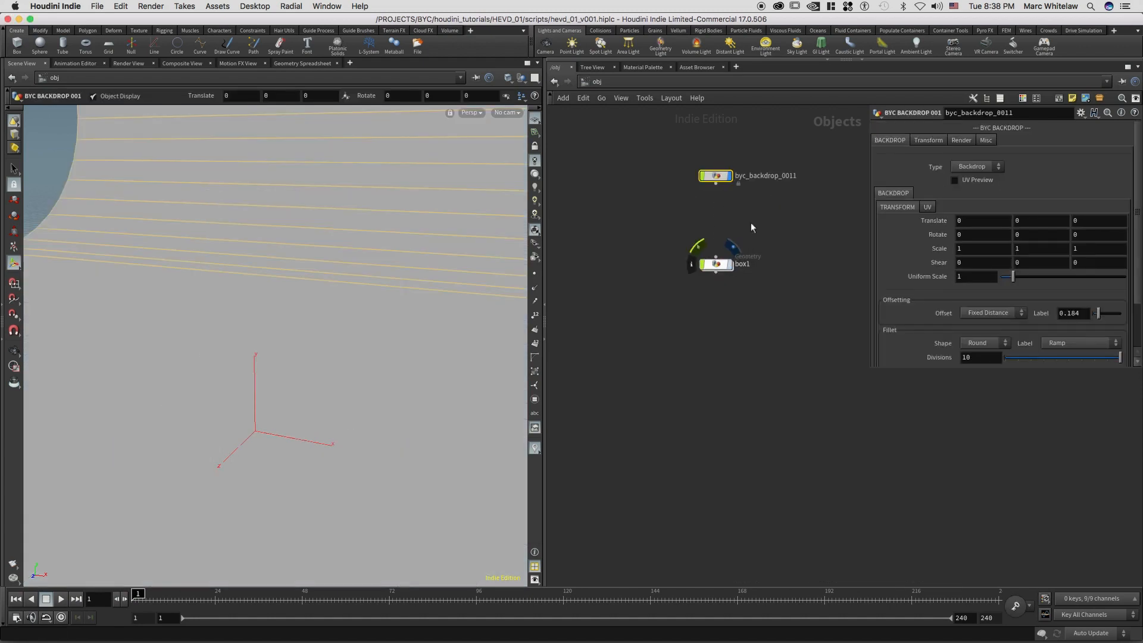
Step: Set the BYC backdrop's bevel offset to 0.23 and its Uniform Scale to 1.39, viewing it from the front
right_drag(407, 256, 220, 334)
click(352, 290)
drag(333, 264, 202, 384)
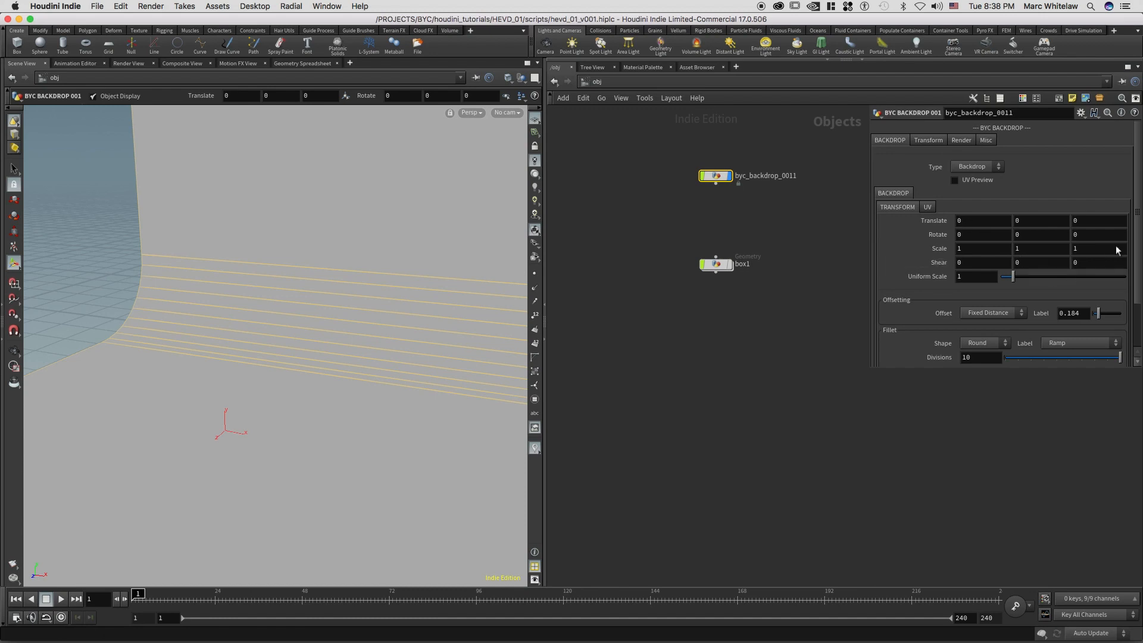
drag(1101, 316, 1101, 316)
mouse_move(1015, 277)
mouse_down()
mouse_move(1043, 280)
mouse_move(1018, 278)
mouse_up()
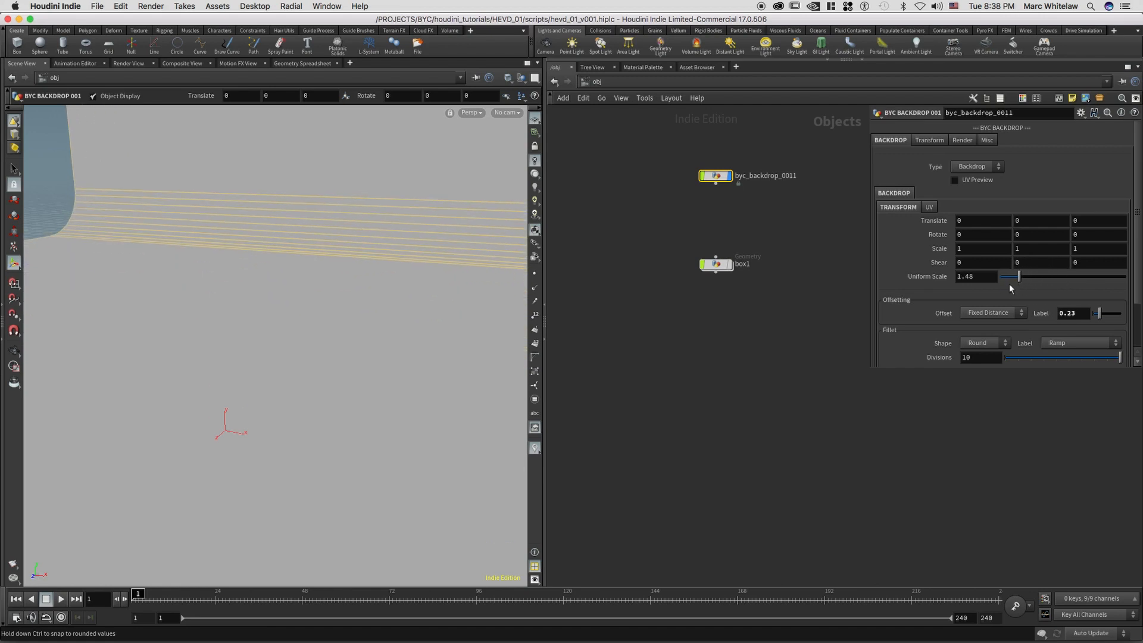
key(Escape)
drag(308, 258, 240, 350)
key(Return)
click(682, 161)
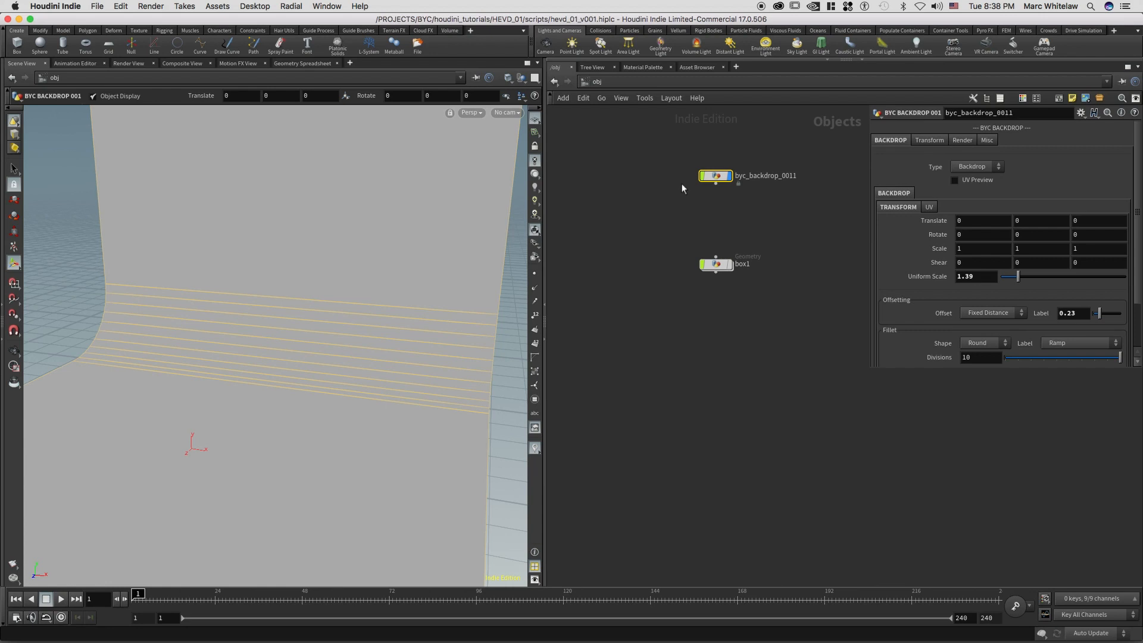
Step: Delete the BYC backdrop object, display box1 again and reset the view to home
key(Delete)
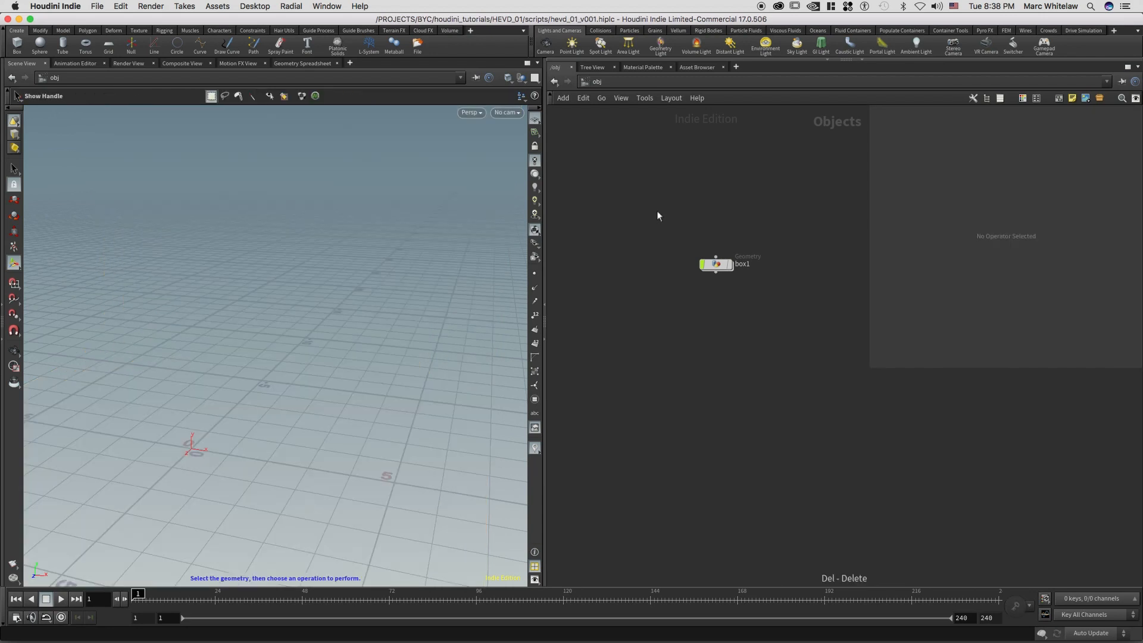
click(729, 265)
middle_drag(212, 439, 288, 386)
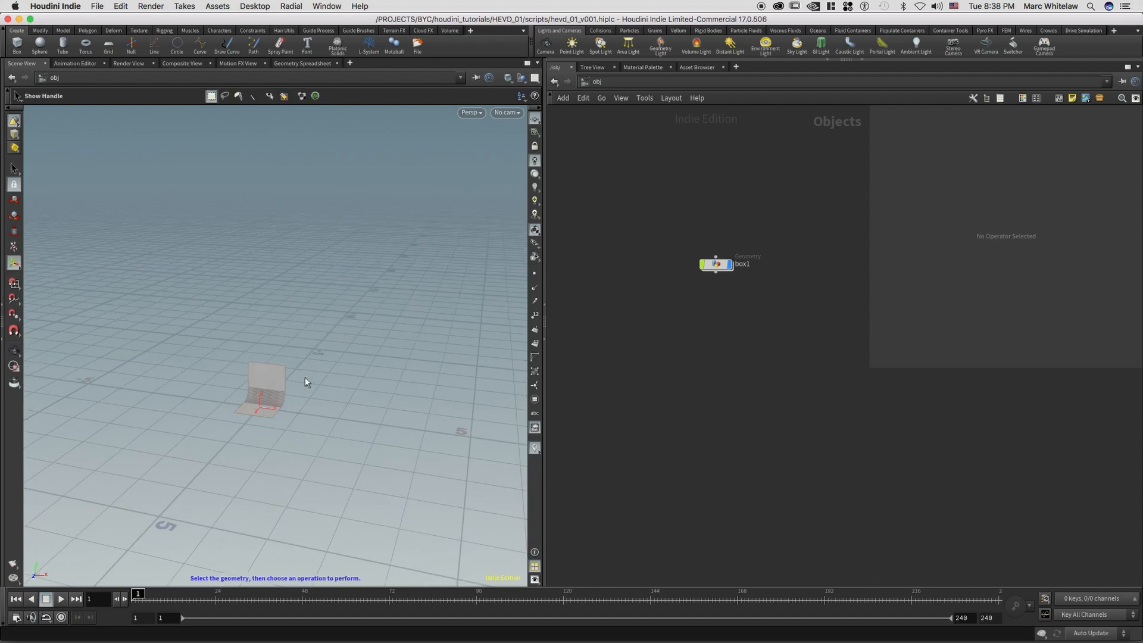
key(h)
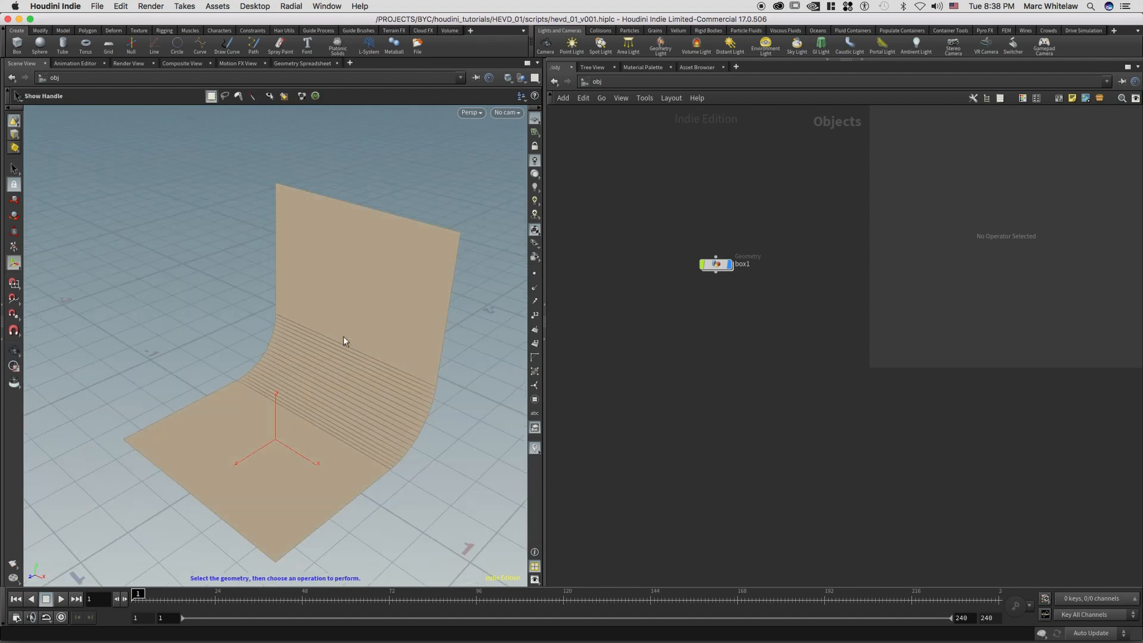
Step: Zoom far out from the backdrop, select the box1 object and frame it in the viewport
right_drag(343, 335, 283, 378)
right_drag(386, 329, 226, 408)
right_drag(376, 334, 156, 437)
middle_drag(363, 336, 238, 378)
drag(271, 400, 301, 398)
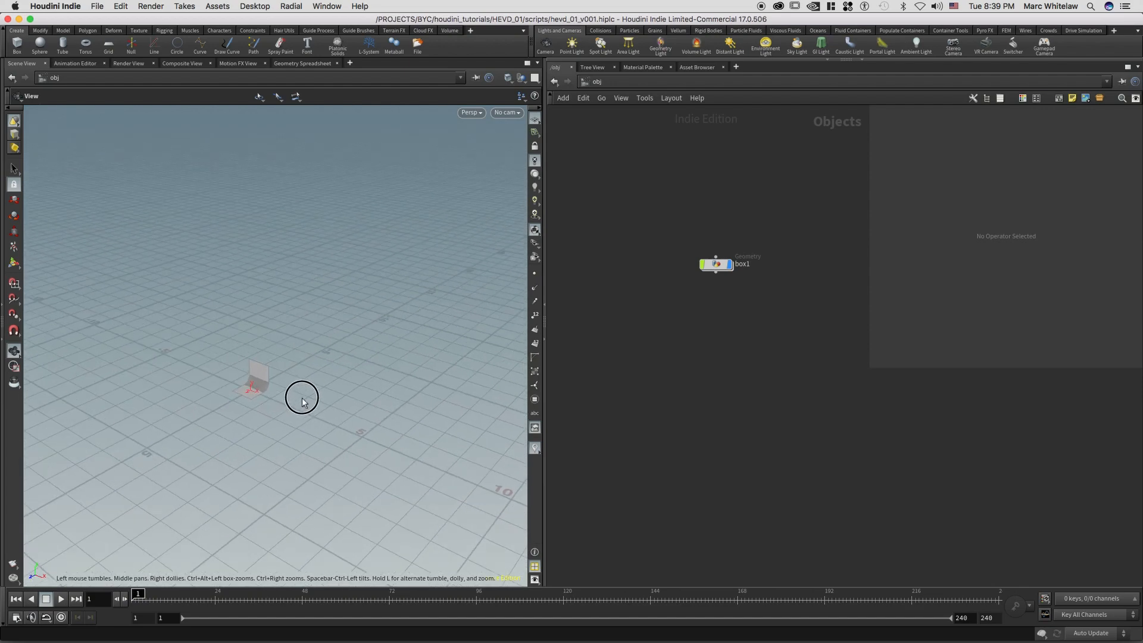
drag(753, 229, 679, 299)
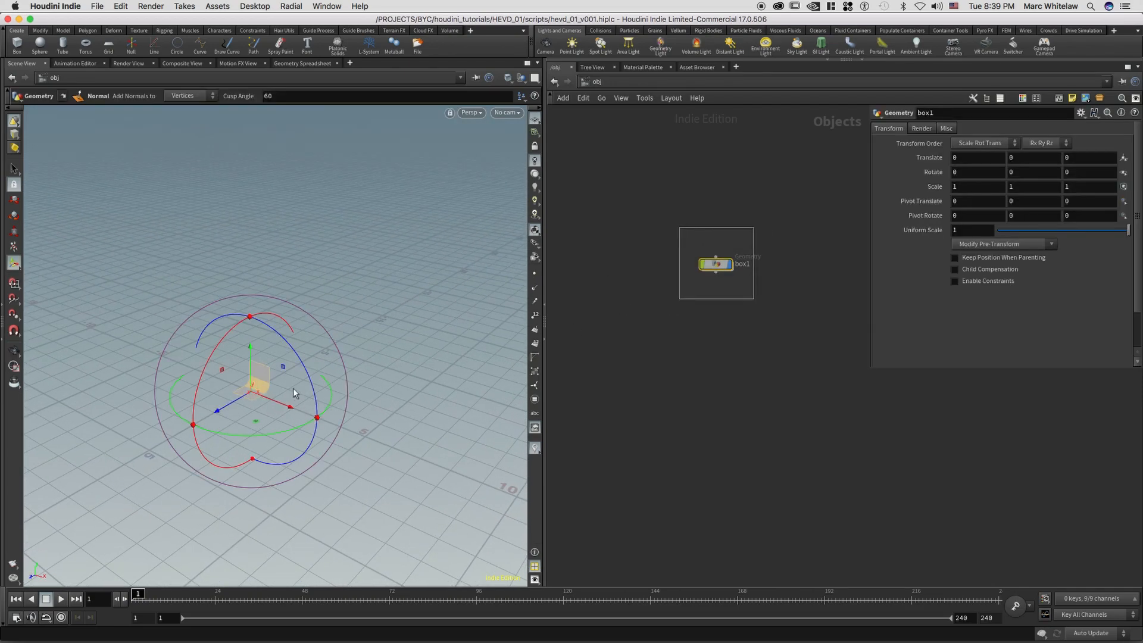
key(Escape)
key(f)
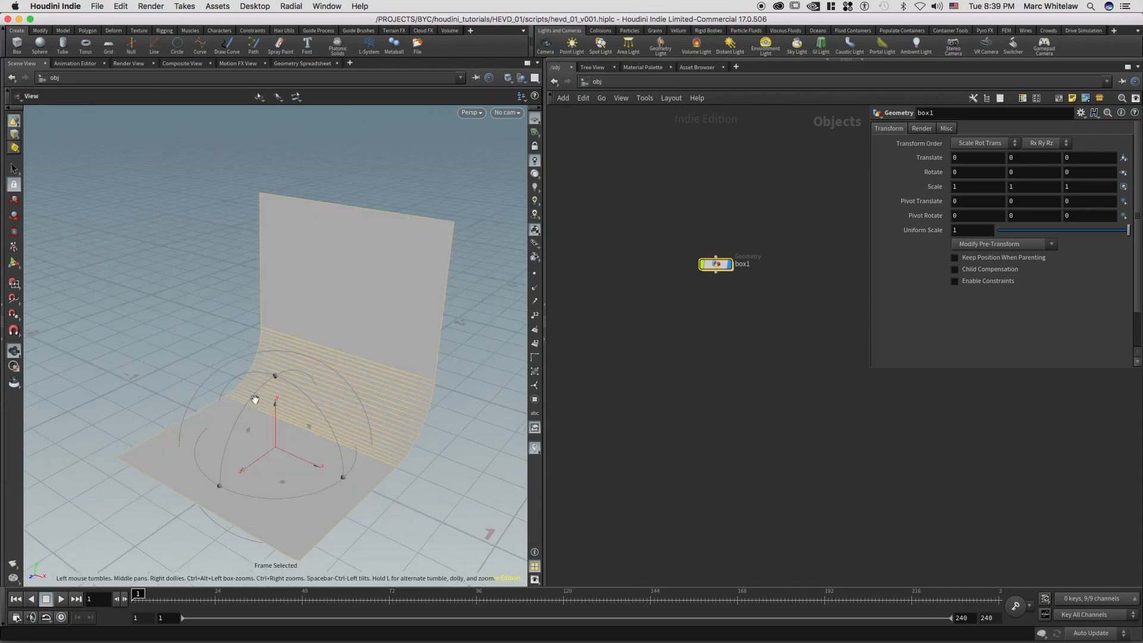
Step: Practise orbiting, zooming and panning around the backdrop, resetting to the home view in between
drag(331, 332, 266, 344)
right_drag(266, 344, 69, 459)
scroll(299, 327, down, 3)
key(space+h)
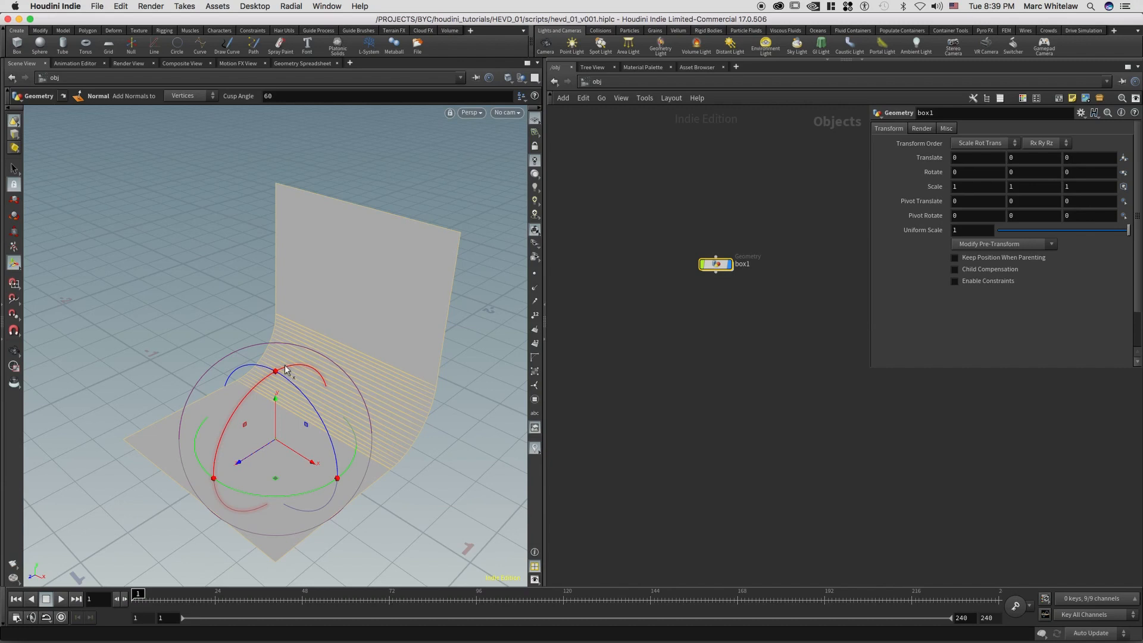
key(space)
drag(299, 348, 366, 342)
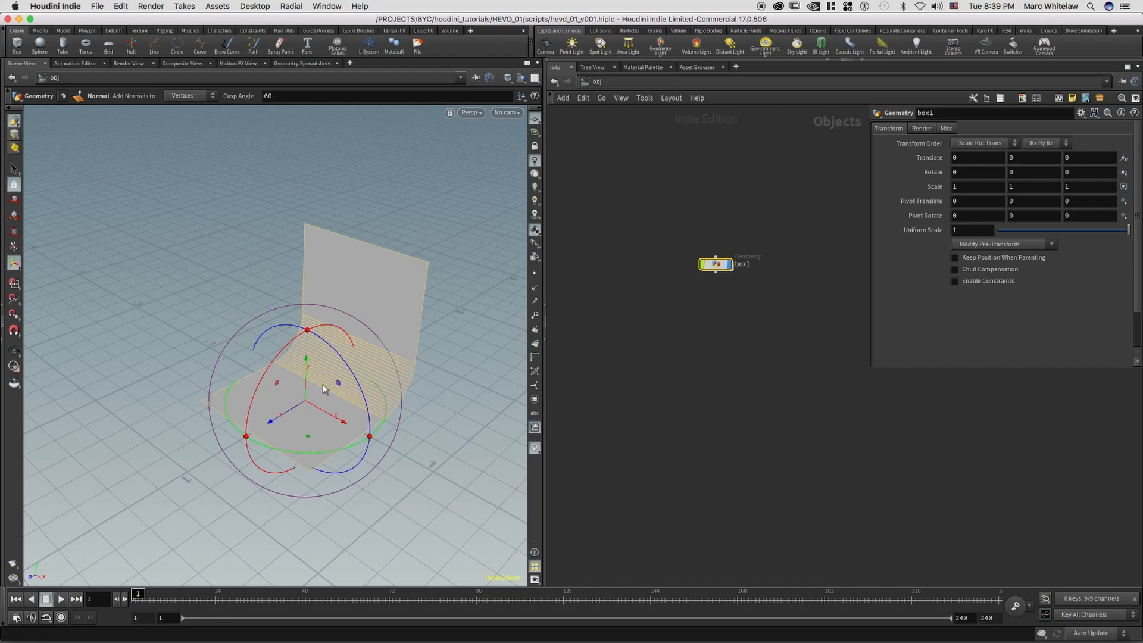
key(space)
right_drag(444, 312, 225, 420)
key(space+h)
key(space)
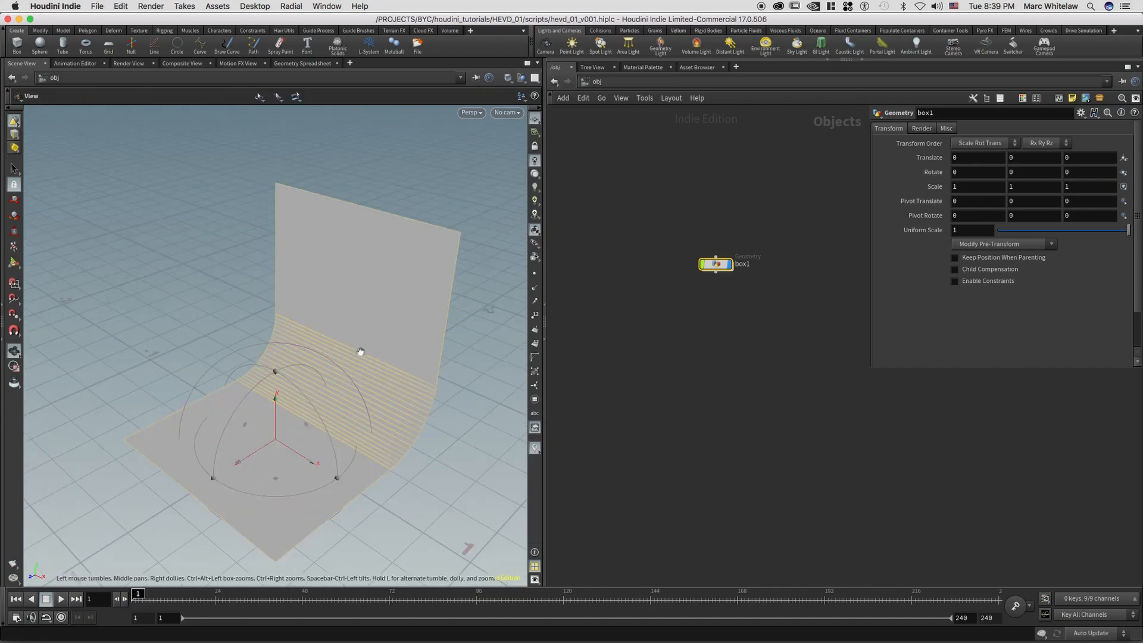
drag(366, 387, 330, 374)
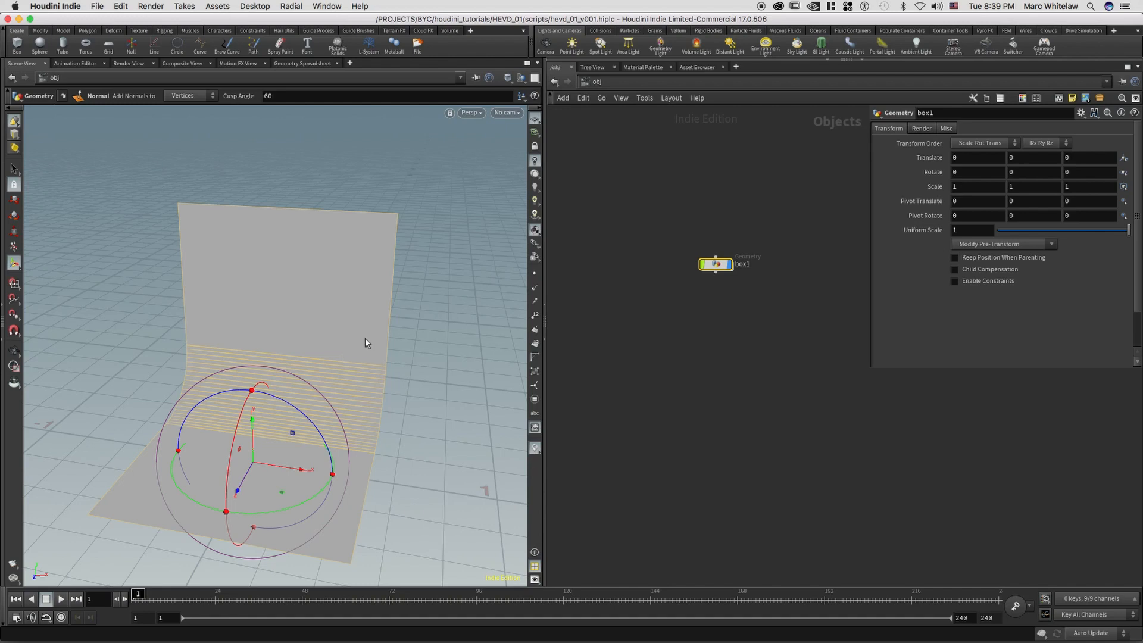
key(space)
middle_drag(366, 339, 390, 328)
Step: Rename the box1 object as backdrop
double_click(744, 265)
drag(731, 266, 708, 266)
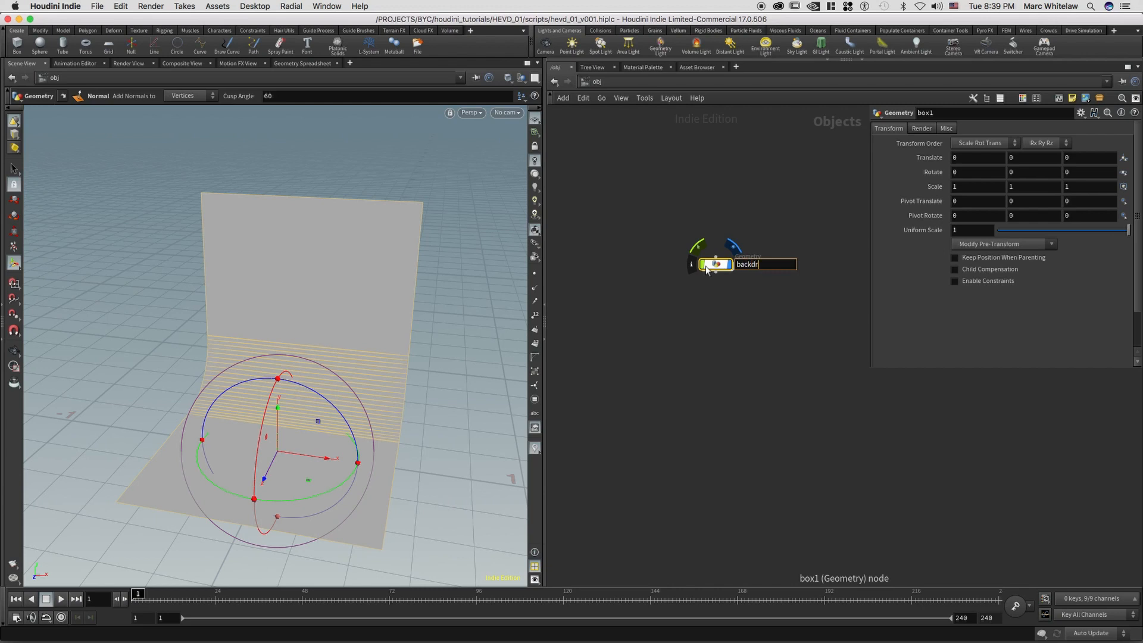
key(Return)
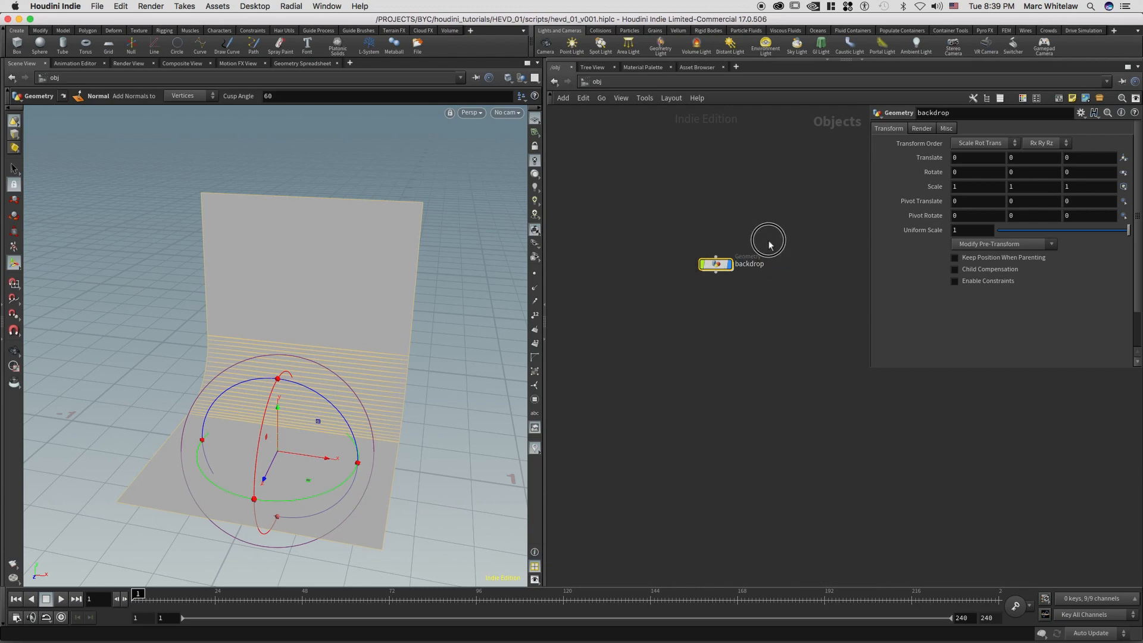
Step: Enter the backdrop object's network and move box1 up to leave more room above blast1
double_click(725, 266)
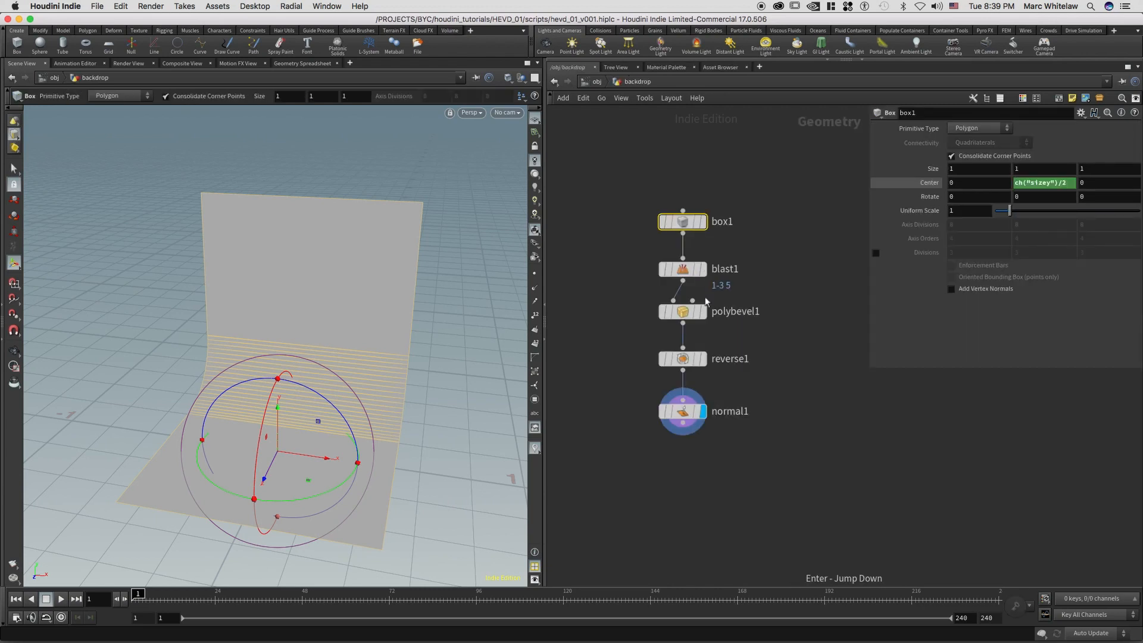
drag(645, 439, 643, 444)
drag(738, 196, 685, 207)
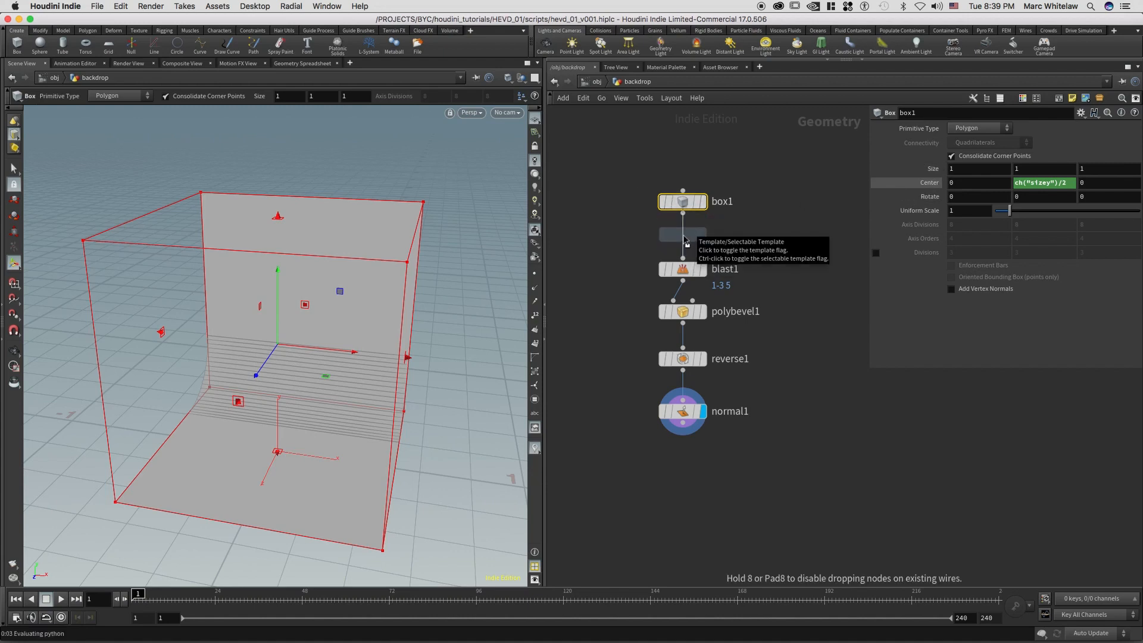
Step: Try a Transform node between box1 and blast1, and remove it from the chain again
click(685, 241)
drag(682, 240, 626, 253)
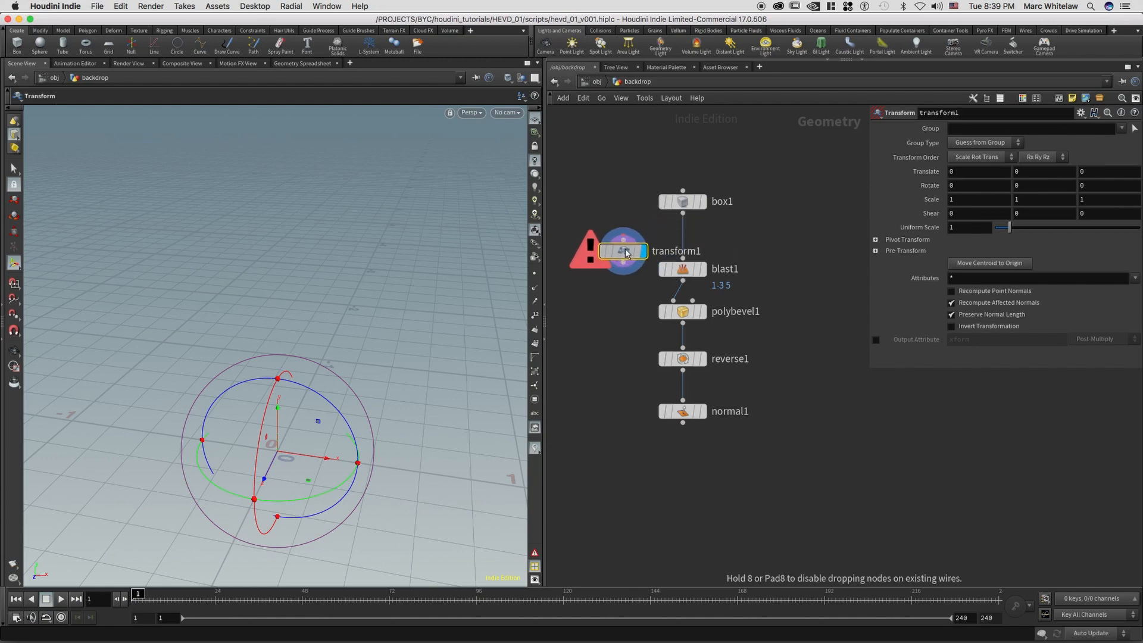
key(Delete)
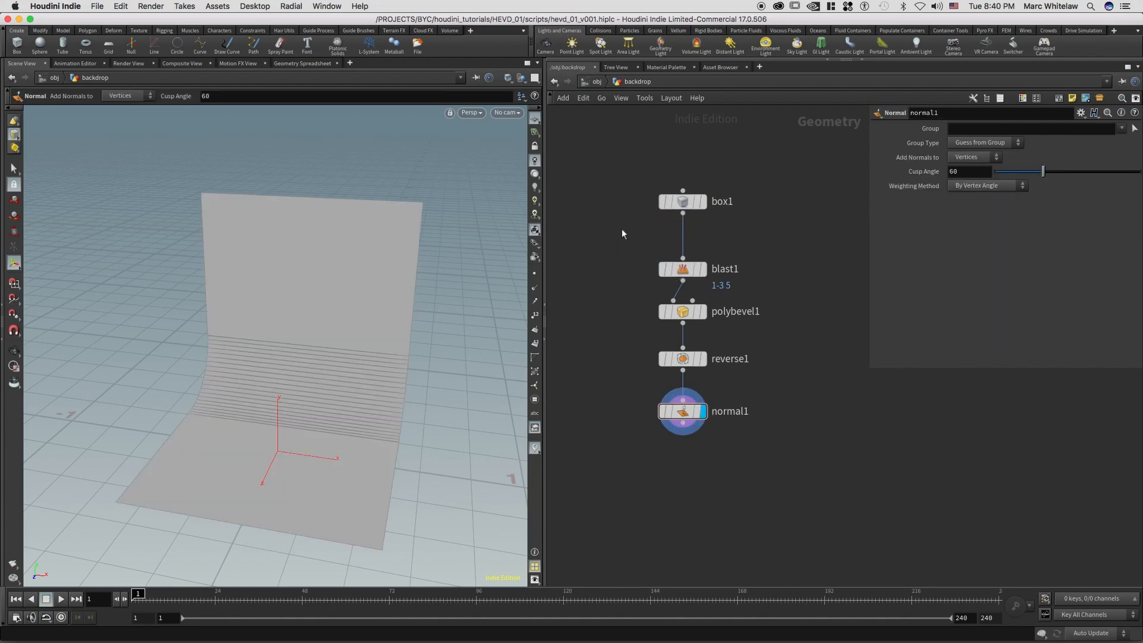
Step: Insert a Transform node between box1 and blast1 and display the result of normal1
key(Tab)
text(tr)
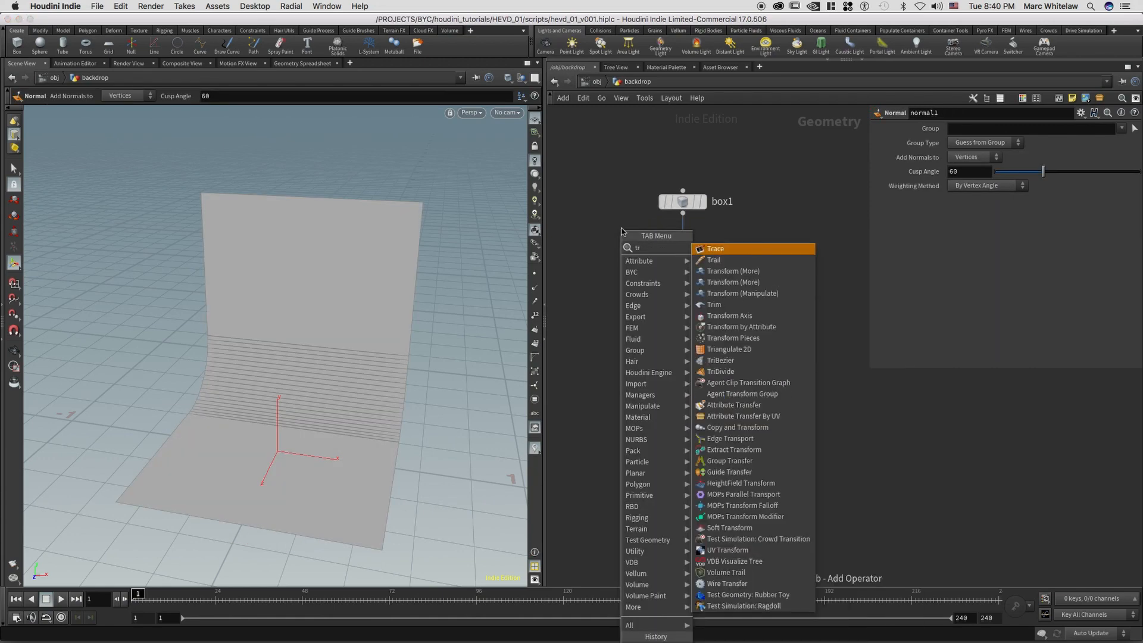
text(ansform)
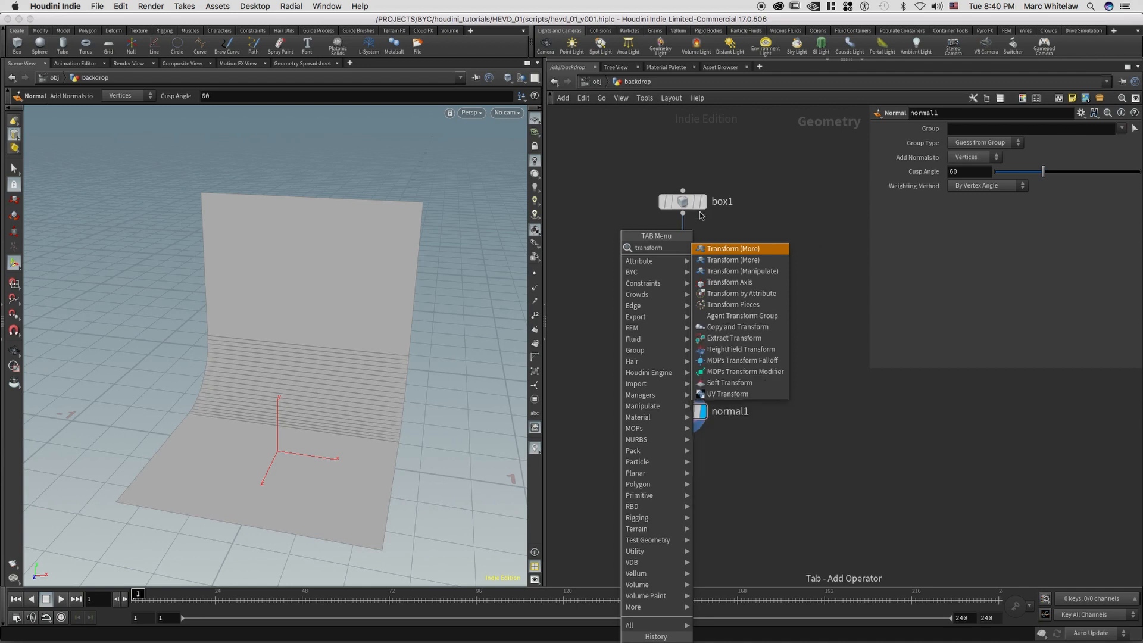
click(724, 250)
click(684, 237)
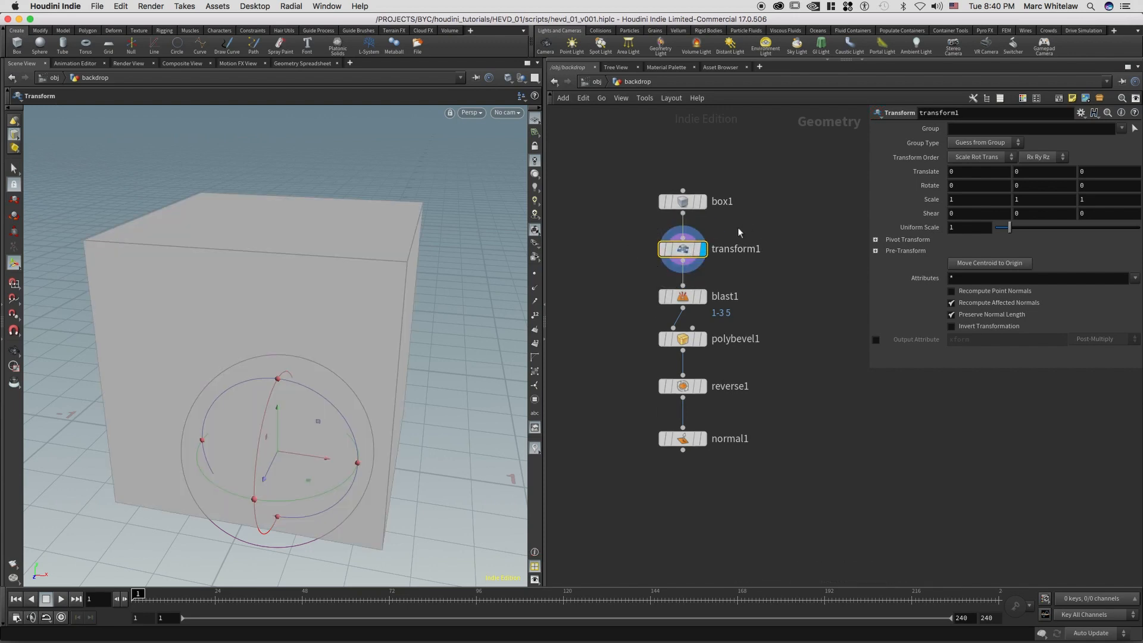
click(703, 439)
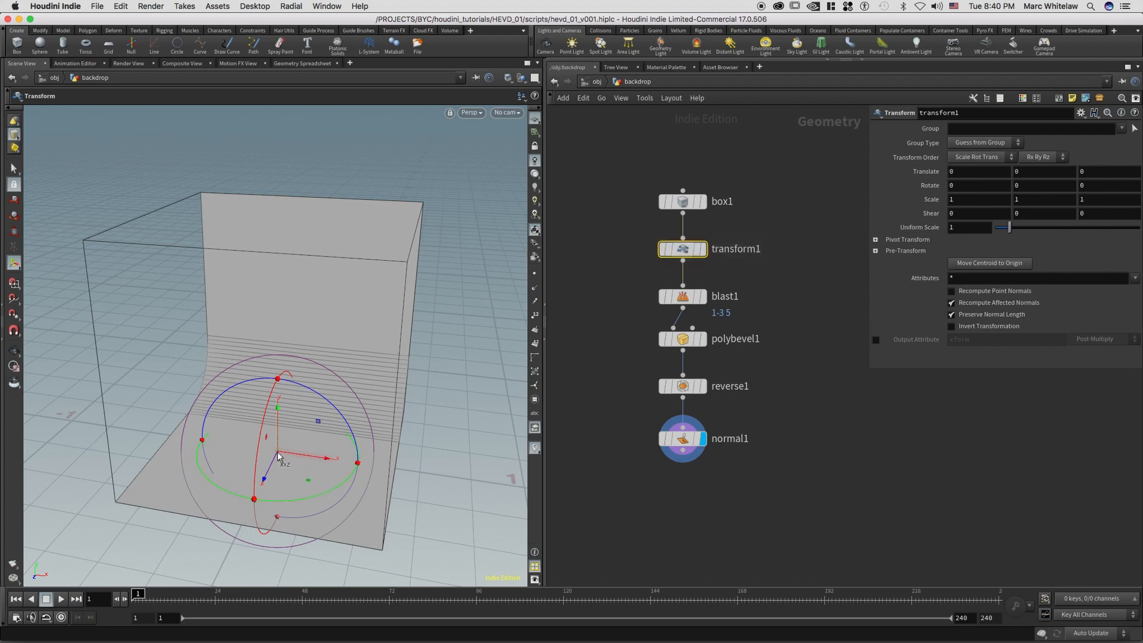
Step: Set transform1's uniform scale to 10 to enlarge the backdrop
click(966, 229)
text(0)
key(Return)
alt+right_drag(403, 242, 230, 396)
alt+middle_drag(229, 396, 441, 196)
alt+right_drag(441, 197, 299, 355)
alt+drag(299, 355, 360, 362)
Step: Set polybevel1's offset to 3 so the backdrop's bend suits the larger scale
key(Return)
drag(782, 315, 612, 359)
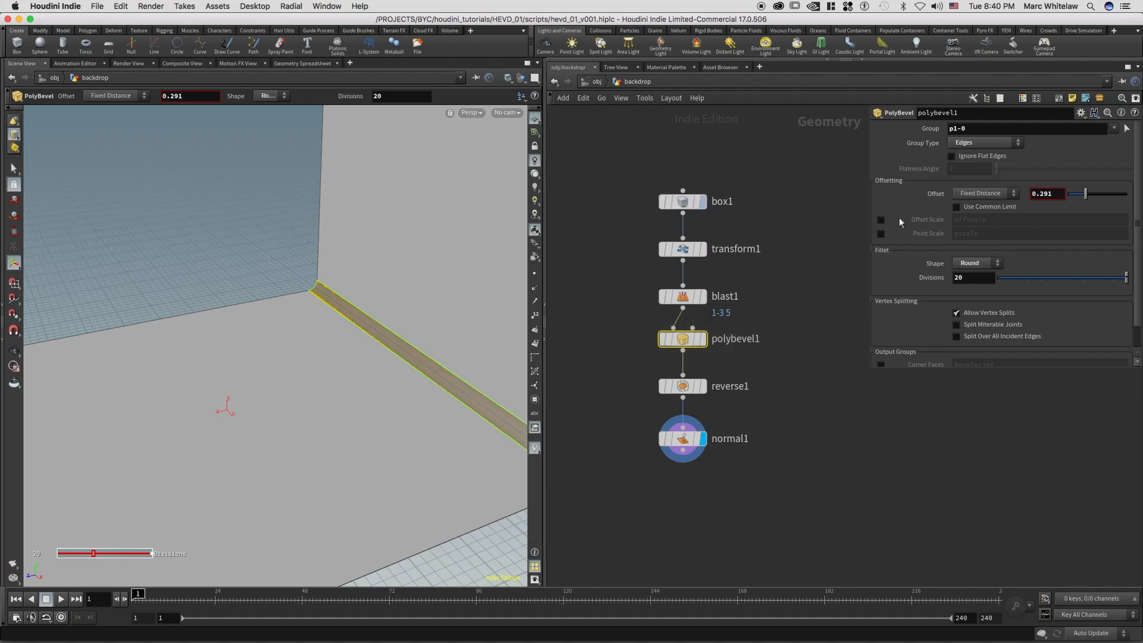
drag(1087, 200, 1127, 197)
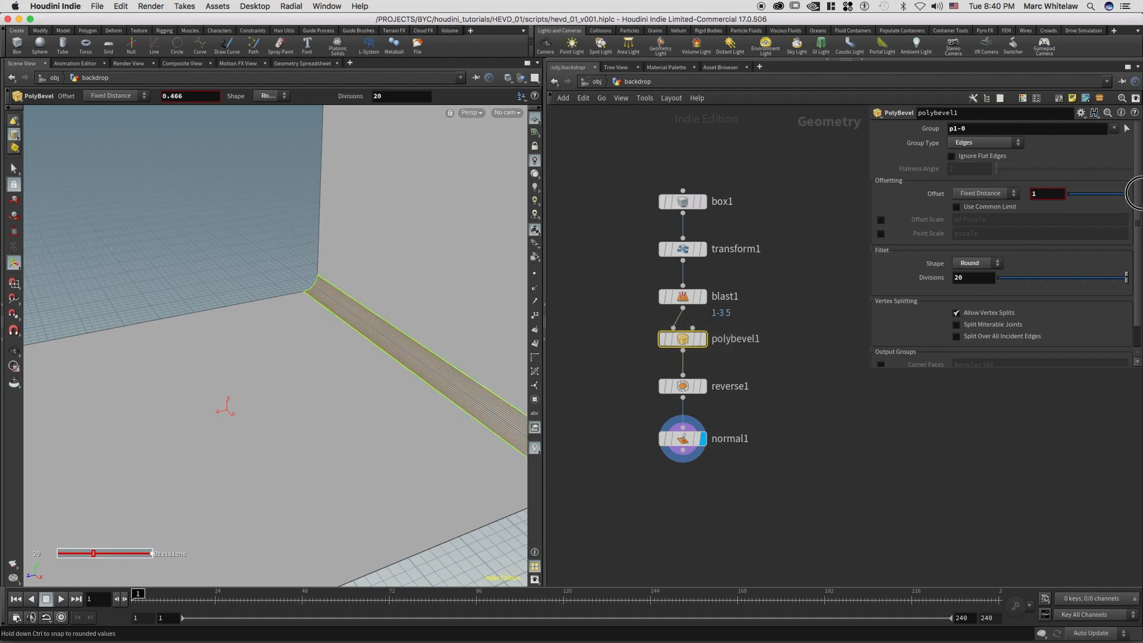
text(3)
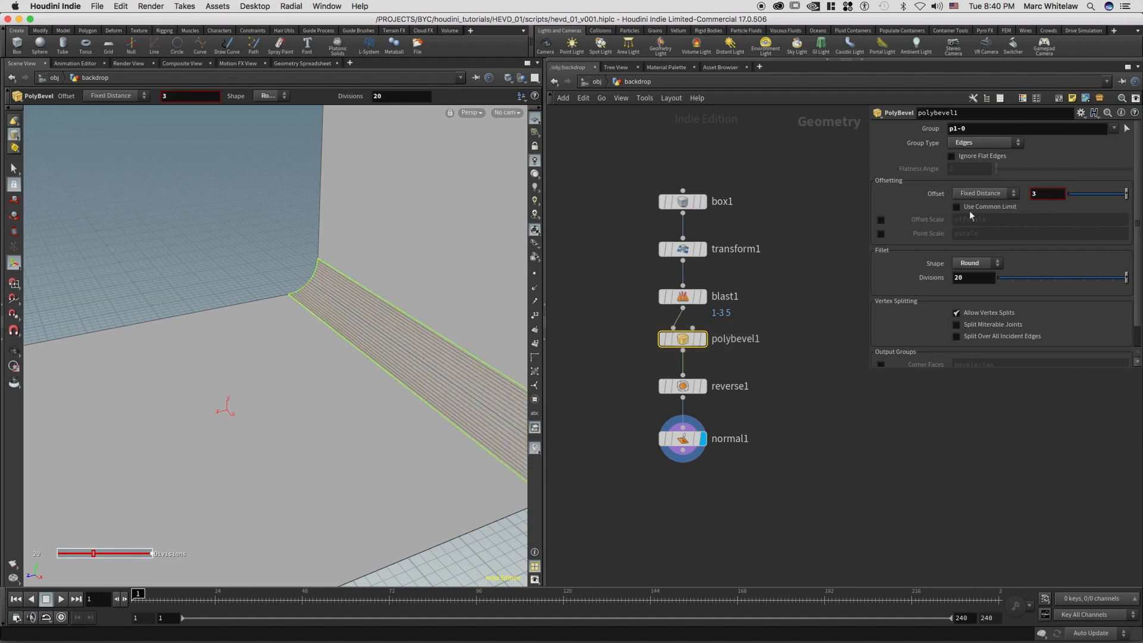
key(Return)
key(Escape)
drag(281, 372, 352, 380)
key(Return)
middle_drag(362, 358, 344, 369)
key(Escape)
drag(352, 359, 398, 319)
Step: Return to the object level and hide the backdrop object
drag(631, 475, 734, 410)
key(u)
click(716, 264)
drag(726, 265, 693, 253)
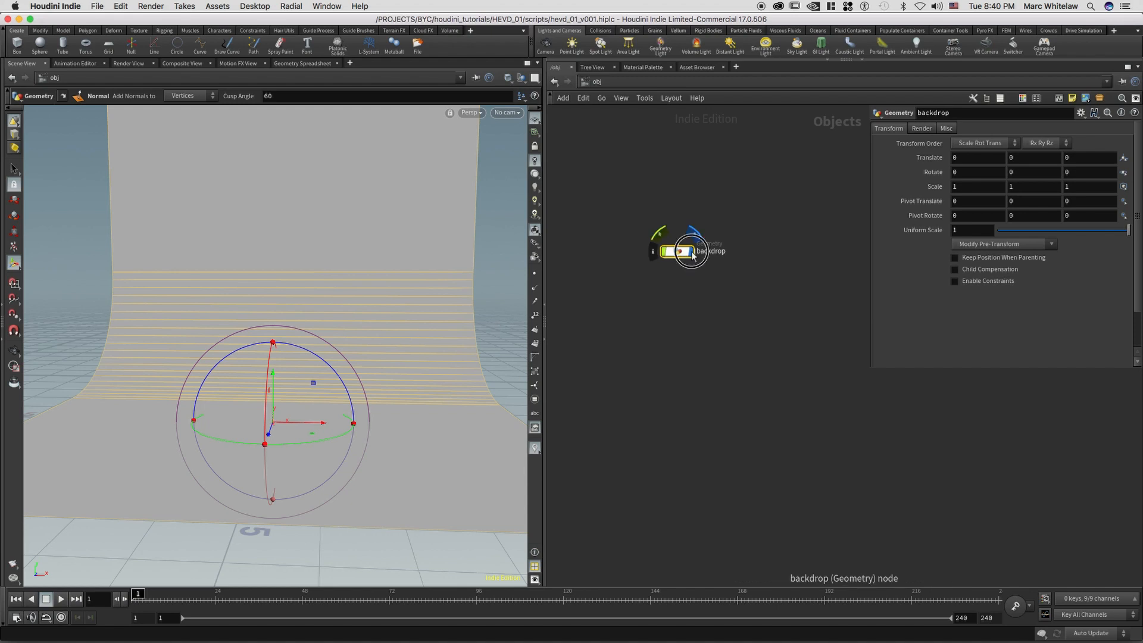
click(692, 252)
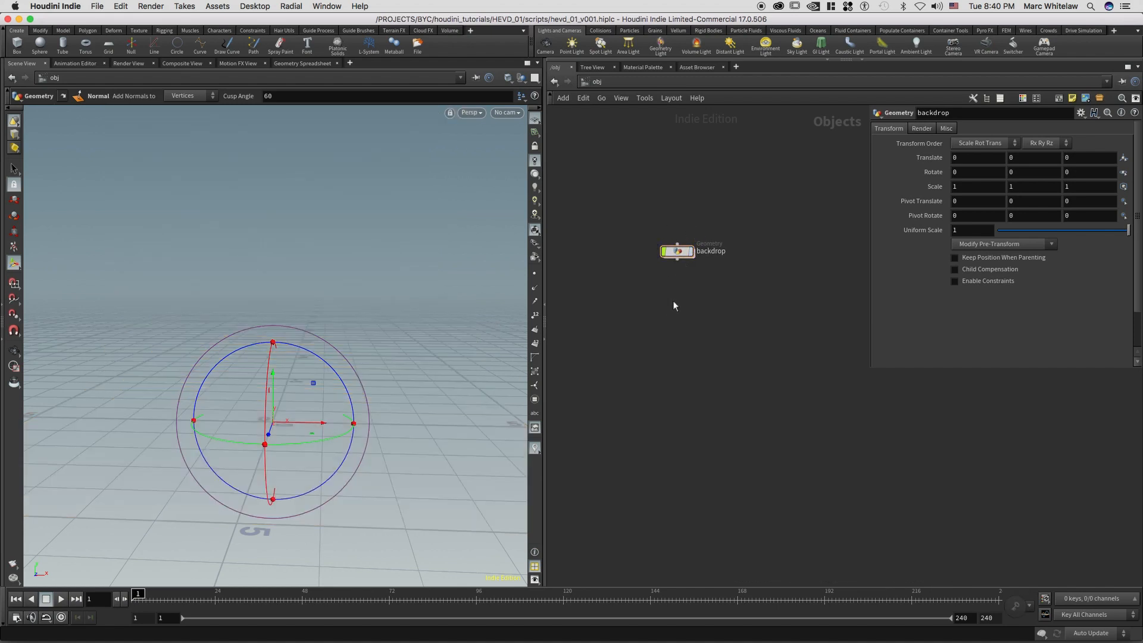
Step: Add a sphere object below the backdrop node and enter its network
key(Tab)
text(s)
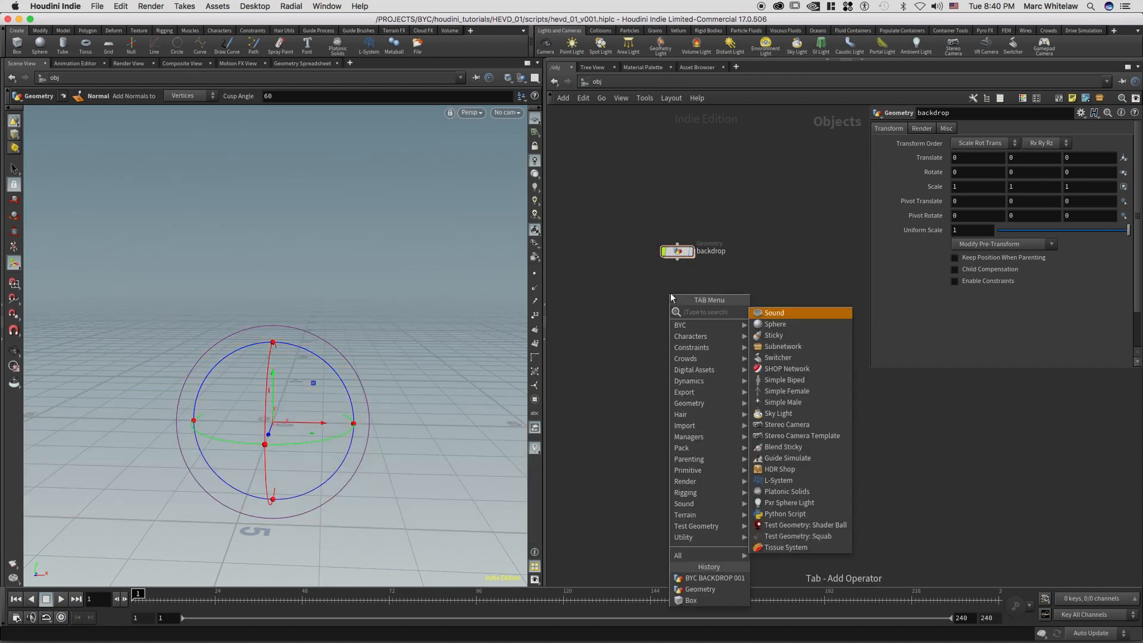
text(pher)
key(Return)
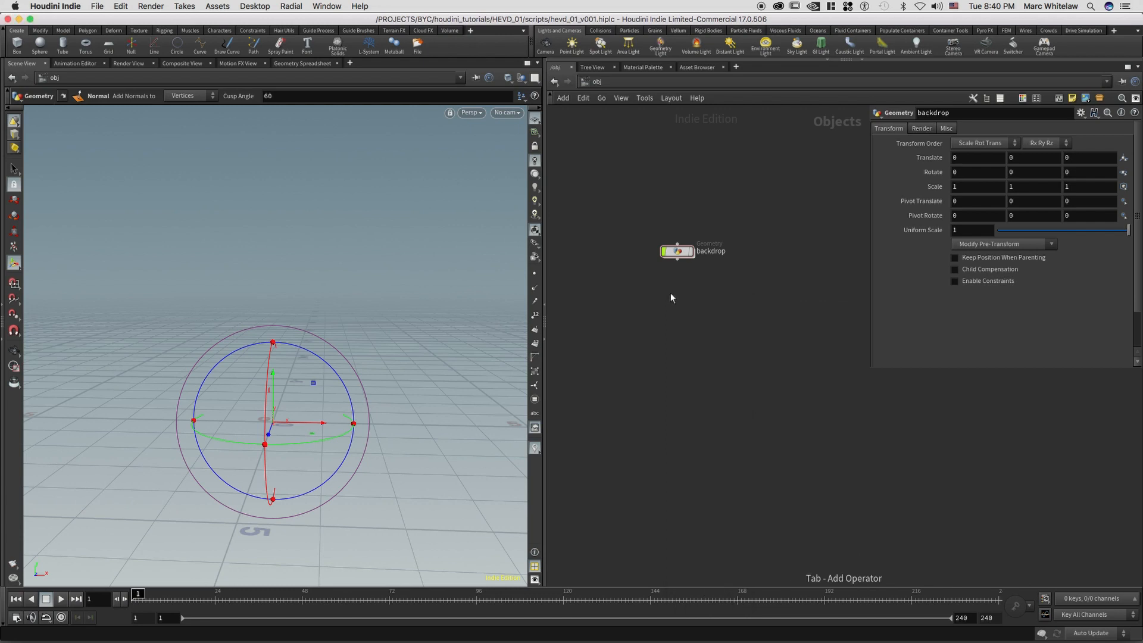
click(677, 299)
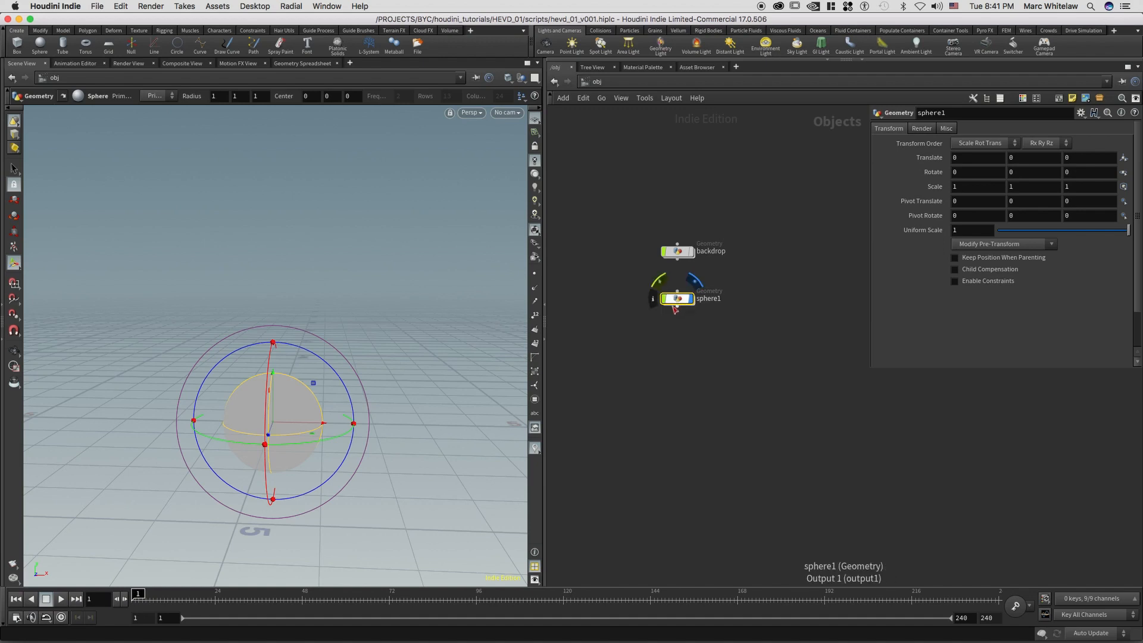
key(Return)
middle_drag(758, 281, 595, 223)
right_drag(680, 228, 768, 235)
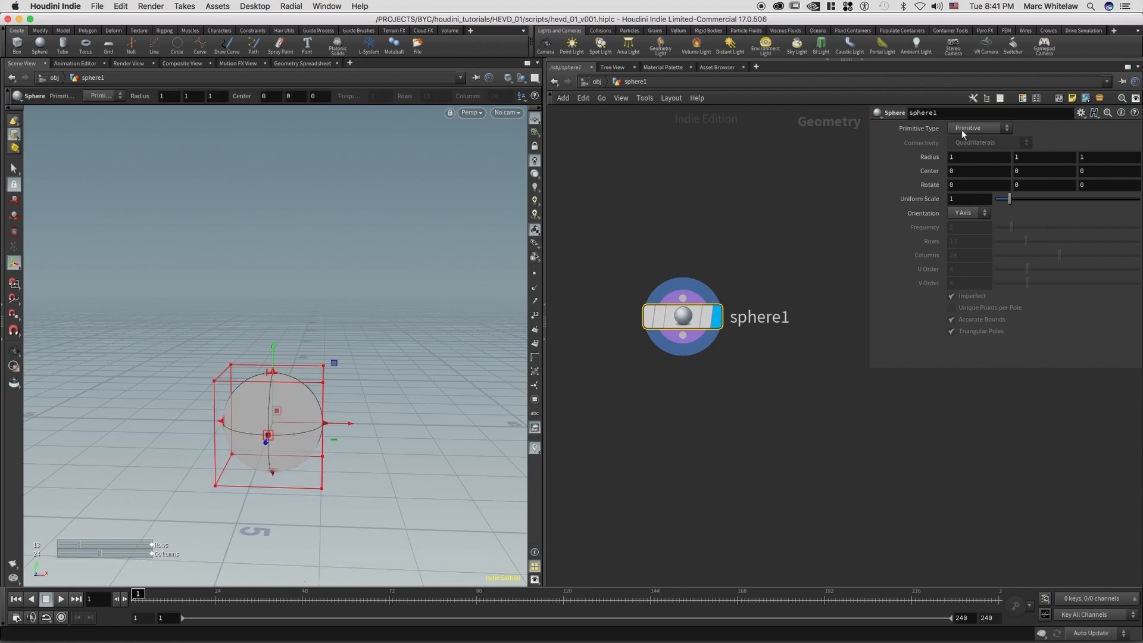
Step: Examine the sphere in the viewport and read the sphere1 node's geometry information
alt+middle_drag(286, 416, 293, 345)
alt+right_drag(358, 320, 351, 345)
alt+drag(333, 351, 335, 342)
middle_click(685, 318)
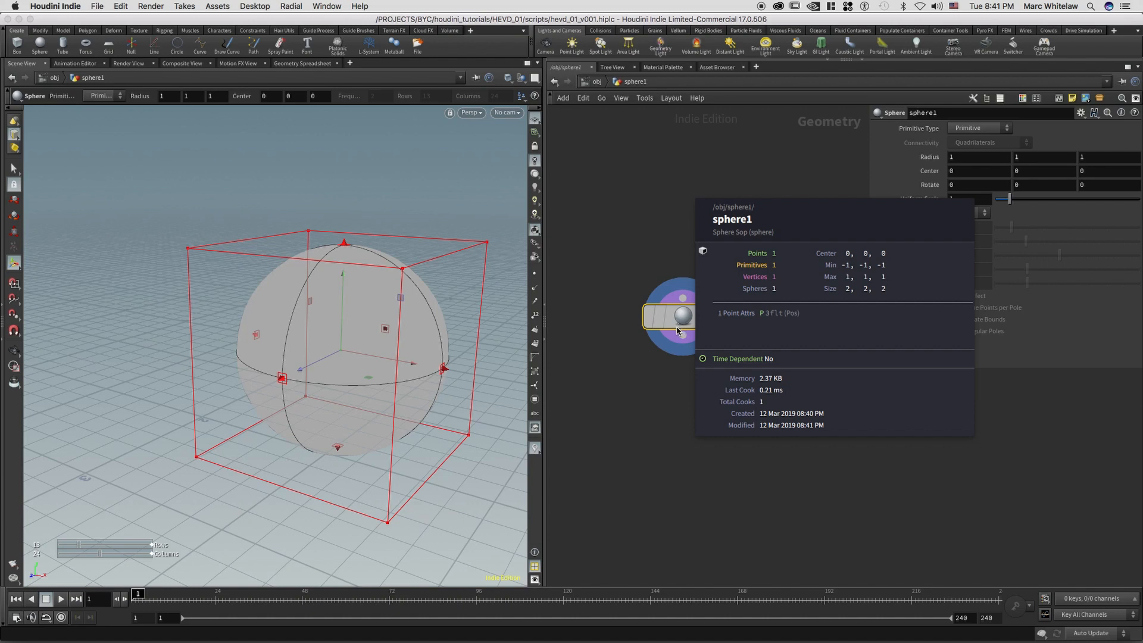
drag(617, 265, 762, 363)
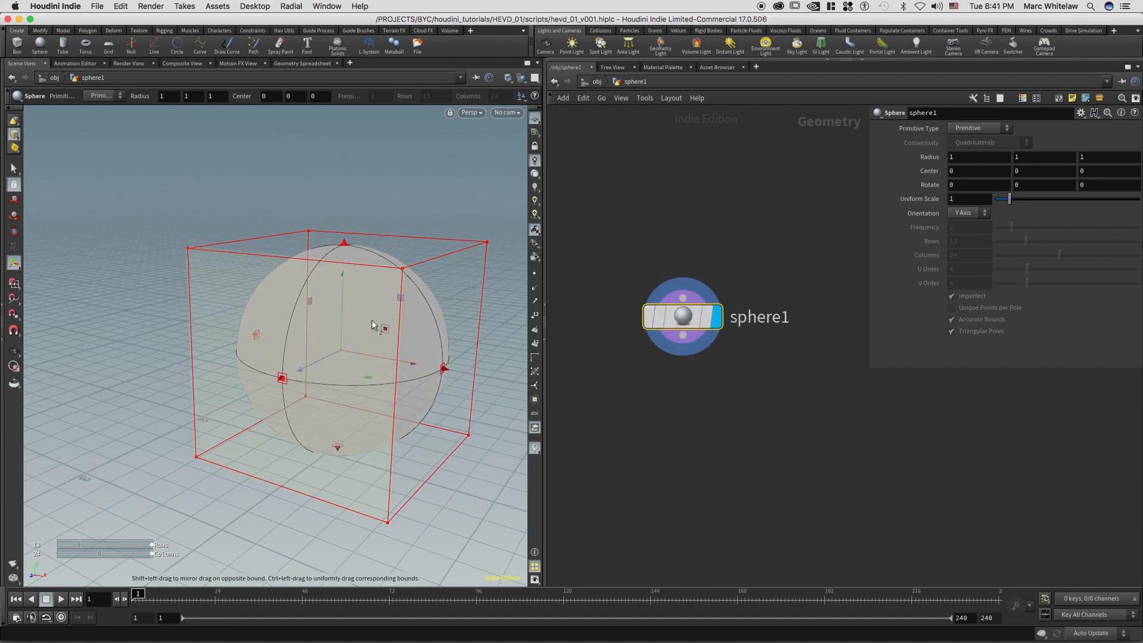
key(Escape)
drag(335, 314, 320, 314)
key(Return)
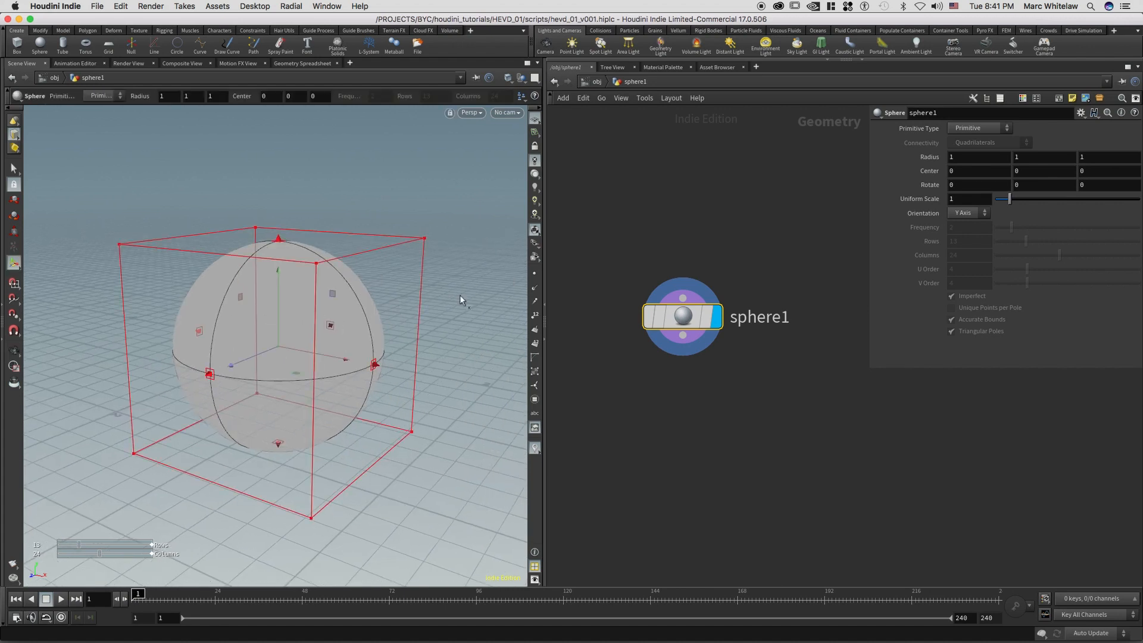
Step: Set the sphere's primitive type to Polygon with a frequency of 10
click(974, 130)
click(974, 152)
alt+right_drag(252, 319, 289, 315)
key(Return)
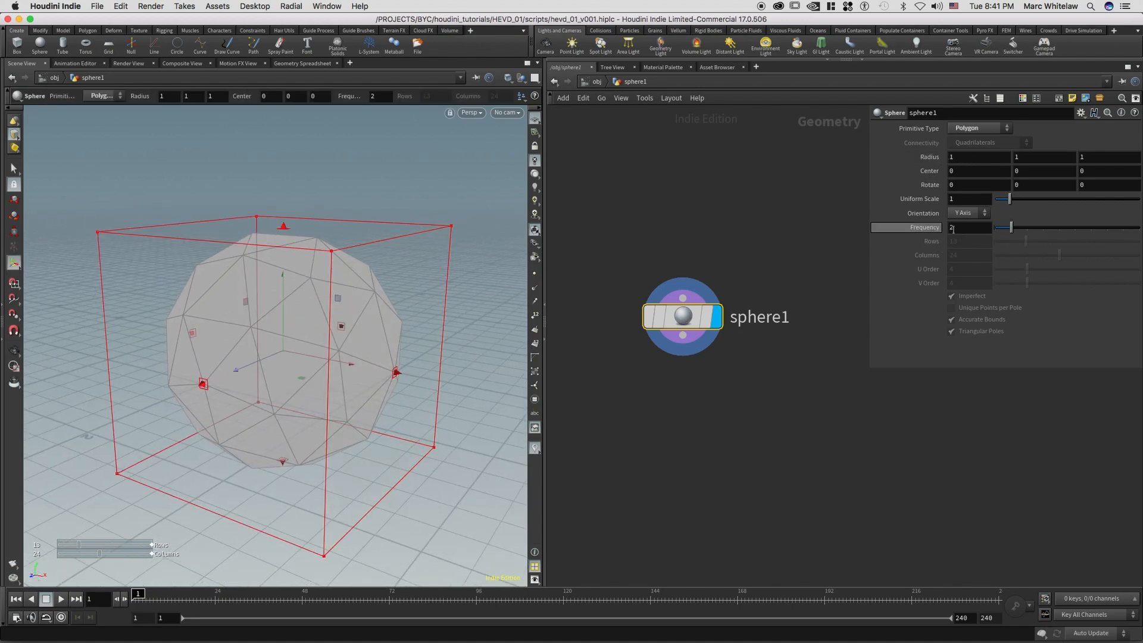
text(10)
key(Return)
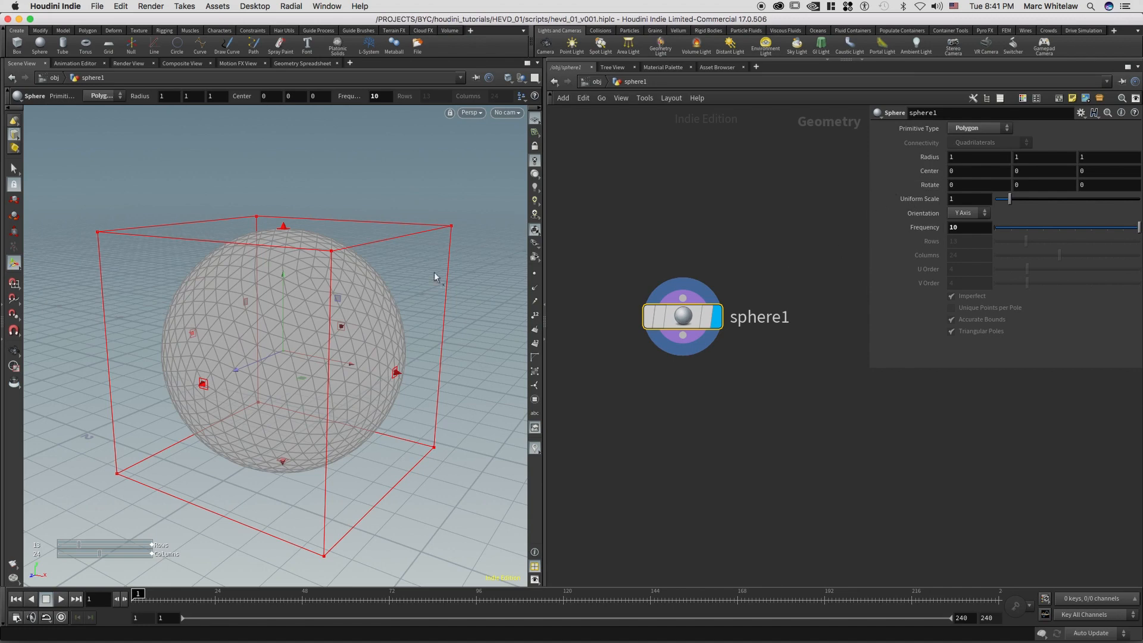
alt+right_drag(280, 265, 236, 293)
Step: Try the Polygon Mesh type with 50 rows and 100 columns, and switch the sphere back to Polygon
click(977, 128)
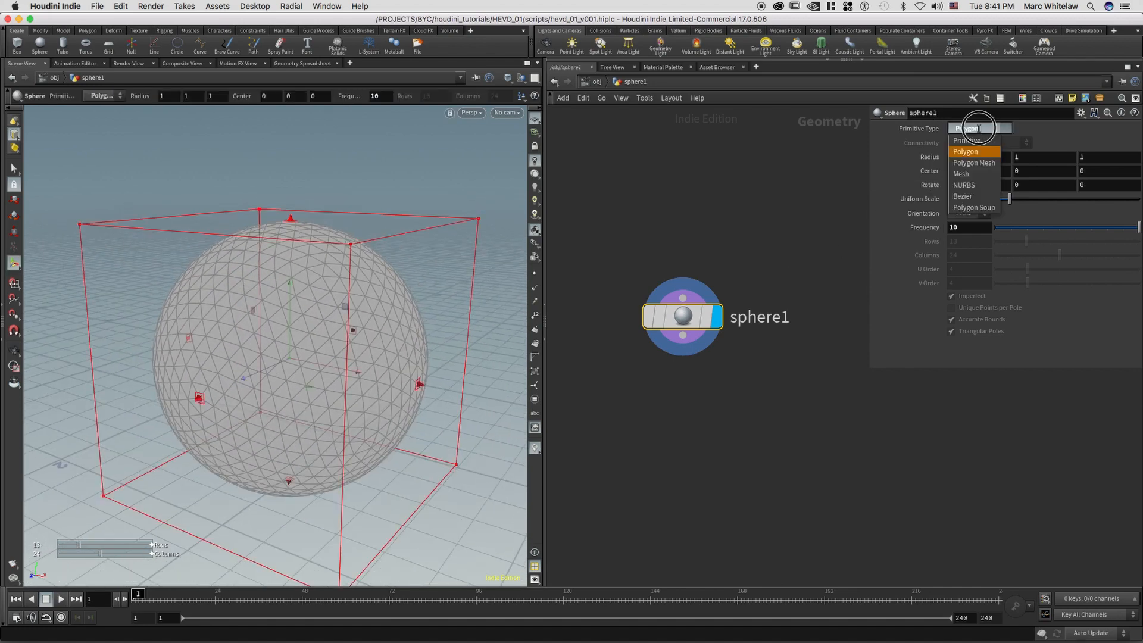
click(977, 169)
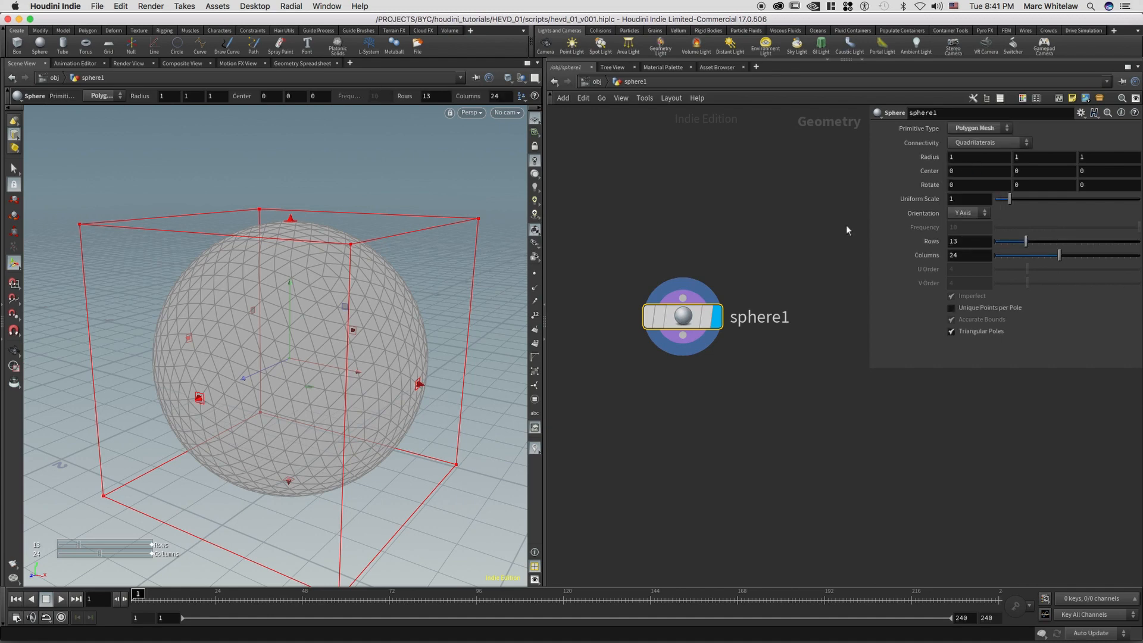
click(959, 241)
text(50)
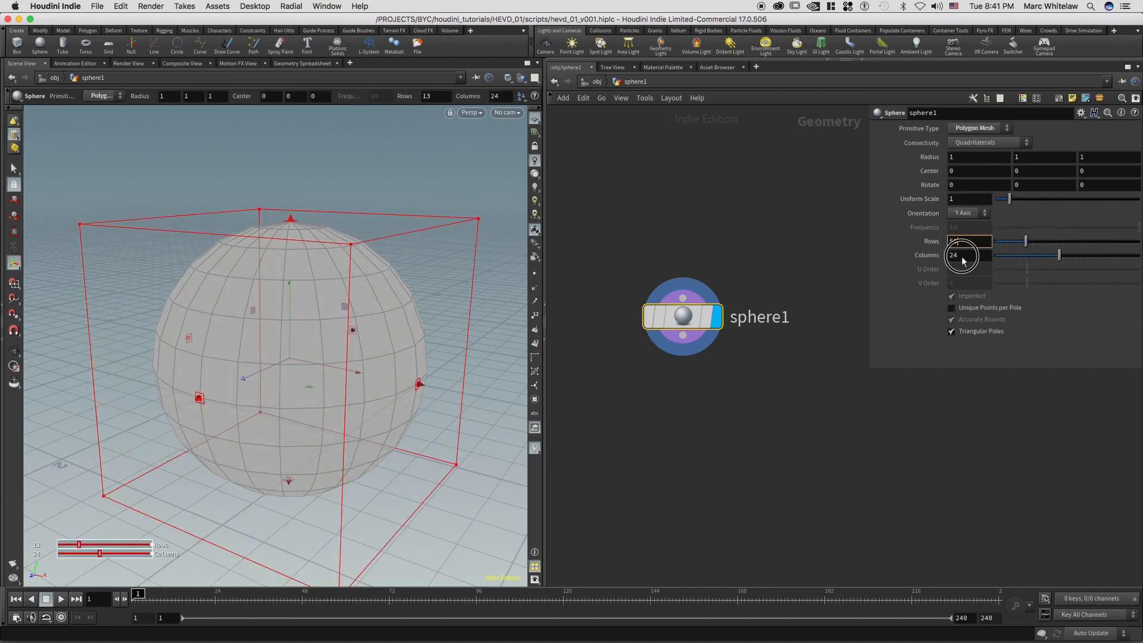
key(Tab)
text(100)
key(Return)
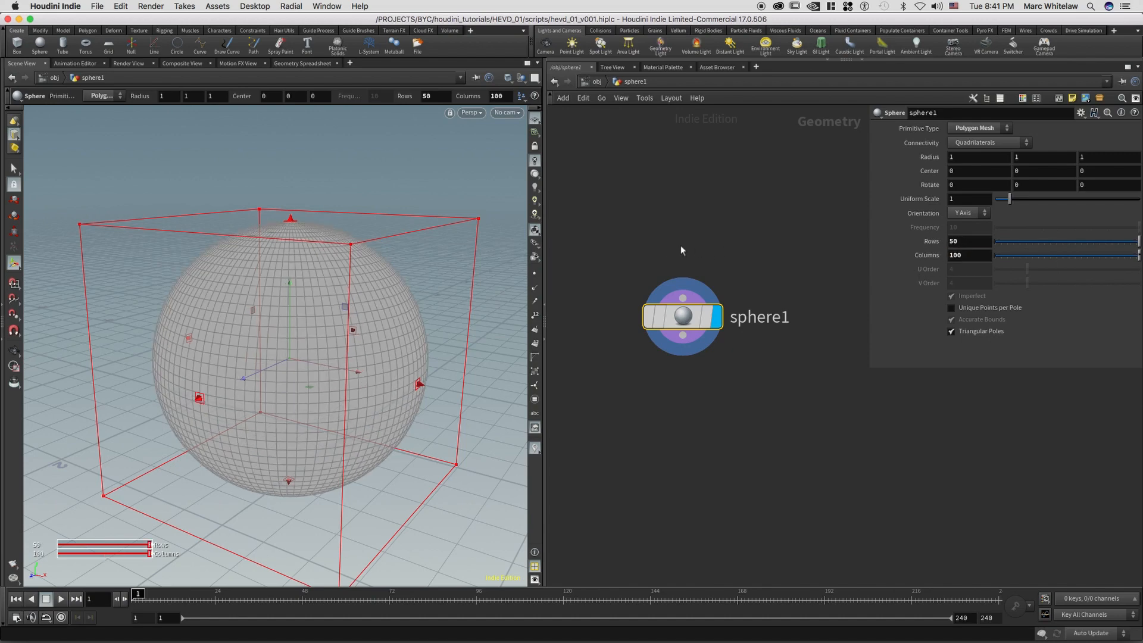
click(976, 128)
click(971, 117)
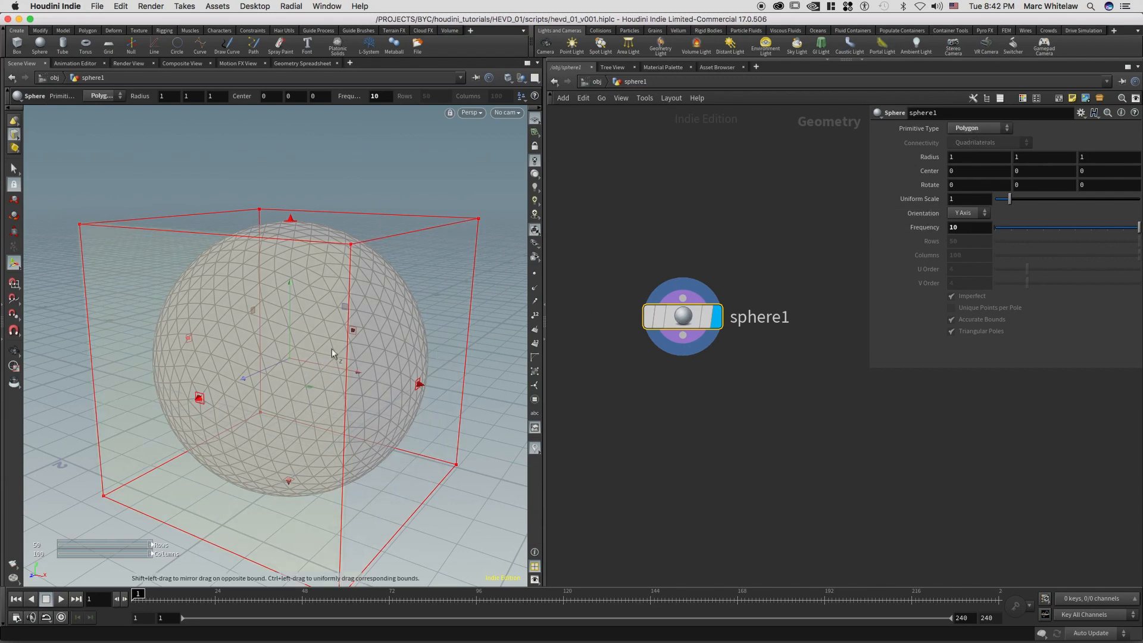
Step: Copy the sphere's Y radius parameter and paste it as a relative reference into its Y center
key(Escape)
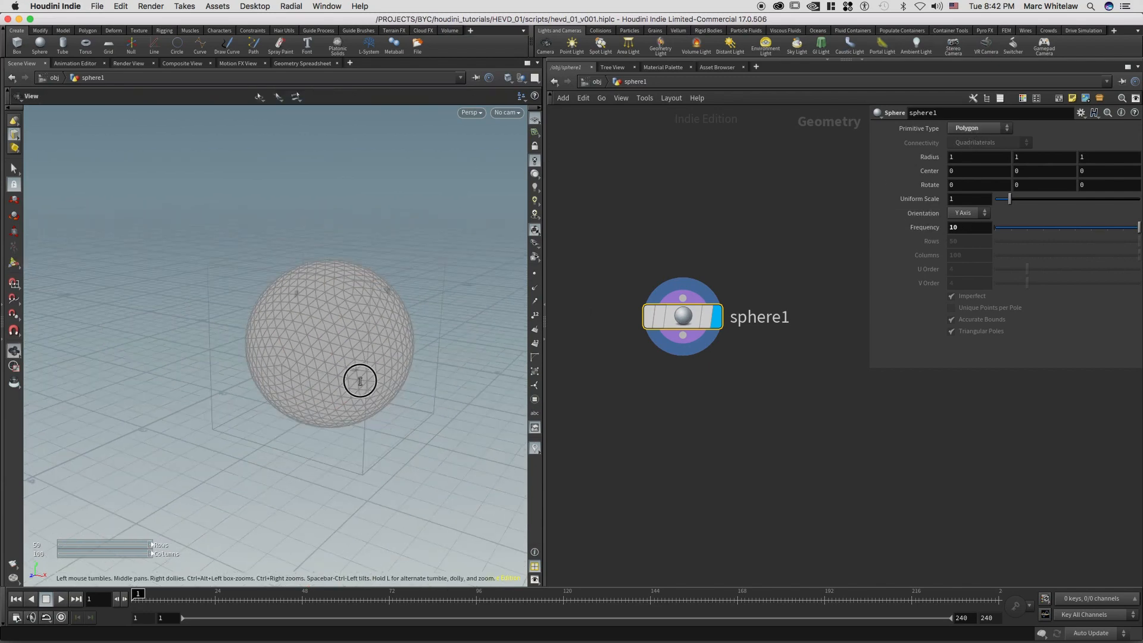
alt+drag(361, 381, 342, 357)
alt+middle_drag(341, 357, 337, 380)
drag(775, 245, 602, 386)
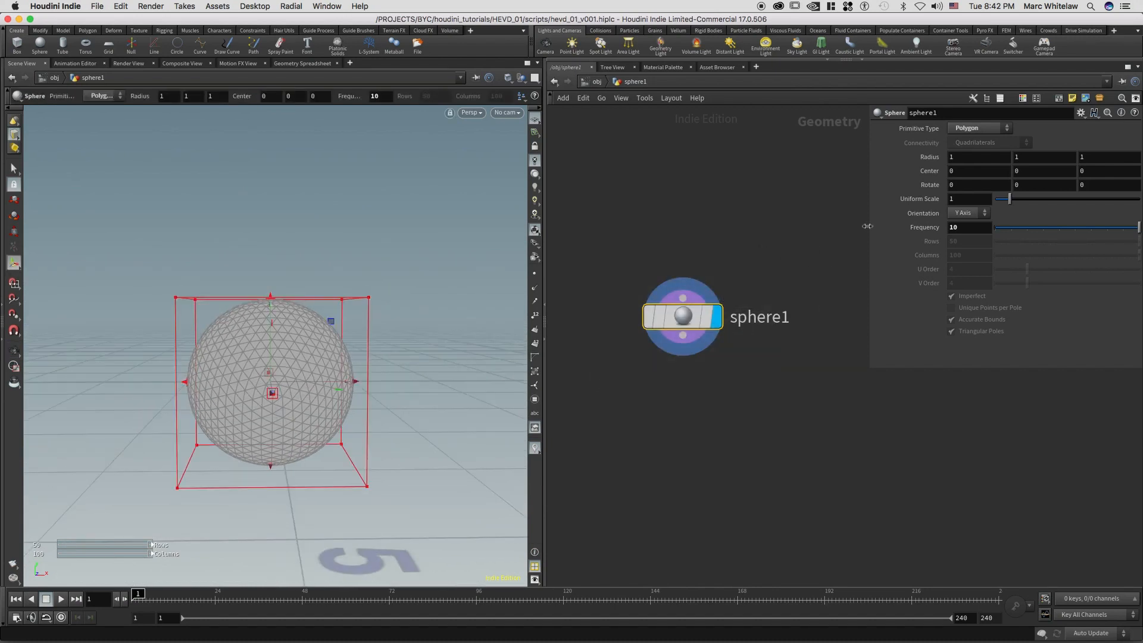
right_click(1025, 158)
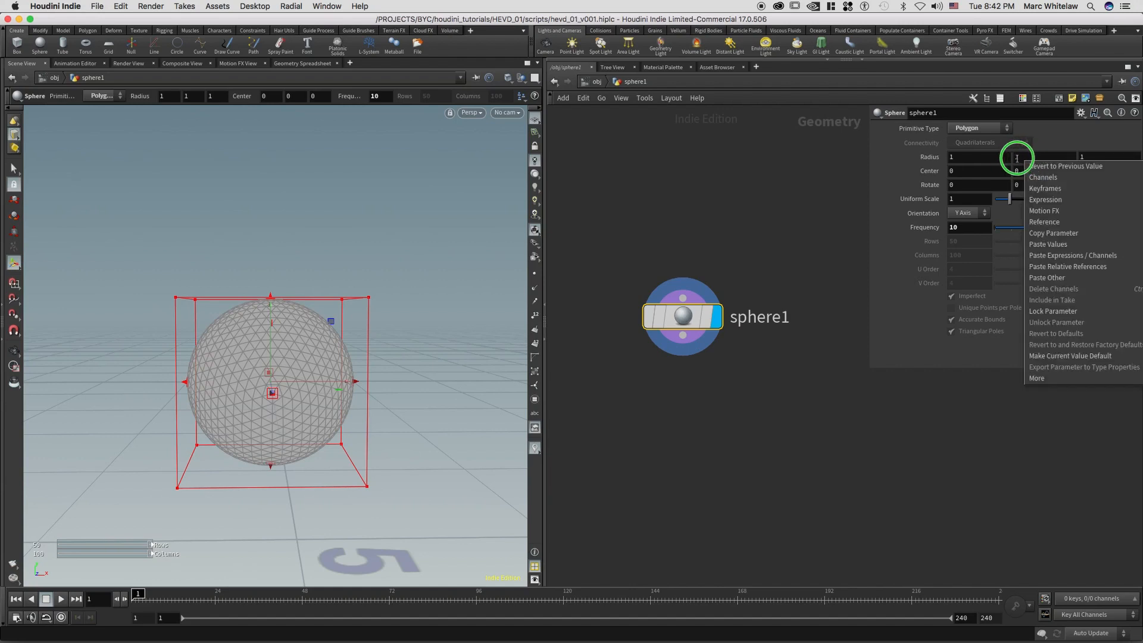
click(1047, 234)
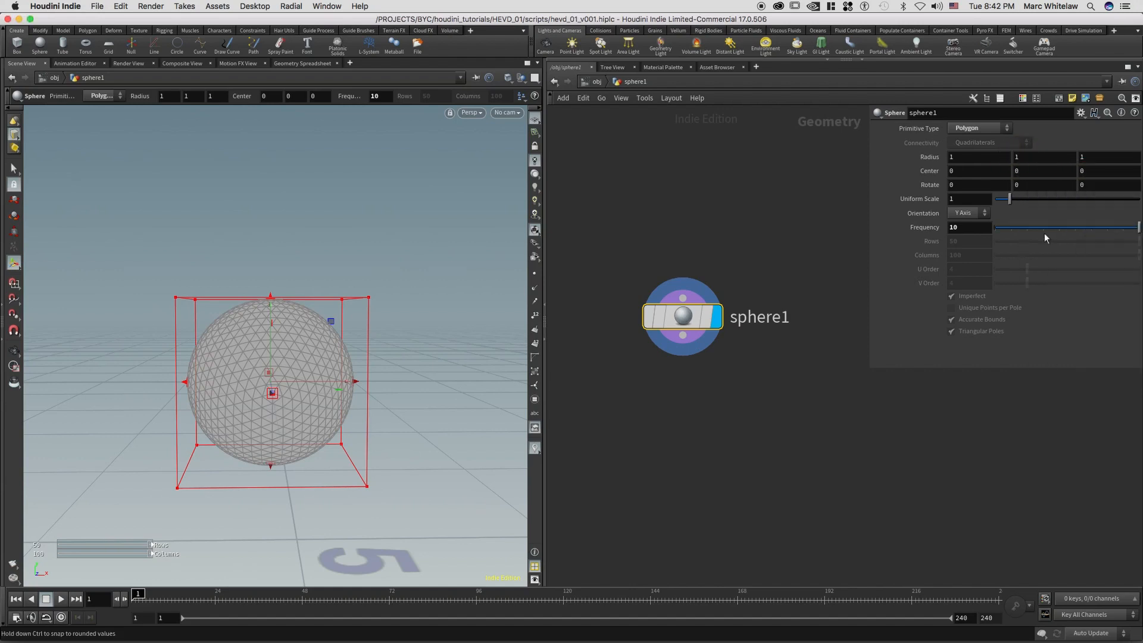
right_click(1028, 177)
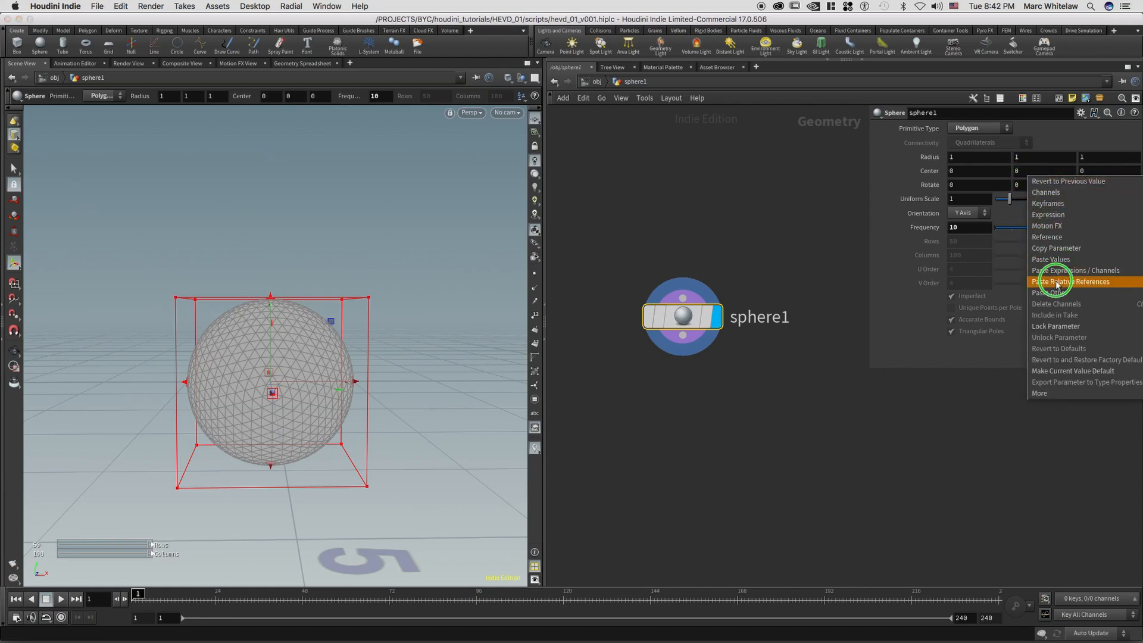
click(1064, 283)
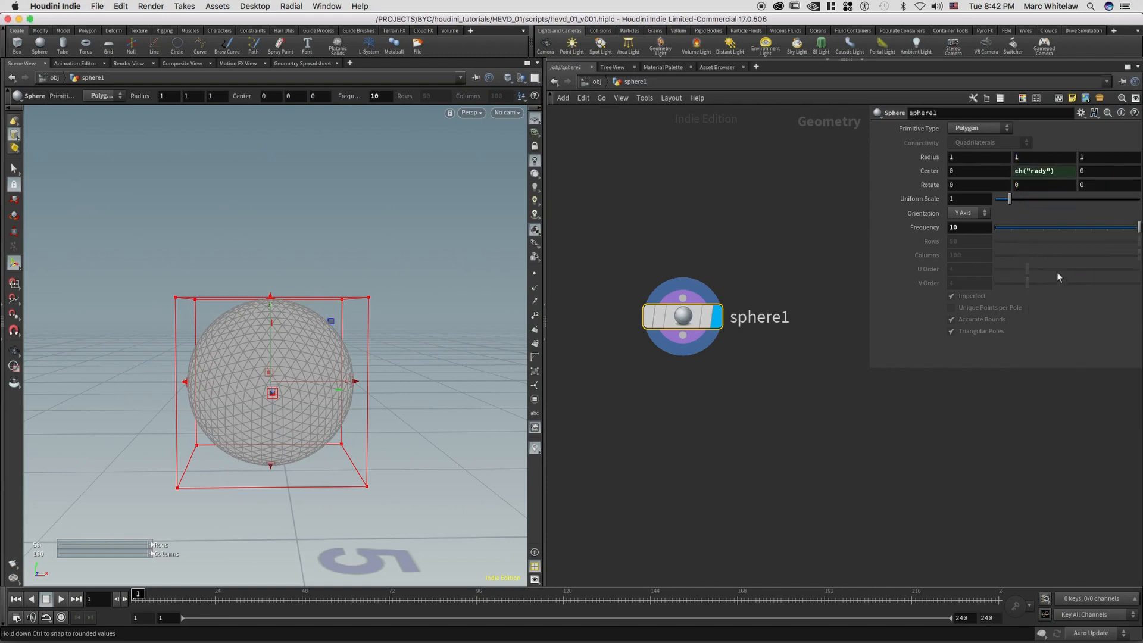
Step: Check the sphere's Y center expression and examine its position on the grid from several angles
alt+drag(237, 305, 439, 252)
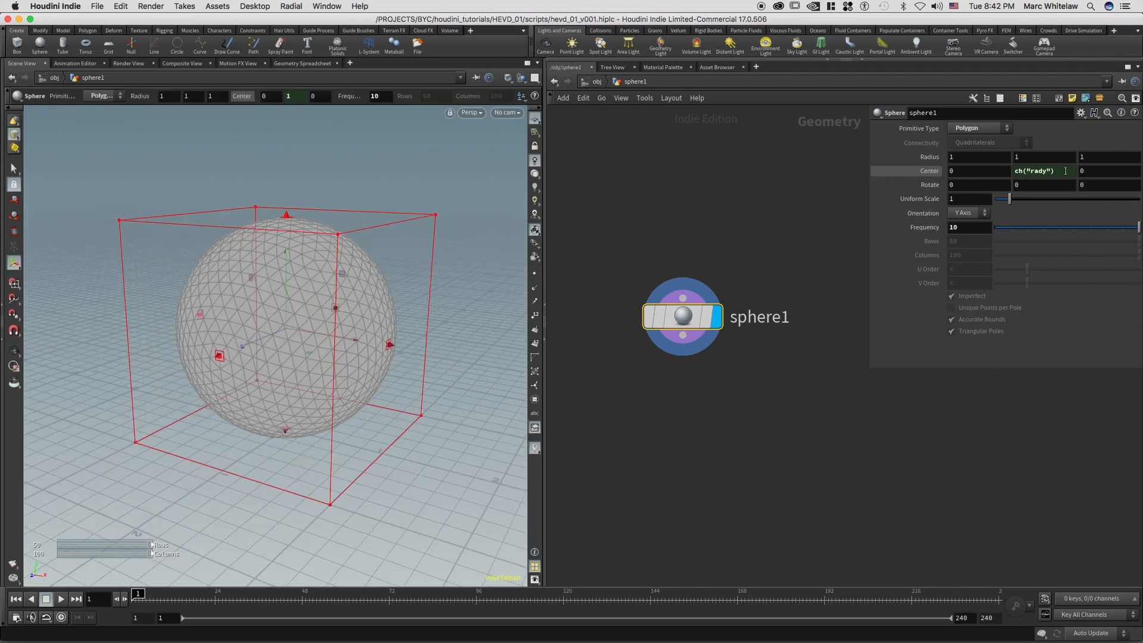
click(1019, 170)
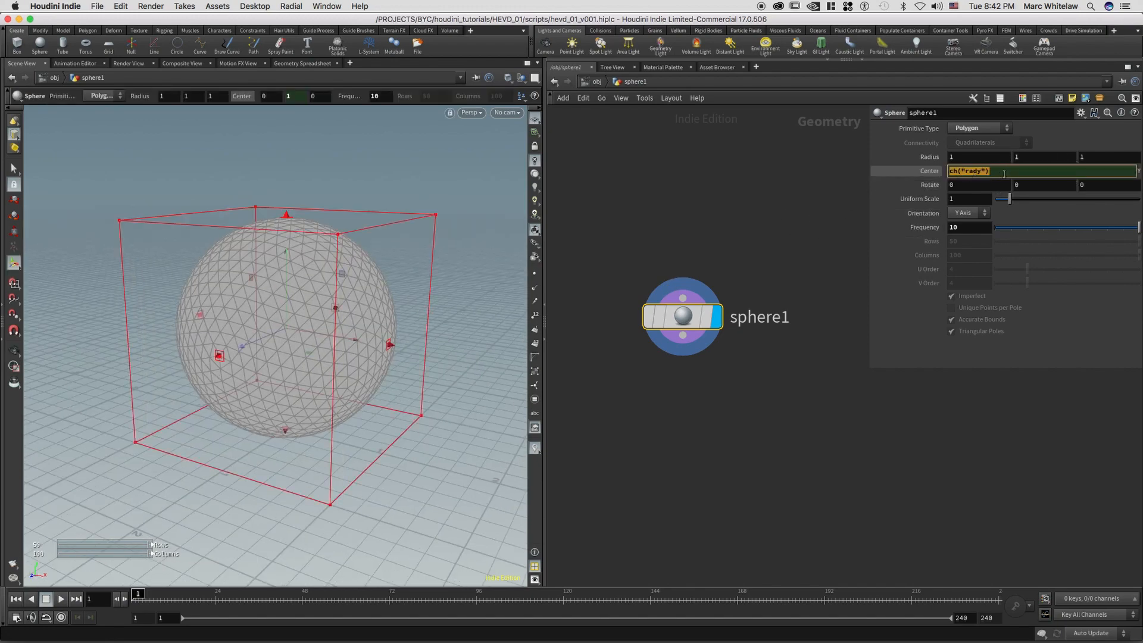
click(744, 249)
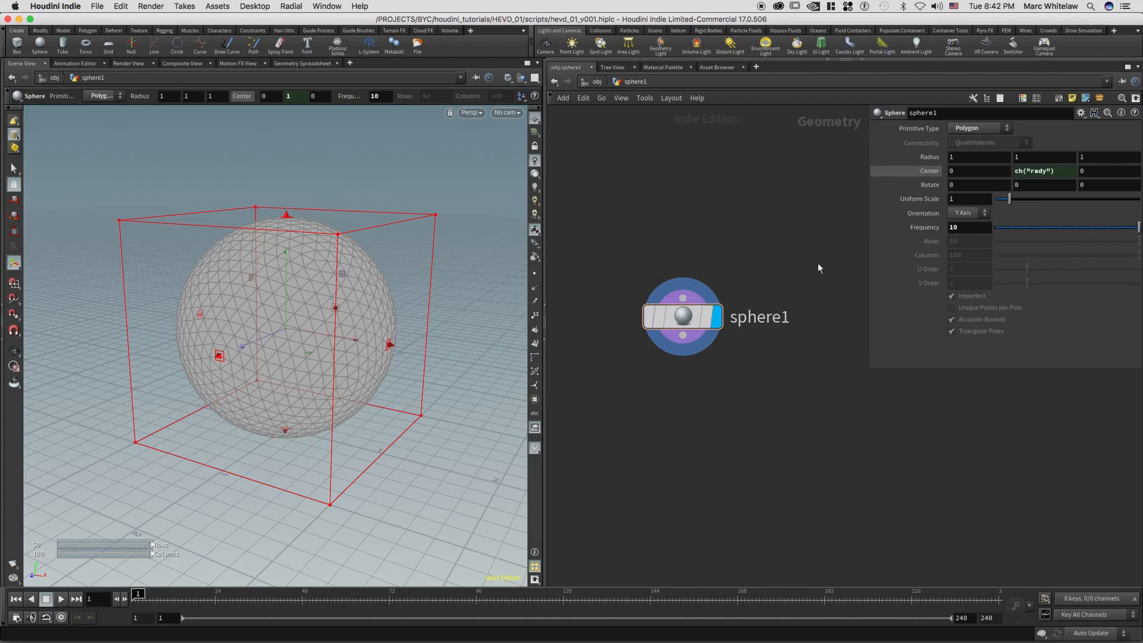
mouse_move(924, 158)
middle_down()
mouse_move(963, 159)
mouse_move(934, 164)
middle_up()
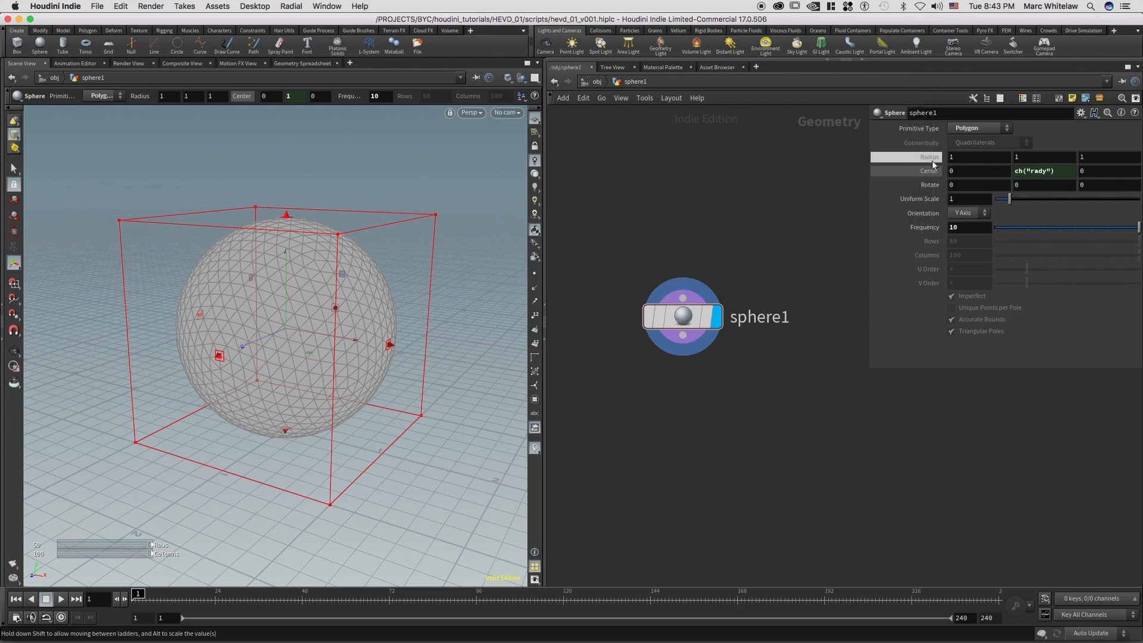
key(Escape)
alt+middle_drag(275, 322, 250, 347)
alt+right_drag(301, 314, 301, 324)
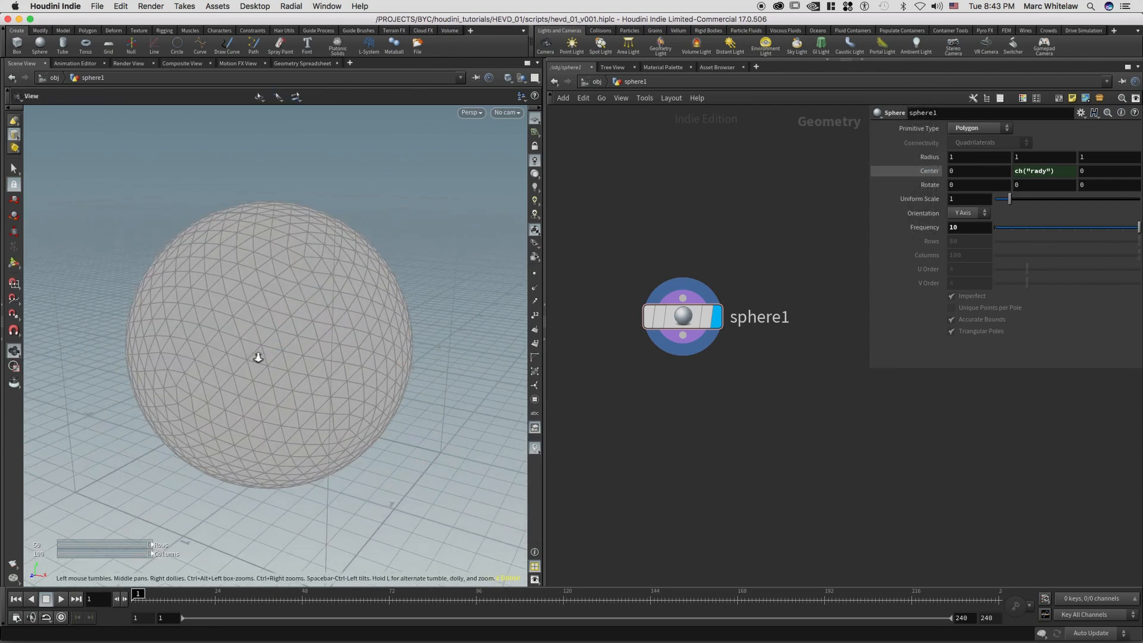
alt+right_drag(256, 353, 290, 337)
alt+drag(290, 337, 286, 344)
alt+middle_drag(282, 426, 295, 417)
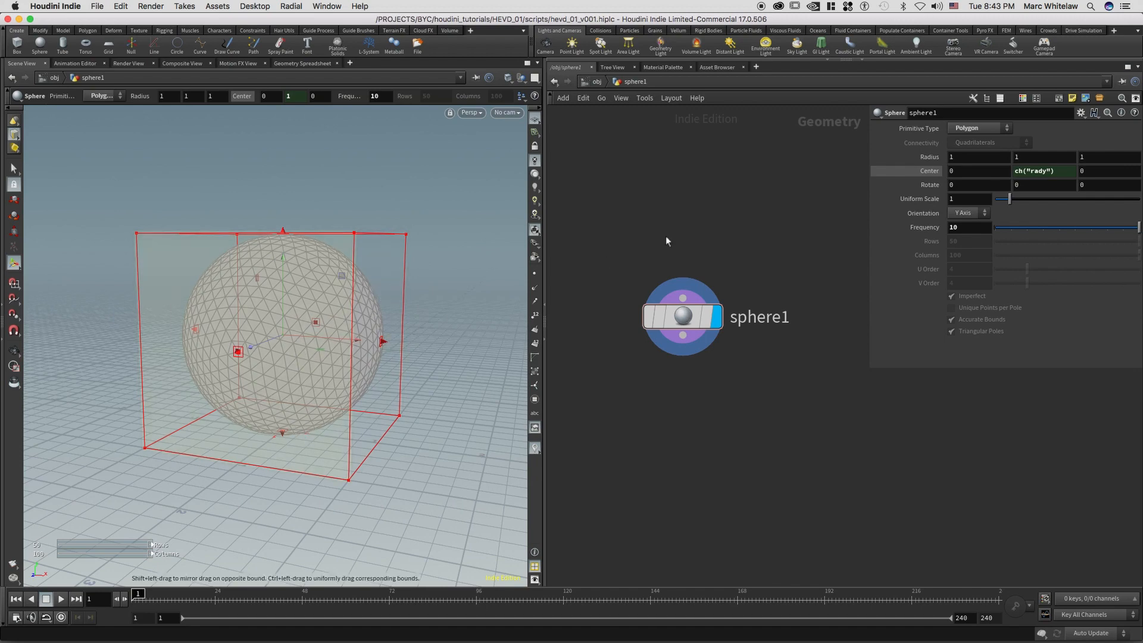
Step: Look over the backdrop and sphere objects at object level, and go back inside the sphere to examine it against the backdrop
drag(717, 242, 626, 376)
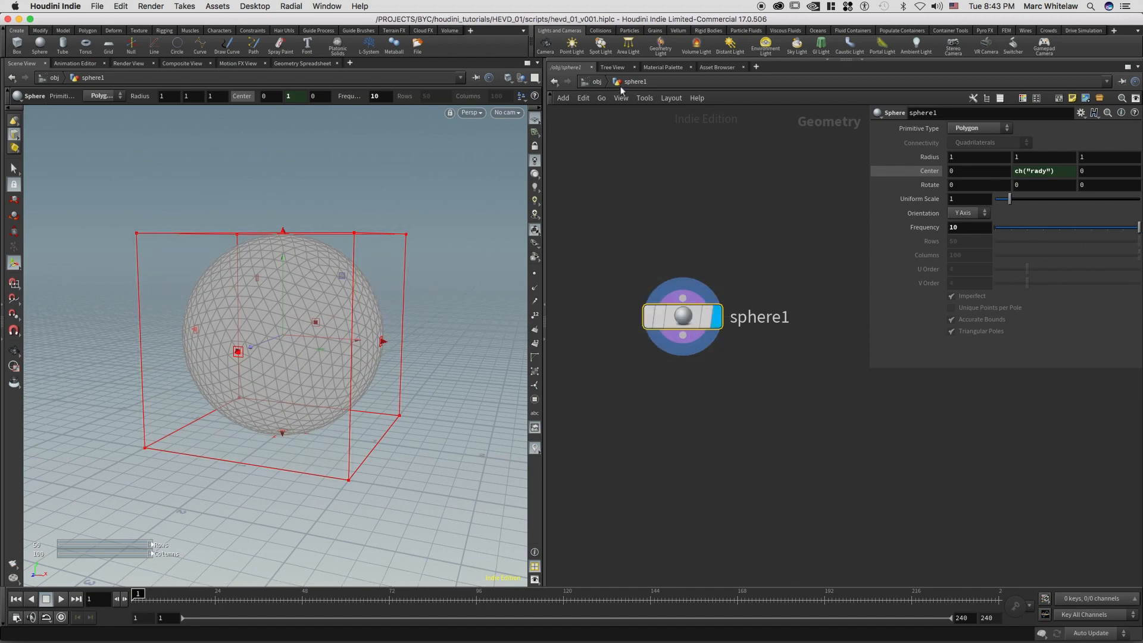
click(597, 83)
click(693, 254)
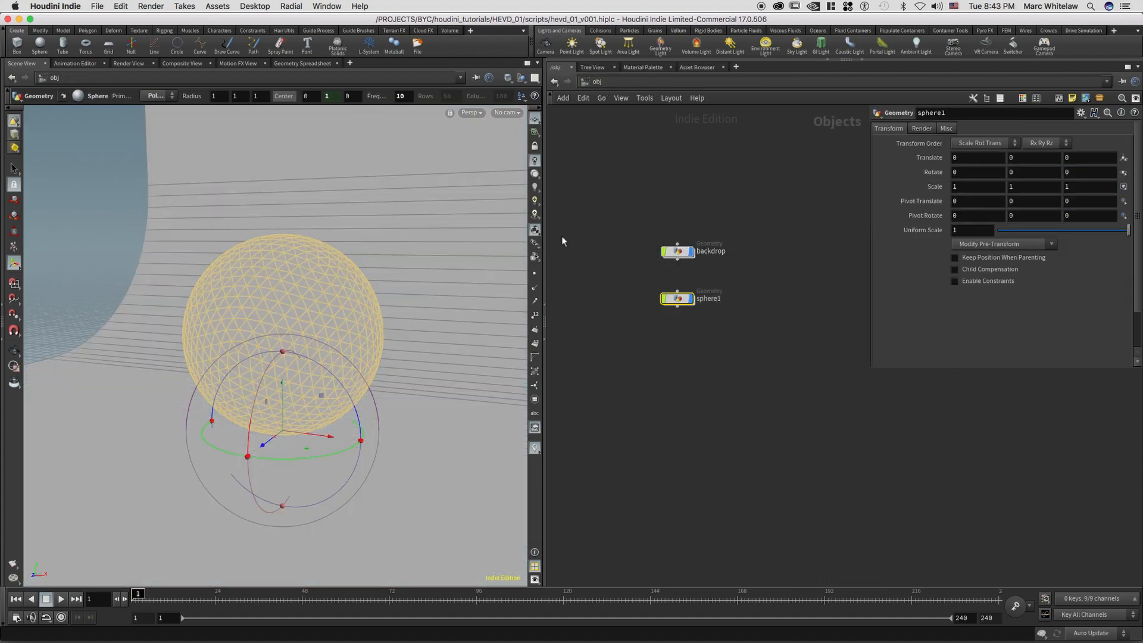
drag(742, 209, 641, 270)
drag(727, 276, 640, 330)
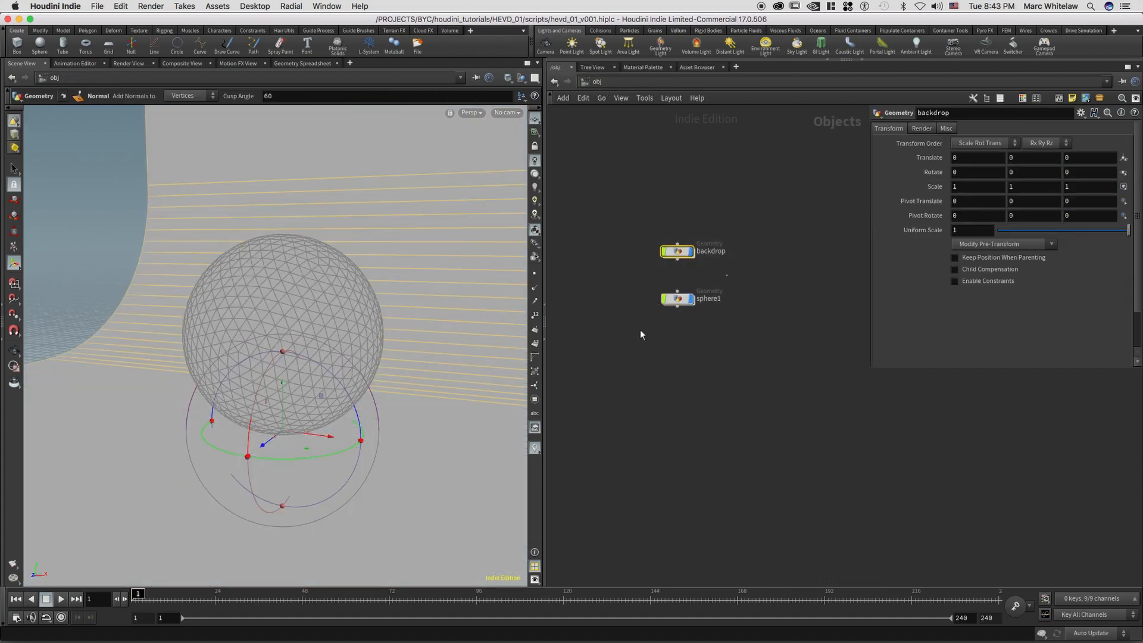
double_click(678, 300)
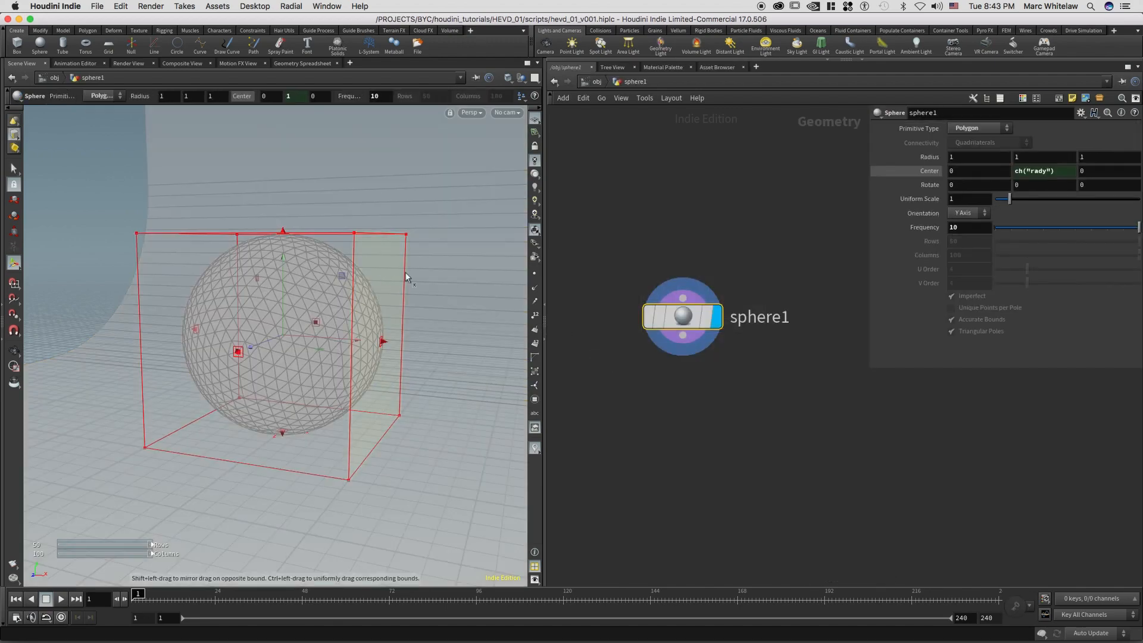
alt+right_drag(382, 275, 322, 324)
alt+drag(322, 323, 375, 354)
alt+right_drag(388, 335, 375, 342)
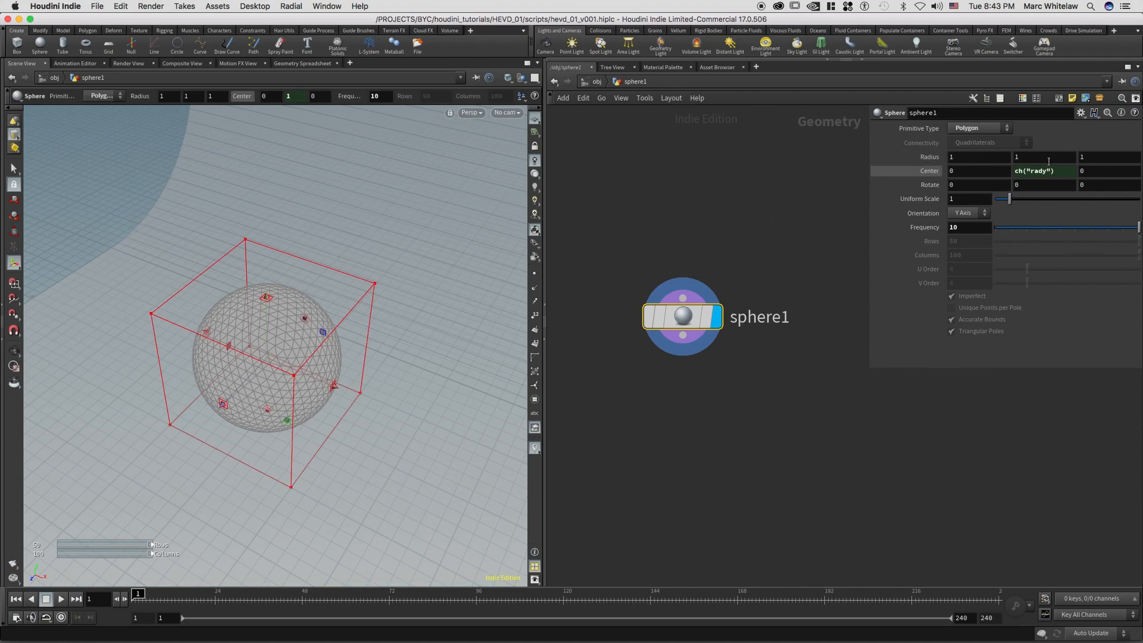
alt+drag(301, 346, 310, 311)
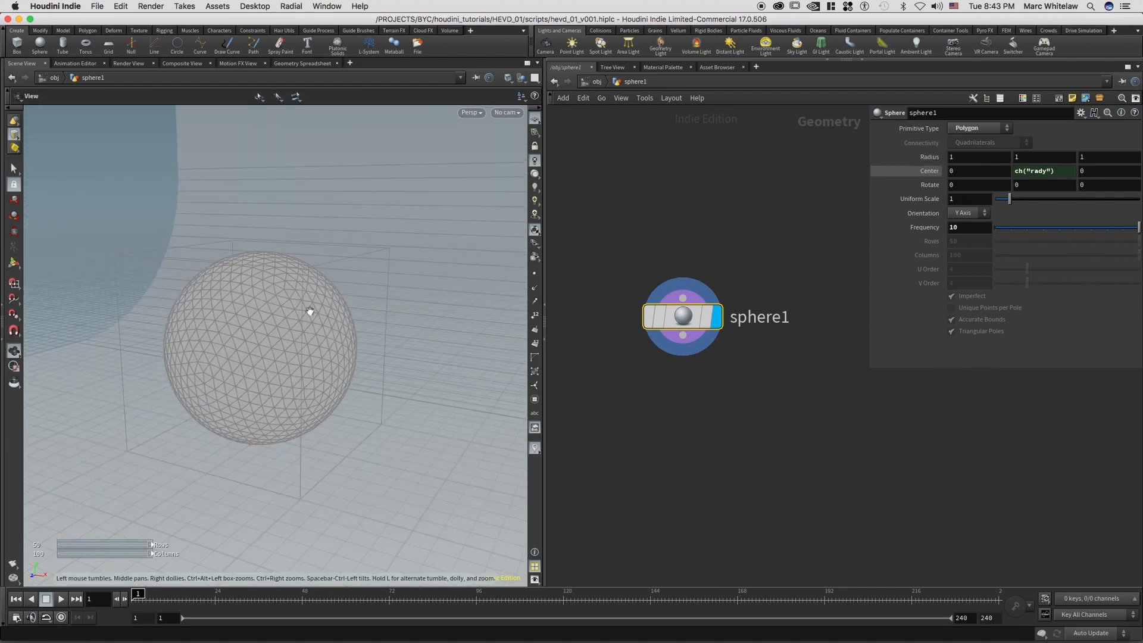
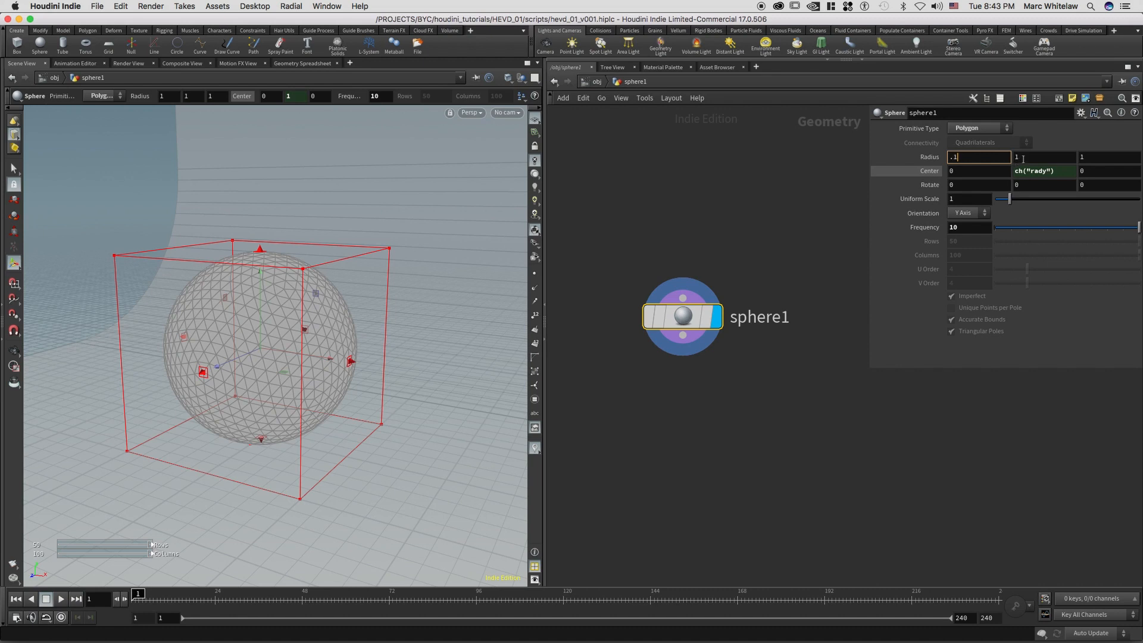
Step: Try a radius of 0.1 on all three axes of the sphere
key(Tab)
text(.1)
key(Tab)
text(.1)
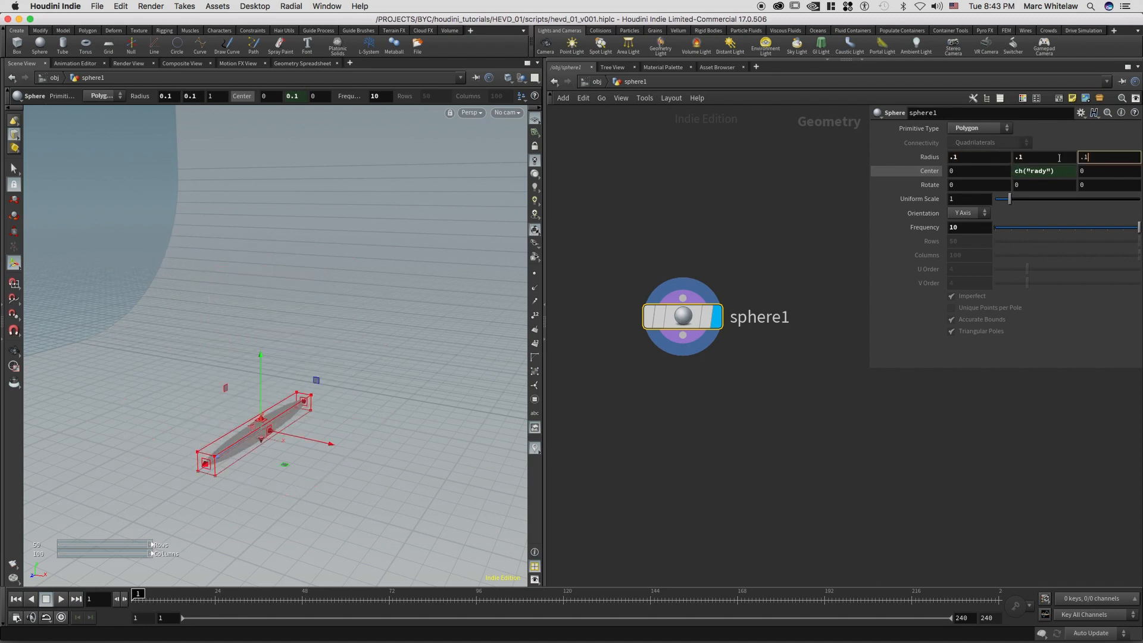
key(Tab)
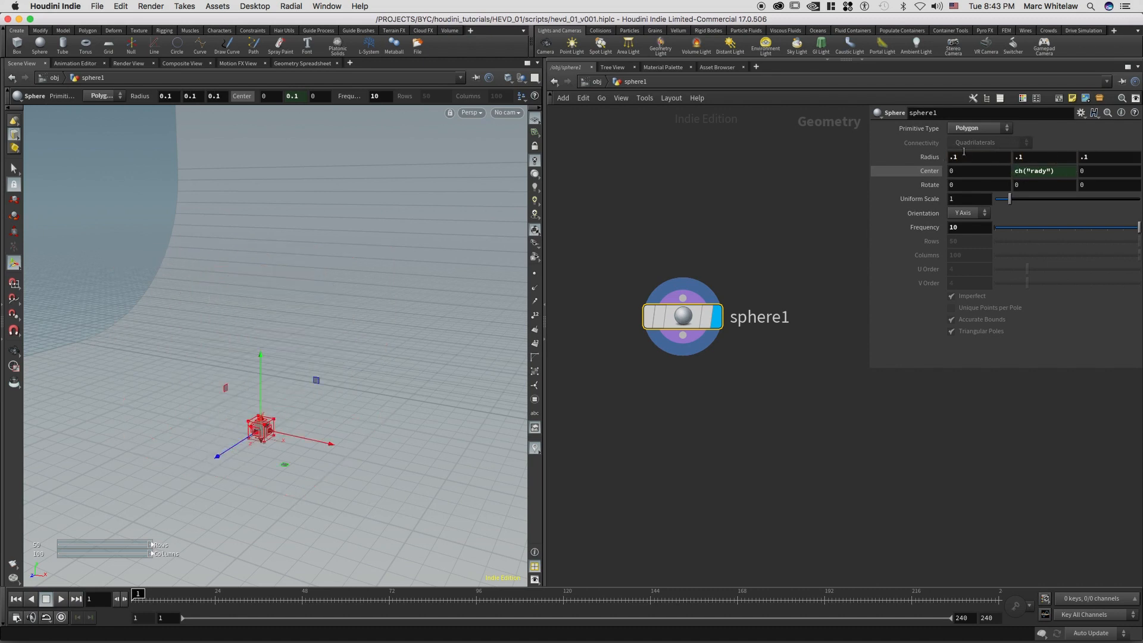
Step: Restore the sphere's radius to 1 on all three axes
click(1028, 159)
text(1)
click(1087, 158)
text(1)
key(Return)
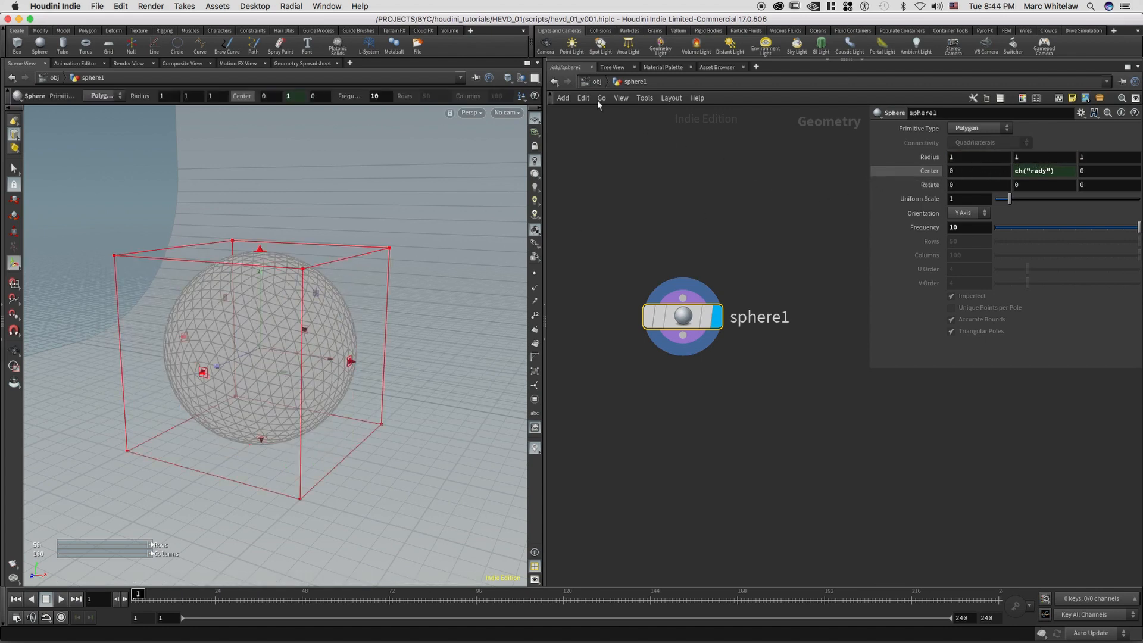
Step: Go inside the backdrop object and set the scale of its transform1 node to 50
click(597, 82)
drag(642, 263, 709, 216)
key(Return)
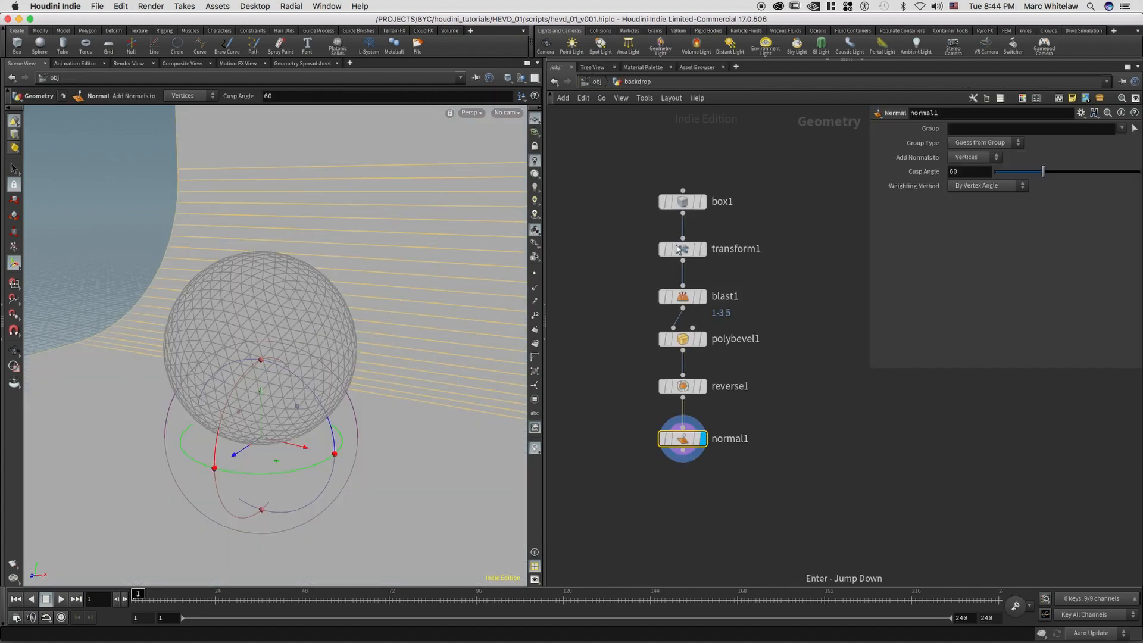
click(671, 258)
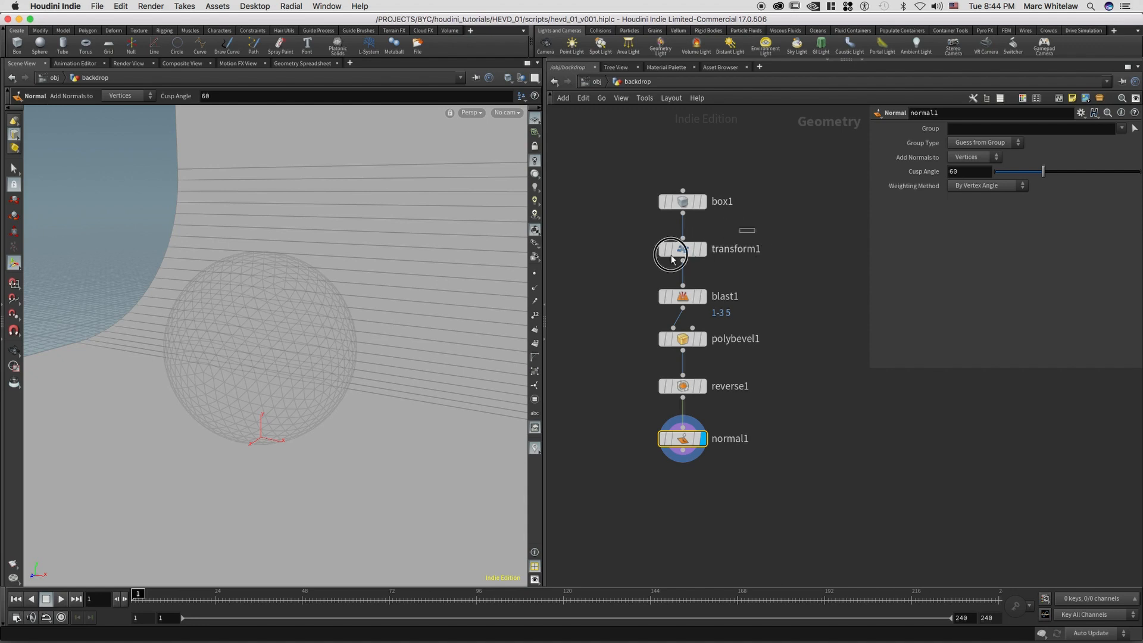
drag(709, 252, 710, 253)
text(50)
key(Return)
Step: Examine the rescaled backdrop around the sphere from several angles and distances
alt+drag(368, 242, 368, 243)
alt+right_drag(368, 243, 209, 312)
alt+drag(355, 291, 359, 309)
alt+middle_drag(360, 308, 247, 306)
alt+right_drag(248, 306, 284, 303)
alt+middle_drag(284, 303, 306, 310)
alt+drag(315, 295, 316, 280)
Step: Return to the object level, frame the sphere in front of the backdrop, and save the scene file
click(598, 83)
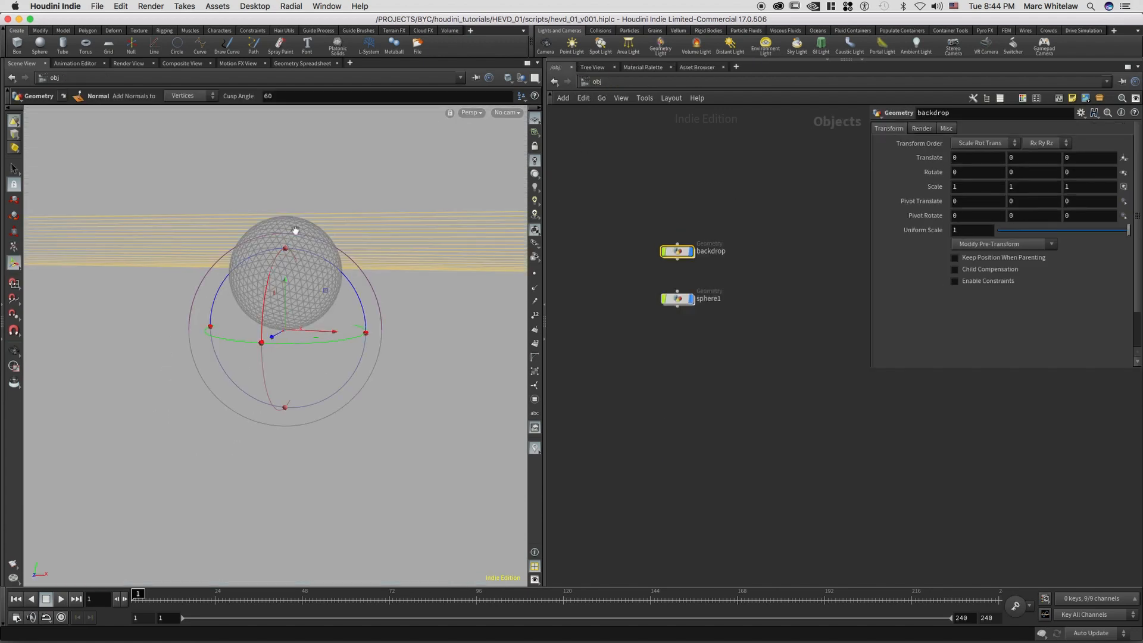
alt+middle_drag(281, 309, 247, 345)
mouse_move(294, 321)
alt+right_down()
mouse_move(303, 313)
mouse_move(286, 309)
alt+right_up()
alt+middle_drag(300, 321, 284, 311)
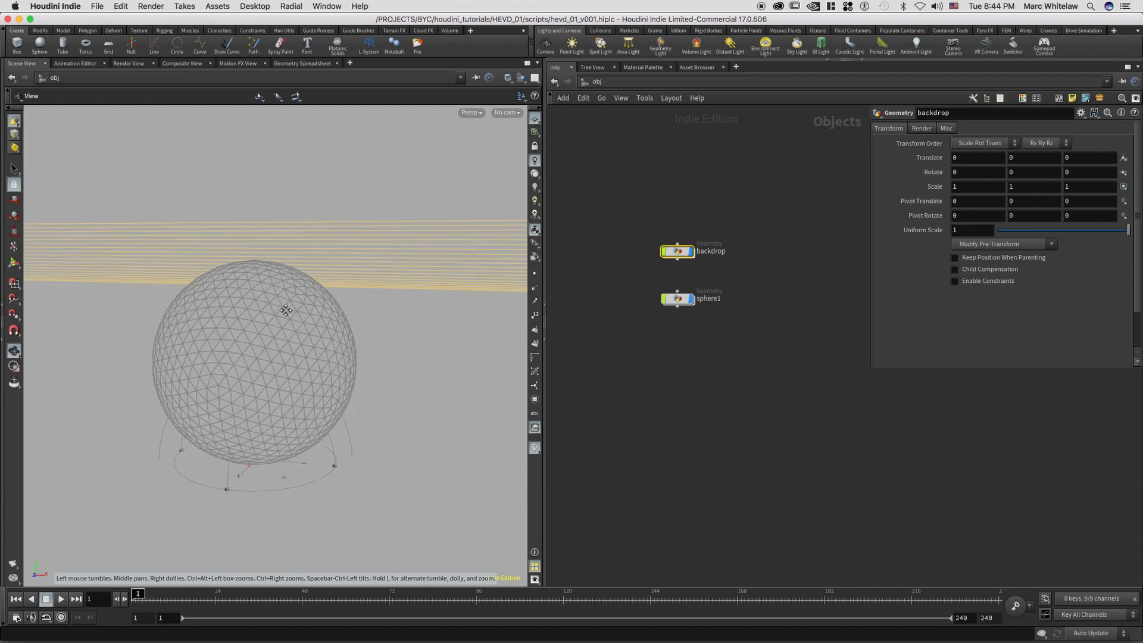
click(97, 6)
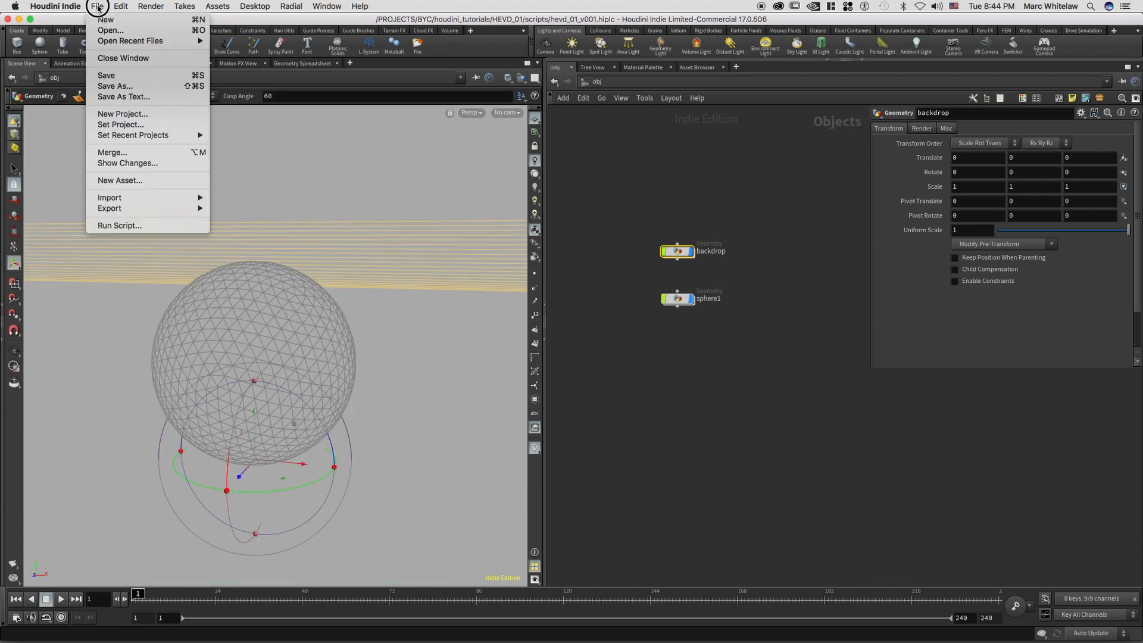
click(114, 75)
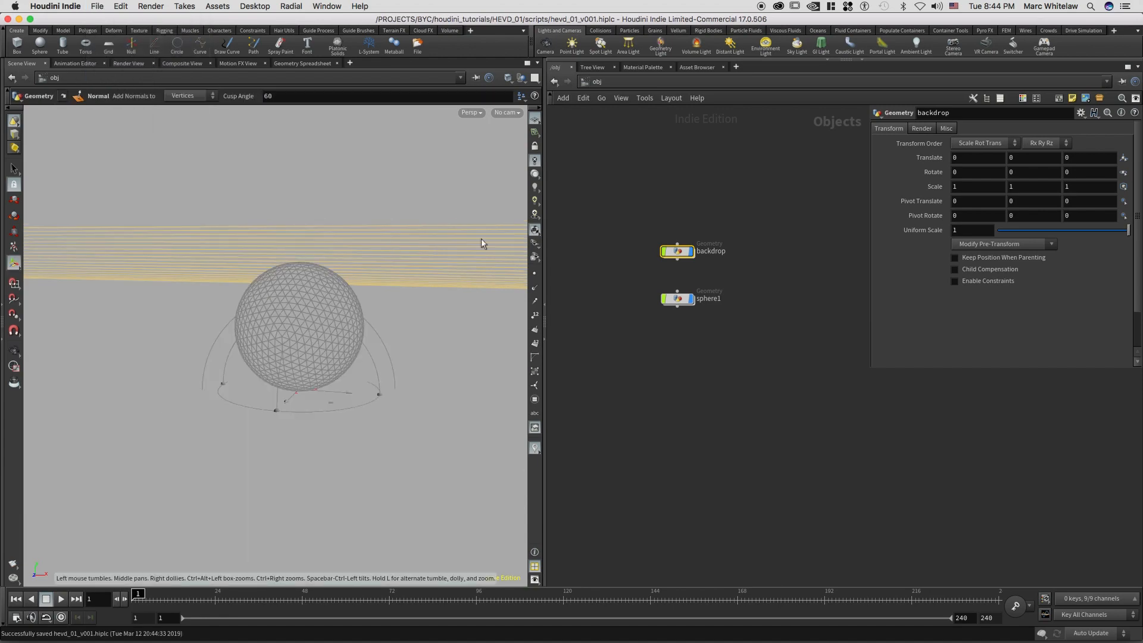
Step: Select the sphere and backdrop objects in turn to examine how each one sits in the scene
click(712, 290)
click(668, 250)
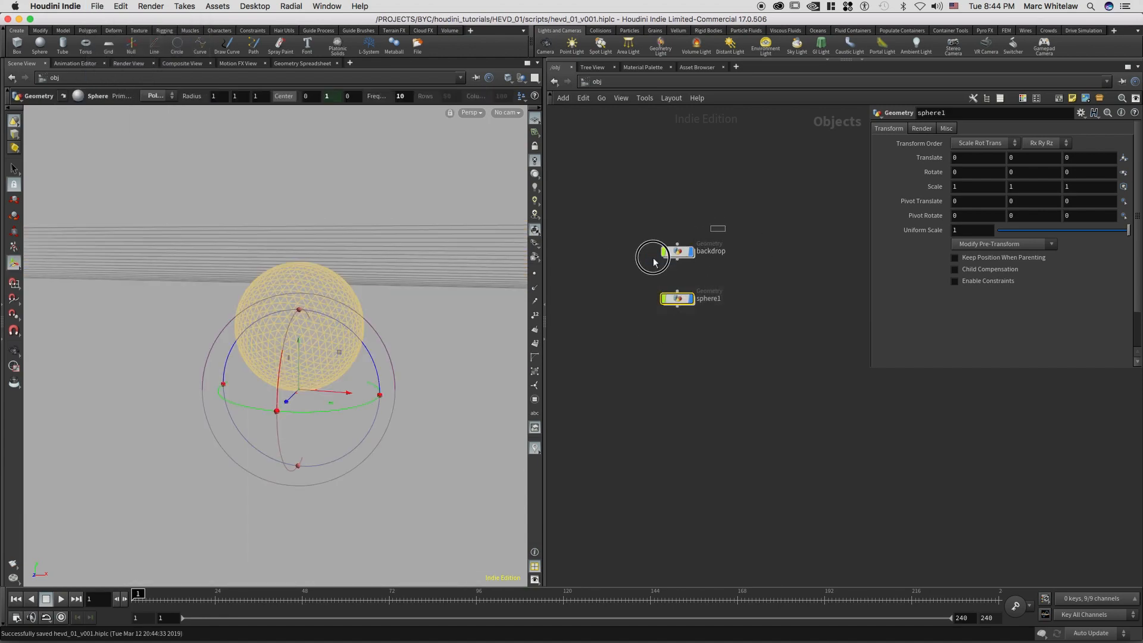
drag(625, 277, 633, 270)
alt+drag(349, 302, 352, 325)
alt+middle_drag(360, 314, 350, 315)
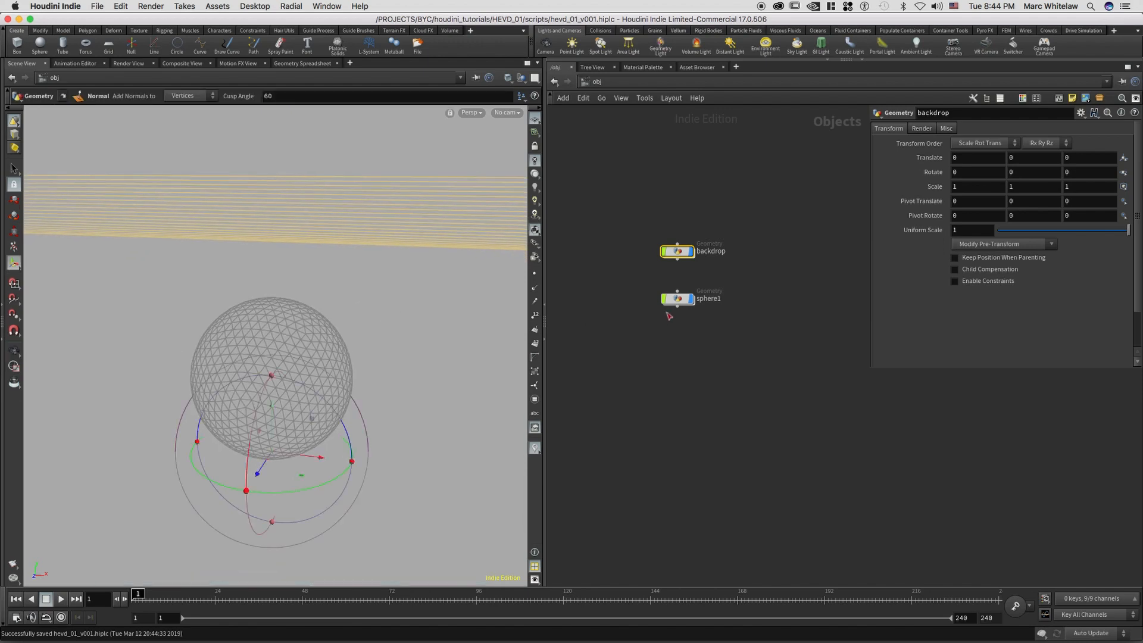
click(695, 298)
drag(672, 315, 674, 324)
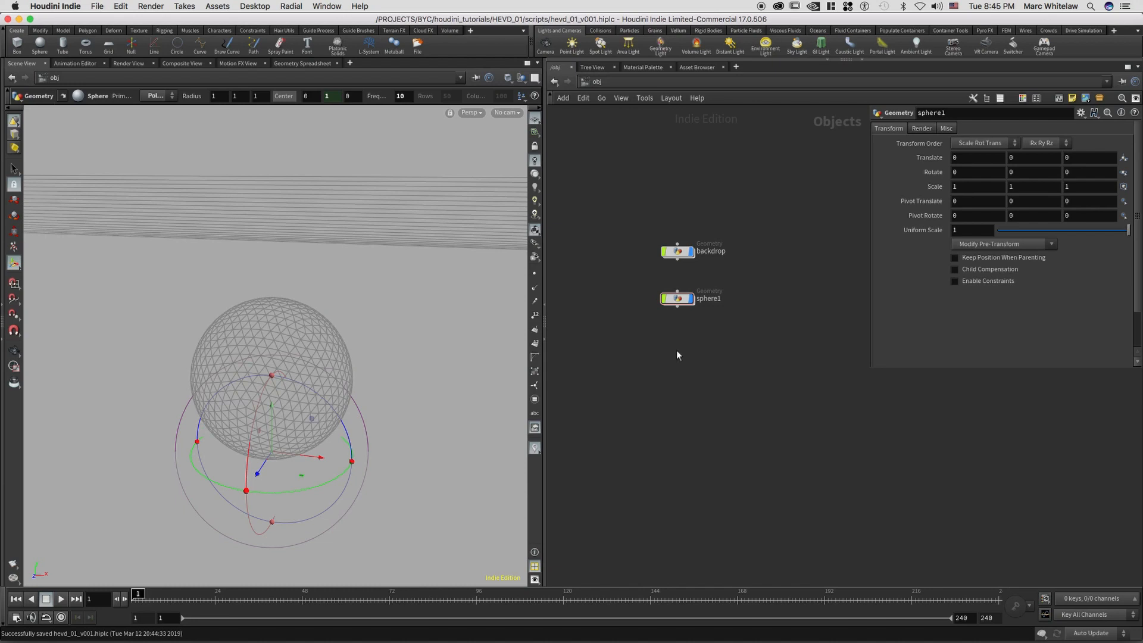
Step: Add a Geometry object below sphere1 in the object network and go inside it
key(Tab)
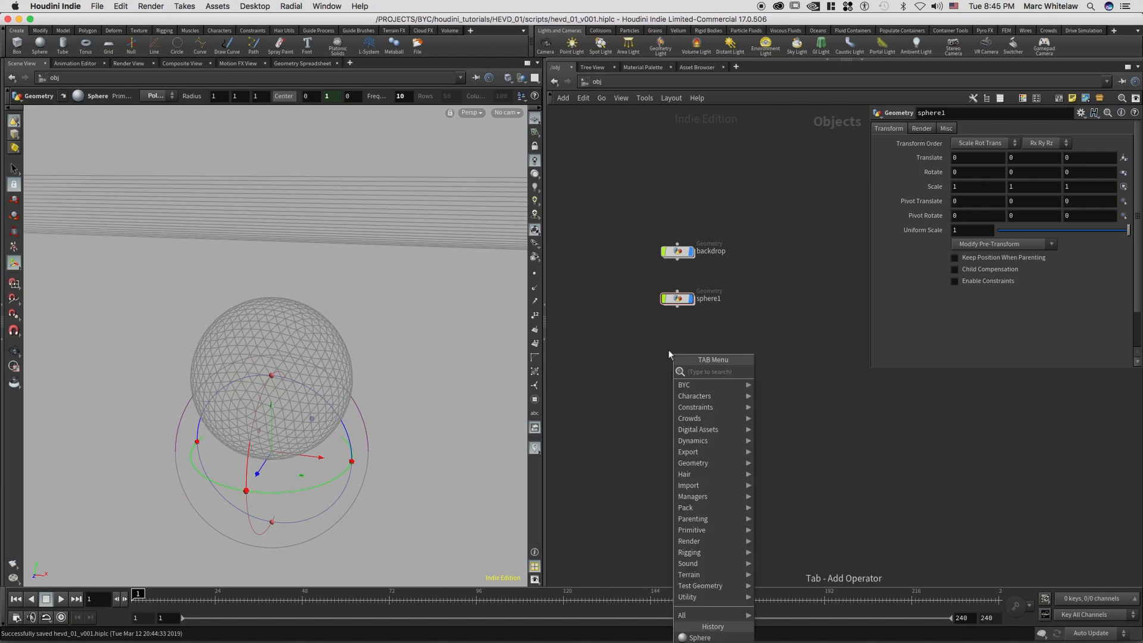
text(geo)
key(Return)
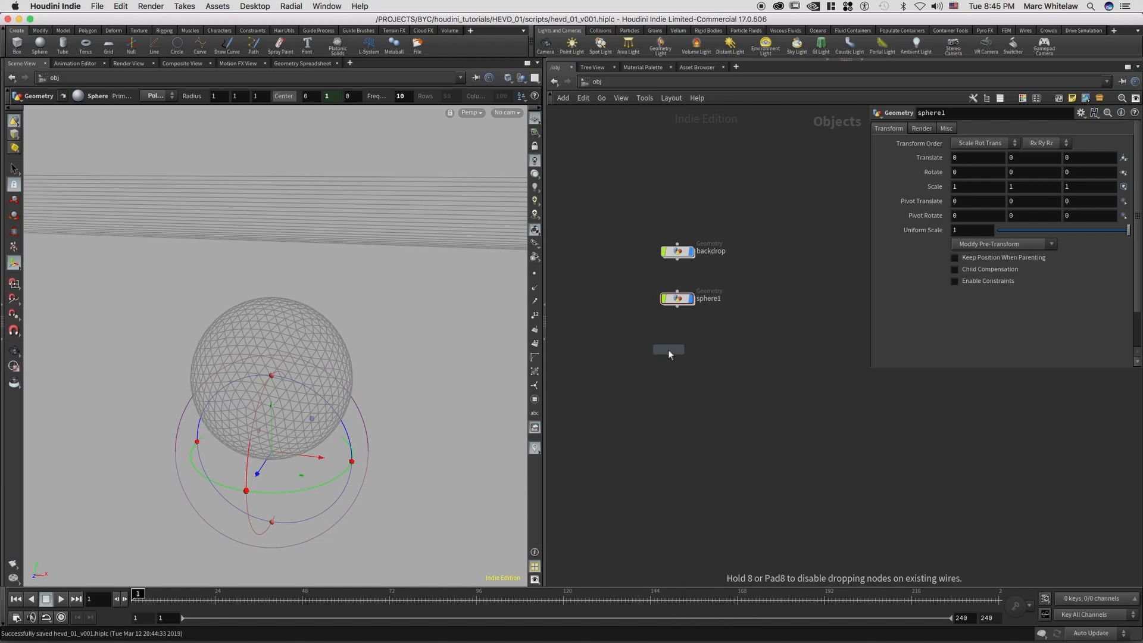
click(678, 344)
key(Return)
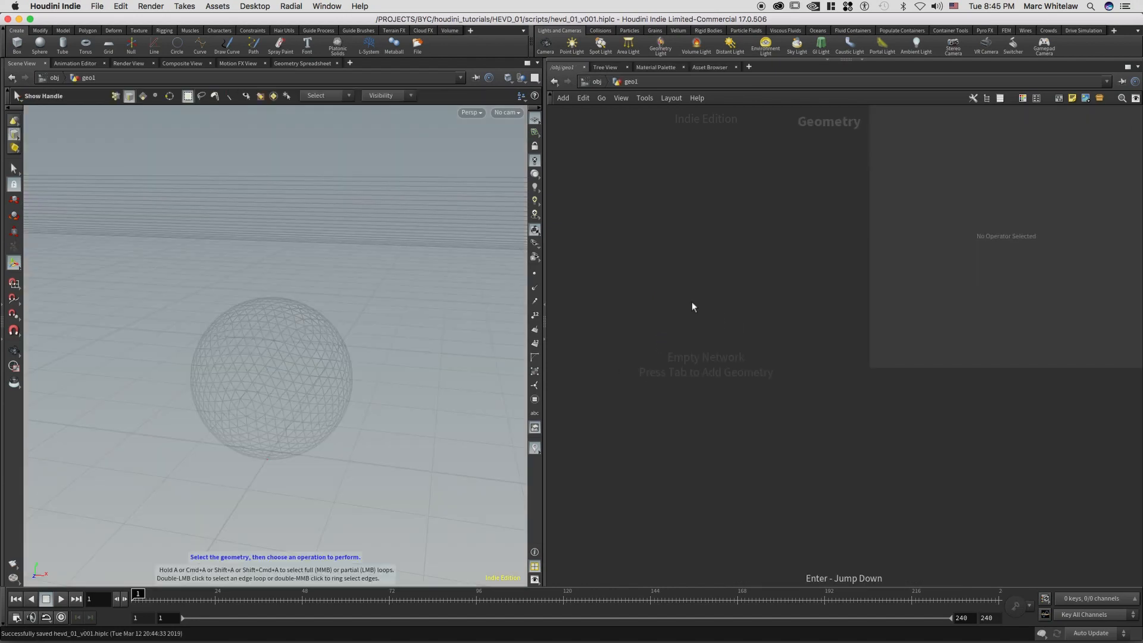
Step: Add a Platonic Solids node to the empty geometry network
key(Tab)
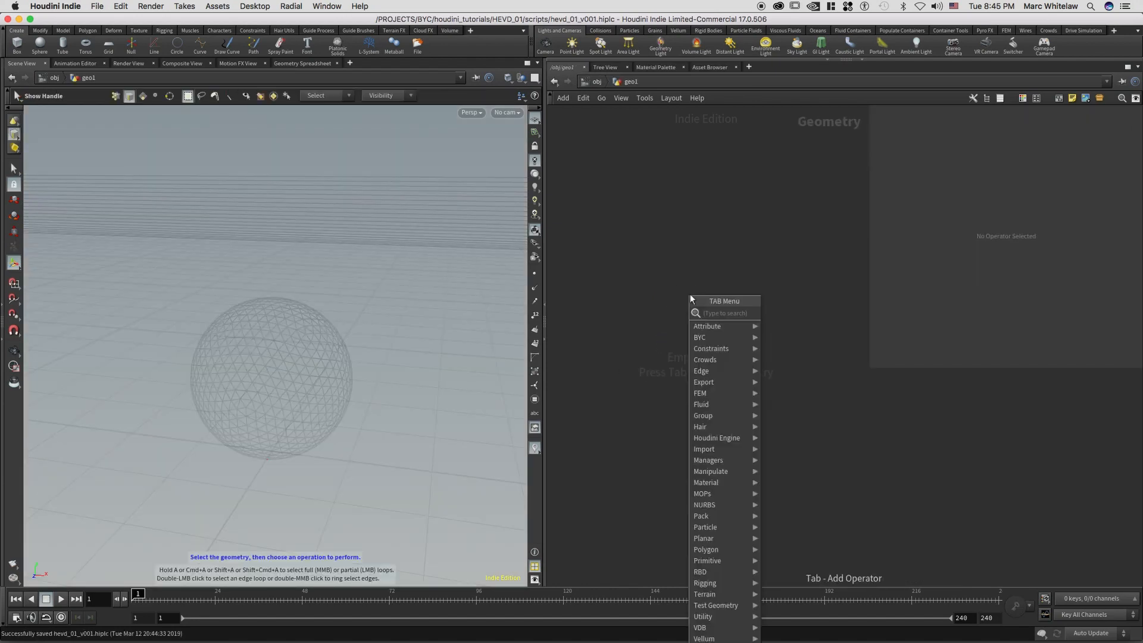
text(p)
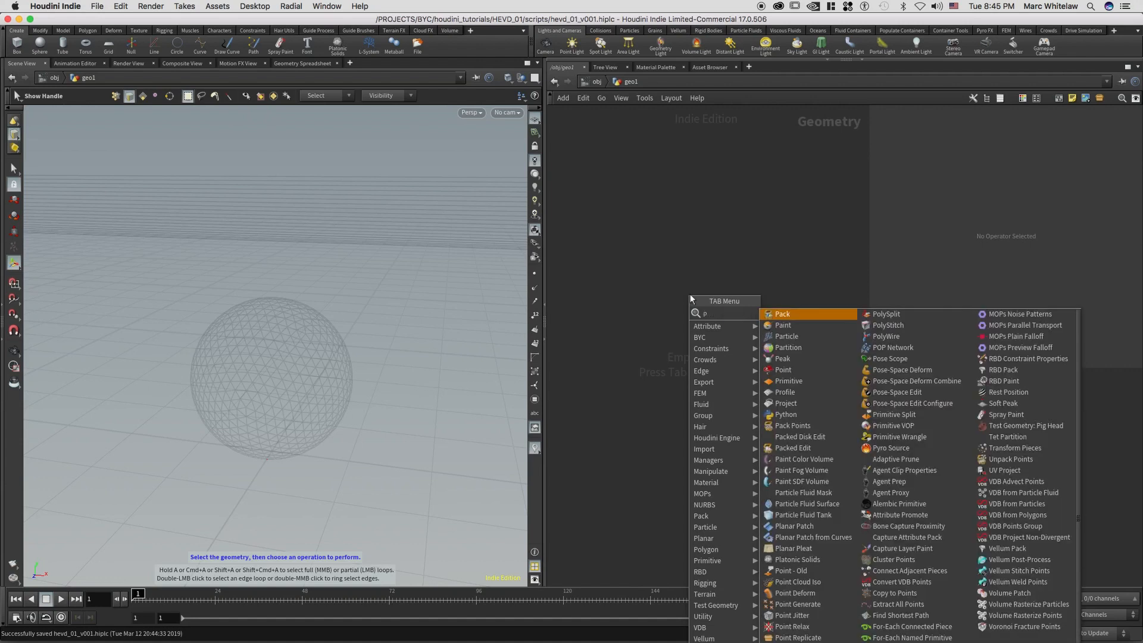
text(lato)
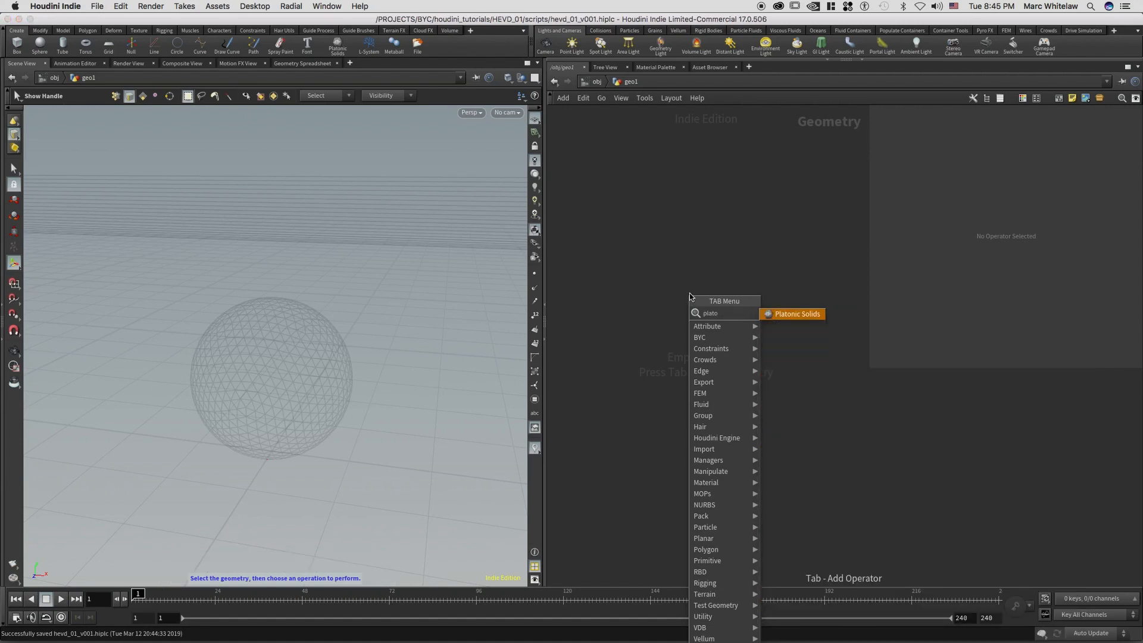
key(Return)
click(690, 295)
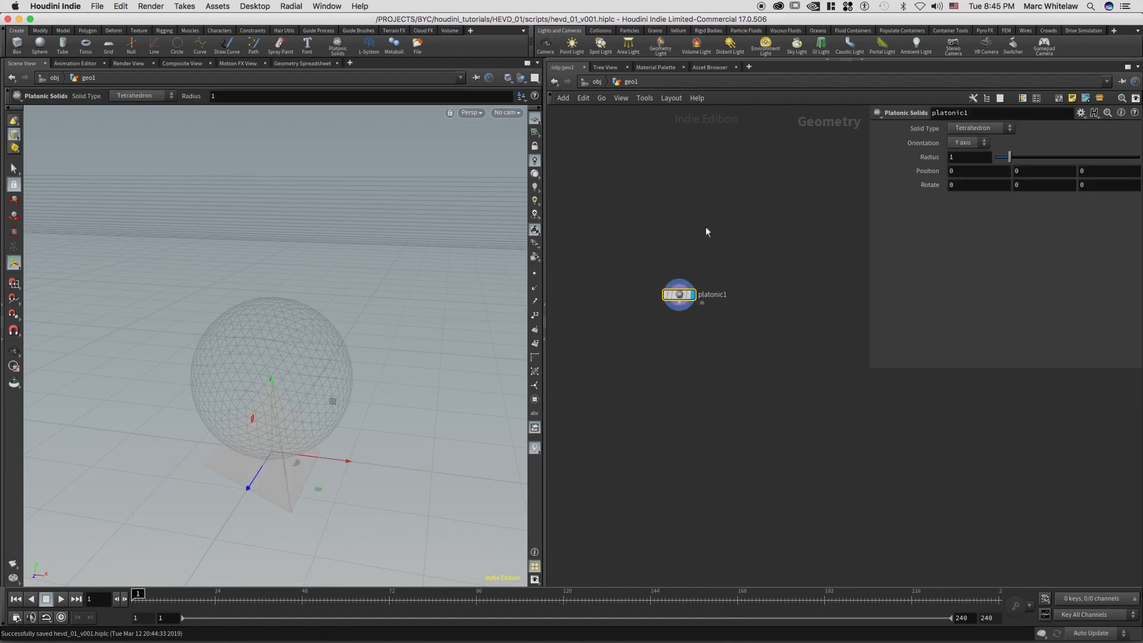
Step: Try showing all objects around the tetrahedron, and set the viewport to hide other objects
alt+right_drag(278, 442, 309, 412)
alt+drag(315, 397, 317, 393)
alt+right_drag(340, 361, 295, 381)
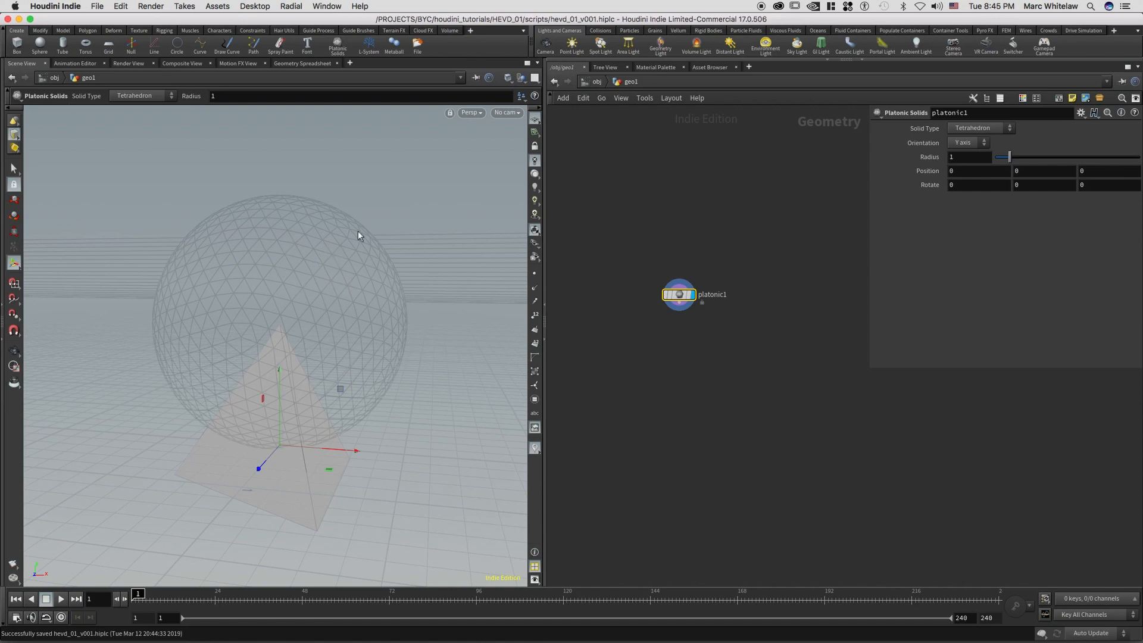
click(522, 78)
click(525, 91)
click(519, 76)
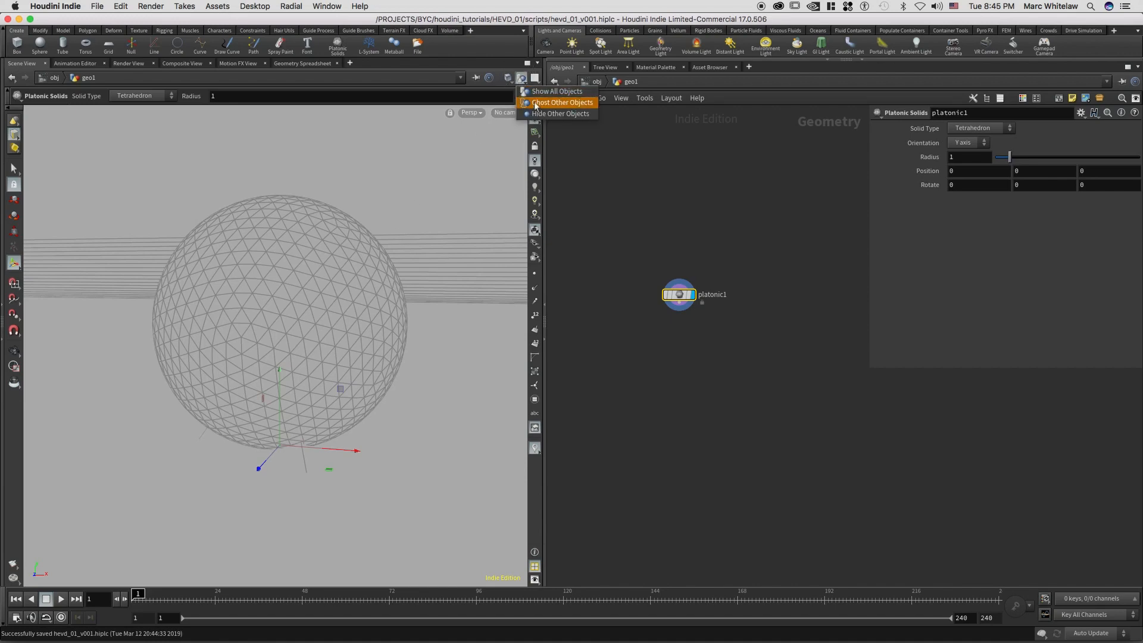
click(544, 115)
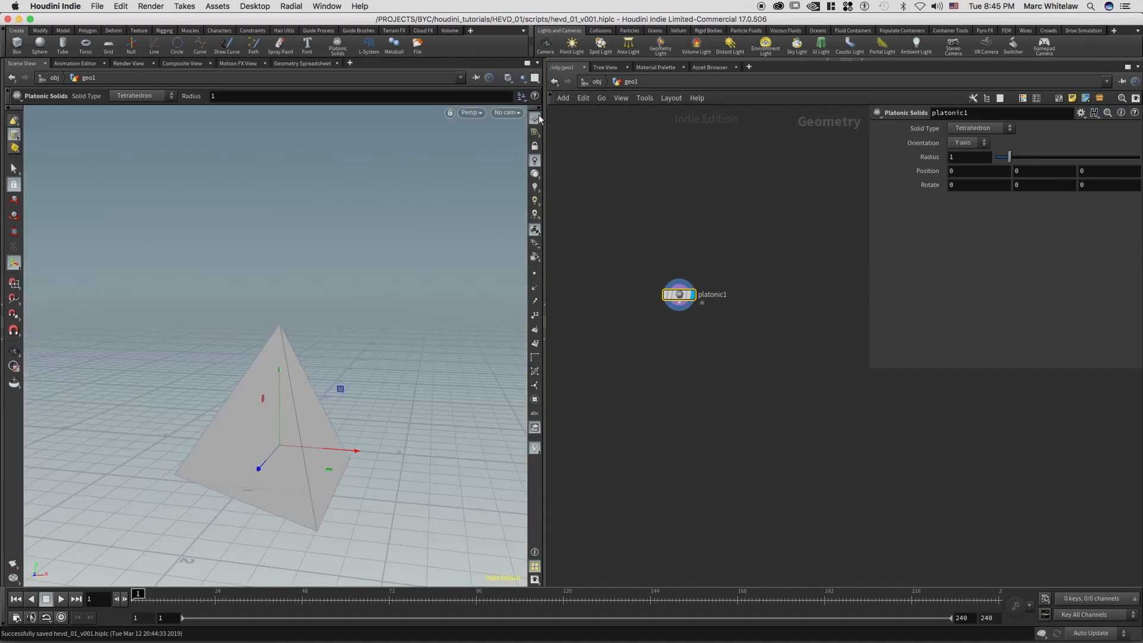
alt+middle_drag(327, 341, 329, 322)
Step: Try the Cube, Octahedron and Icosahedron solid types on the platonic1 node
drag(727, 267, 639, 325)
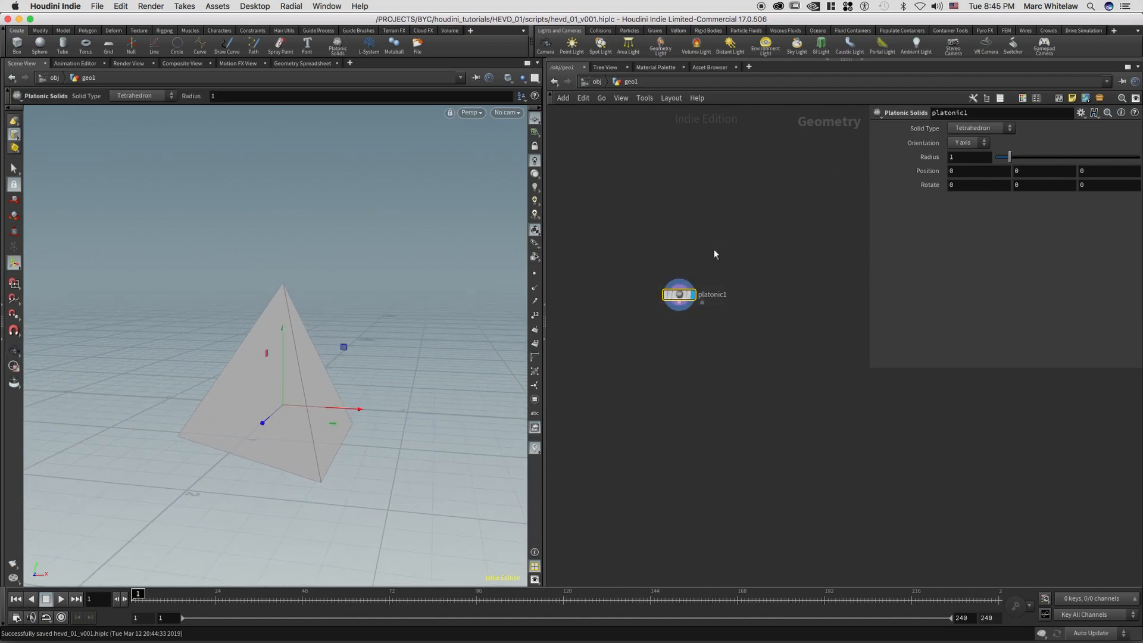
drag(718, 259, 636, 327)
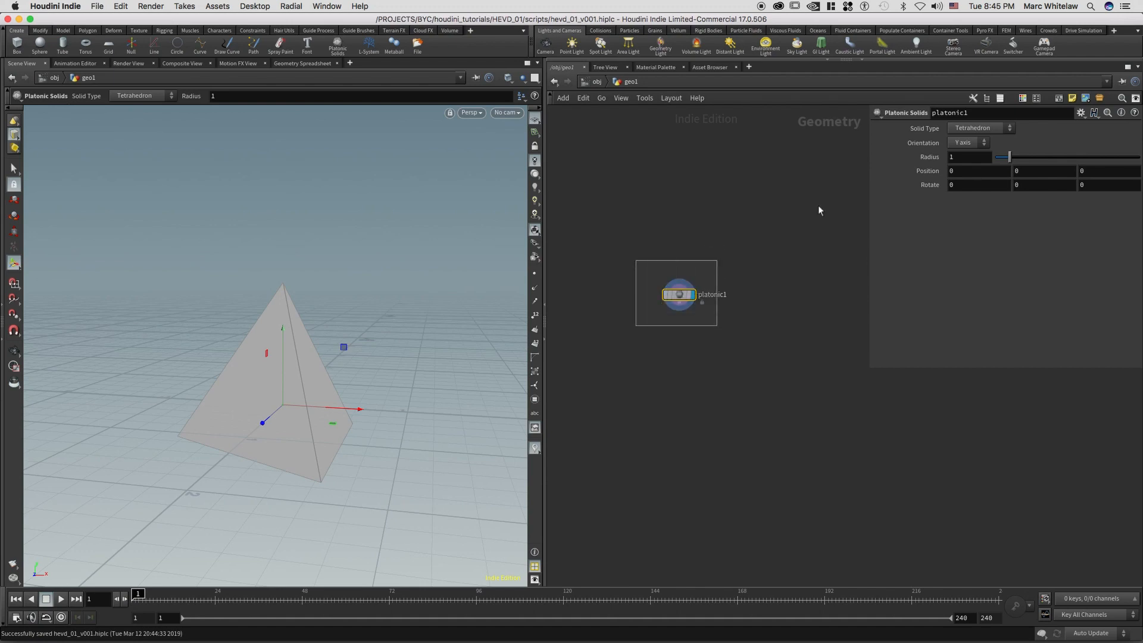
click(971, 129)
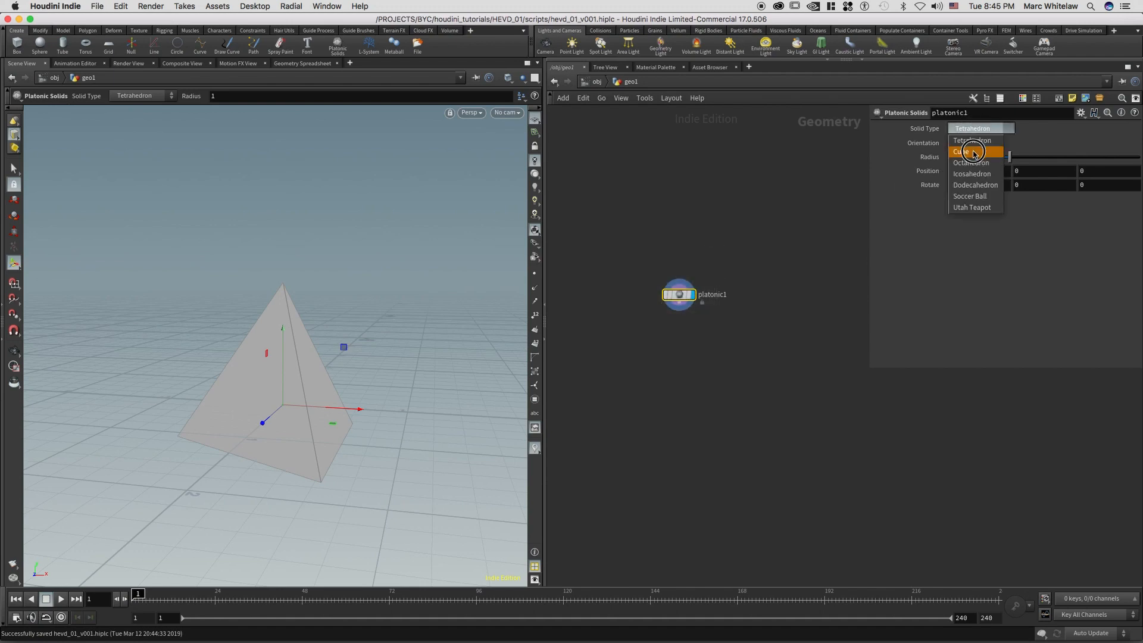
click(973, 152)
click(980, 127)
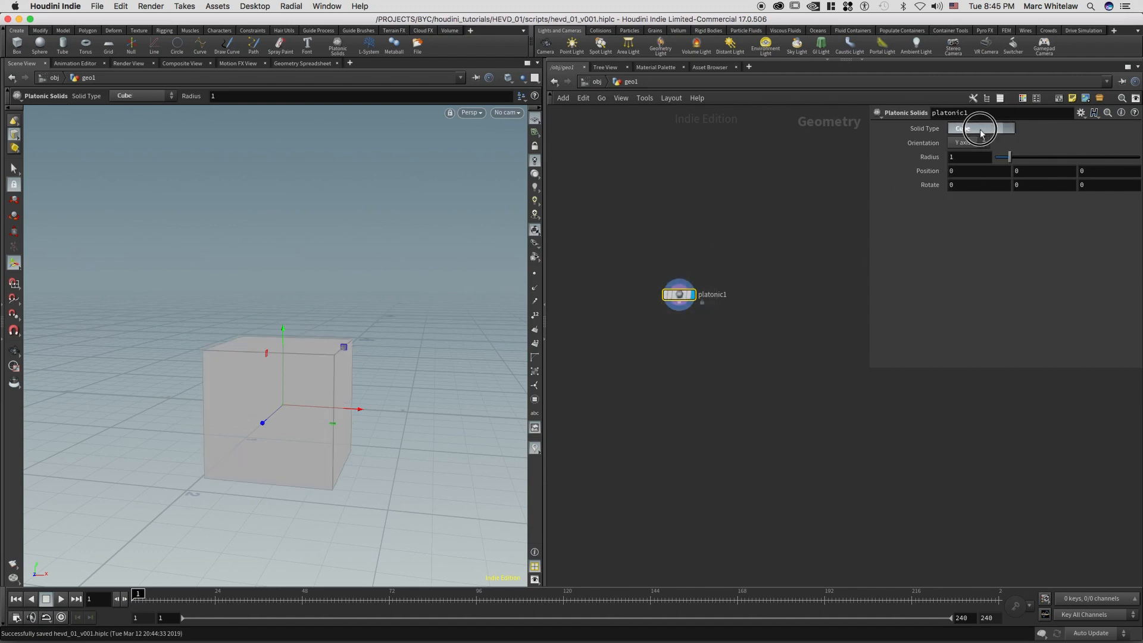
click(972, 163)
click(976, 128)
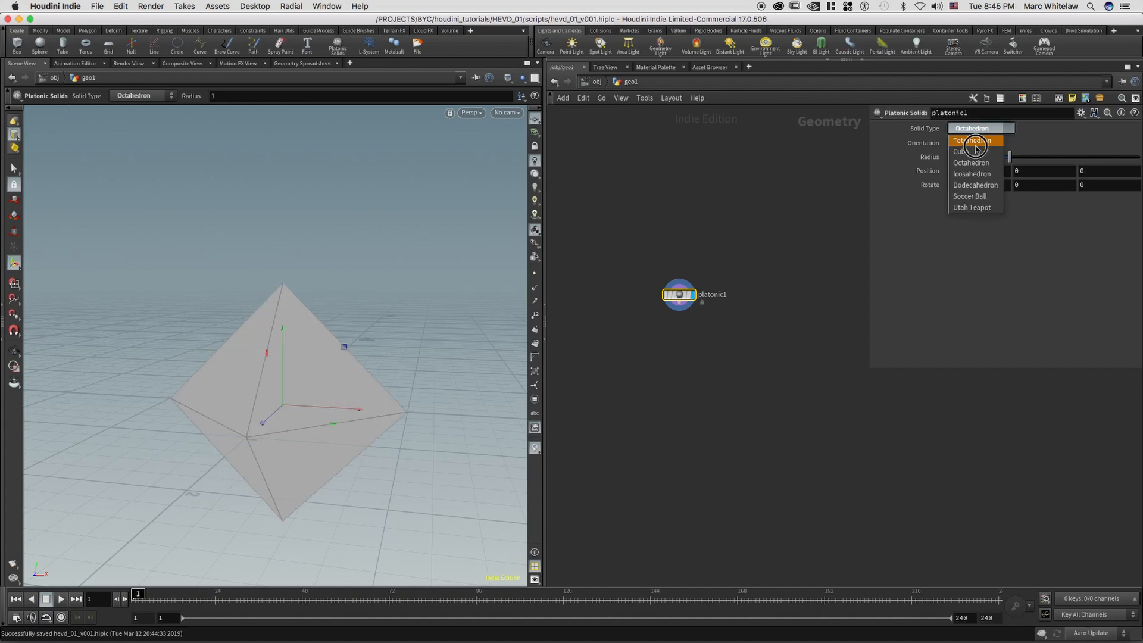
click(974, 176)
Step: Set the platonic1 node's solid type to Dodecahedron and view the solid from different angles
click(976, 128)
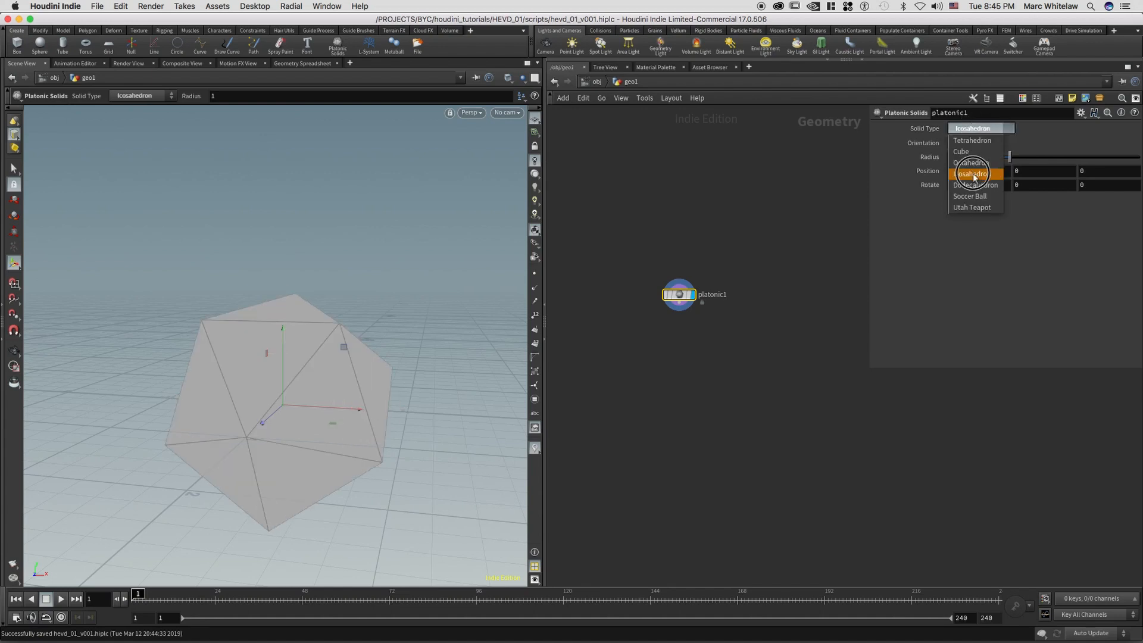
click(975, 185)
key(Escape)
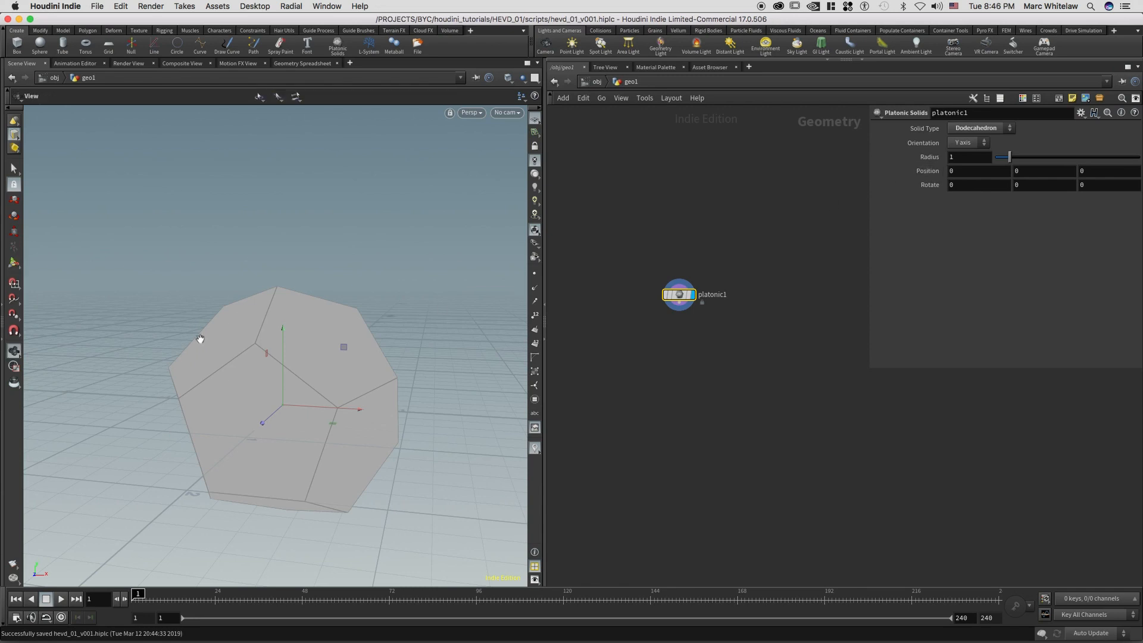
scroll(212, 340, down, 4)
drag(223, 348, 248, 350)
middle_drag(253, 309, 258, 291)
right_drag(260, 347, 306, 296)
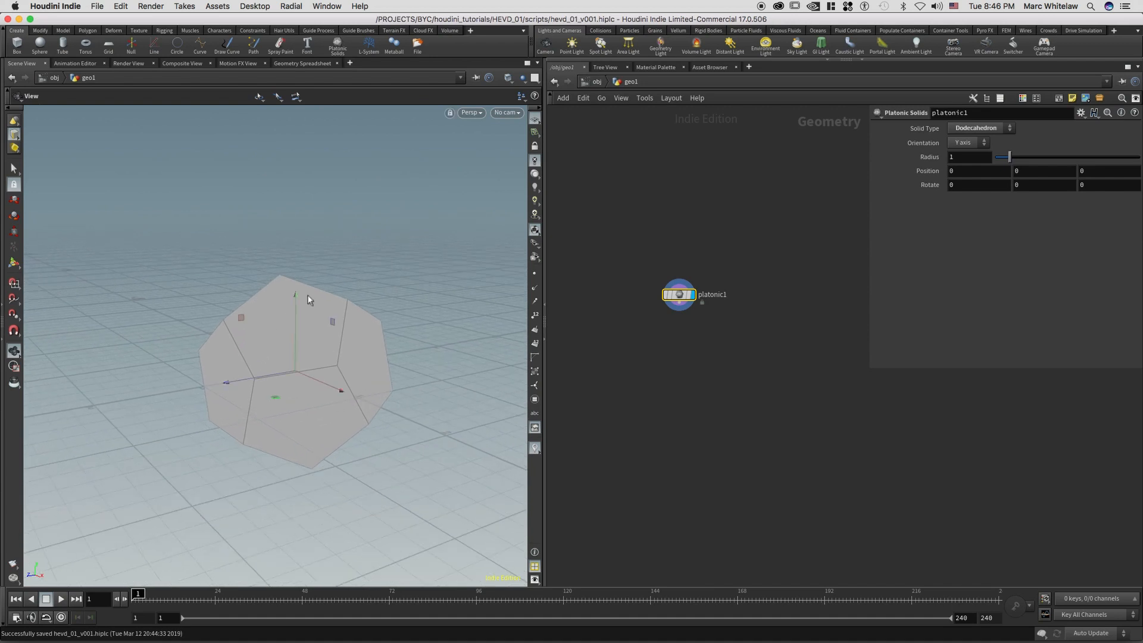
Step: Try the Icosahedron solid type, view it from other angles, and return platonic1 to Dodecahedron
click(974, 135)
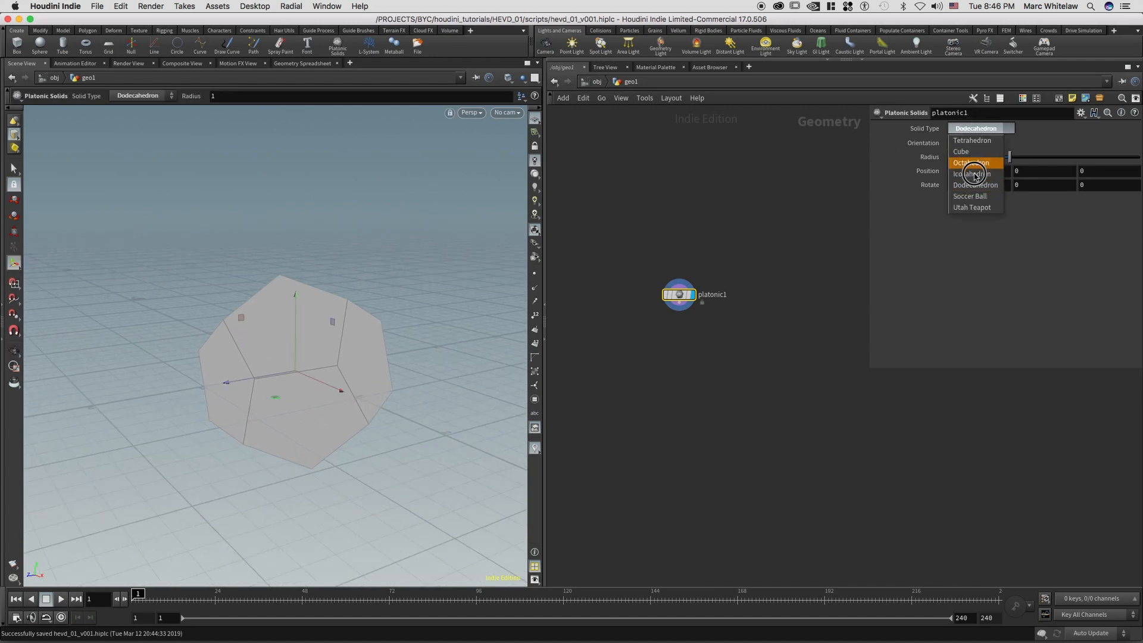
click(972, 158)
right_drag(306, 309, 284, 329)
drag(345, 321, 469, 316)
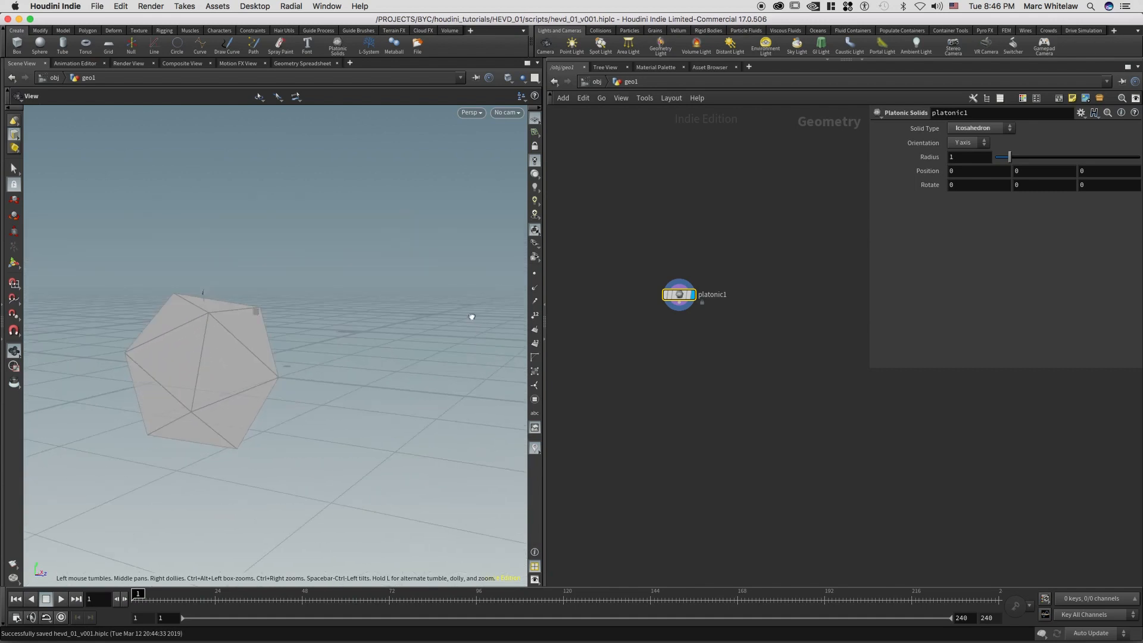
key(Return)
click(974, 128)
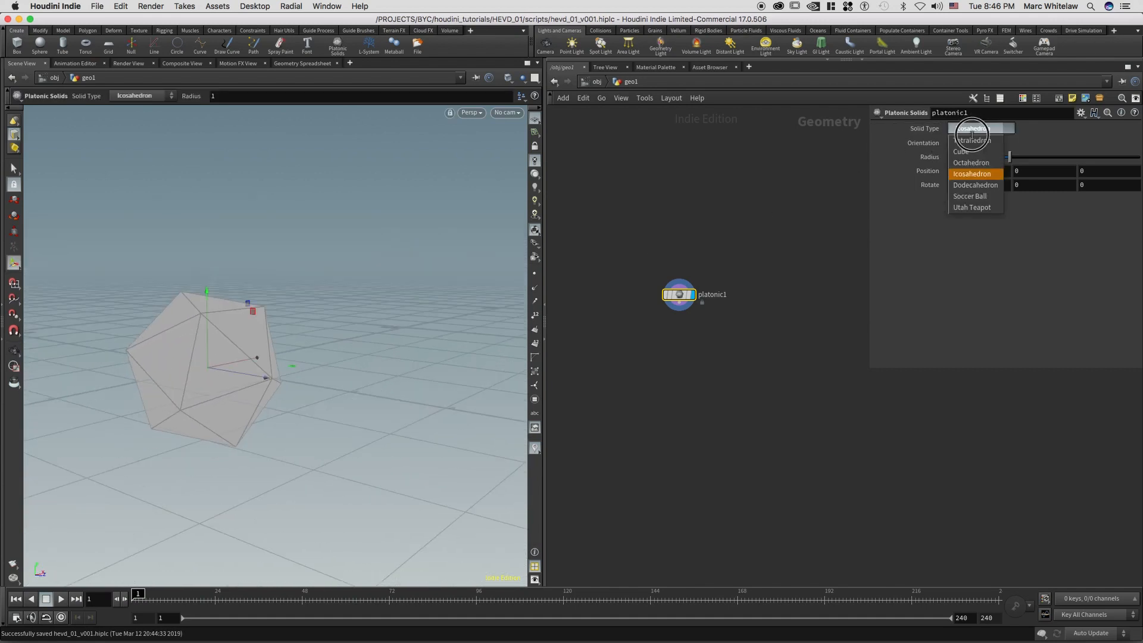
click(970, 180)
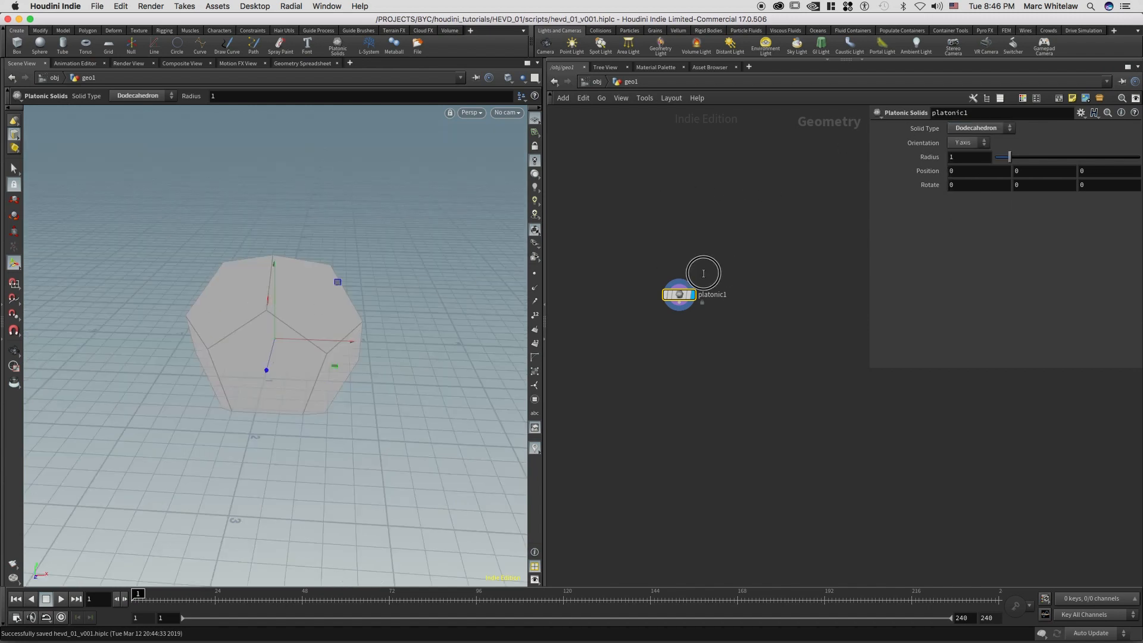
Step: Copy the platonic1 node from geo1 and paste it beside the sphere node inside the sphere1 object
drag(703, 273, 625, 309)
drag(731, 248, 611, 337)
key(super+c)
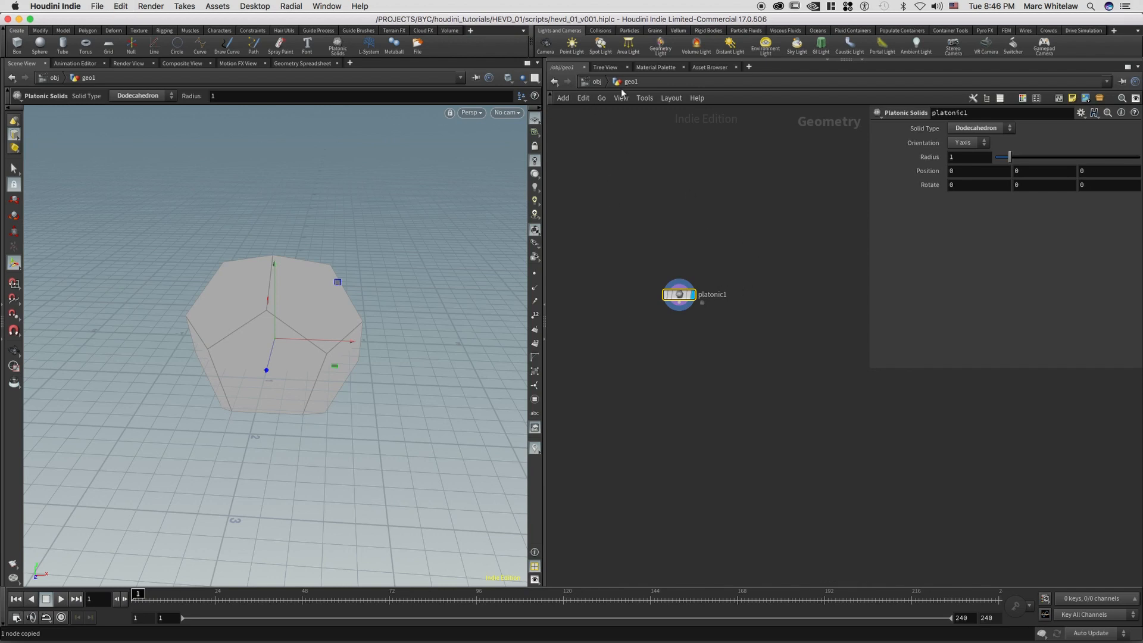
click(595, 81)
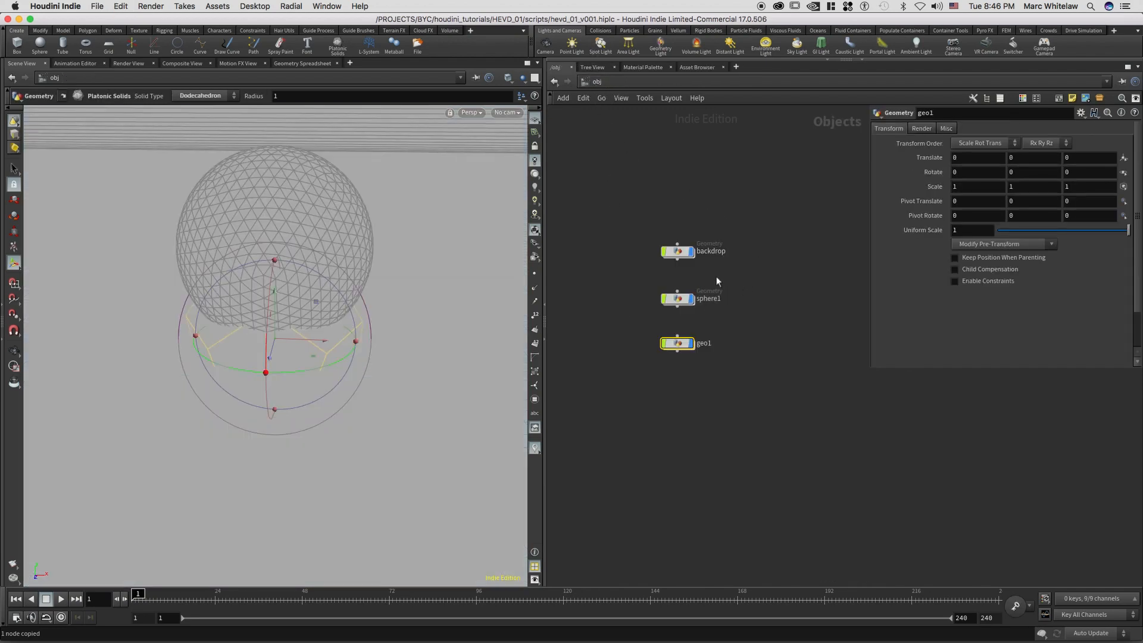
click(679, 300)
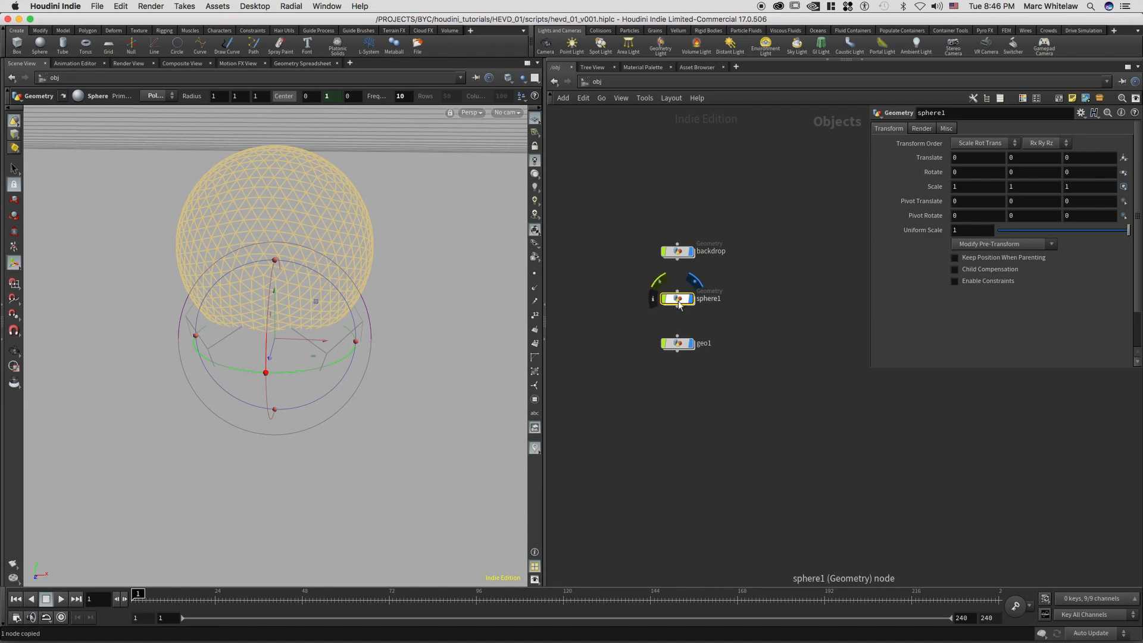
double_click(678, 300)
middle_drag(784, 250, 668, 242)
right_drag(720, 243, 664, 271)
key(super+v)
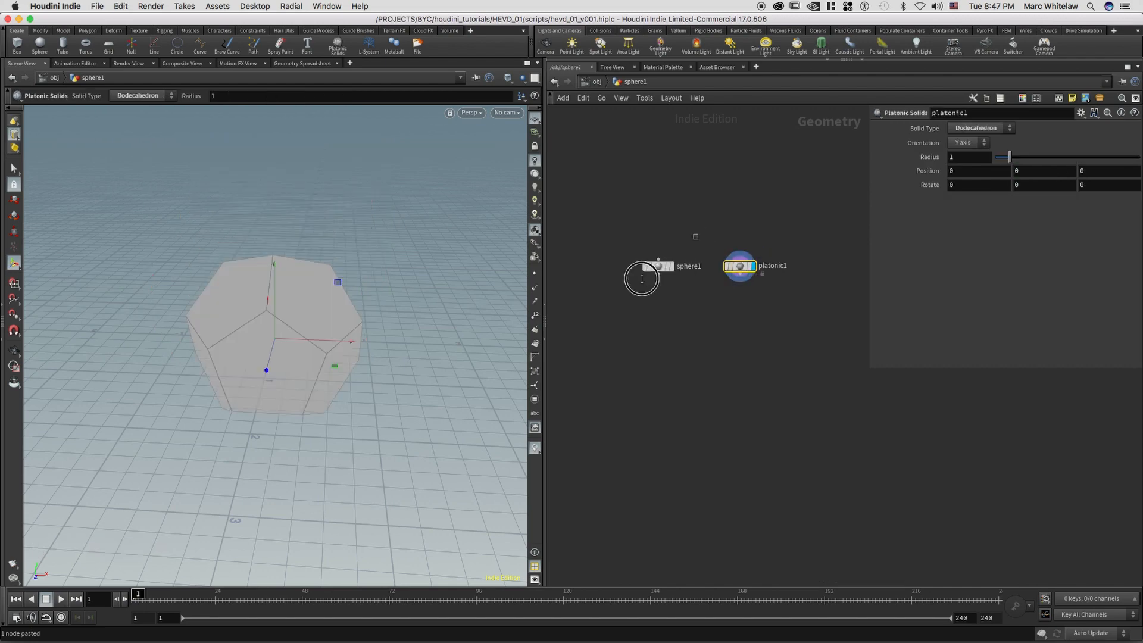
drag(664, 266, 655, 267)
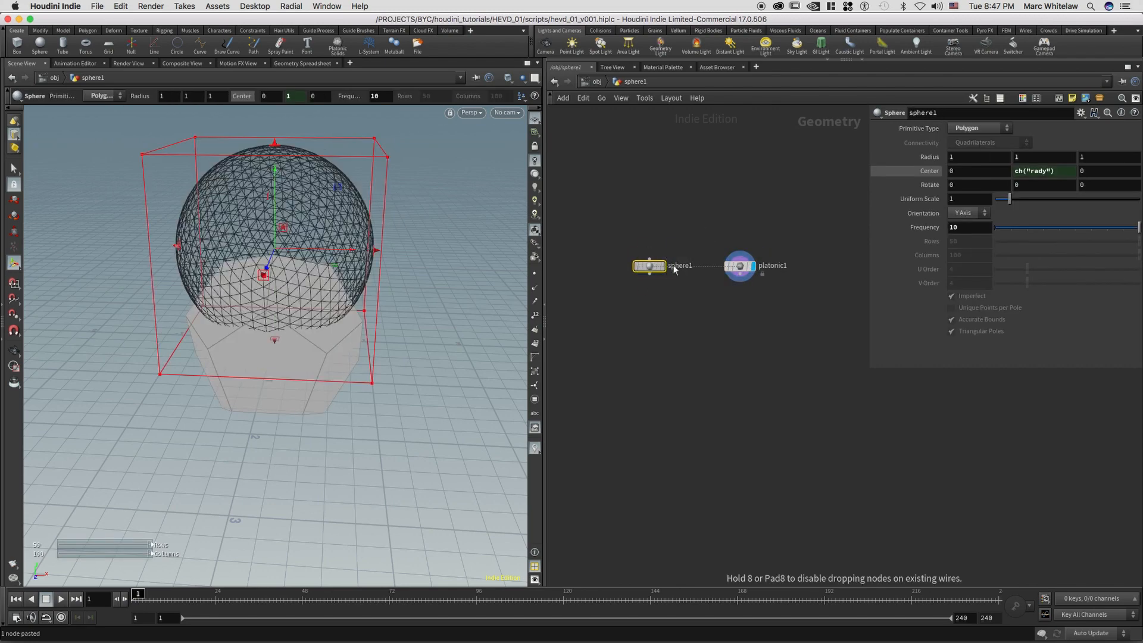
Step: Add a Transform node connected below platonic1, and place a copy of it connected below the sphere1 node
click(743, 269)
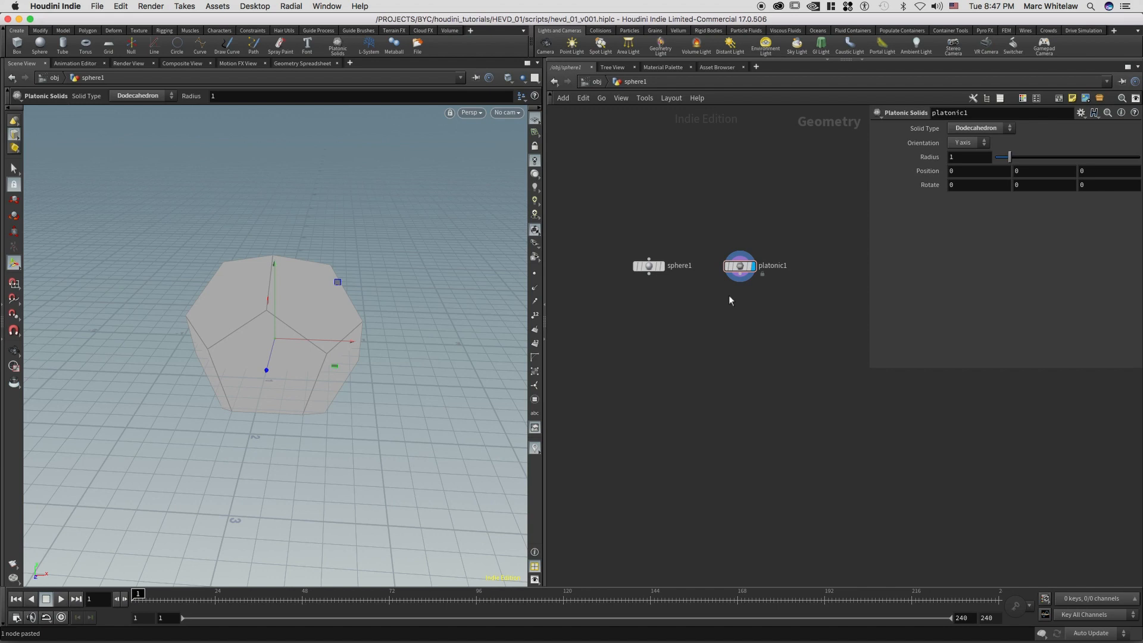
key(Tab)
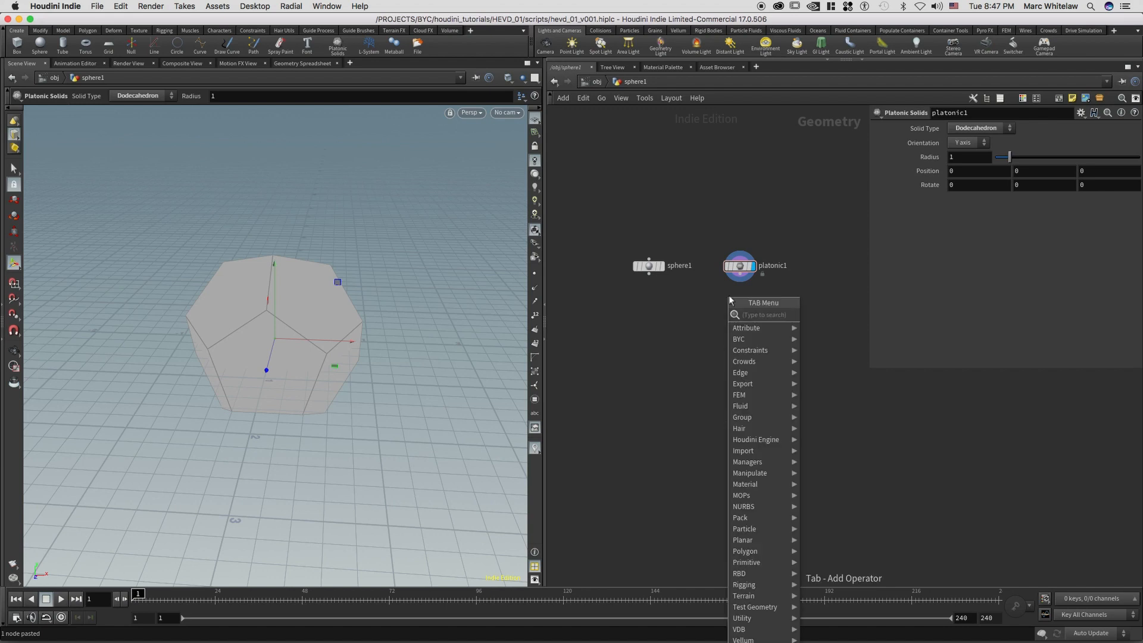
text(transf)
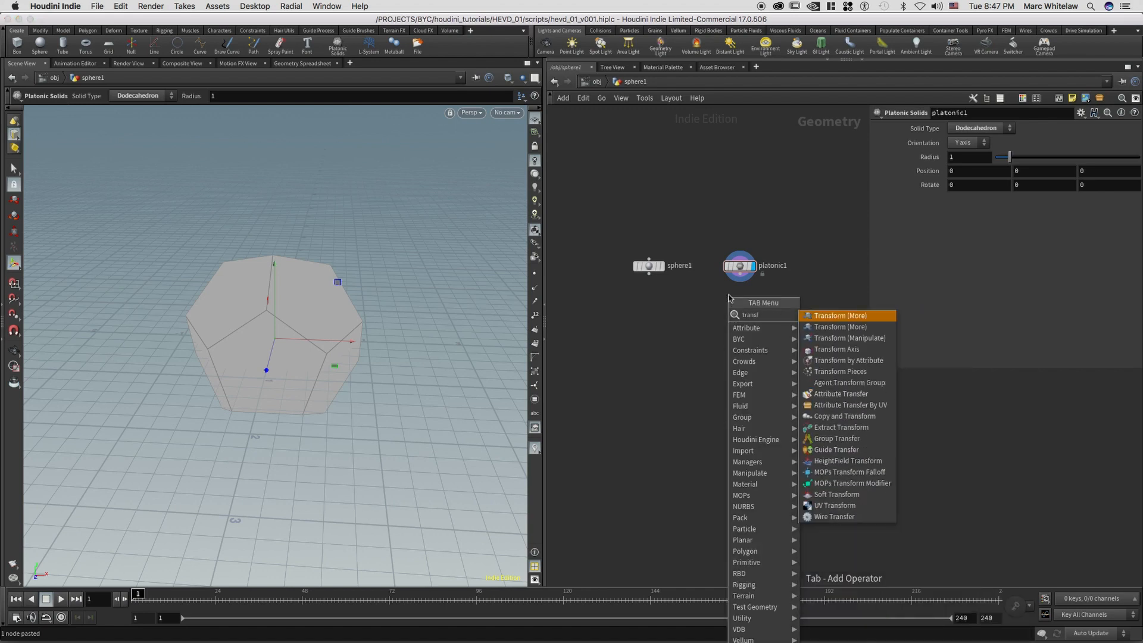
key(Return)
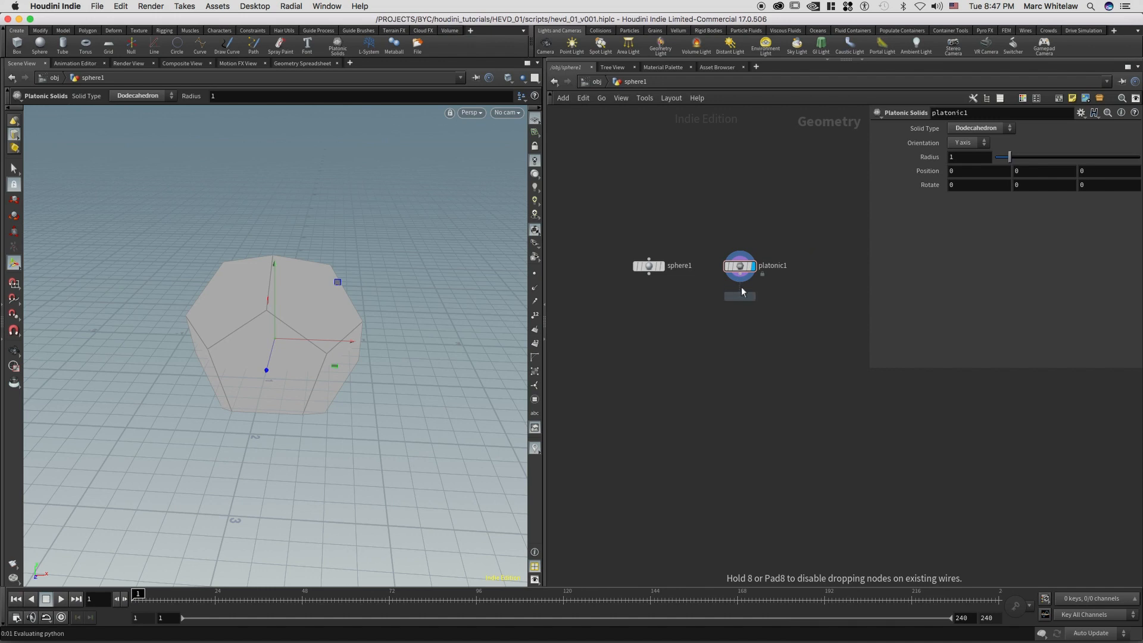
click(724, 299)
drag(740, 274, 645, 302)
drag(654, 258, 650, 266)
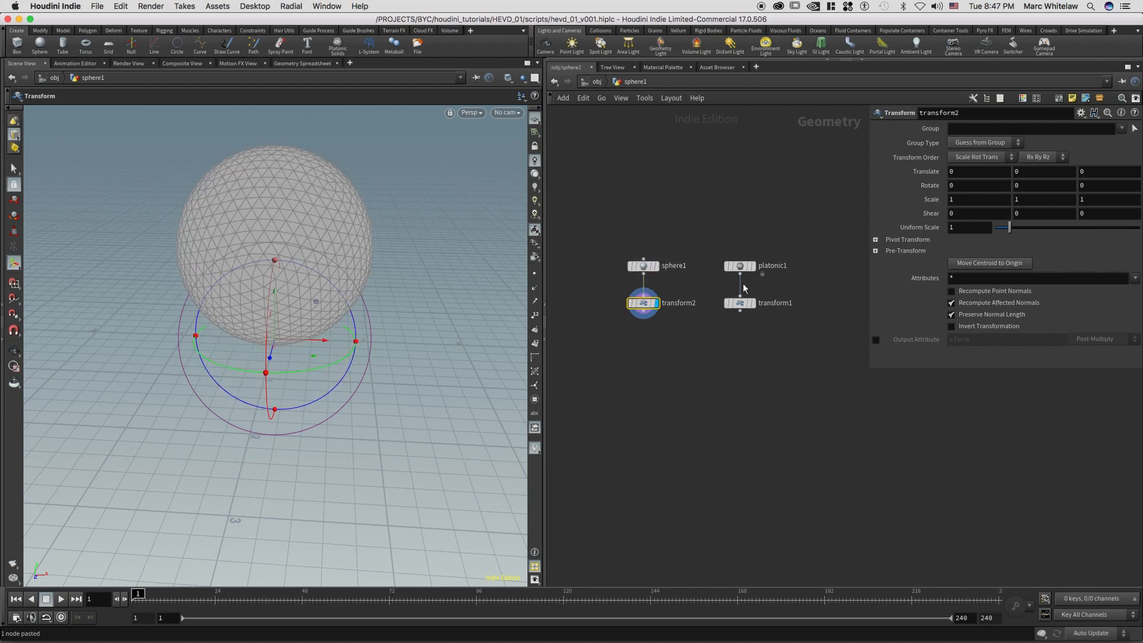
Step: Duplicate transform1 with its connection to platonic1, and delete the duplicate
drag(741, 305, 825, 305)
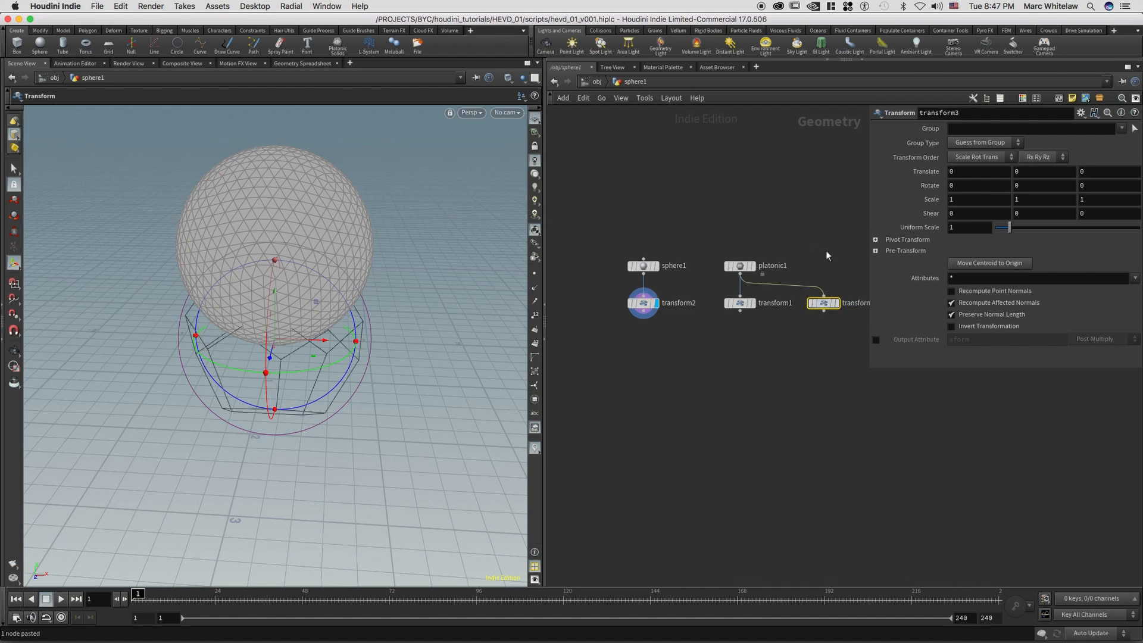
middle_drag(804, 248, 776, 242)
drag(805, 265, 752, 316)
key(Delete)
middle_drag(637, 325, 700, 337)
Step: Add a Merge node below the two transforms and connect transform2 and transform1 to it
click(751, 307)
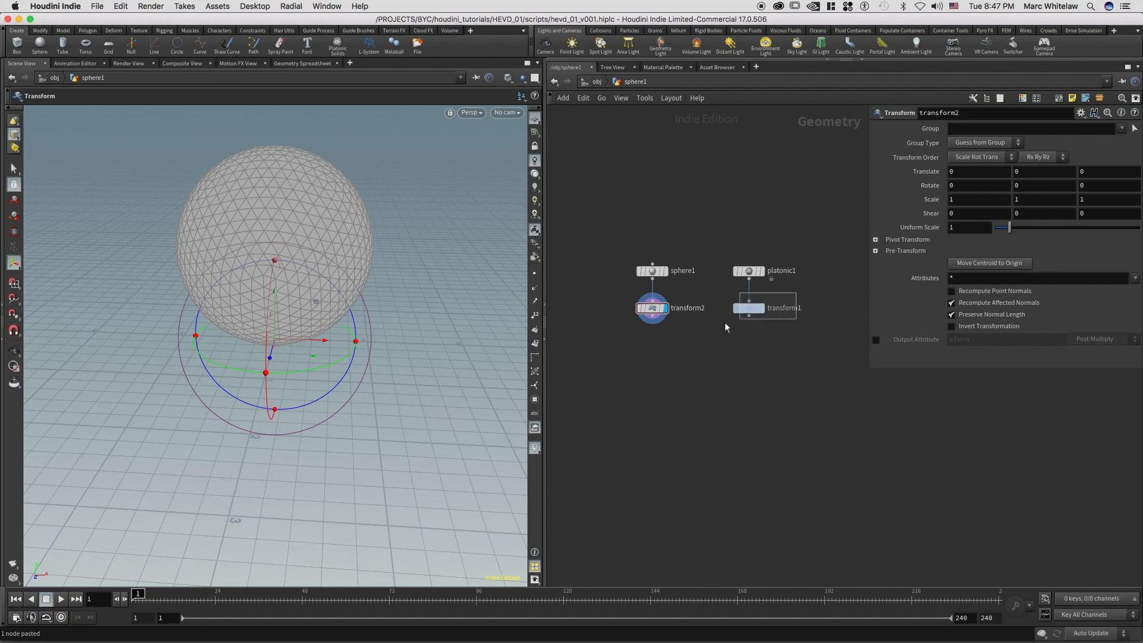
click(654, 316)
click(685, 376)
key(Tab)
text(merge)
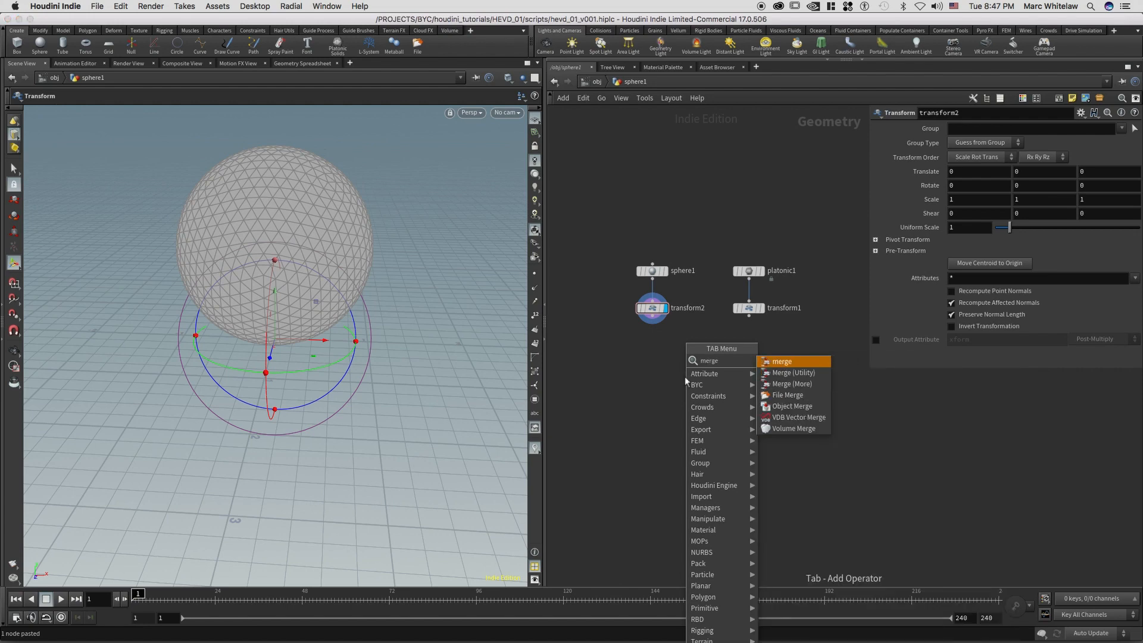
key(Return)
key(Escape)
drag(652, 316, 691, 366)
drag(749, 315, 694, 381)
Step: View the network's geometry from another angle, and delete the extra Merge node overlapping sphere1
alt+right_drag(309, 318, 275, 325)
alt+drag(292, 322, 339, 320)
key(q)
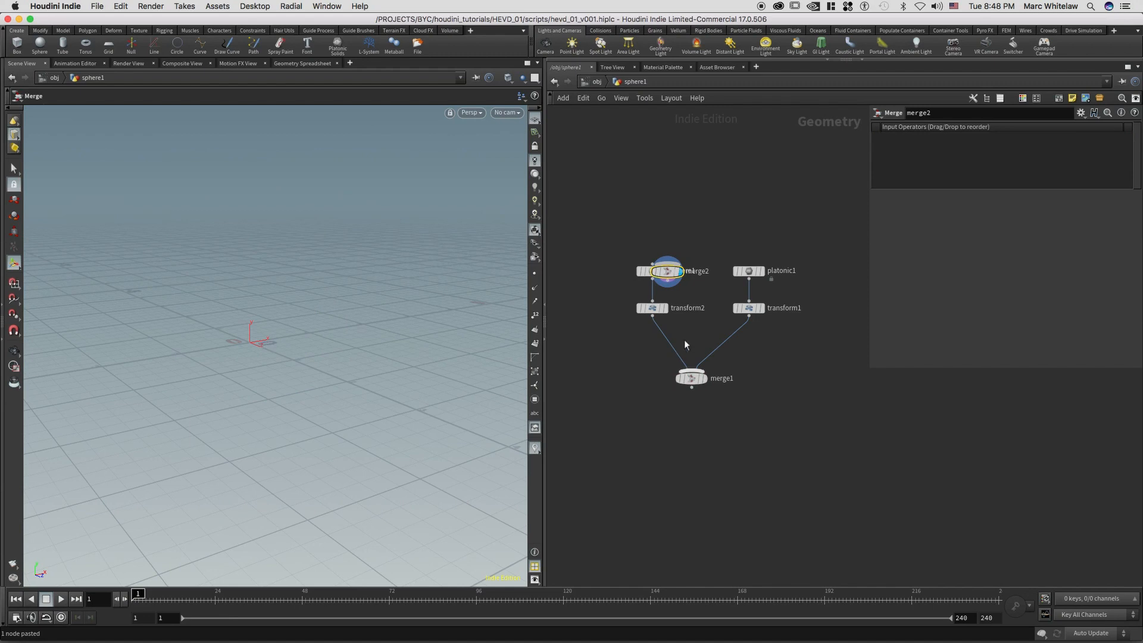
key(Delete)
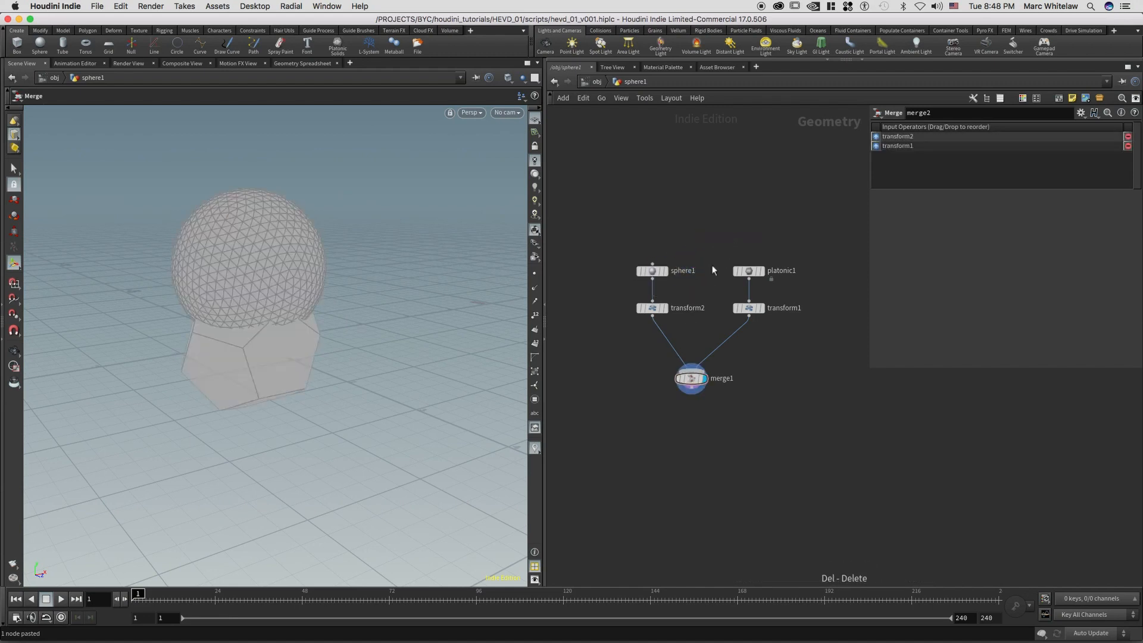
Step: Display transform2, transform1 and merge1 in turn to compare the separate shapes with the merged geometry
click(666, 310)
alt+right_drag(252, 289, 267, 286)
alt+drag(266, 285, 306, 273)
click(762, 308)
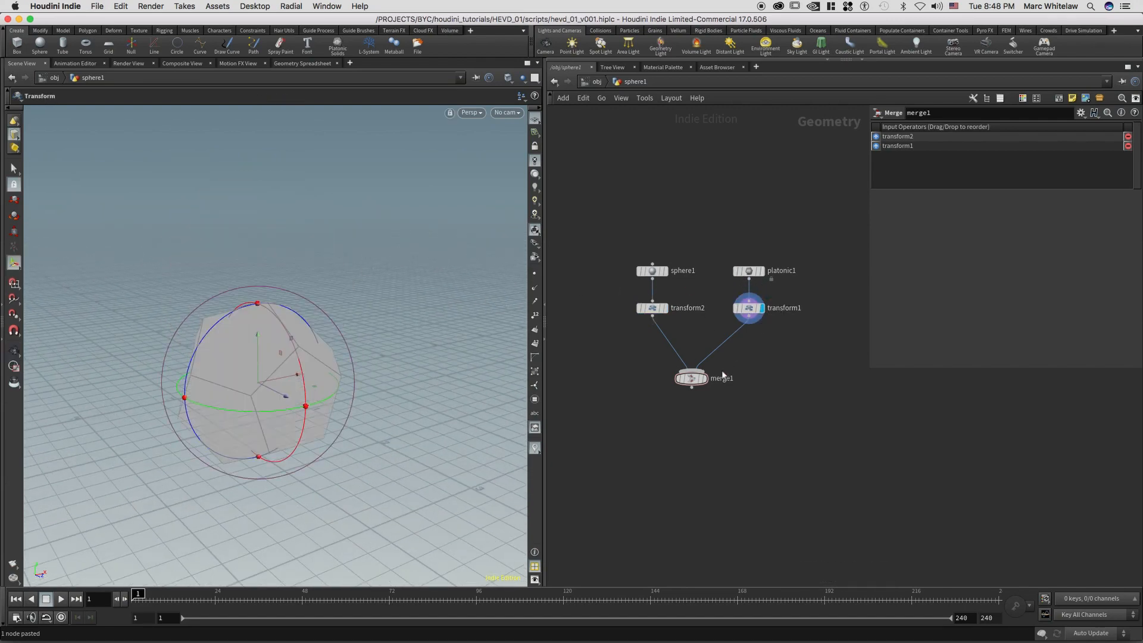
click(705, 382)
drag(694, 379, 703, 390)
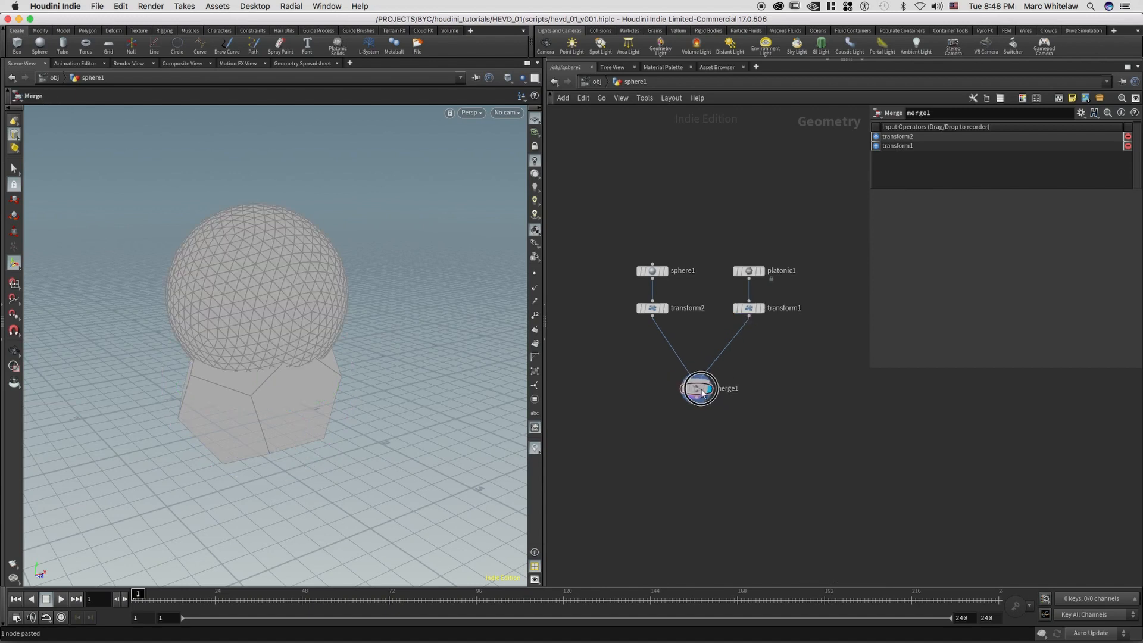
Step: Try a Y translation of 0.5 on transform2, and set its Y translation to 1.25 and uniform scale to 0.75
click(652, 308)
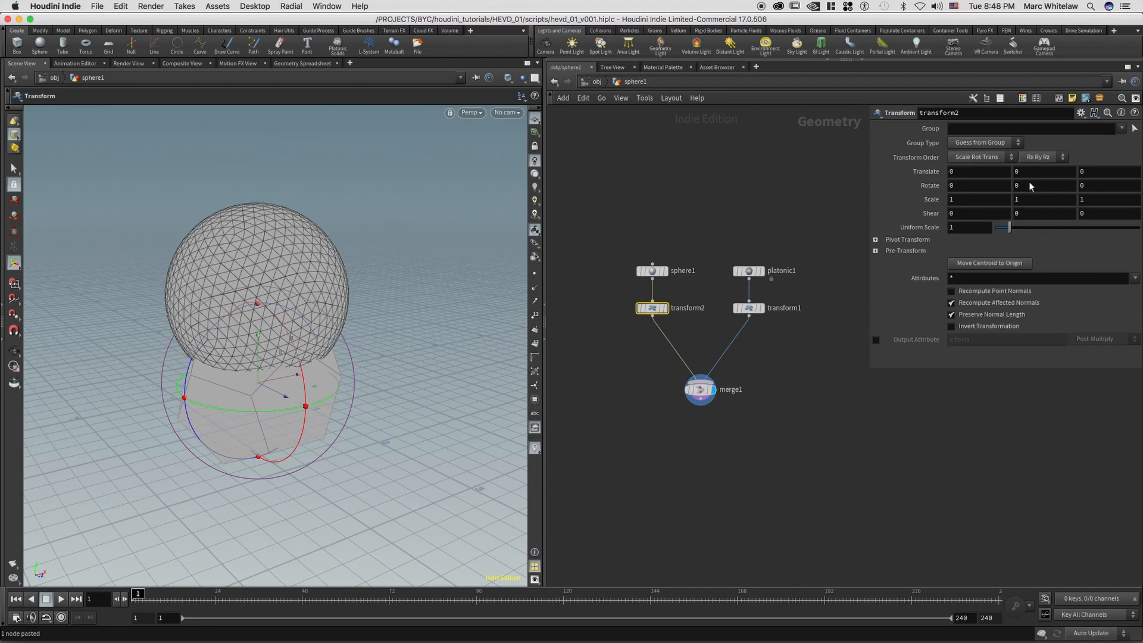
key(BackSpace)
text(.5)
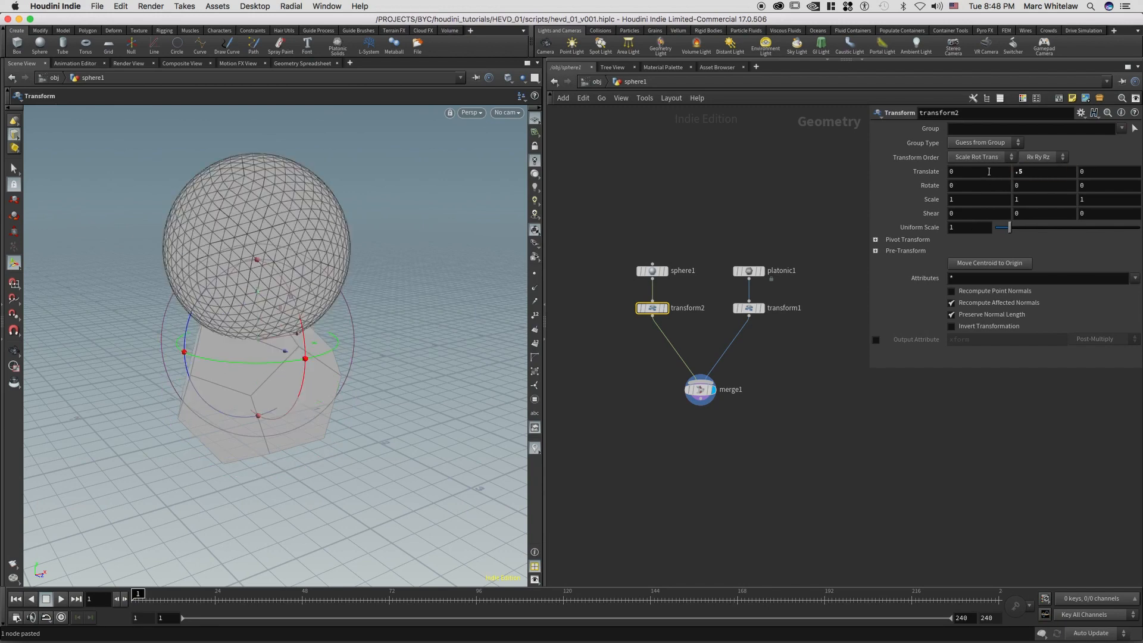
drag(1032, 173, 986, 172)
text(1.25)
key(Return)
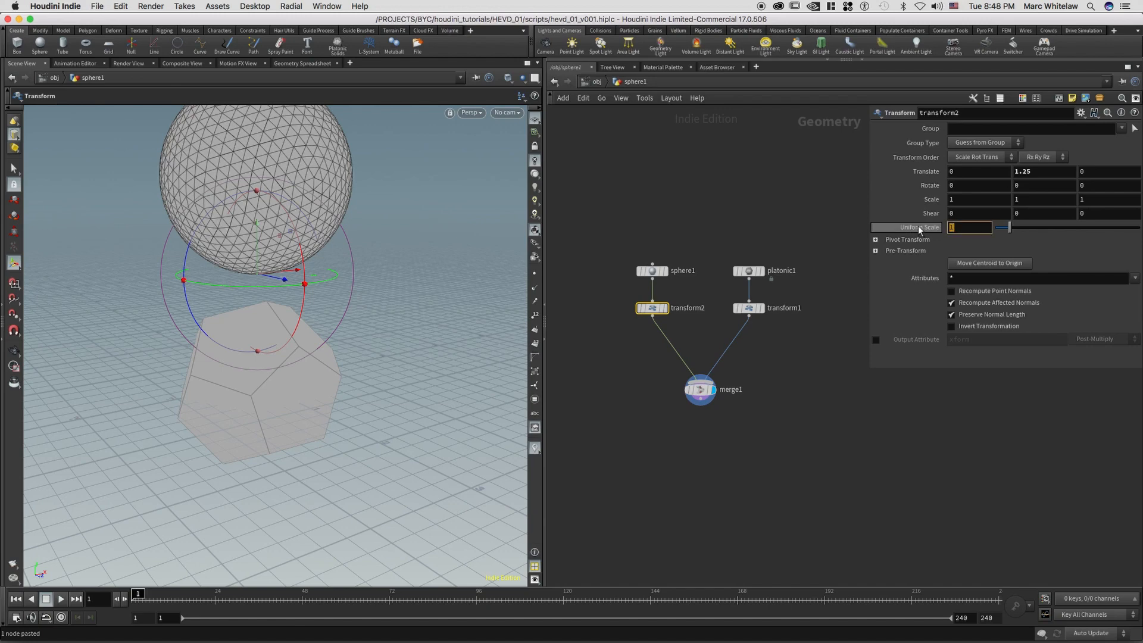
text(.75)
key(Return)
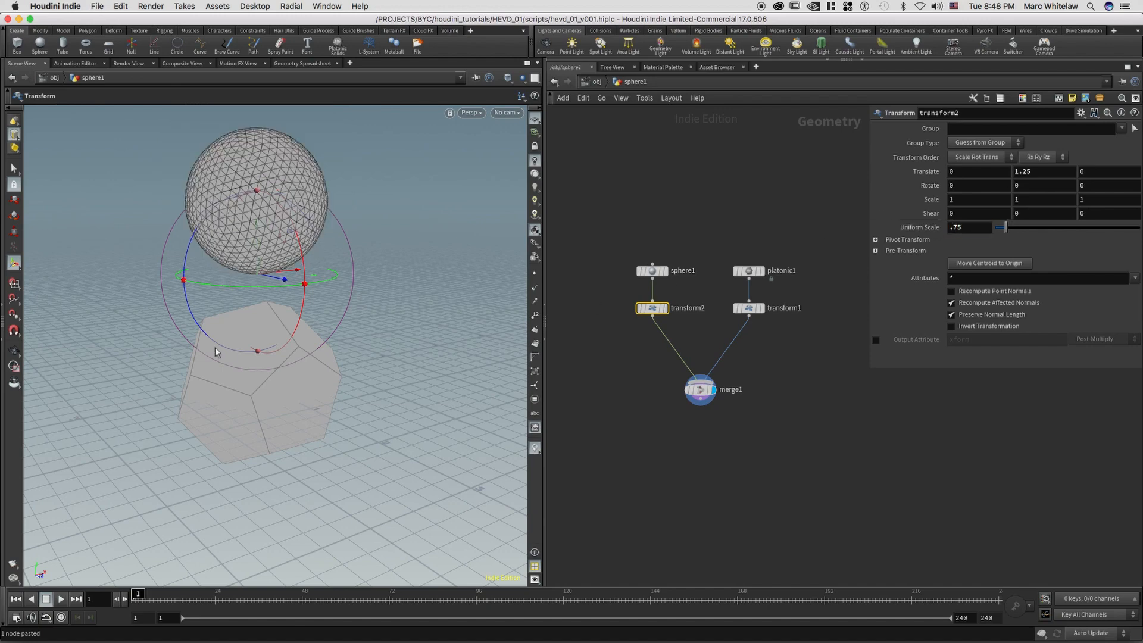
Step: Select the transform1 node to show its handle on the dodecahedron, and view the shapes from another angle
alt+right_drag(232, 295, 253, 293)
alt+middle_drag(253, 294, 267, 391)
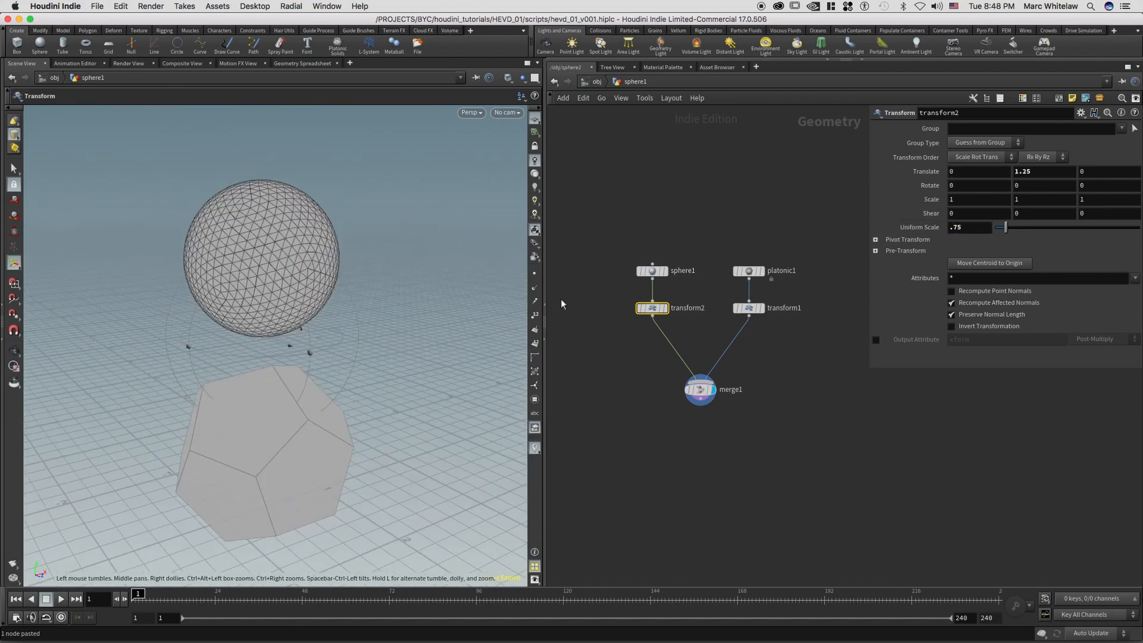
drag(799, 292, 731, 322)
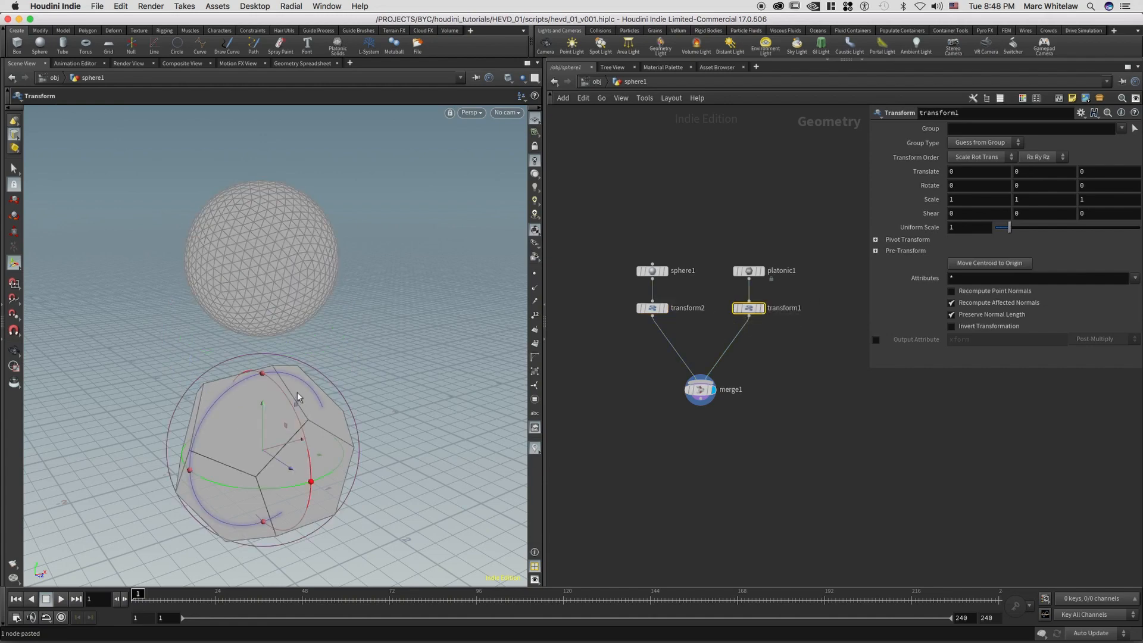
key(Escape)
drag(260, 420, 383, 363)
alt+middle_drag(383, 363, 443, 331)
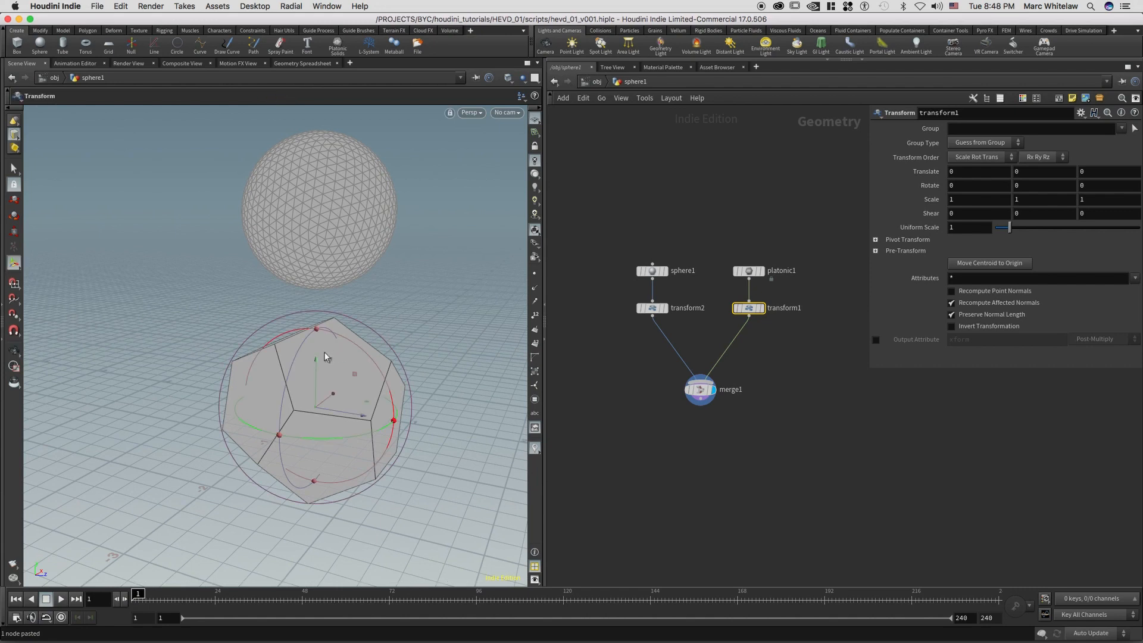
Step: Try adjusting the dodecahedron freely with transform1's viewport handle, and undo the change
drag(296, 370, 309, 347)
key(super+z)
key(super+z)
key(Escape)
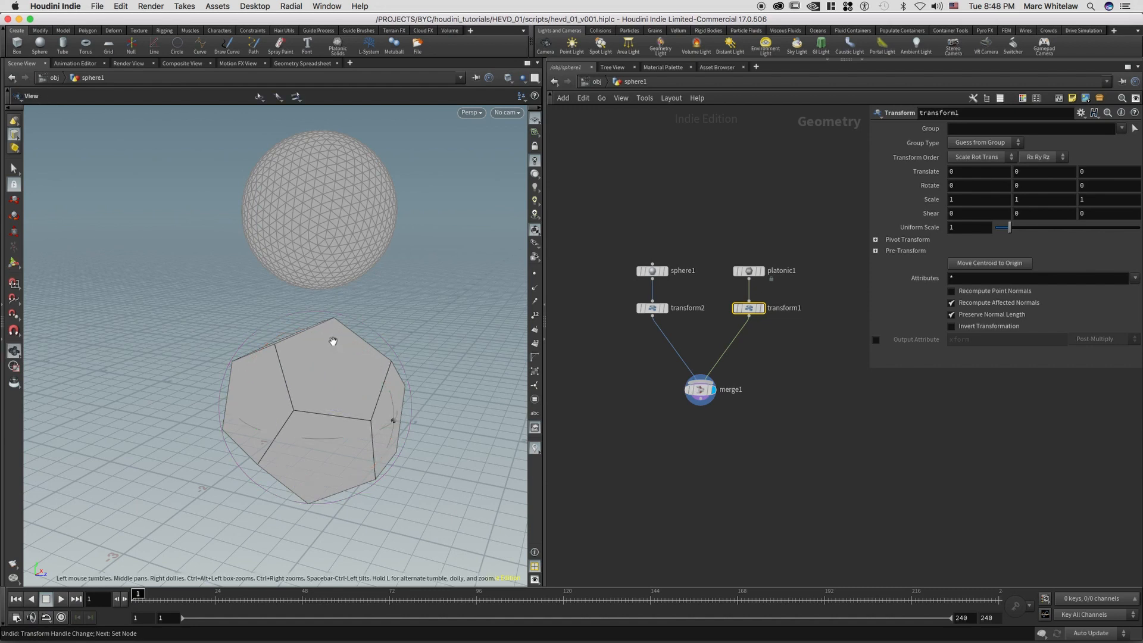
Step: Rotate the dodecahedron about Z to about 17.9 degrees with transform1's handle in the front view, and return to the perspective view
key(space+3)
alt+right_drag(371, 269, 367, 301)
mouse_move(370, 299)
alt+middle_down()
mouse_move(365, 283)
mouse_move(360, 291)
alt+middle_up()
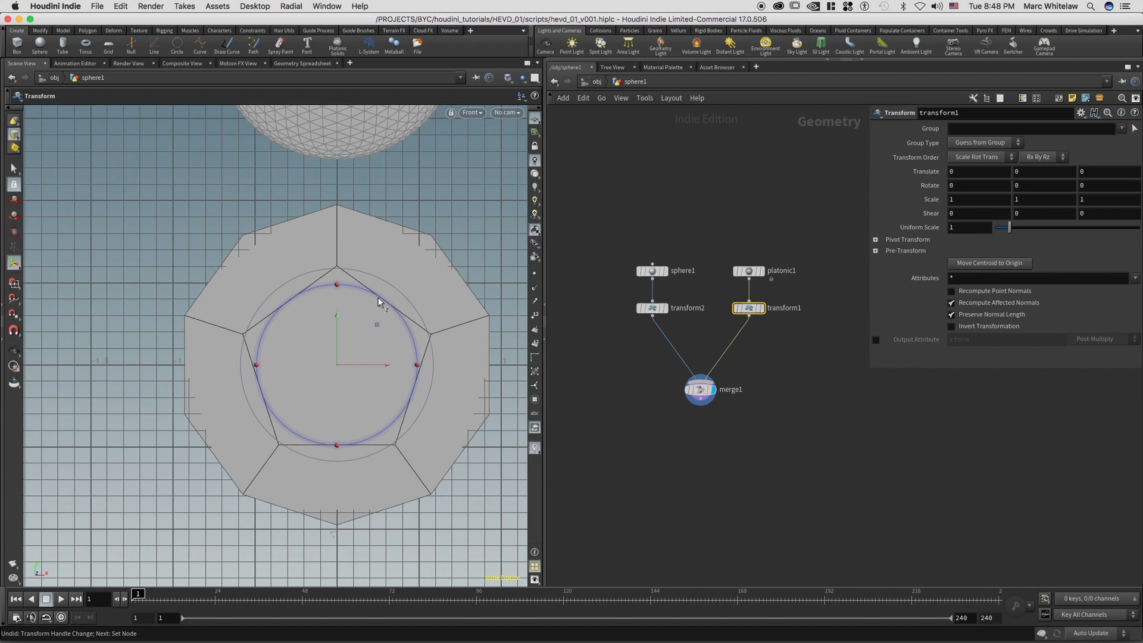
drag(377, 299, 351, 285)
key(Escape)
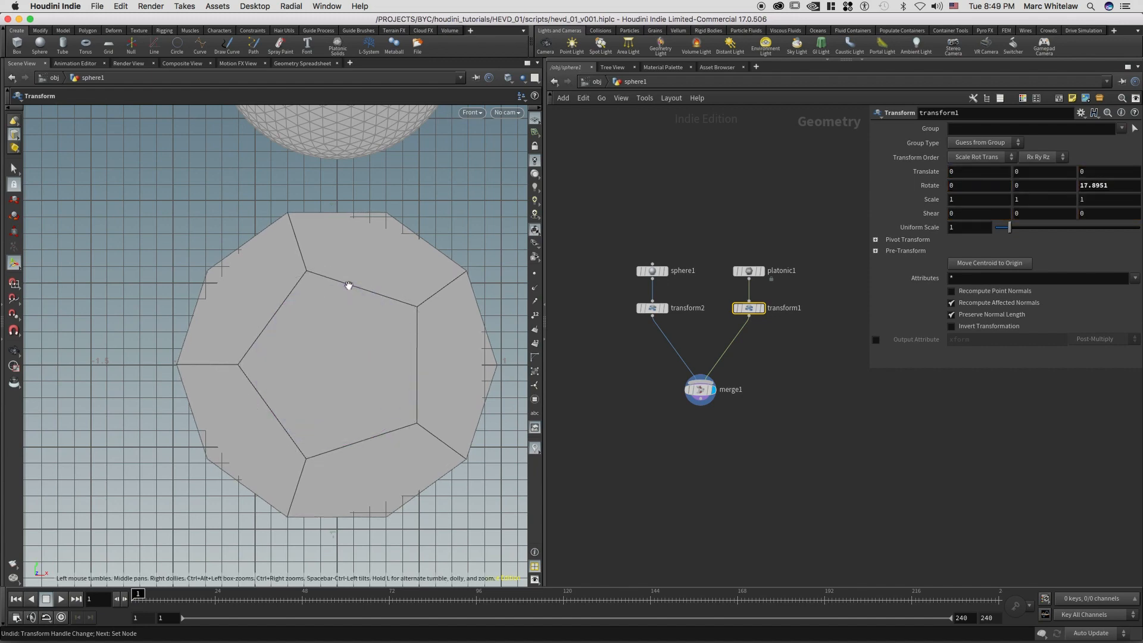
key(space+1)
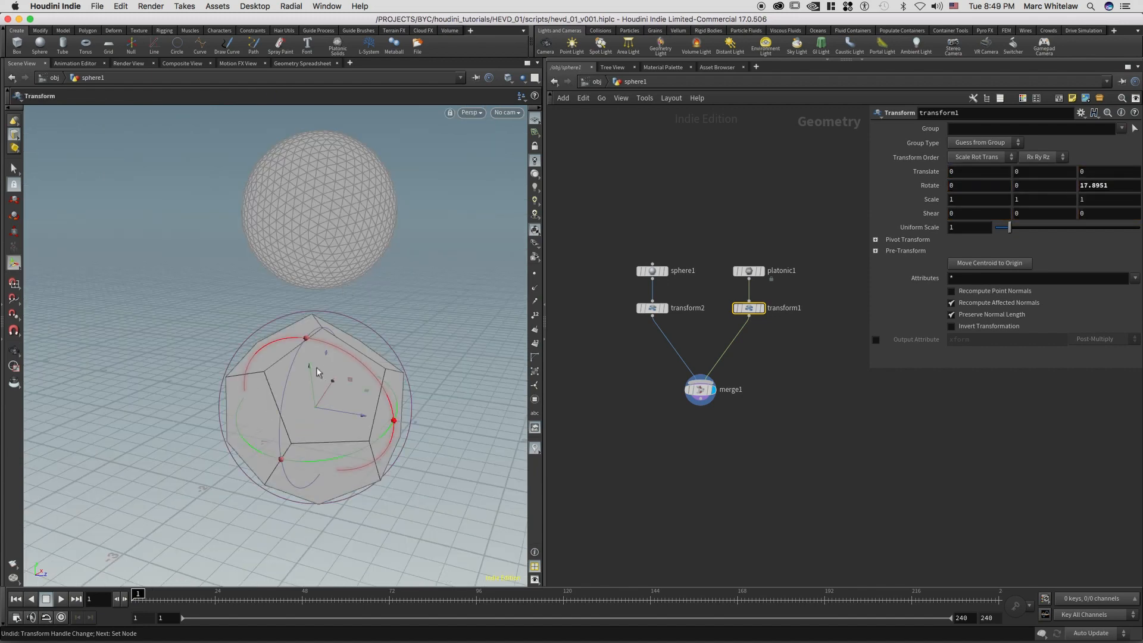
Step: Turn on Pivot Mode for transform1's handle in the viewport
drag(339, 376, 290, 372)
key(Return)
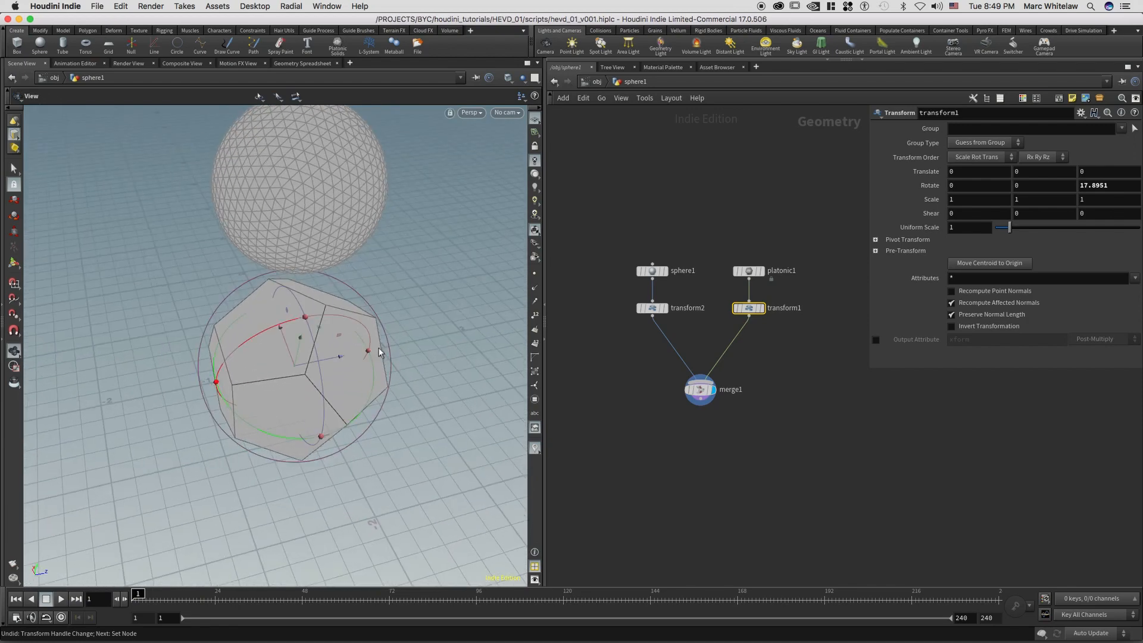
right_click(295, 369)
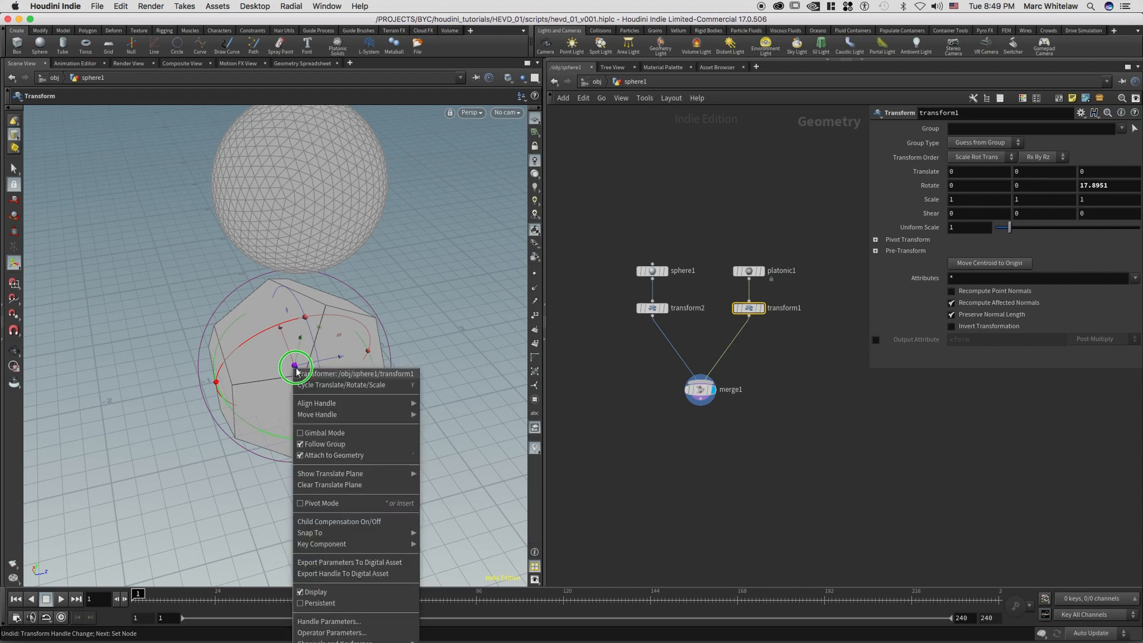
click(314, 505)
drag(288, 388, 283, 321)
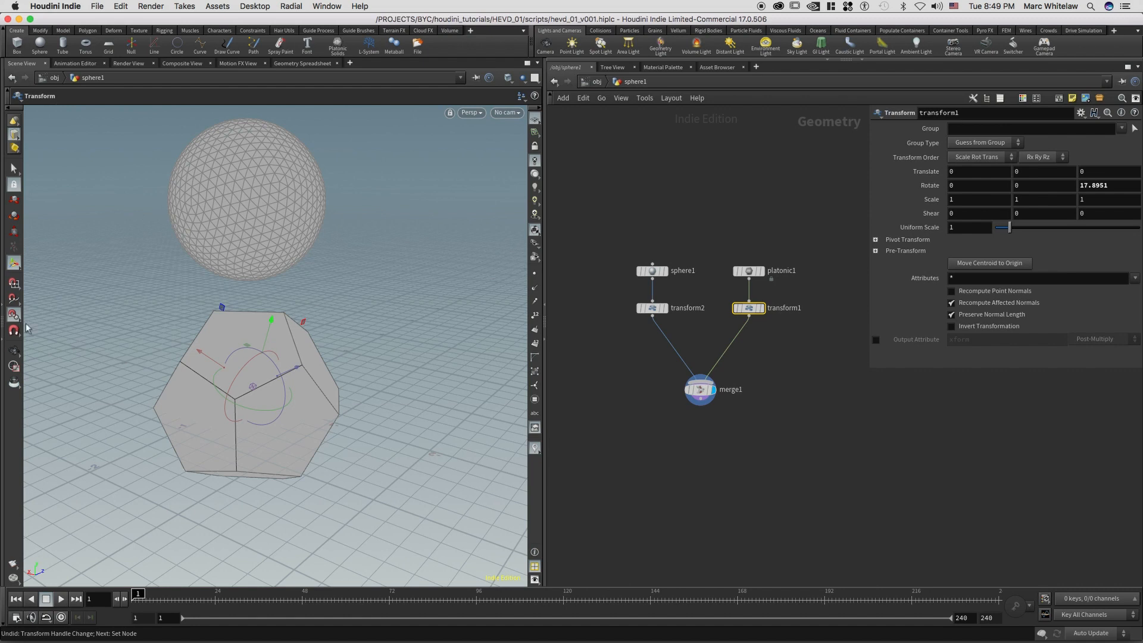
Step: Try moving transform1's pivot to a dodecahedron vertex with point snapping and onto the grid with grid snapping, and undo the pivot moves
drag(253, 387, 302, 365)
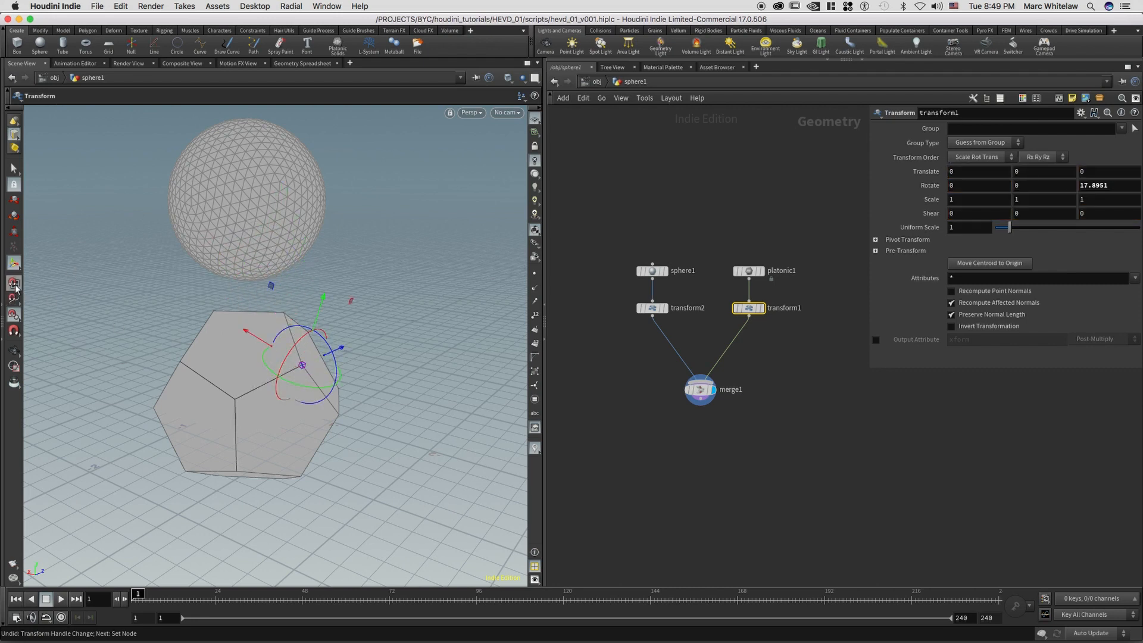
drag(302, 365, 381, 448)
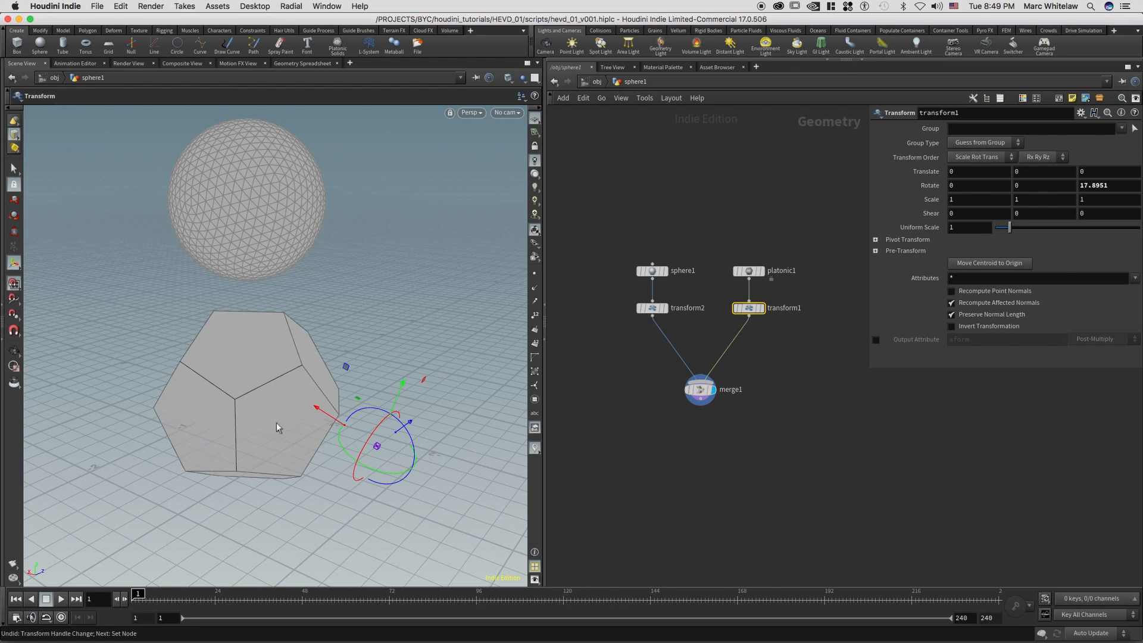
key(super+z)
key(super+z)
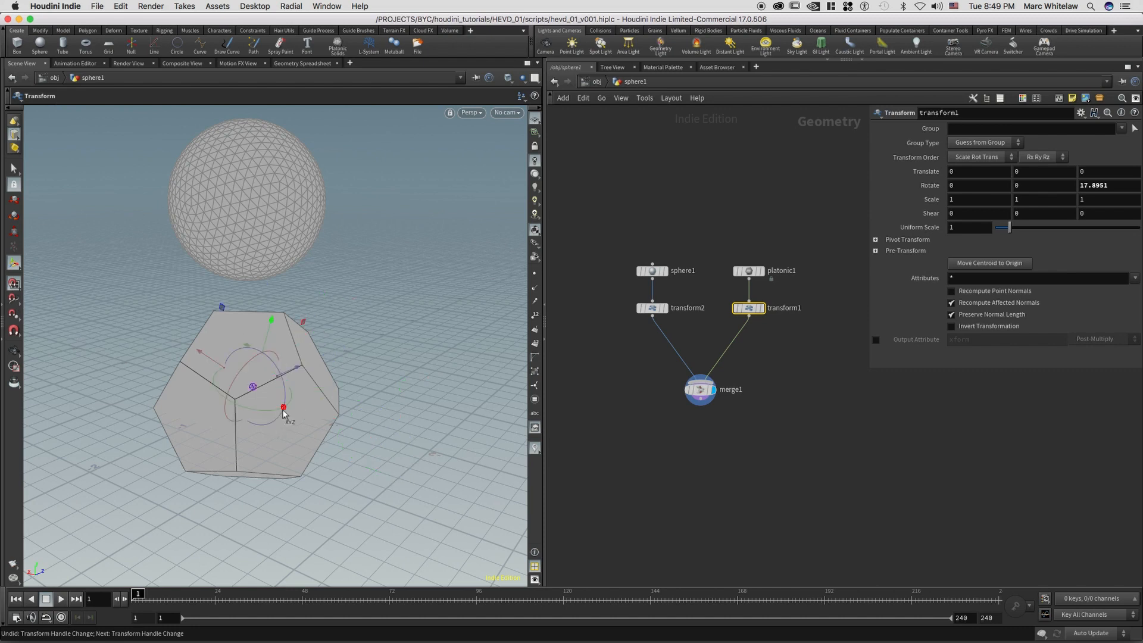
key(super+z)
key(super+shift+z)
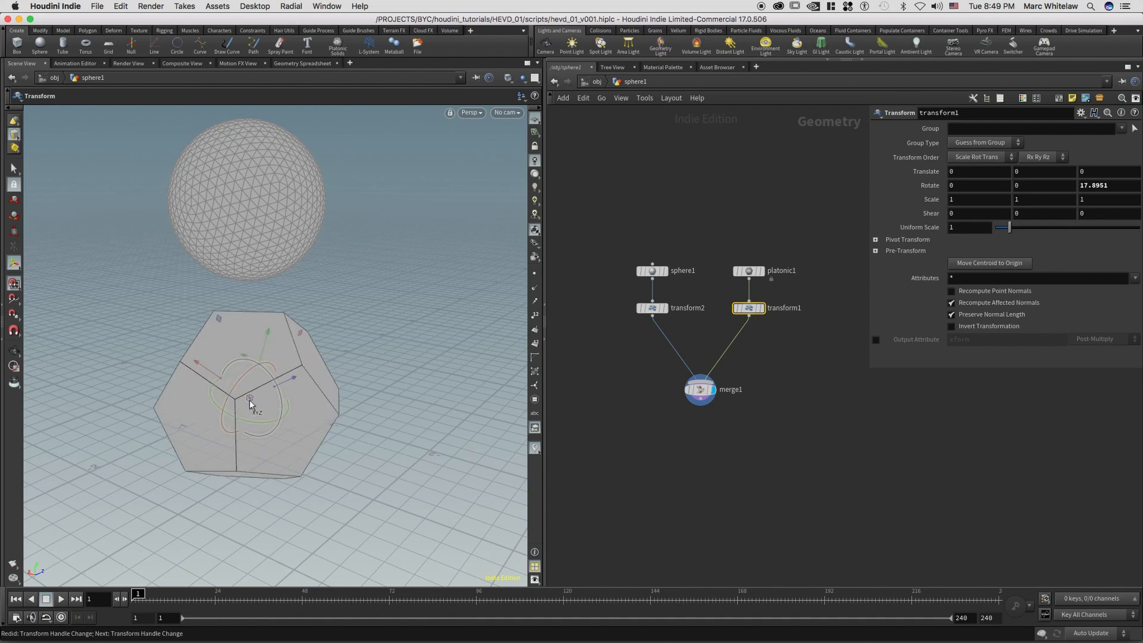
Step: Look through the options of transform1's handle from several angles, and align the handle to Object
right_drag(250, 399, 390, 439)
alt+drag(301, 370, 275, 351)
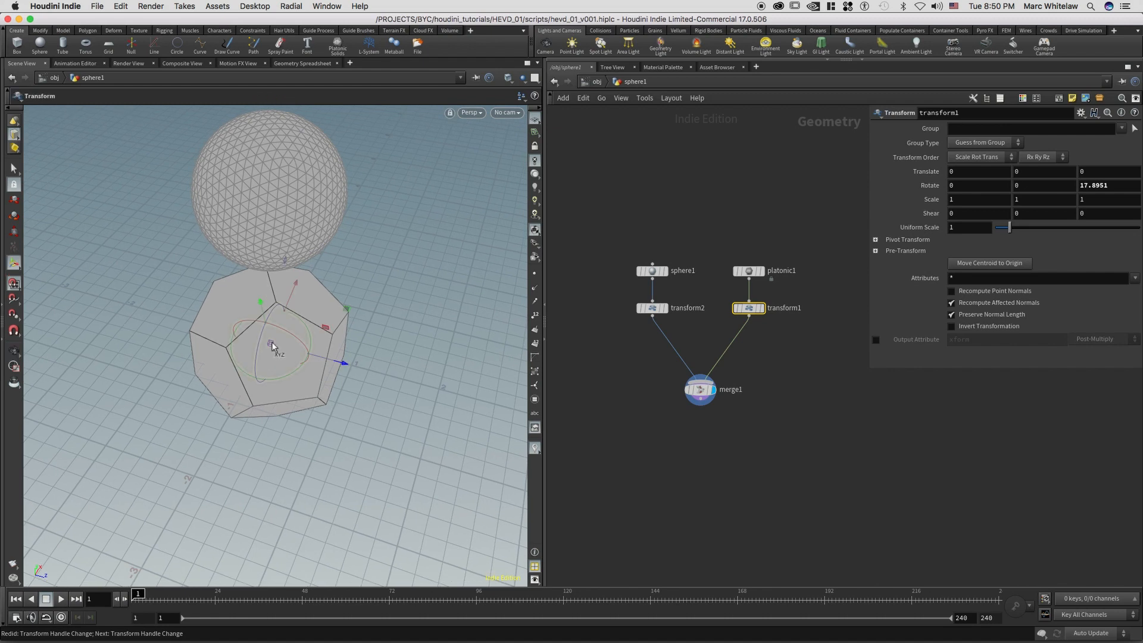
right_drag(272, 346, 414, 393)
key(Escape)
right_drag(274, 350, 326, 335)
drag(272, 376, 286, 369)
alt+middle_drag(298, 360, 267, 365)
alt+drag(298, 324, 250, 338)
right_click(257, 349)
key(Escape)
right_click(250, 342)
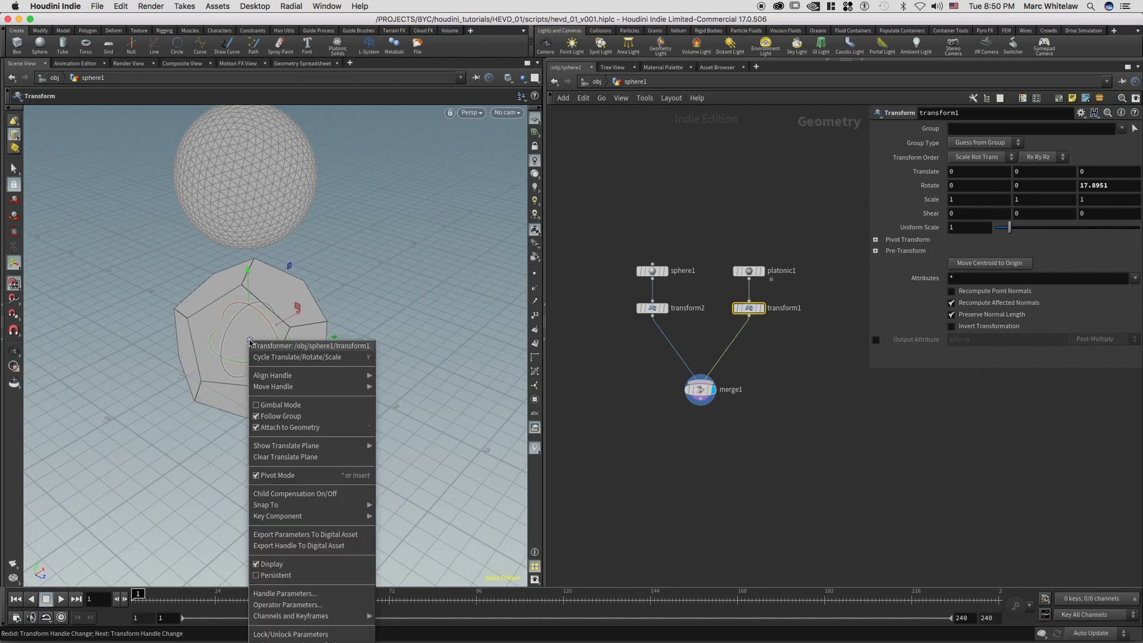
mouse_move(277, 376)
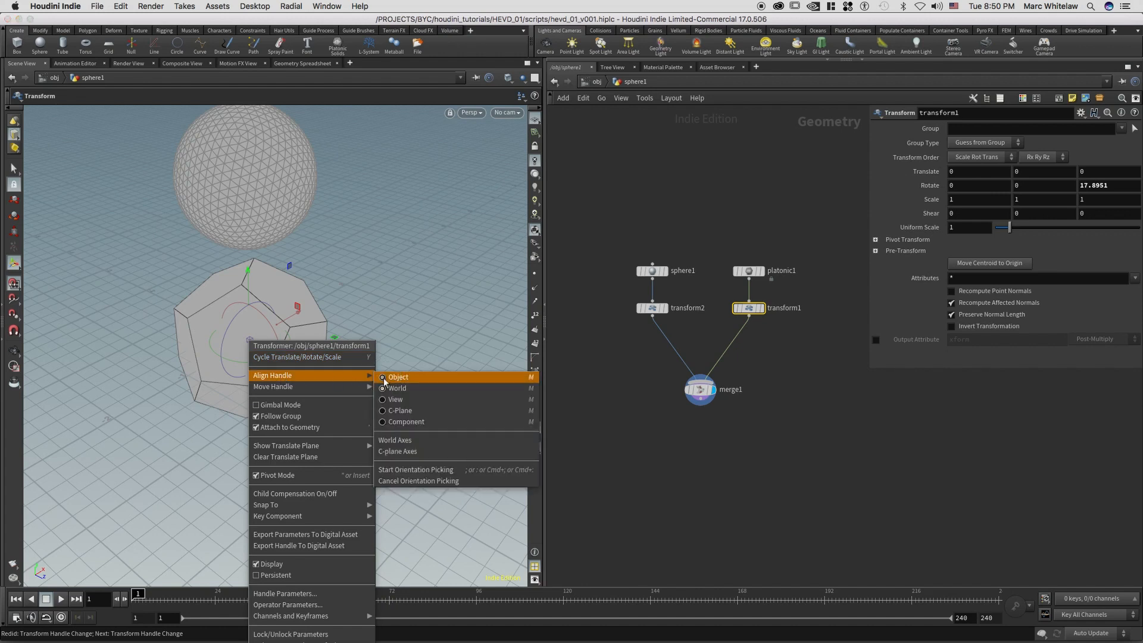
click(384, 378)
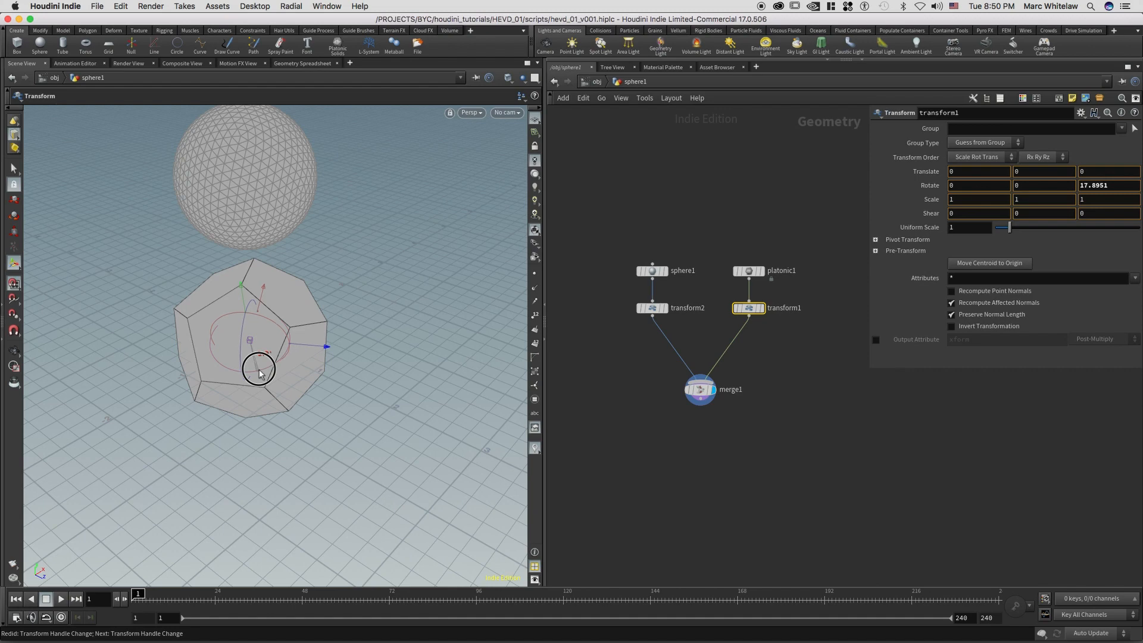
Step: Turn off Pivot Mode for transform1's handle
key(Escape)
drag(262, 369, 298, 363)
key(Return)
right_drag(297, 360, 311, 494)
Step: Rotate the dodecahedron about Z to about -40.18 degrees with transform1's handle, refining the angle in the front view
drag(273, 354, 298, 314)
key(Escape)
key(Return)
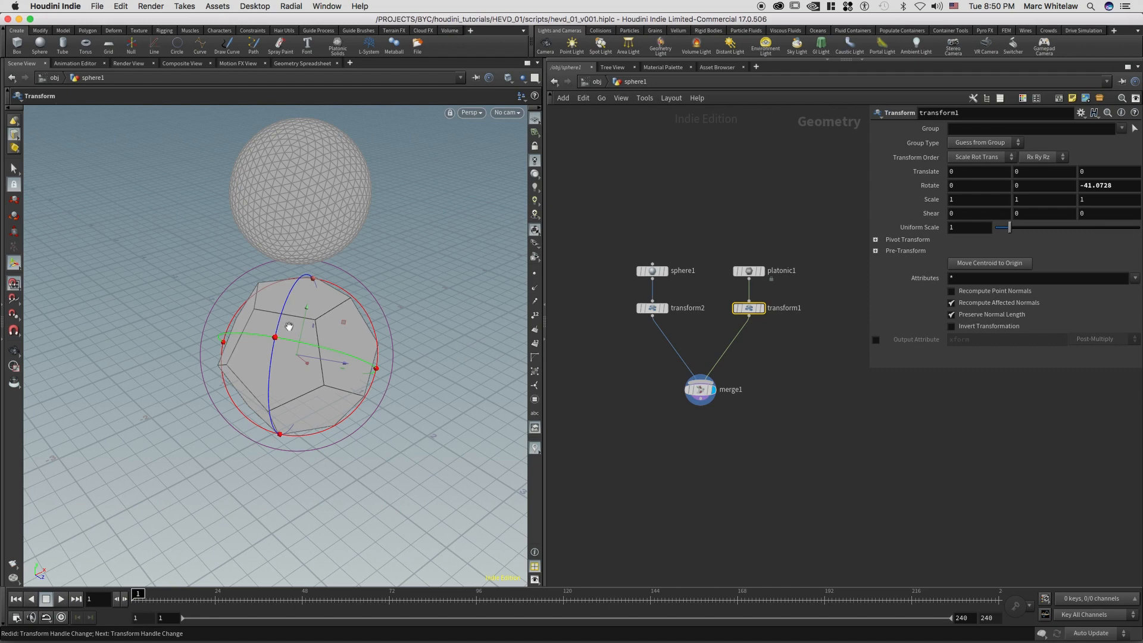
key(space+3)
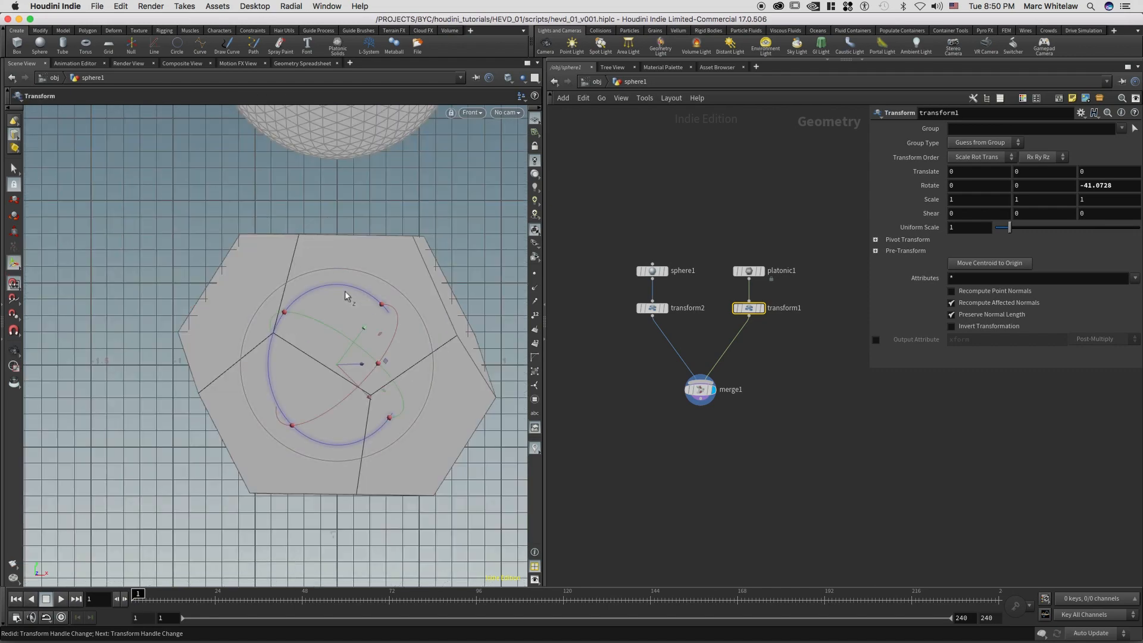
drag(335, 285, 334, 282)
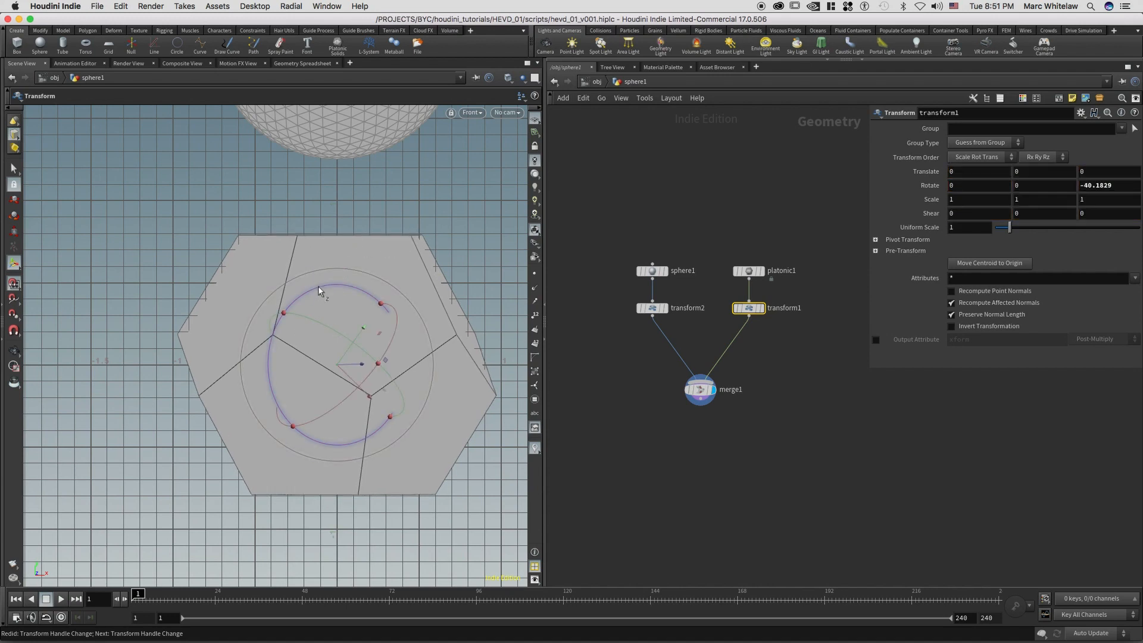
key(space+1)
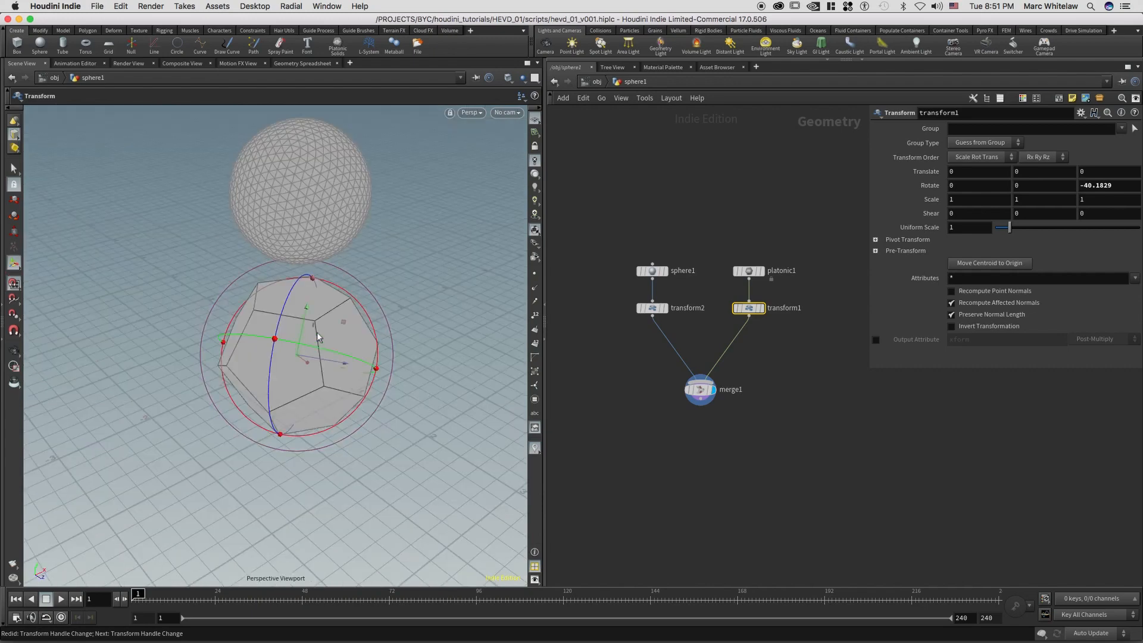
Step: Set the viewport to ghost the other objects around the current geometry
key(Escape)
drag(314, 332, 256, 363)
key(t)
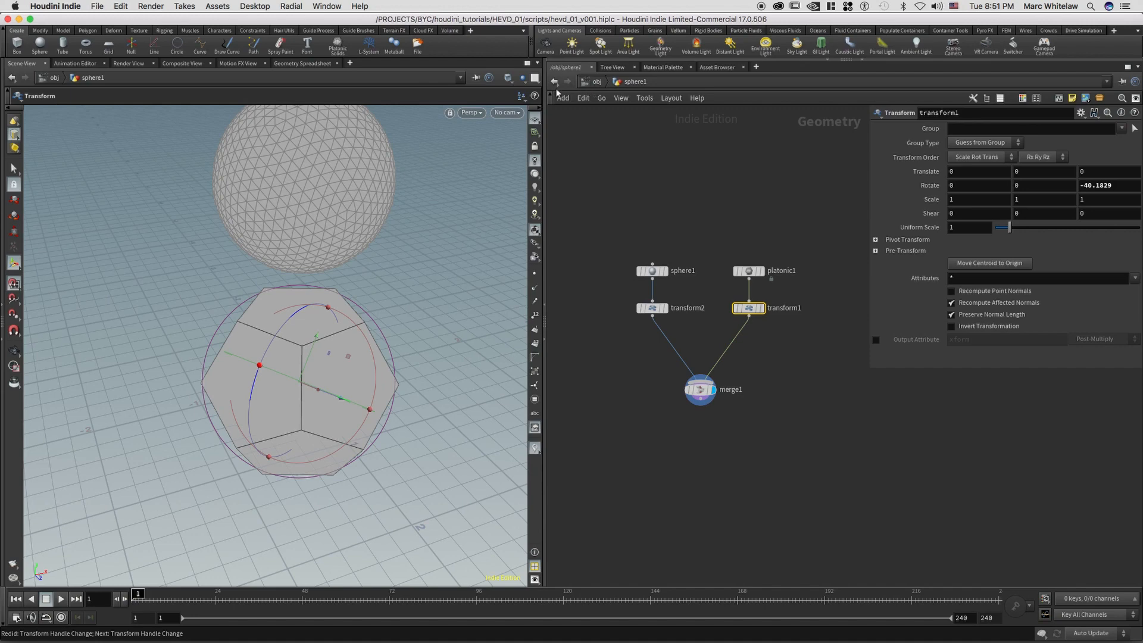
click(522, 78)
click(547, 102)
Step: Examine the sphere and dodecahedron against the ghosted objects from several angles and distances
alt+middle_drag(347, 301, 311, 346)
alt+right_drag(372, 278, 236, 351)
drag(236, 351, 198, 317)
middle_drag(361, 305, 298, 331)
right_drag(380, 272, 433, 239)
middle_drag(322, 265, 311, 295)
right_drag(317, 296, 347, 277)
middle_drag(324, 313, 324, 303)
middle_drag(316, 391, 319, 377)
drag(318, 378, 304, 383)
middle_drag(304, 383, 311, 378)
key(Return)
key(Escape)
middle_drag(308, 321, 308, 360)
right_drag(309, 360, 321, 359)
mouse_move(321, 359)
mouse_down()
mouse_move(332, 355)
mouse_move(316, 360)
mouse_move(326, 364)
mouse_up()
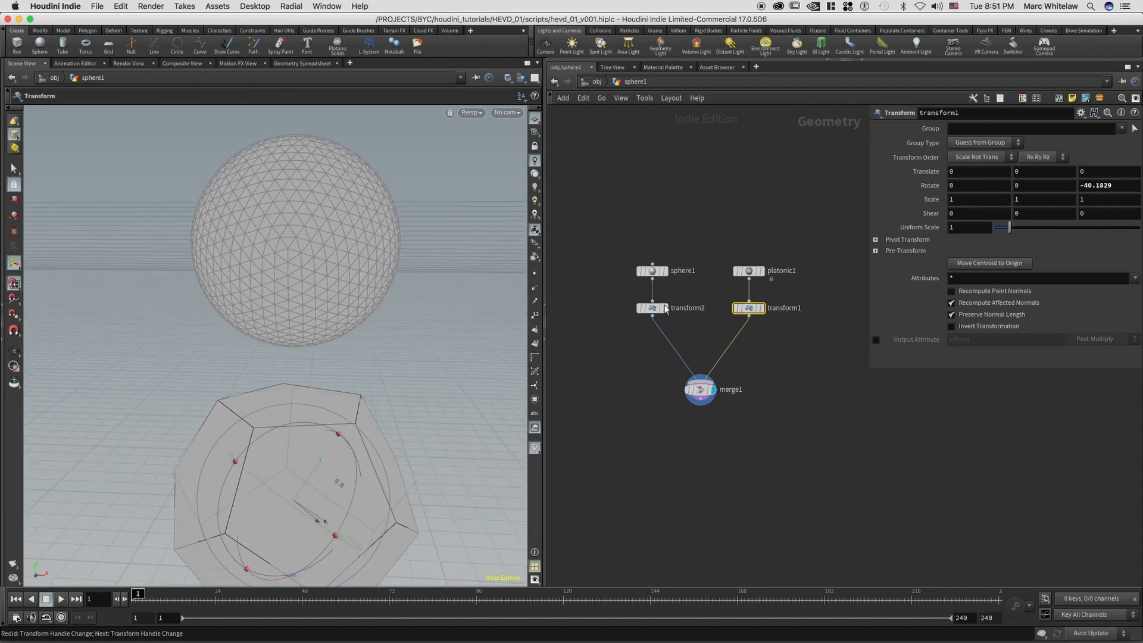
Step: Move the merge1 node so it sits below transform2, and save the scene
scroll(714, 375, down, 3)
drag(673, 347, 613, 394)
key(Escape)
drag(332, 337, 305, 387)
alt+right_drag(330, 372, 298, 363)
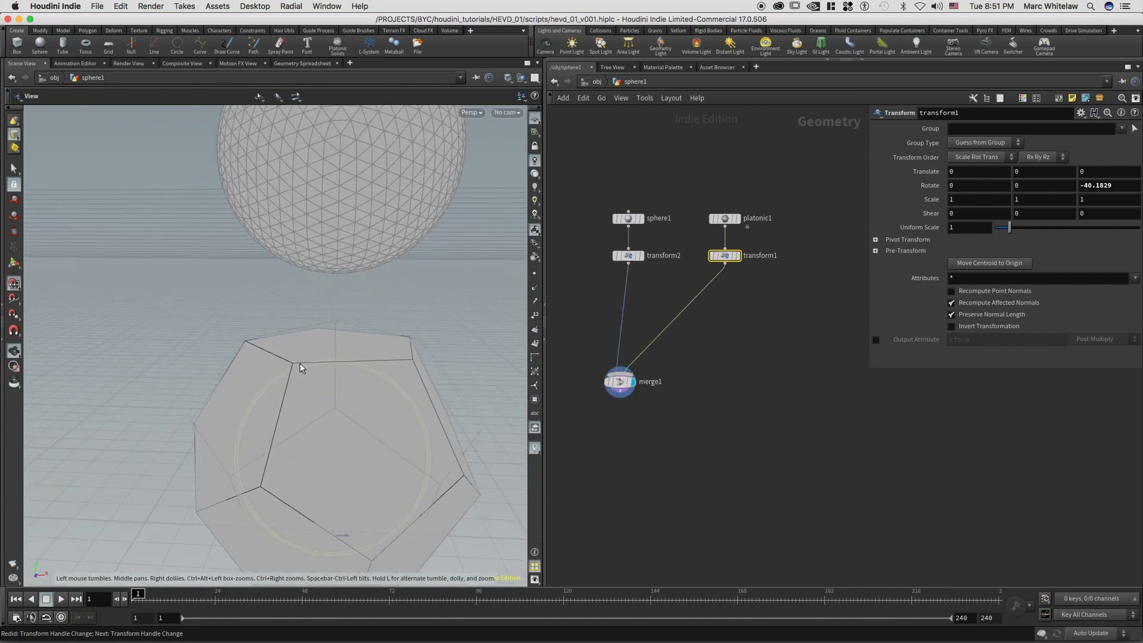
key(super+s)
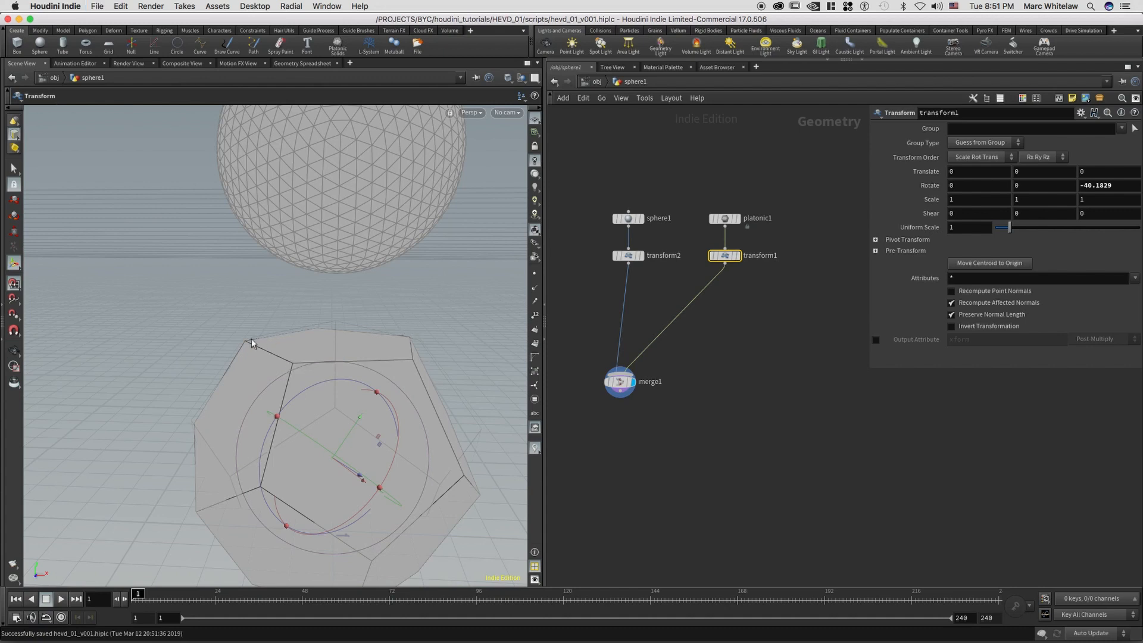
Step: Display transform1 on its own and hide the other objects in the viewport
middle_drag(771, 288, 736, 301)
click(703, 269)
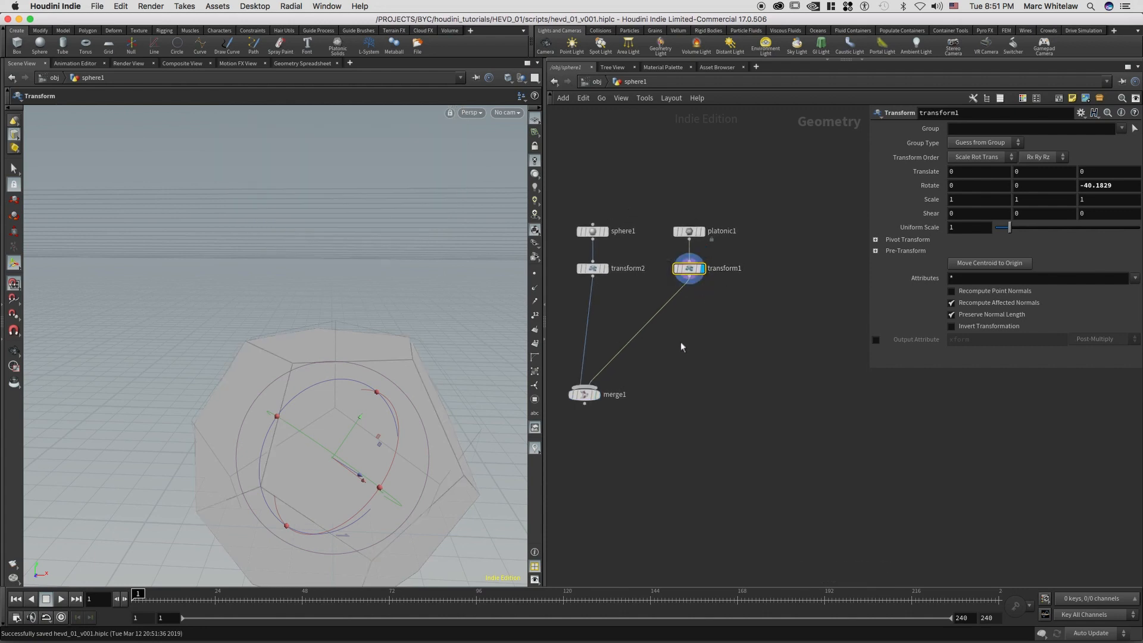
click(521, 78)
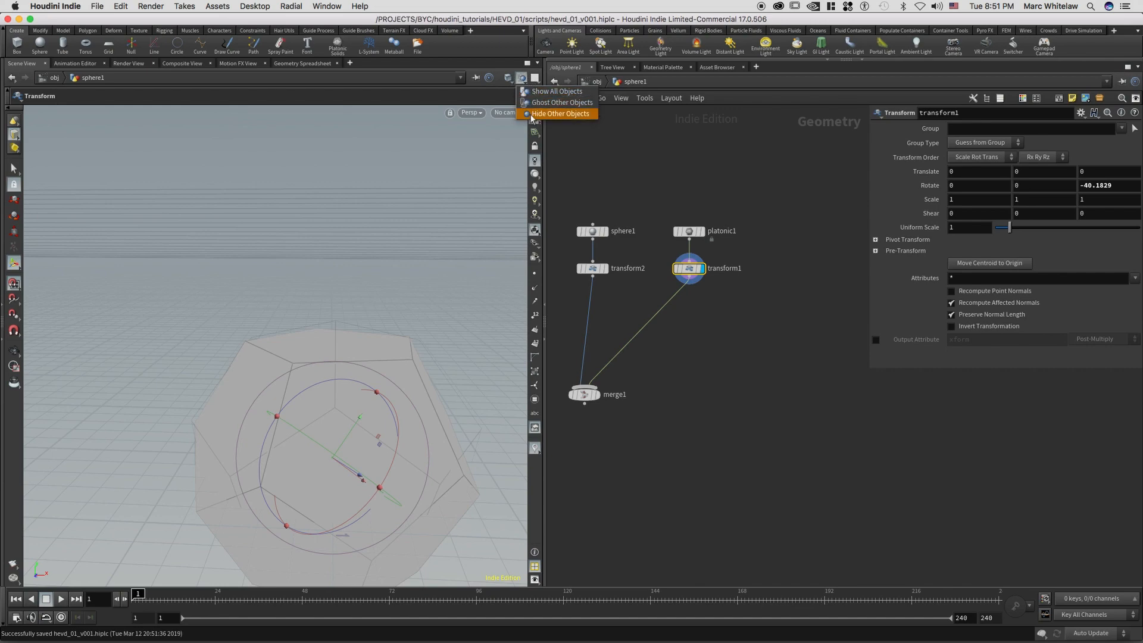
click(560, 114)
key(Escape)
drag(369, 378, 360, 335)
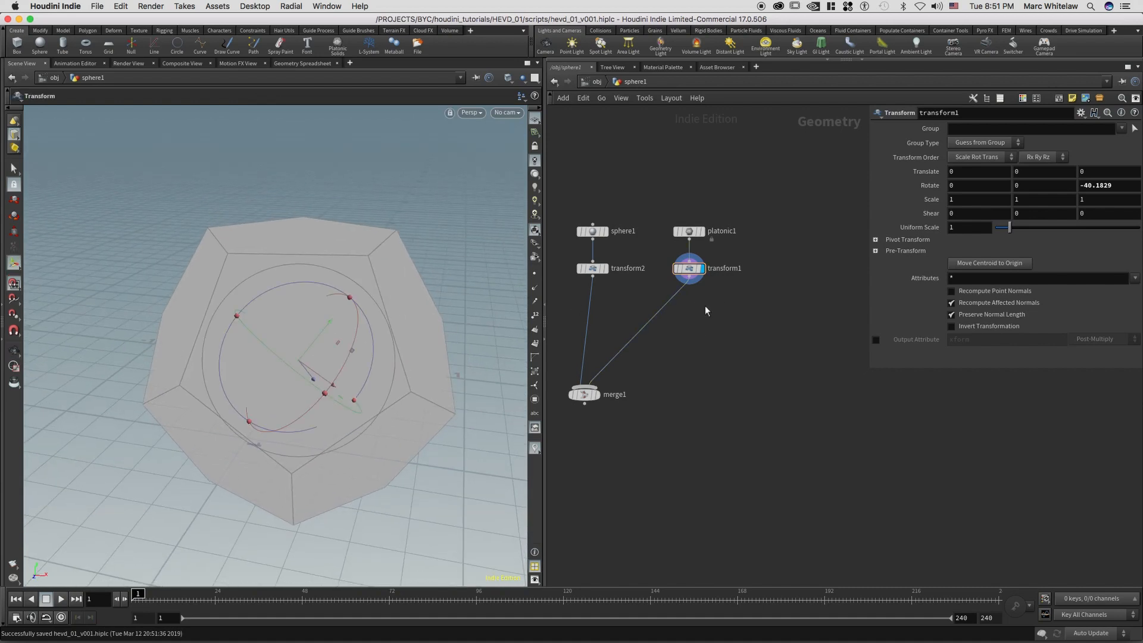
Step: Add a PolyWire node below transform1, connect transform1 to its input, and display it
key(Tab)
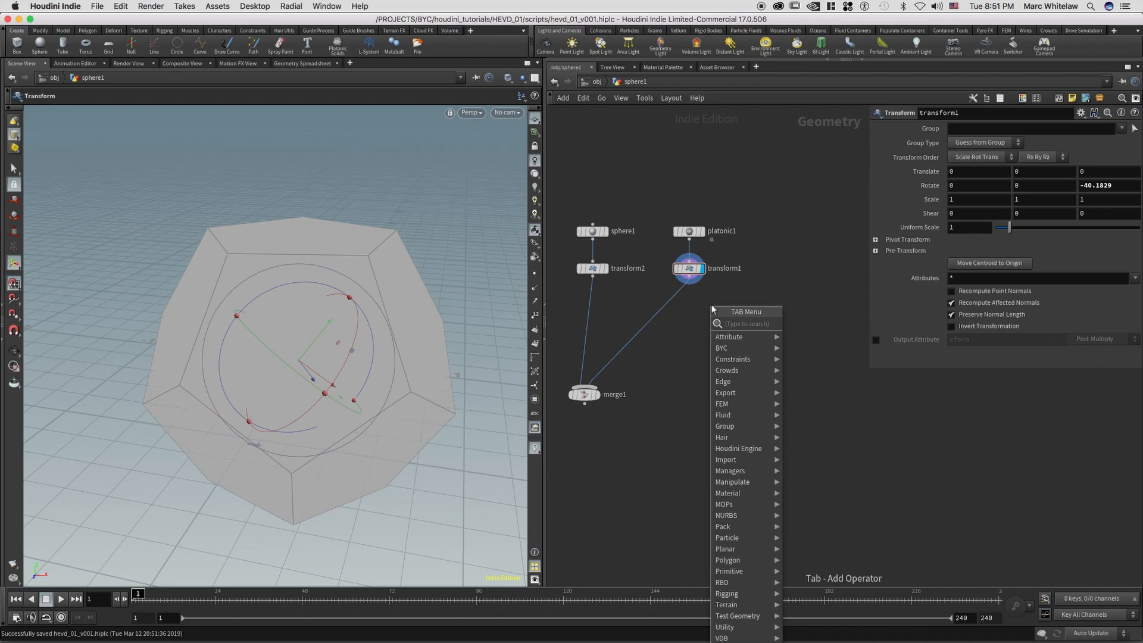
text(polywir)
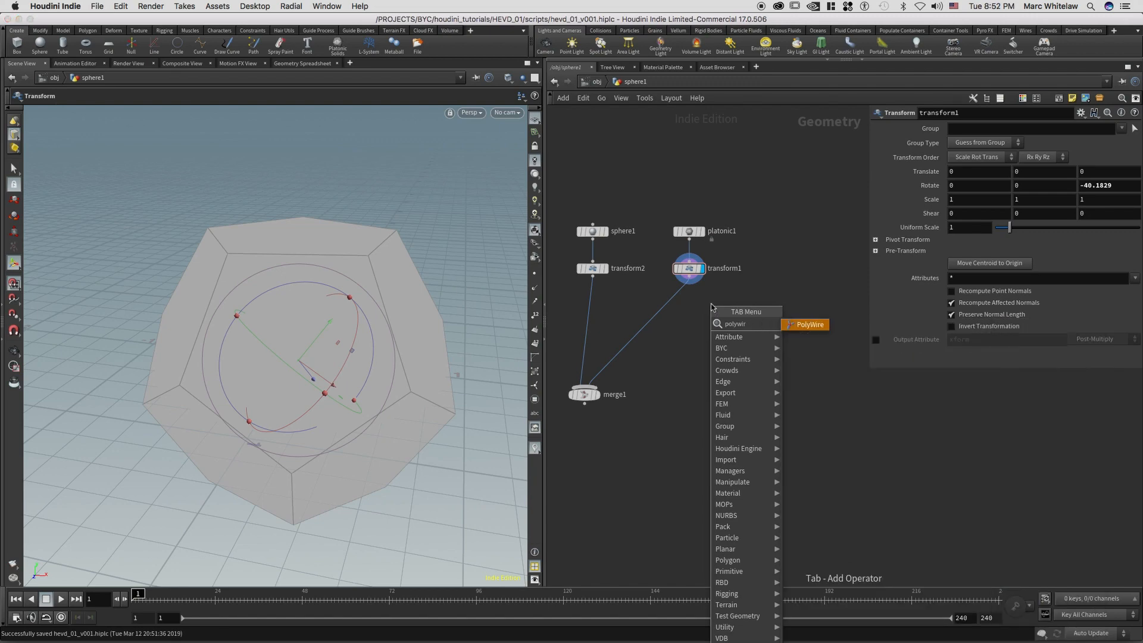
key(Return)
click(700, 295)
drag(690, 276, 703, 331)
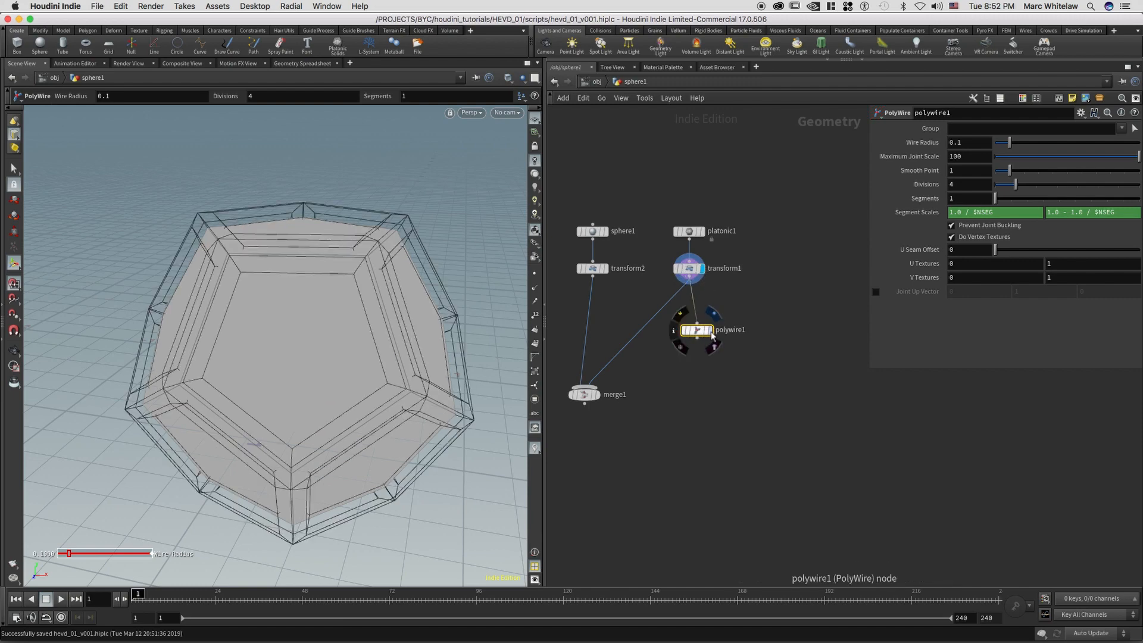
click(711, 332)
Step: Examine the PolyWire frame of the dodecahedron from several angles and distances
key(Escape)
drag(235, 296, 286, 290)
right_drag(326, 272, 296, 273)
drag(296, 273, 294, 273)
middle_drag(294, 274, 294, 272)
drag(295, 272, 231, 283)
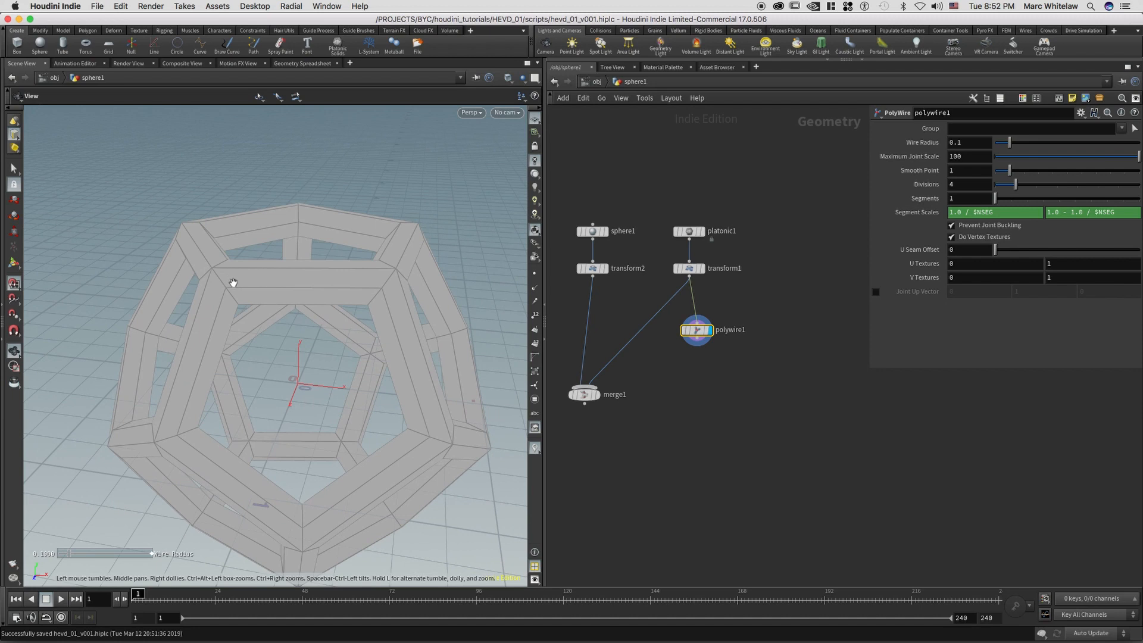
middle_drag(231, 282, 226, 281)
right_drag(240, 280, 207, 322)
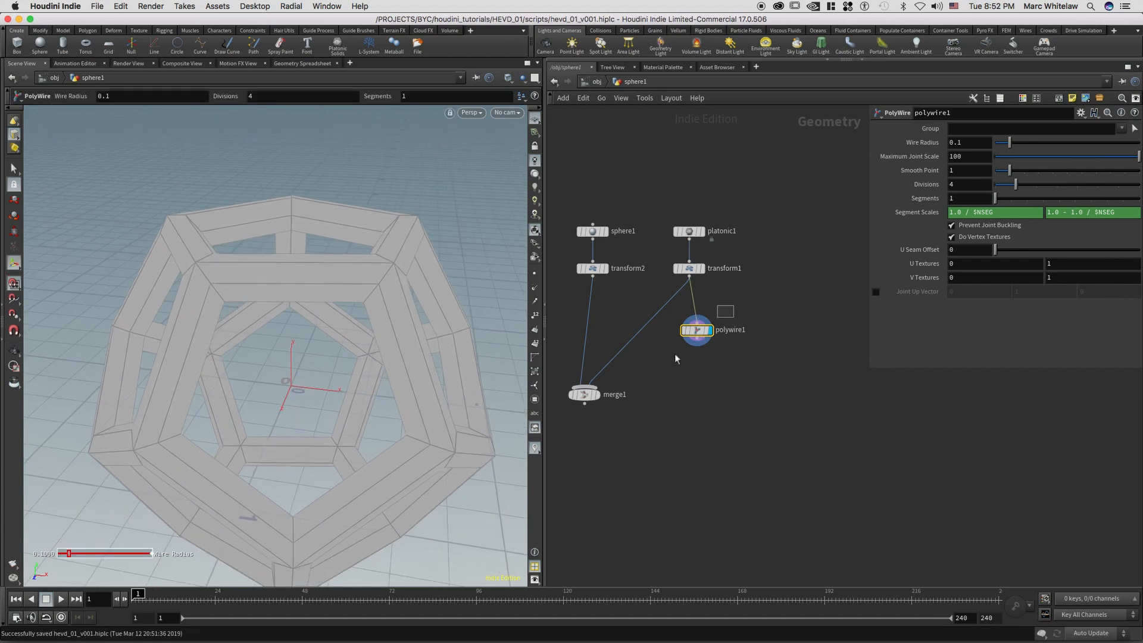
Step: Set polywire1's wire radius to 0.02 and its divisions to 12
text(0.2)
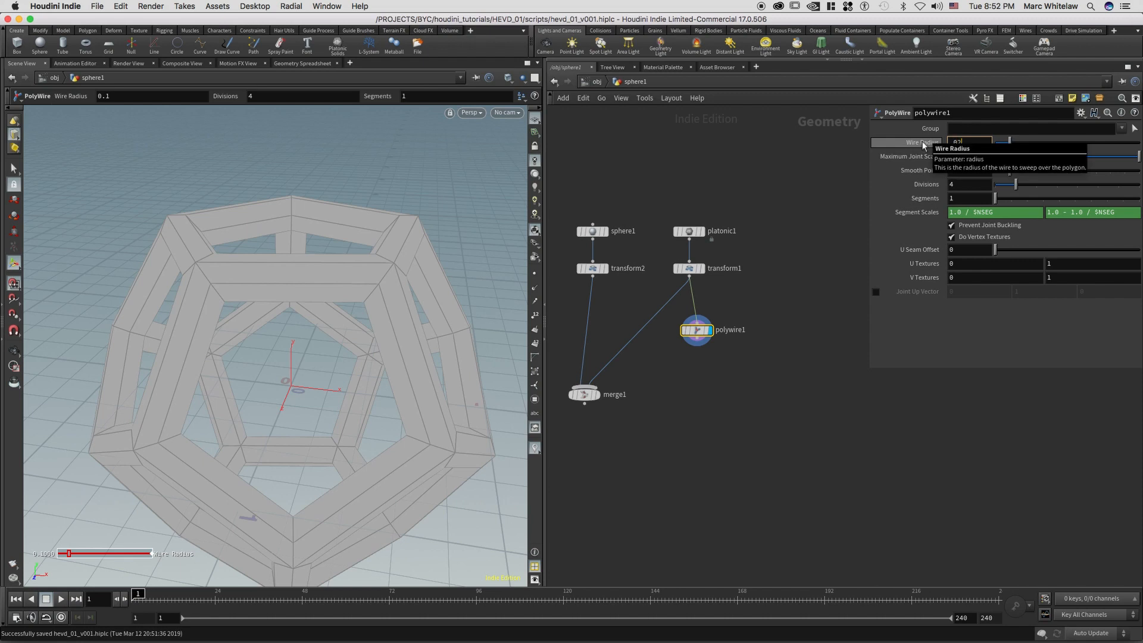
text(25)
key(Return)
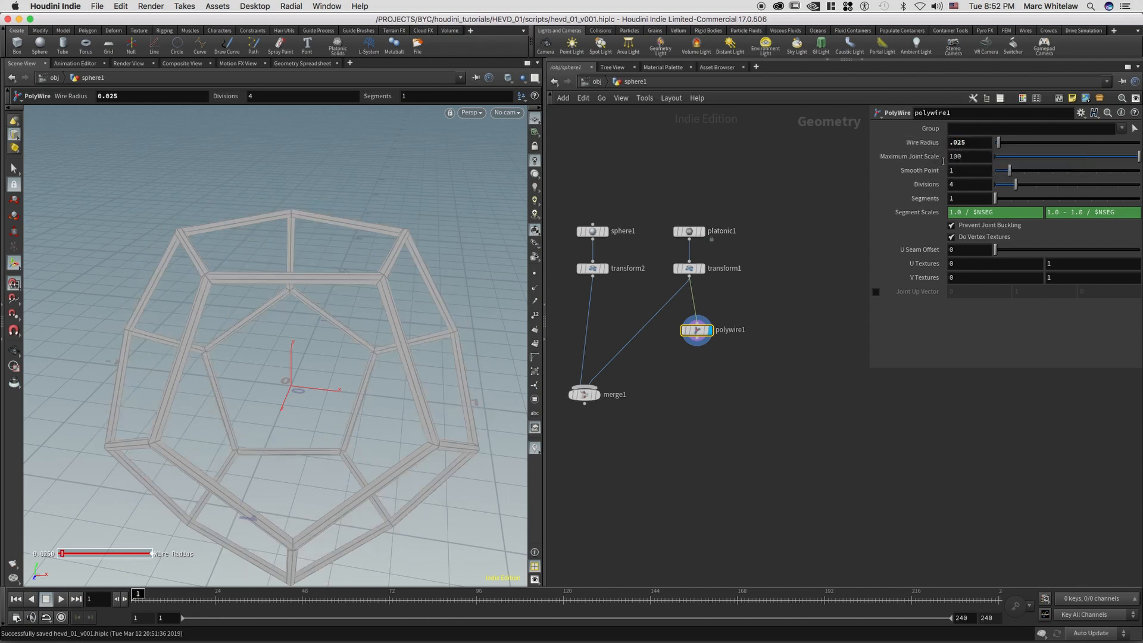
click(951, 144)
text(.02)
key(Return)
click(951, 186)
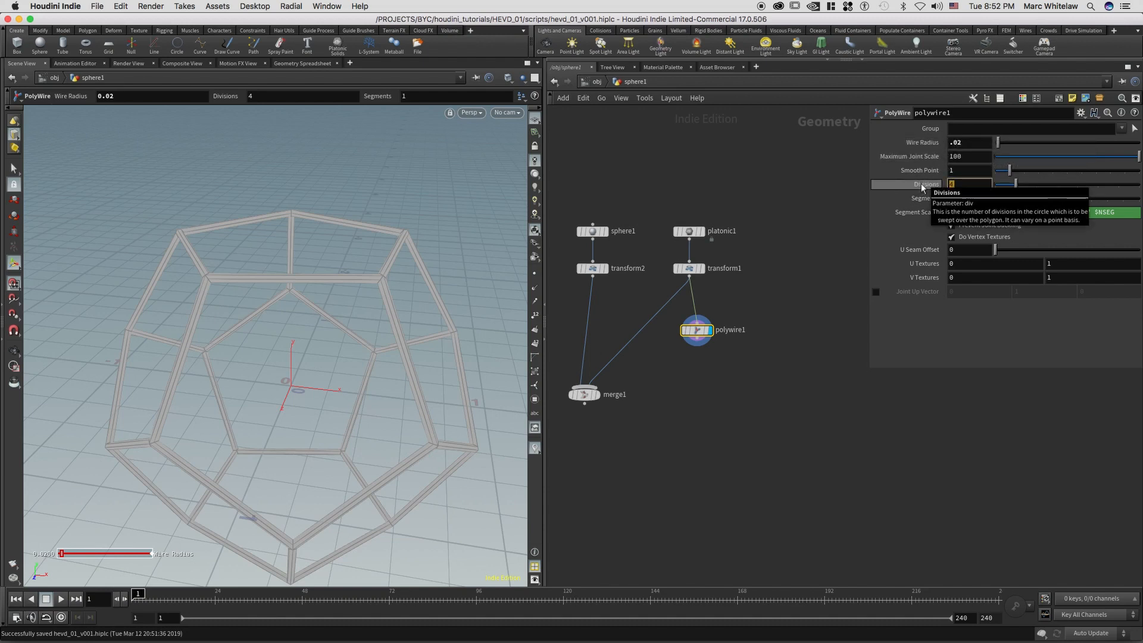
key(Return)
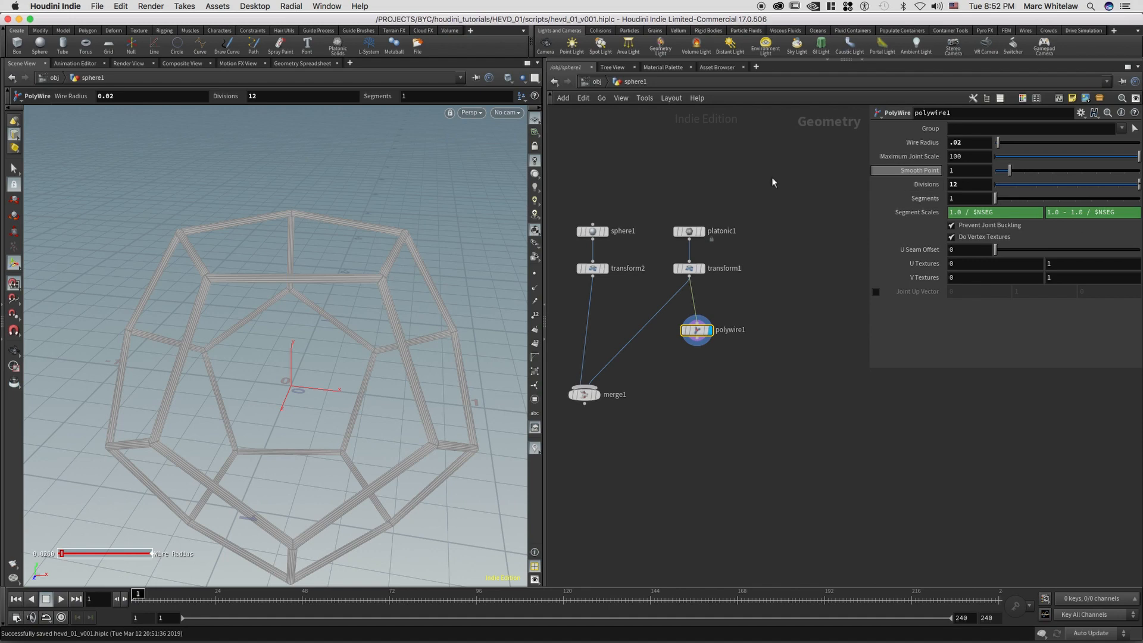
Step: Try 4 segments on polywire1, and return the segments to 1
click(328, 269)
scroll(328, 269, up, 3)
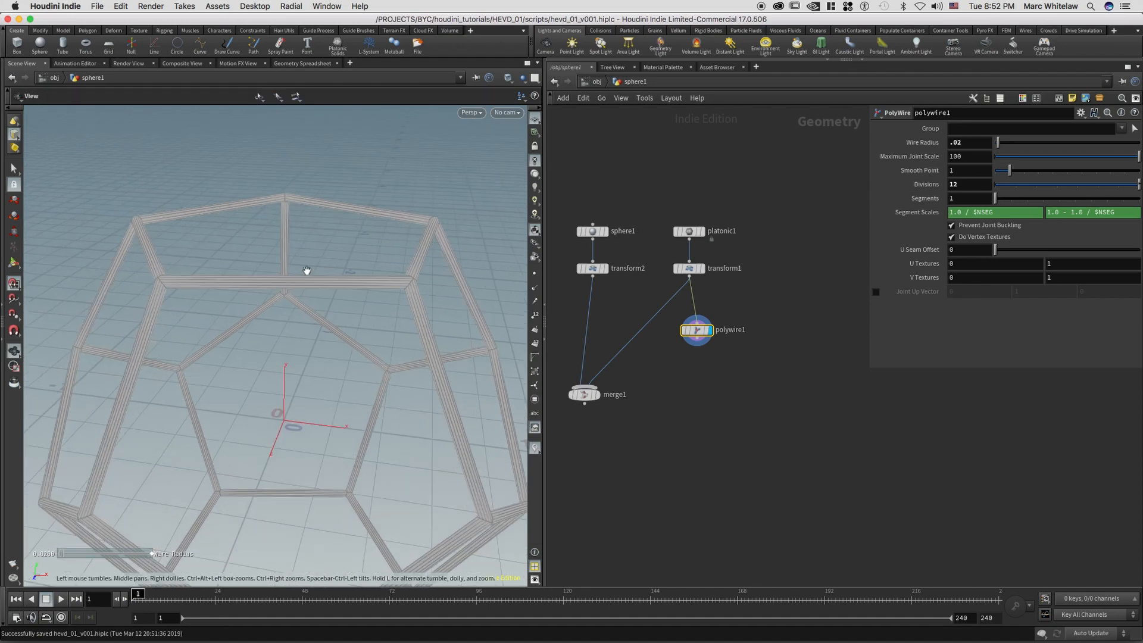
alt+right_drag(307, 277, 319, 269)
text(2)
key(Return)
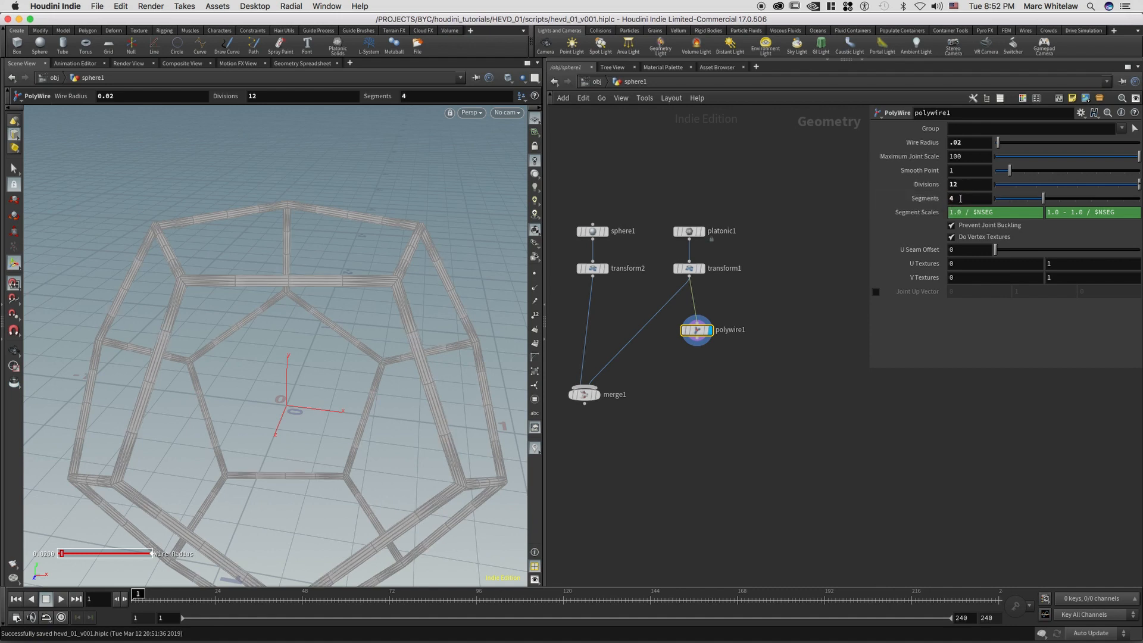
text(1)
key(Return)
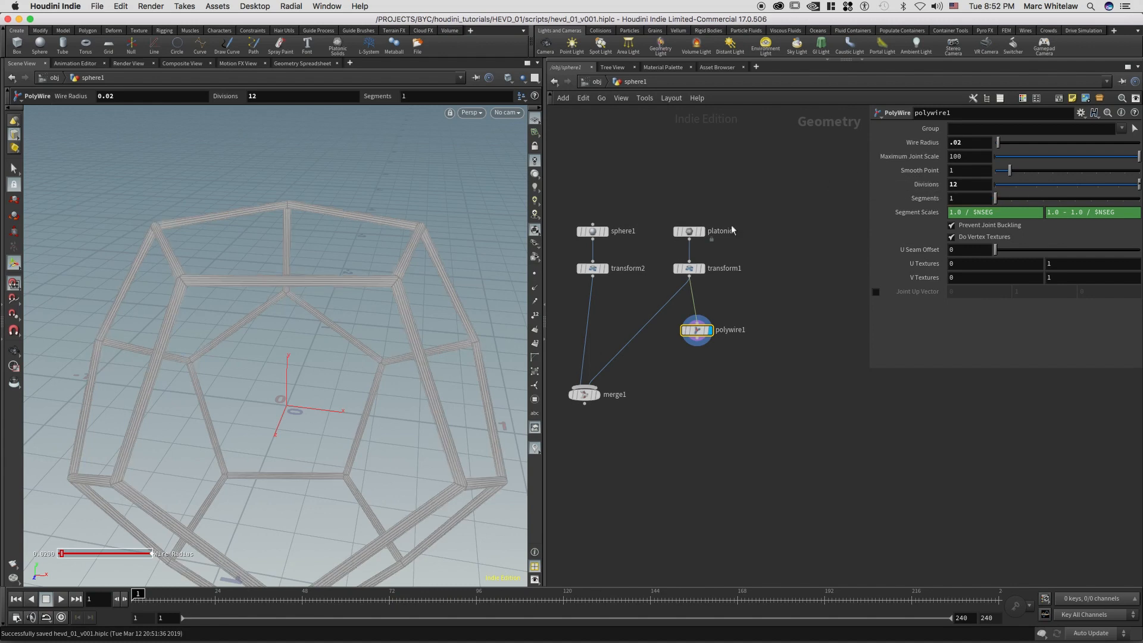
Step: Reduce polywire1's wire radius to 0.01 and move the node out to the right below transform1
click(959, 146)
text(1)
key(Return)
middle_drag(707, 368, 791, 323)
drag(794, 286, 820, 283)
middle_drag(774, 321, 688, 324)
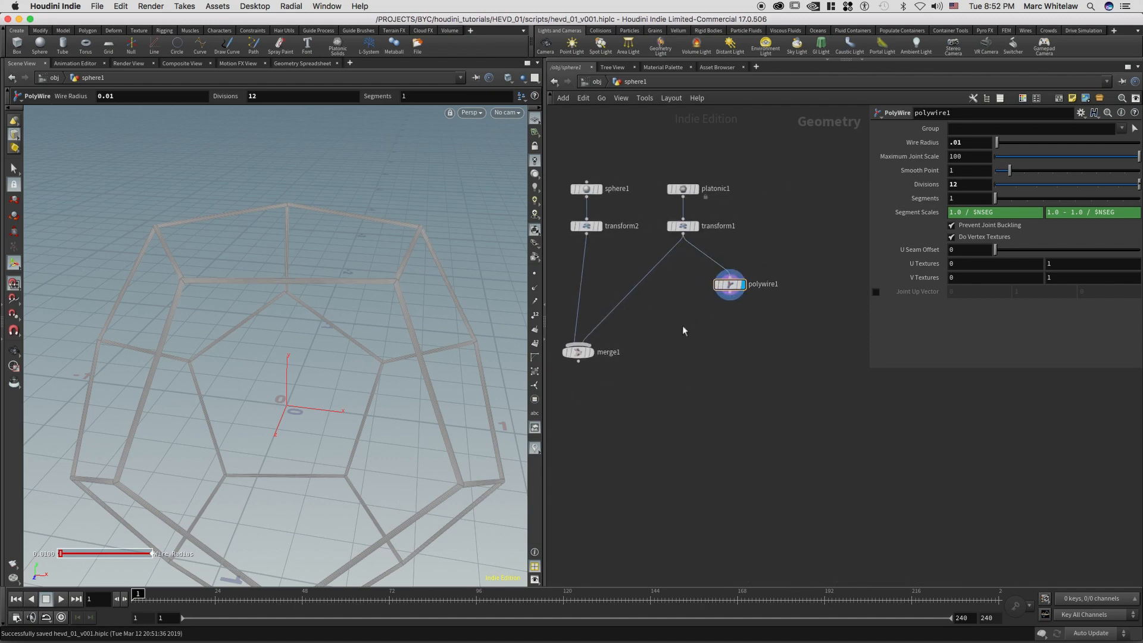
Step: Add a second Merge node in the network between polywire1 and merge1
key(Tab)
text(me)
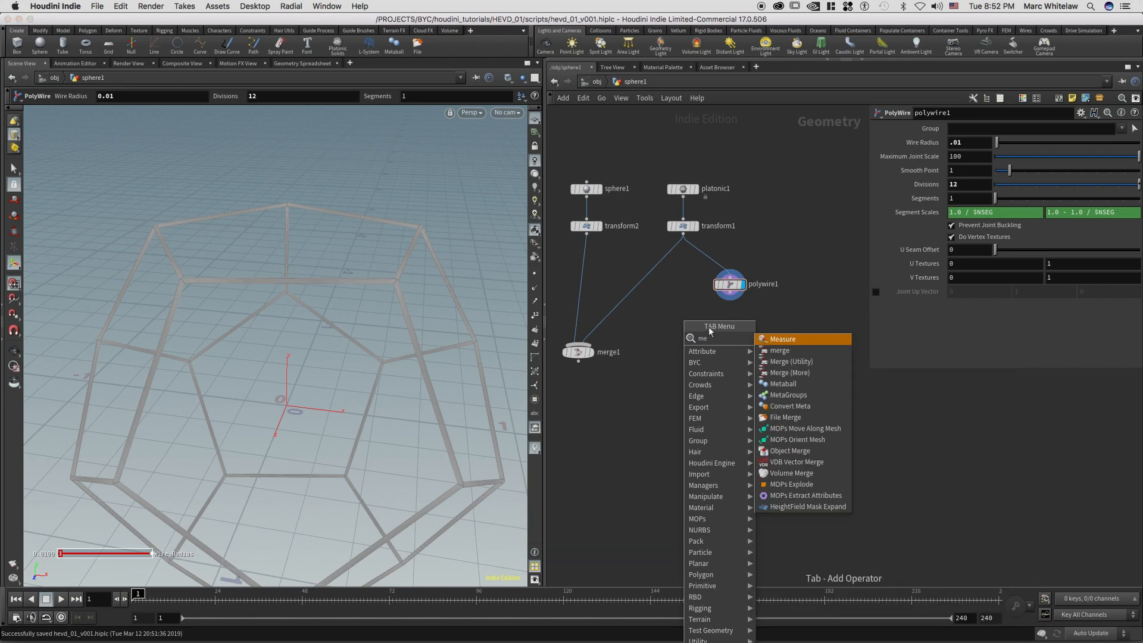
text(r)
click(773, 342)
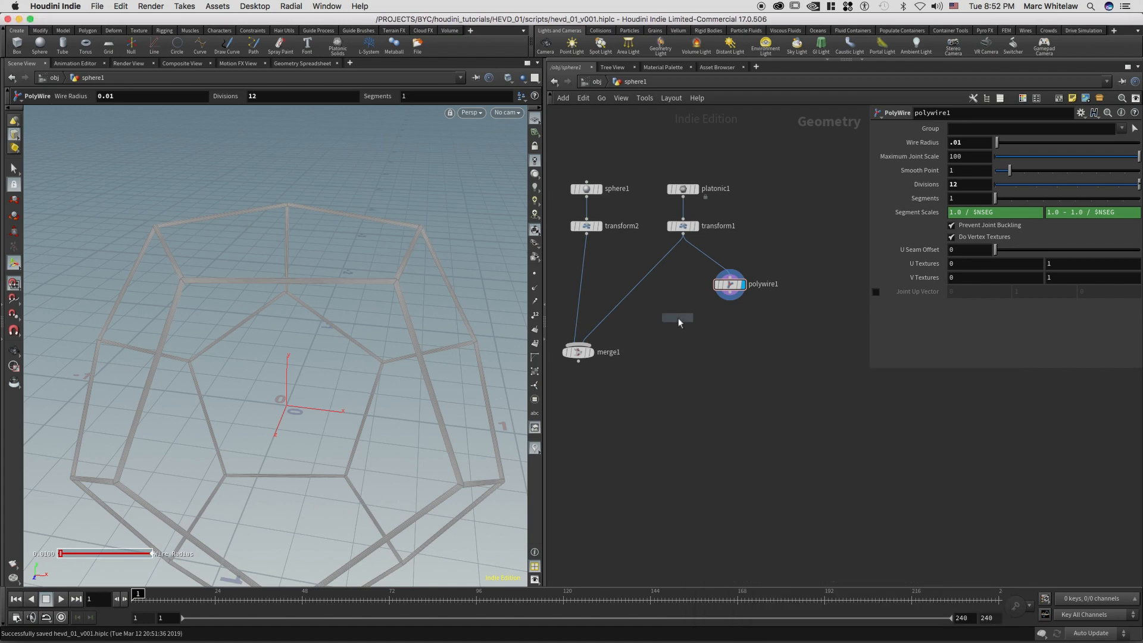
click(661, 323)
Step: Merge transform1 and polywire1 in merge2, and feed merge2 into merge1 in place of the direct transform1 connection
drag(683, 235, 661, 314)
drag(730, 291, 661, 314)
drag(580, 353, 661, 333)
click(603, 429)
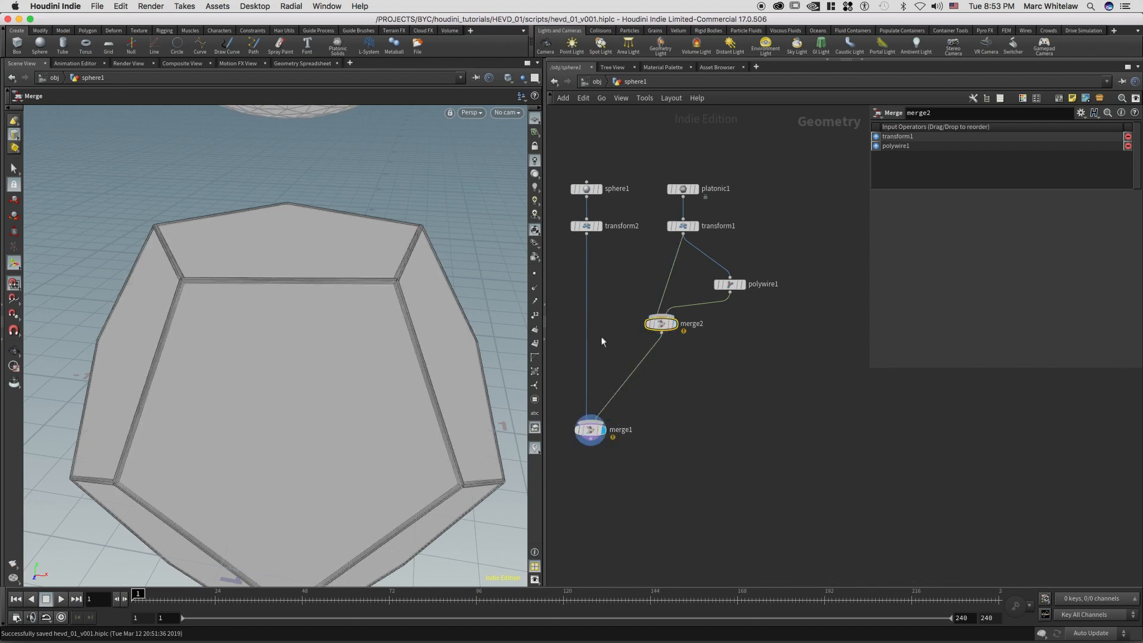
Step: Align merge2 beneath transform1 and read its node info
right_drag(350, 268, 308, 324)
middle_drag(313, 277, 312, 334)
right_drag(311, 334, 244, 384)
drag(256, 378, 308, 363)
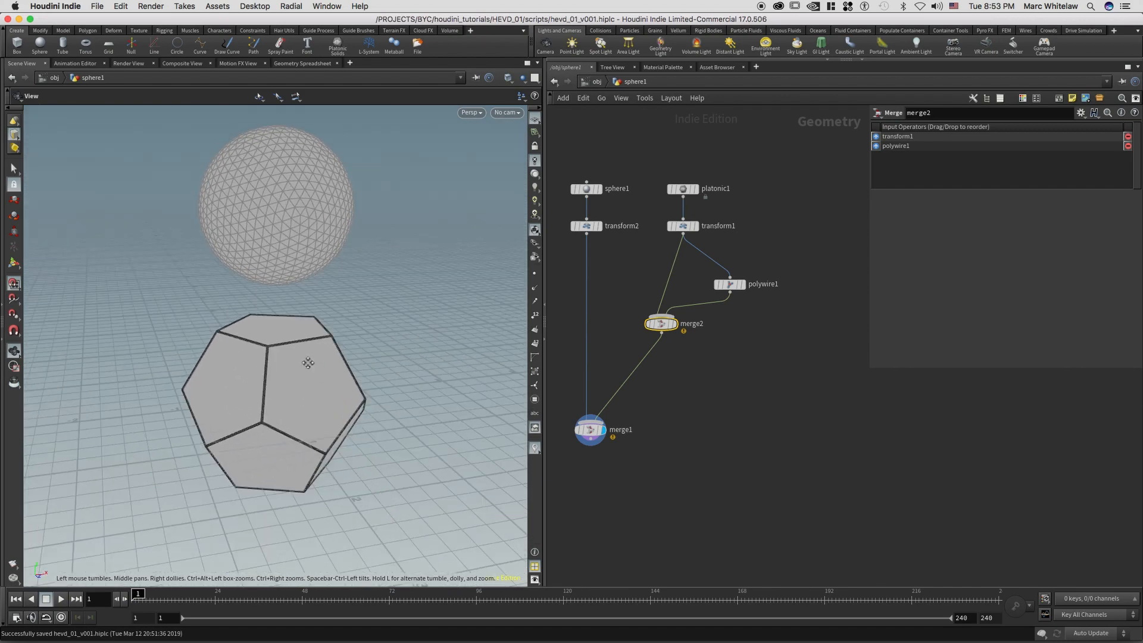
right_drag(308, 363, 319, 345)
drag(661, 324, 695, 332)
mouse_move(686, 334)
click(664, 336)
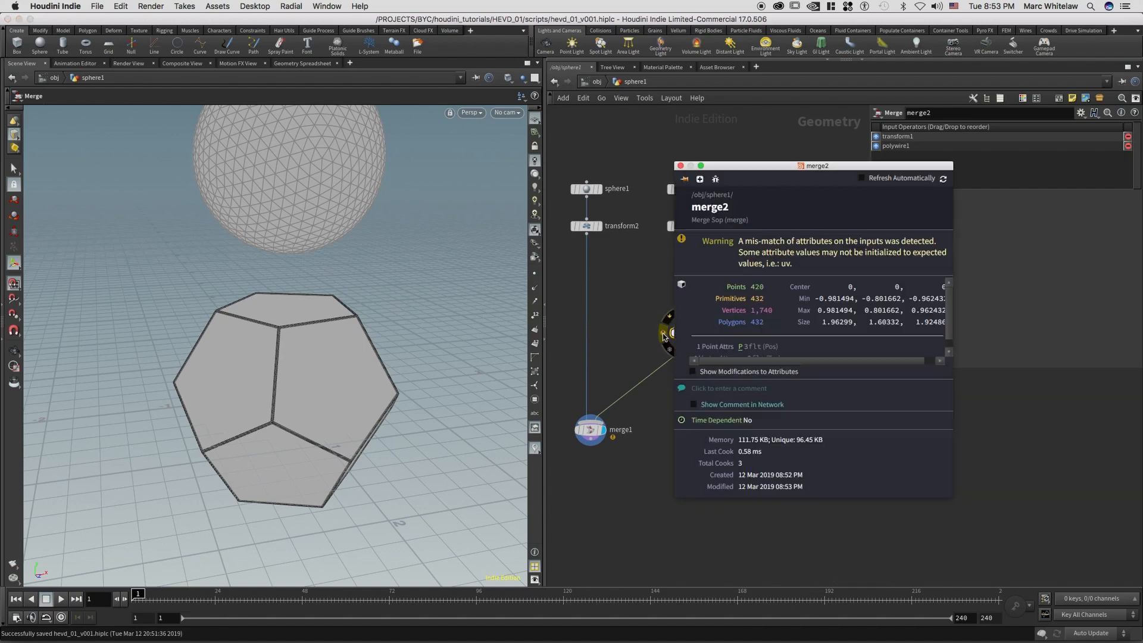
click(664, 337)
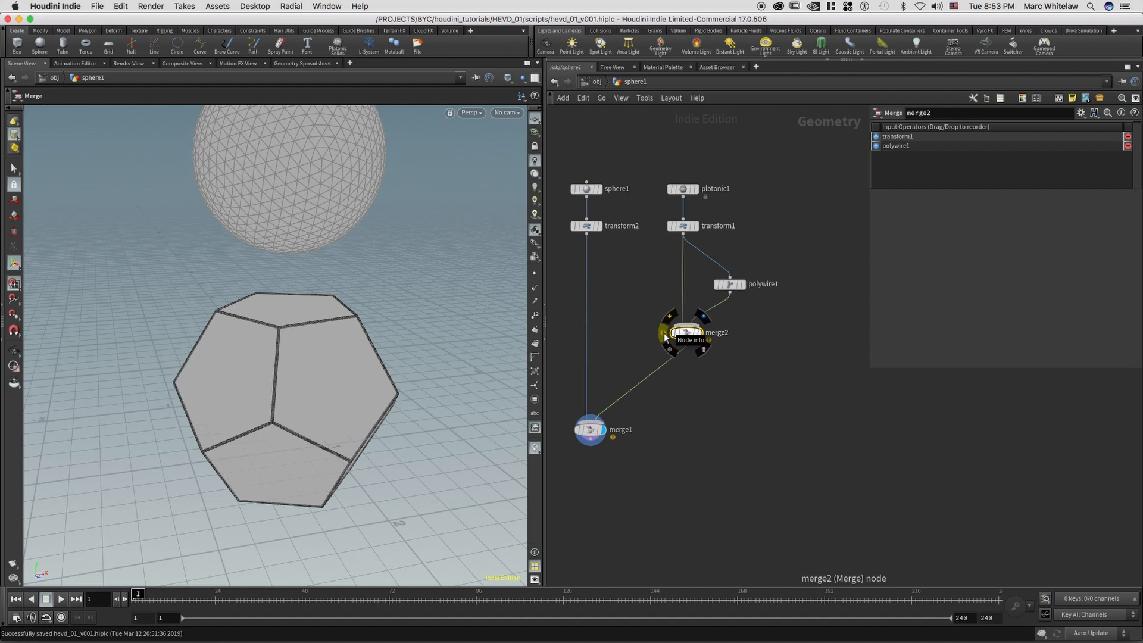
Step: Move polywire1 up to make room and insert an Attribute Delete node between it and merge2
drag(730, 284, 736, 268)
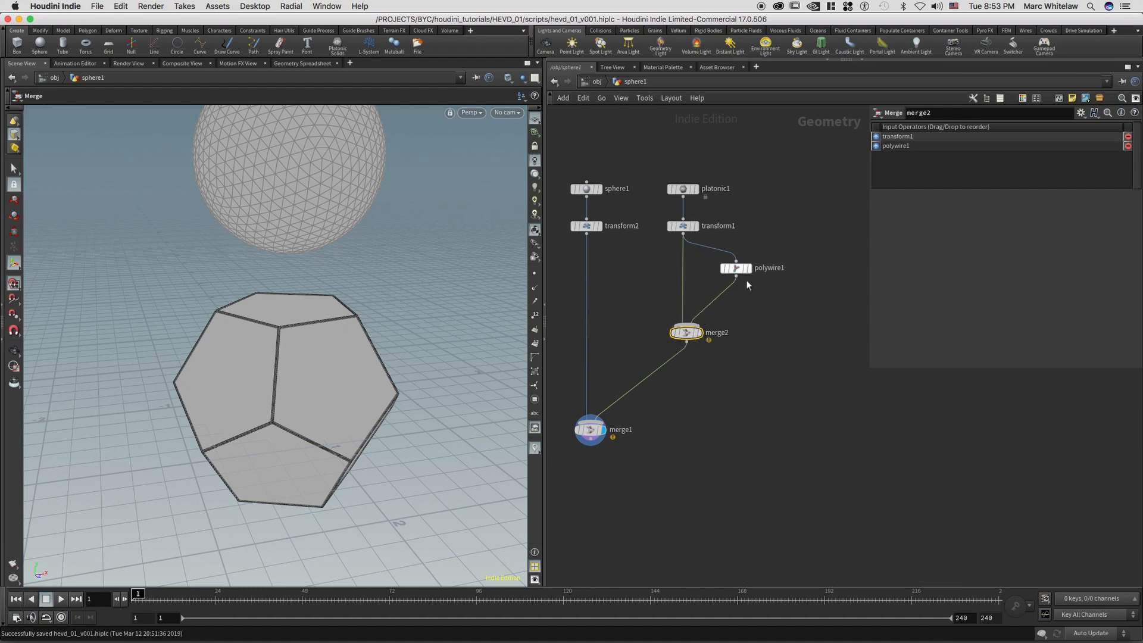
click(773, 303)
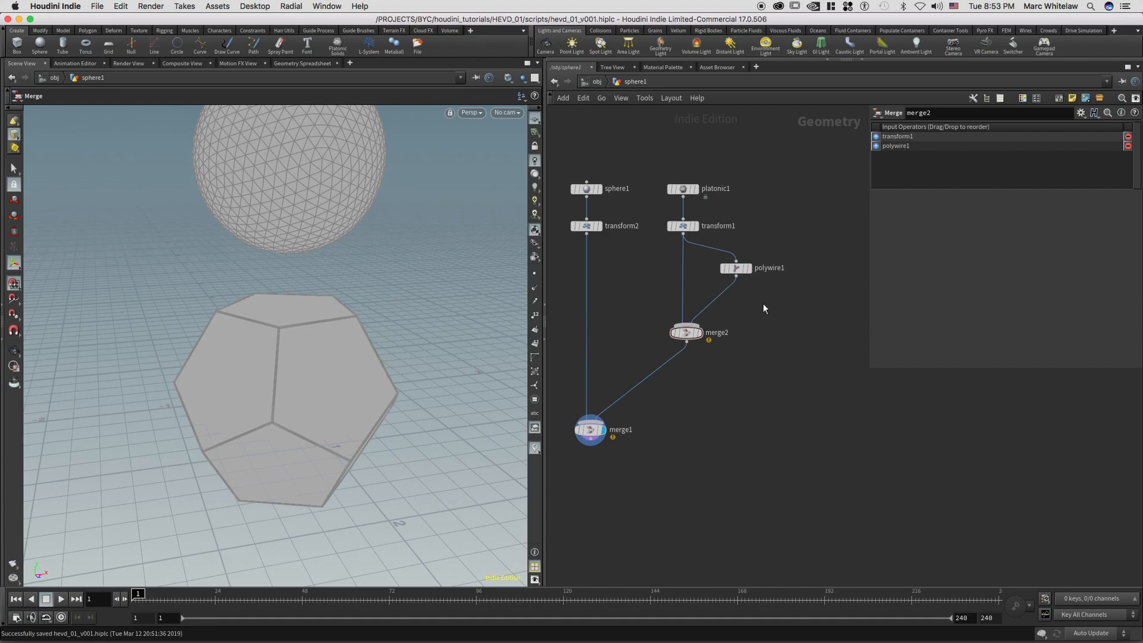
key(Tab)
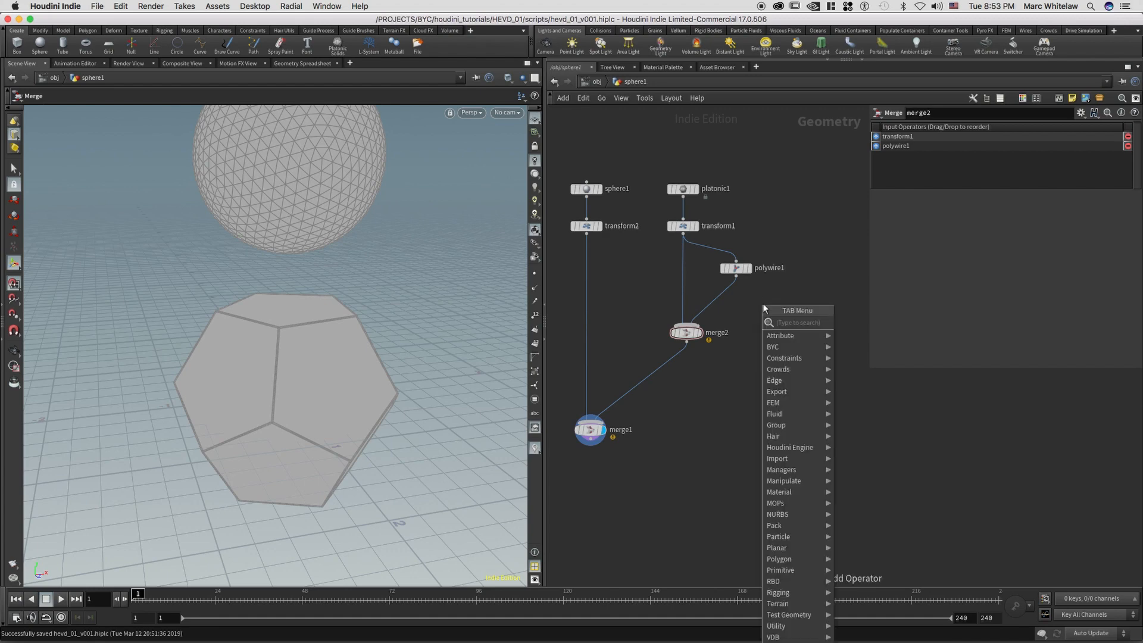
text(att)
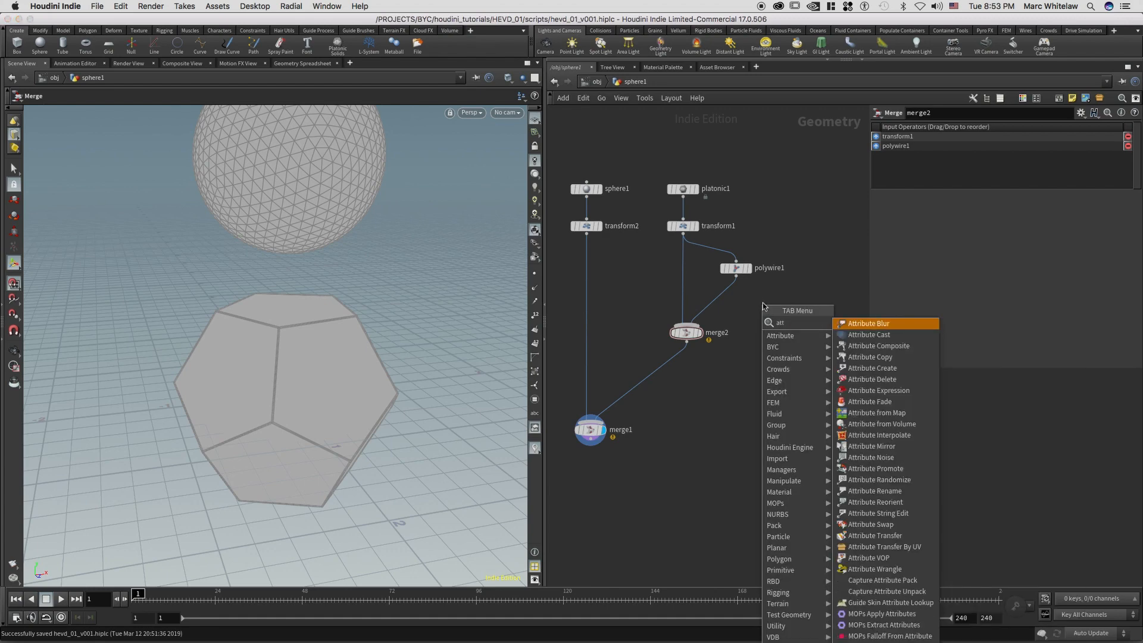
text(del)
key(Return)
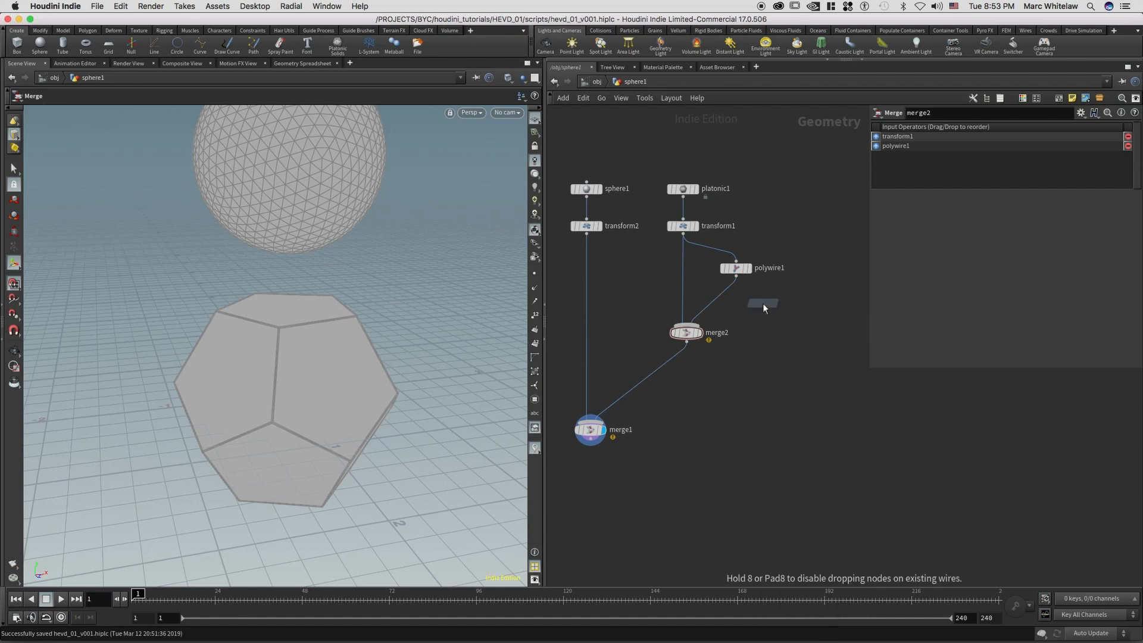
click(717, 296)
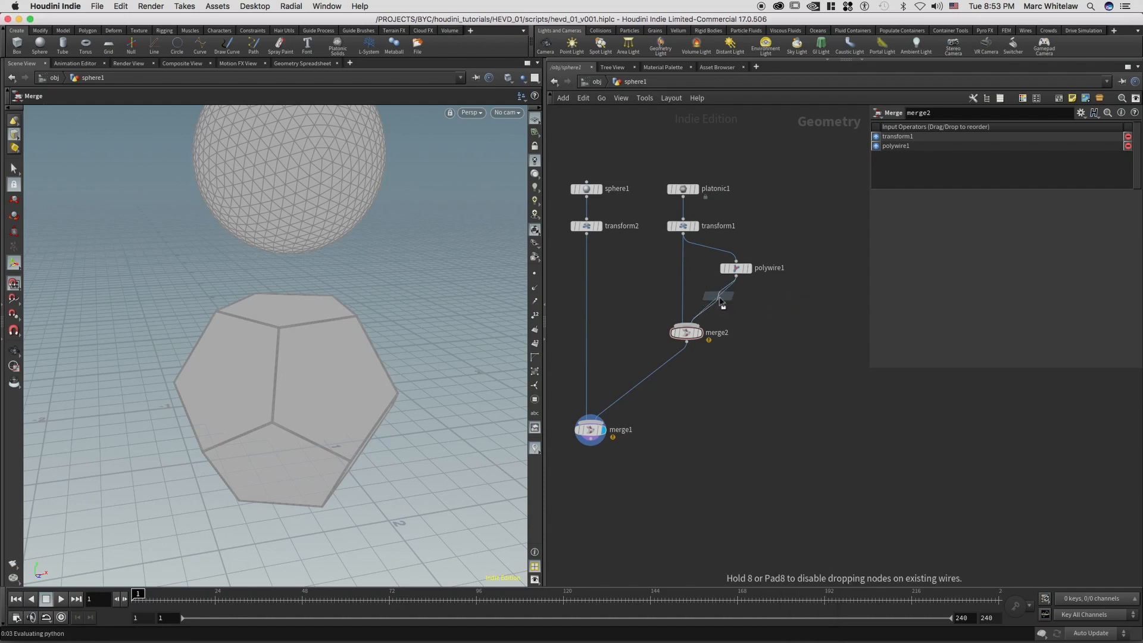
drag(722, 301, 740, 301)
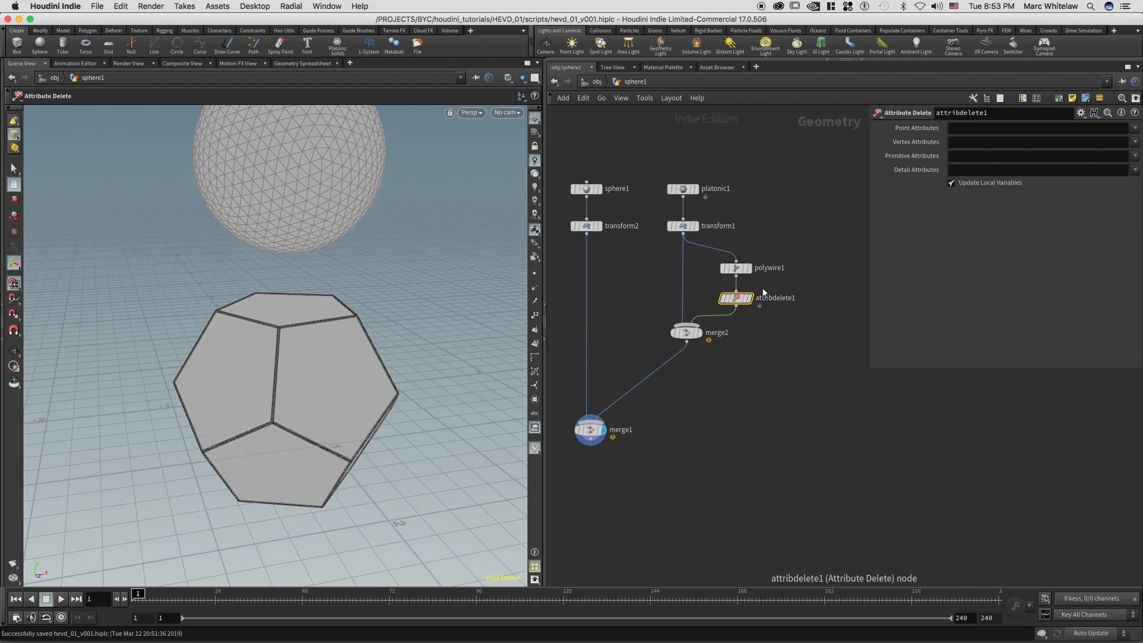
Step: Enter uv as the primitive attribute to delete in attribdelete1, and display merge2
click(956, 156)
text(uv)
key(Return)
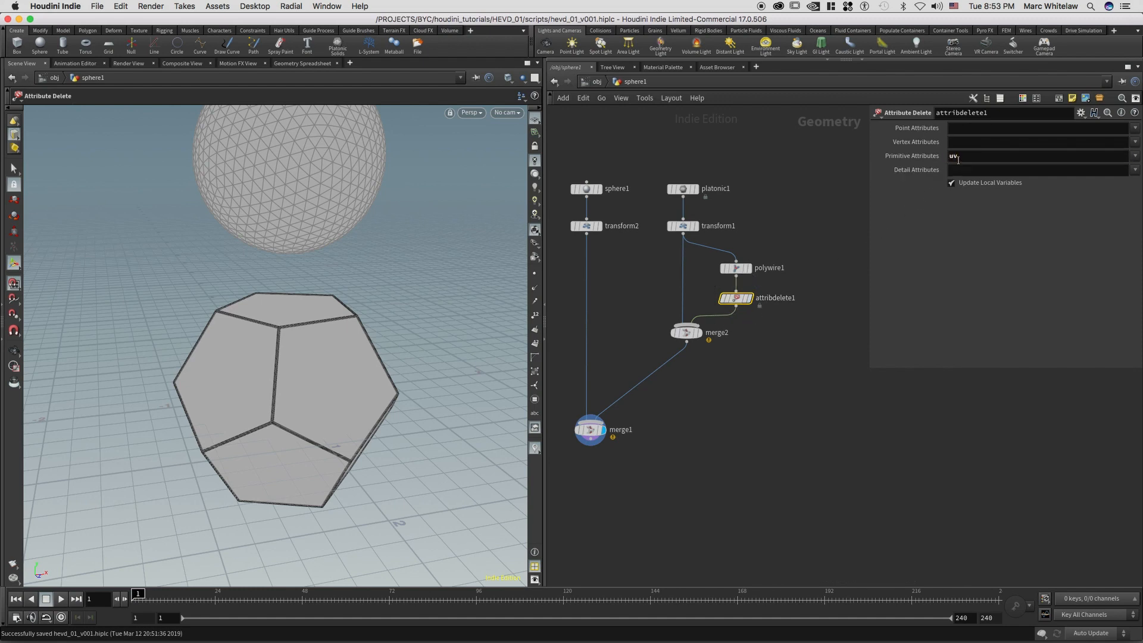
click(700, 334)
Step: Insert a copy of attribdelete1 between transform1 and merge2, and tidy the node layout around polywire1
mouse_move(734, 305)
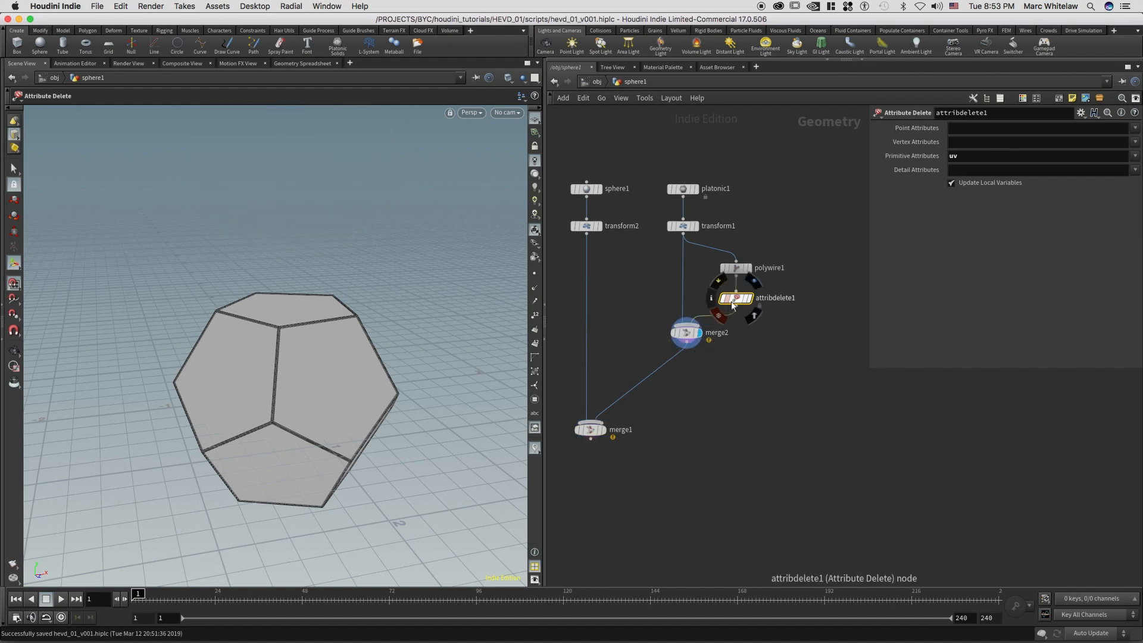
alt+drag(738, 303, 680, 288)
drag(686, 285, 673, 319)
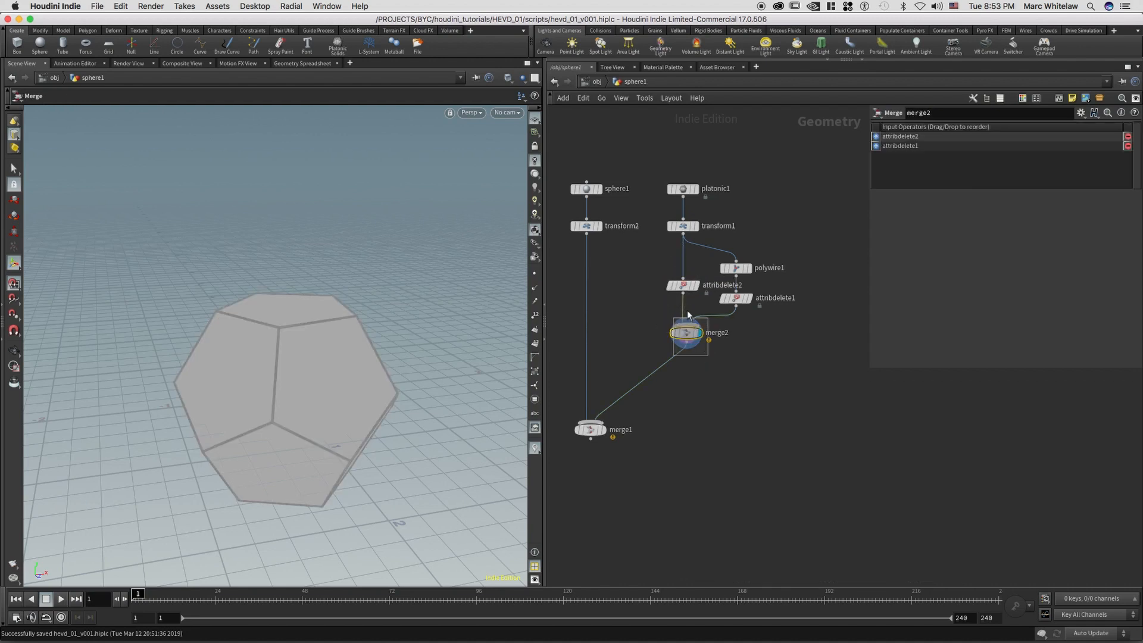
drag(778, 280, 668, 300)
drag(773, 249, 735, 260)
Step: On both Attribute Delete nodes, clear the primitive attributes and set the point attributes to uv
drag(736, 301, 656, 299)
double_click(953, 155)
key(BackSpace)
click(962, 128)
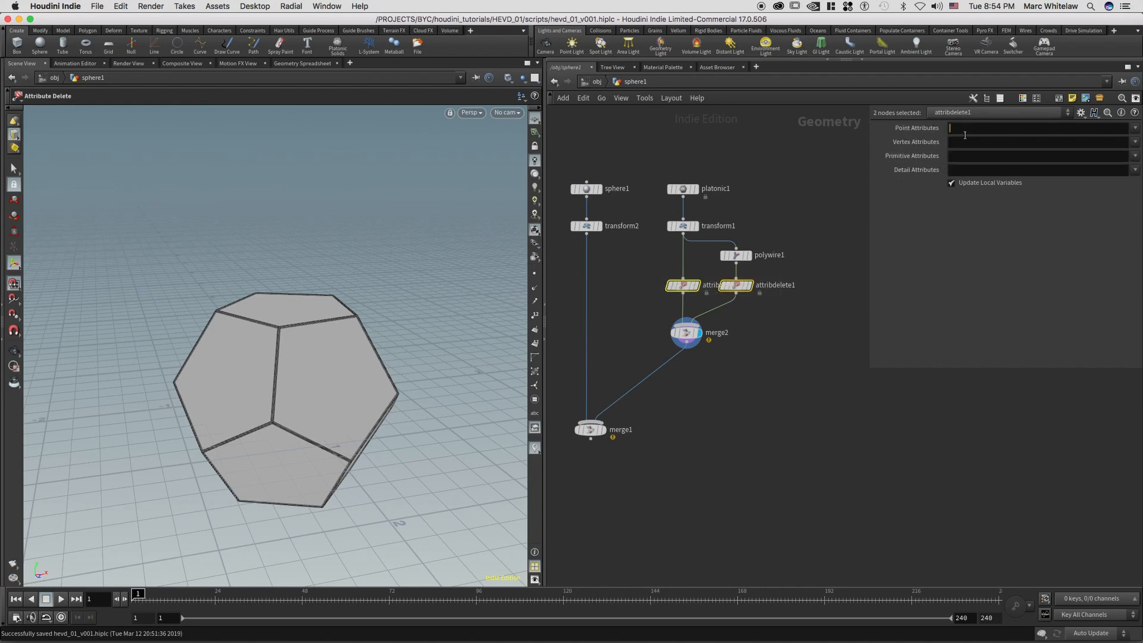
key(Return)
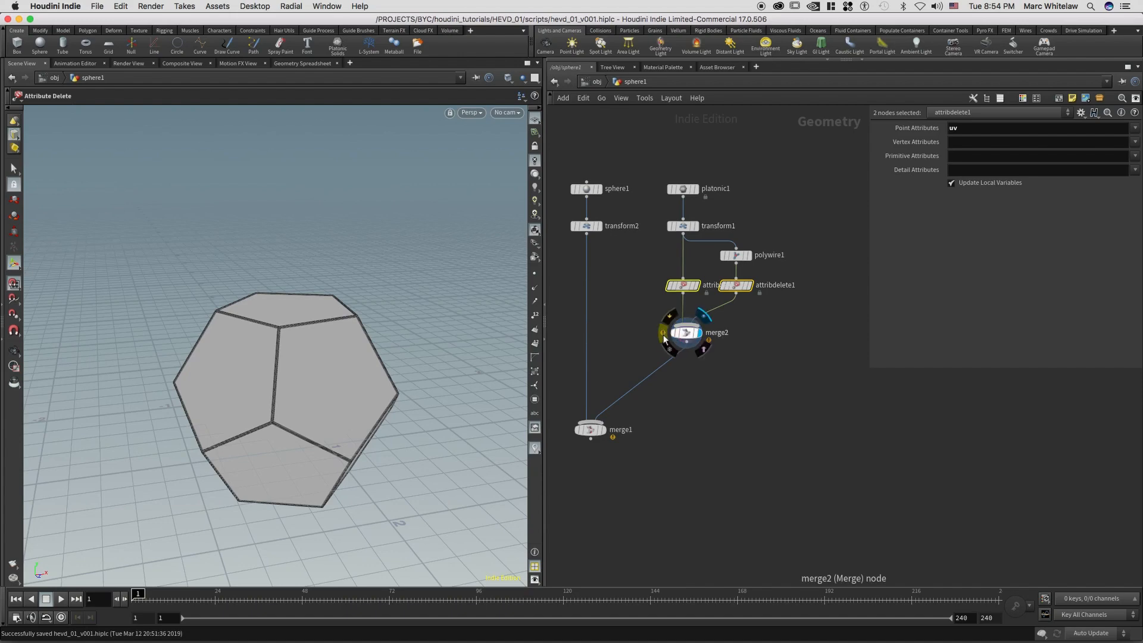
Step: Inspect the node information of merge2 to read its attribute mismatch warning and its point and vertex attributes
click(665, 337)
click(667, 335)
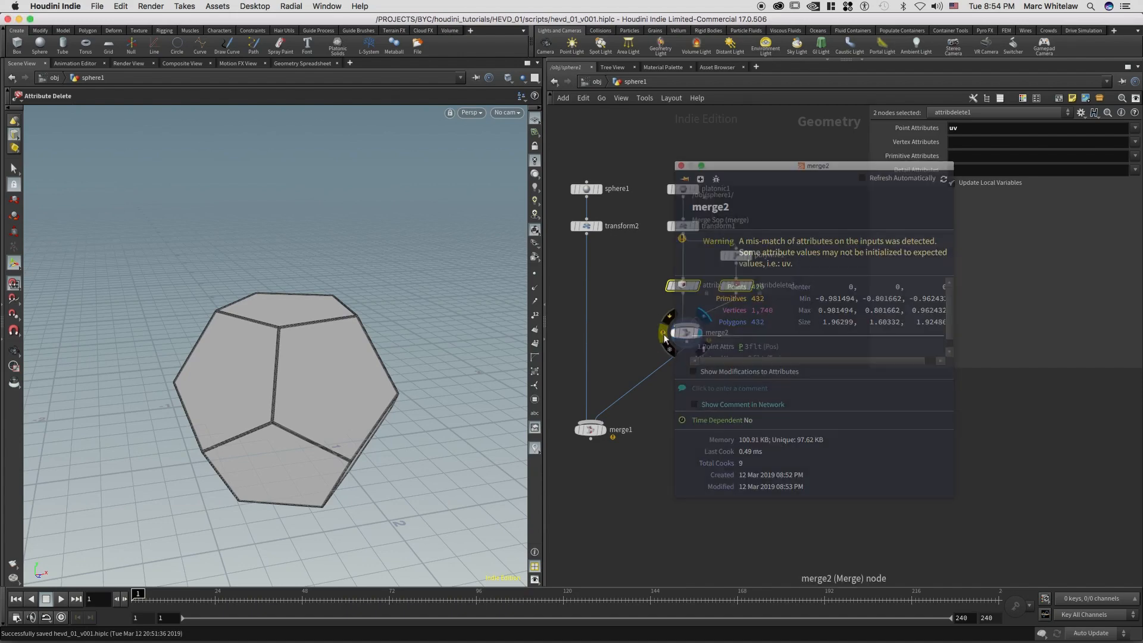
middle_click(684, 337)
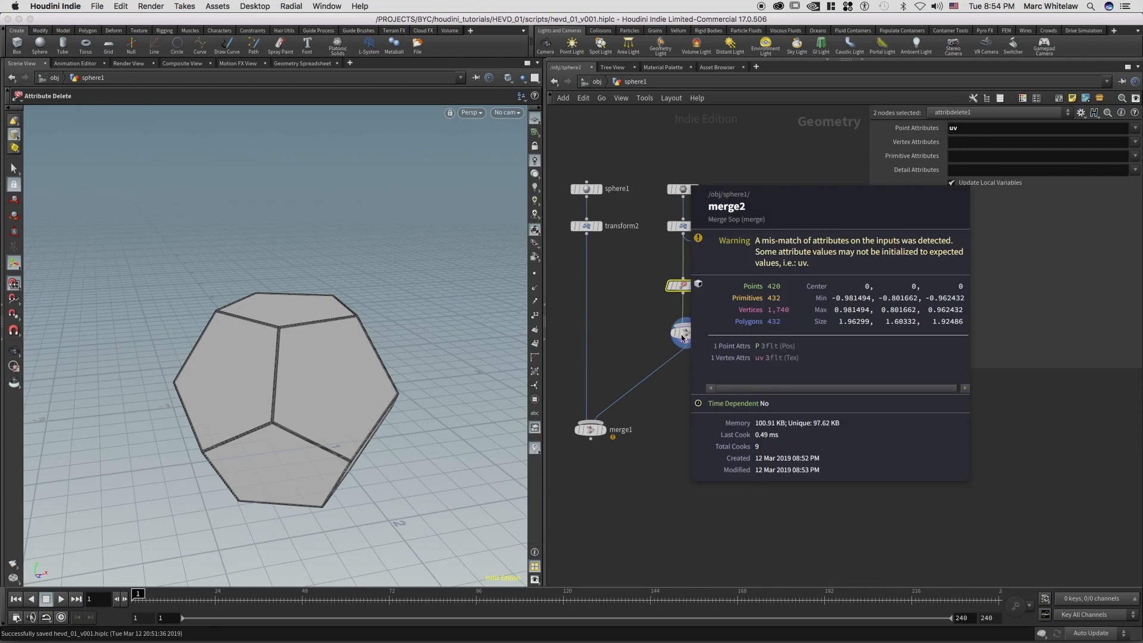
click(638, 332)
drag(980, 127, 913, 131)
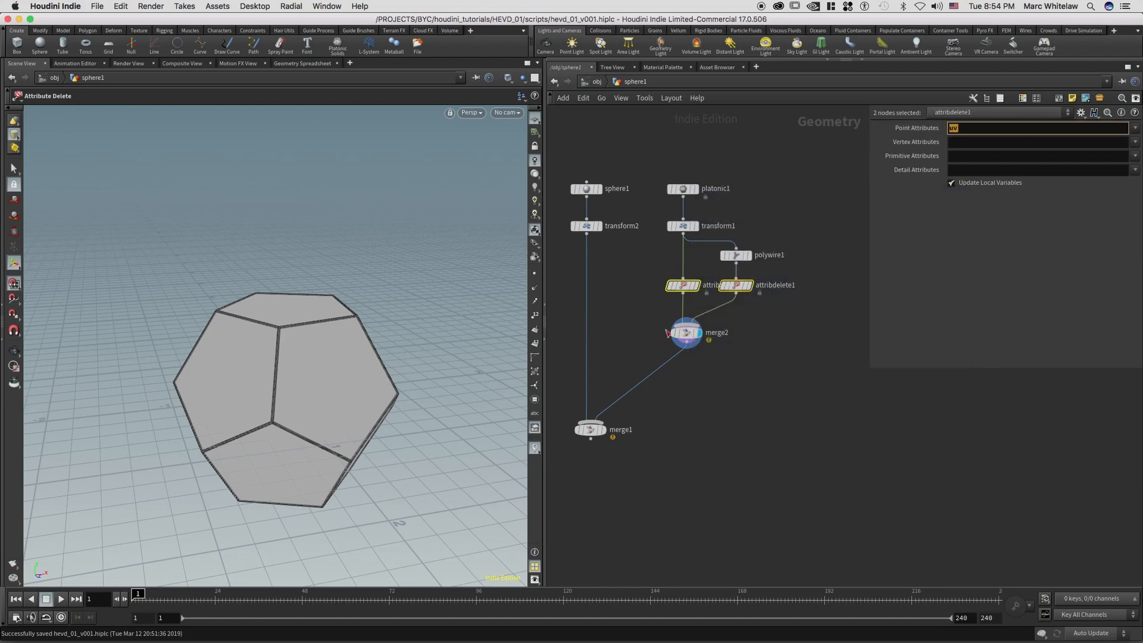
middle_click(689, 337)
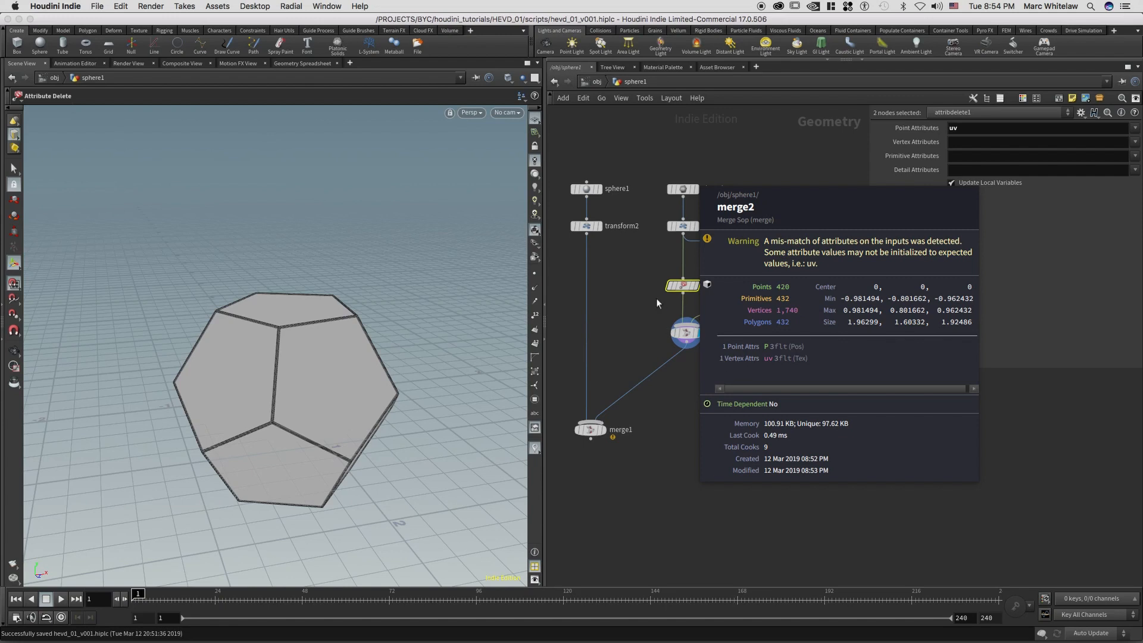
Step: Move the uv entry from Point Attributes to Vertex Attributes on both selected Attribute Delete nodes
drag(973, 128, 915, 139)
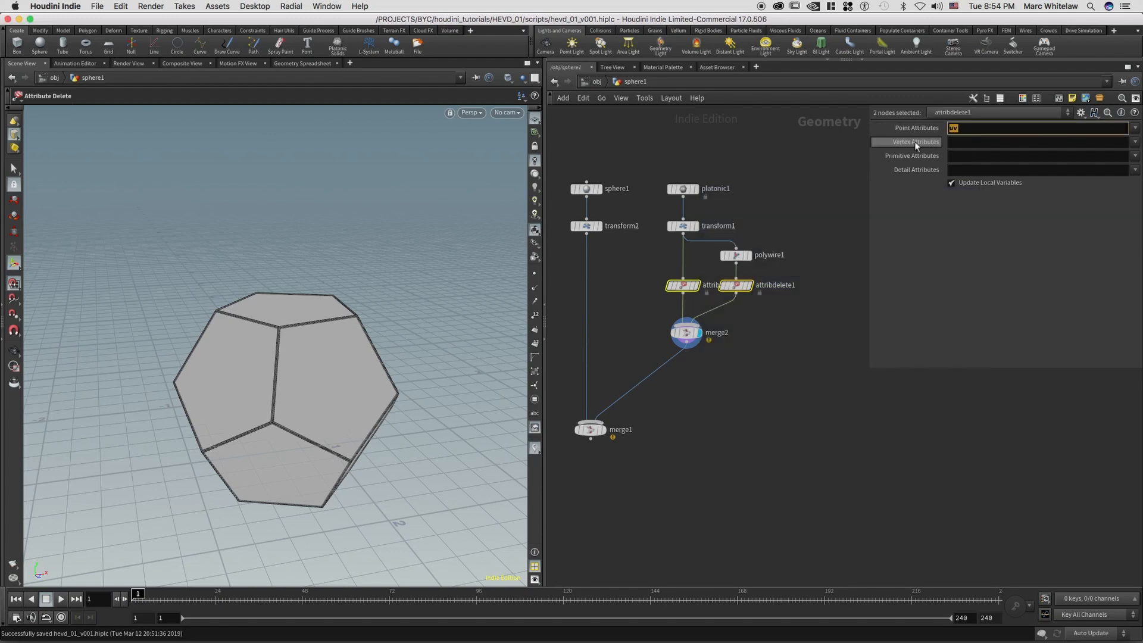
key(super+x)
click(956, 142)
key(super+v)
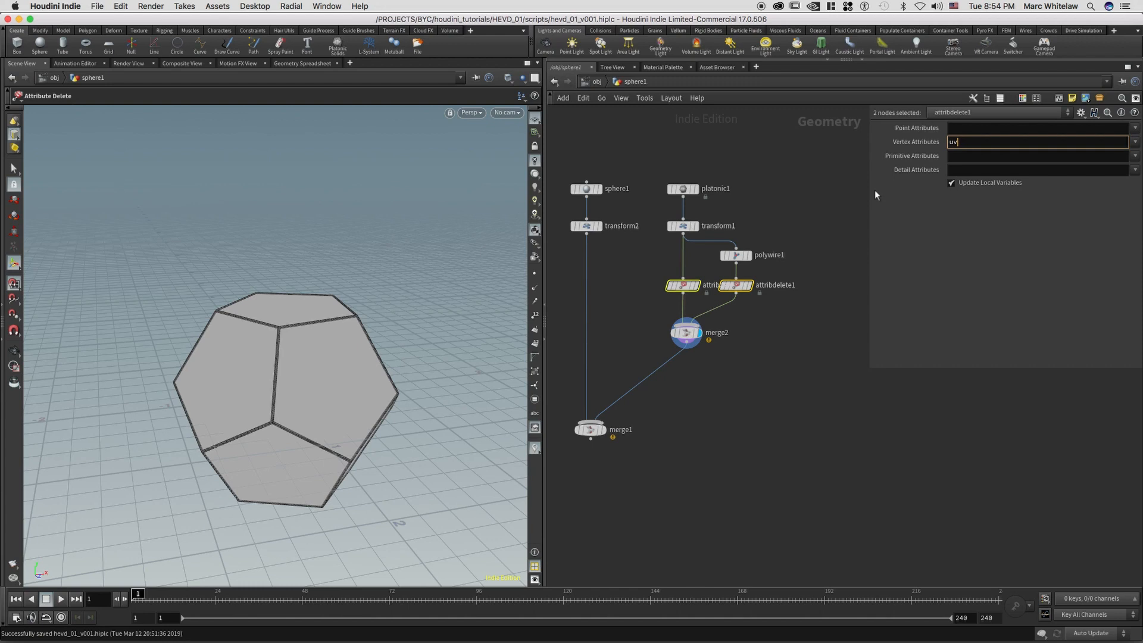
Step: Copy an Attribute Delete node onto the wire between transform2 and merge1, align it with the others and display merge1
drag(715, 370, 663, 319)
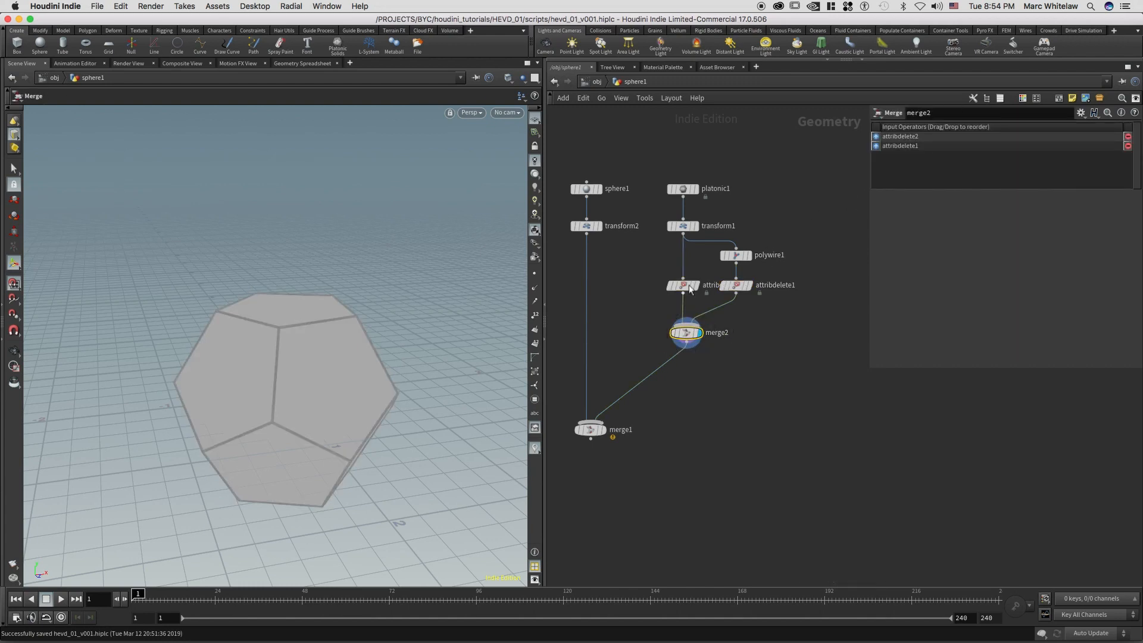
alt+drag(663, 301, 589, 335)
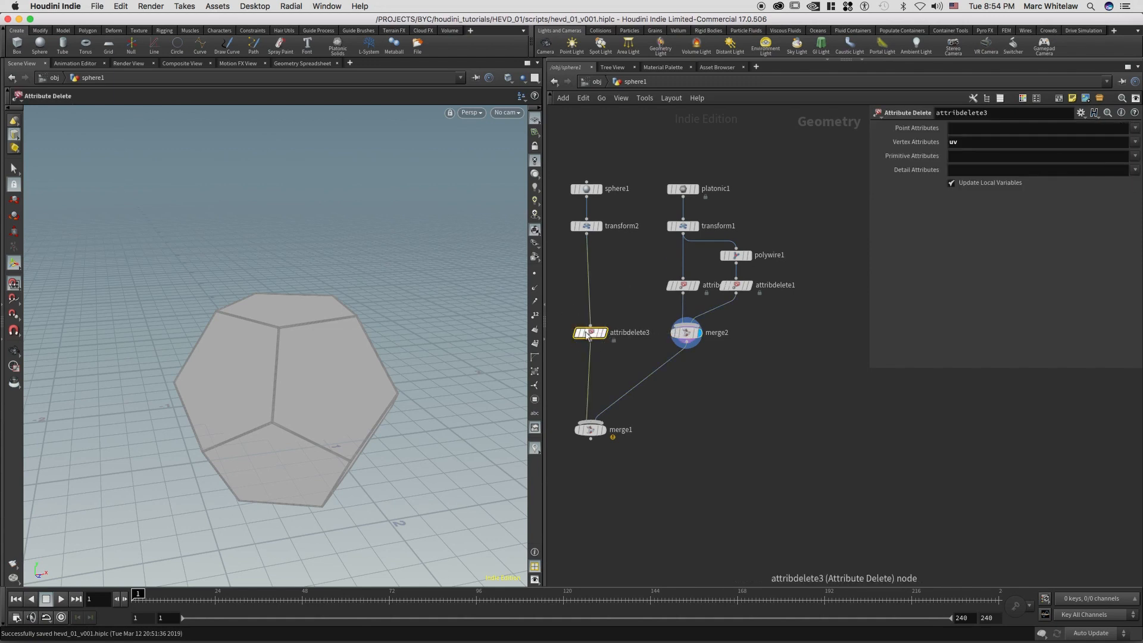
click(606, 432)
drag(650, 391, 569, 456)
middle_drag(749, 384, 853, 400)
drag(694, 348, 694, 298)
middle_drag(717, 277, 605, 290)
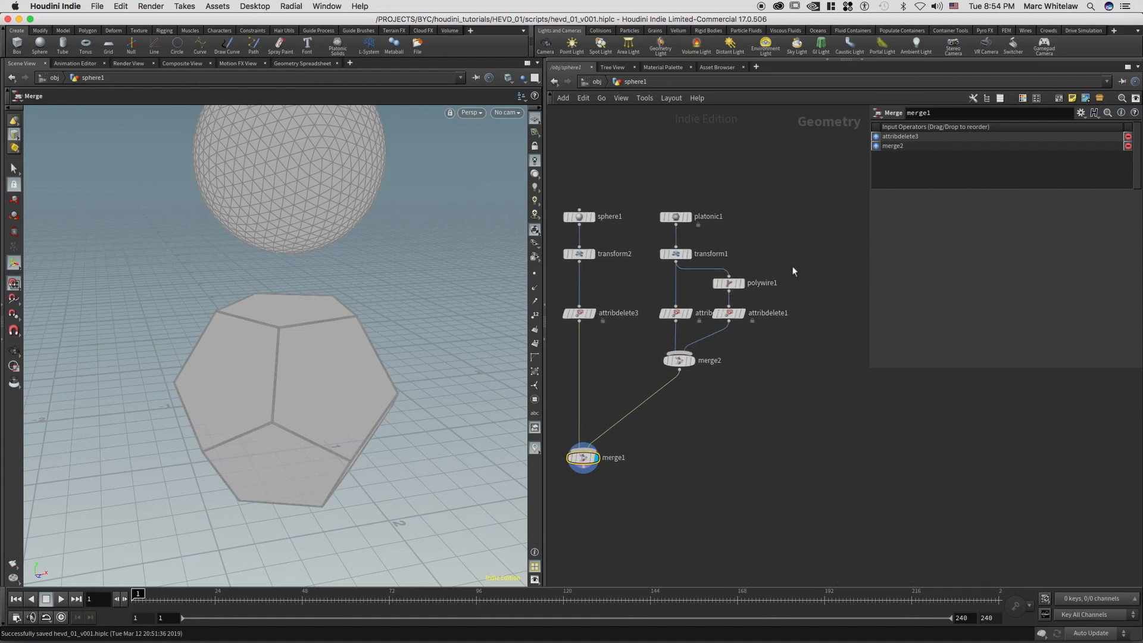
Step: Space out the network by moving merge1 and merge2 slightly further below the three Attribute Delete nodes
click(723, 283)
drag(684, 329, 554, 303)
middle_drag(676, 457, 782, 420)
drag(676, 446, 678, 460)
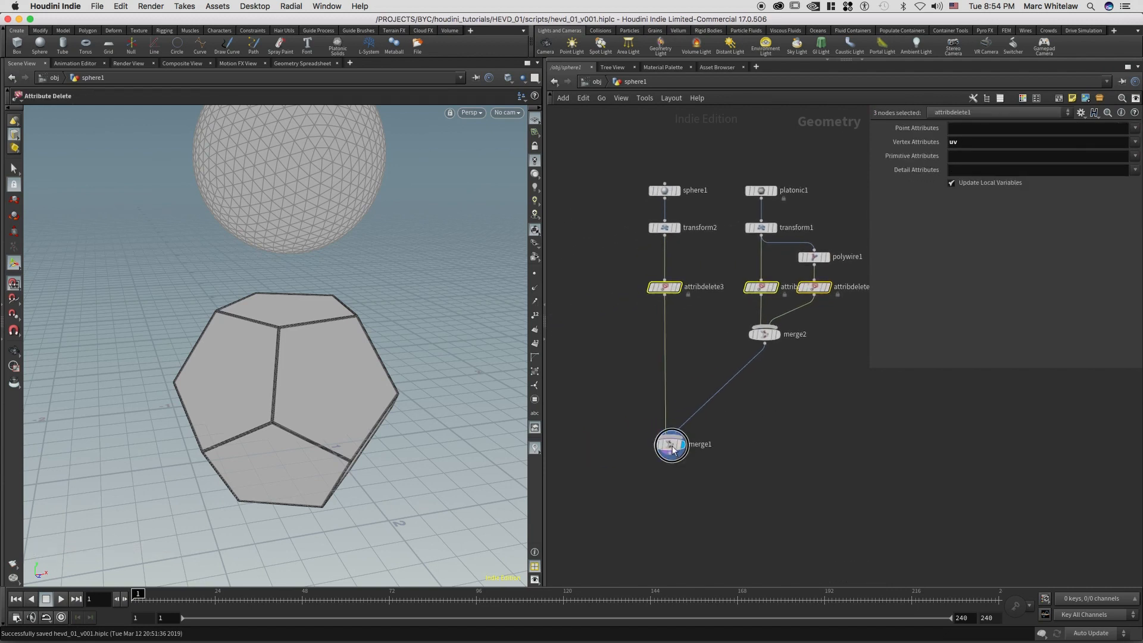
click(786, 395)
drag(851, 311, 646, 274)
mouse_move(770, 379)
middle_down()
mouse_move(696, 407)
mouse_move(767, 389)
middle_up()
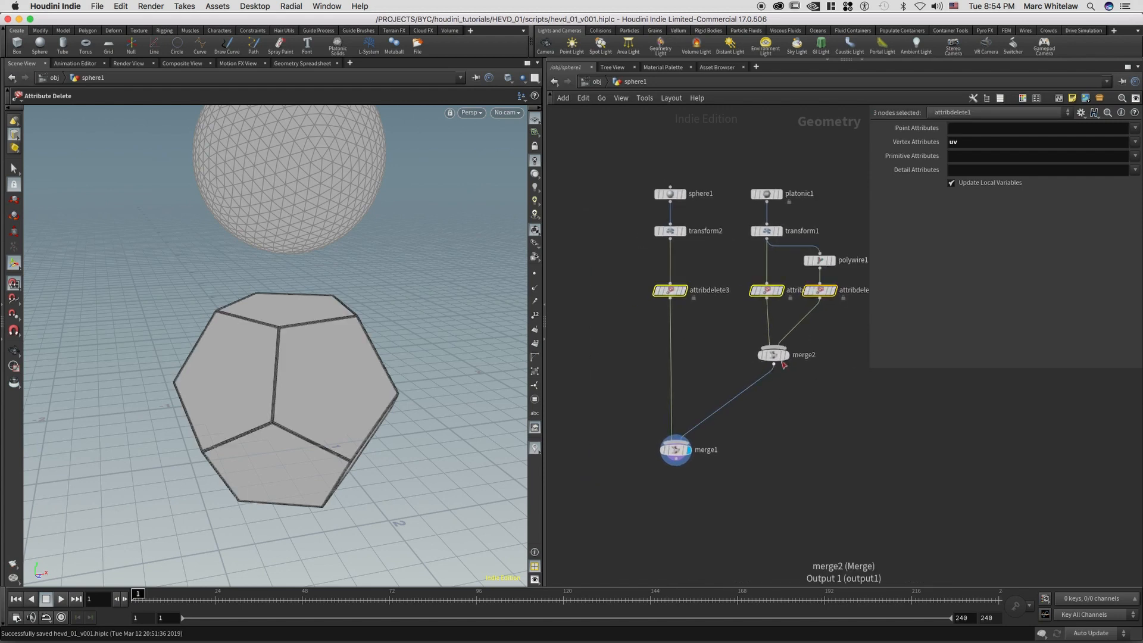
Step: Review the frequently used nodes in the network by selecting the two transforms and merge2 in turn
drag(775, 355, 724, 320)
drag(839, 216, 632, 242)
middle_drag(624, 317, 606, 336)
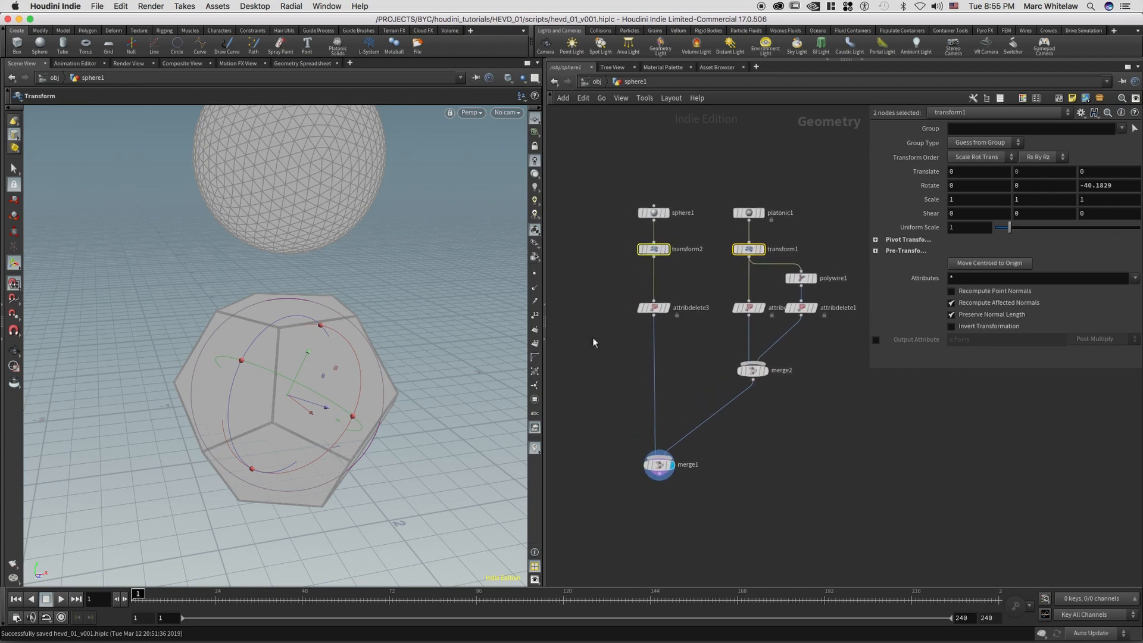
click(748, 249)
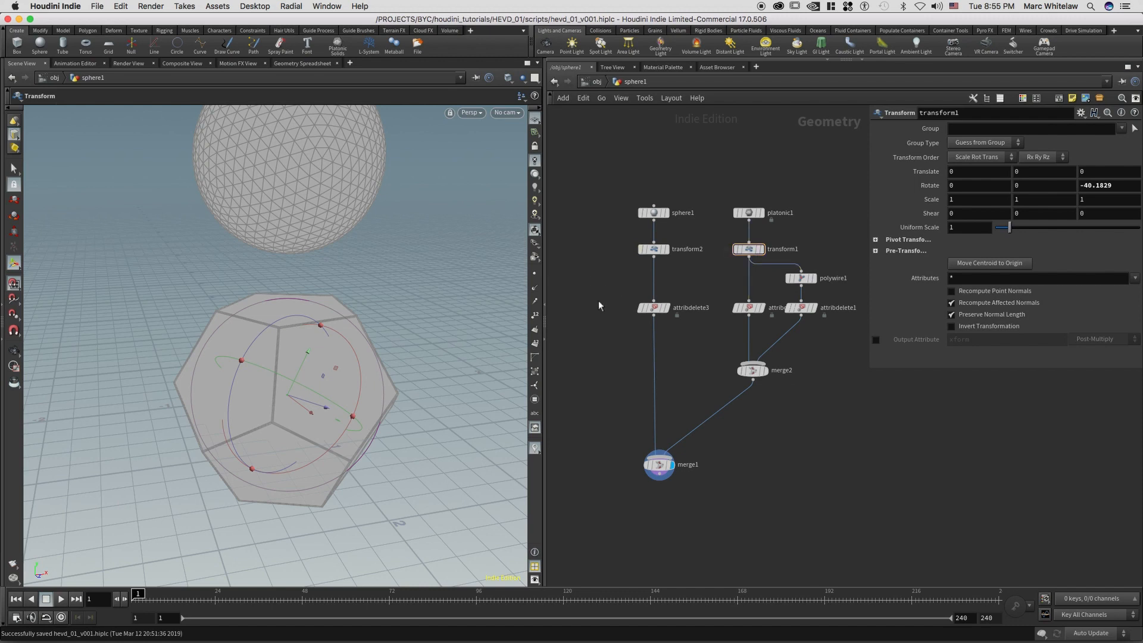
drag(716, 231, 768, 268)
drag(722, 228, 765, 263)
drag(812, 343, 704, 394)
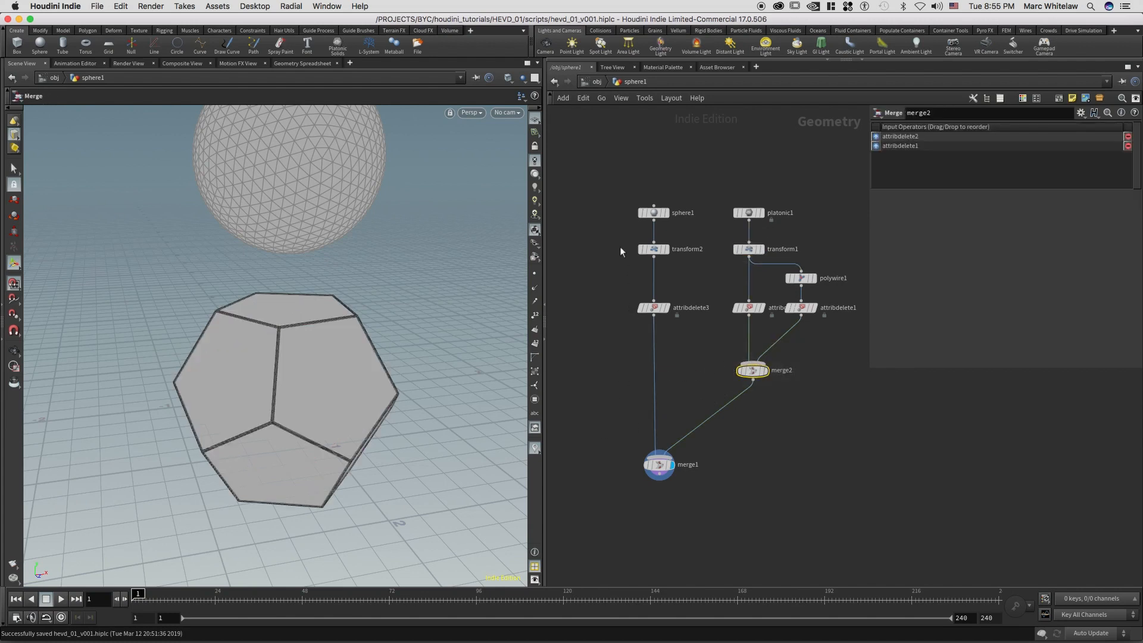
Step: Create a new tool shelf named myShelf with the label My Shelf
click(471, 34)
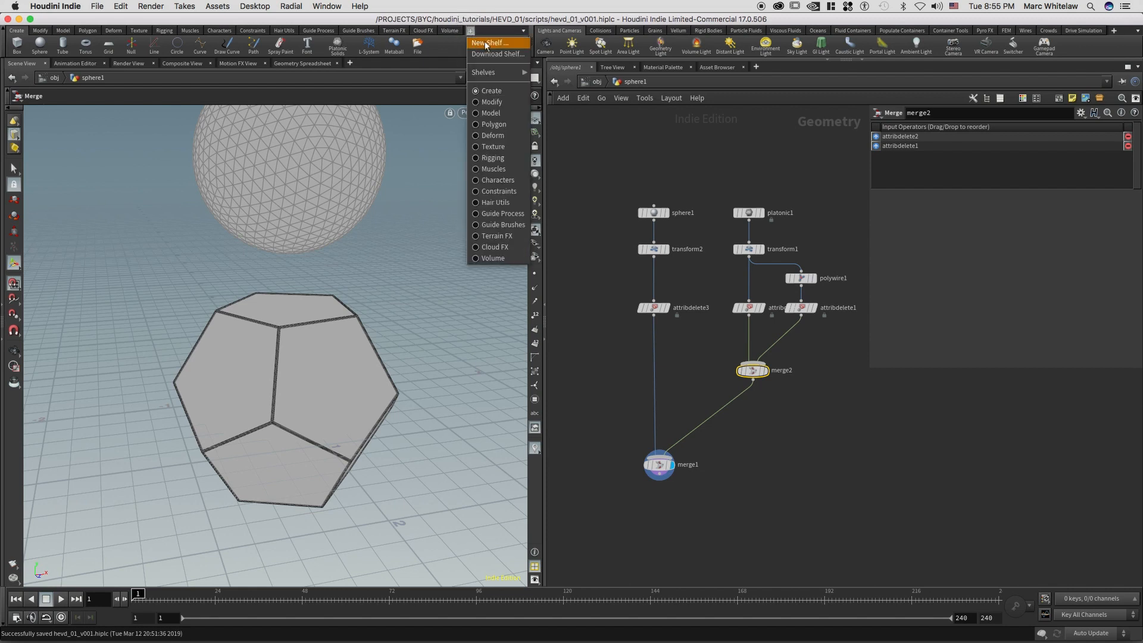
click(486, 44)
click(409, 104)
text(my)
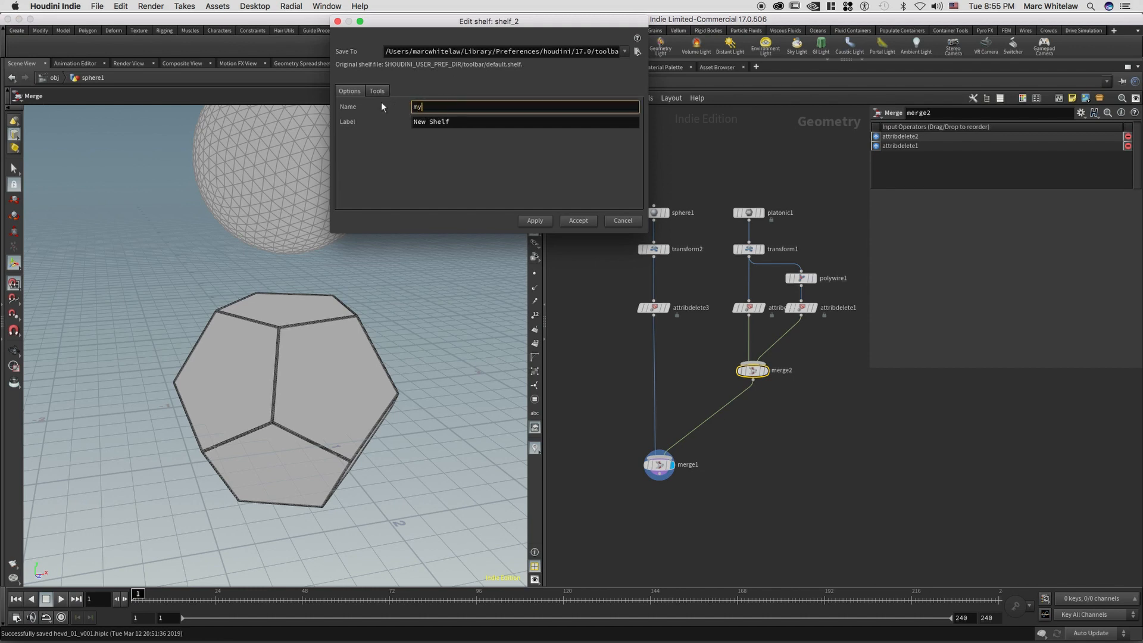
text(Shelf)
key(Tab)
text(My )
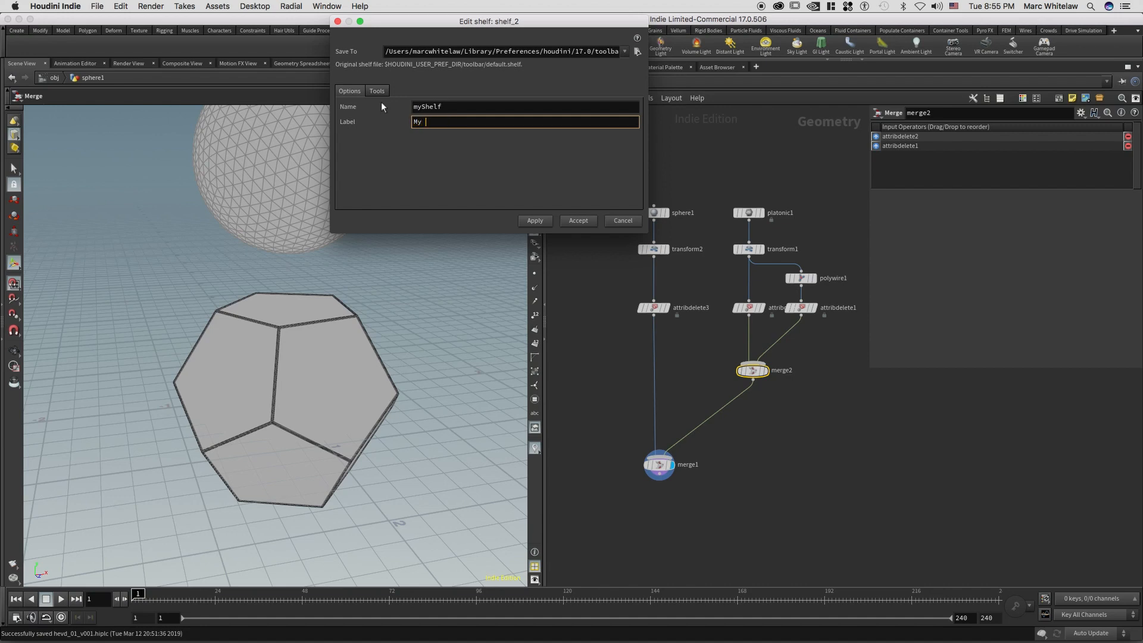
text(Shelf)
click(534, 221)
click(578, 222)
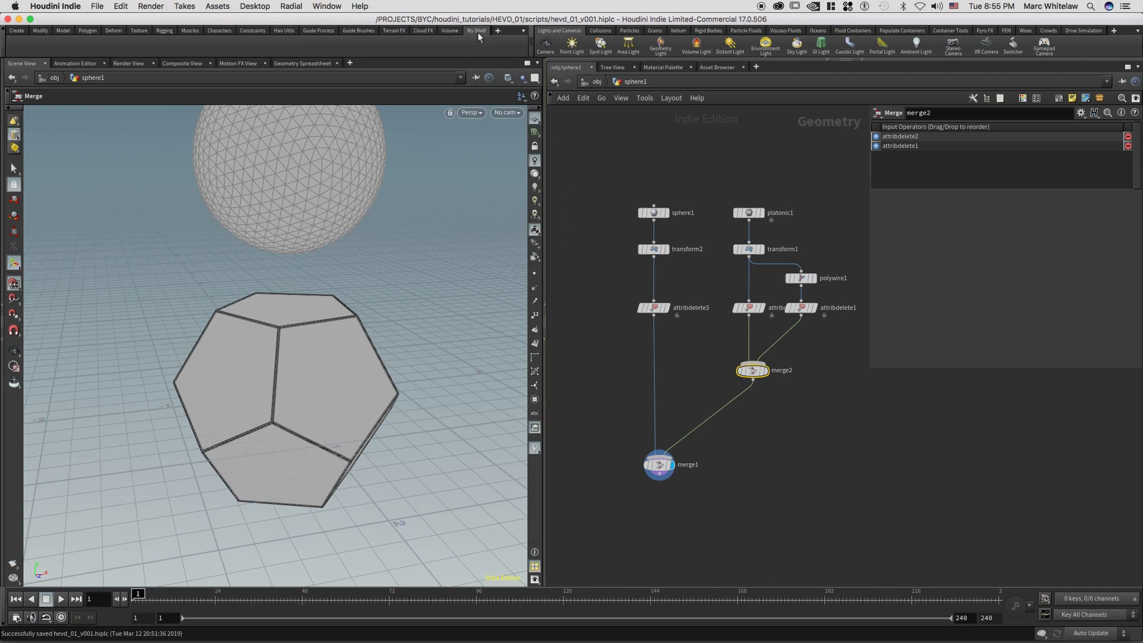
Step: Add the transform1 and merge1 nodes to My Shelf as tools
click(747, 250)
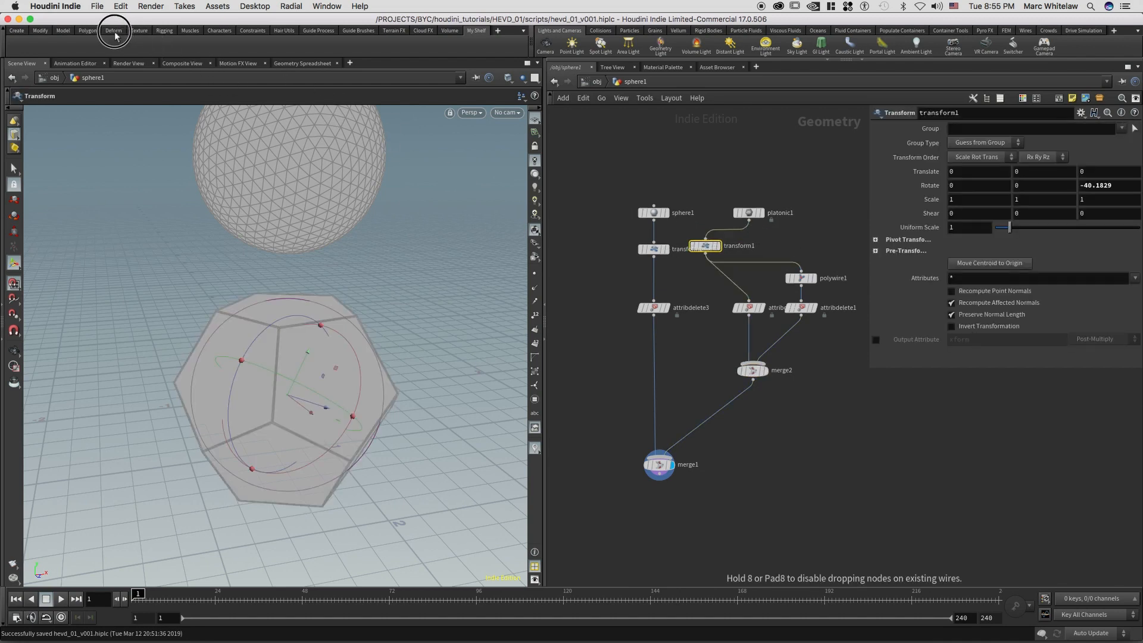
drag(58, 50, 43, 54)
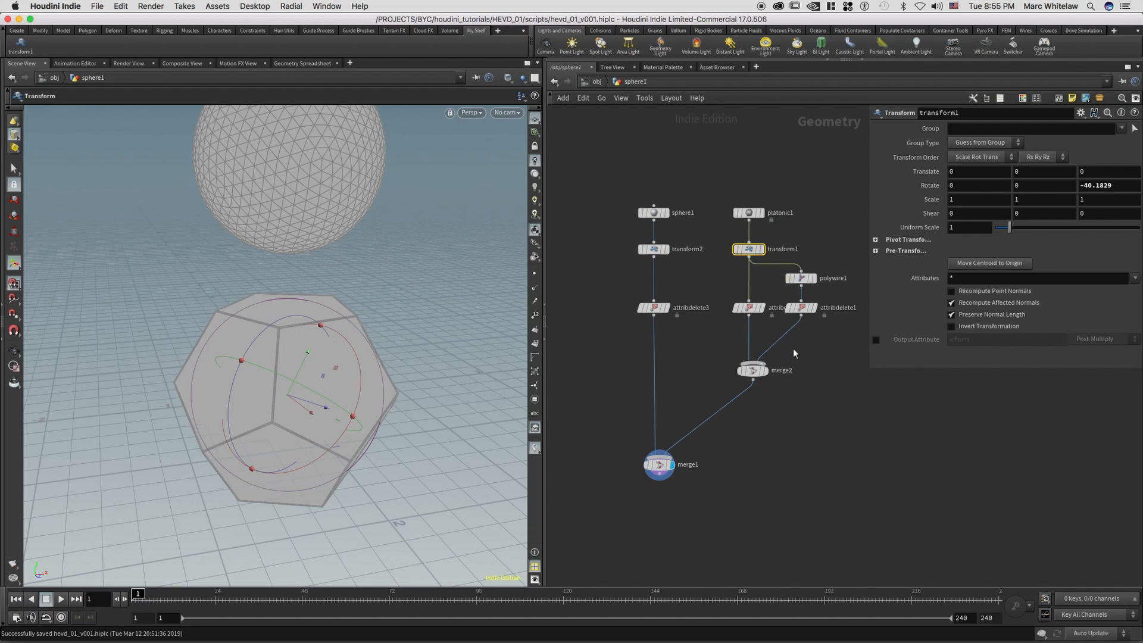
drag(719, 434, 621, 500)
drag(658, 468, 608, 430)
drag(439, 249, 73, 51)
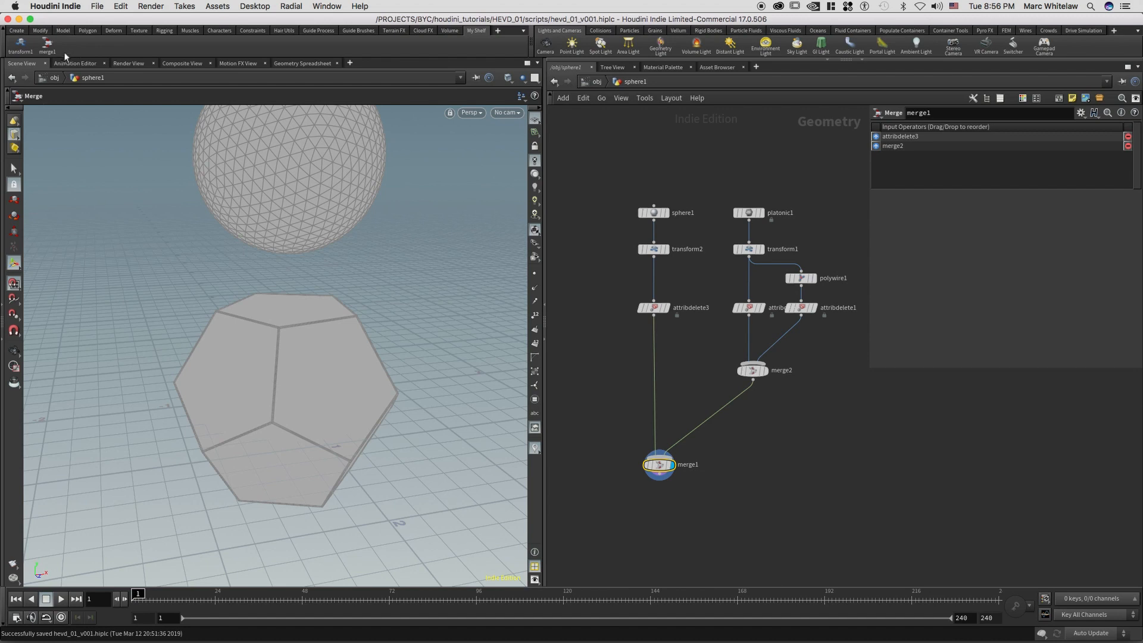
Step: Assign T as the network pane hotkey of the transform1 shelf tool, removing that key from the existing Transform action
right_click(21, 51)
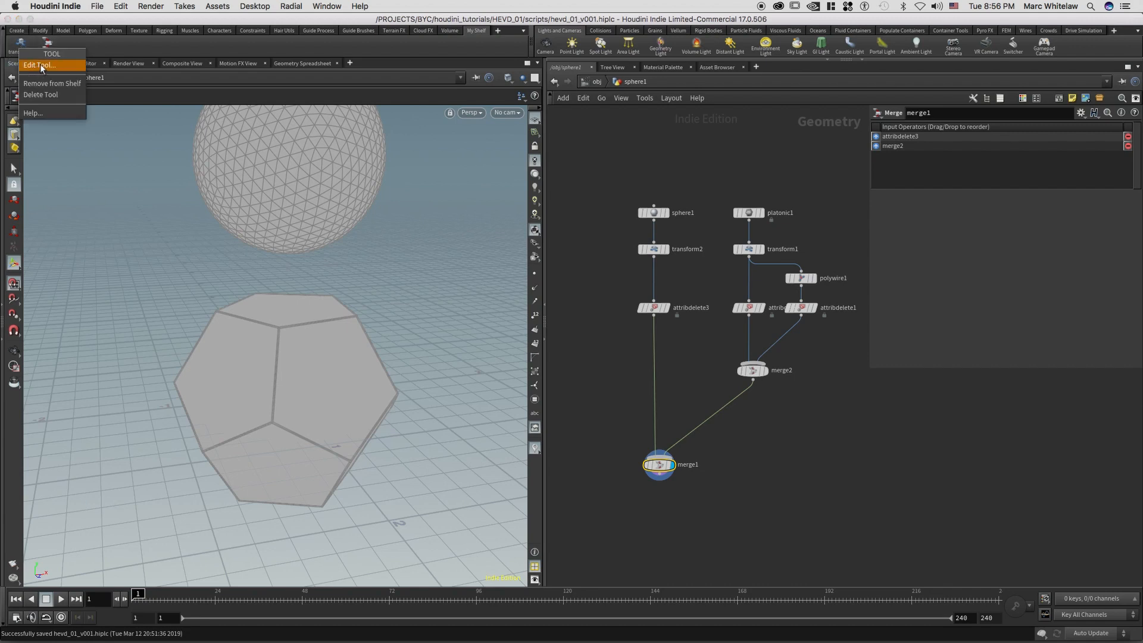
click(36, 67)
drag(491, 27, 451, 107)
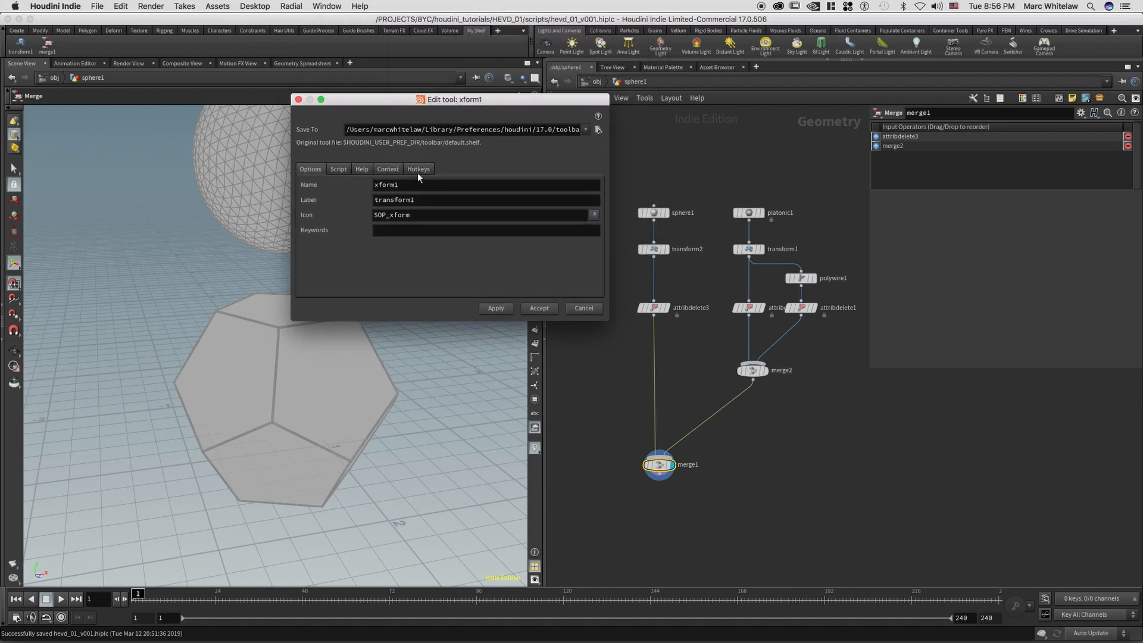
click(418, 169)
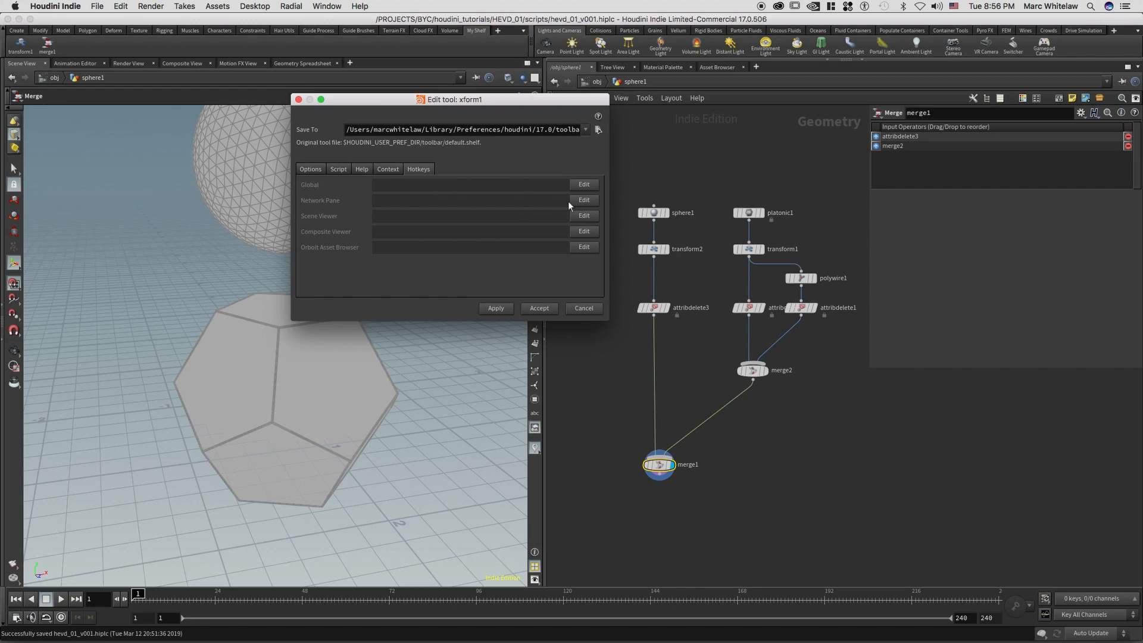
click(584, 200)
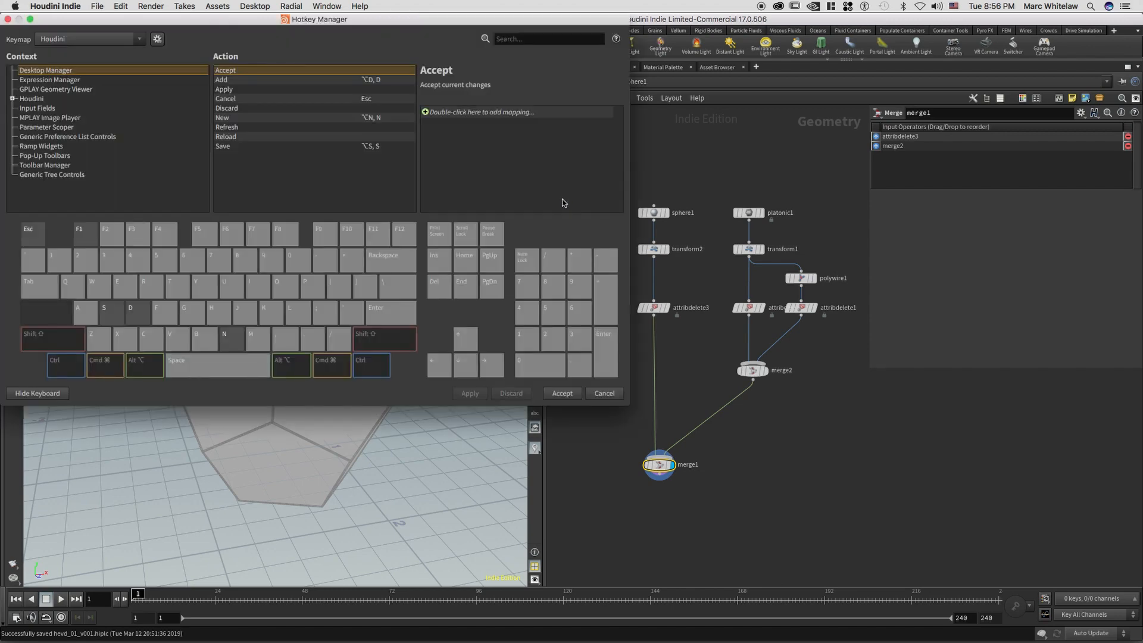
double_click(431, 114)
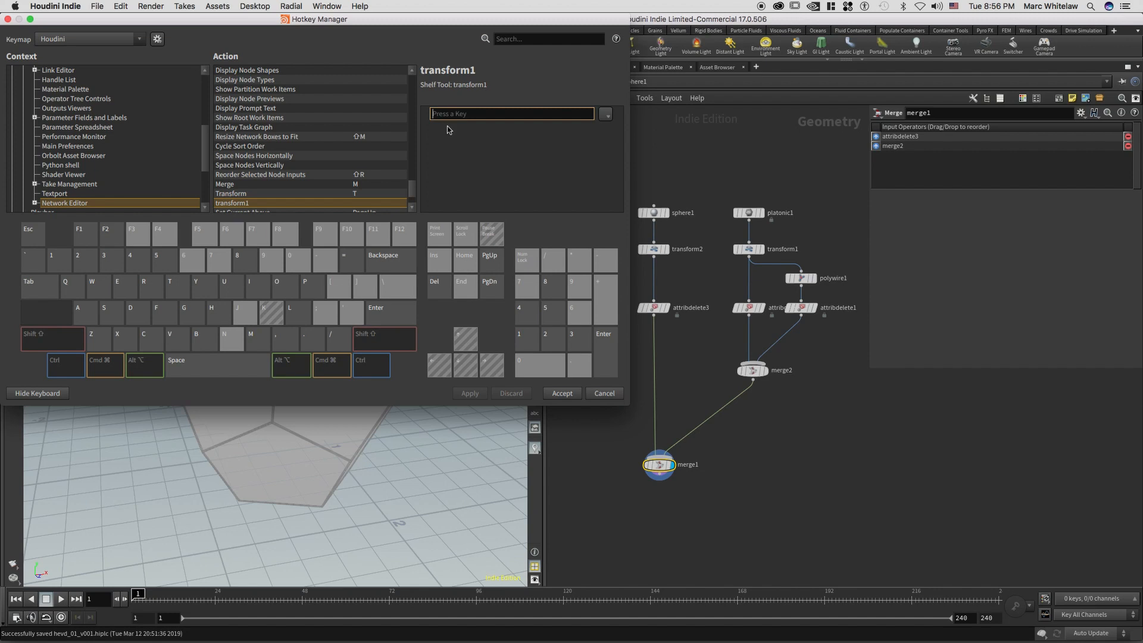
key(t)
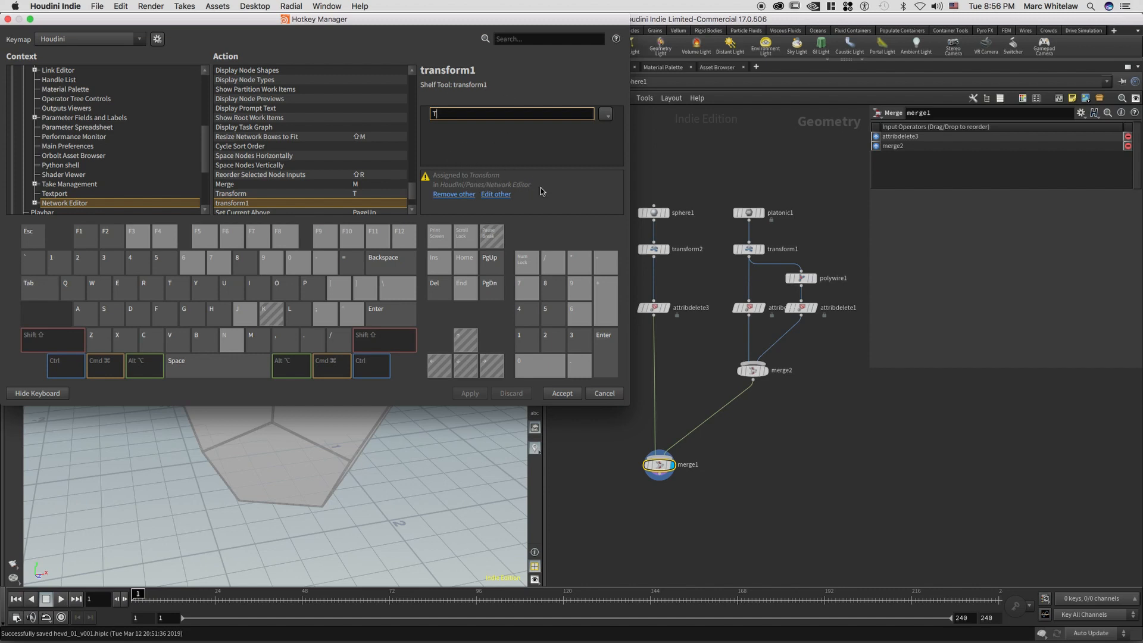
click(454, 197)
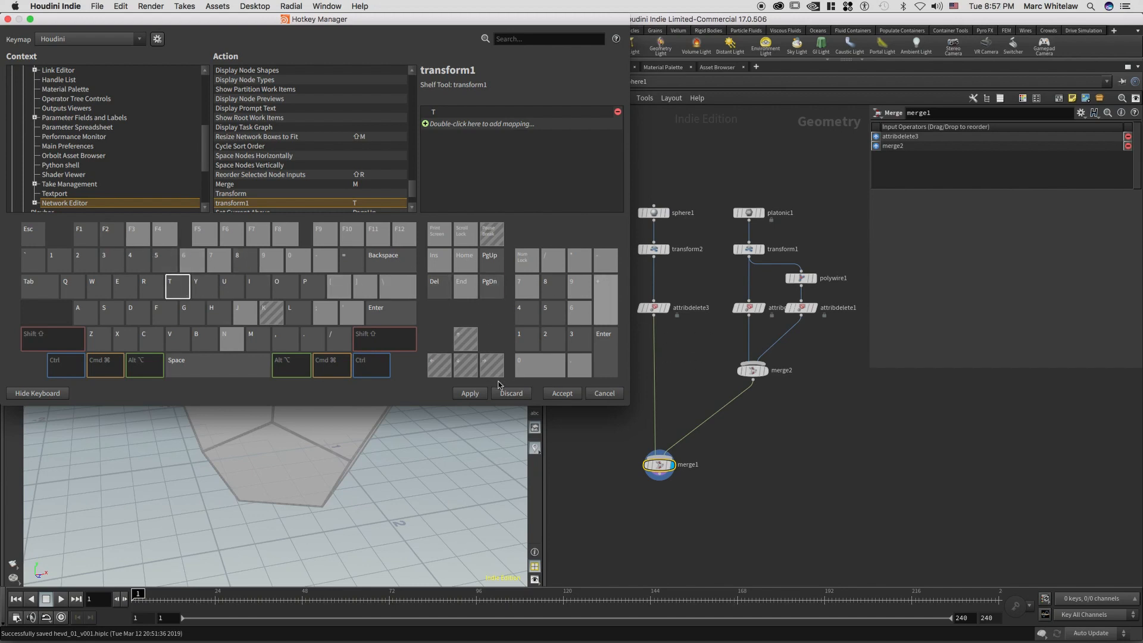
click(470, 393)
click(555, 395)
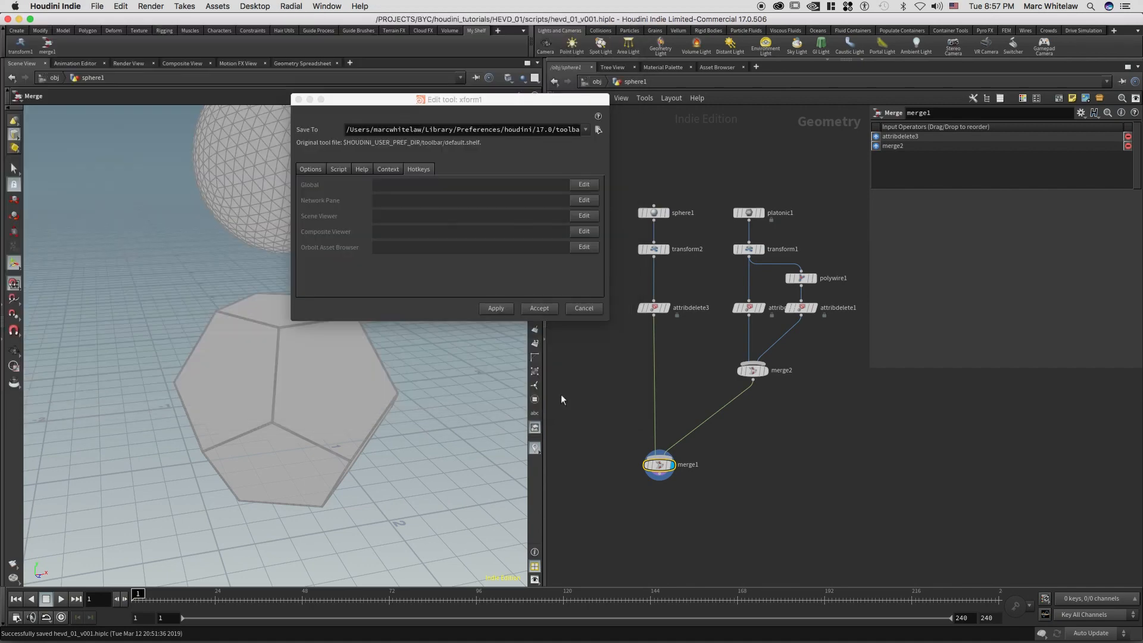
Step: Check the network pane hotkey mapping of the transform1 tool again and accept the tool's settings
click(585, 202)
click(581, 202)
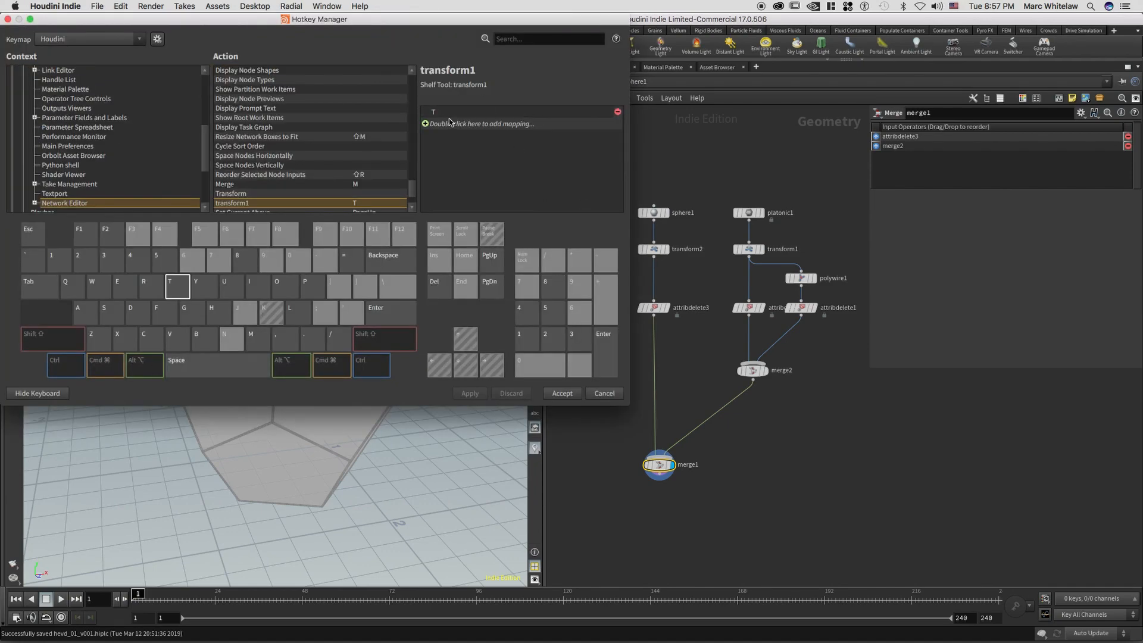
click(455, 113)
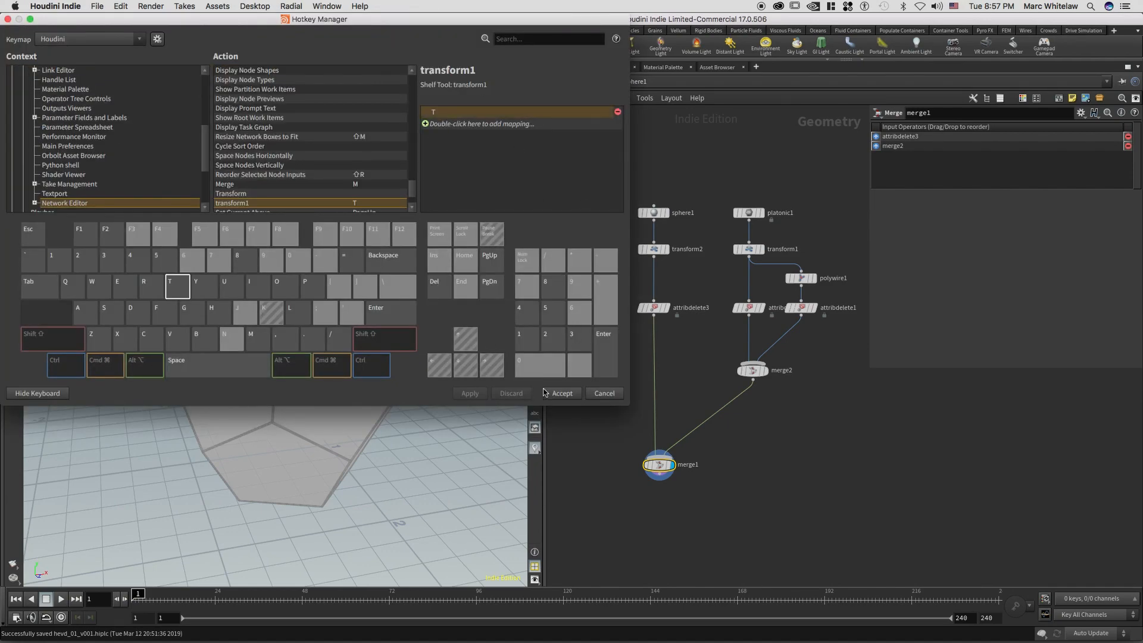
click(563, 394)
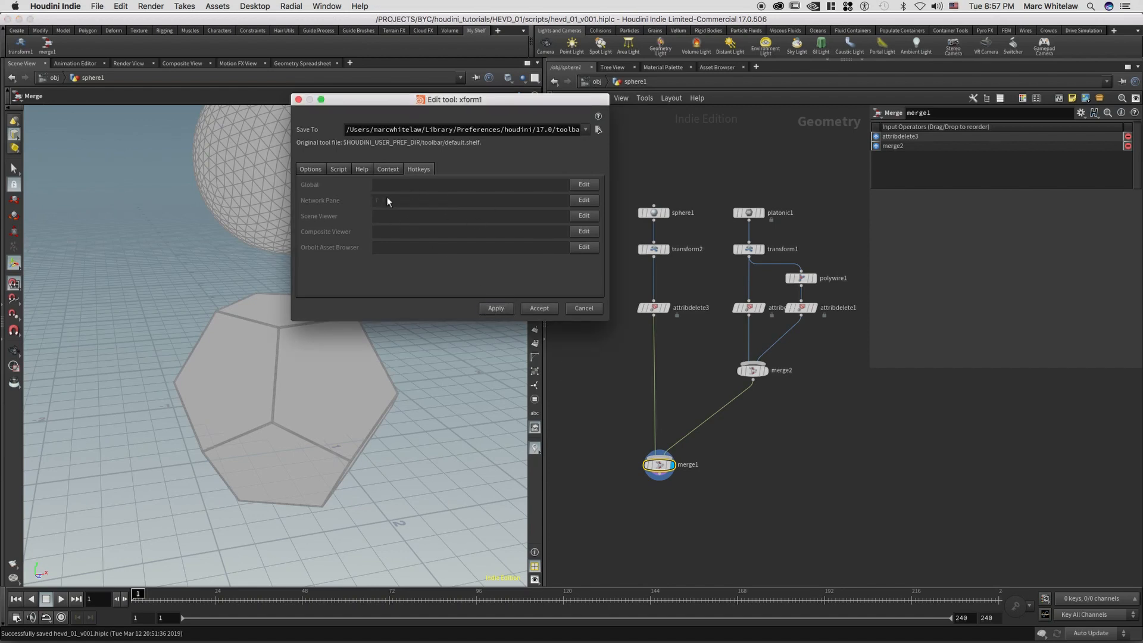
click(533, 309)
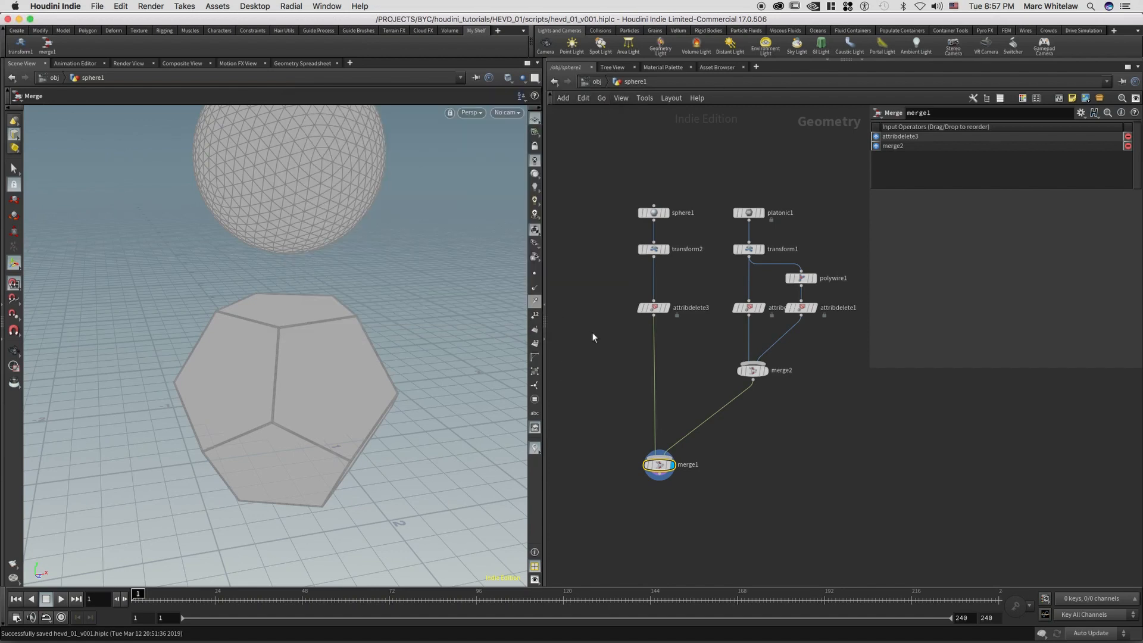
Step: Test the transform tool's new hotkey by placing a Transform node in empty network space, and delete that node
middle_drag(662, 343, 660, 320)
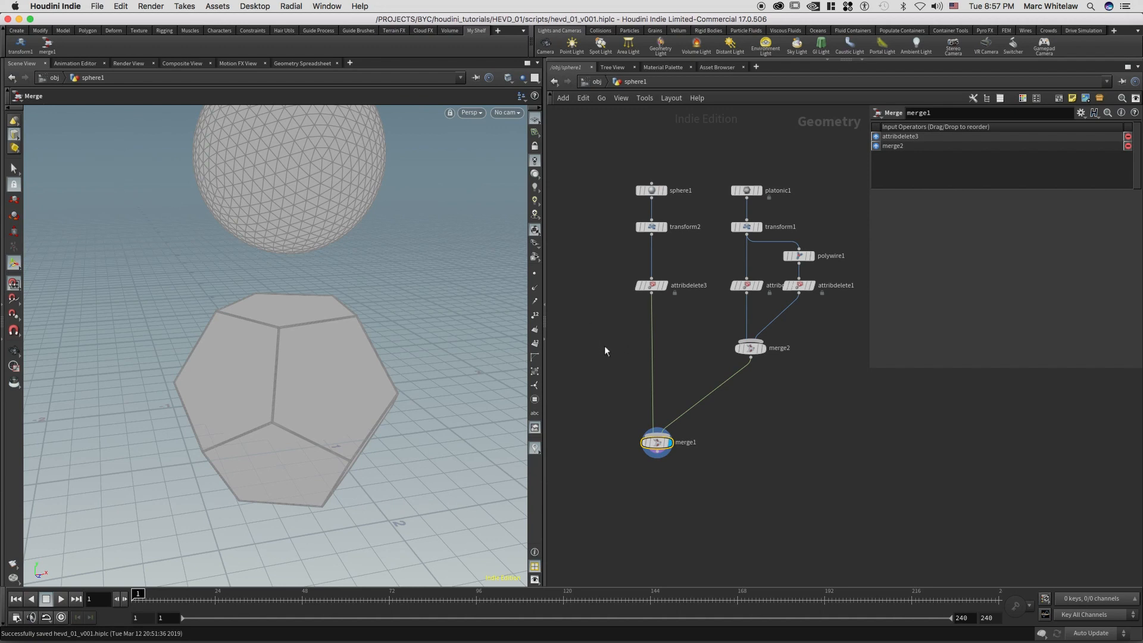
key(Return)
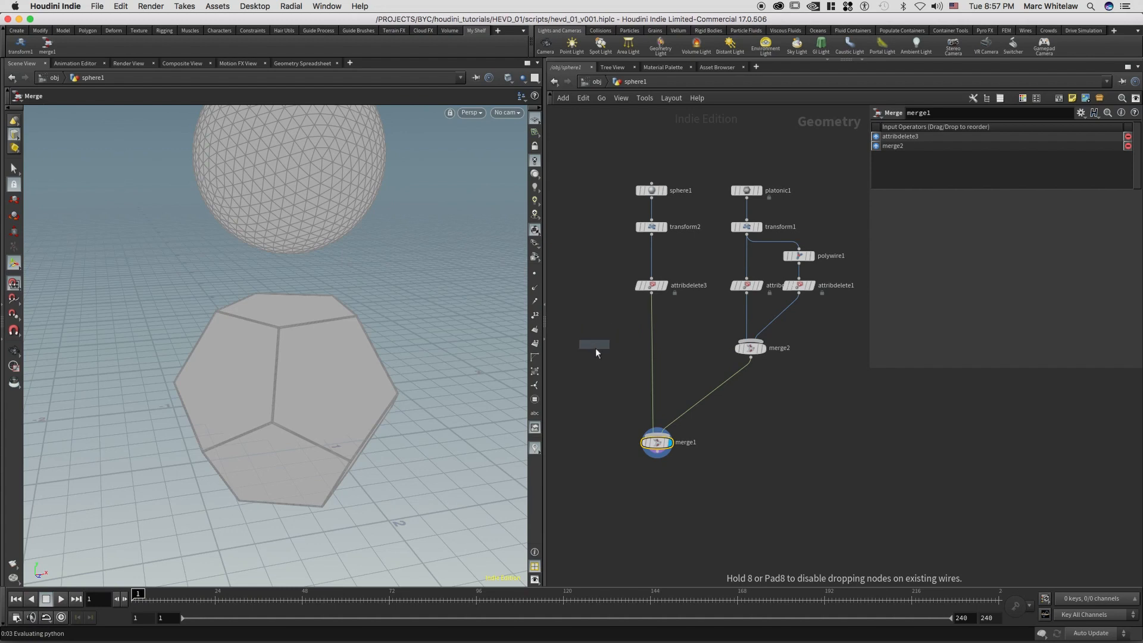
click(596, 353)
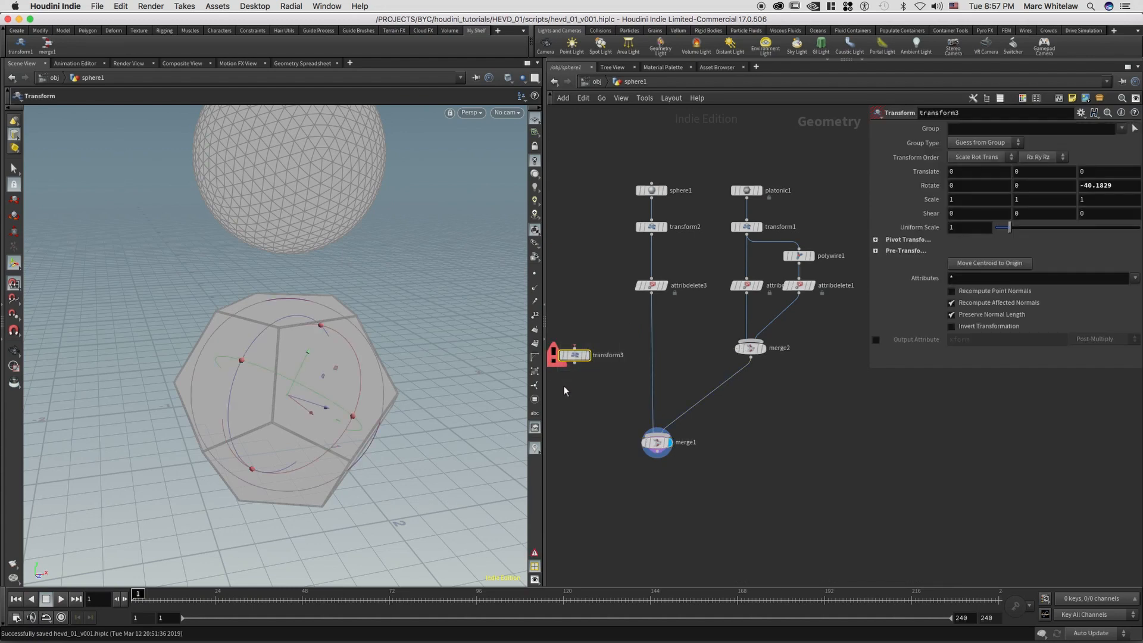
key(Delete)
Step: Assign M as the network pane hotkey of the merge1 shelf tool, removing that key from the existing Merge action
drag(623, 470, 706, 415)
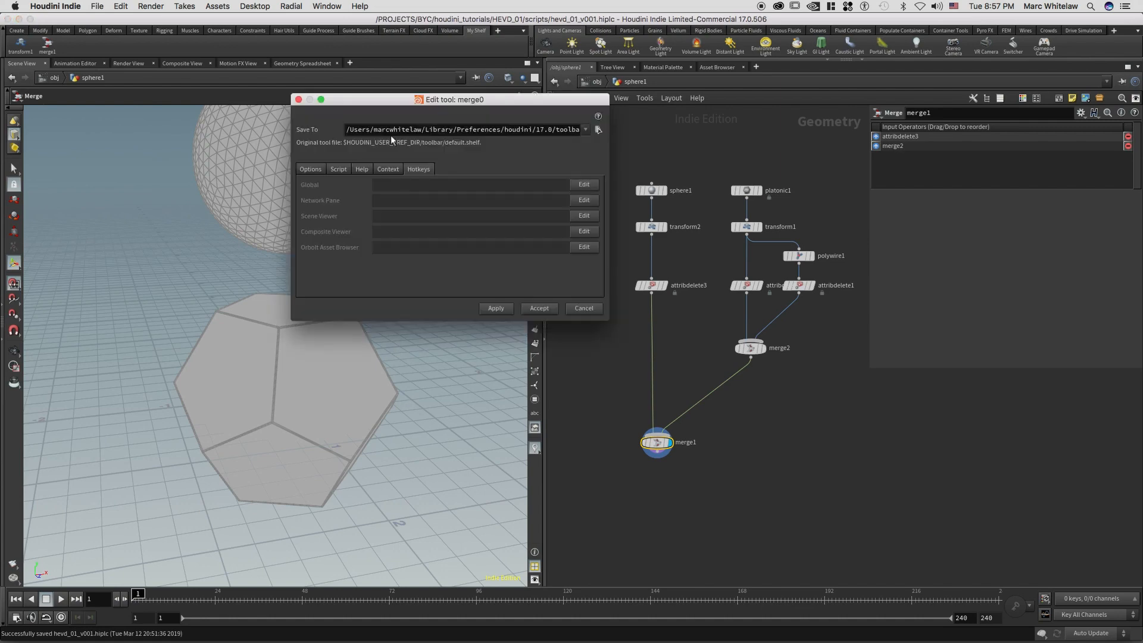
click(580, 201)
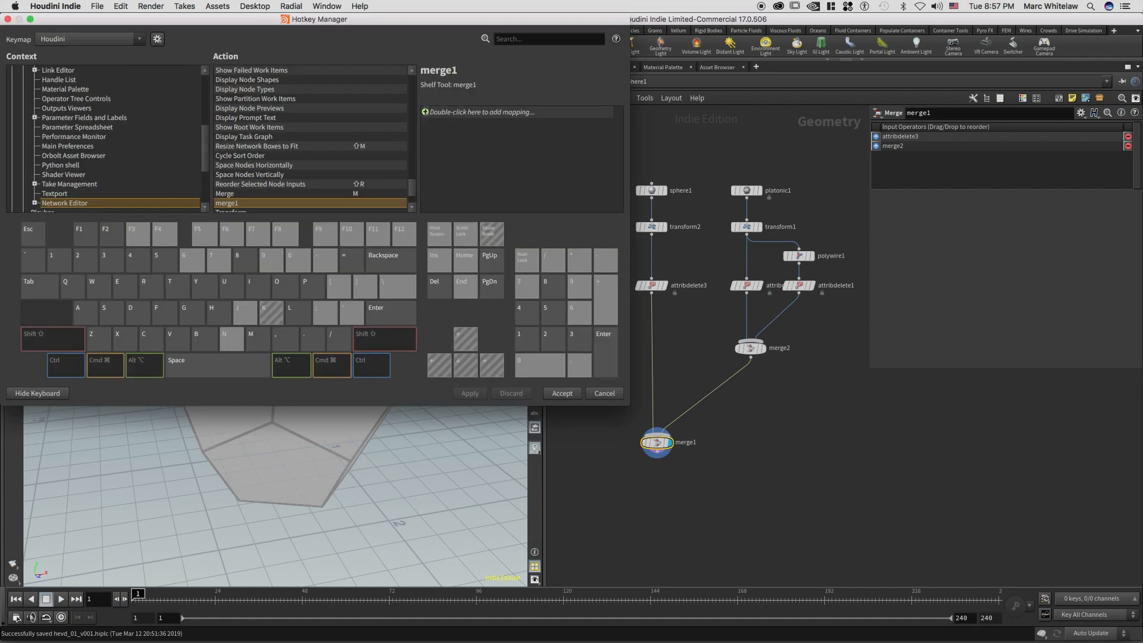
double_click(427, 113)
key(m)
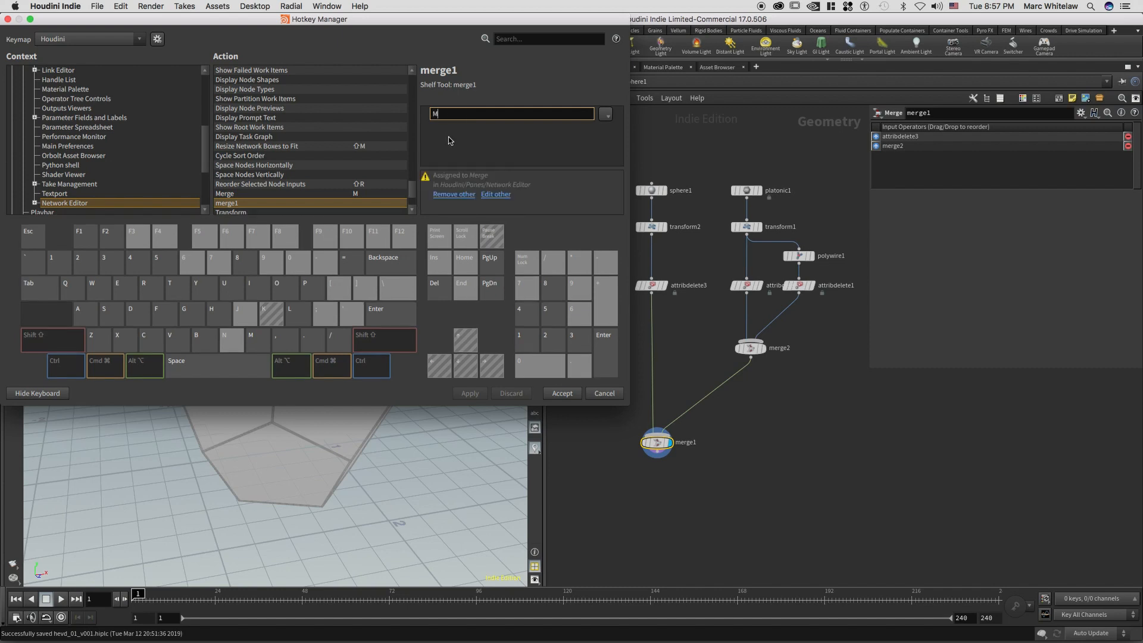
click(454, 195)
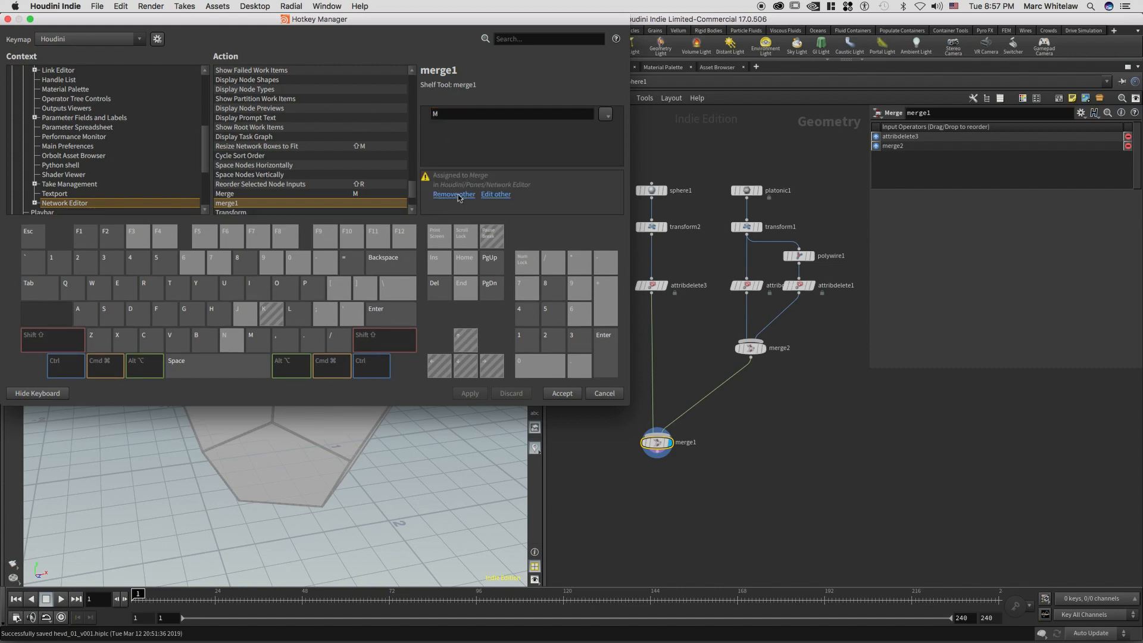
click(470, 393)
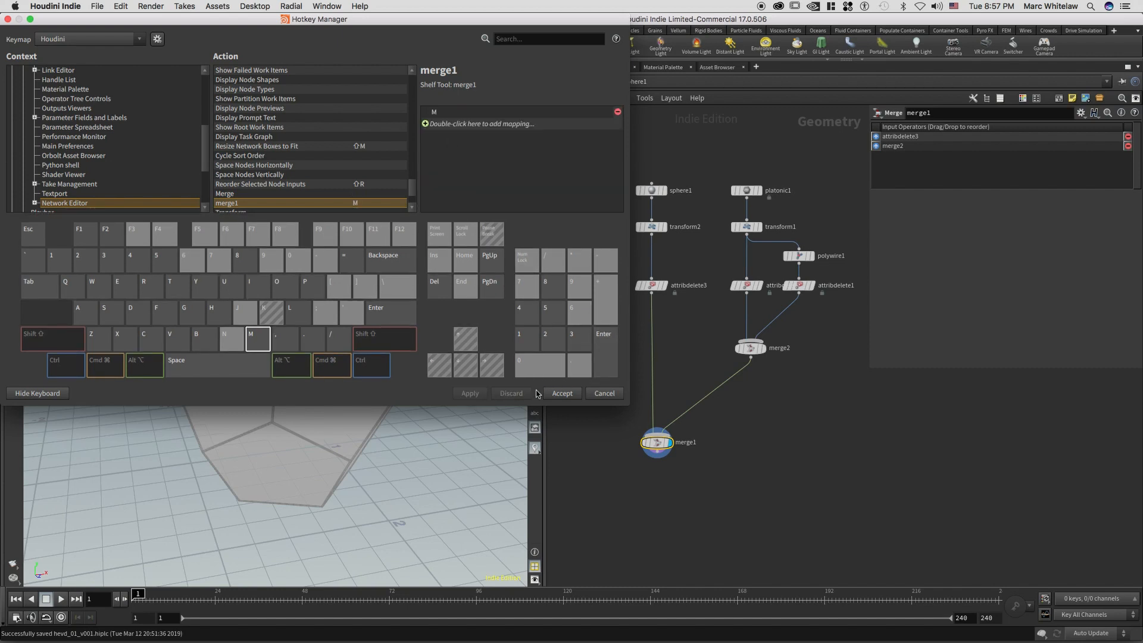
click(562, 393)
click(497, 307)
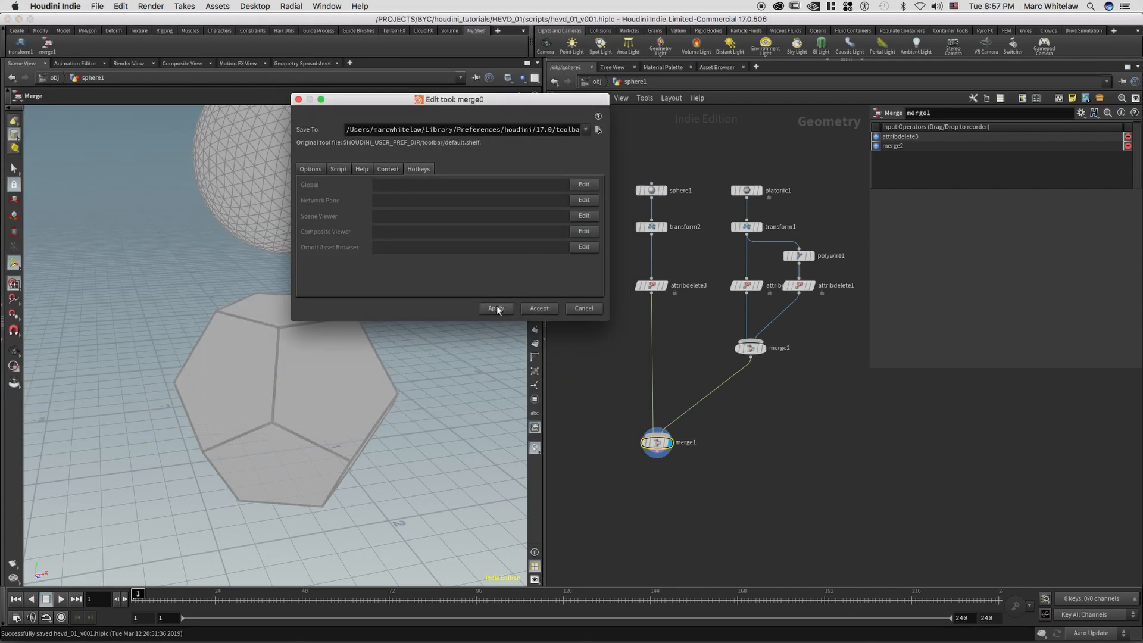
click(538, 307)
Step: Test the merge tool's hotkey by placing a Merge node below merge1, delete that node, and display merge1 again
middle_drag(698, 374, 721, 280)
click(721, 410)
key(m)
click(745, 407)
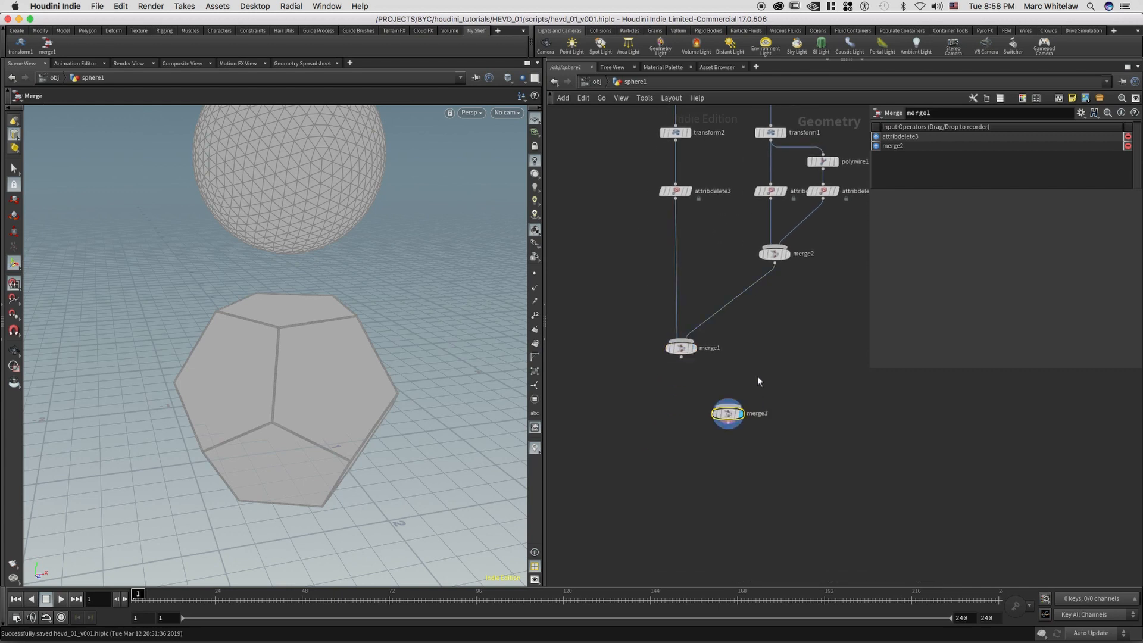
middle_drag(741, 371, 677, 394)
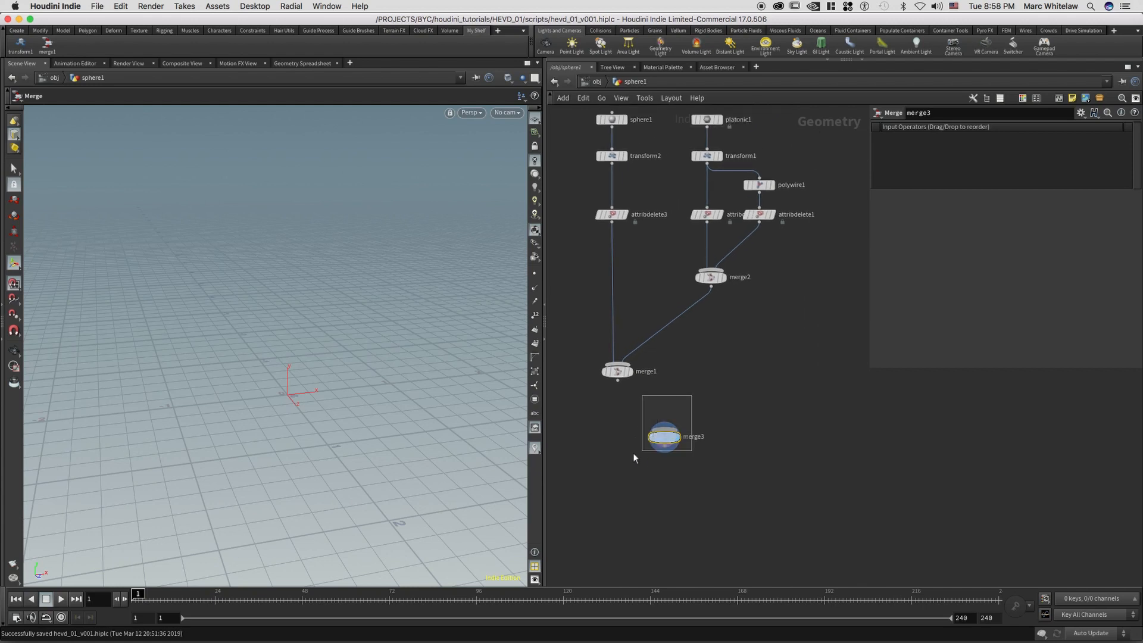
mouse_move(681, 424)
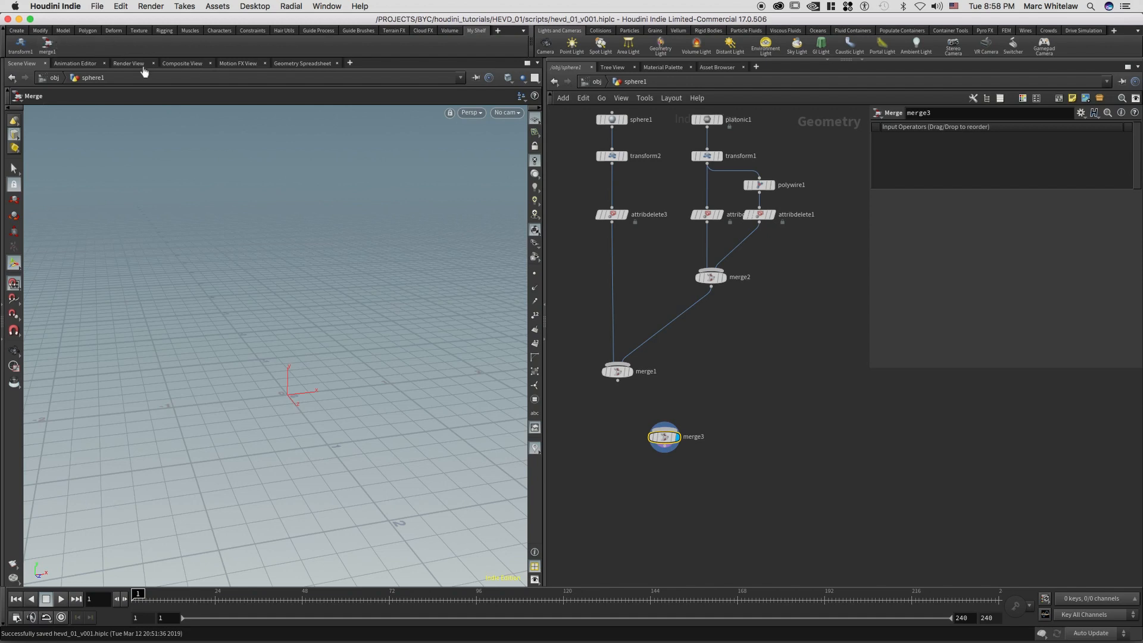
drag(683, 350, 592, 393)
middle_drag(621, 402, 679, 397)
drag(749, 404, 679, 473)
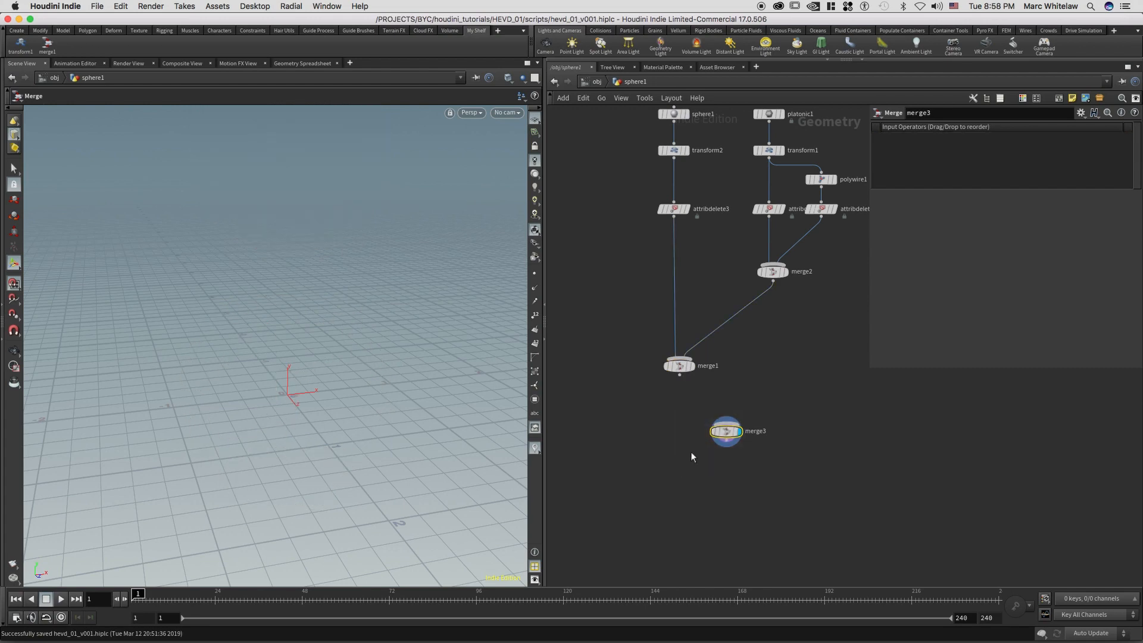
key(Delete)
click(692, 366)
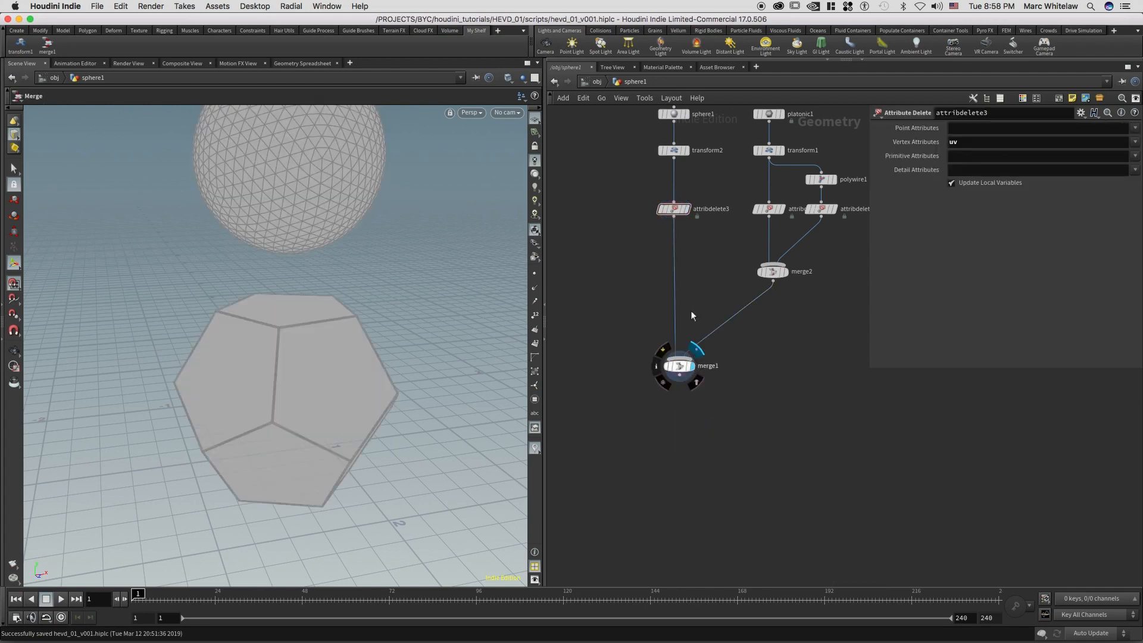
Step: Examine the merged sphere and platonic geometry inside sphere1 and together with the backdrop at the object level
right_drag(330, 297, 357, 337)
drag(357, 337, 259, 349)
right_drag(259, 349, 272, 348)
middle_drag(272, 348, 274, 363)
click(594, 83)
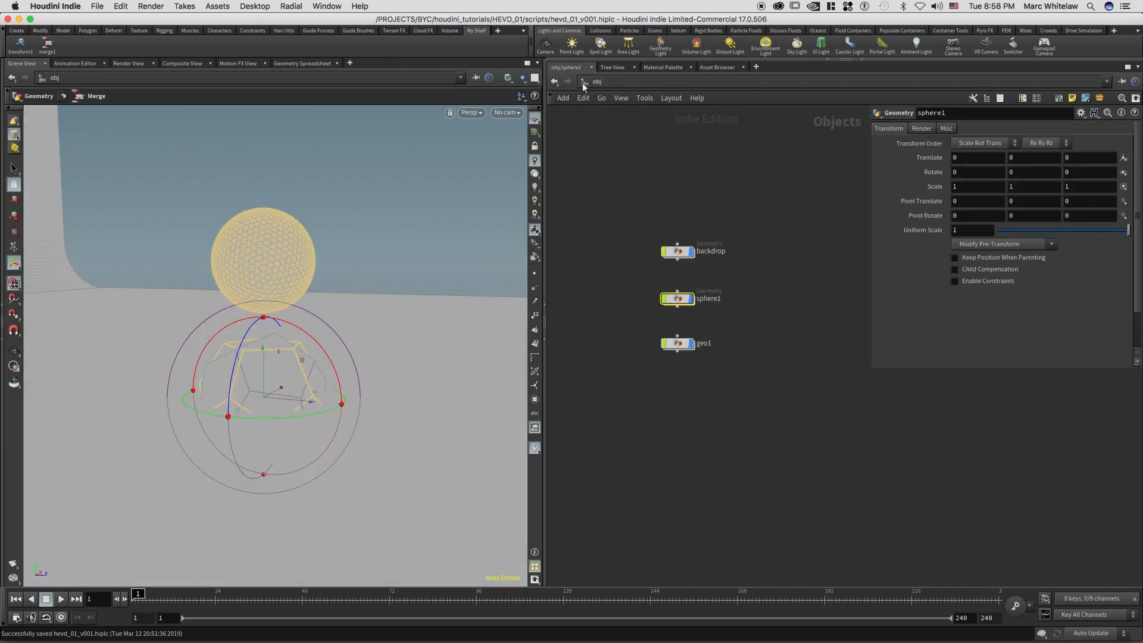
drag(338, 326, 752, 328)
click(231, 354)
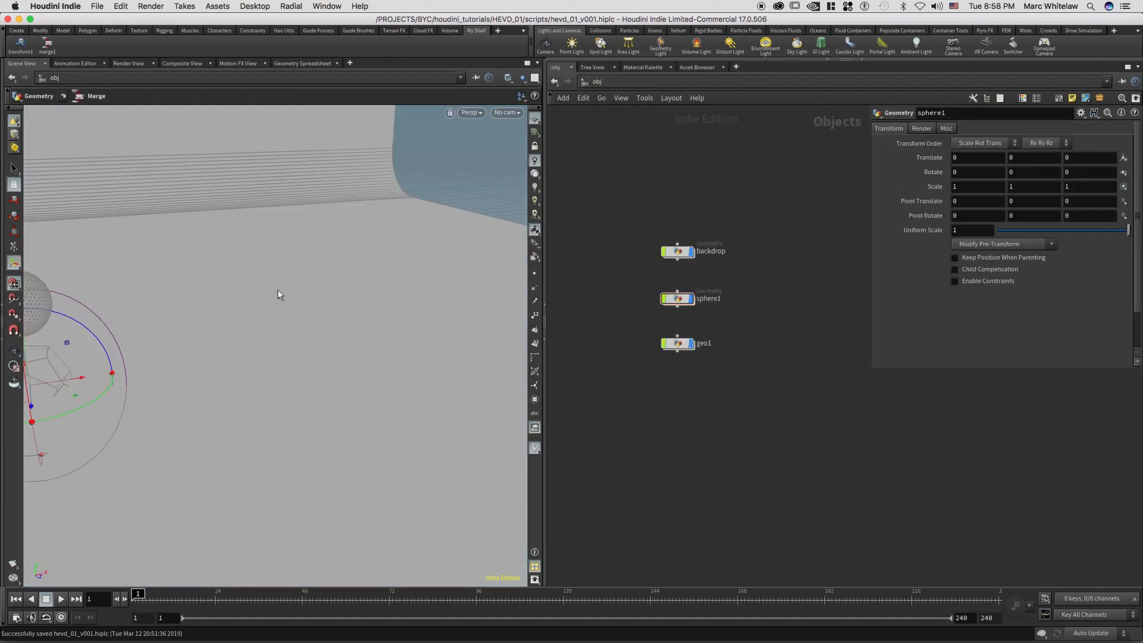
key(Escape)
drag(296, 271, 402, 301)
right_drag(401, 308, 426, 285)
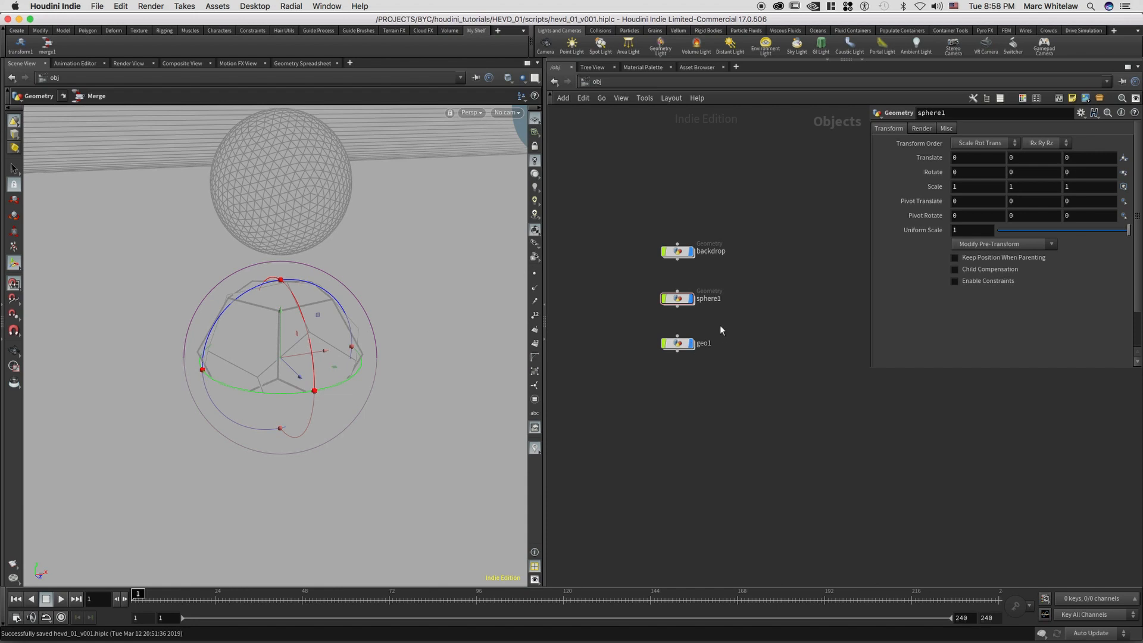
drag(718, 318, 633, 292)
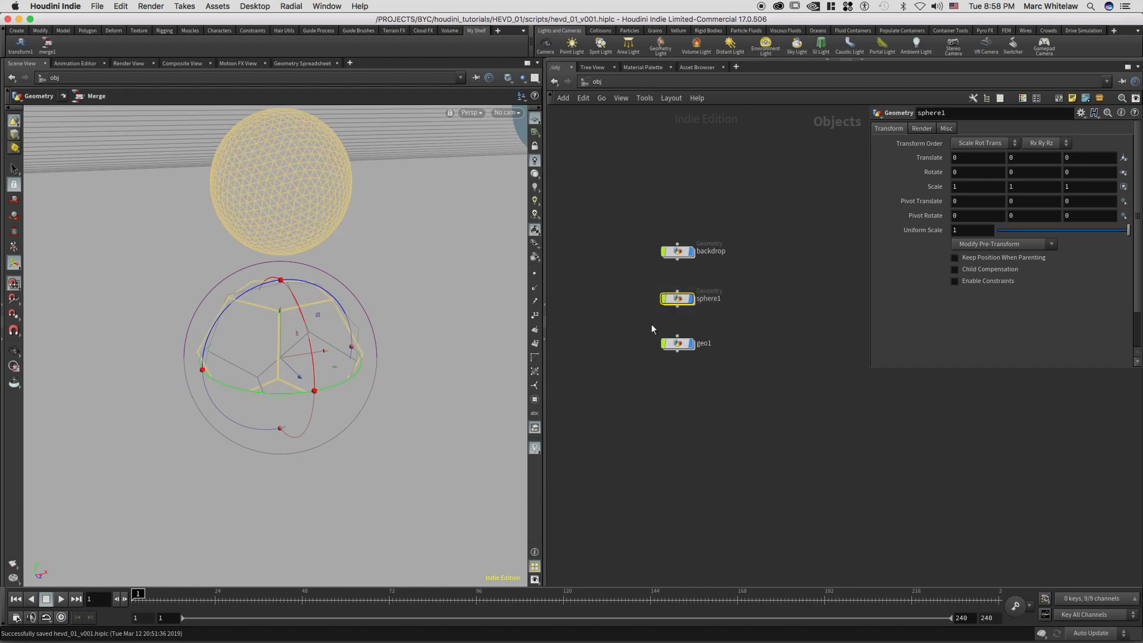
key(Return)
click(595, 81)
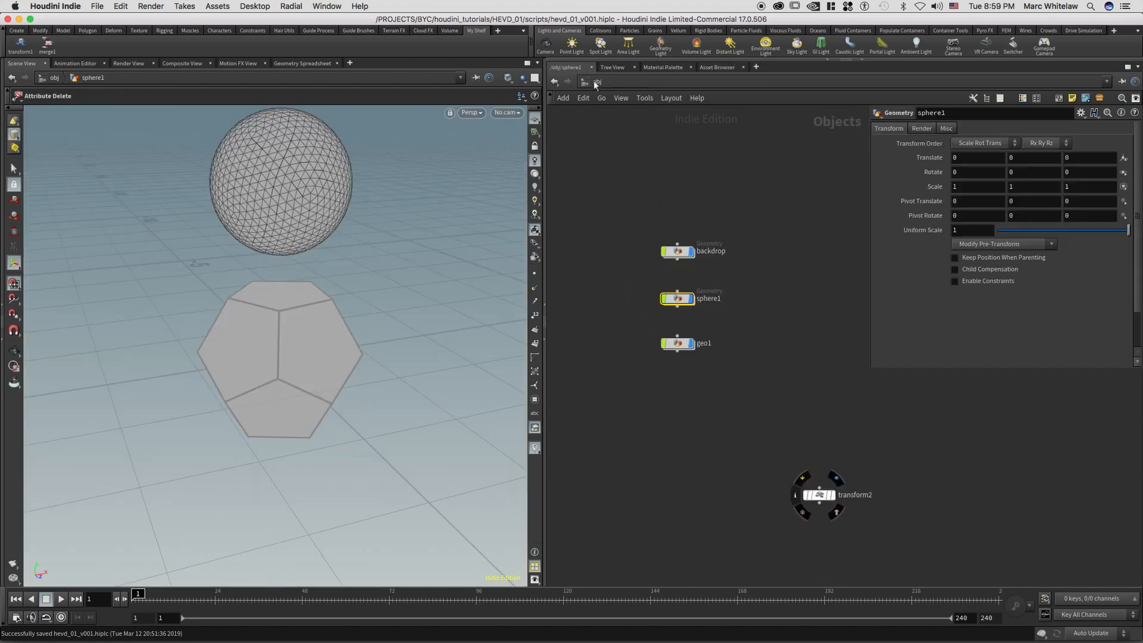
Step: Delete the geo1 object at the object level
drag(727, 326, 644, 374)
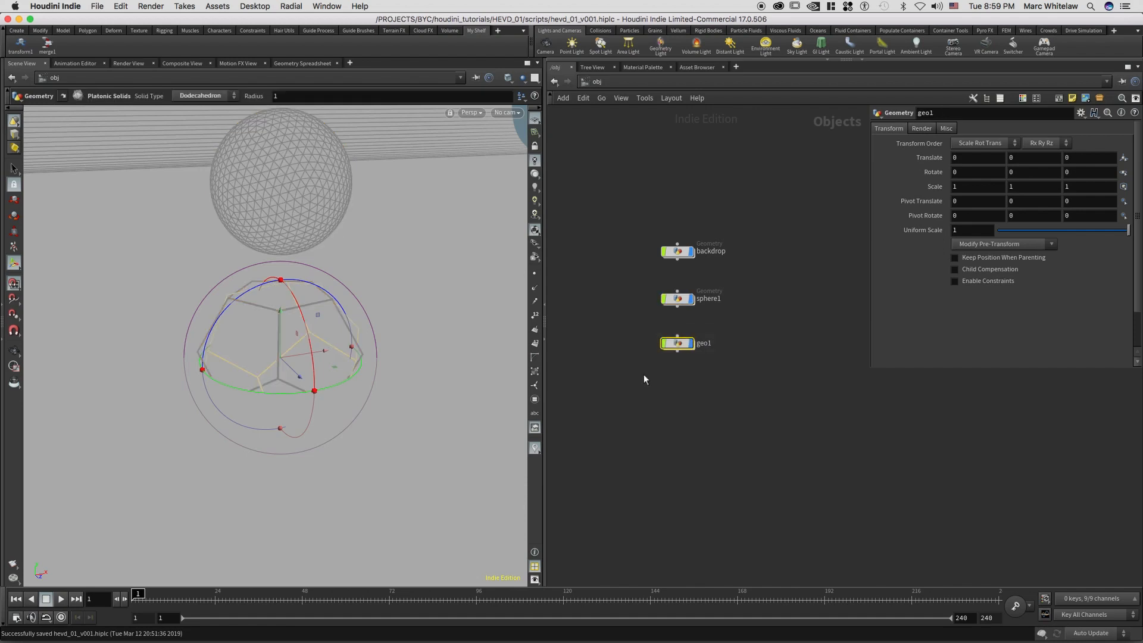
key(Delete)
key(Escape)
Step: Hide the backdrop and sphere1 objects by turning off their display flags
scroll(322, 312, down, 5)
mouse_move(329, 297)
mouse_down()
mouse_move(319, 288)
mouse_move(332, 312)
mouse_up()
middle_drag(332, 311, 381, 318)
click(692, 251)
click(691, 299)
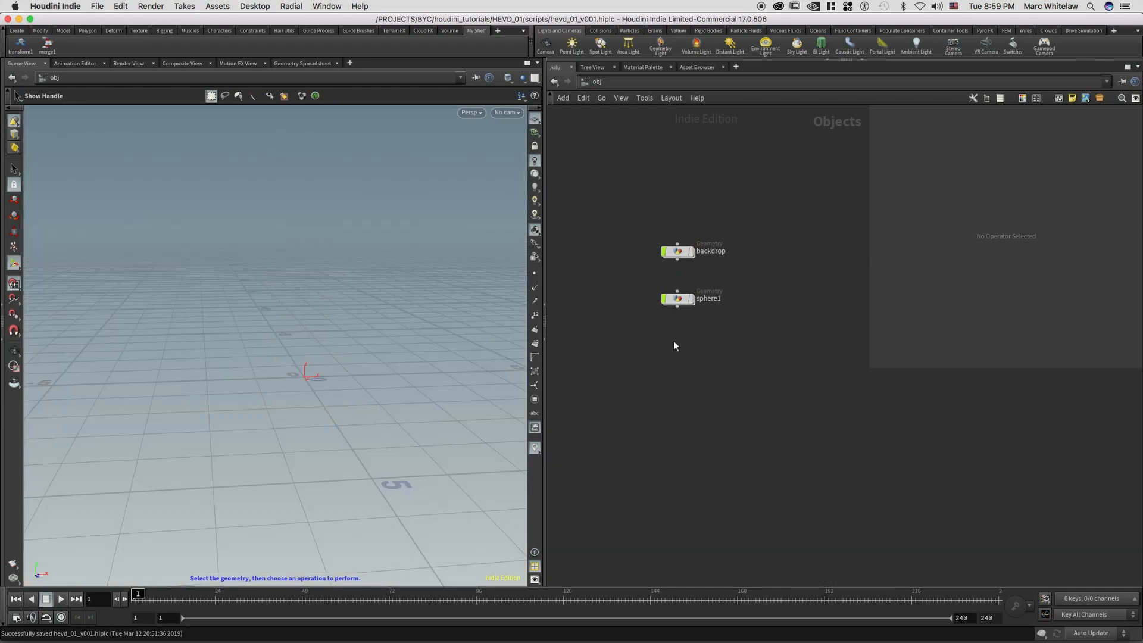
Step: Add a Tube object below sphere1 and go inside its geometry network
key(Tab)
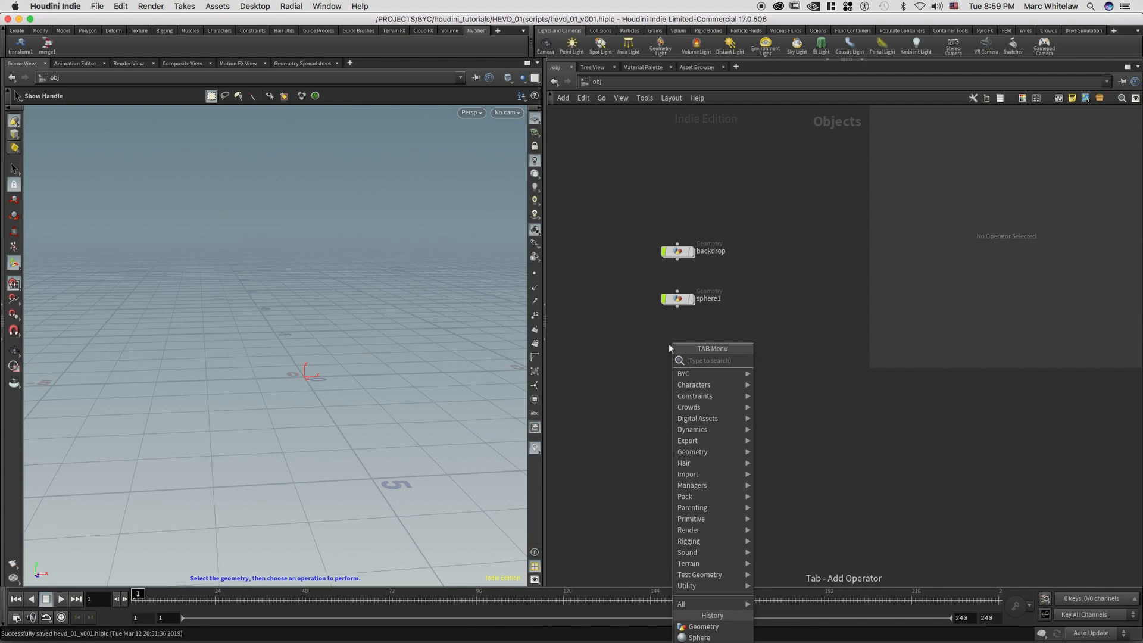
text(tub)
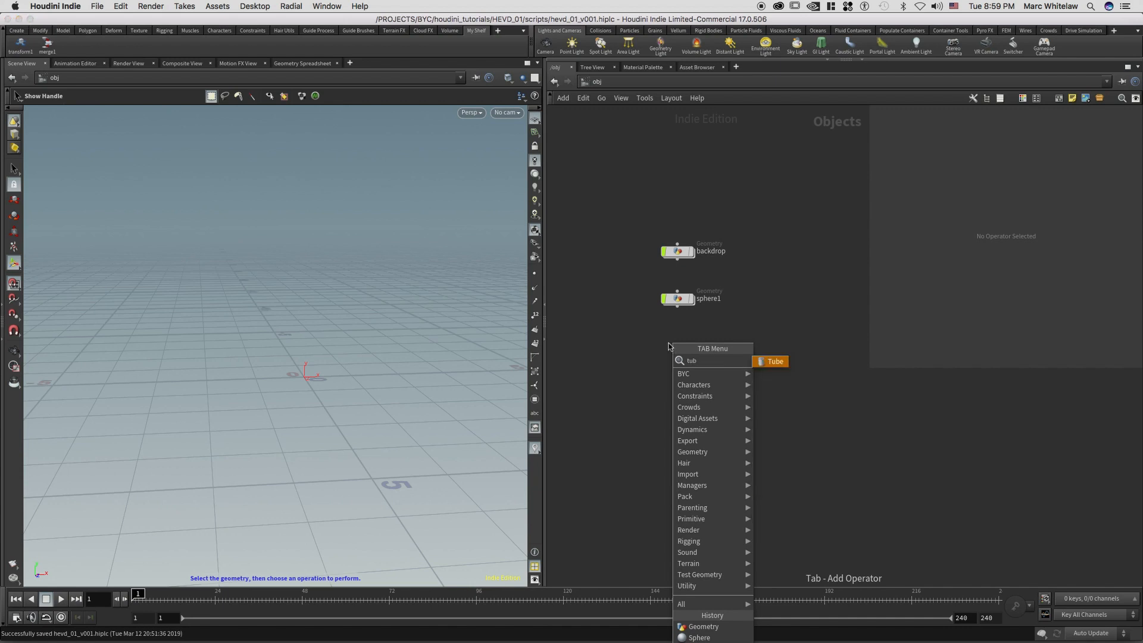
key(Return)
click(676, 350)
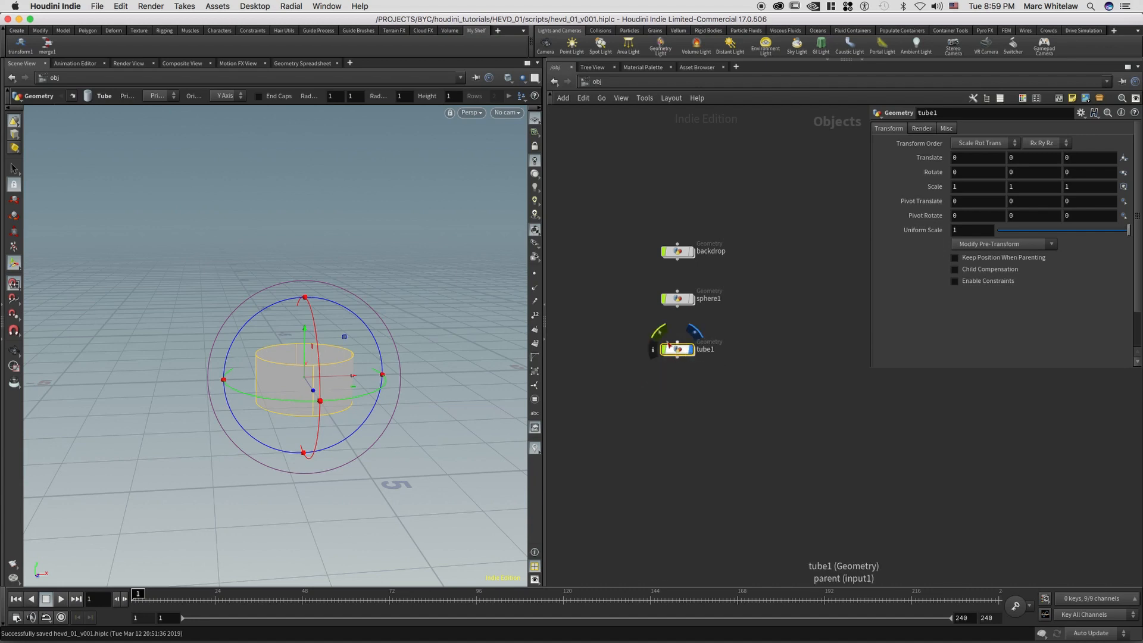
double_click(669, 346)
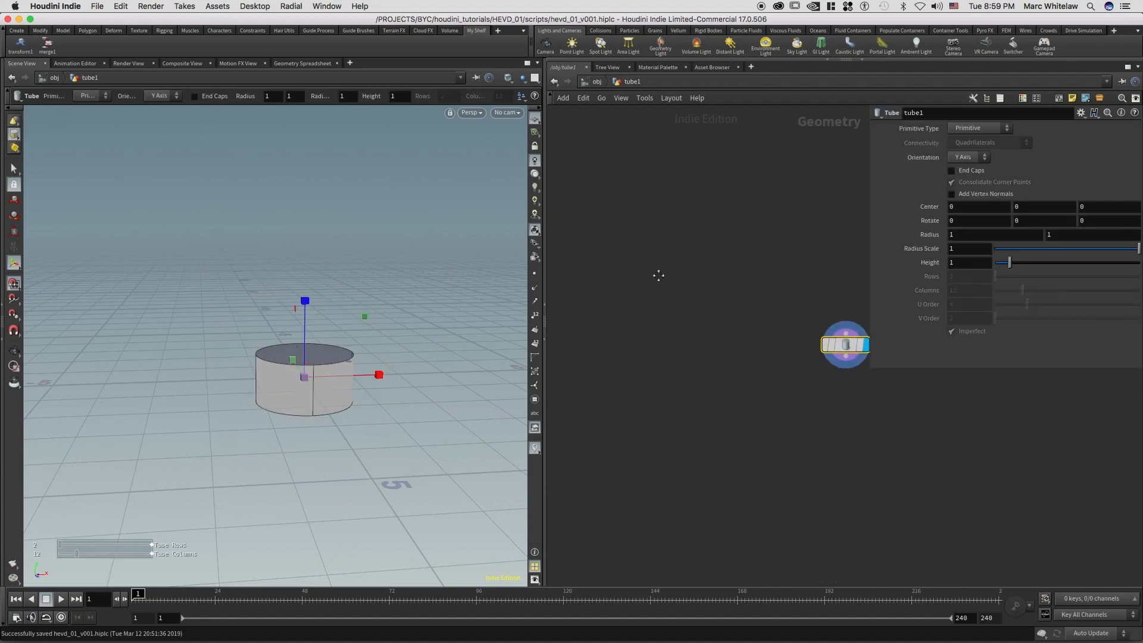
drag(703, 330, 684, 324)
drag(734, 280, 656, 355)
Step: Set the tube's primitive type to Polygon and check the tube1 node's geometry information
mouse_move(331, 392)
alt+right_down()
mouse_move(400, 371)
mouse_move(363, 367)
alt+right_up()
alt+middle_drag(363, 367, 339, 348)
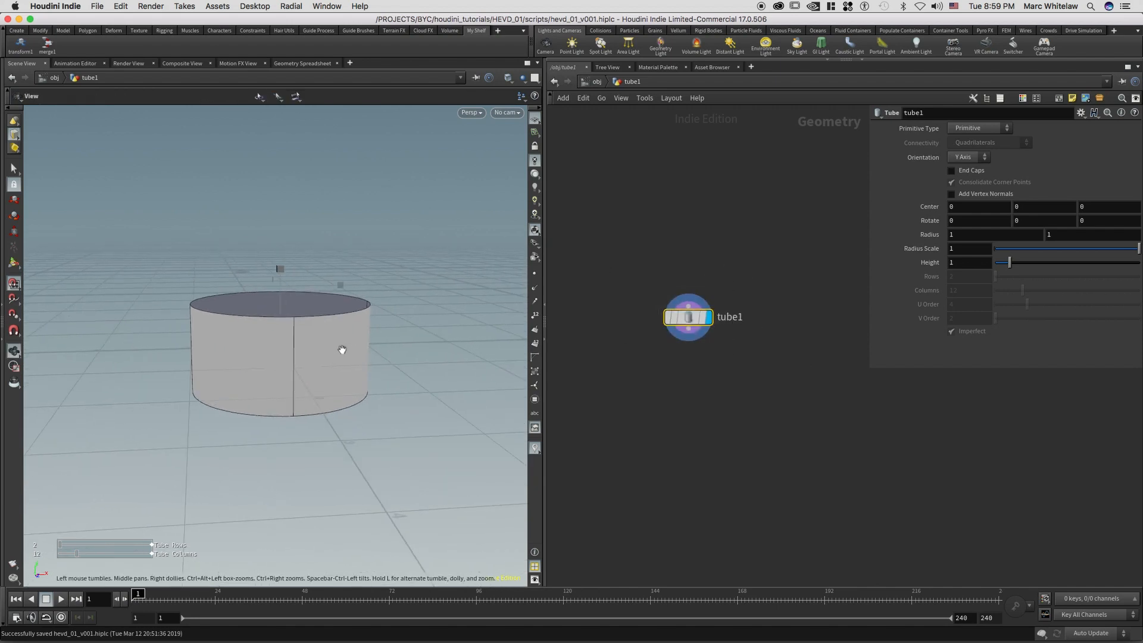
drag(329, 360, 325, 359)
key(Return)
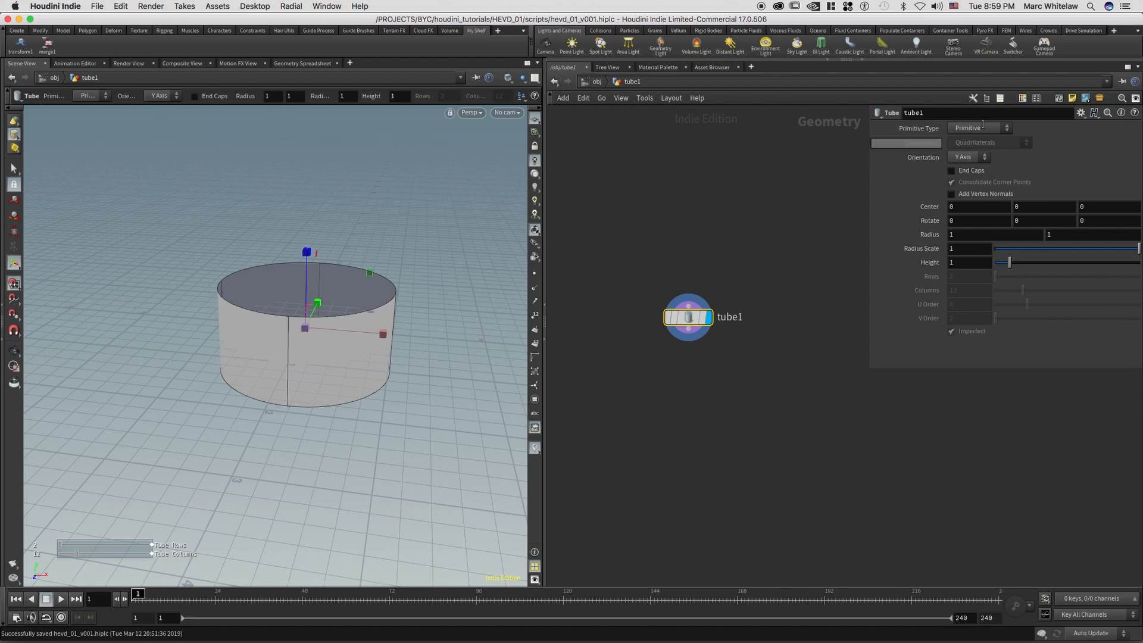
click(980, 129)
drag(980, 129, 874, 132)
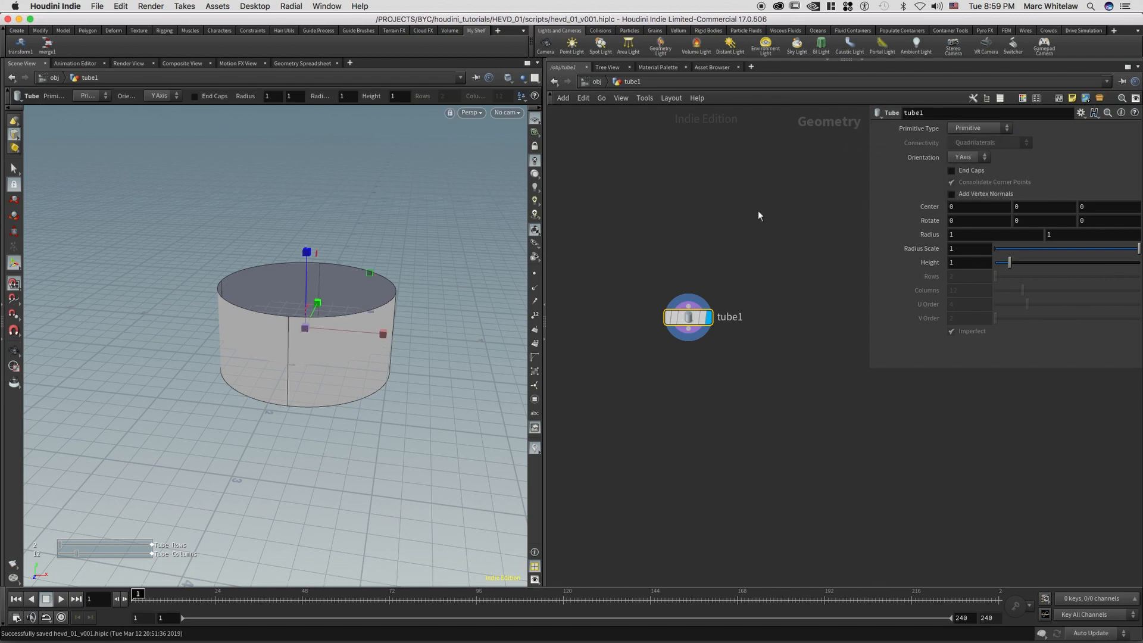
middle_drag(689, 324, 679, 262)
drag(983, 132, 973, 152)
middle_drag(694, 323, 692, 324)
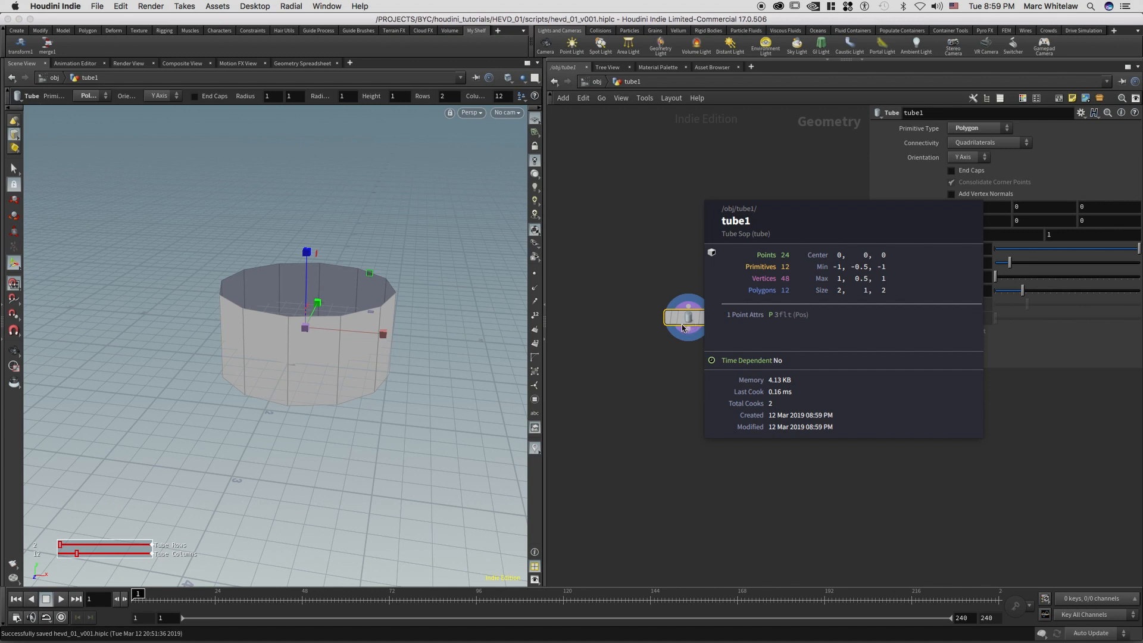
middle_drag(683, 329, 684, 324)
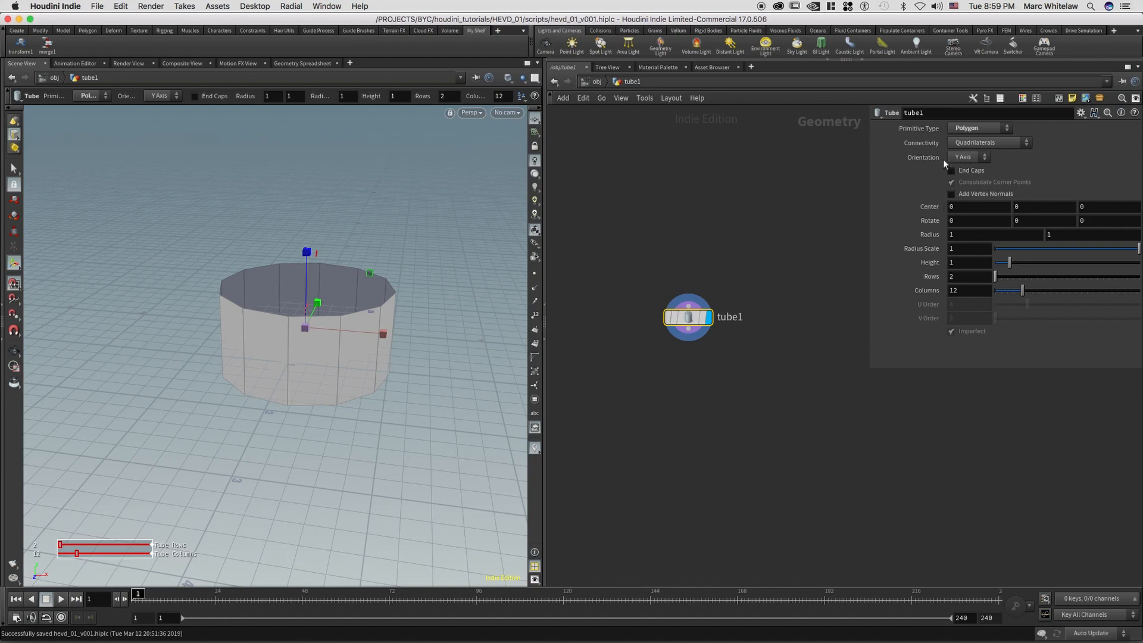
Step: Set the tube's orientation to Z Axis and view it end-on
click(969, 159)
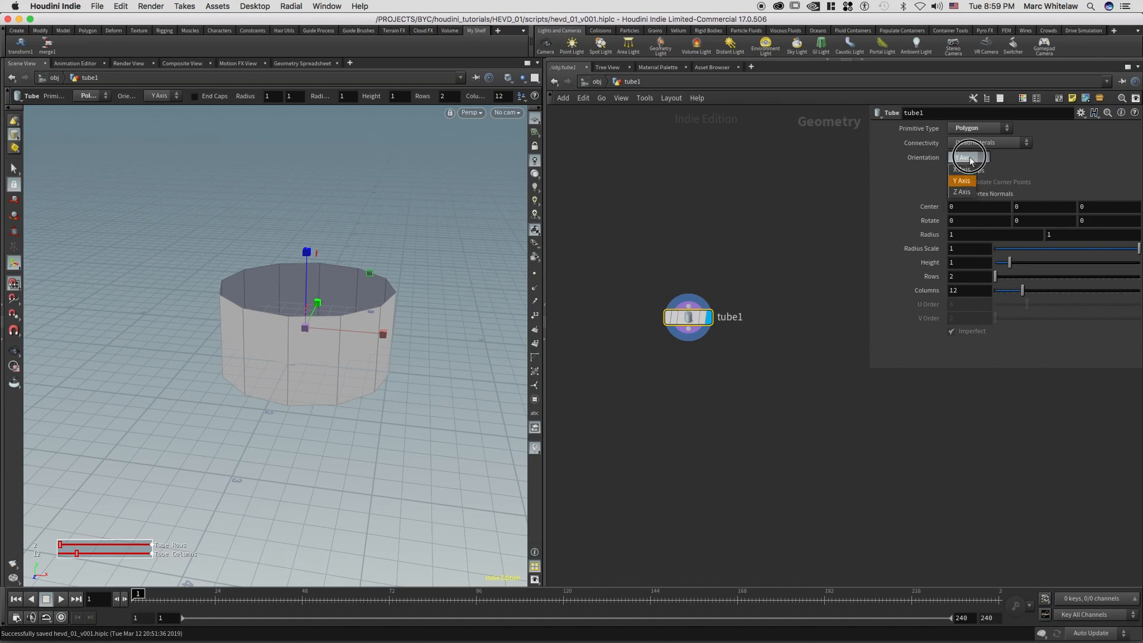
click(962, 181)
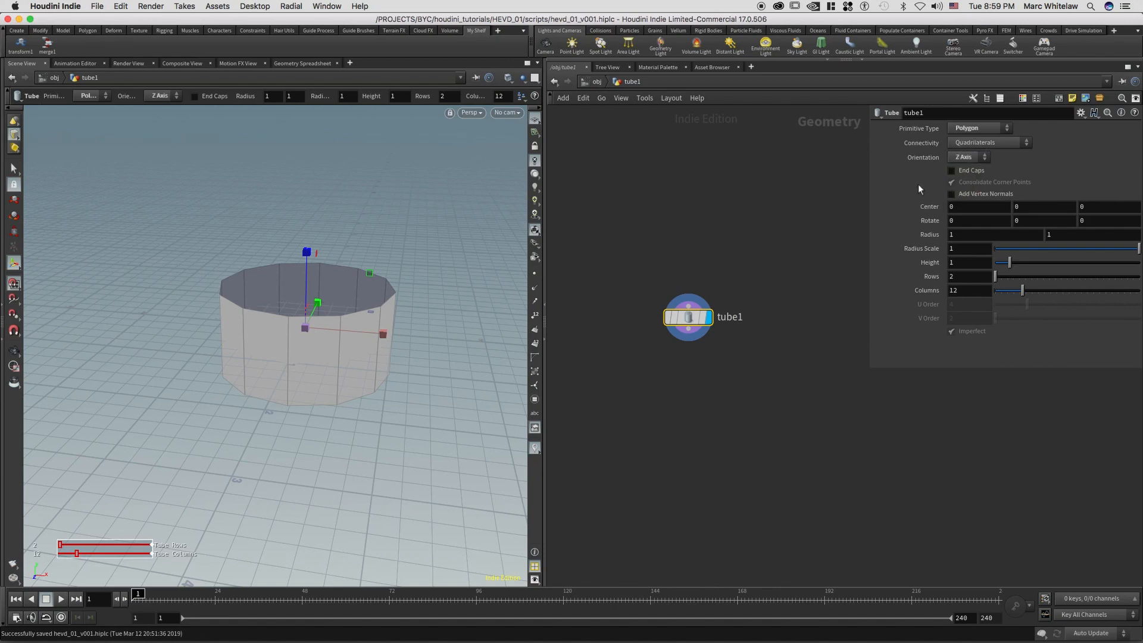
mouse_move(377, 298)
alt+mouse_down()
mouse_move(350, 328)
mouse_move(365, 302)
mouse_move(364, 313)
alt+mouse_up()
middle_drag(364, 313, 349, 327)
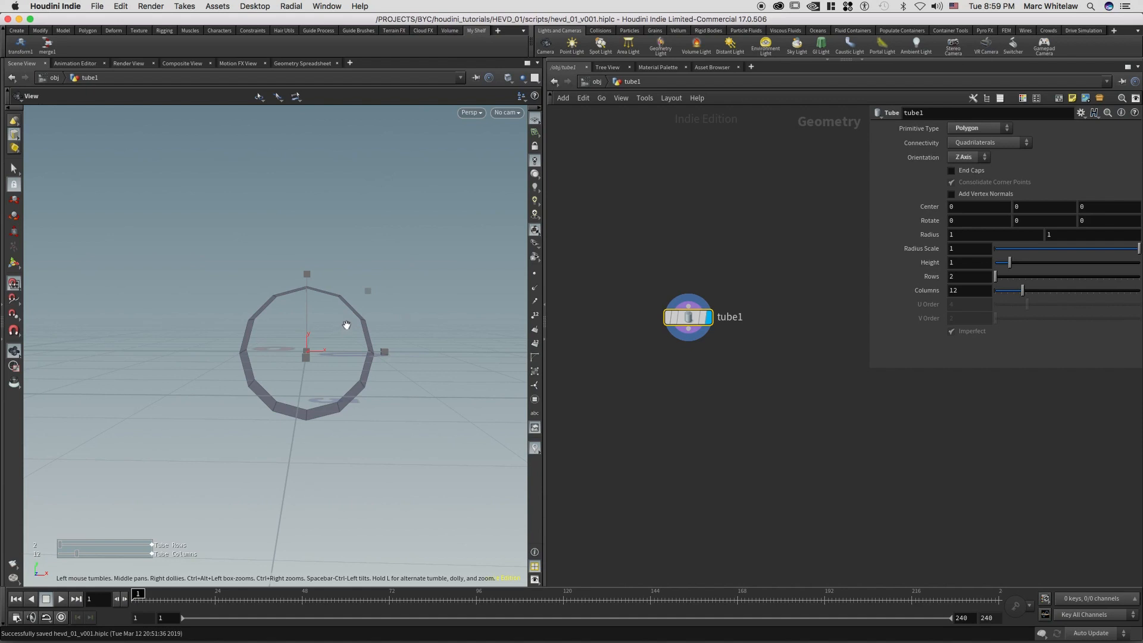
Step: Switch the viewport to the Front view, turn on point display, and bring the tube's points into view
key(space+3)
drag(766, 274, 590, 375)
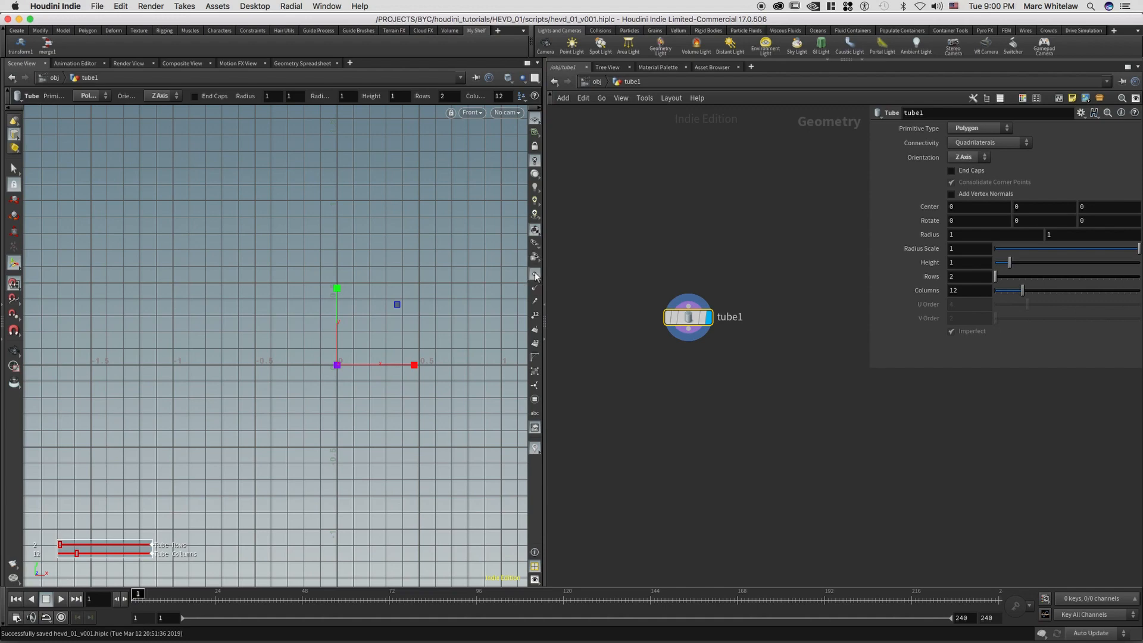
alt+middle_drag(373, 258, 325, 254)
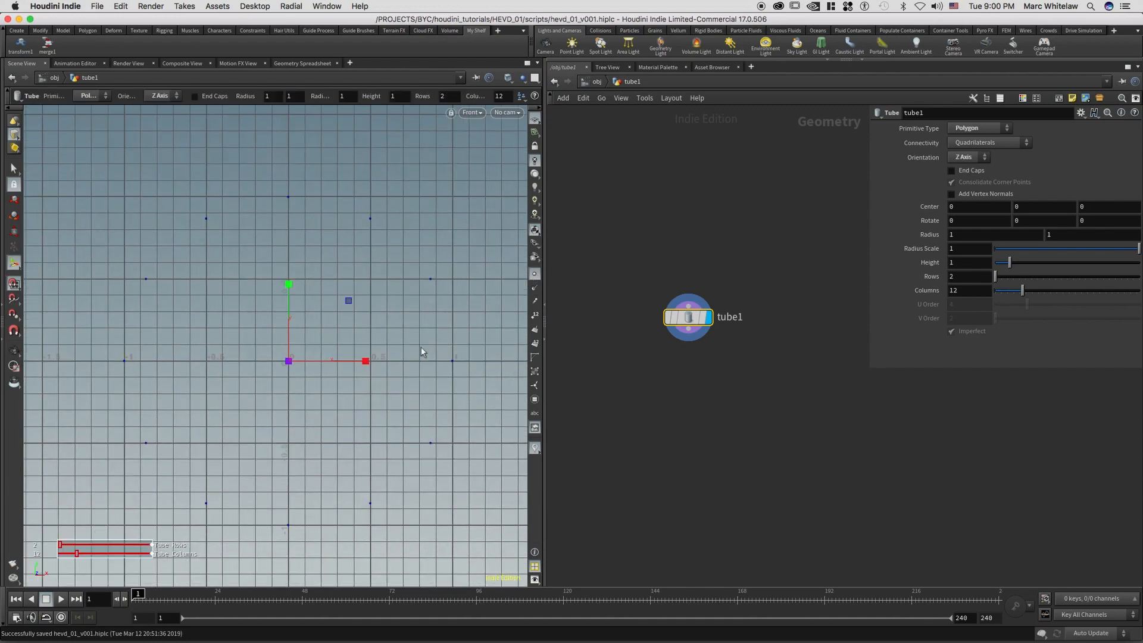
Step: Inspect the 12-column tube and its points from the Right, Front, Top and perspective views
scroll(324, 273, down, 1)
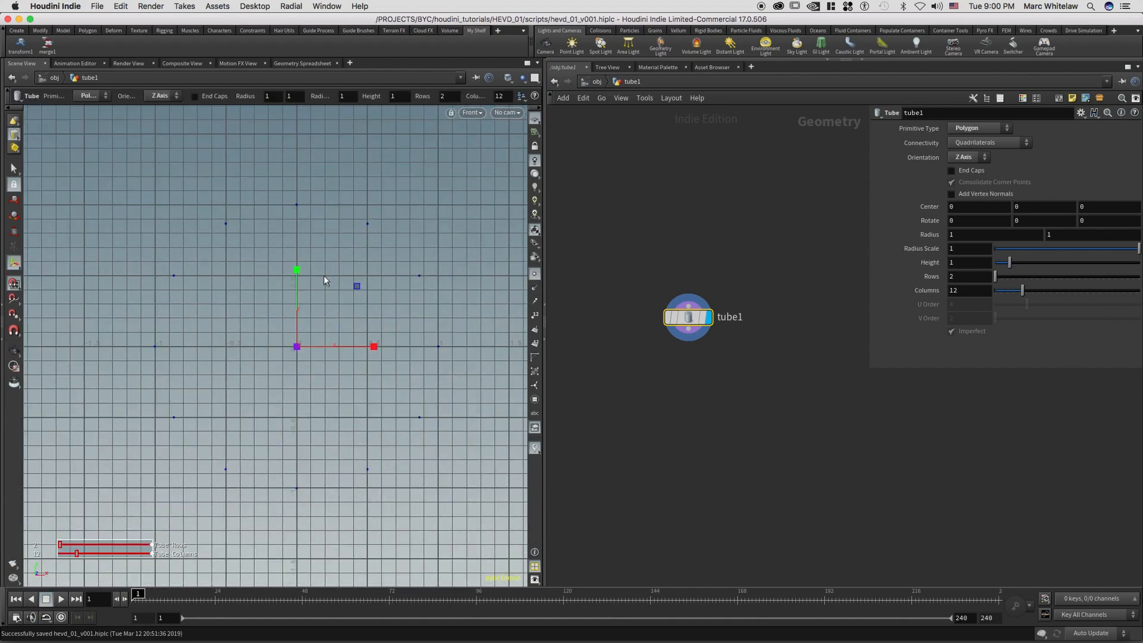
key(space+4)
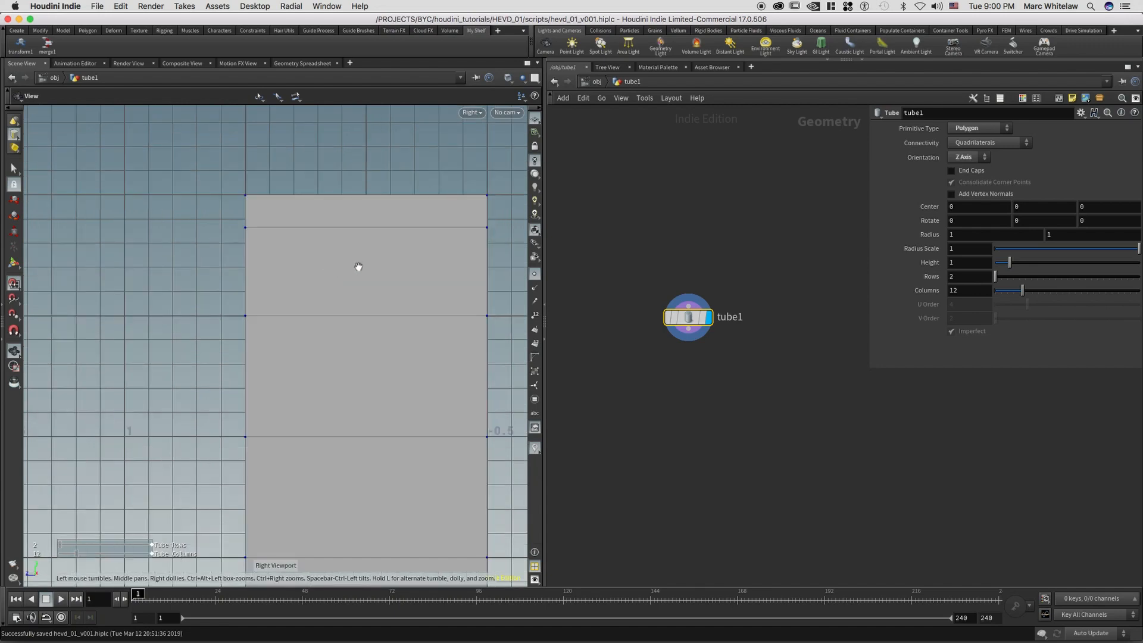
scroll(314, 293, down, 2)
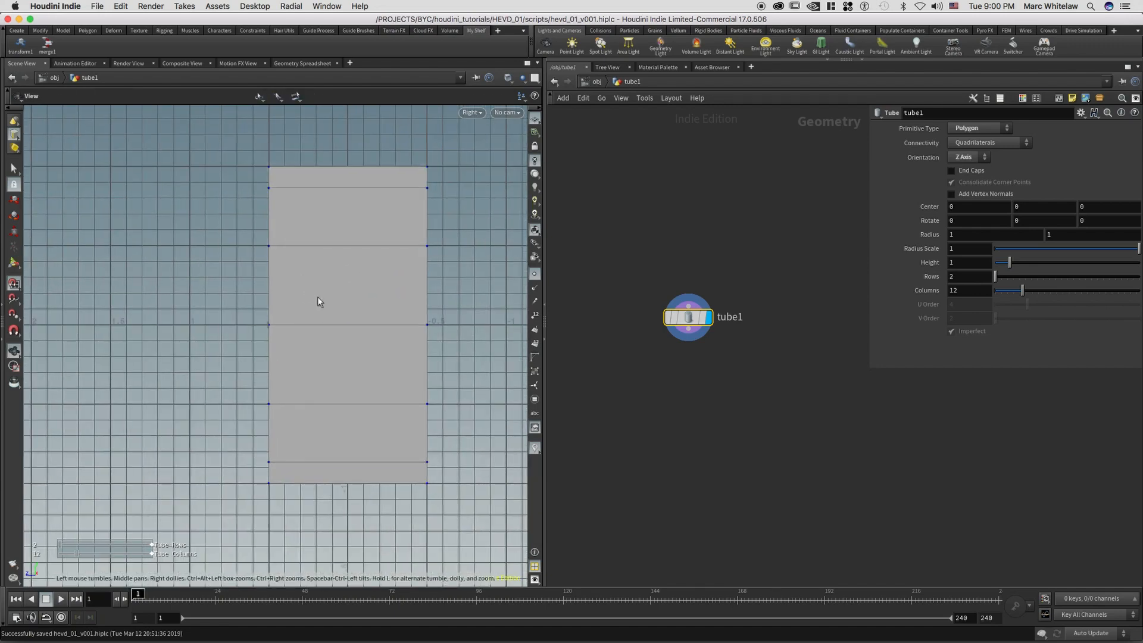
key(space+3)
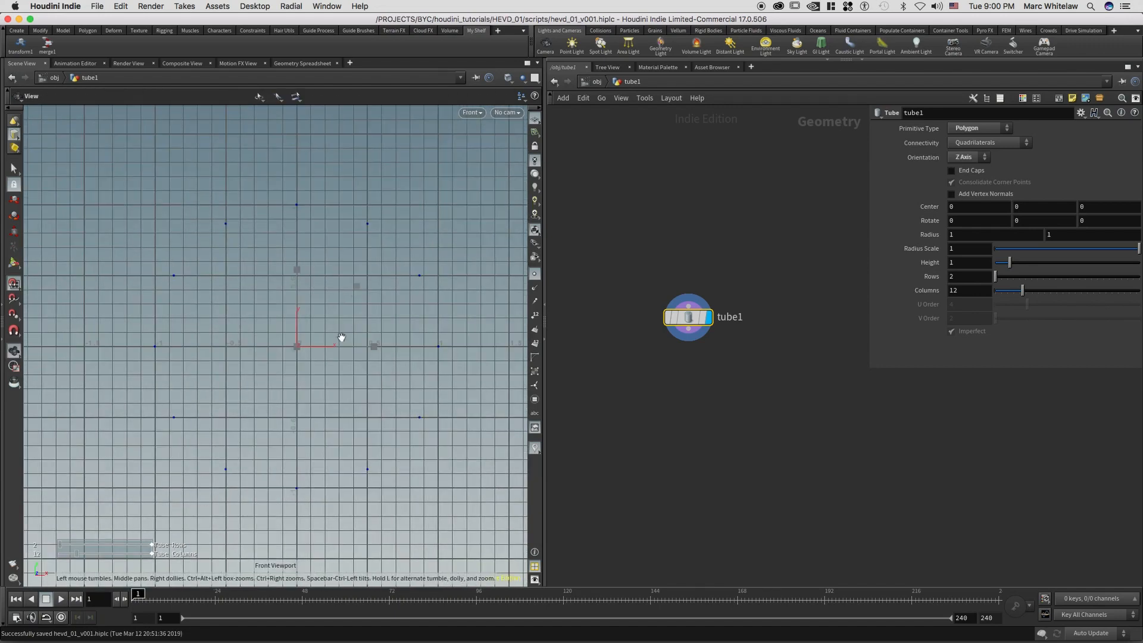
key(space+2)
right_drag(388, 291, 311, 302)
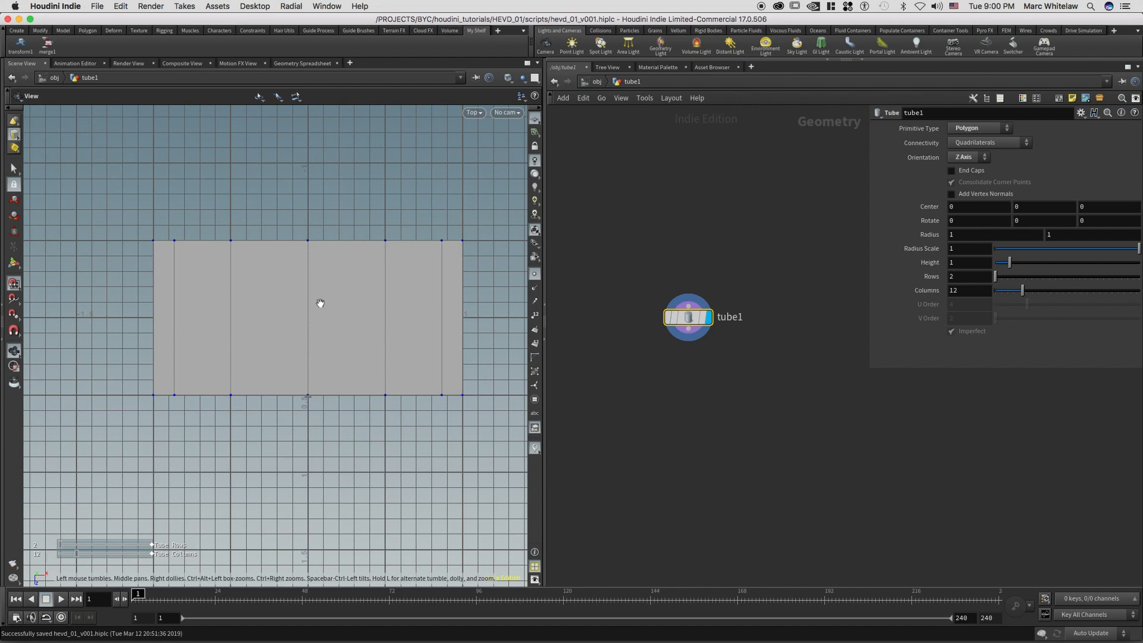
key(space+1)
drag(309, 358, 324, 335)
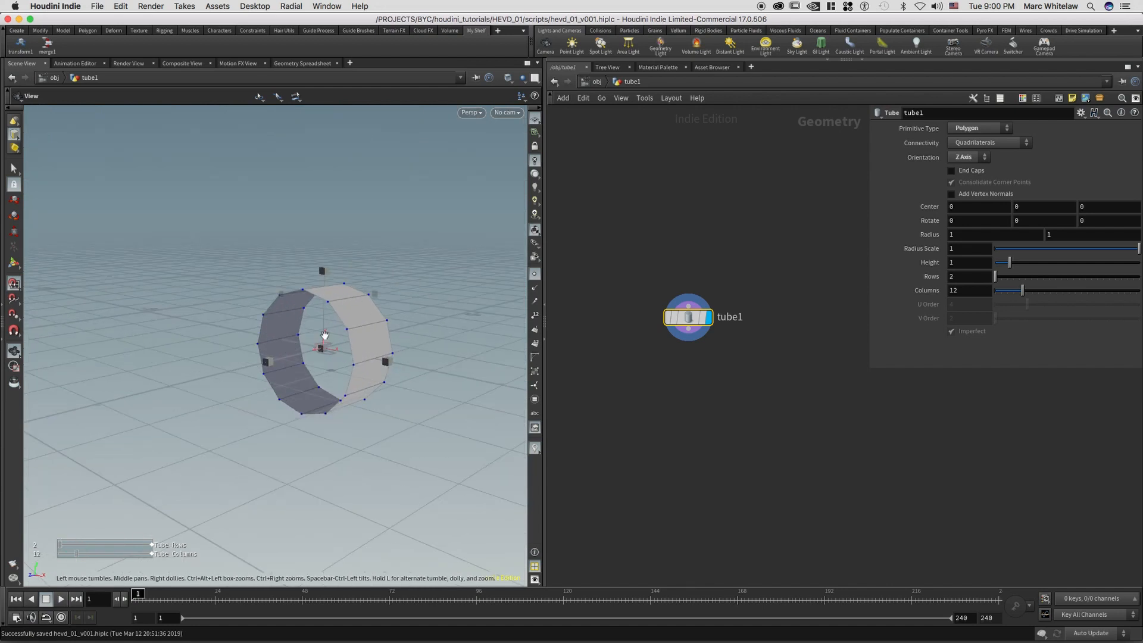
Step: Set tube1's Columns to 48 and look at the tube from a different angle in perspective
drag(743, 269, 628, 385)
drag(981, 290, 917, 293)
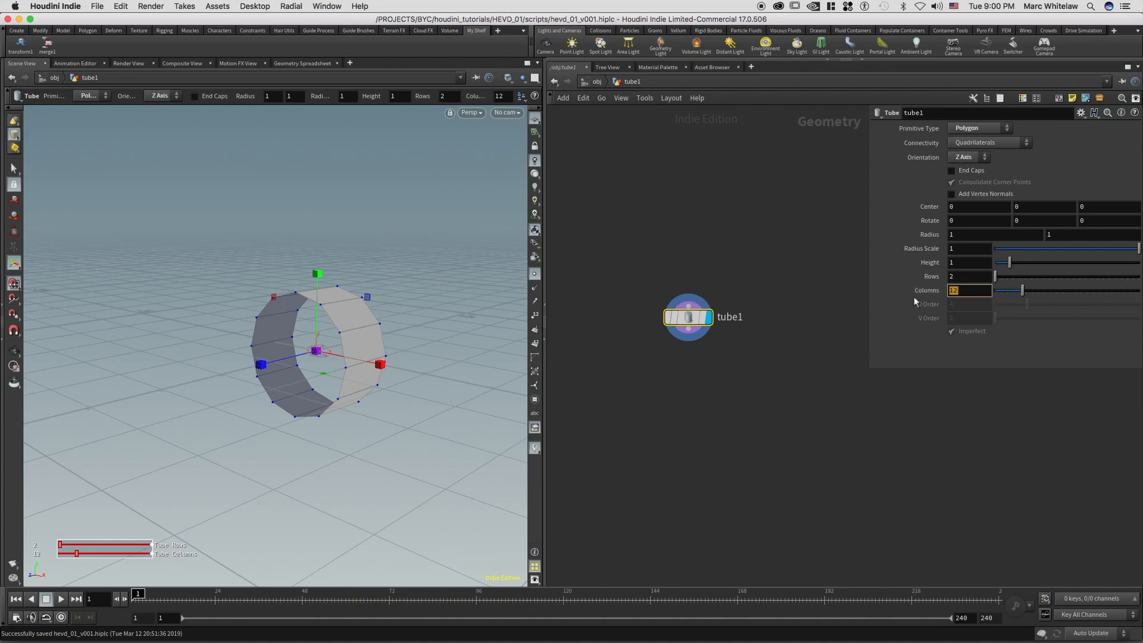
text(48)
key(Return)
key(Escape)
drag(310, 381, 375, 360)
key(Return)
Step: Set tube1's Columns to 60 and view the tube's points from the Front view
drag(972, 291, 930, 293)
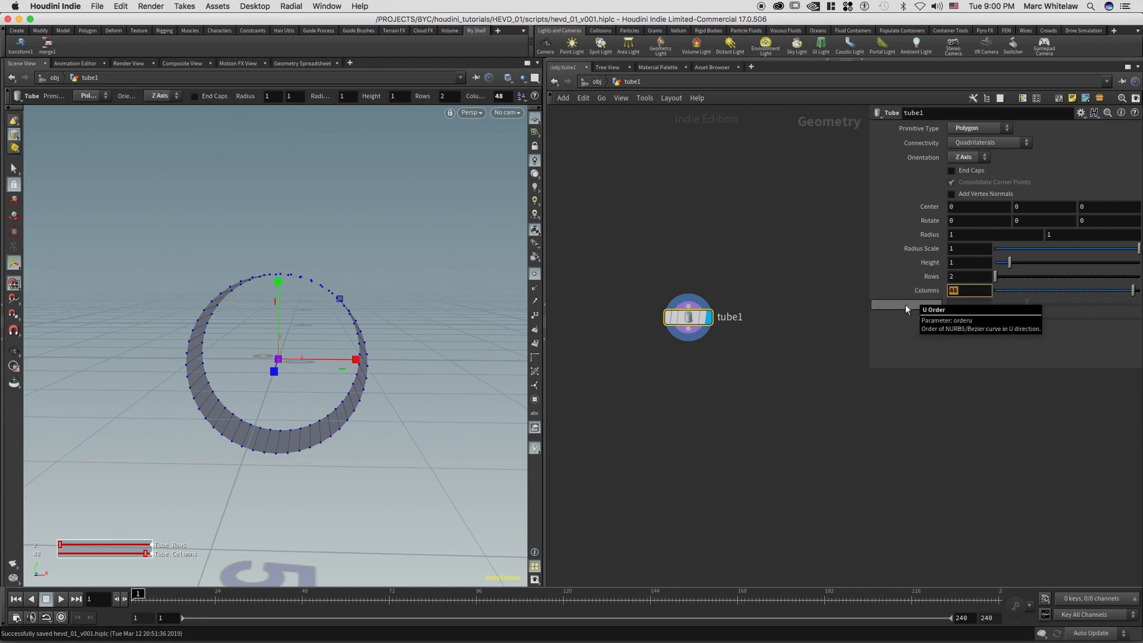
text(60)
key(Return)
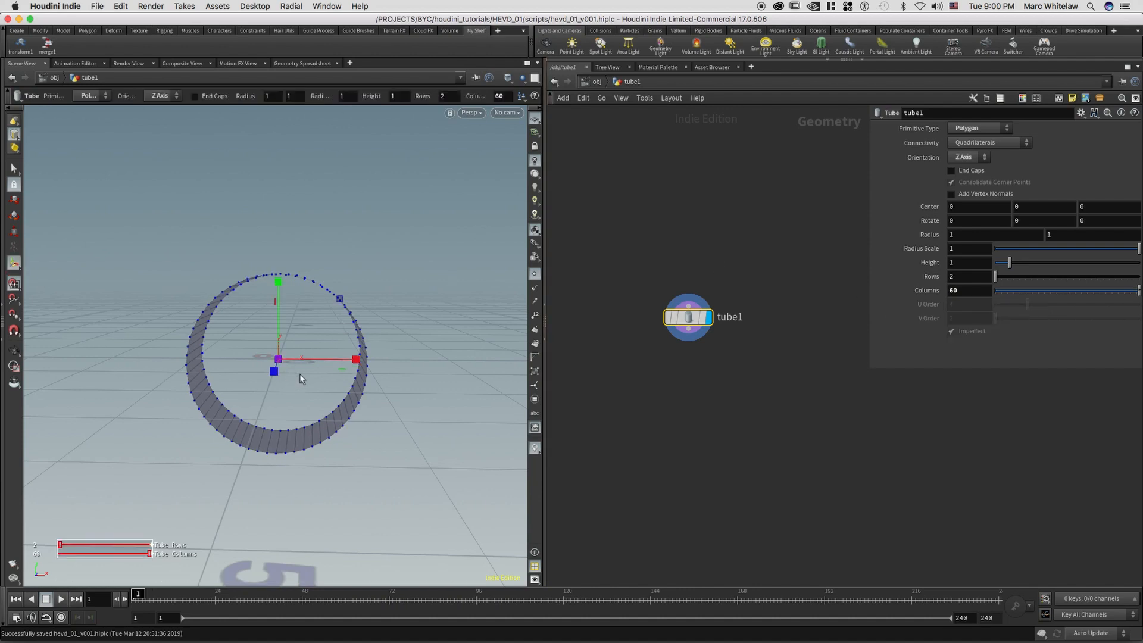
key(Escape)
key(space+3)
key(Return)
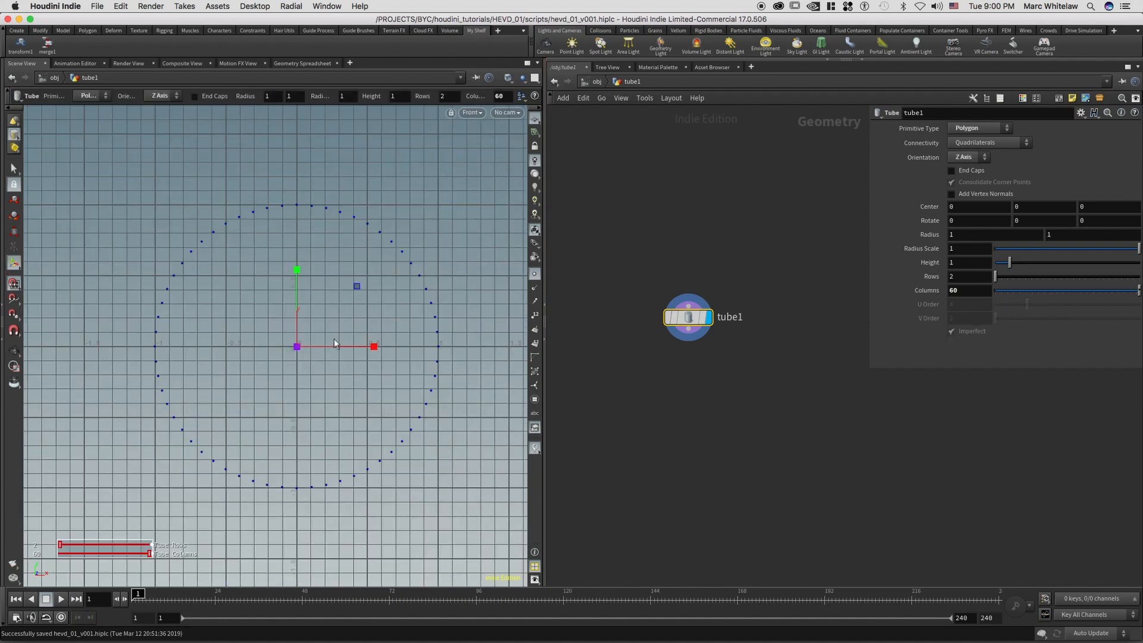
Step: Place the custom shelf's Transform node below tube1, wire the tube into it, and display its result
drag(747, 268, 630, 369)
key(t)
click(686, 366)
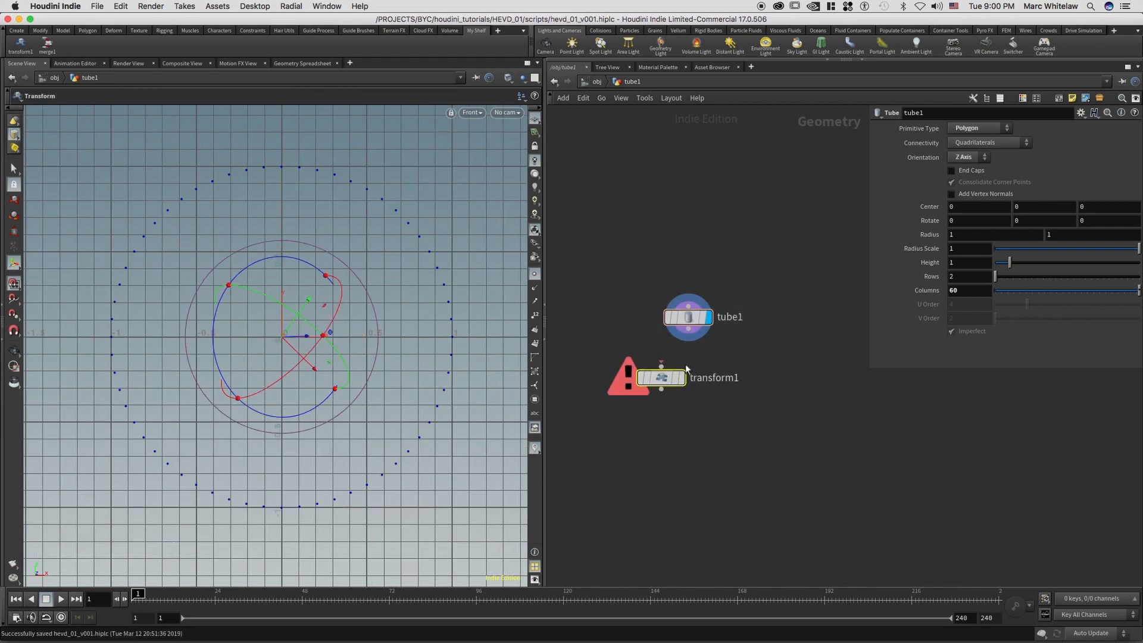
mouse_move(692, 335)
mouse_down()
mouse_move(660, 370)
mouse_move(689, 389)
mouse_up()
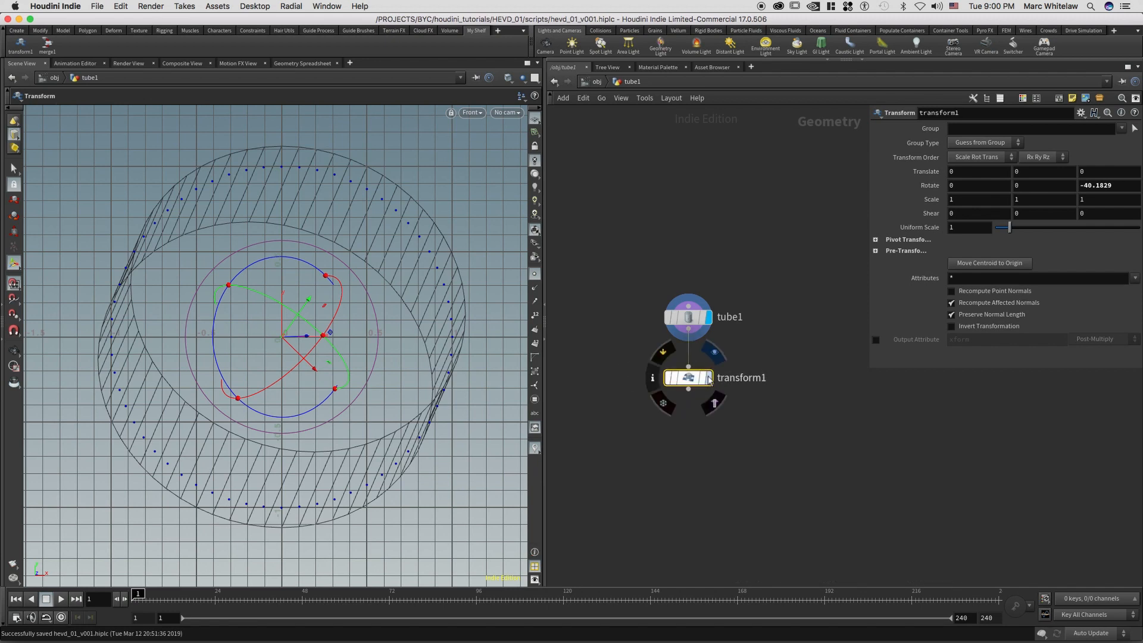
click(708, 376)
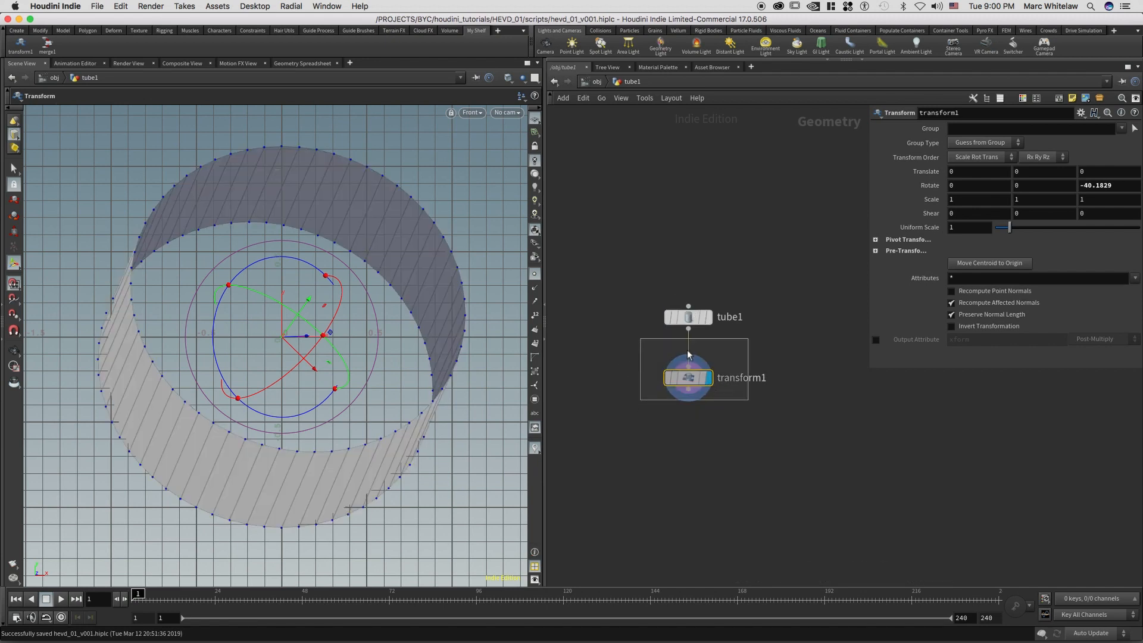
Step: Set transform1's Z rotation to 0 and compare its displayed result with tube1 in the perspective view
drag(1119, 187, 1053, 191)
key(Return)
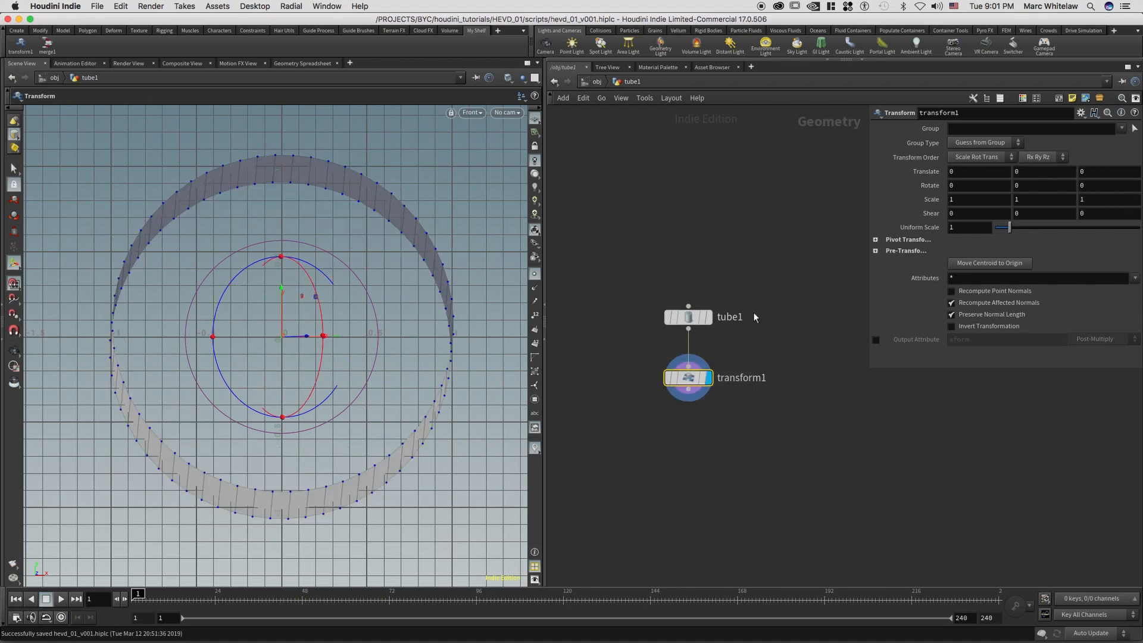
click(728, 294)
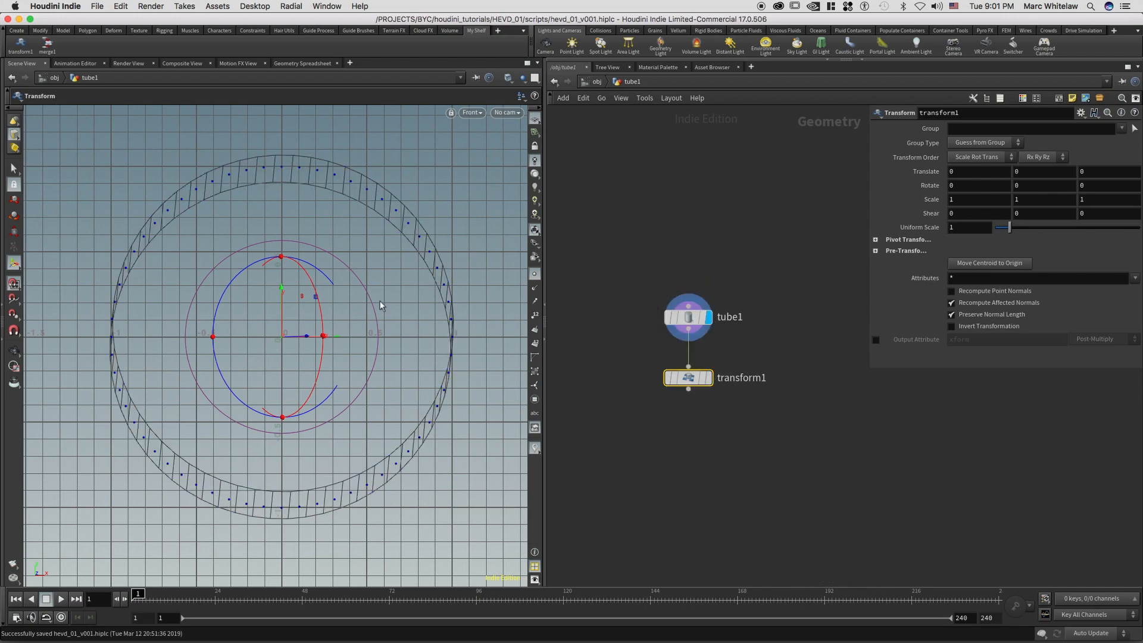
key(space+1)
drag(331, 337, 373, 332)
click(708, 378)
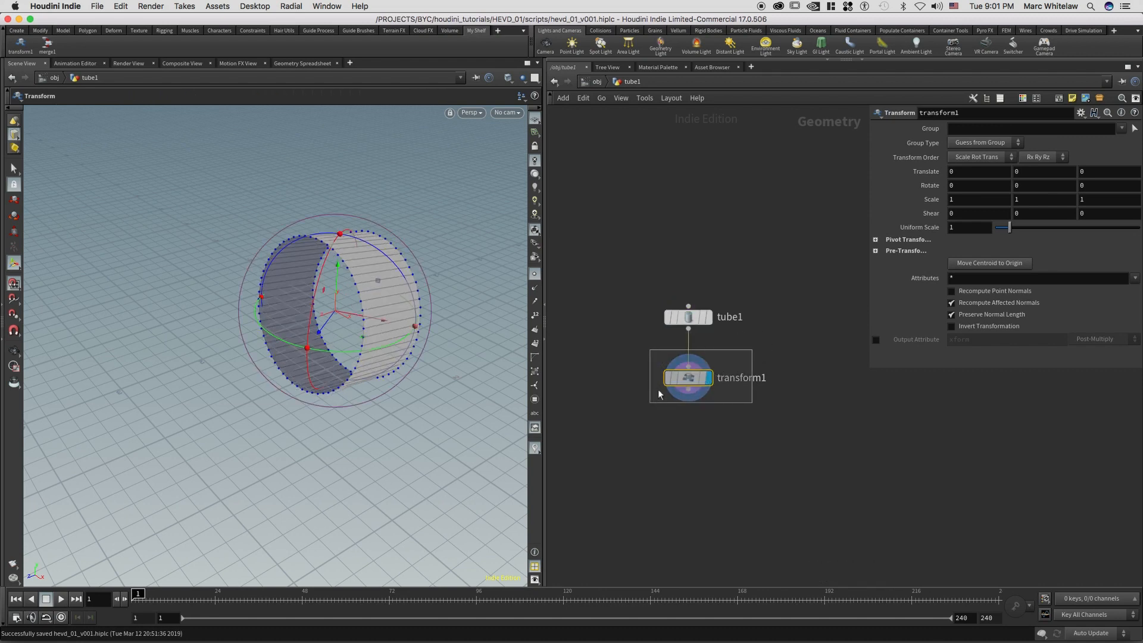
Step: Check transform1's Pivot Transform values and delete the transform1 node
click(874, 240)
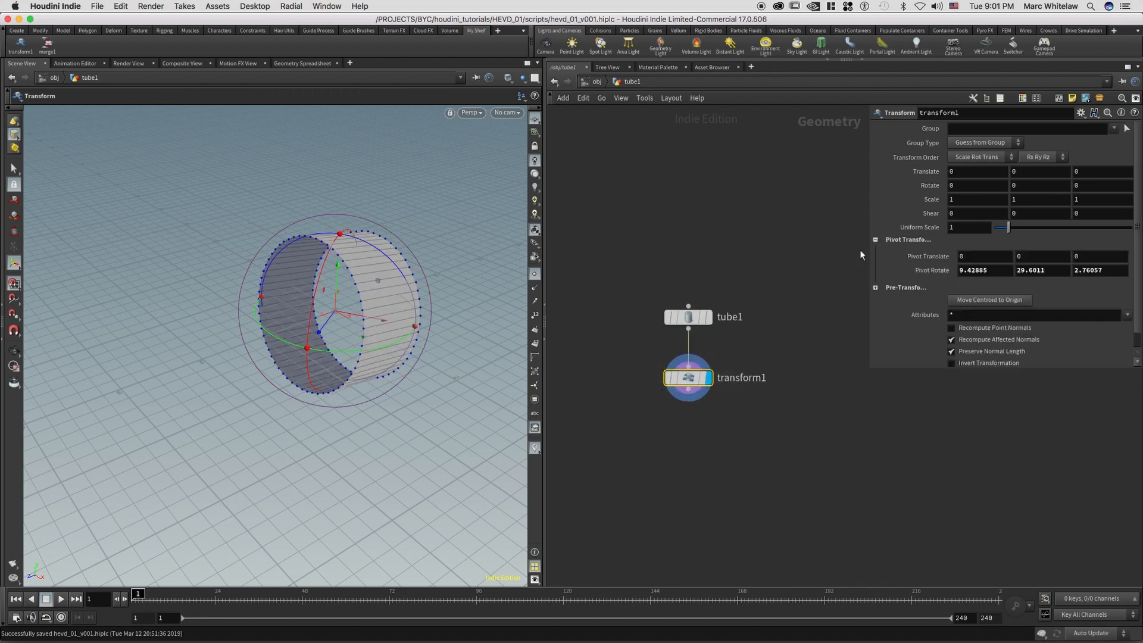
drag(696, 352, 635, 403)
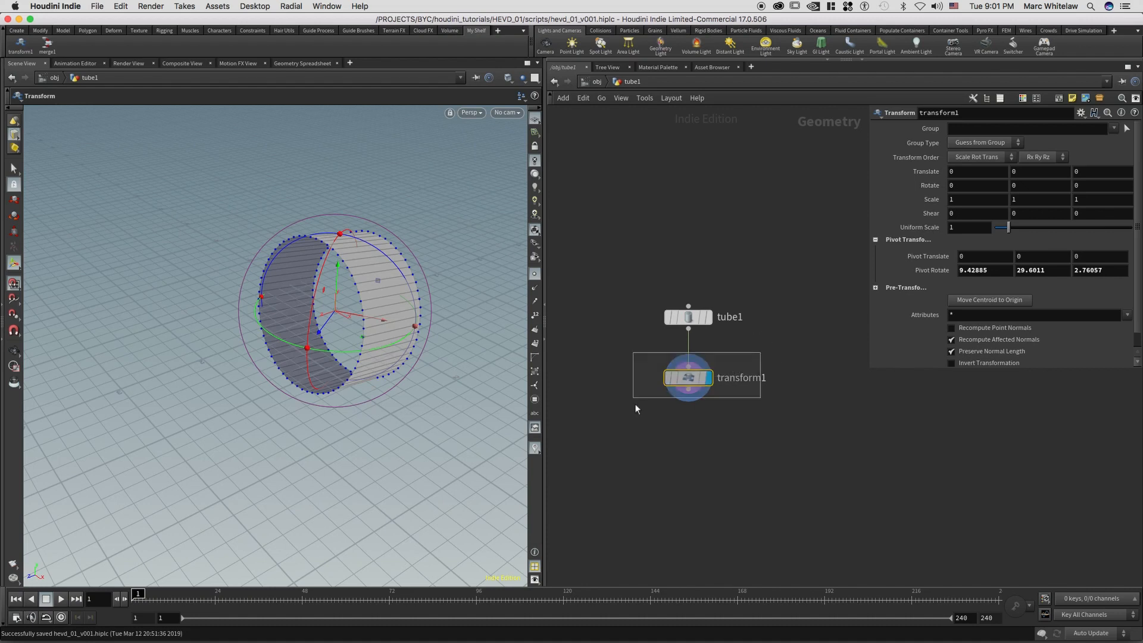
key(Delete)
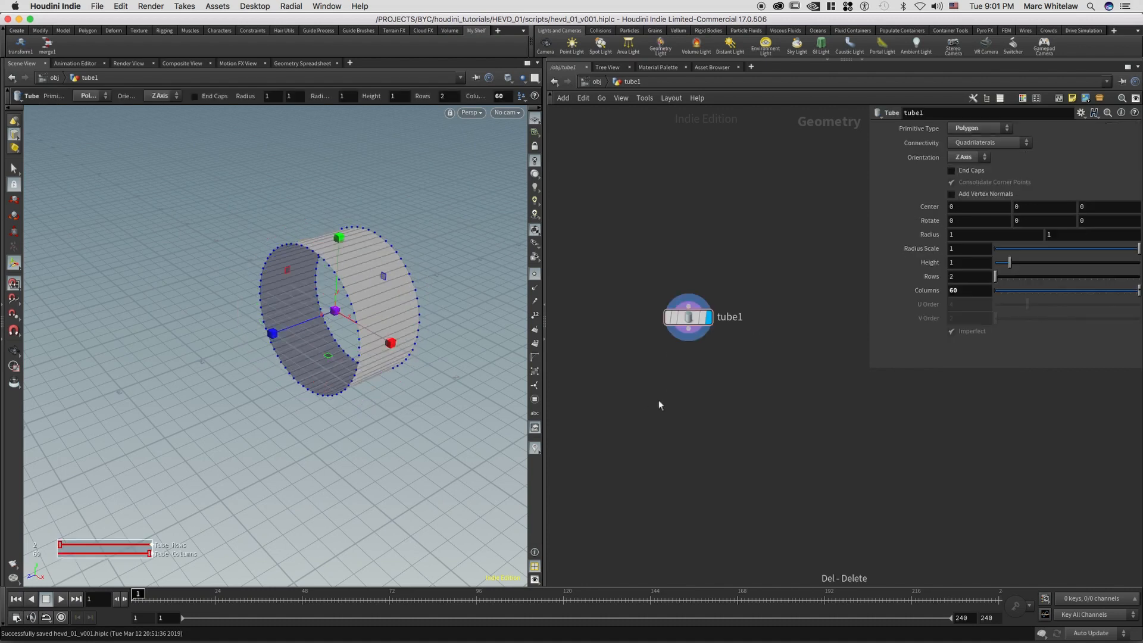
Step: Delete both the transform1 and merge1 tools from the My Shelf shelf
right_click(22, 49)
click(34, 94)
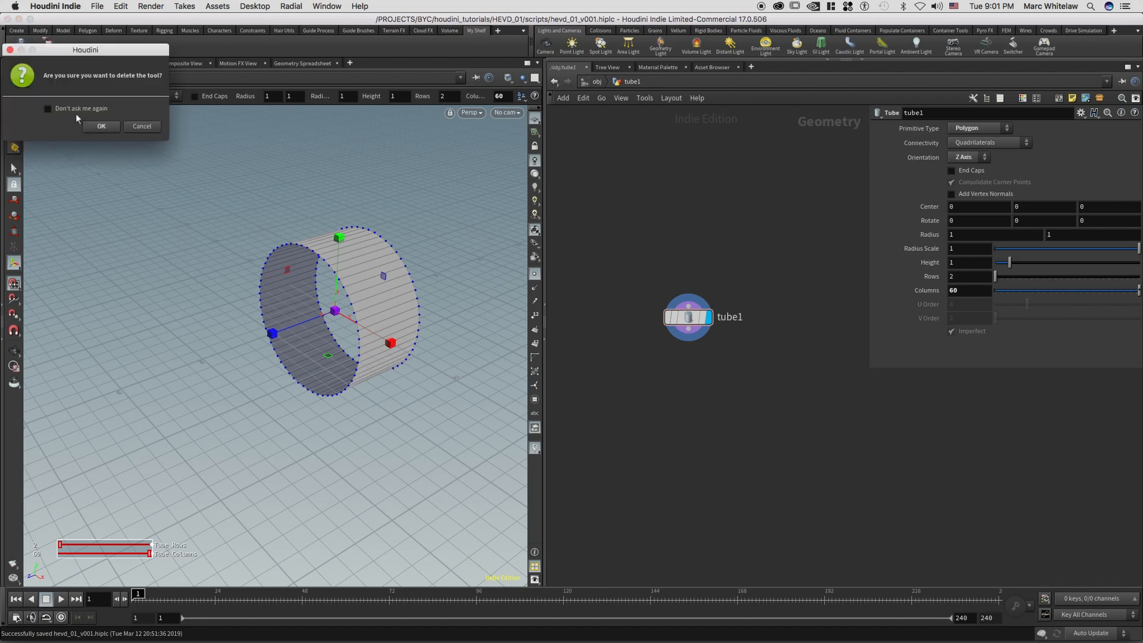
click(91, 126)
right_click(18, 45)
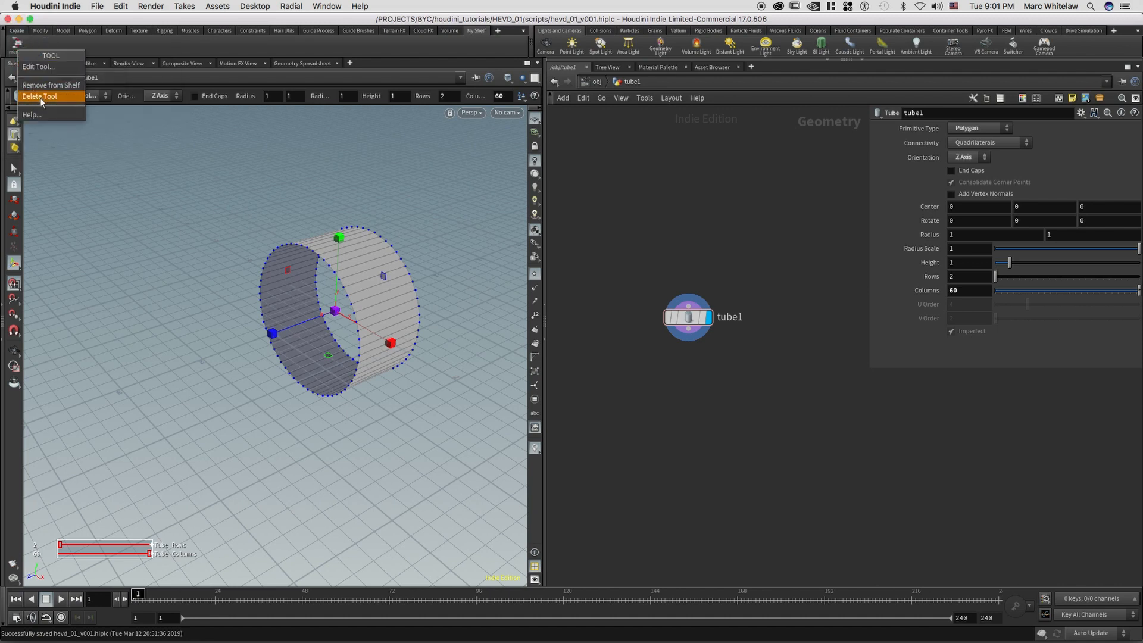
click(42, 99)
click(100, 131)
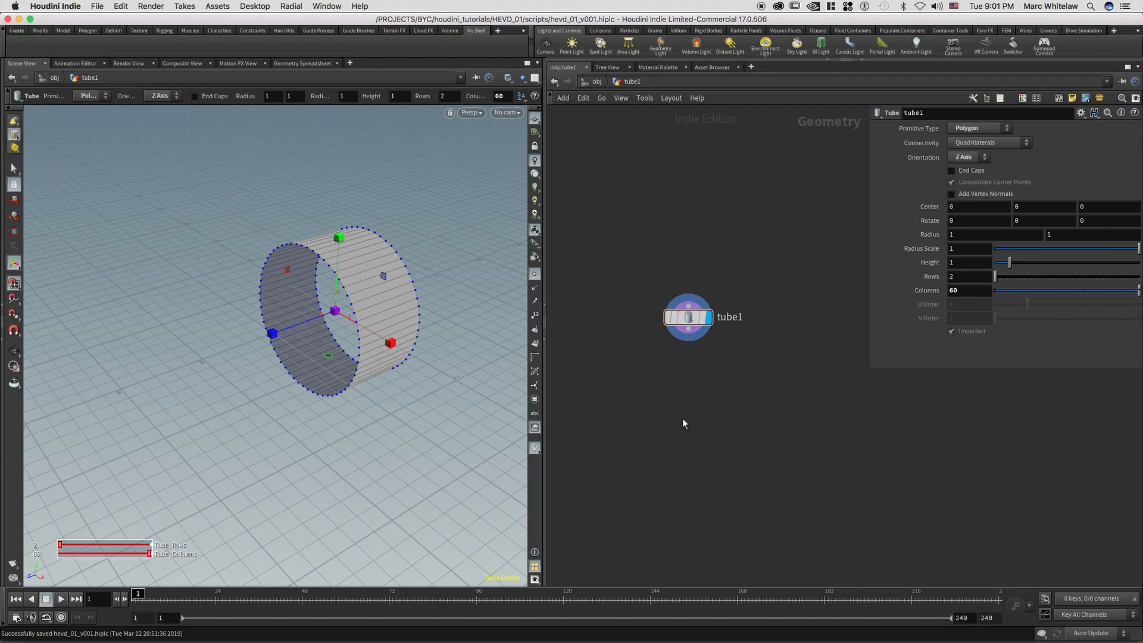
Step: Add a fresh Transform node below tube1 and put it on My Shelf as a tool
key(Tab)
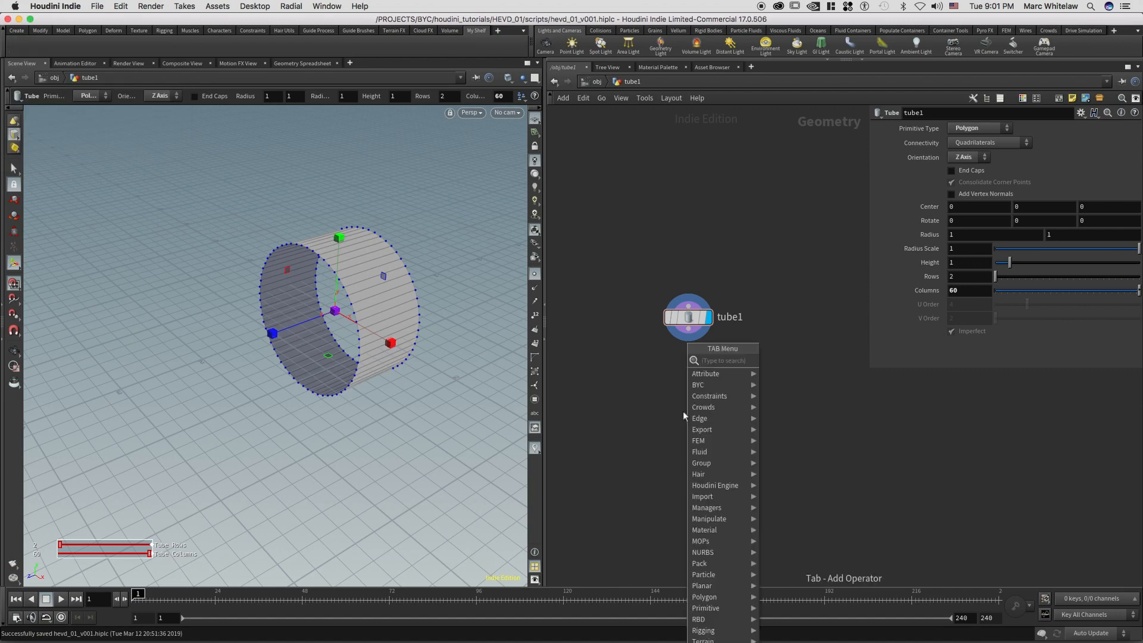
text(trans)
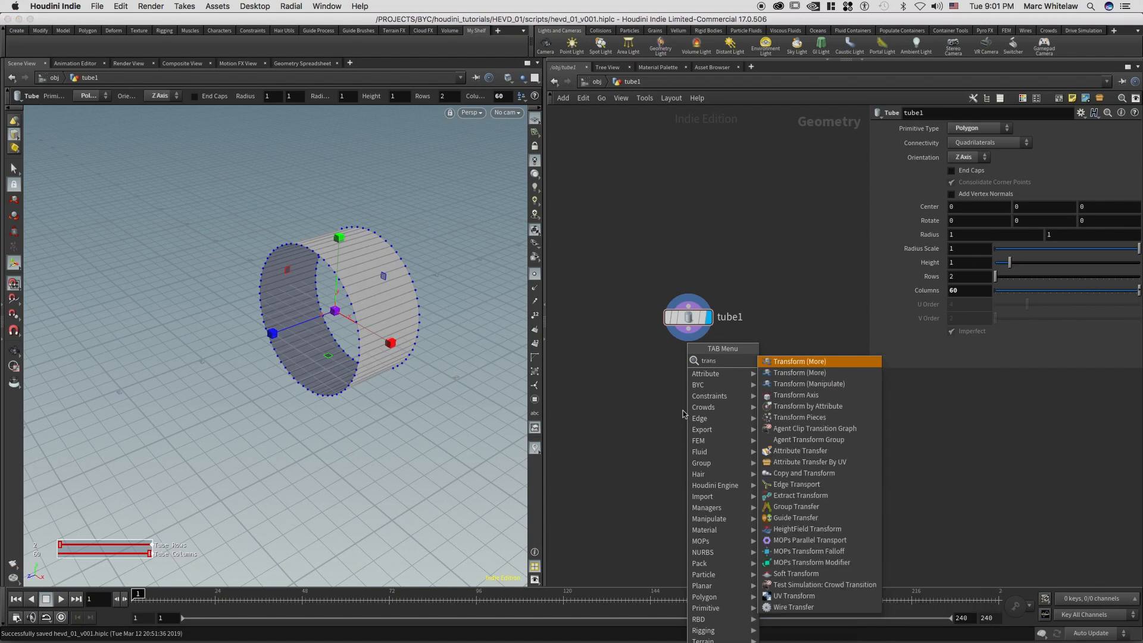
key(Return)
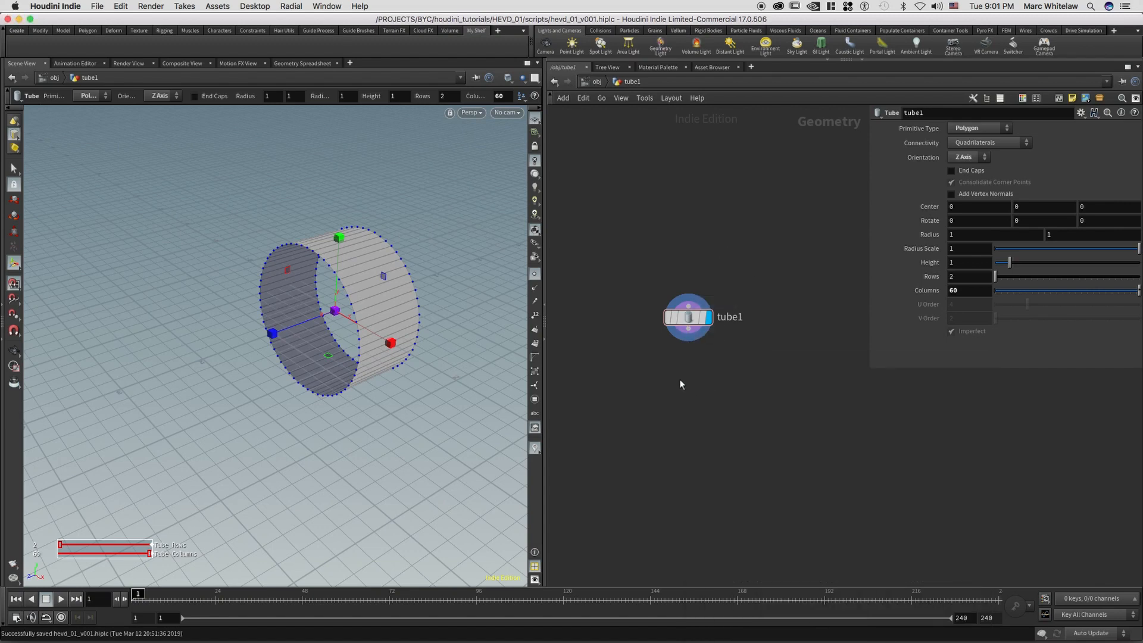
click(682, 384)
drag(685, 391, 59, 46)
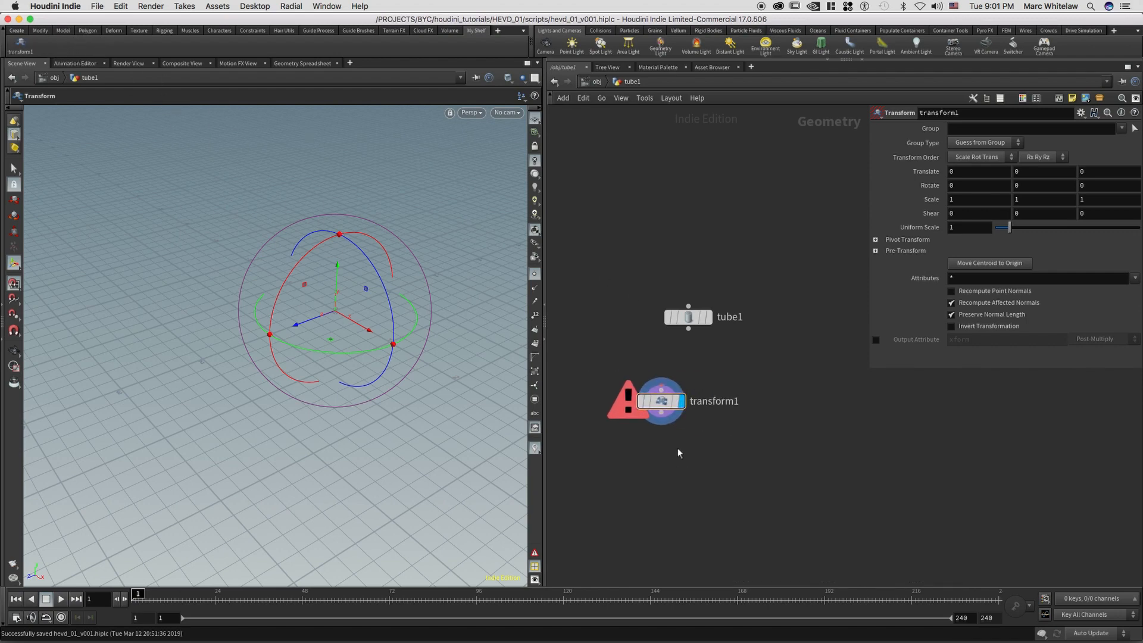
Step: Add a Merge node below transform1 and put it on My Shelf as a tool
key(Tab)
text(merge)
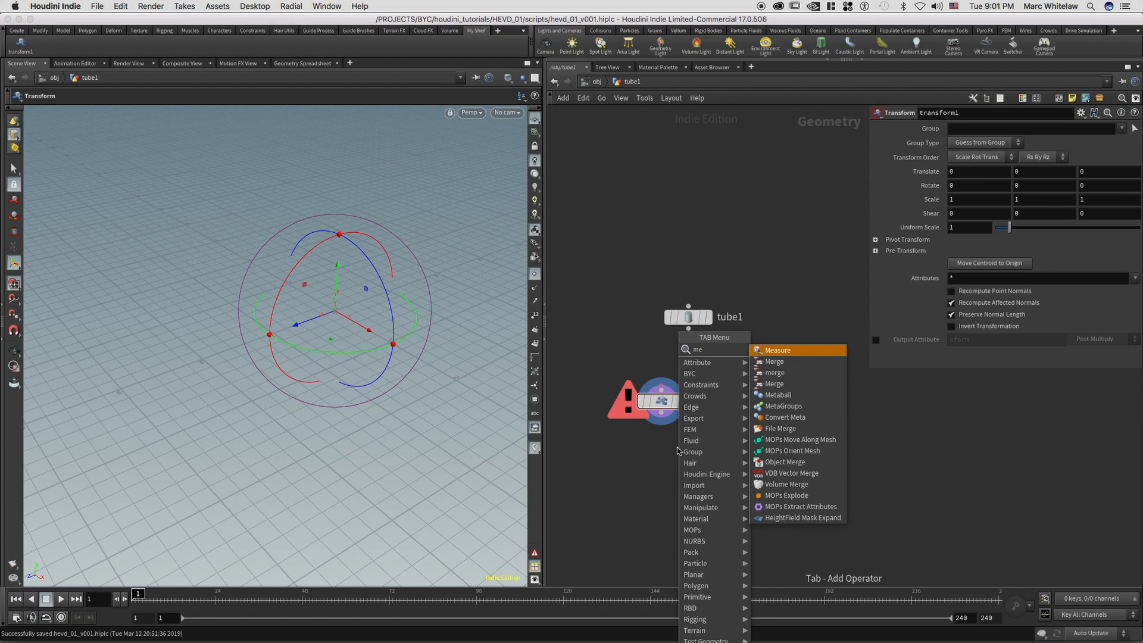
key(Return)
click(726, 476)
drag(698, 485, 72, 47)
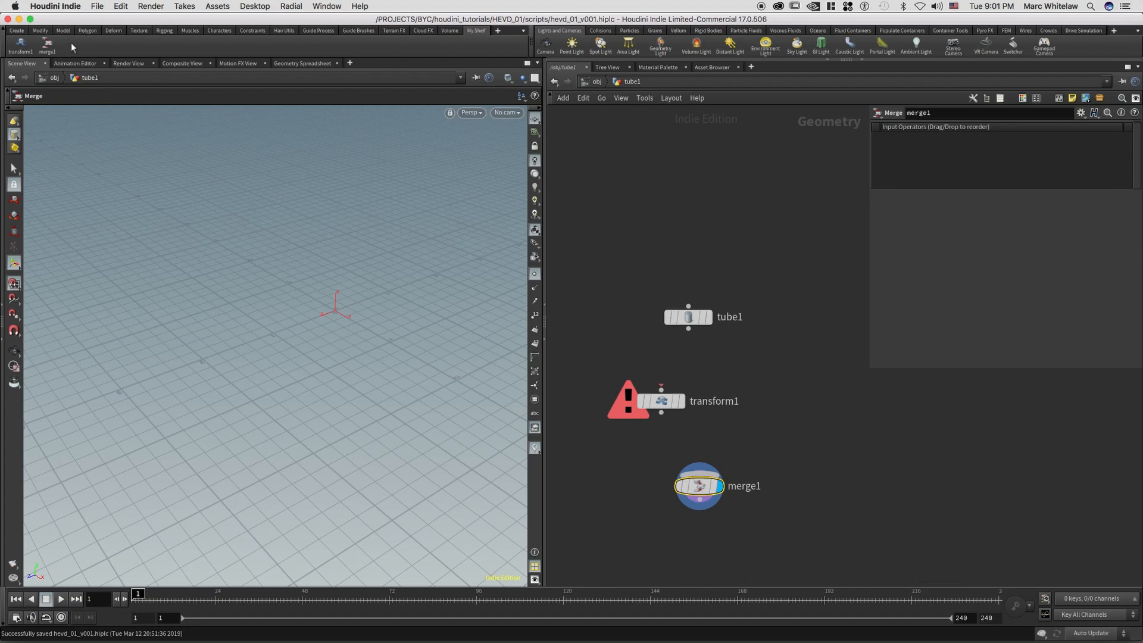
Step: Assign T as the Network Pane hotkey of the transform1 shelf tool and accept the tool changes
drag(717, 357, 639, 409)
right_click(20, 46)
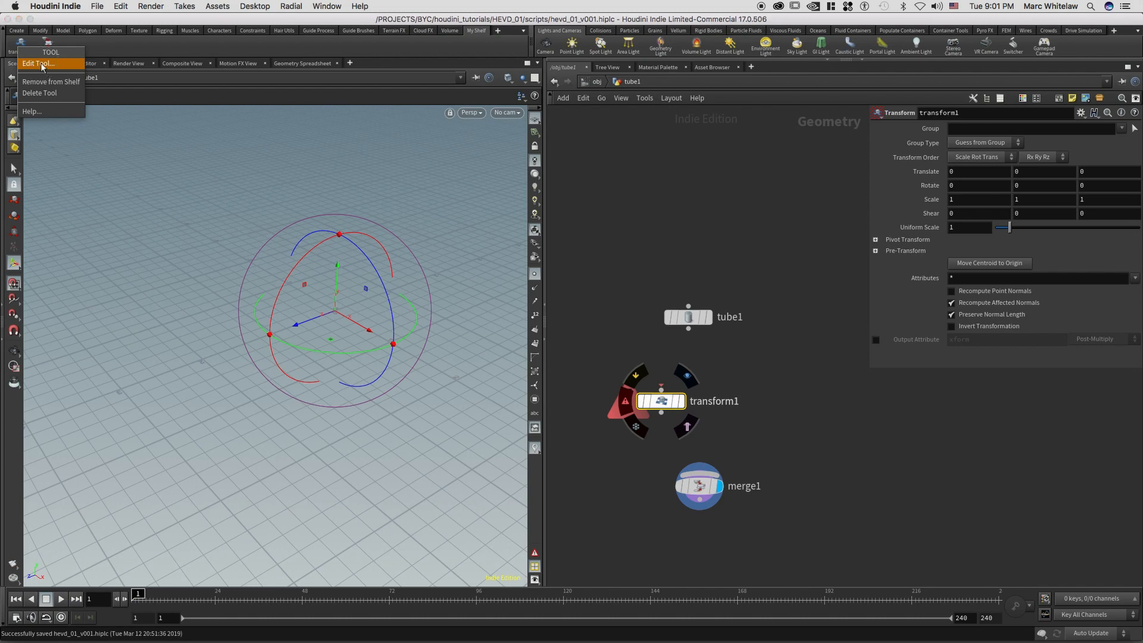
click(40, 64)
click(584, 200)
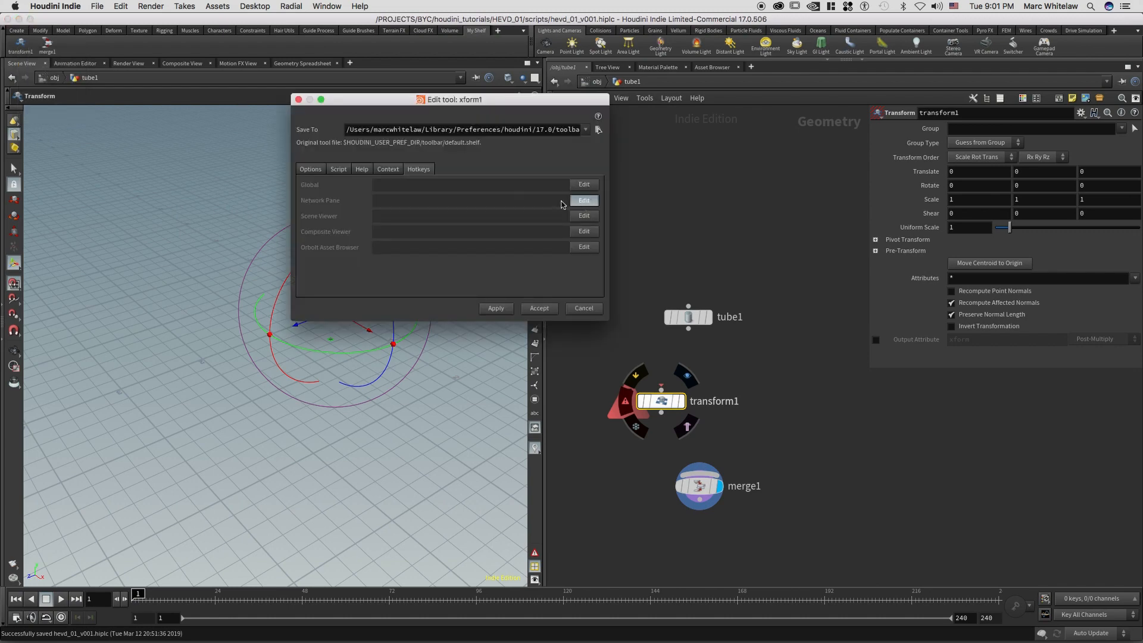
double_click(426, 113)
key(t)
click(470, 395)
click(561, 393)
click(500, 308)
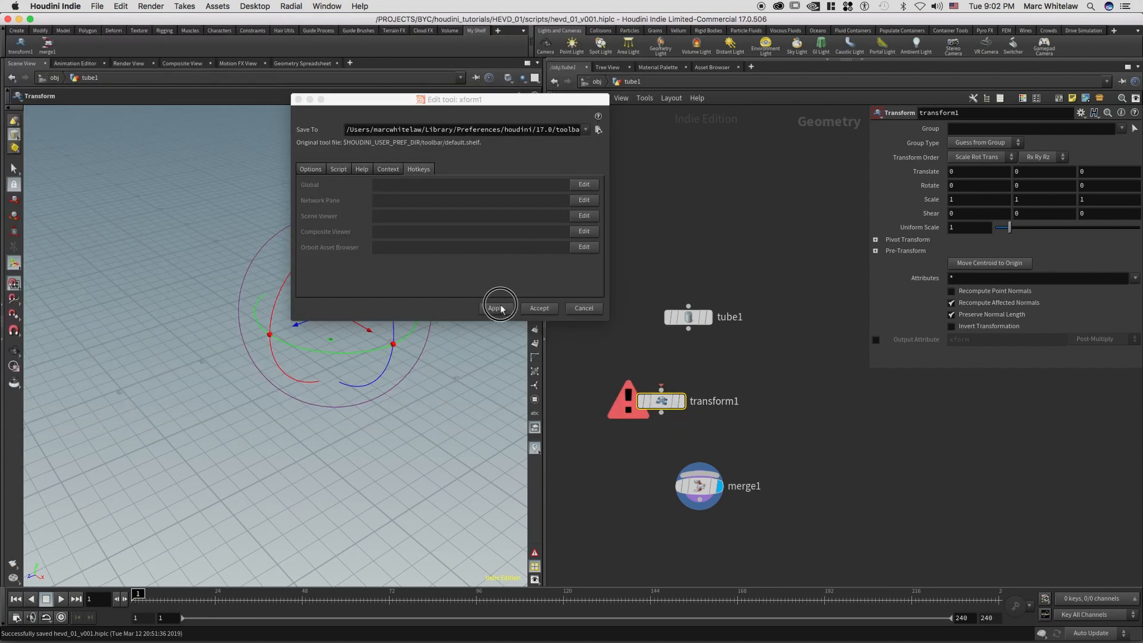
click(541, 309)
Step: Assign M as the Network Pane hotkey of the merge1 shelf tool and accept the tool changes
click(683, 513)
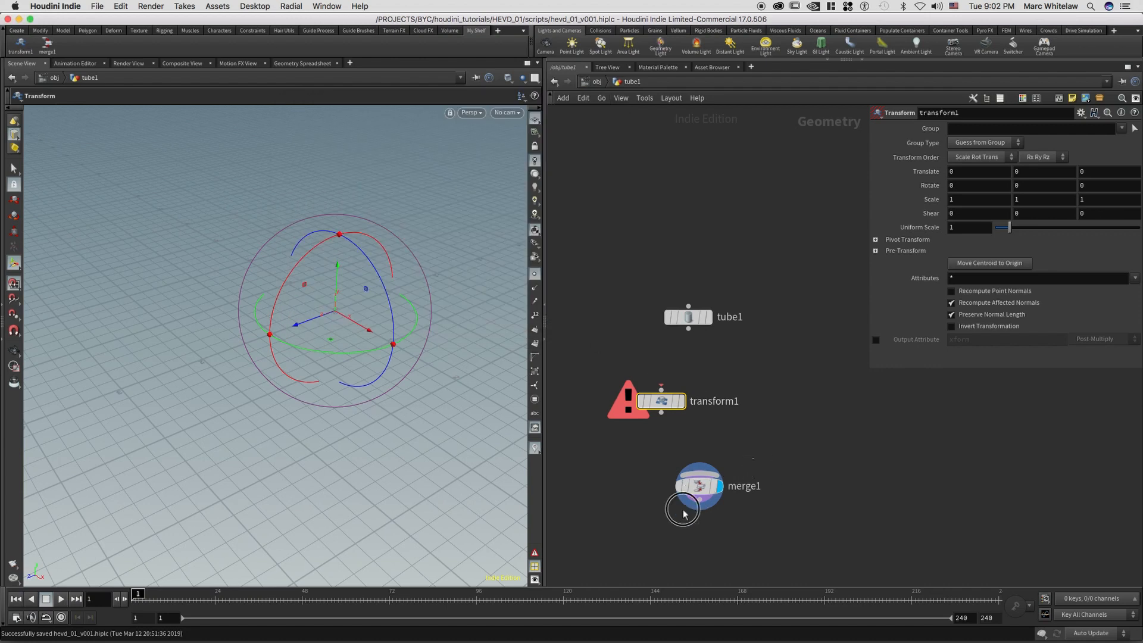
right_click(47, 43)
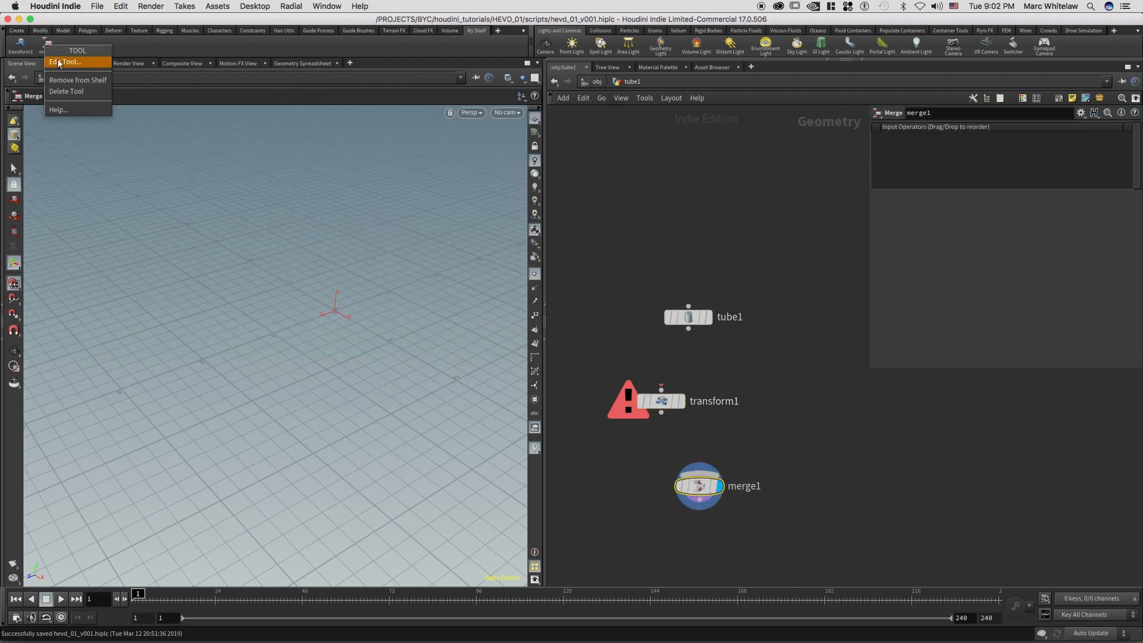
click(59, 62)
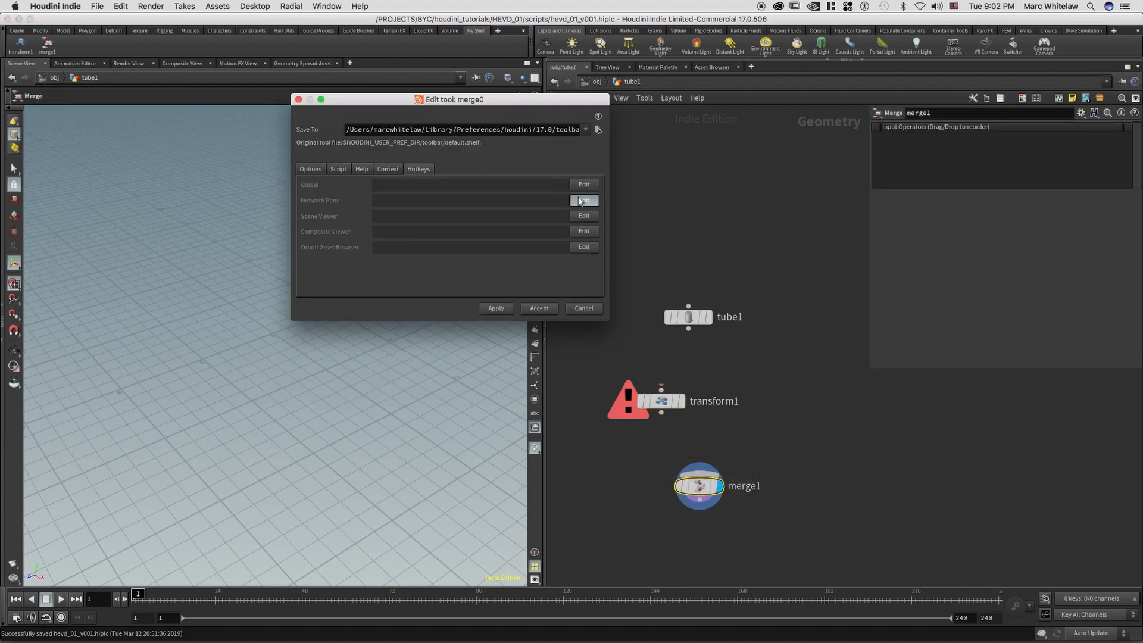
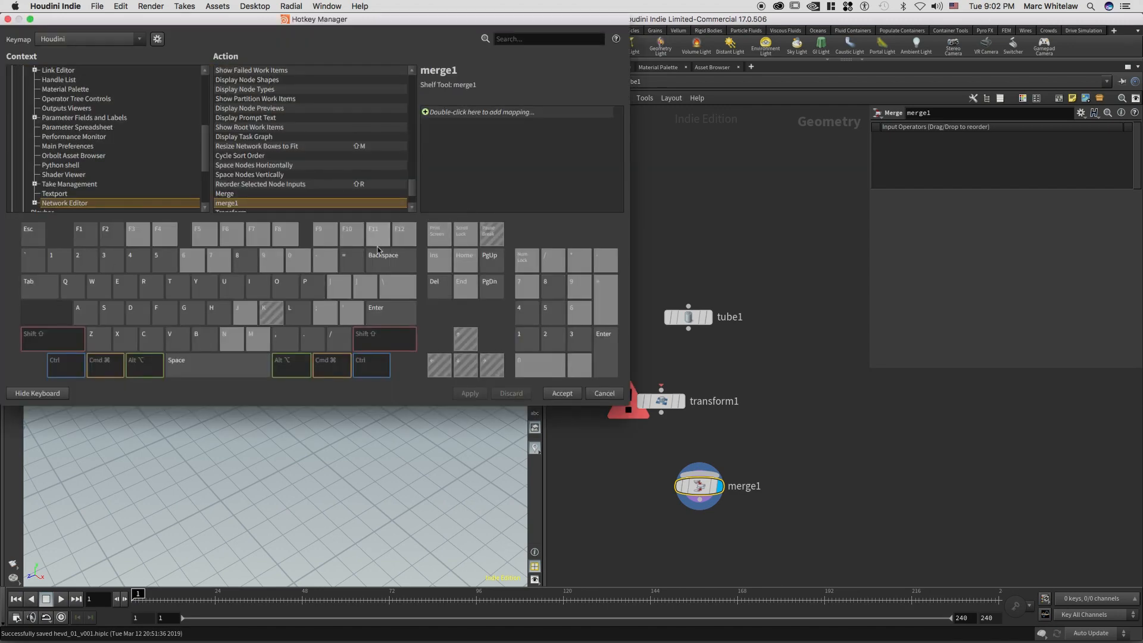
double_click(426, 114)
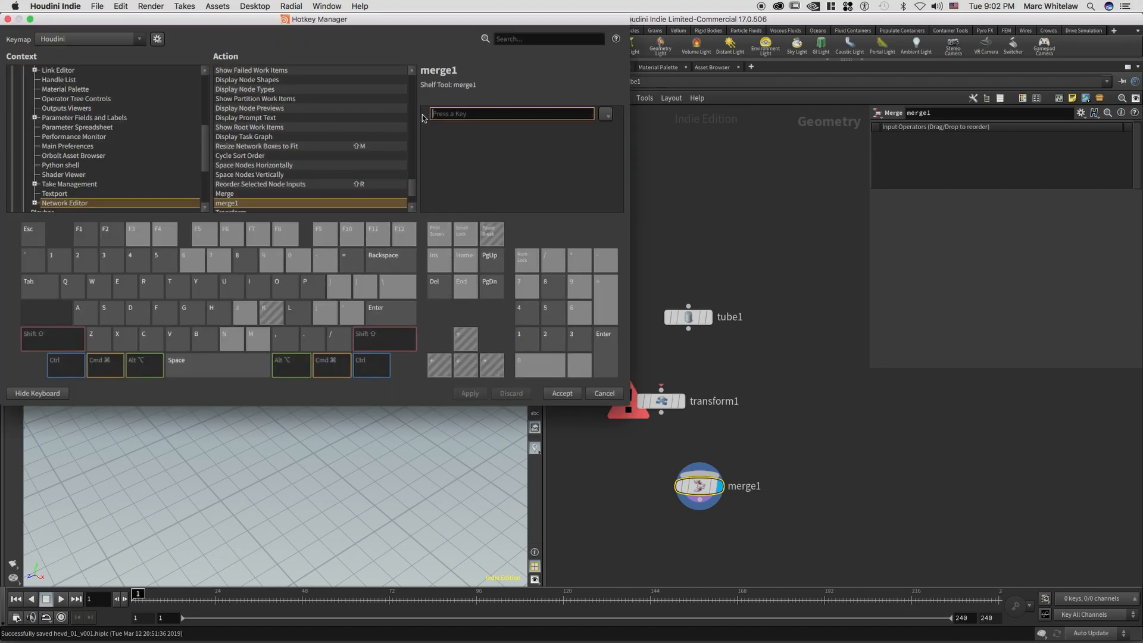
key(m)
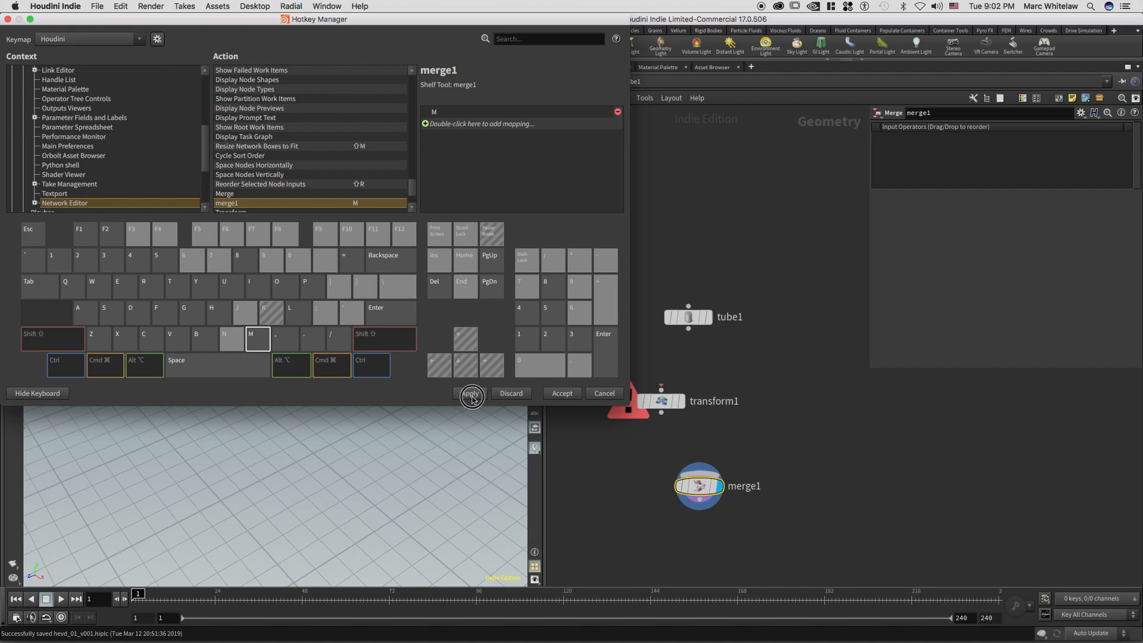
click(559, 393)
click(494, 309)
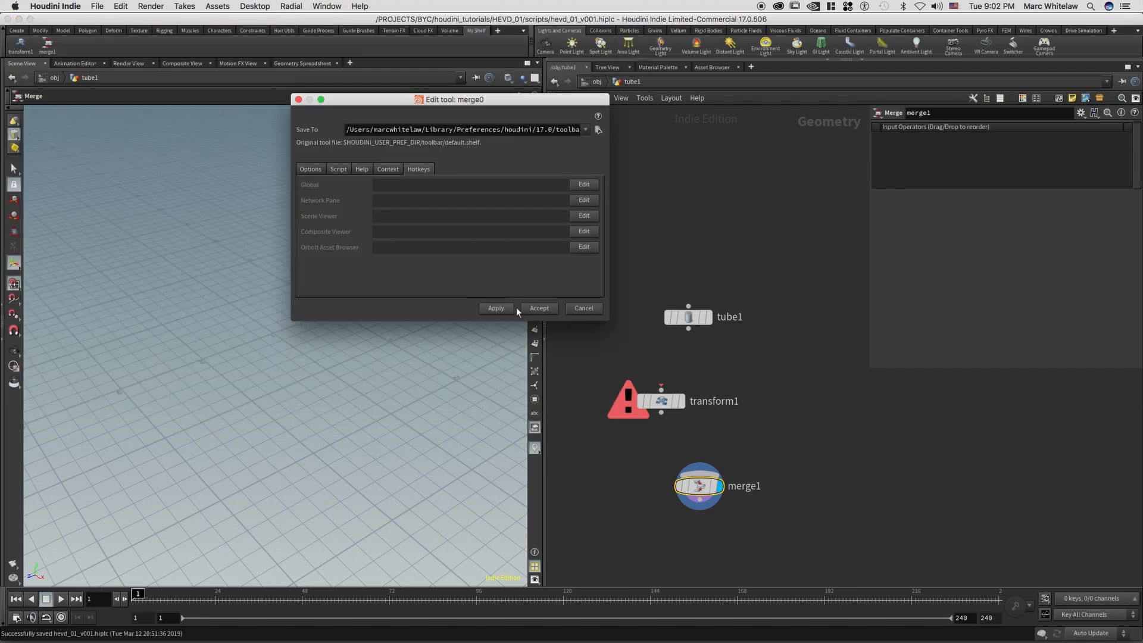
click(539, 309)
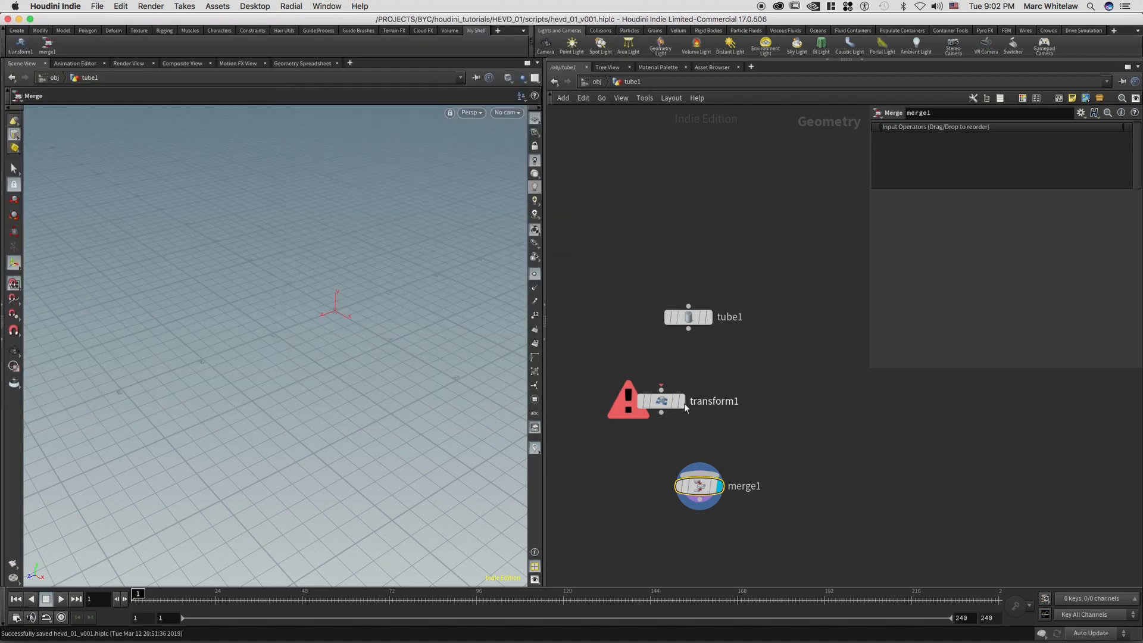
Step: Add a Transform node with its new T hotkey and wire tube1's output into it
click(764, 370)
key(t)
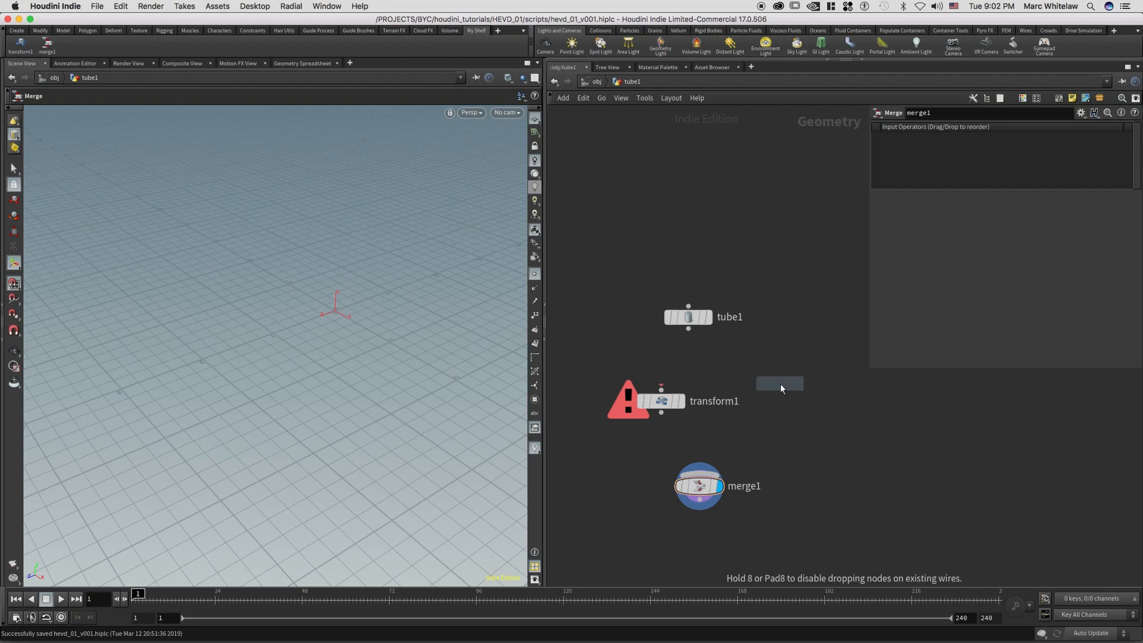
click(753, 393)
drag(689, 329, 753, 382)
key(Escape)
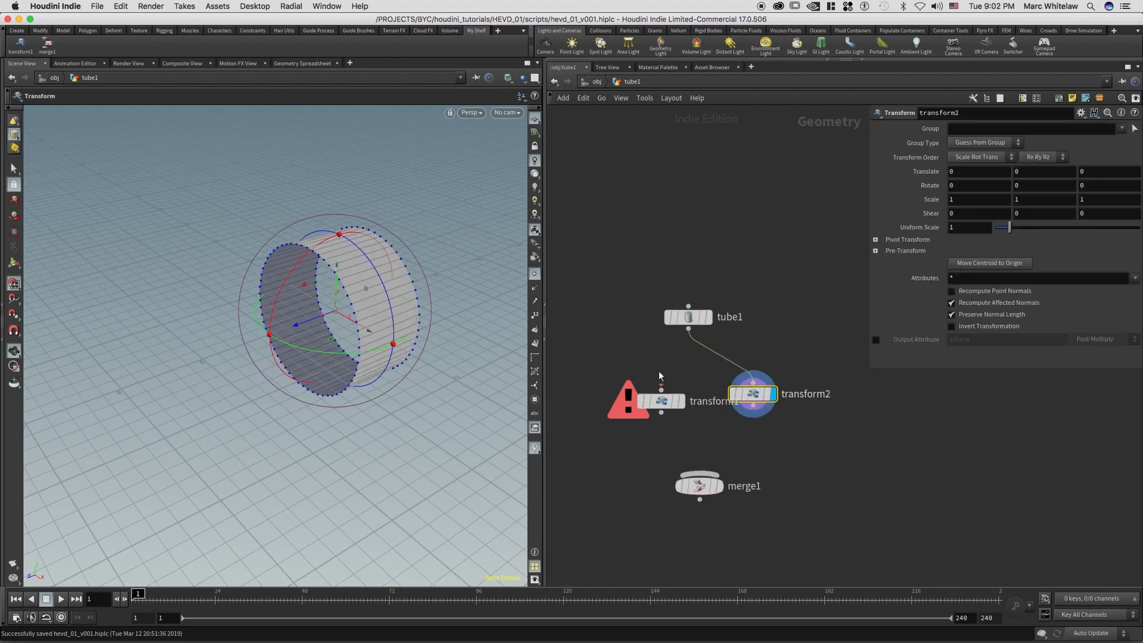
Step: Delete the unused transform1 and merge1 nodes and place transform2 directly below tube1
drag(615, 368, 709, 520)
key(Delete)
drag(791, 370, 693, 387)
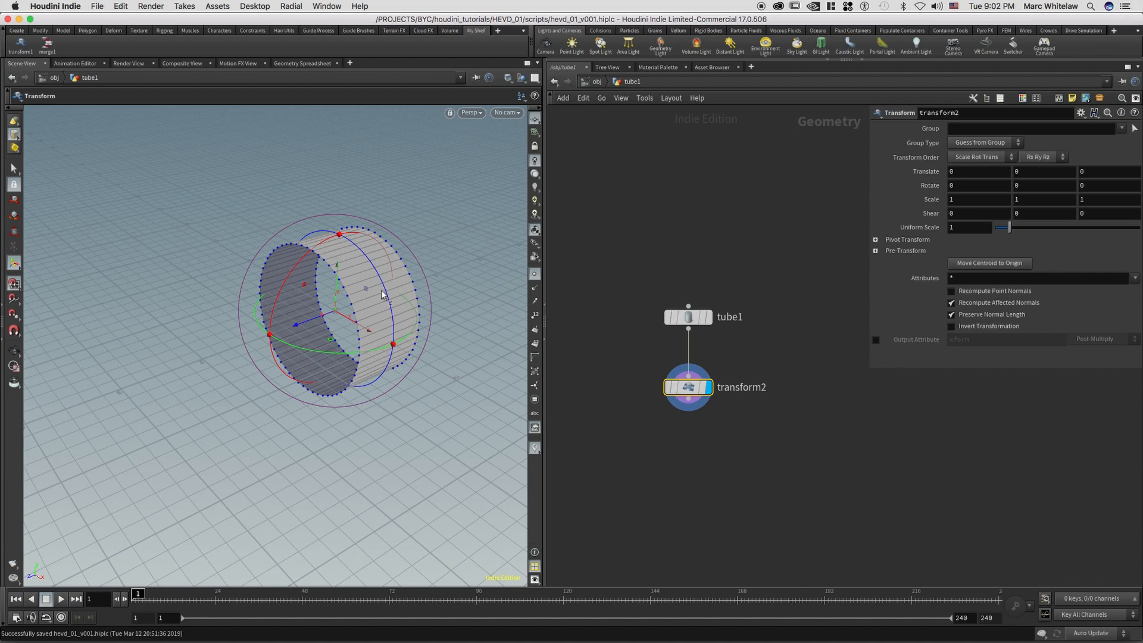
Step: Go up to the object level and display sphere1 alongside tube1, leaving the backdrop hidden
alt+right_drag(435, 232, 346, 273)
click(596, 81)
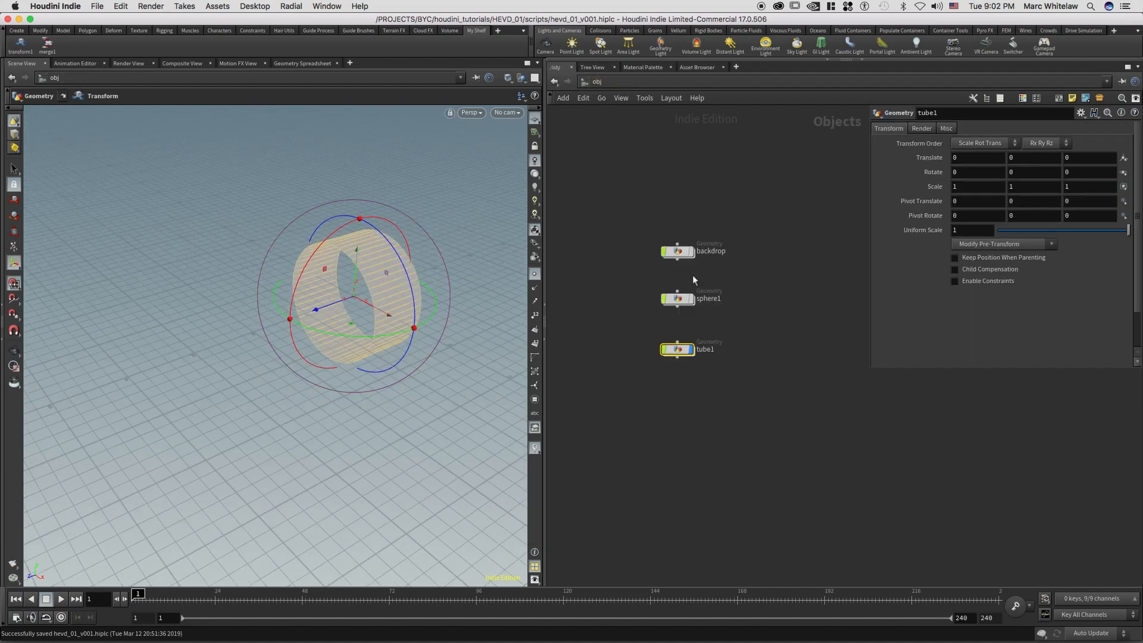
click(691, 252)
click(690, 299)
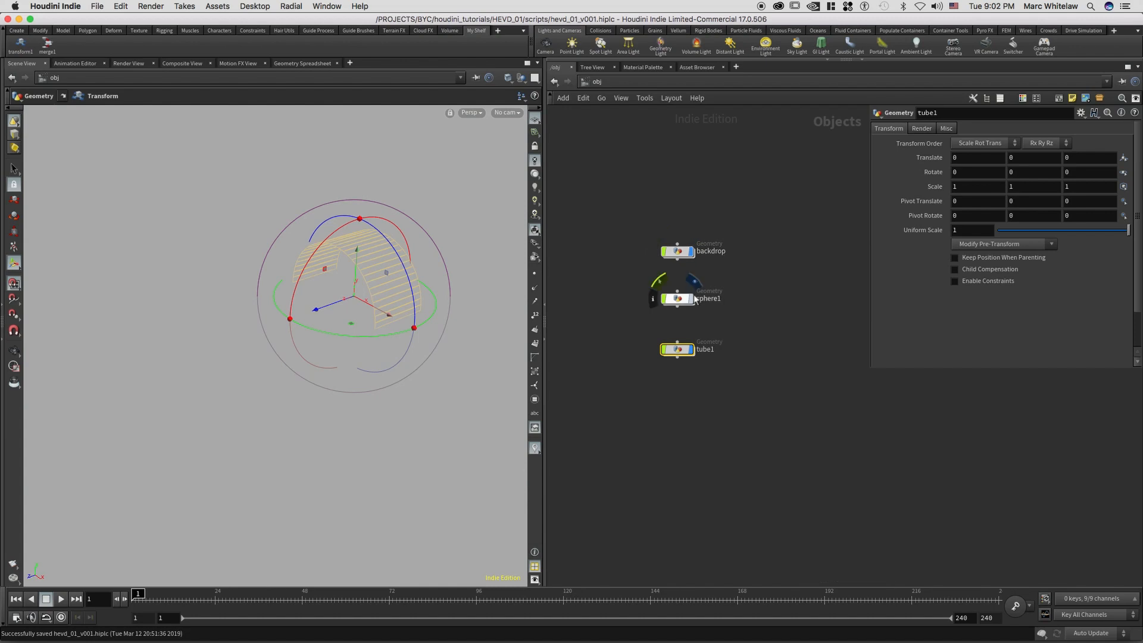
click(690, 254)
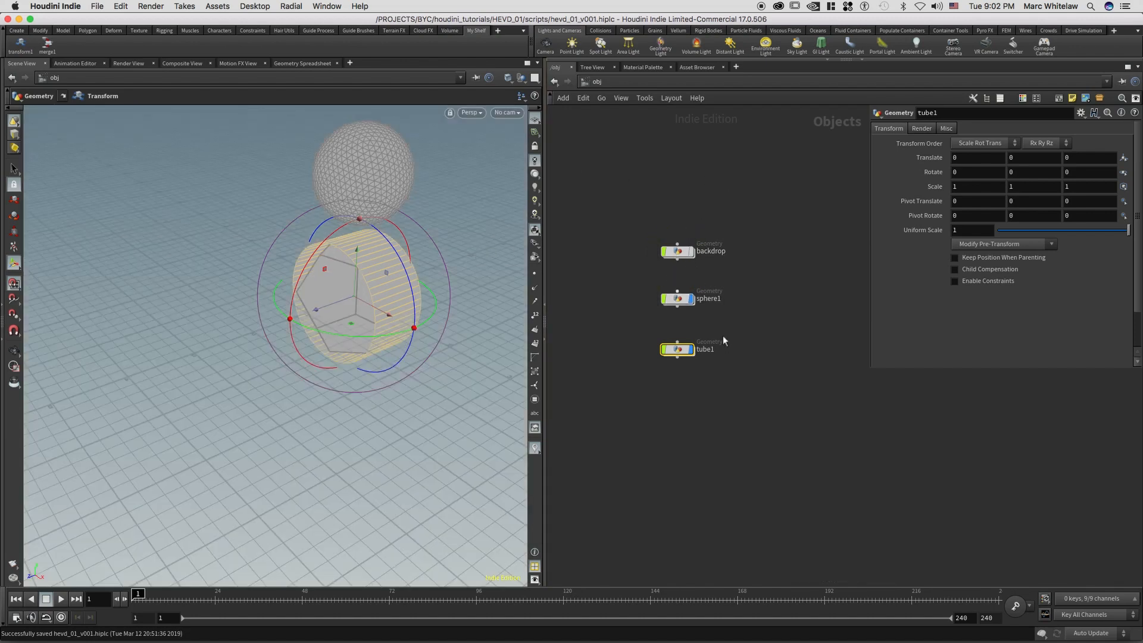
key(Escape)
Step: Enter the tube1 object's network and set the tube1 node's radius scale to 5
mouse_move(360, 301)
mouse_down()
mouse_move(315, 356)
mouse_move(360, 324)
mouse_up()
key(t)
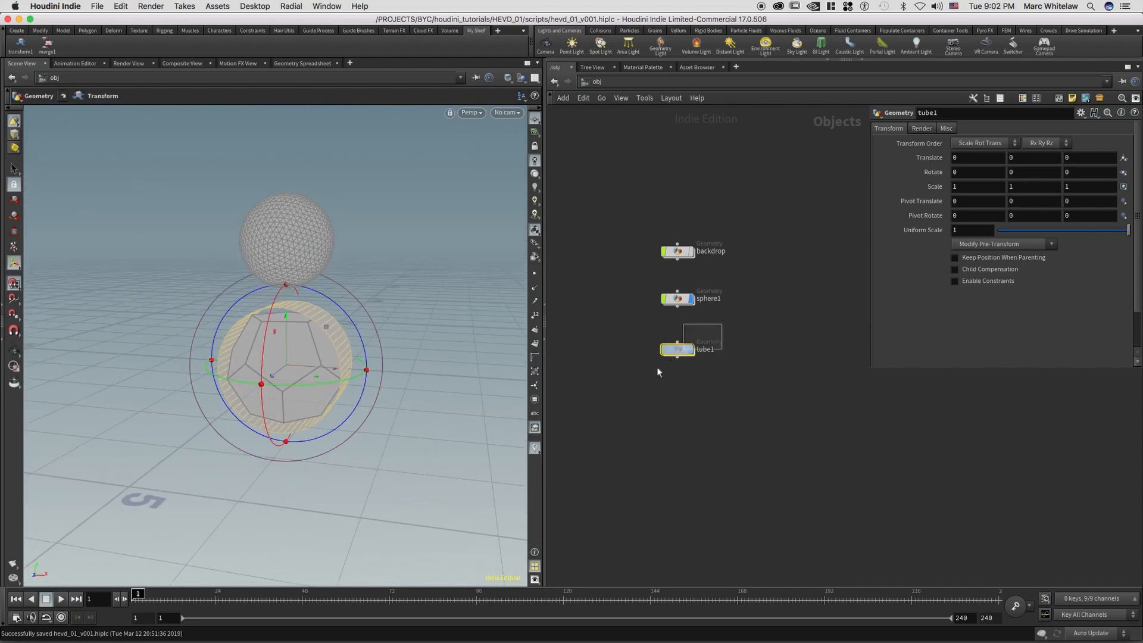
key(Return)
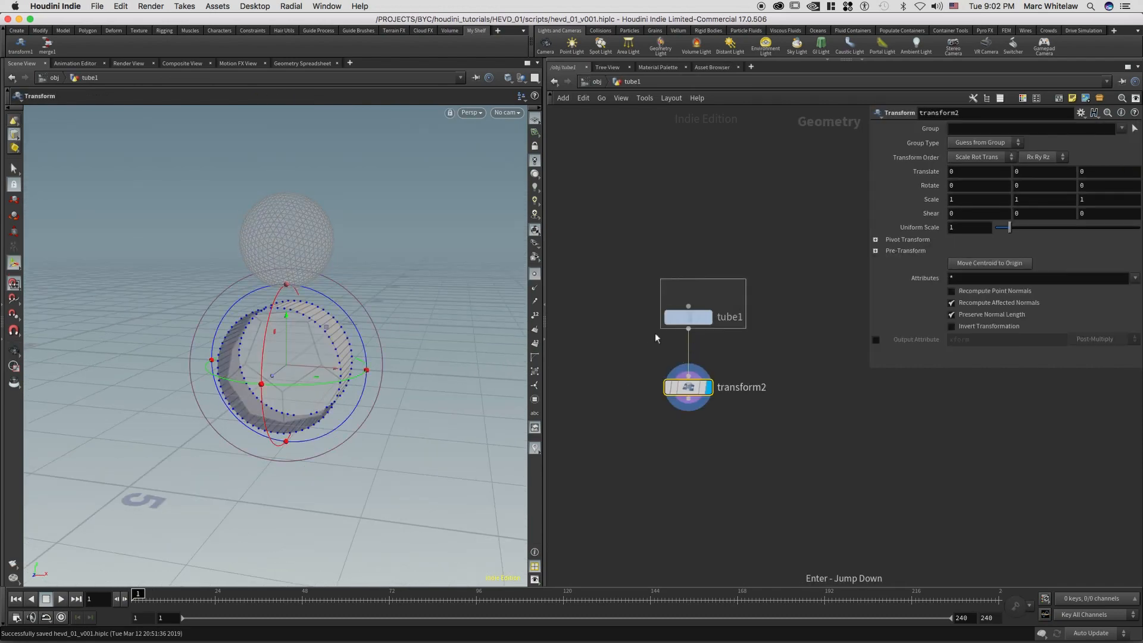
drag(652, 336, 661, 331)
click(959, 252)
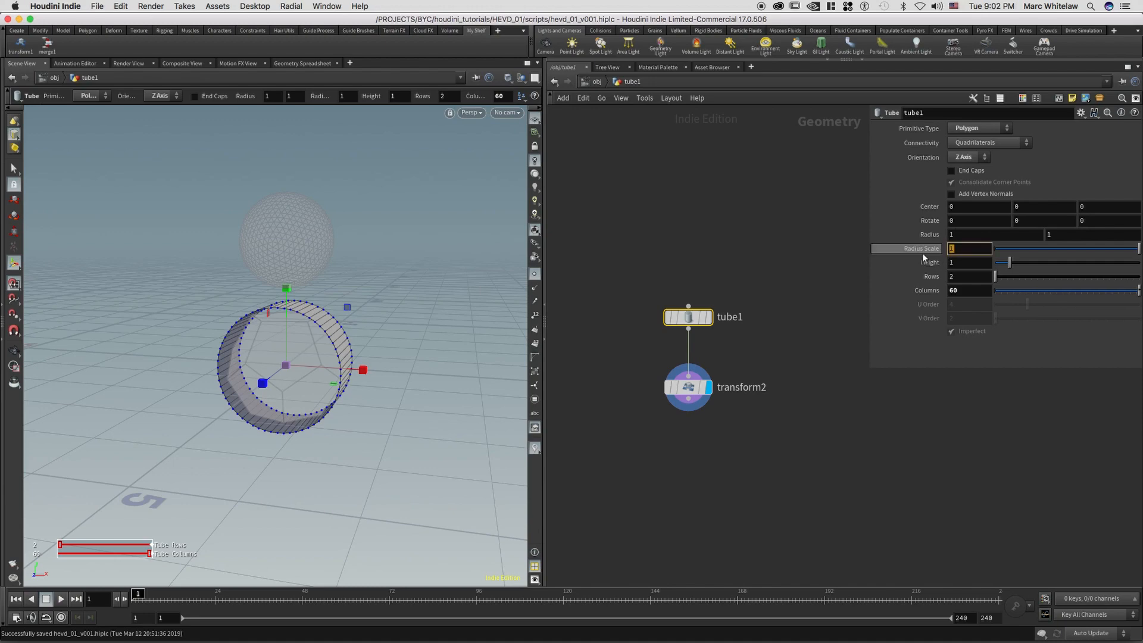
text(5)
key(Return)
Step: Set the tube1 node's radius scale to 6
alt+right_drag(340, 230, 256, 268)
alt+drag(310, 250, 327, 276)
alt+middle_drag(327, 287, 325, 313)
alt+right_drag(327, 298, 291, 332)
alt+middle_drag(295, 314, 298, 291)
alt+drag(298, 294, 292, 298)
key(Return)
drag(967, 250, 922, 252)
text(6)
key(Return)
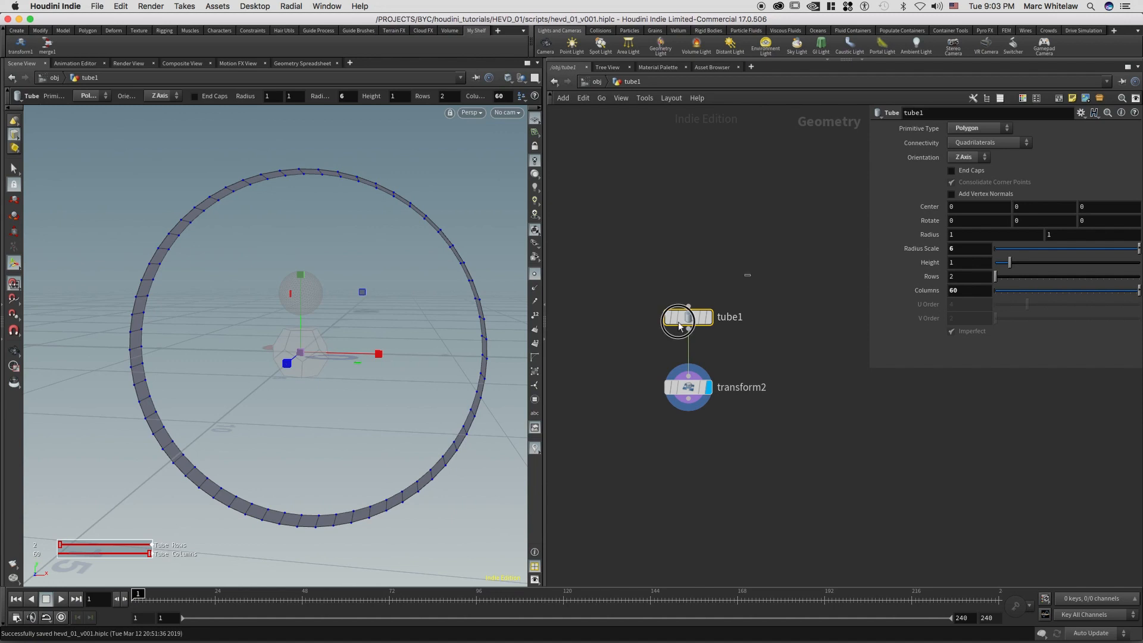
Step: Set the tube's column count to 100
drag(920, 294, 922, 293)
text(100)
key(Return)
key(alt)
alt+drag(377, 207, 346, 226)
Step: Raise the tube with the transform2 node to a Y translation of about 2.02
click(686, 387)
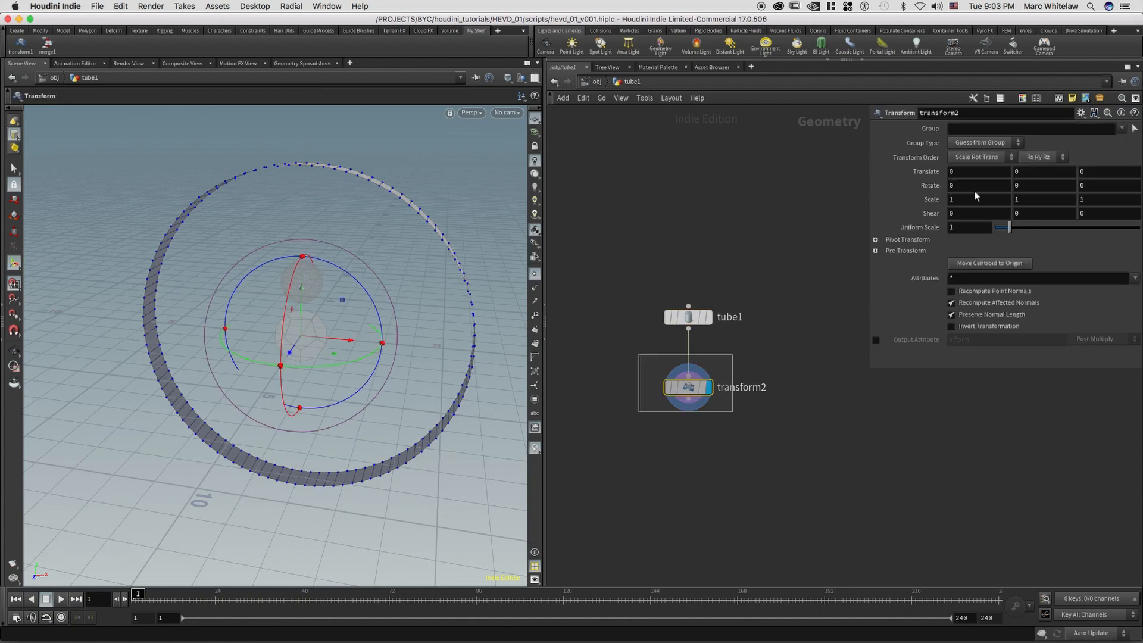
mouse_move(302, 285)
mouse_down()
mouse_move(301, 268)
mouse_move(304, 287)
mouse_up()
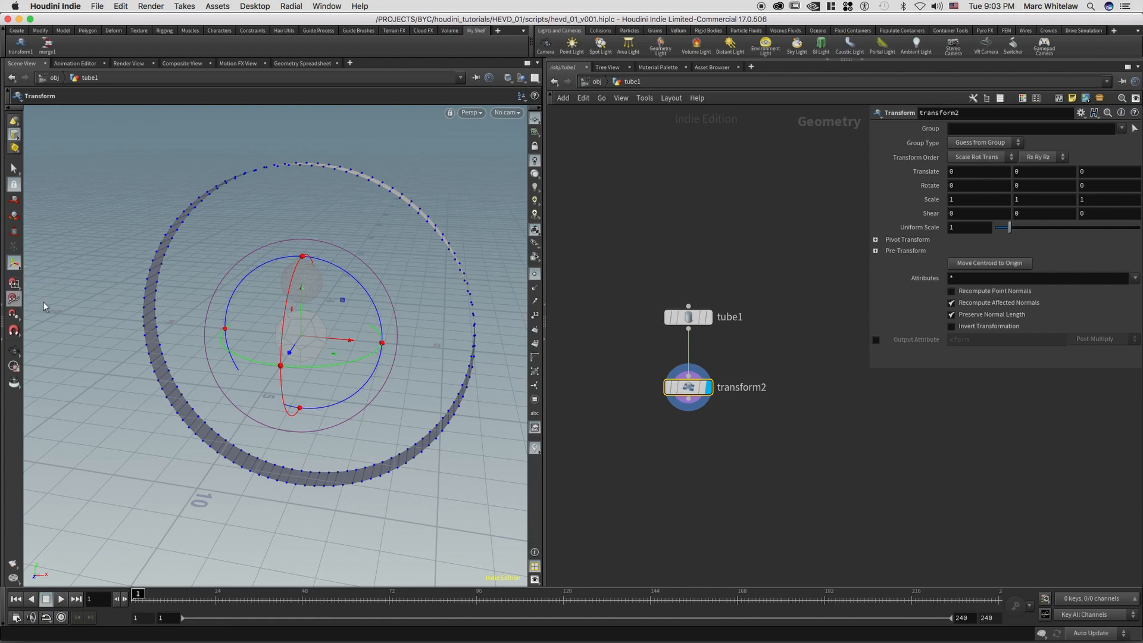
drag(304, 288, 304, 365)
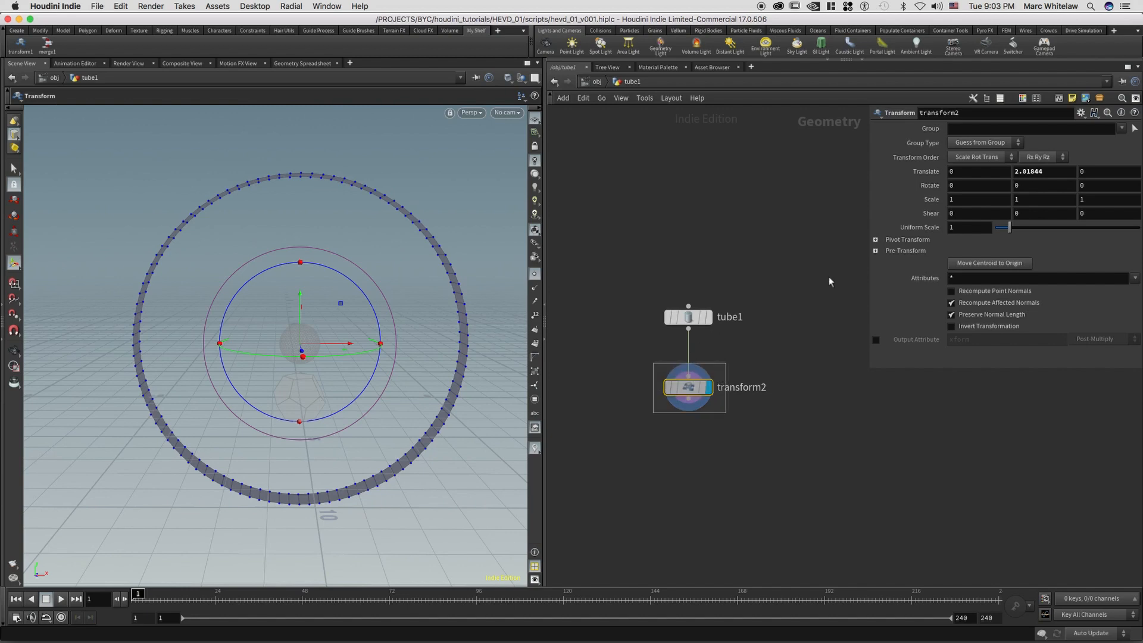
Step: Reduce the tube1 node's radius scale to 4
click(676, 319)
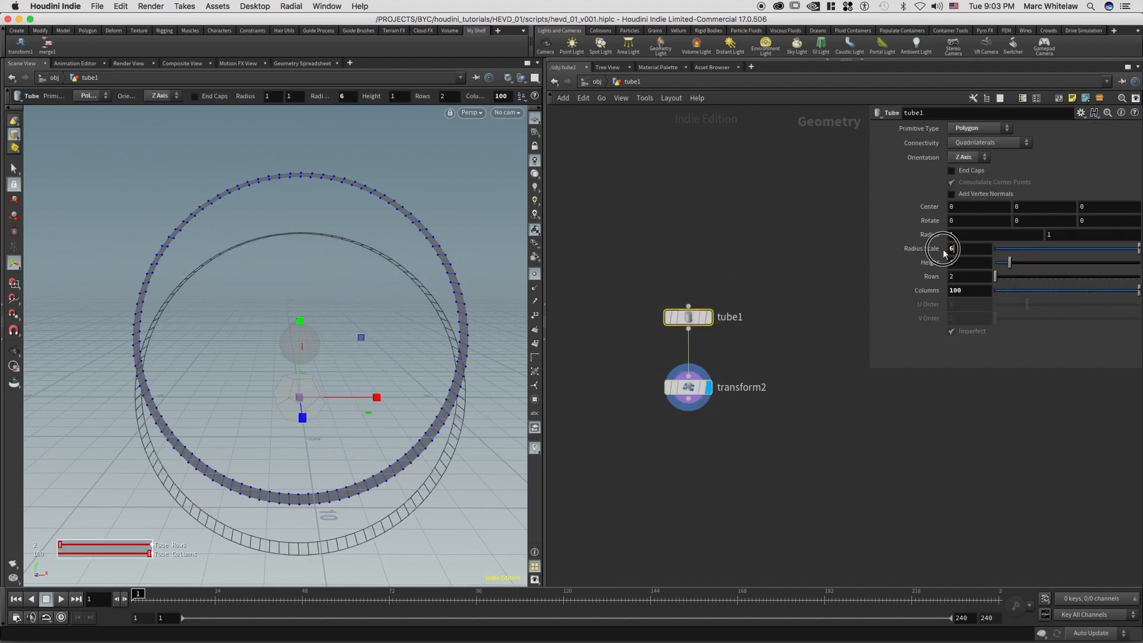
drag(925, 252, 903, 249)
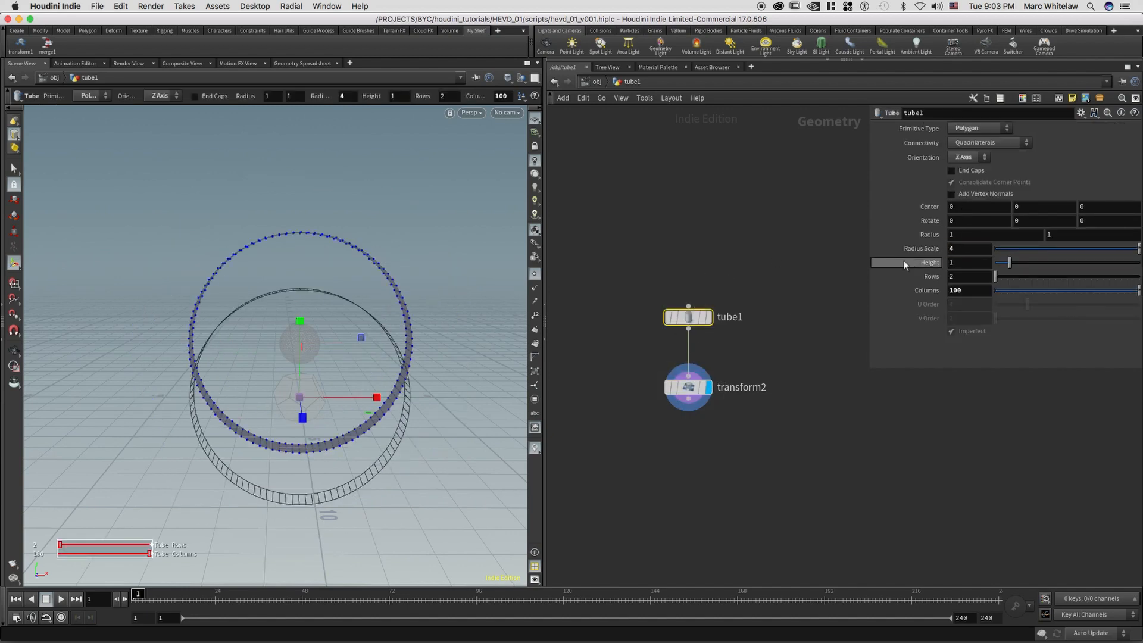
drag(745, 359, 628, 424)
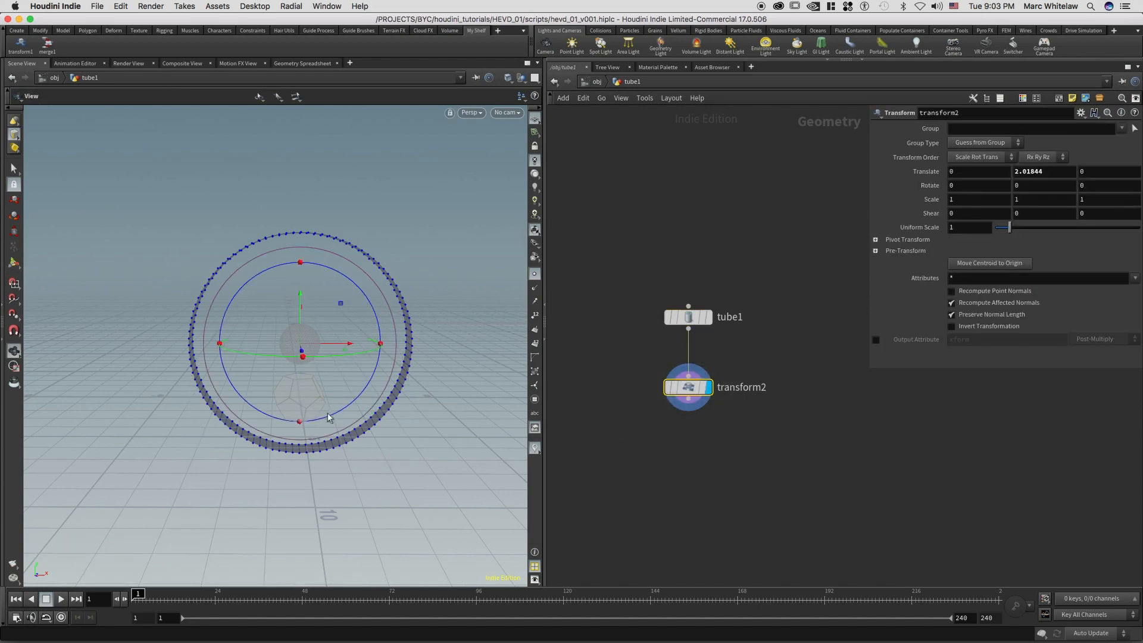
alt+middle_drag(307, 382, 311, 400)
alt+middle_drag(364, 343, 359, 378)
alt+right_drag(360, 377, 319, 411)
alt+drag(320, 411, 290, 425)
drag(752, 265, 623, 340)
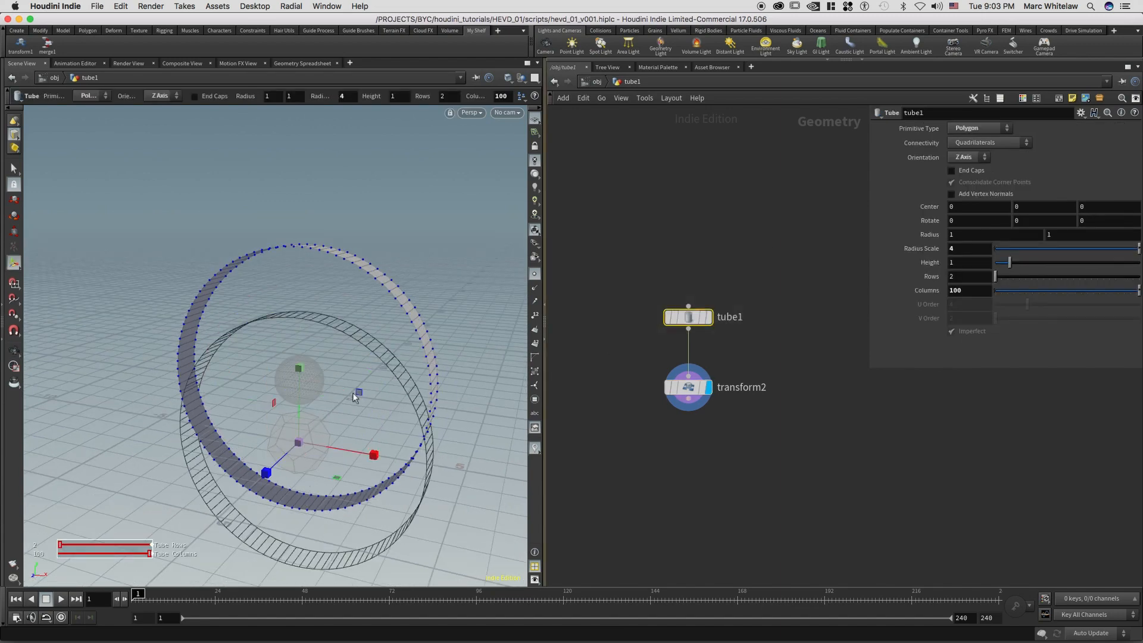
Step: In the front view, lower the tube with transform2 to a Y translation of about 1.92
drag(730, 362, 653, 407)
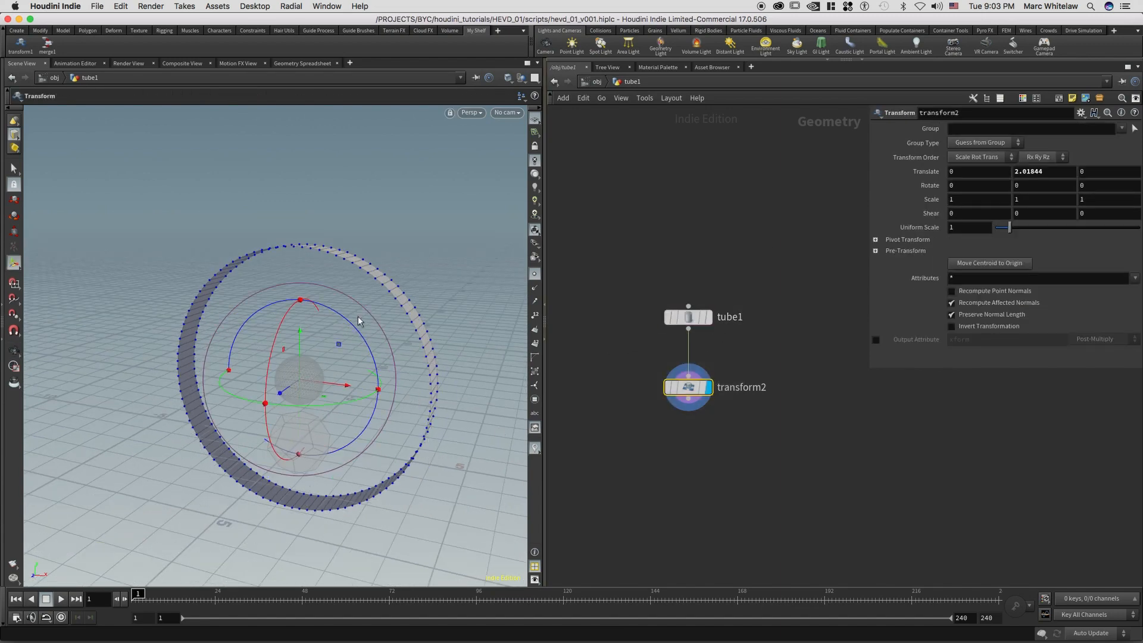
key(space+2)
key(space+3)
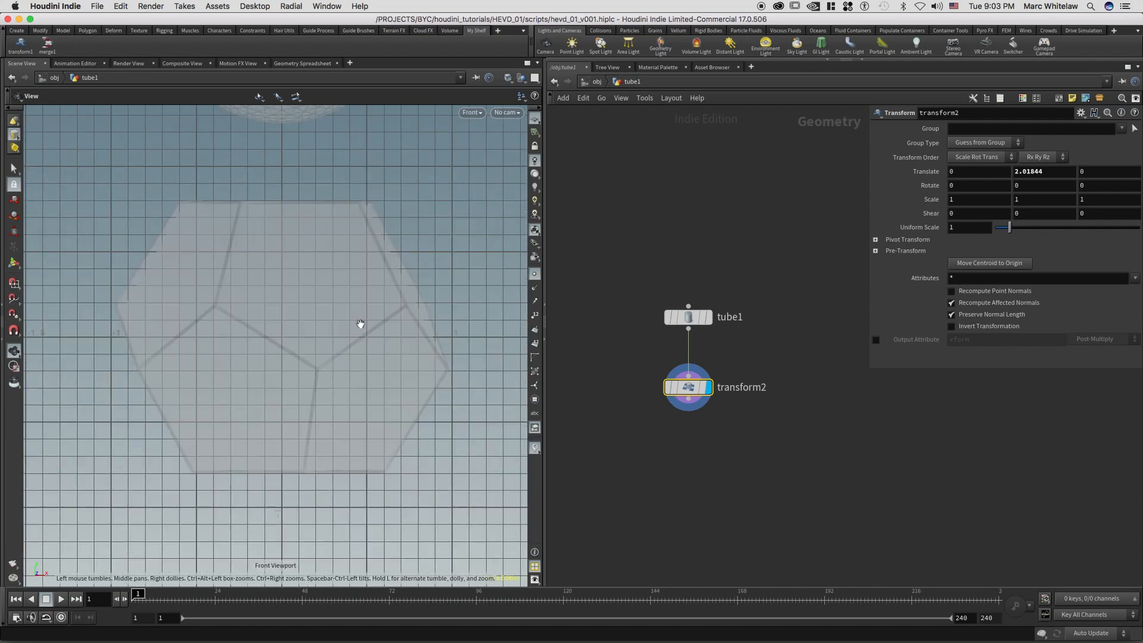
scroll(343, 299, up, 5)
scroll(343, 299, down, 6)
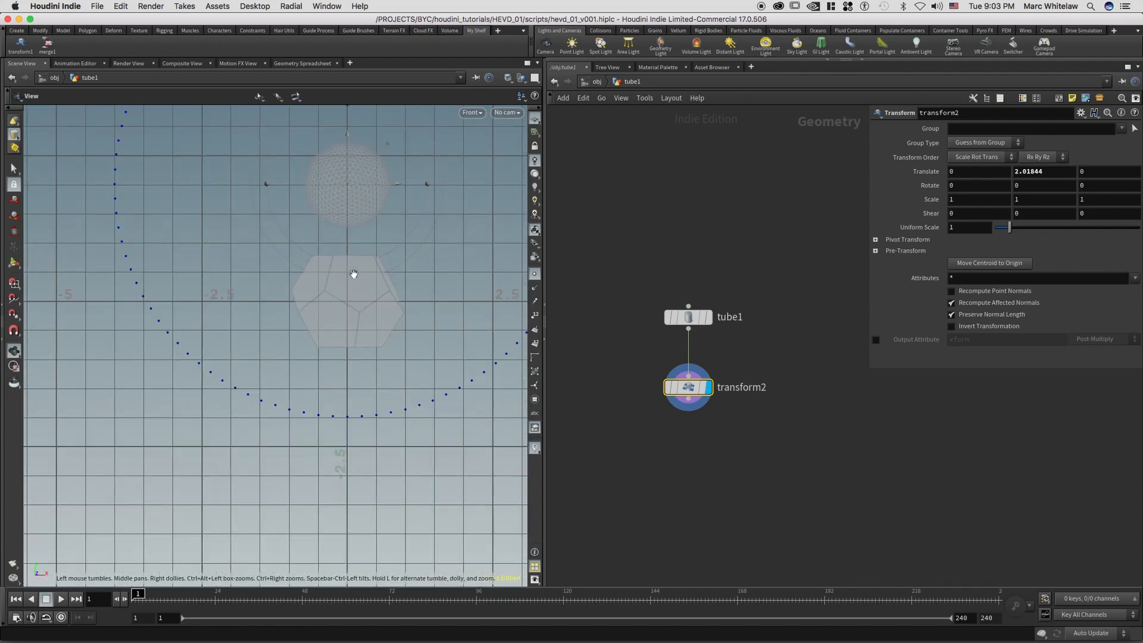
scroll(377, 260, down, 3)
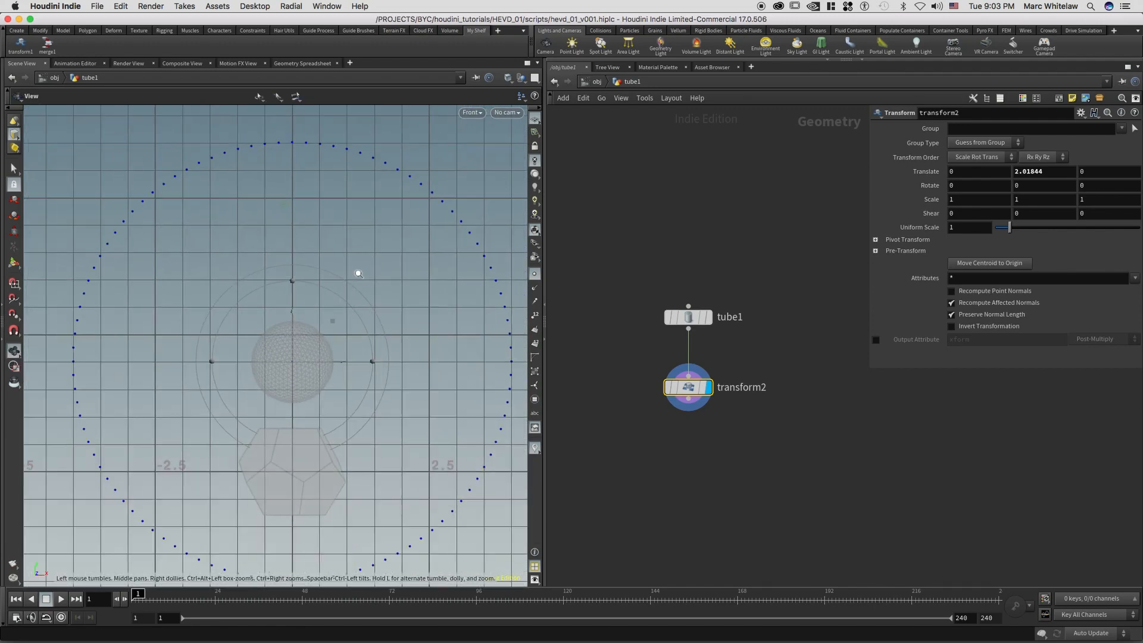
key(Return)
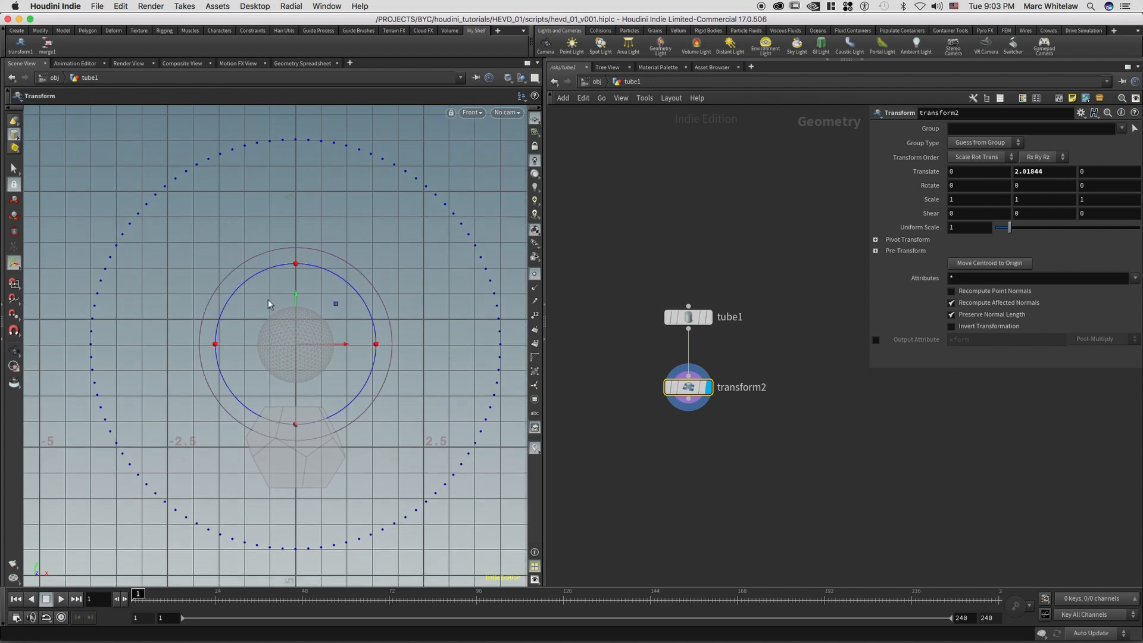
drag(297, 297, 296, 301)
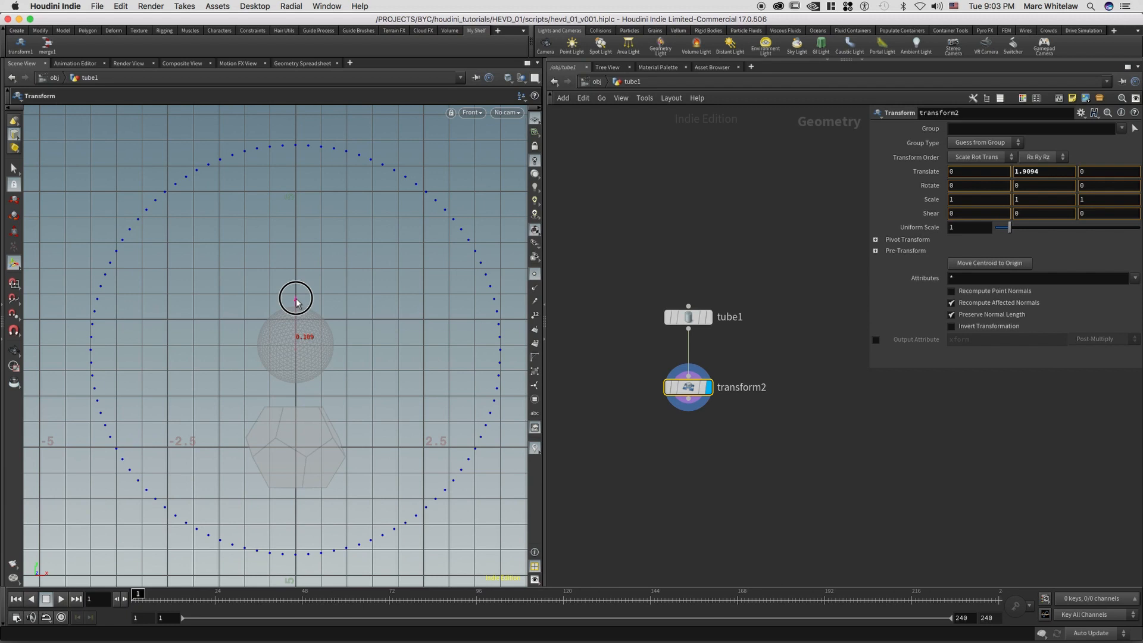
drag(297, 301, 297, 303)
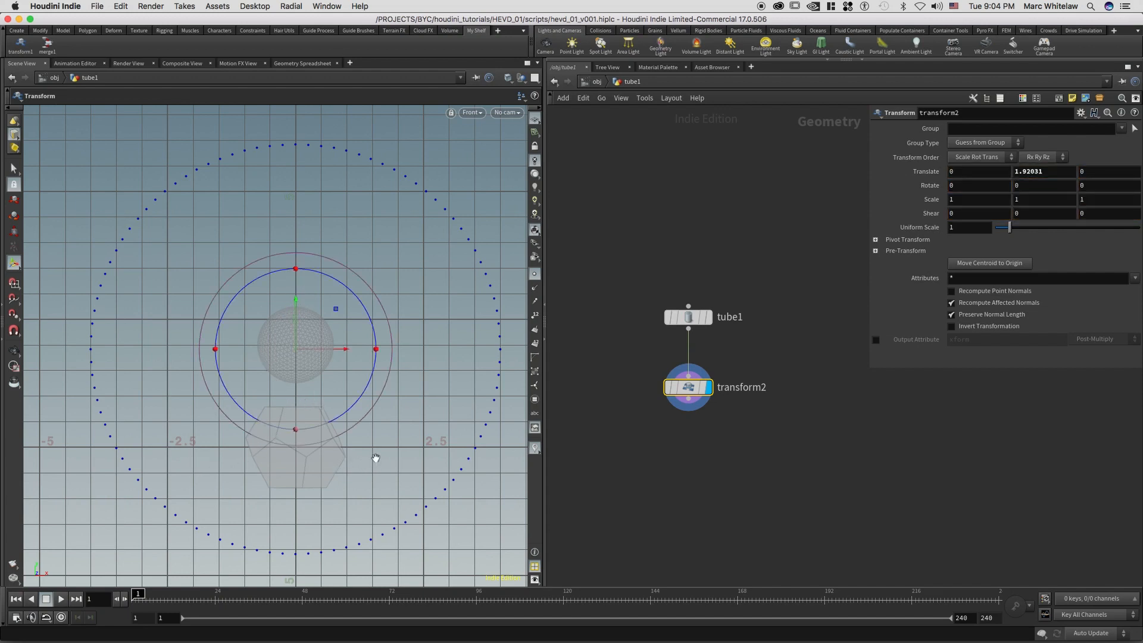
Step: Activate the Select tool in the front view and set the viewport to select primitives
alt+right_drag(345, 477, 316, 451)
alt+middle_drag(316, 451, 291, 431)
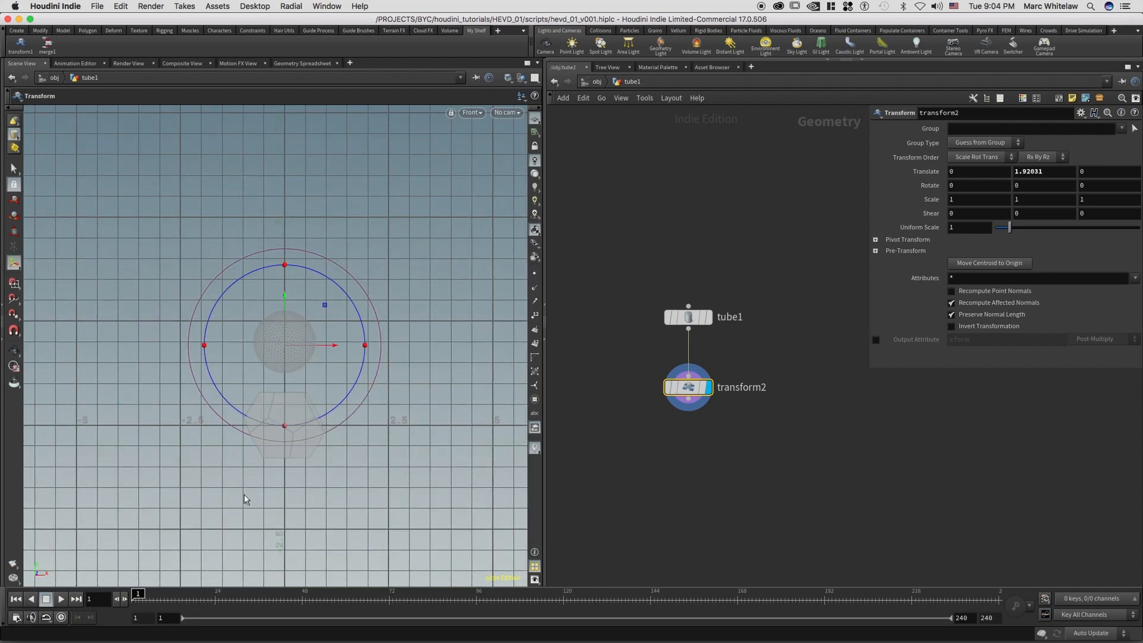
key(s)
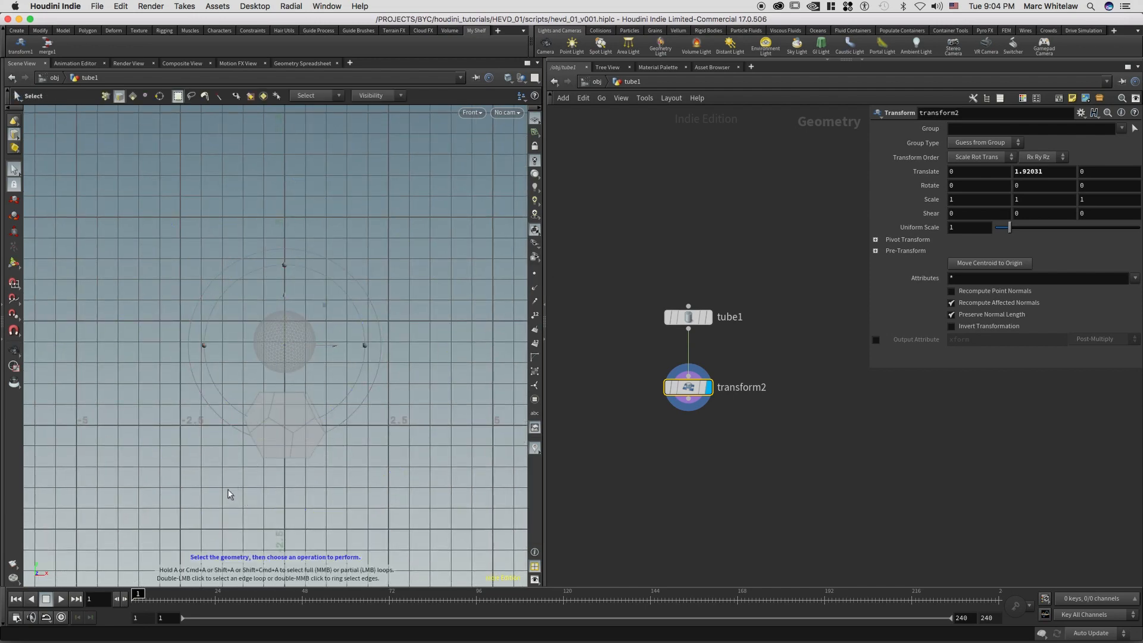
click(13, 135)
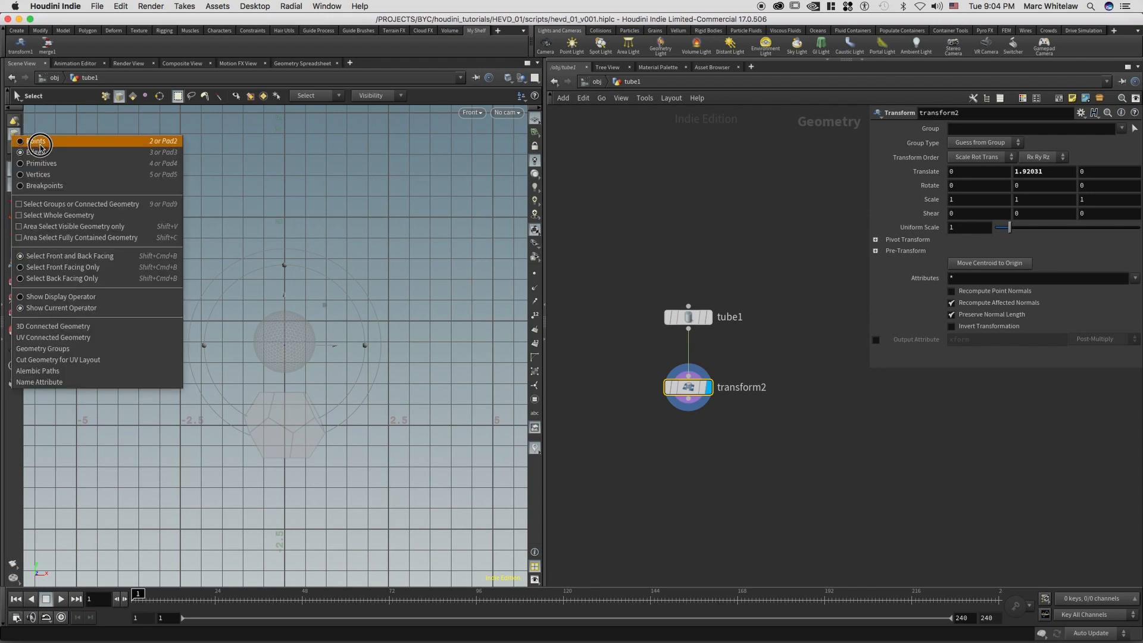
click(45, 161)
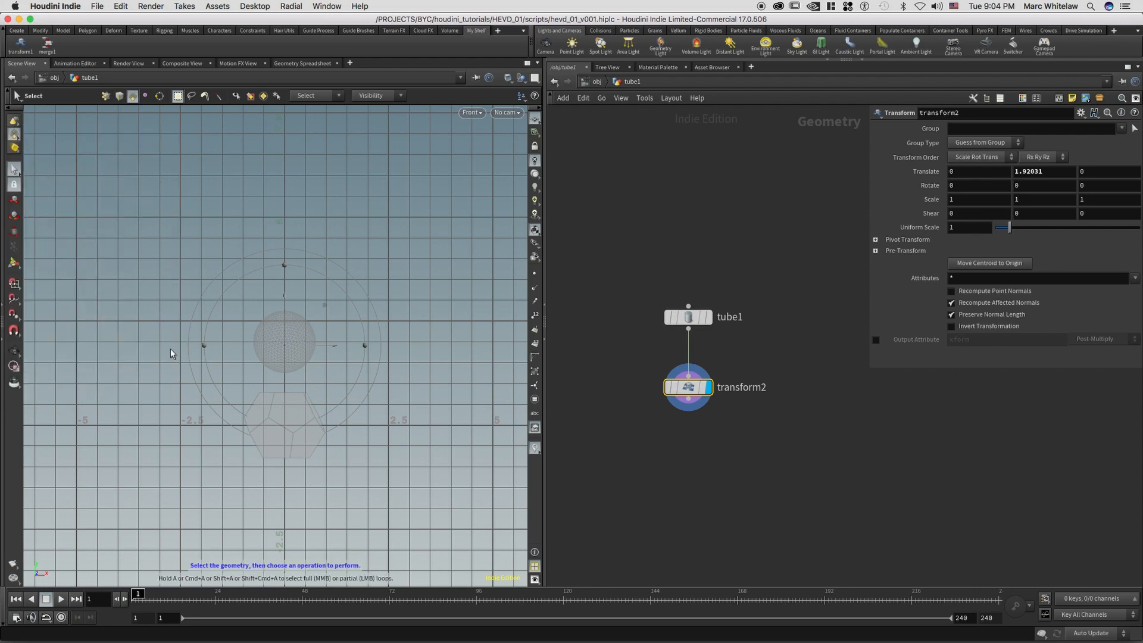
Step: Select the lower faces of the tube ring in the right view and check the selection in perspective
key(space+4)
key(space)
right_drag(281, 388, 239, 413)
middle_drag(239, 414, 327, 416)
drag(413, 517, 247, 317)
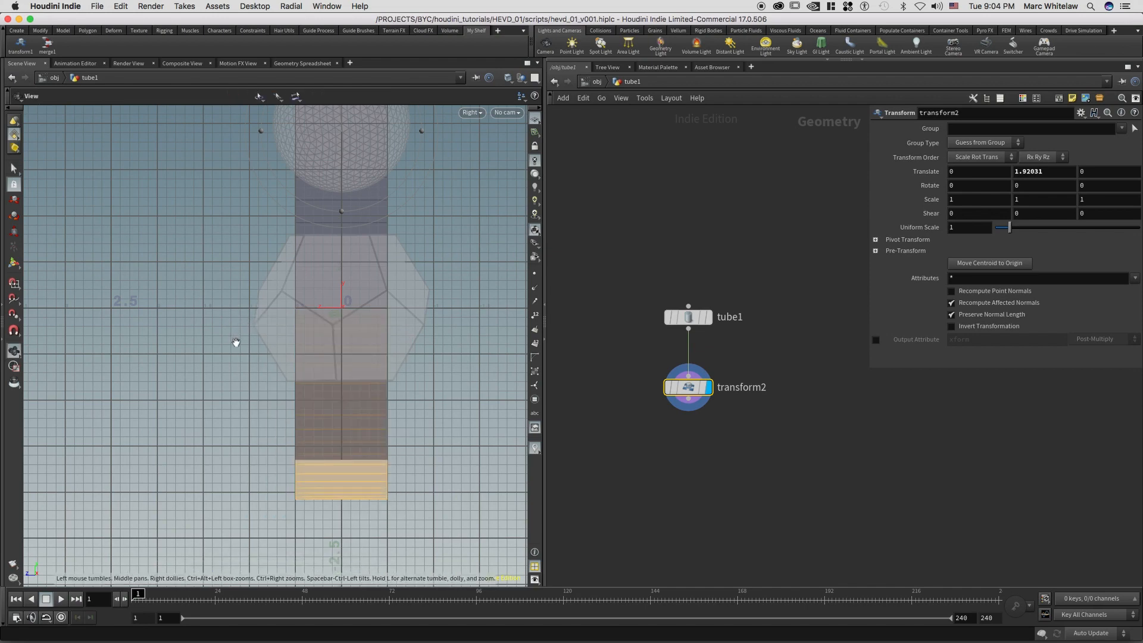
key(space+1)
drag(271, 339, 339, 314)
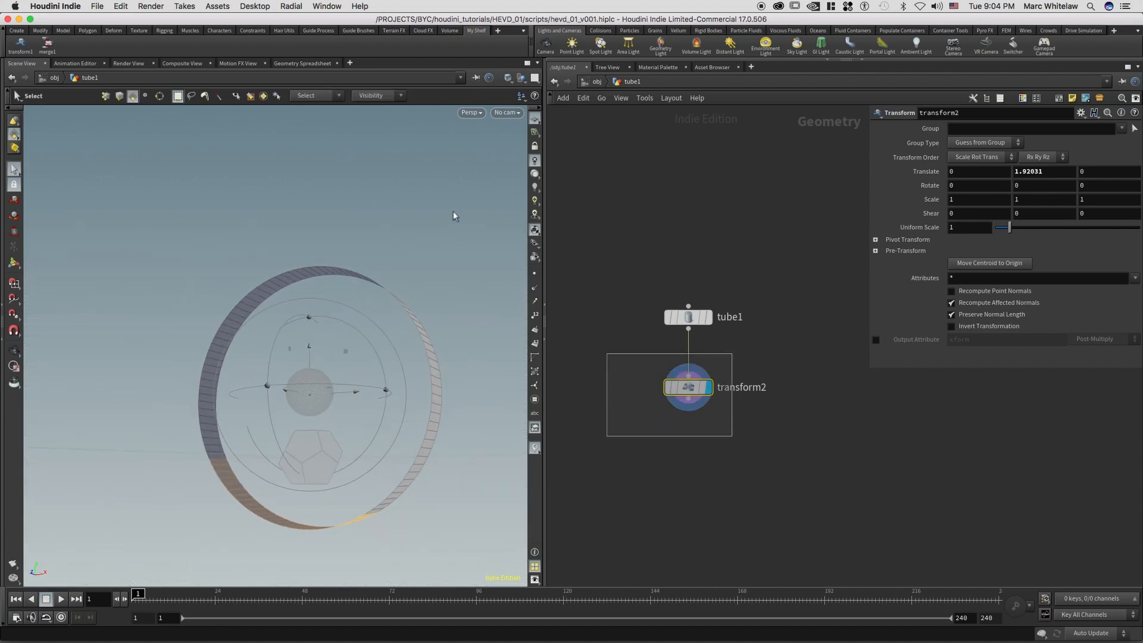
Step: Hide the other objects and try to box-select the ring's lower faces from the right view
click(522, 78)
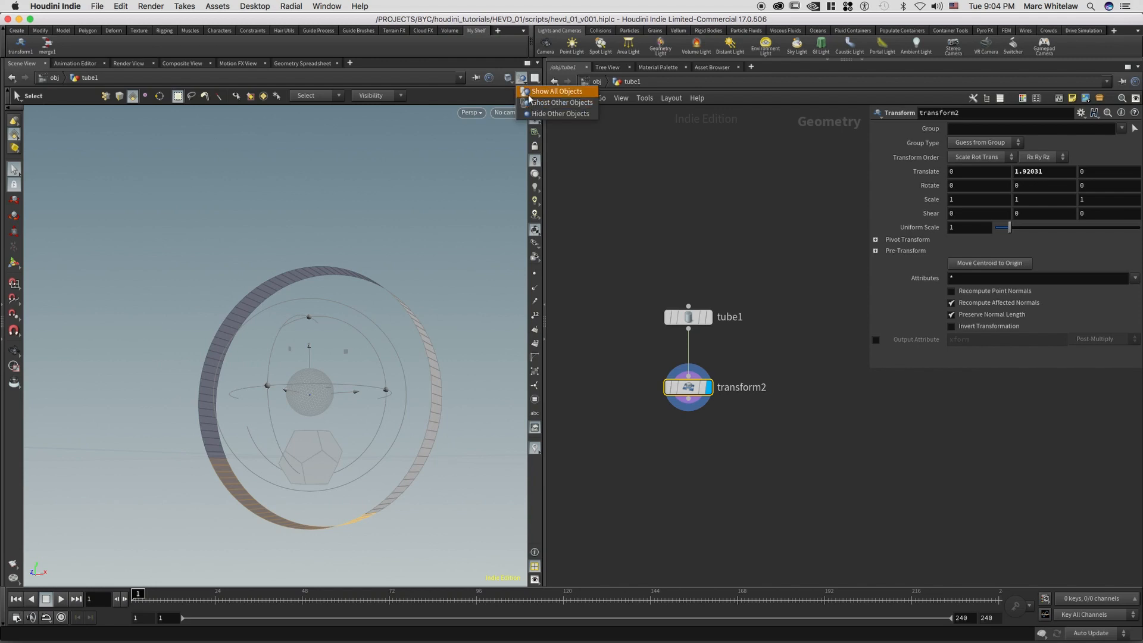
click(560, 114)
key(Escape)
key(space+4)
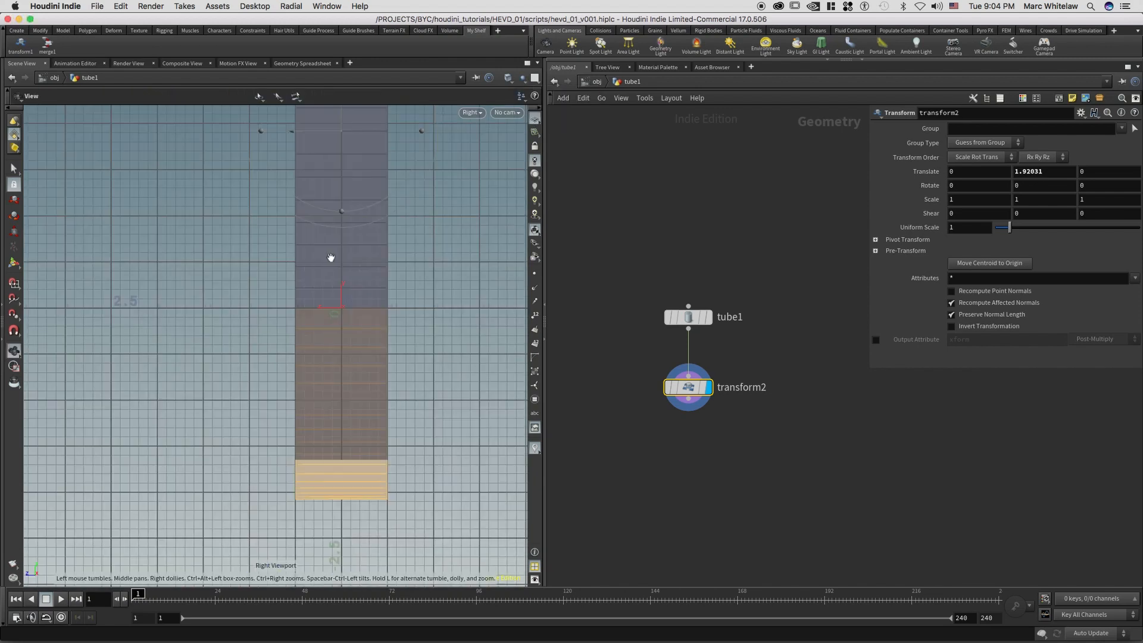
drag(425, 309, 258, 526)
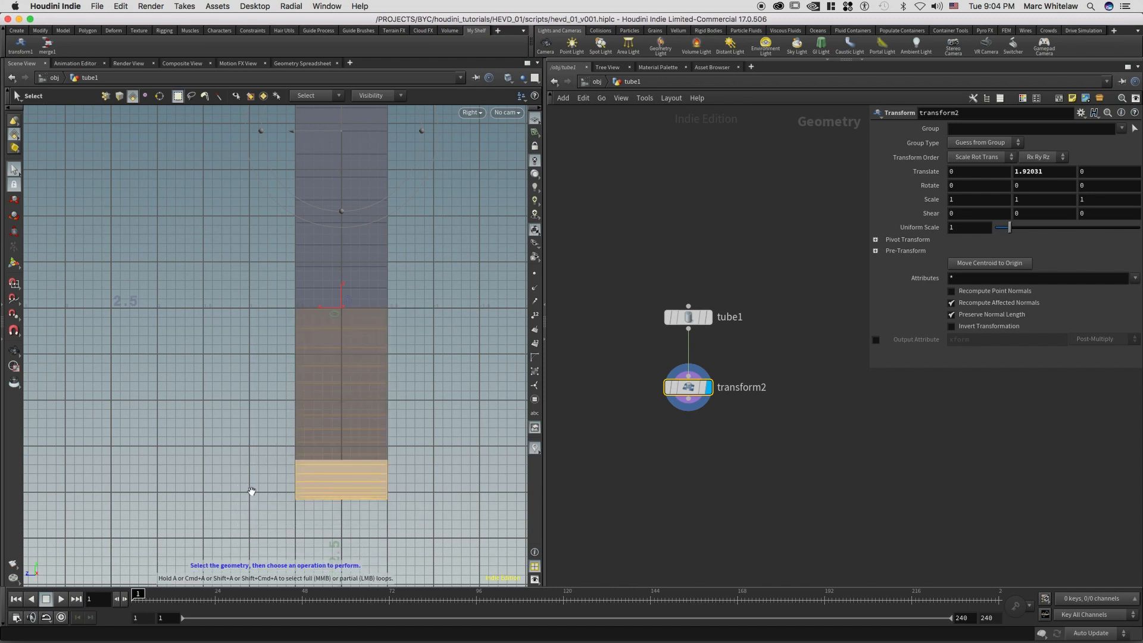
key(space+1)
key(Escape)
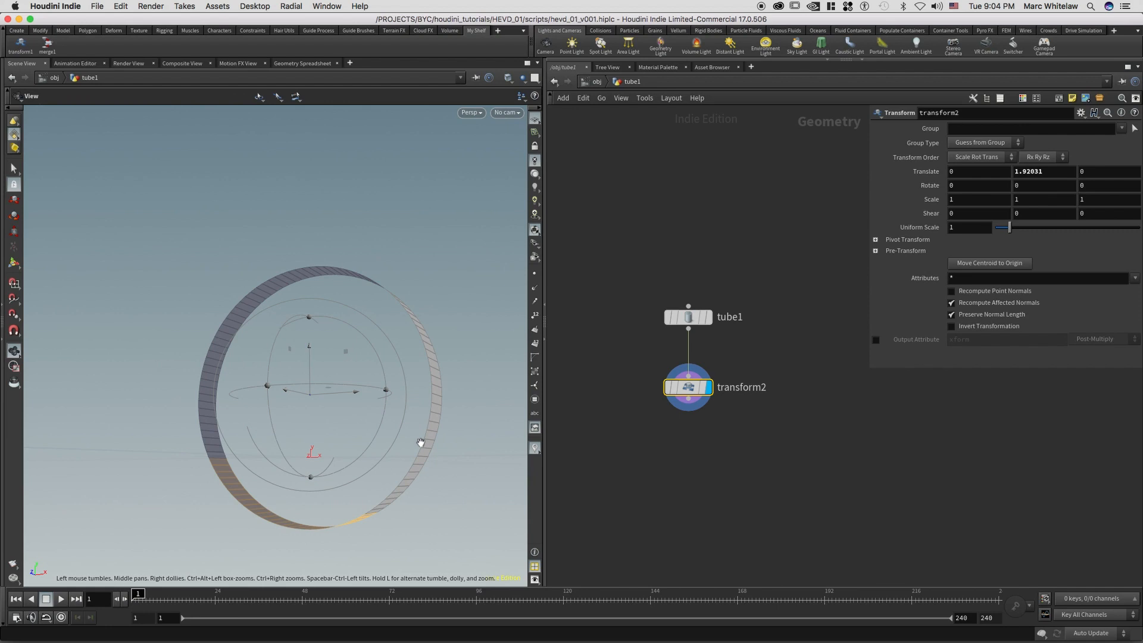
Step: Add the remaining lower faces on the ring's other side to the selection and delete primitives 58-91
key(s)
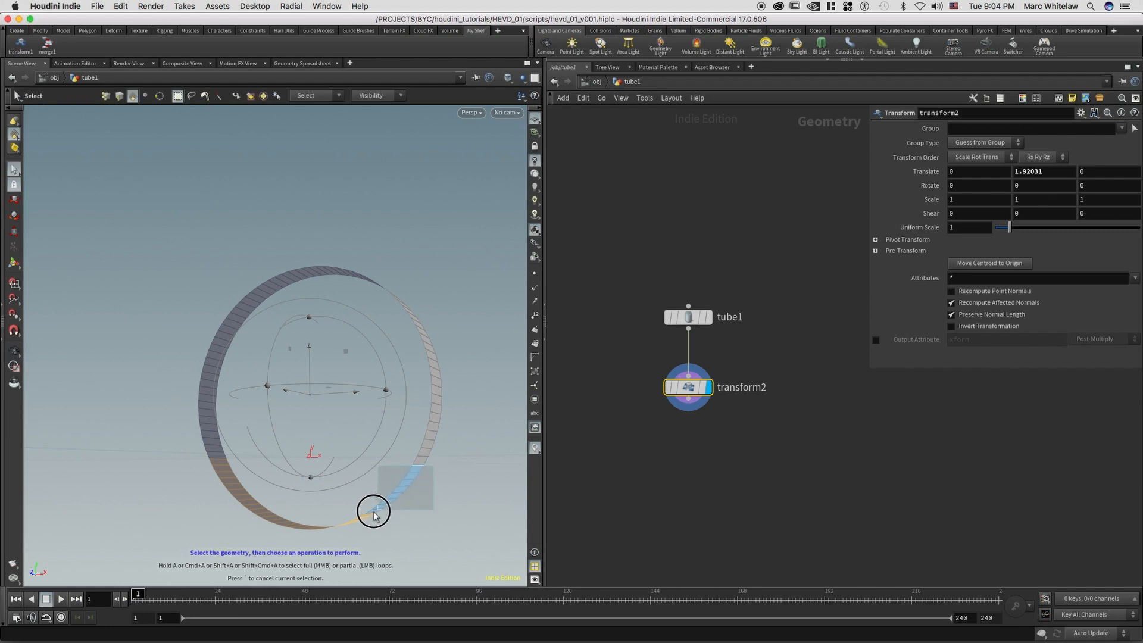
drag(370, 517, 371, 515)
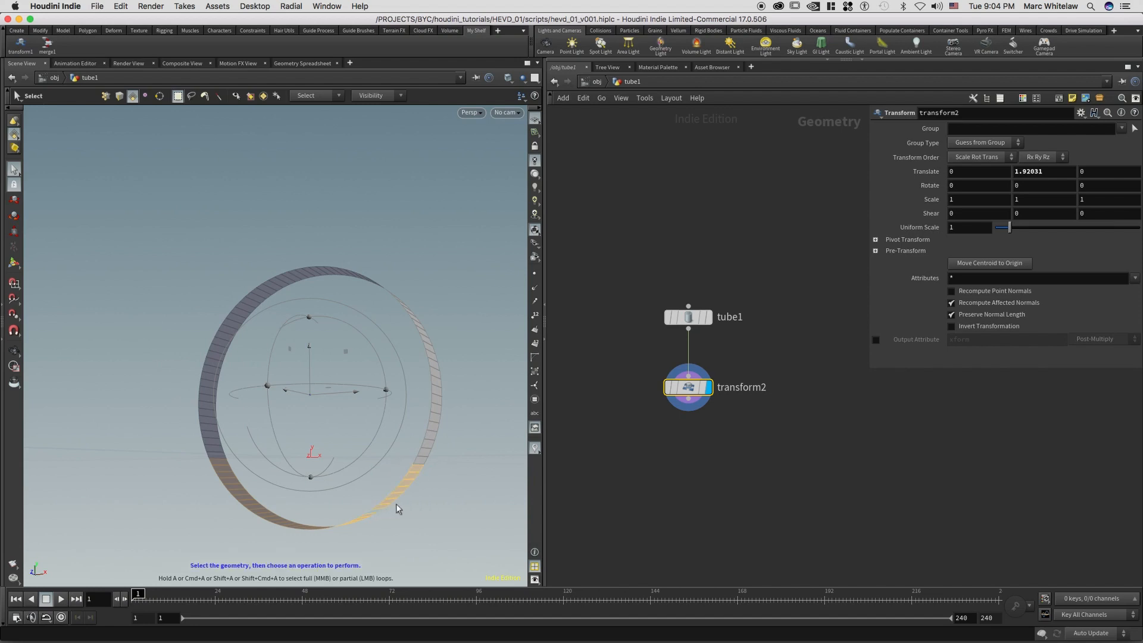
shift+drag(422, 460, 373, 517)
alt+right_drag(364, 528, 381, 427)
alt+drag(401, 415, 369, 398)
alt+right_drag(284, 452, 281, 445)
drag(280, 444, 316, 422)
alt+middle_drag(316, 422, 325, 498)
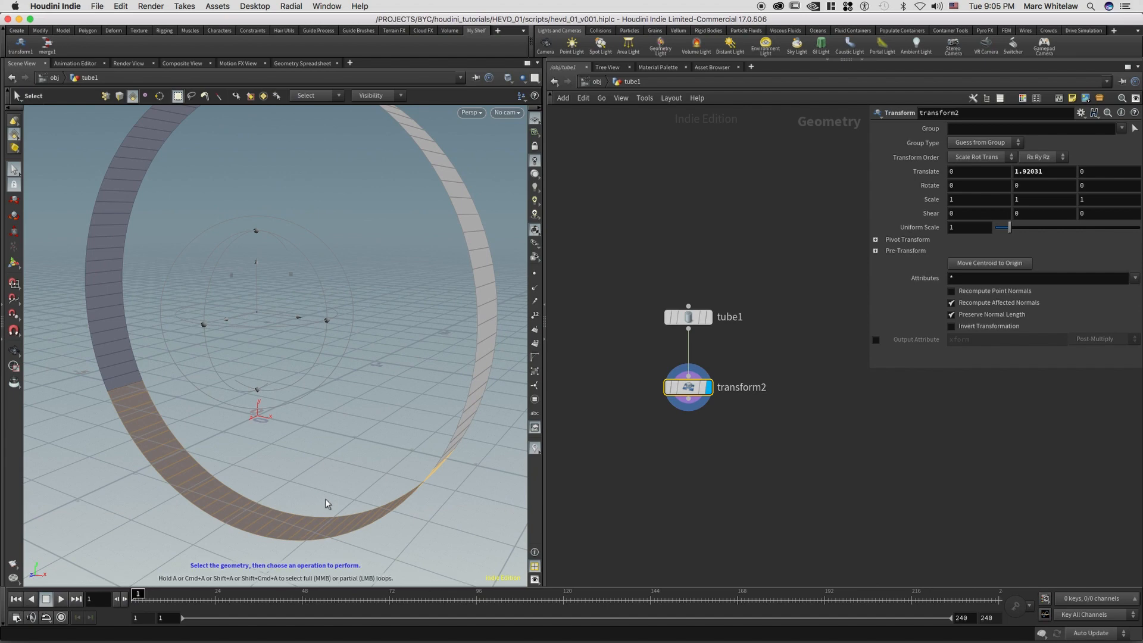
key(Delete)
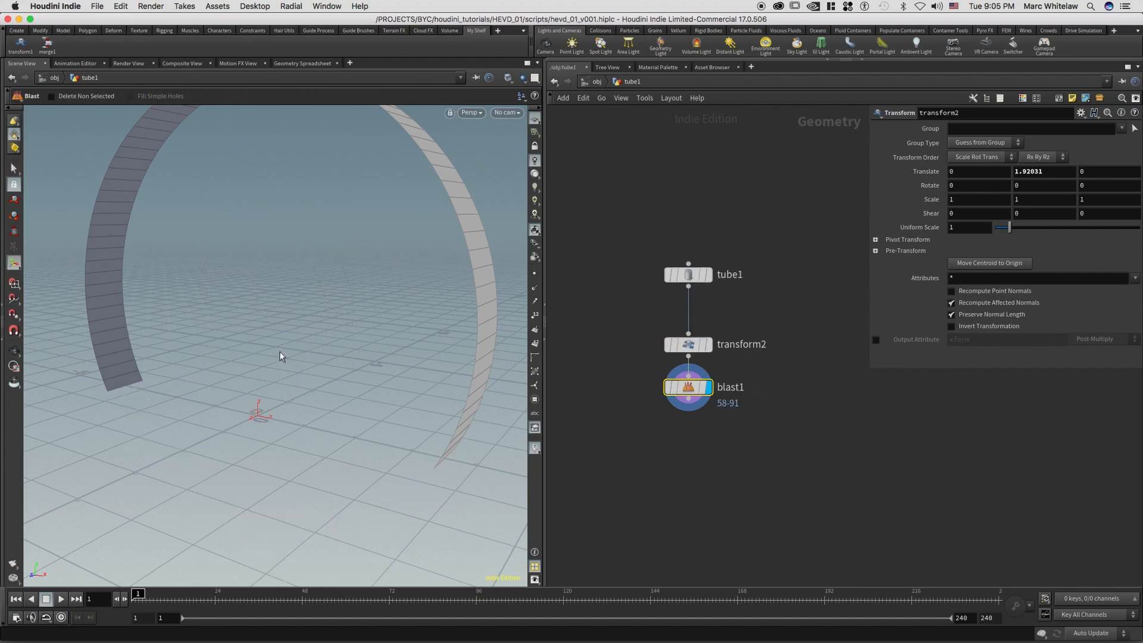
Step: Select all primitives of the remaining arch
key(Escape)
drag(275, 377, 300, 375)
right_drag(299, 375, 300, 371)
middle_drag(302, 375, 322, 360)
drag(322, 360, 292, 334)
key(Return)
key(Escape)
key(Return)
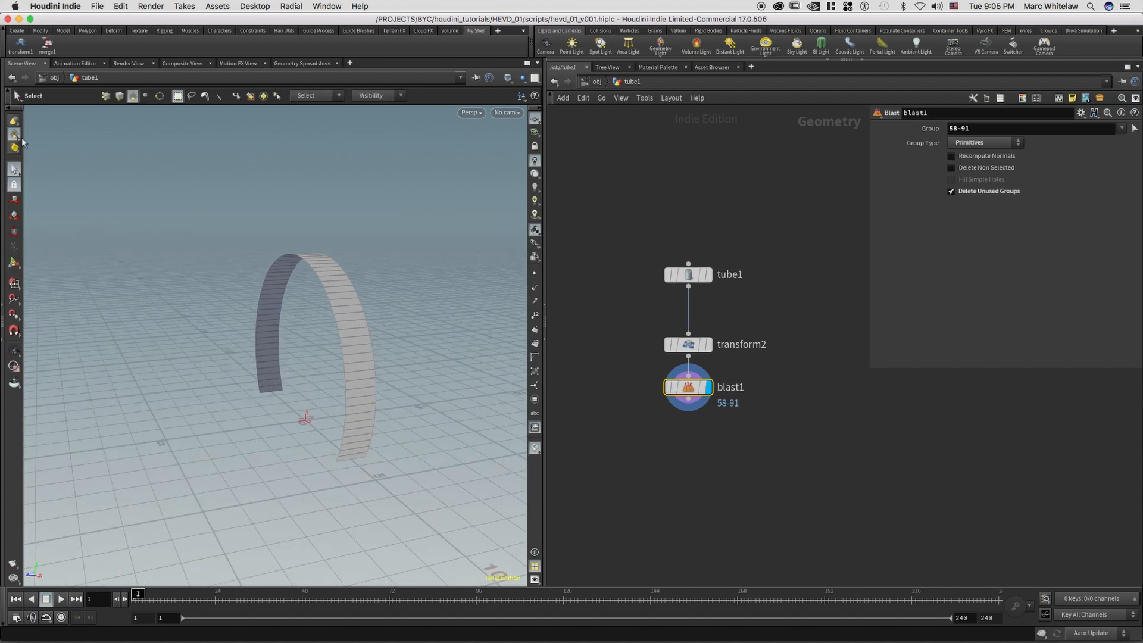
click(237, 411)
drag(416, 201, 170, 529)
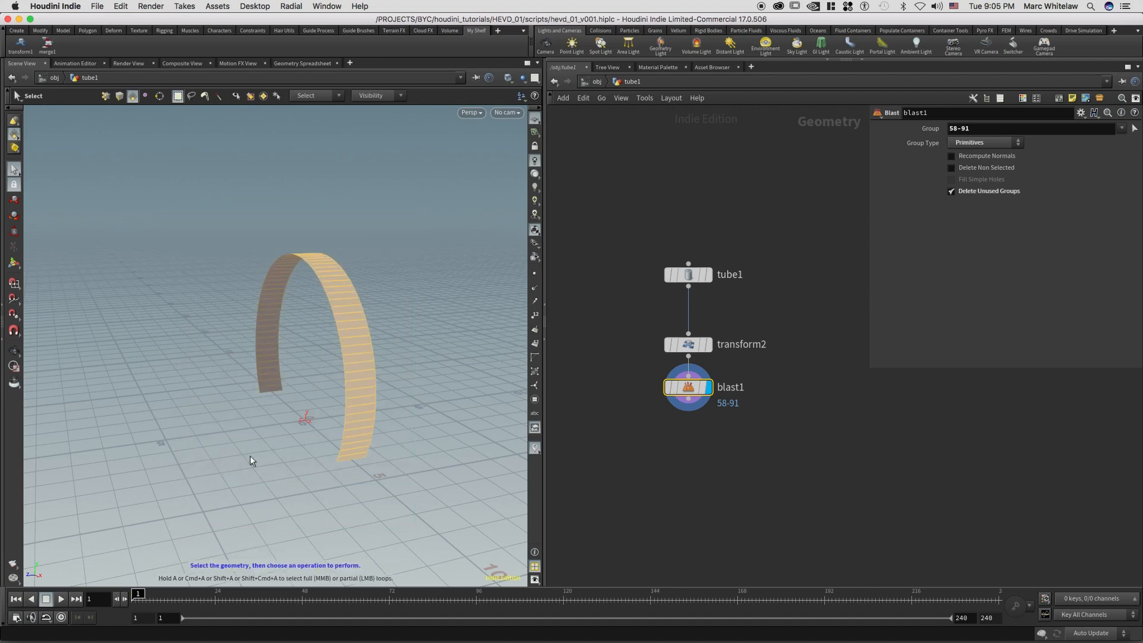
Step: Apply PolyExtrude to the arch's faces and pull them outward by a distance of about 5.74
key(Tab)
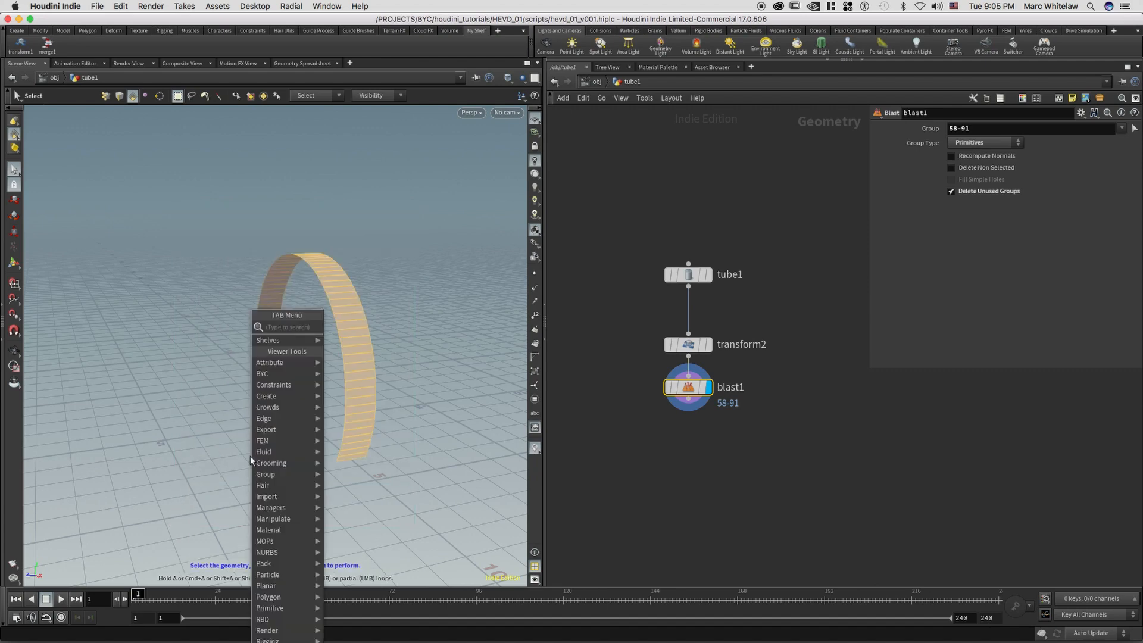
text(extrude)
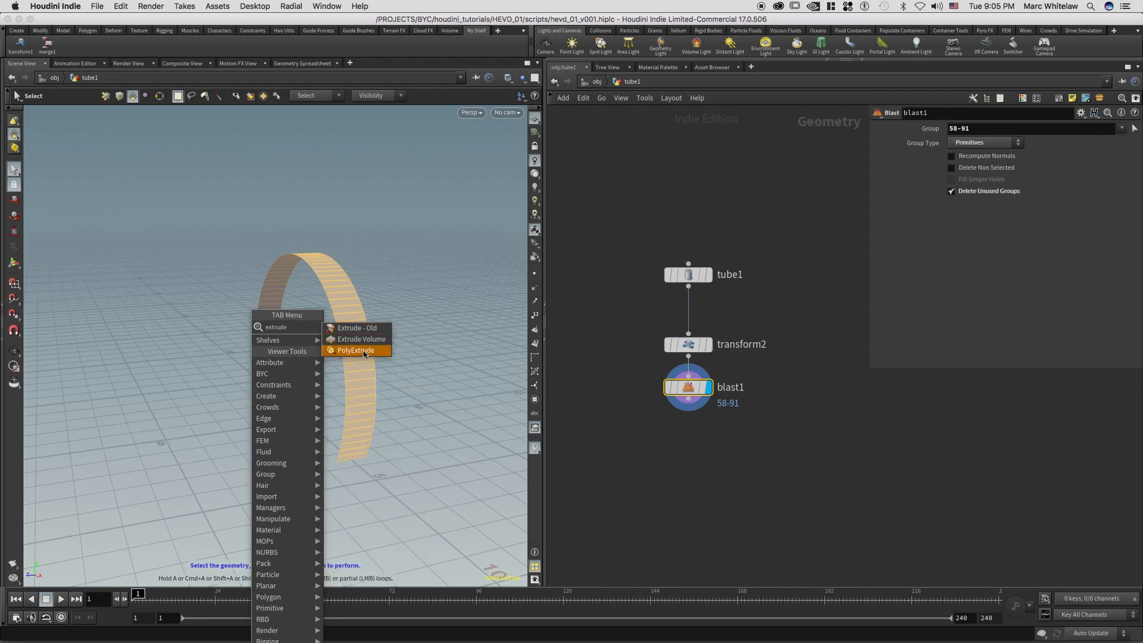
click(364, 352)
key(Return)
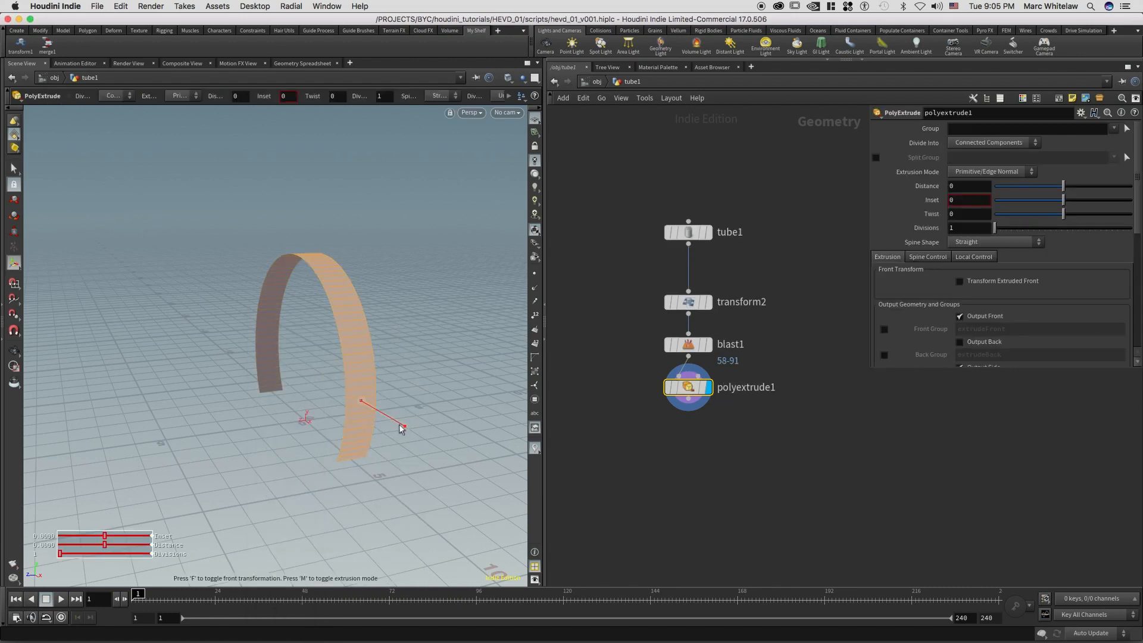
drag(409, 433, 583, 555)
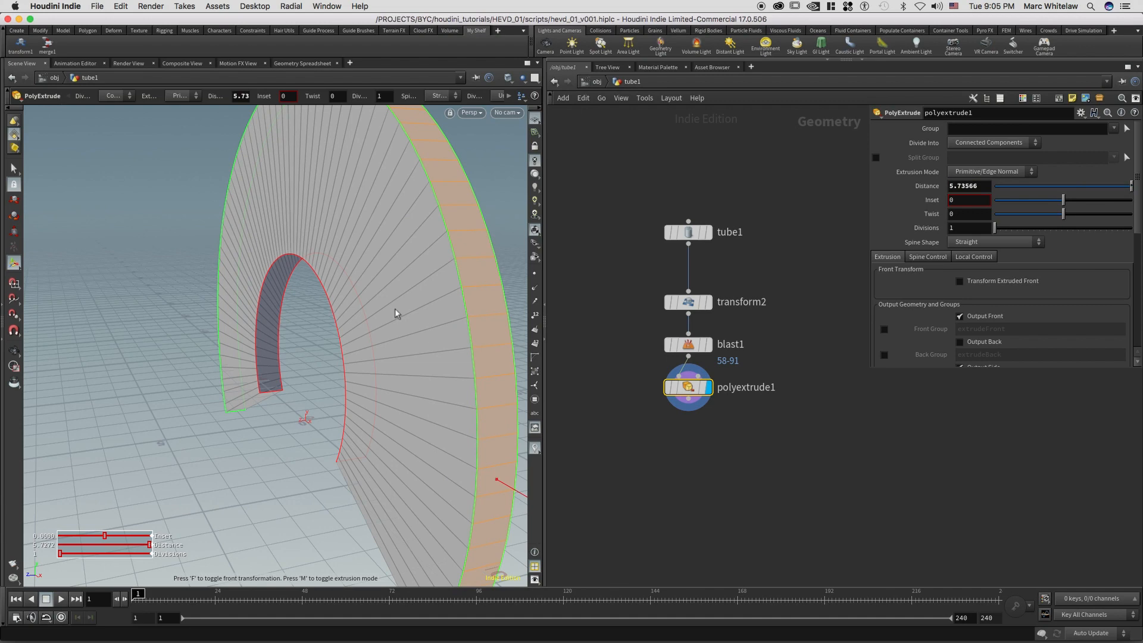
Step: Increase the PolyExtrude distance of the arch to about 12.48
alt+right_drag(361, 312, 316, 337)
alt+drag(316, 337, 415, 308)
alt+middle_drag(355, 351, 286, 393)
alt+right_drag(357, 359, 376, 341)
alt+drag(392, 353, 377, 351)
alt+middle_drag(388, 340, 355, 313)
alt+drag(359, 334, 377, 387)
alt+middle_drag(374, 355, 344, 381)
alt+right_drag(384, 350, 321, 380)
drag(481, 364, 573, 350)
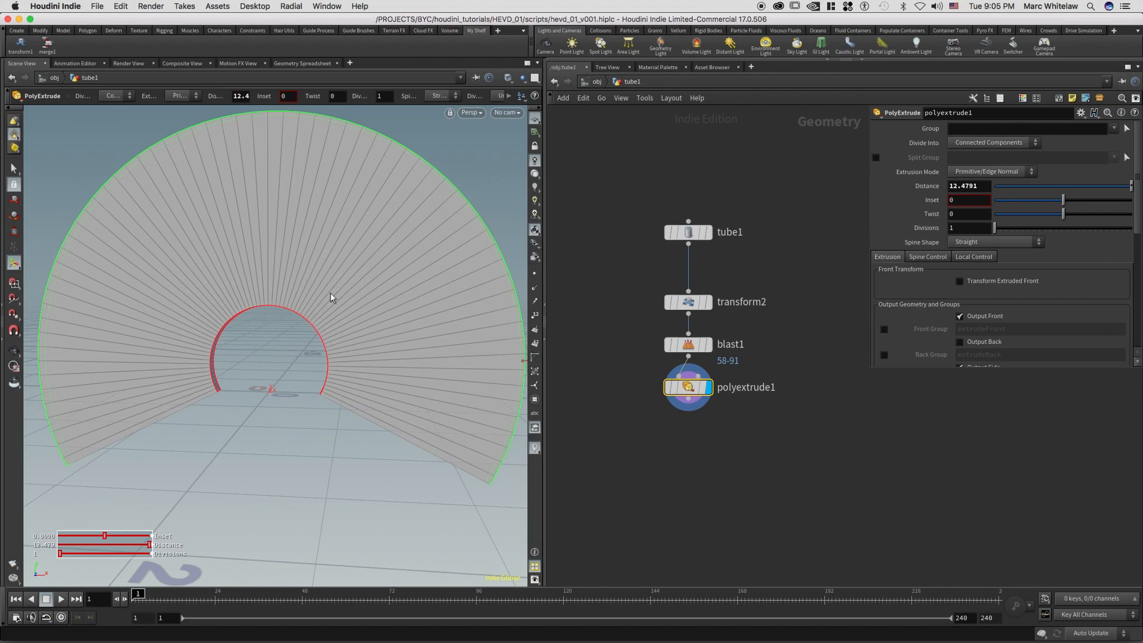
Step: Return to the object level and display the backdrop object together with the extruded arch
alt+drag(330, 281, 334, 233)
alt+right_drag(334, 234, 316, 313)
mouse_move(316, 313)
alt+mouse_down()
mouse_move(359, 313)
mouse_move(298, 321)
alt+mouse_up()
alt+right_drag(298, 322, 324, 324)
alt+middle_drag(323, 324, 328, 353)
mouse_move(328, 353)
alt+mouse_down()
mouse_move(337, 332)
mouse_move(322, 350)
mouse_move(327, 340)
alt+mouse_up()
alt+right_drag(327, 340, 328, 332)
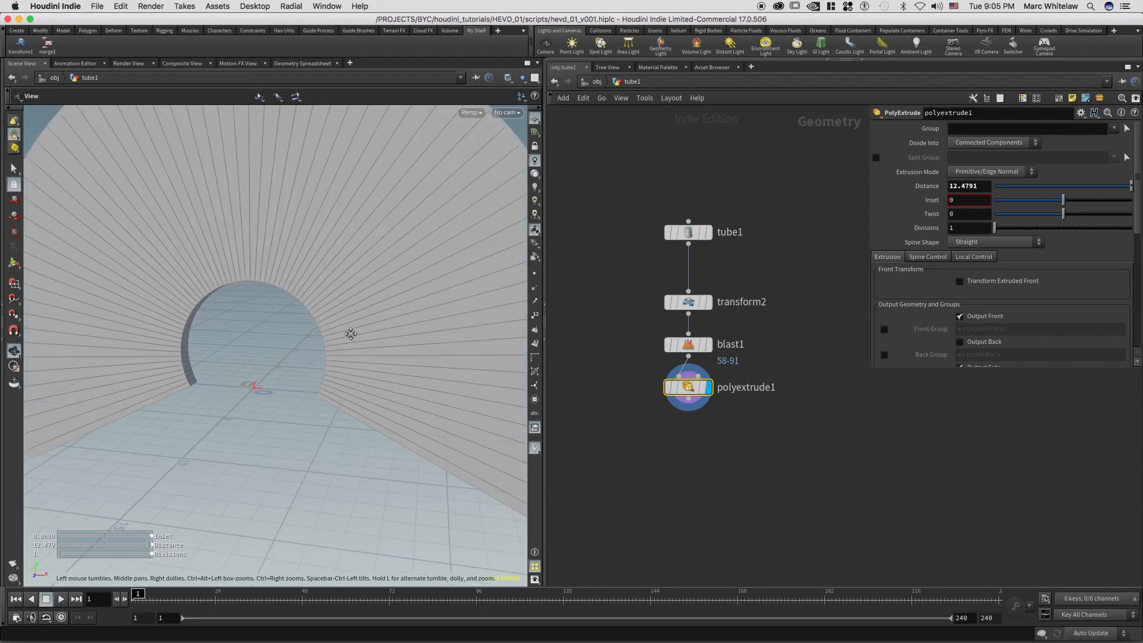
alt+middle_drag(350, 334, 347, 334)
click(597, 81)
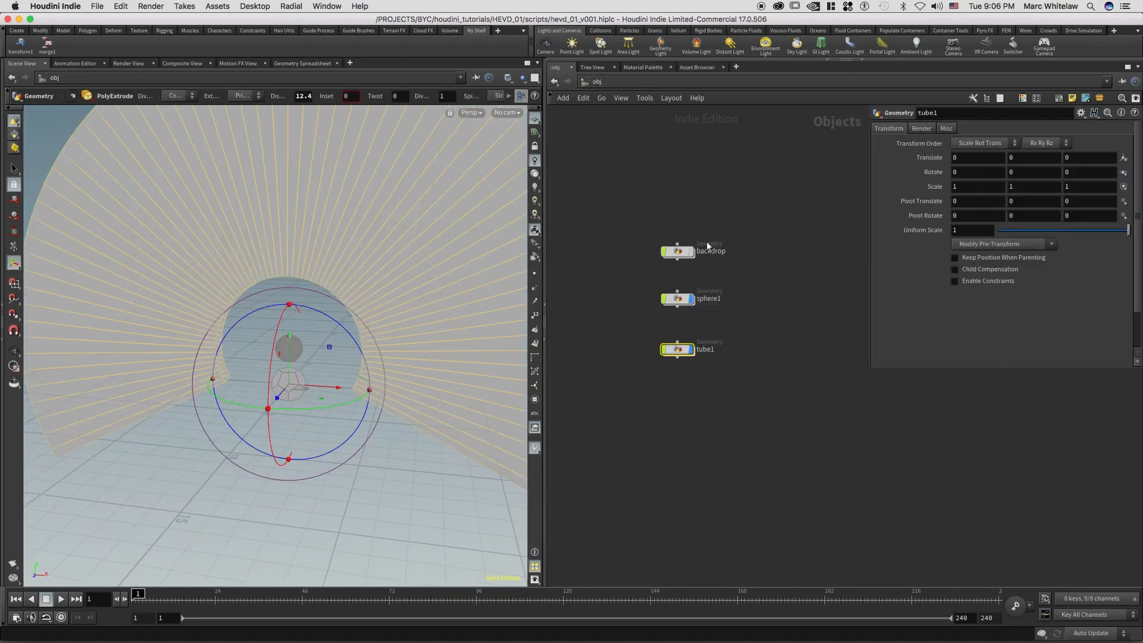
click(690, 252)
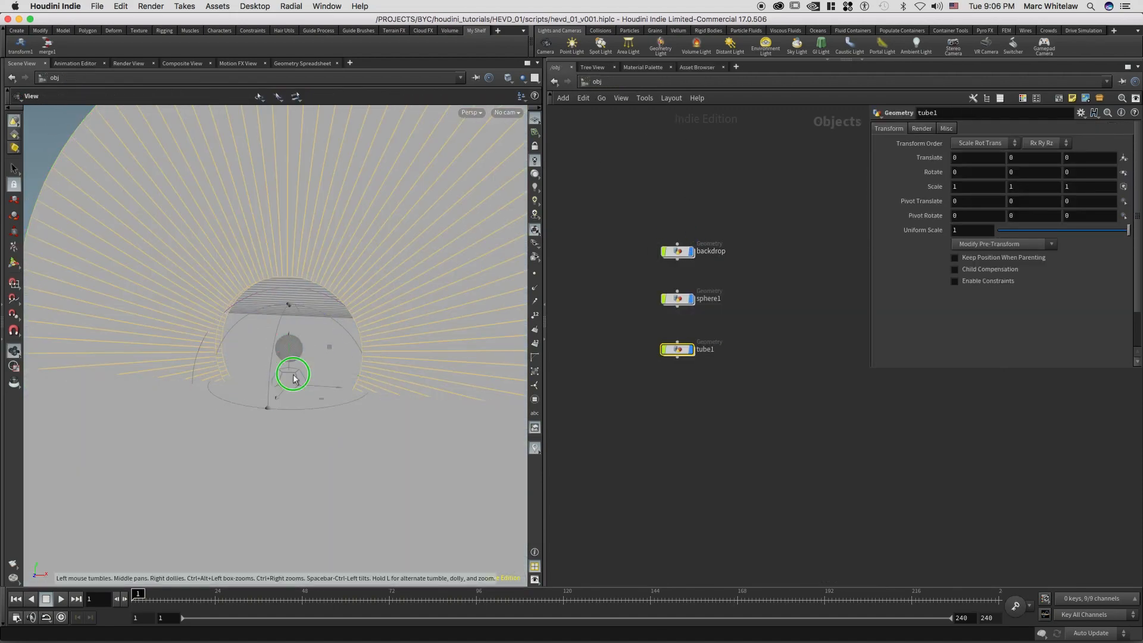
Step: Examine how the arch surrounds the sphere against the backdrop from several angles
alt+right_drag(292, 374, 310, 357)
alt+drag(310, 357, 315, 357)
alt+right_drag(348, 343, 363, 337)
alt+middle_drag(311, 365, 320, 379)
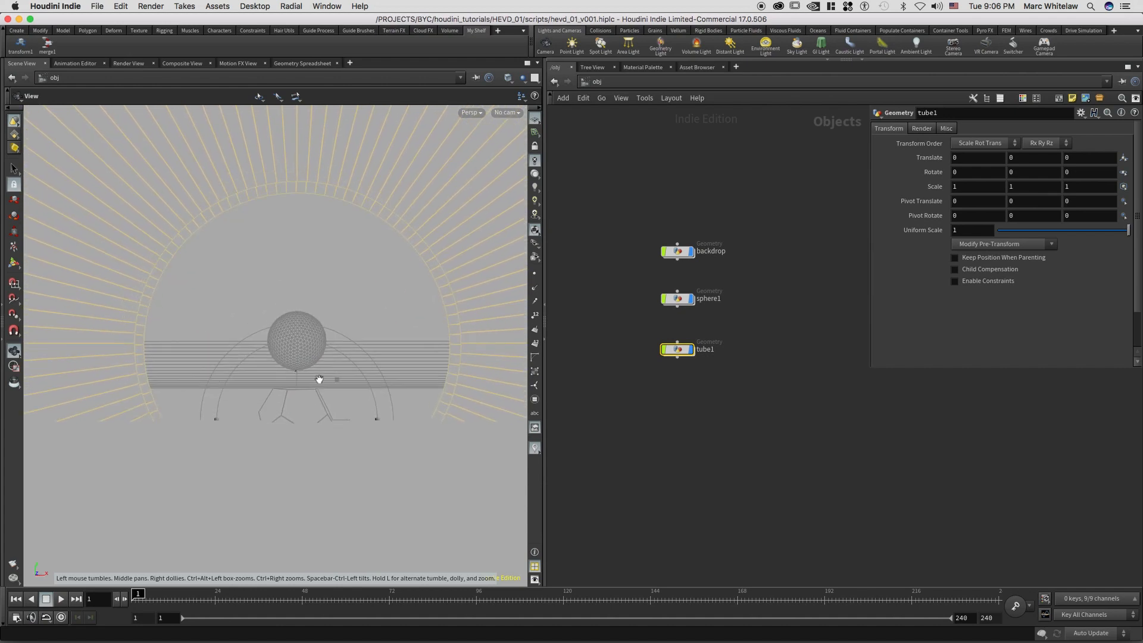
alt+drag(307, 410, 334, 384)
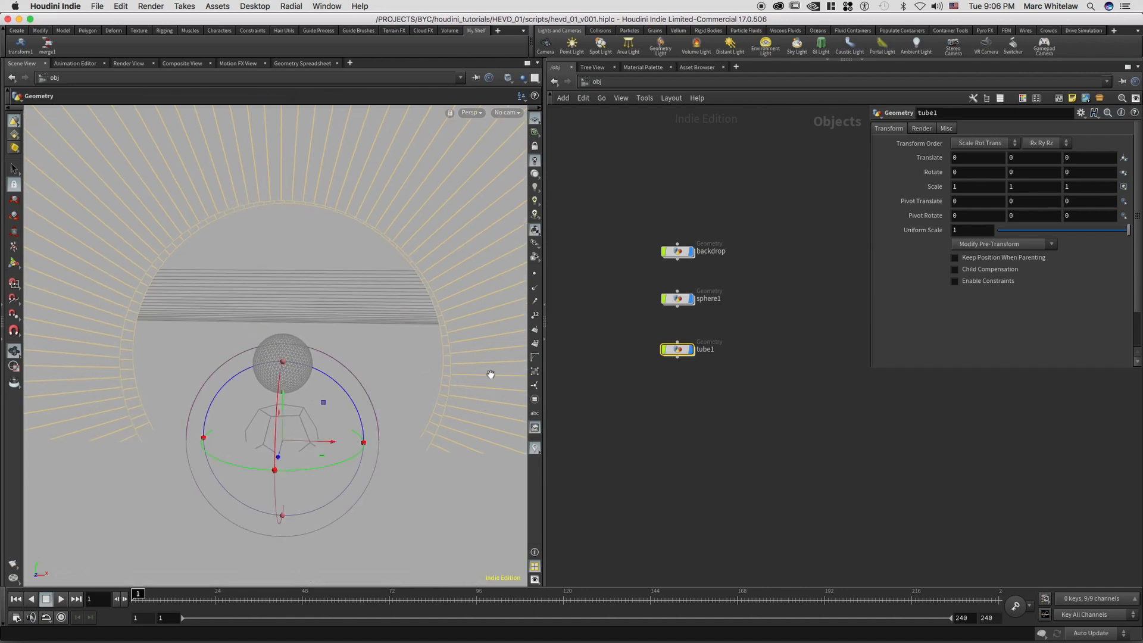
alt+drag(498, 375, 487, 347)
alt+middle_drag(459, 319, 423, 382)
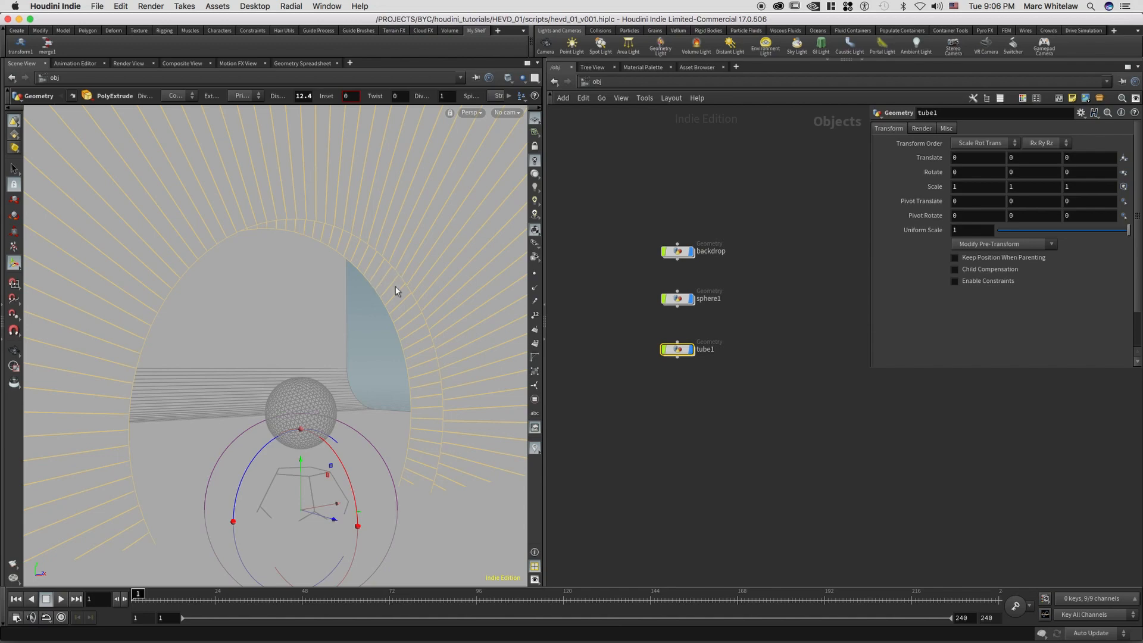
Step: Go back into the tube1 network and turn on Output Back for the polyextrude1 node
drag(658, 369, 639, 423)
key(Return)
drag(873, 368, 828, 456)
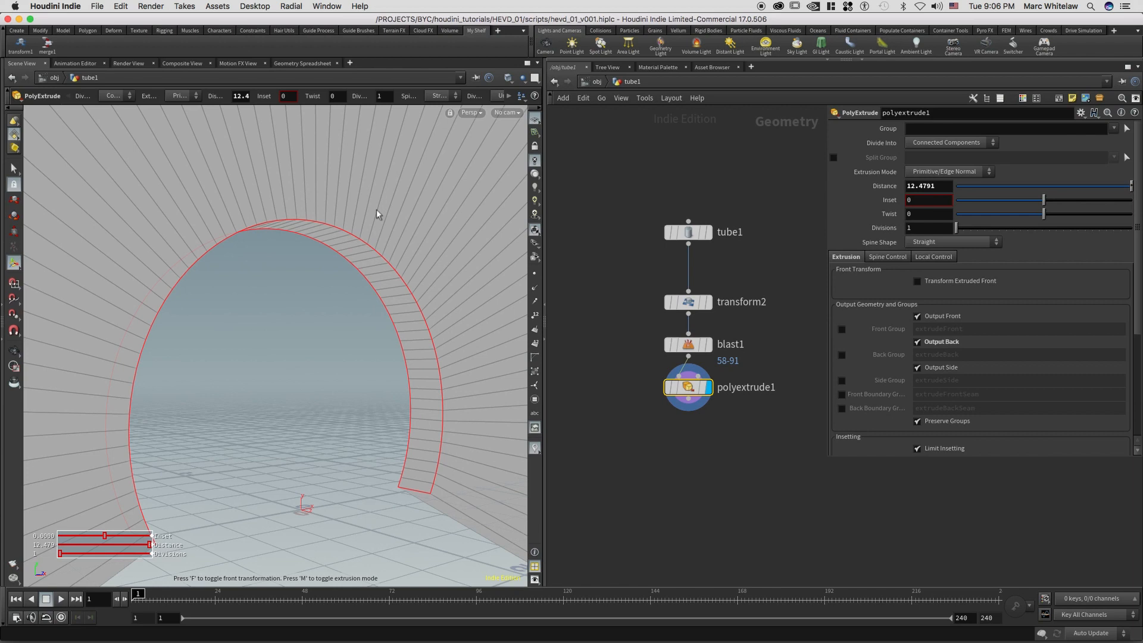
middle_drag(639, 394, 591, 361)
drag(645, 354, 643, 363)
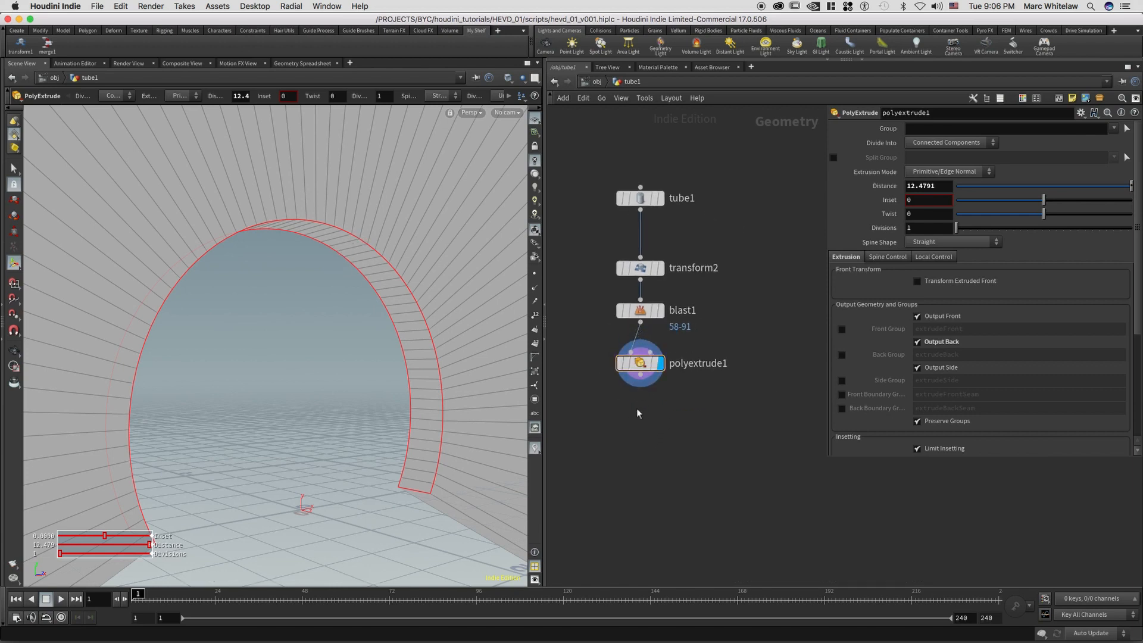
Step: Add a Normal node after polyextrude1 and make it the displayed node
key(Tab)
text(norm)
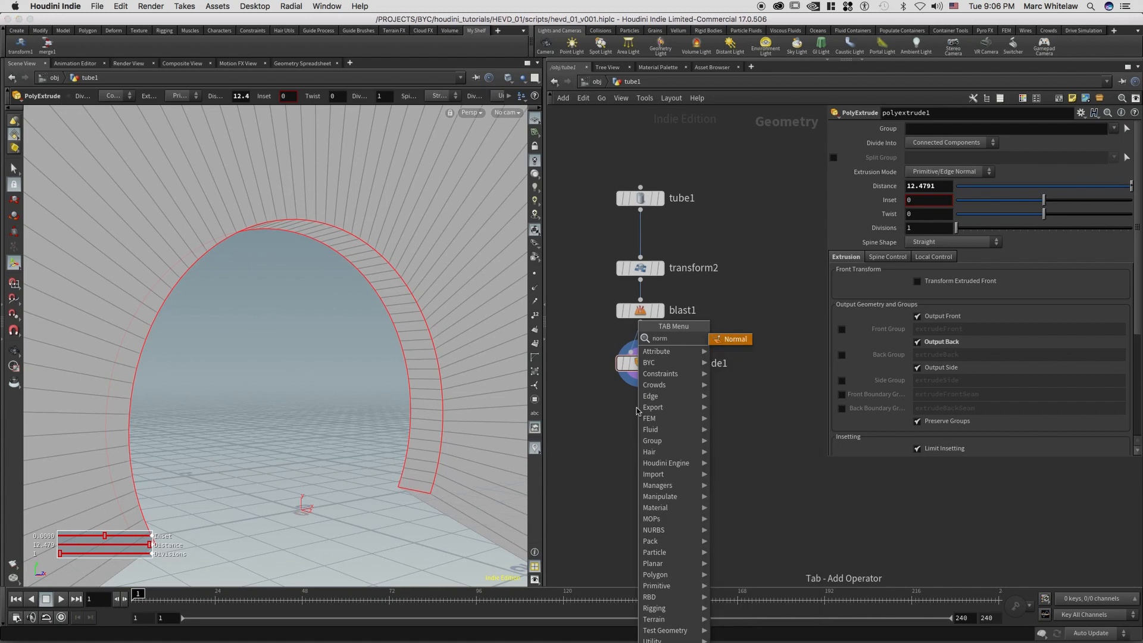
key(Return)
click(640, 420)
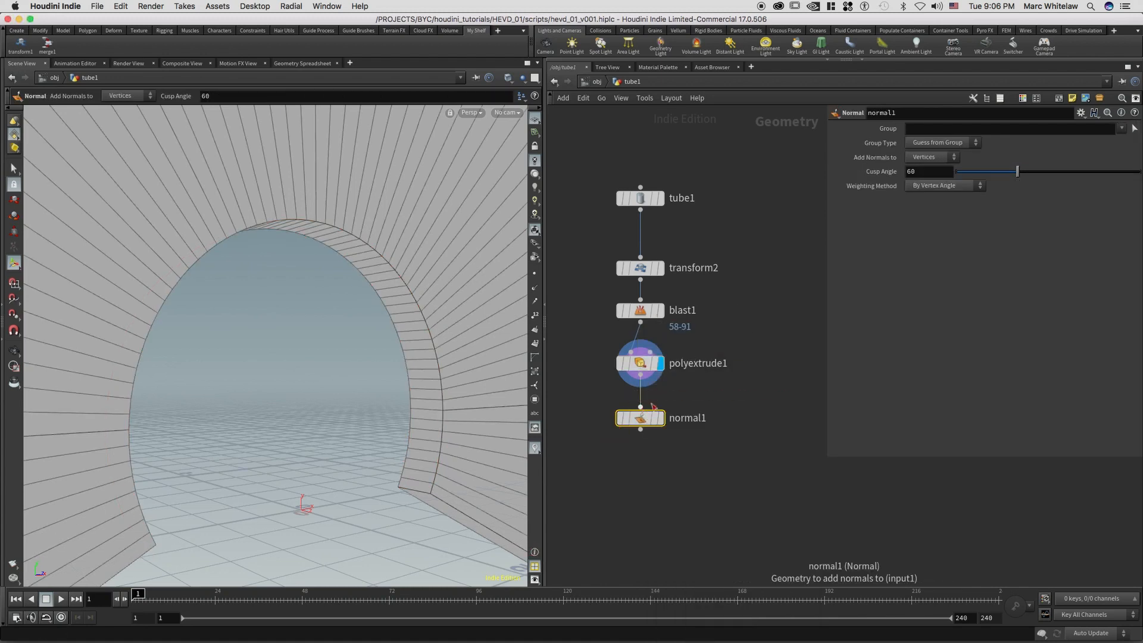
click(662, 420)
drag(696, 403, 597, 452)
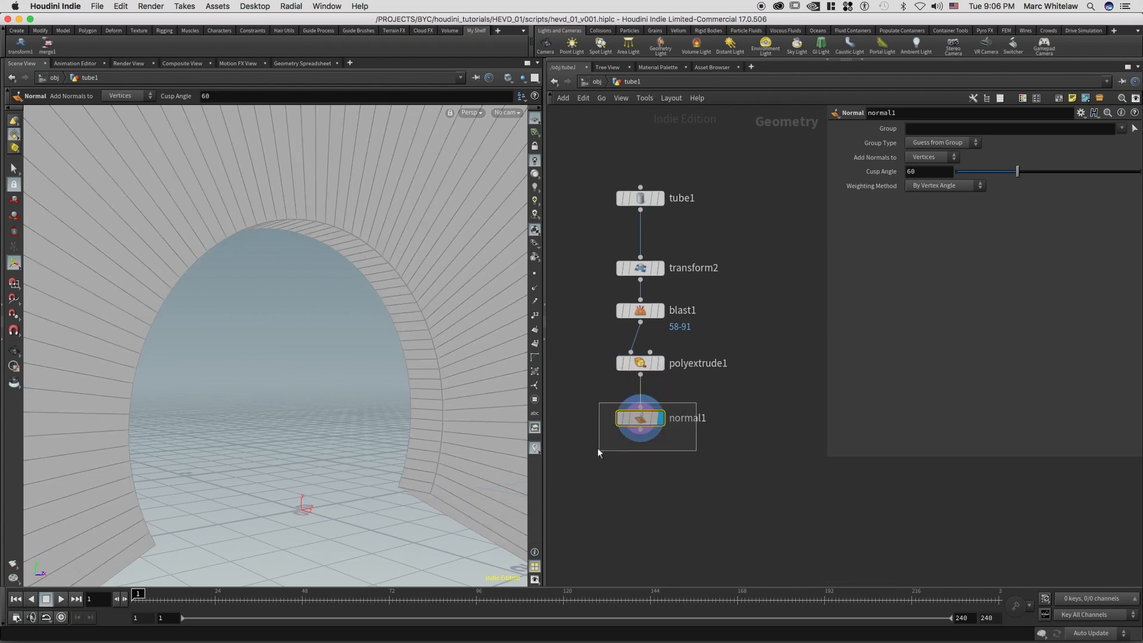
Step: Examine the arch's opening and surface shading from several angles, and return to the object level
alt+right_drag(417, 265, 325, 316)
alt+drag(416, 275, 383, 286)
alt+middle_drag(383, 286, 351, 334)
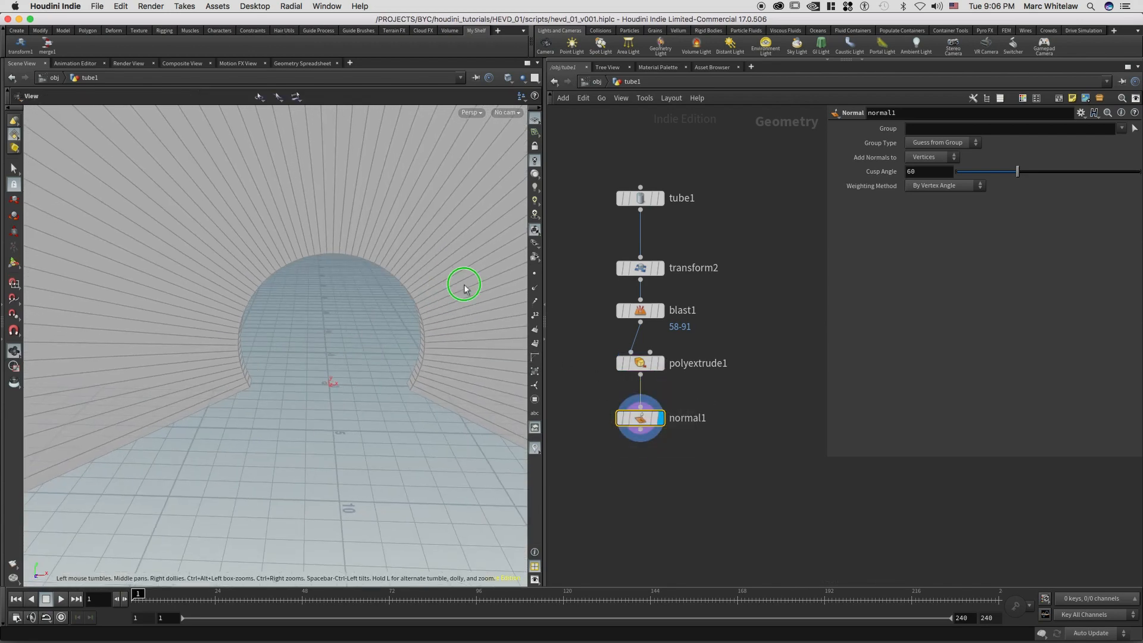
alt+right_drag(465, 289, 400, 293)
alt+drag(401, 293, 410, 321)
alt+middle_drag(410, 322, 395, 354)
alt+right_drag(467, 288, 417, 308)
alt+drag(418, 308, 389, 310)
alt+middle_drag(390, 309, 436, 265)
alt+drag(436, 265, 391, 249)
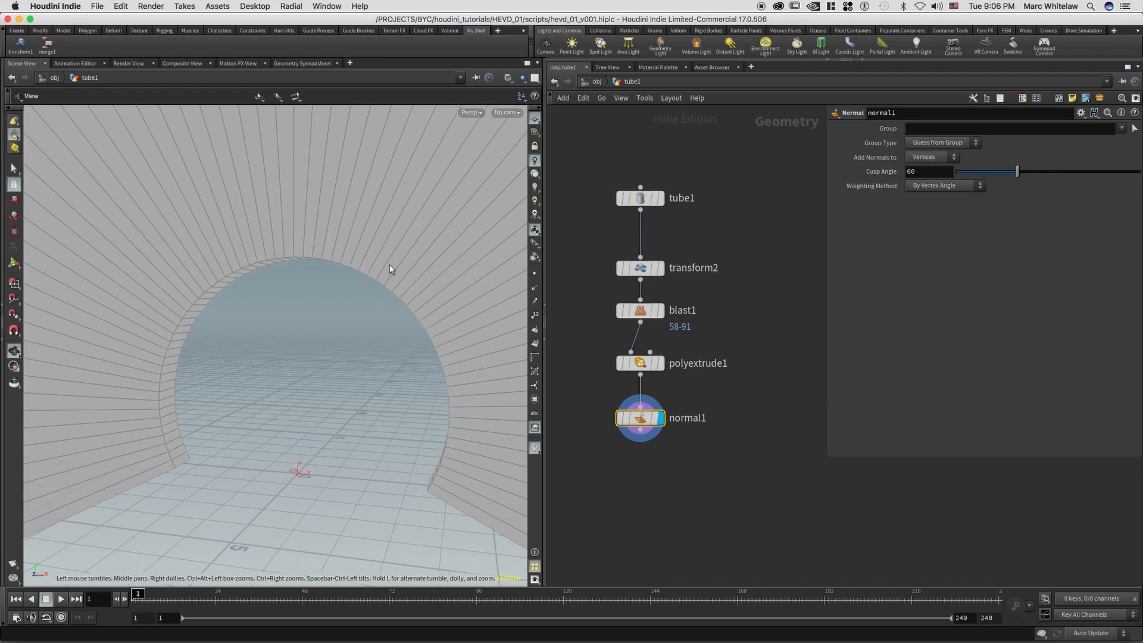
key(u)
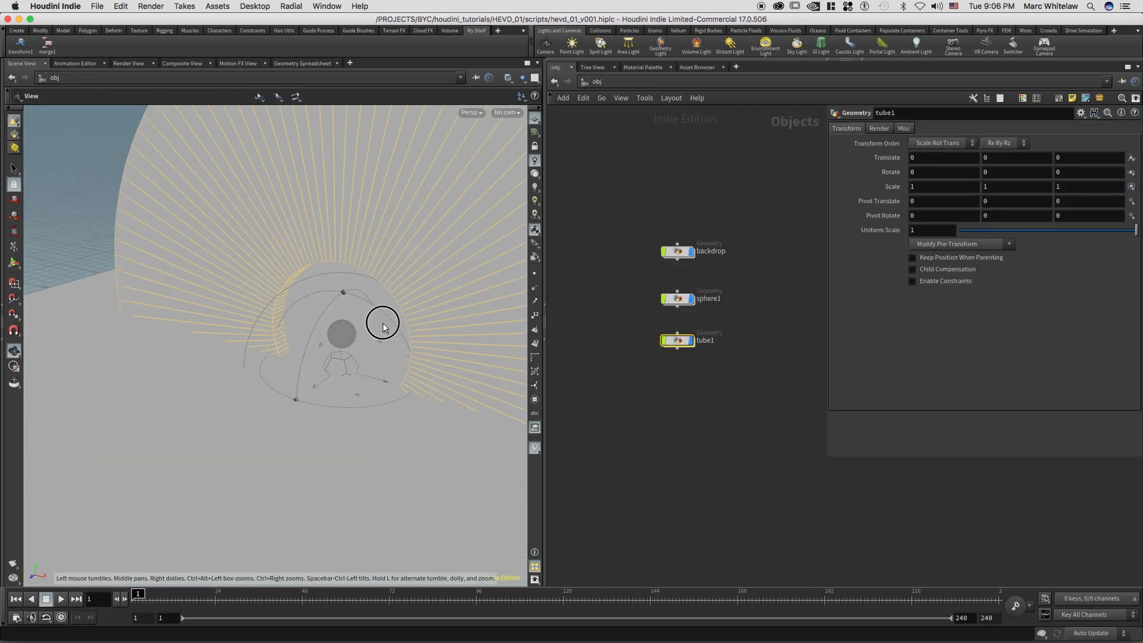
Step: Go into the sphere1 network and append a displayed Transform node after merge1
alt+drag(383, 324, 465, 299)
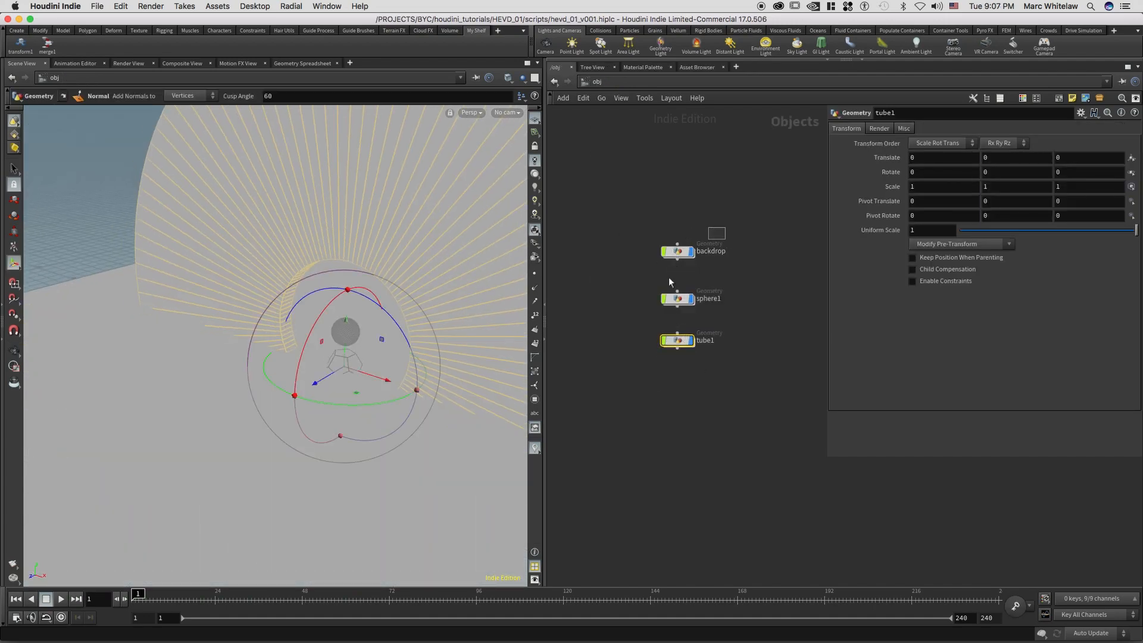
drag(669, 278, 708, 287)
drag(636, 324, 624, 319)
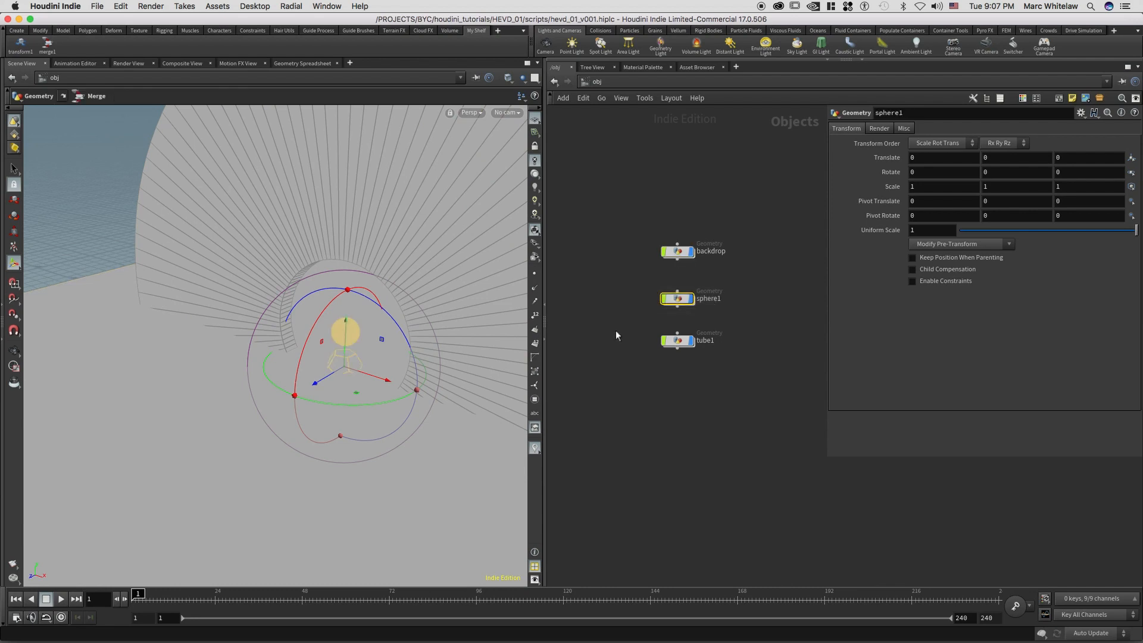
key(Return)
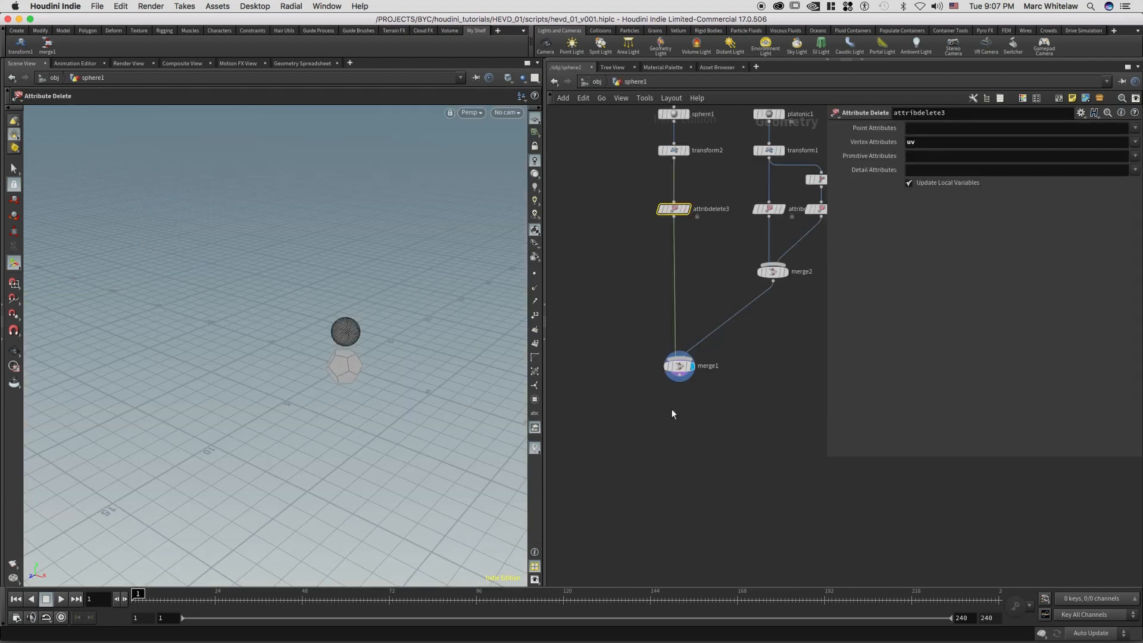
key(t)
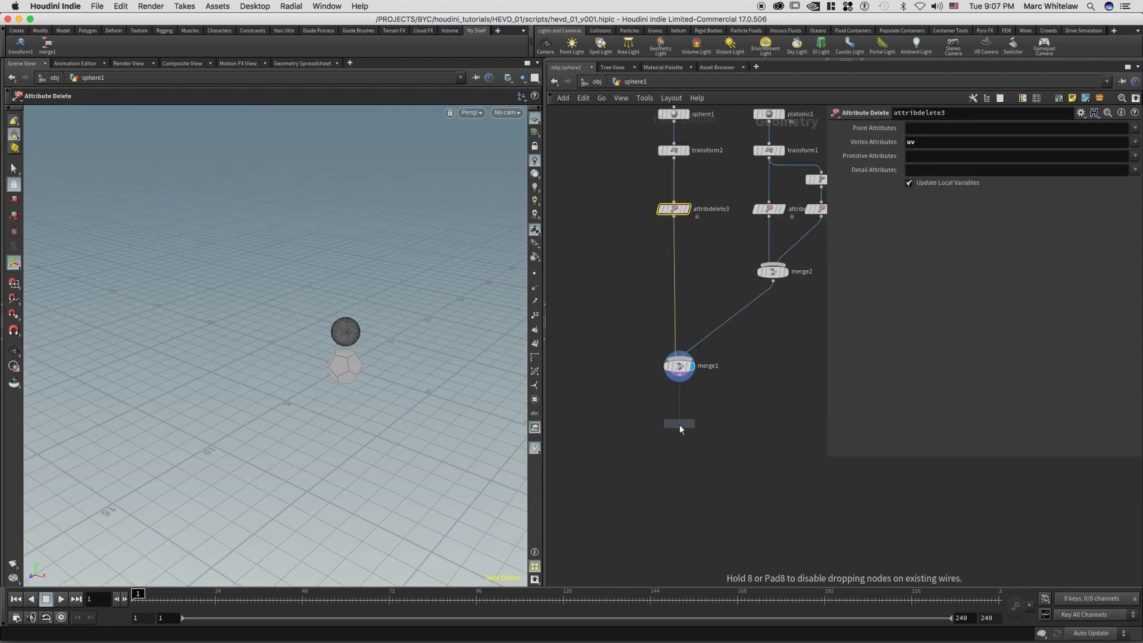
click(680, 424)
drag(667, 419, 684, 428)
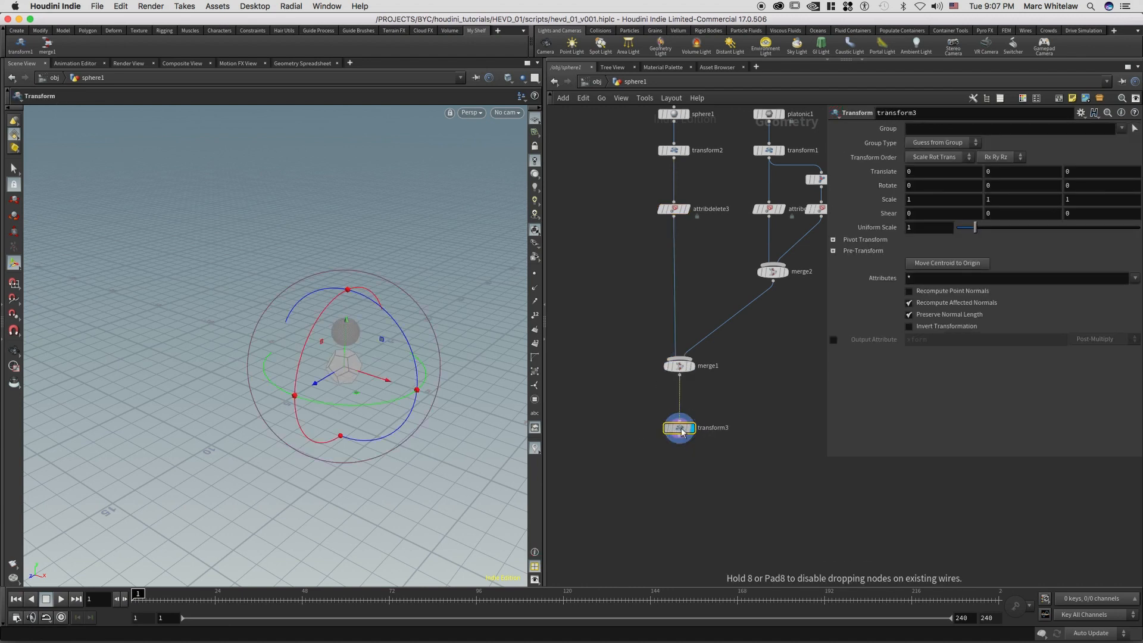
Step: Set the viewport to ghost the other objects while working inside the sphere1 network
click(514, 113)
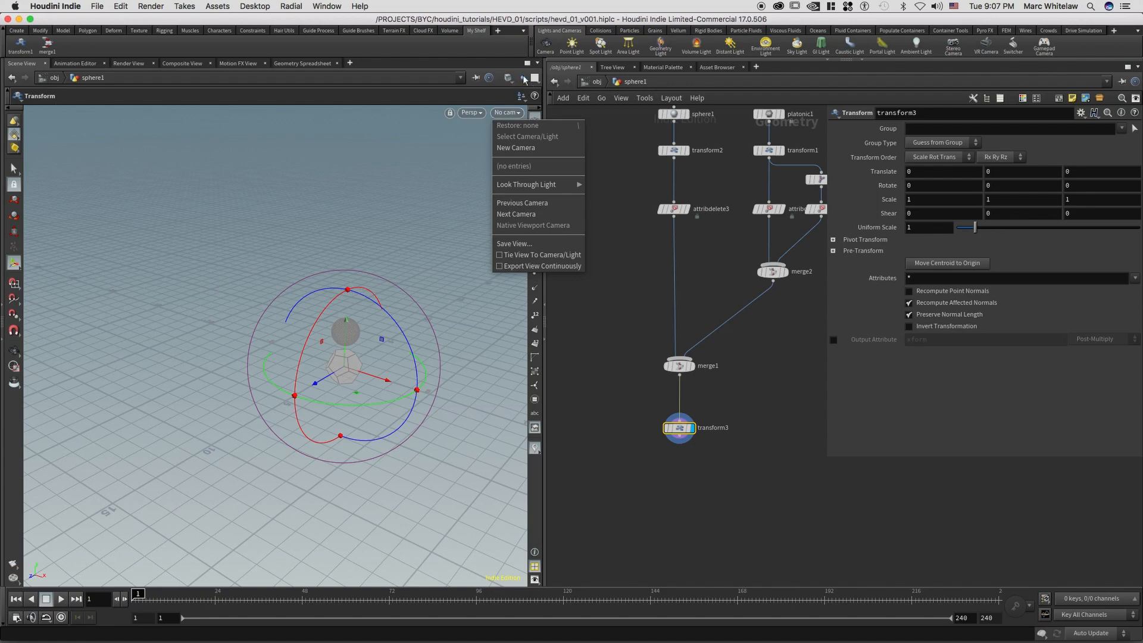
click(524, 79)
click(523, 78)
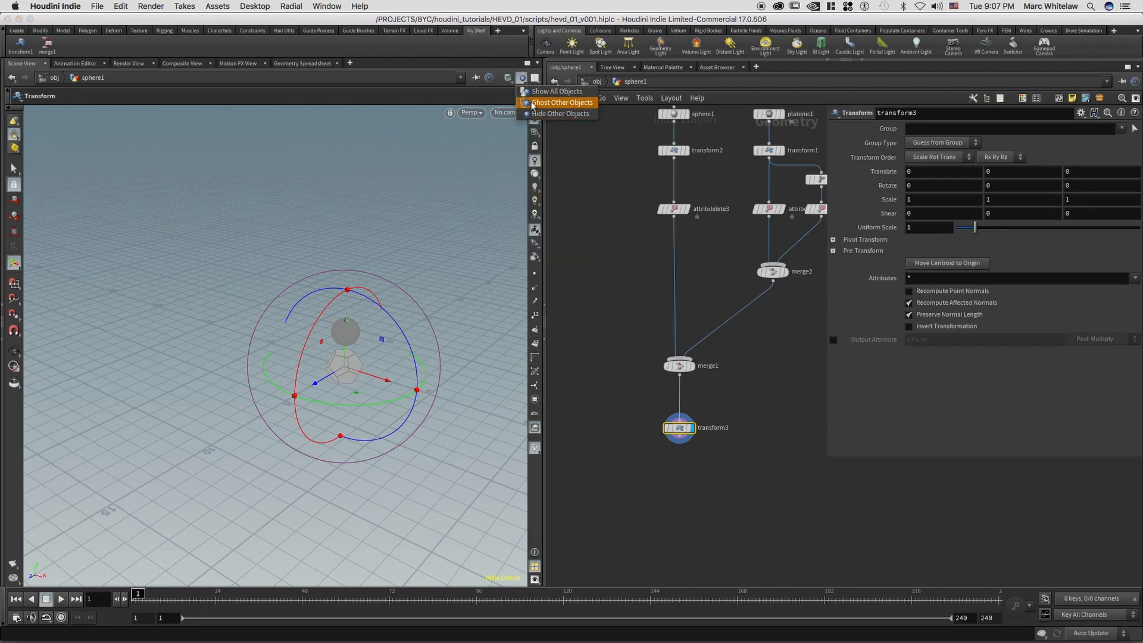
click(532, 104)
alt+drag(313, 354, 332, 331)
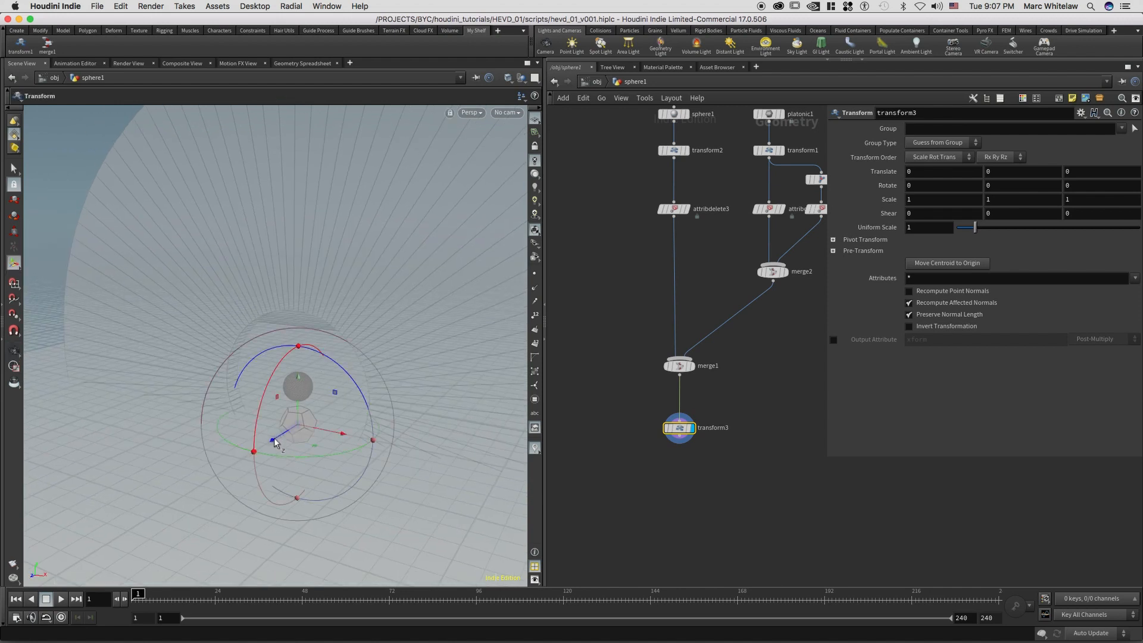
Step: Move the sphere and its platonic base back through the arch to about -6.84 along Z
drag(280, 440, 294, 432)
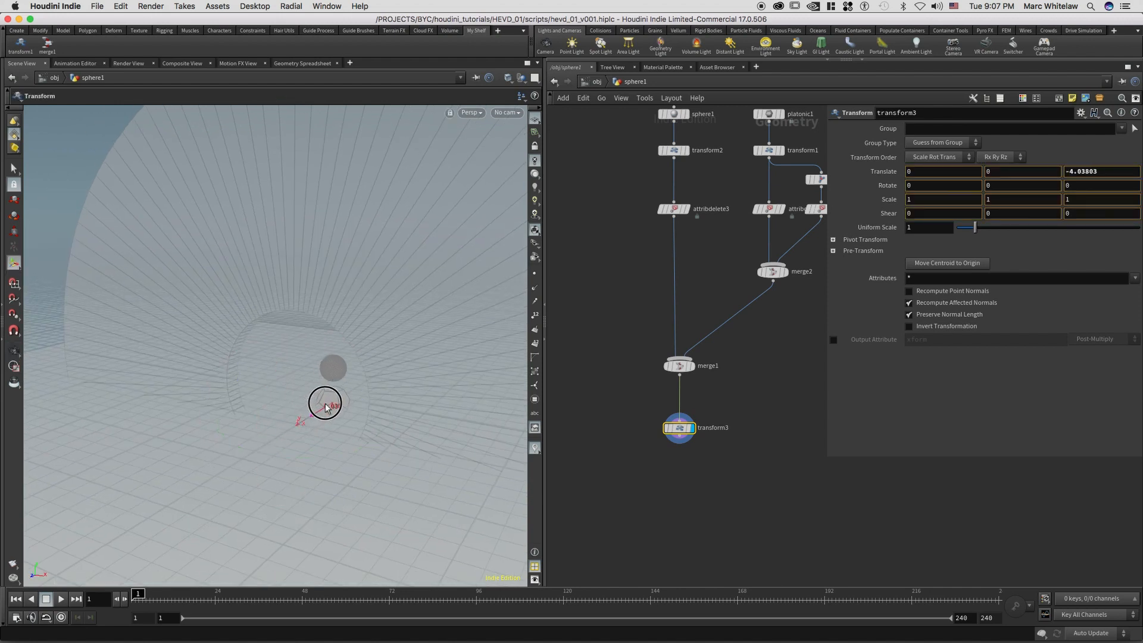
mouse_move(332, 399)
mouse_down()
mouse_move(368, 363)
mouse_move(406, 360)
mouse_move(342, 408)
mouse_up()
mouse_move(375, 354)
alt+mouse_down()
mouse_move(368, 370)
mouse_move(408, 332)
mouse_move(370, 370)
mouse_move(375, 344)
mouse_move(365, 369)
alt+mouse_up()
key(t)
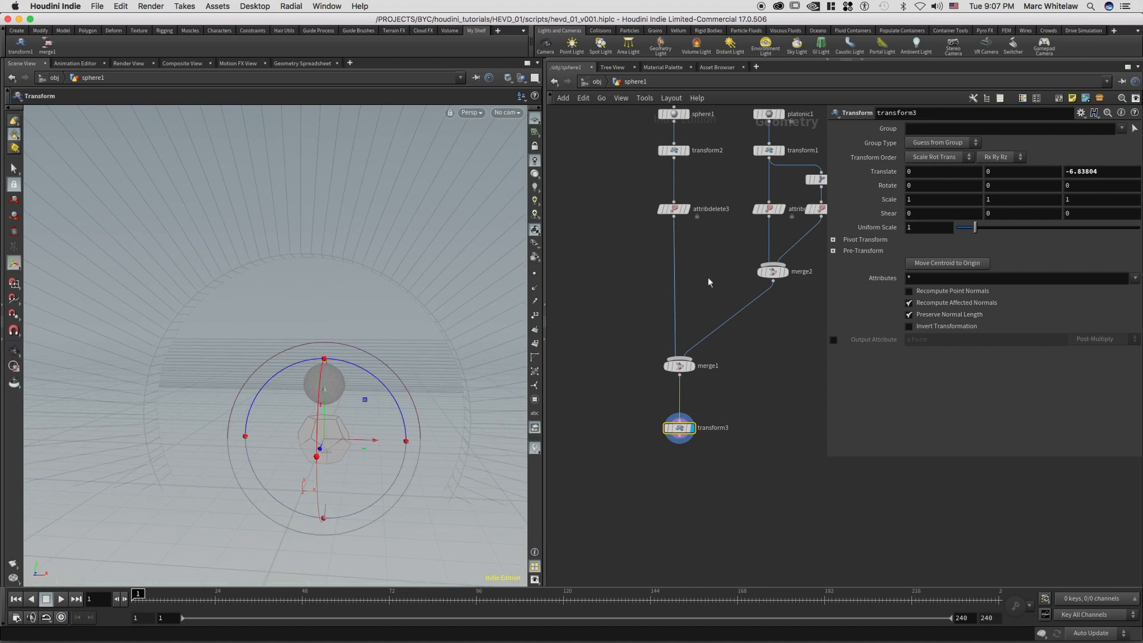
Step: Go into the backdrop network and set polybevel1 to an offset of 1 with 10 divisions
click(599, 82)
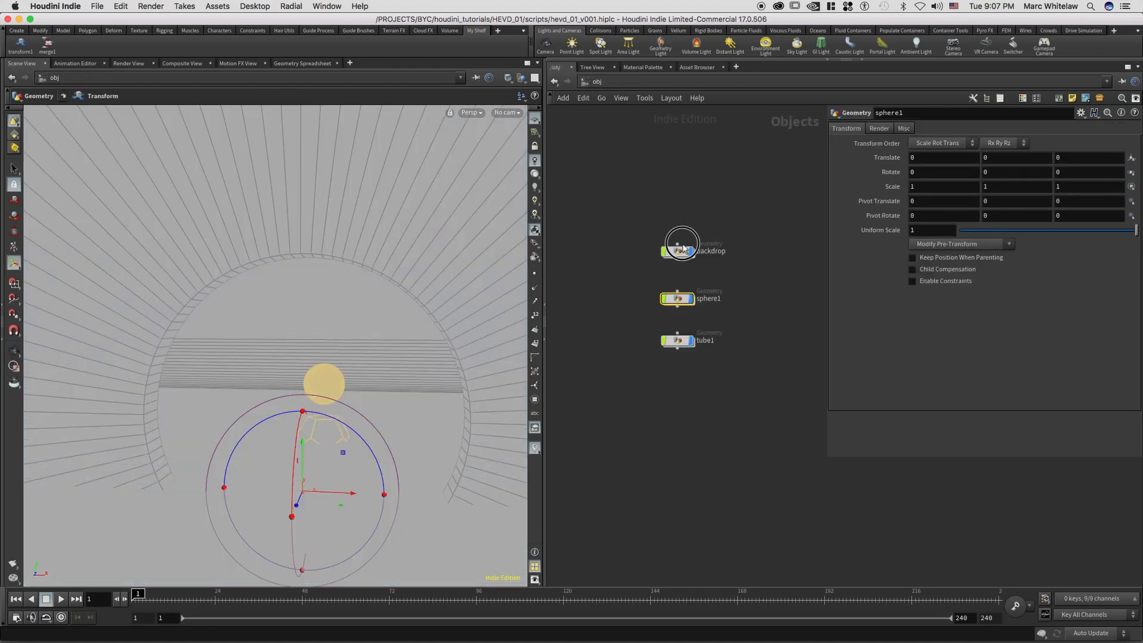
click(680, 253)
key(Return)
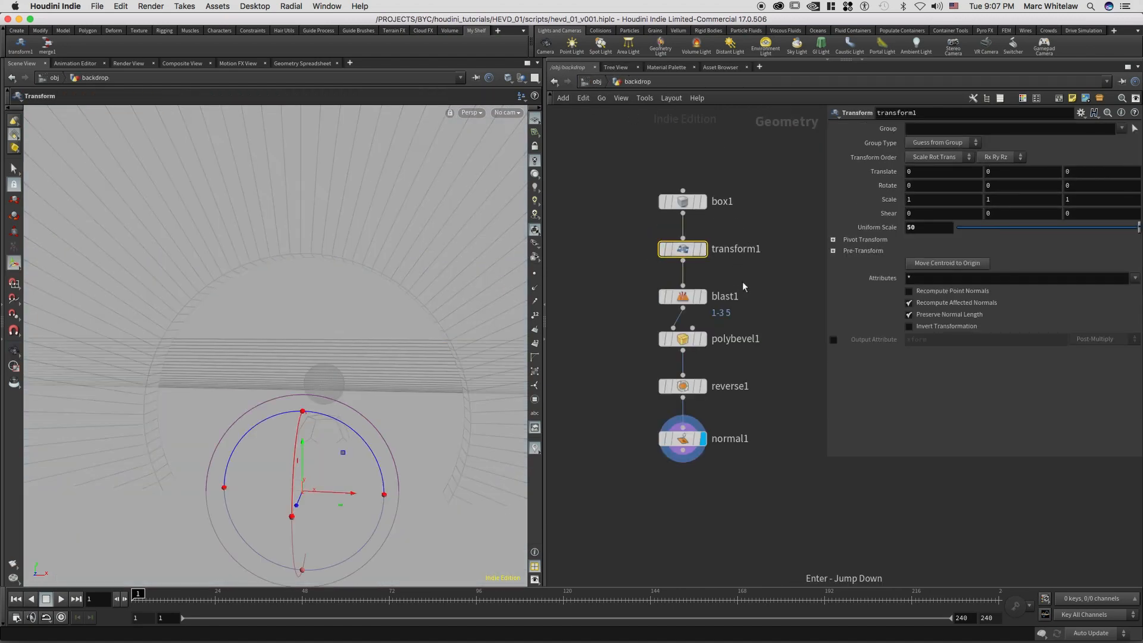
drag(779, 307, 664, 352)
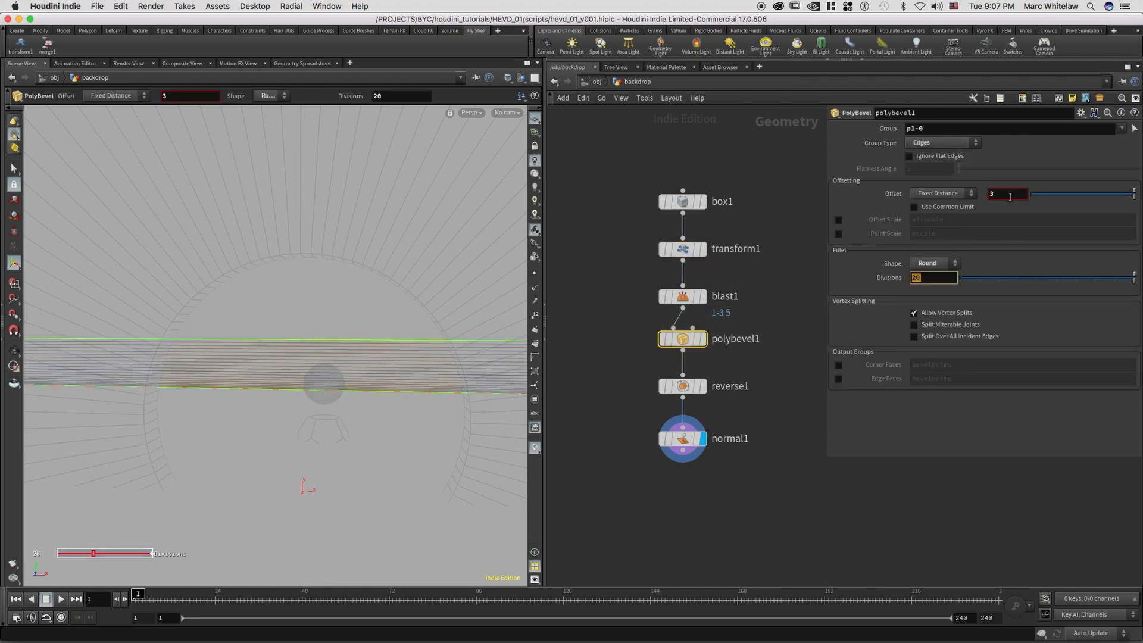
text(1)
key(Return)
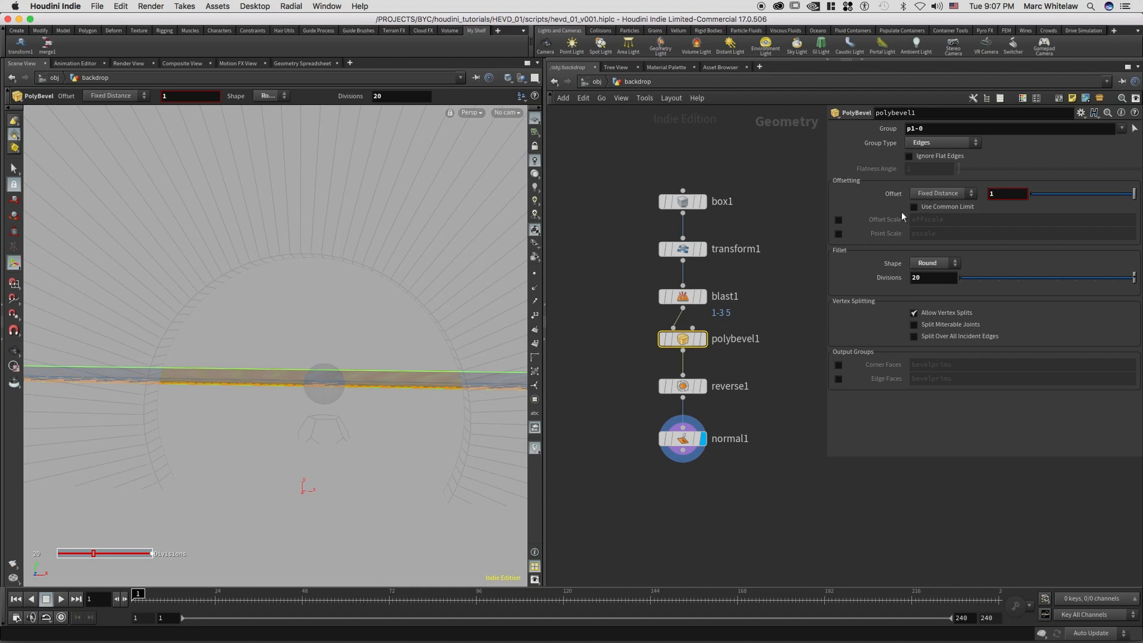
text(10)
key(Return)
key(Escape)
click(345, 364)
mouse_move(344, 365)
mouse_down()
mouse_move(439, 311)
mouse_move(334, 352)
mouse_up()
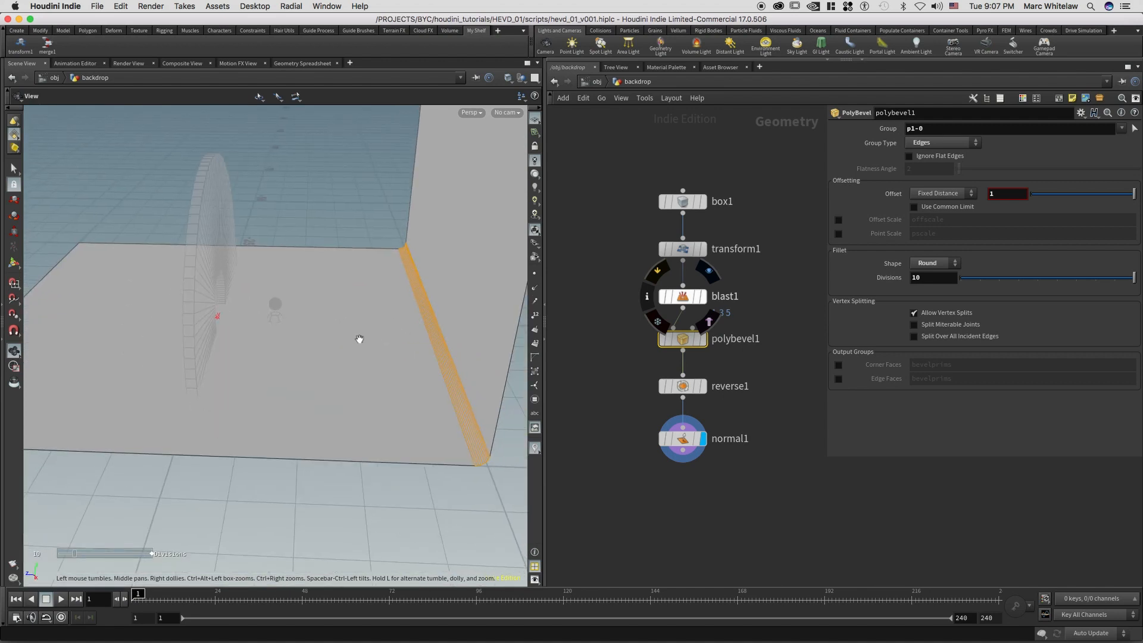
key(Return)
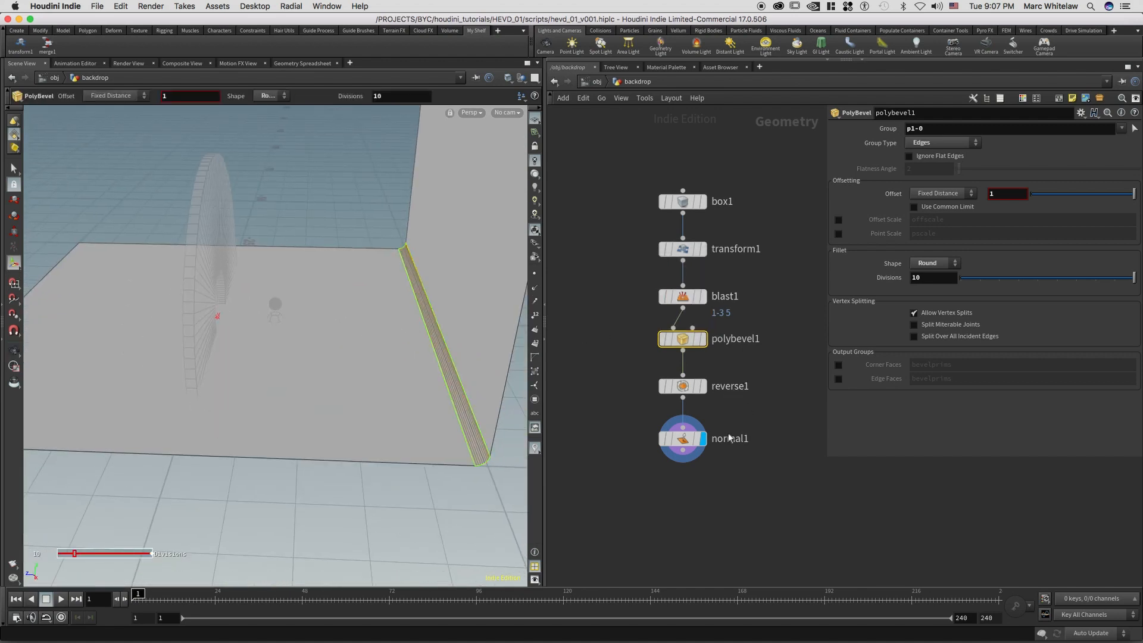
click(666, 470)
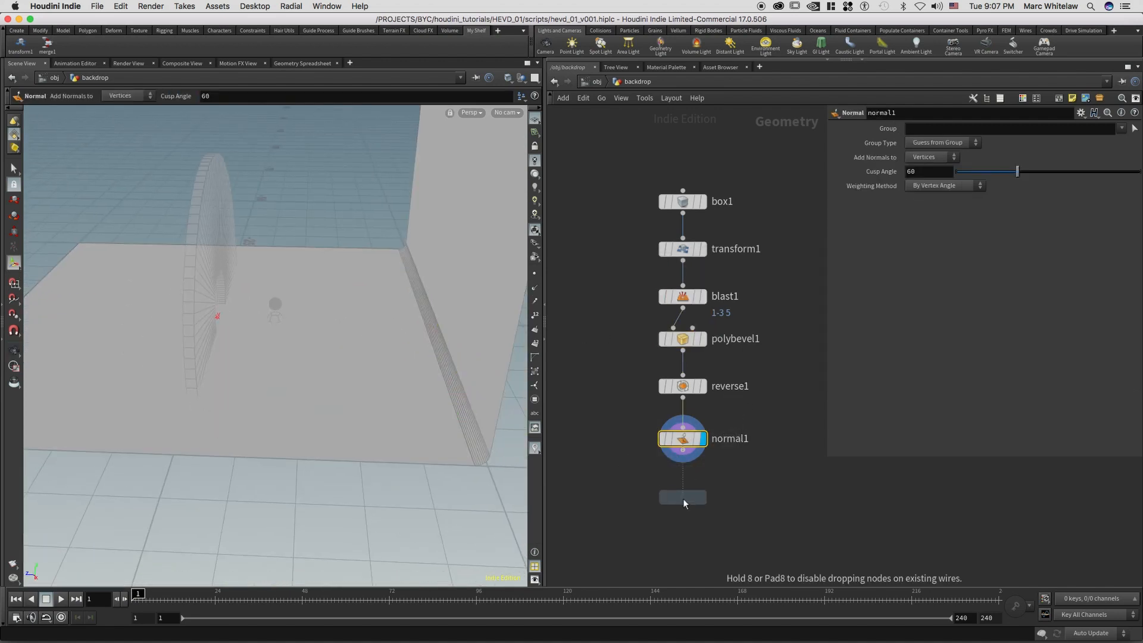
click(680, 484)
click(682, 452)
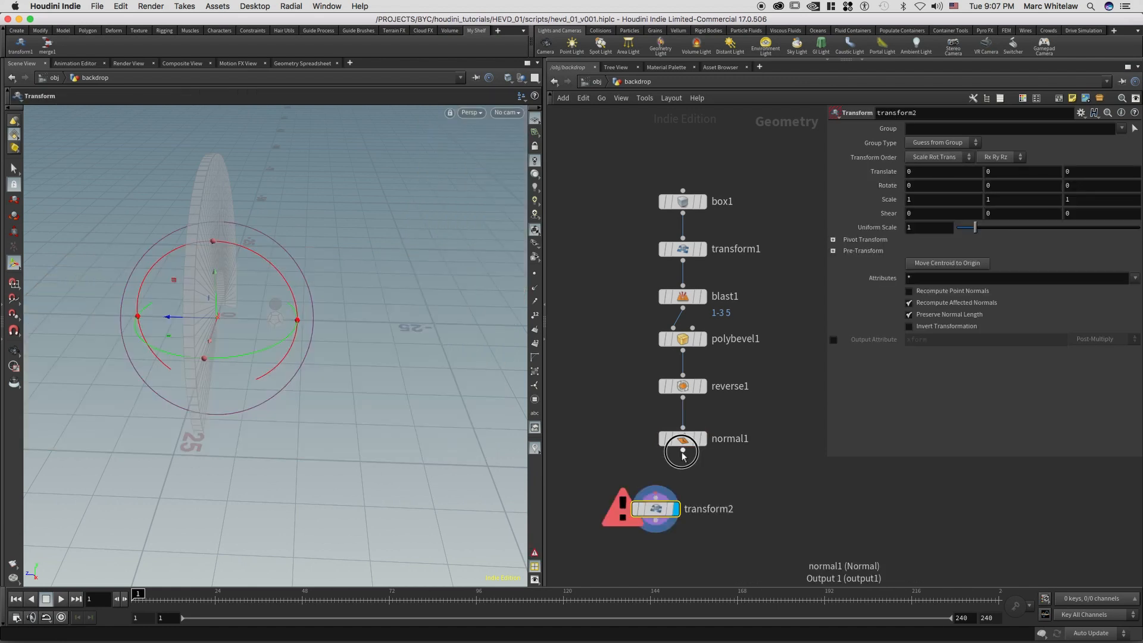
click(656, 498)
drag(655, 511, 677, 512)
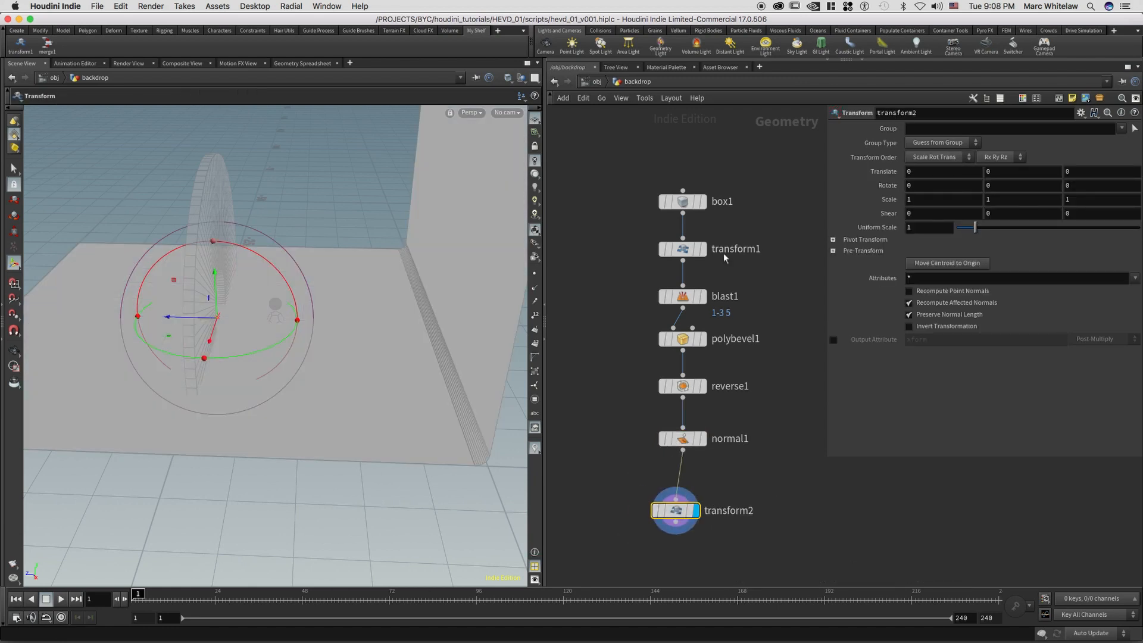
drag(682, 516, 637, 540)
key(Delete)
drag(735, 228, 644, 262)
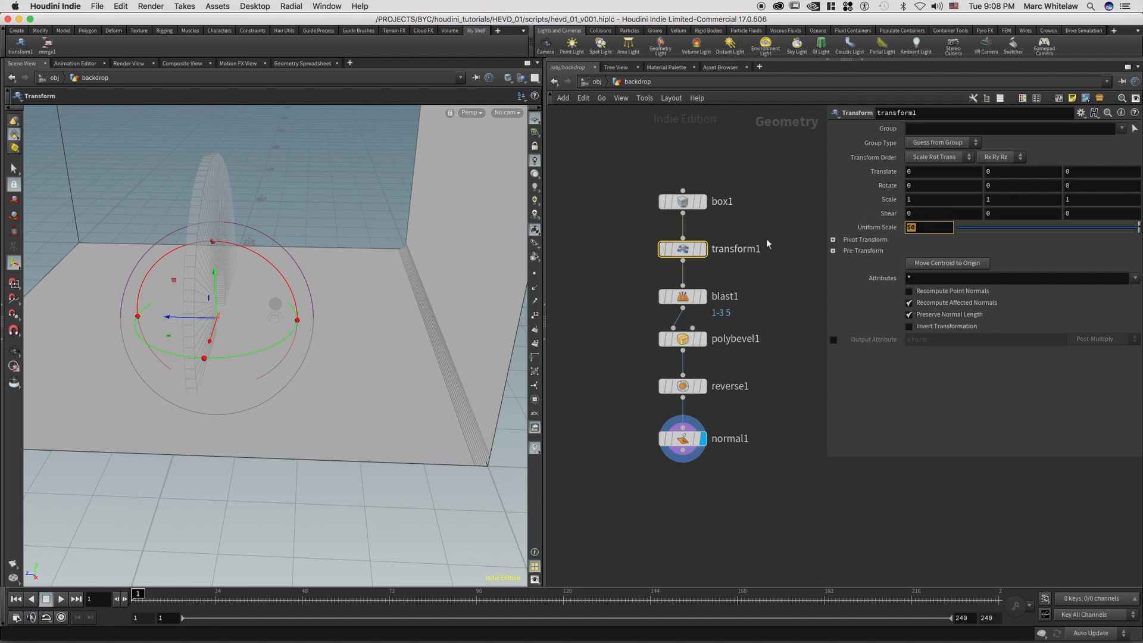
click(685, 244)
drag(684, 242, 685, 241)
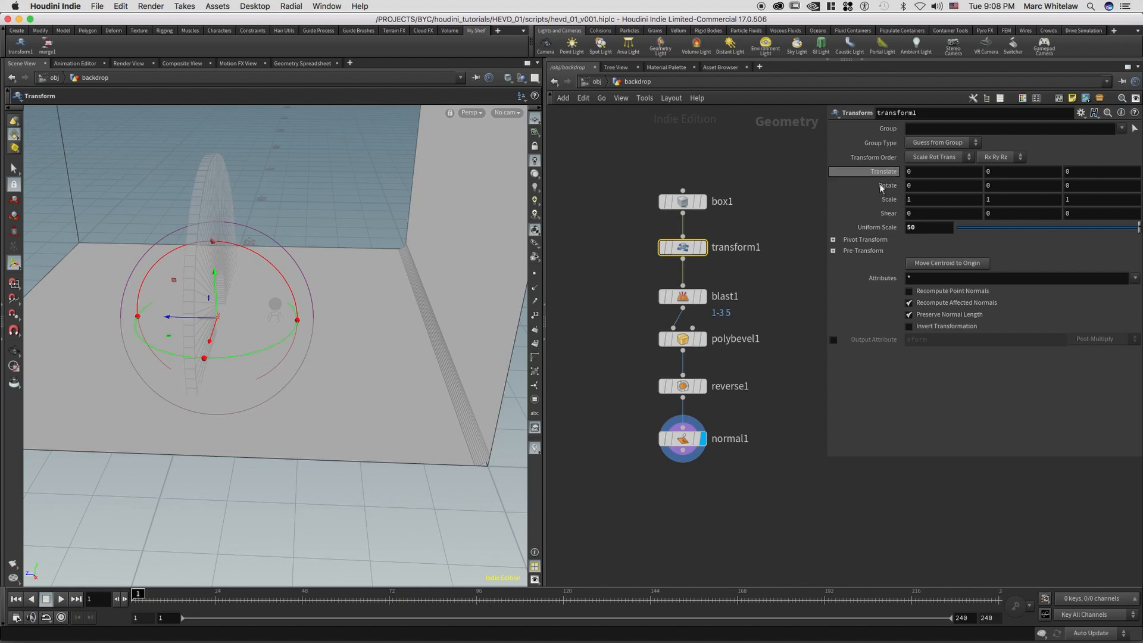
drag(752, 265, 625, 231)
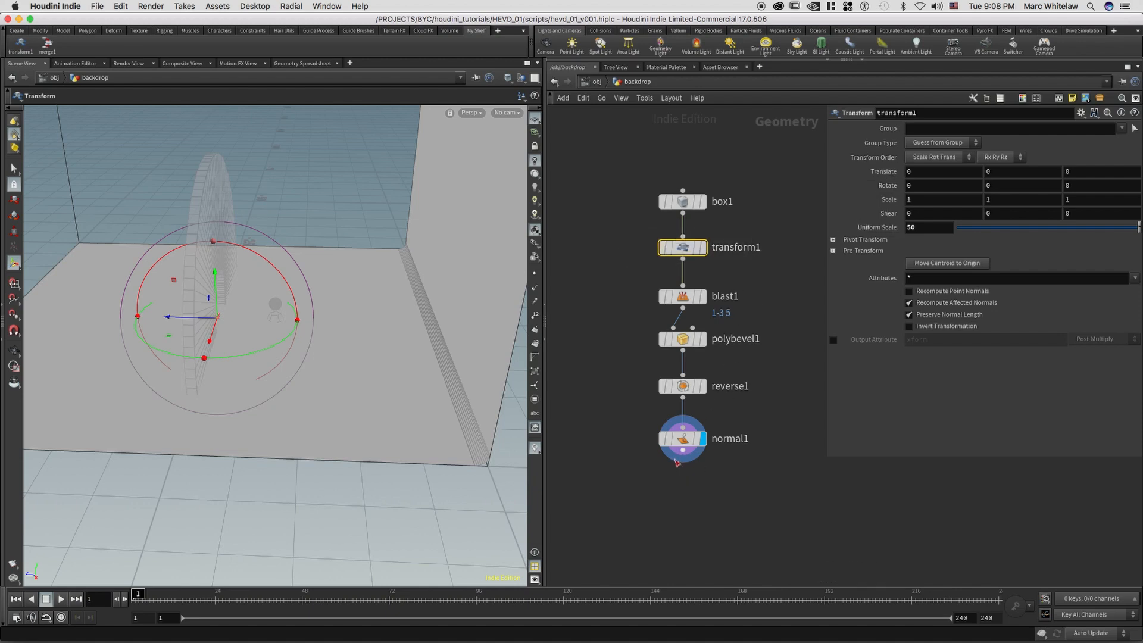
Step: Append a displayed Transform node after normal1 and move the backdrop about 9.29 along Z
key(t)
click(683, 482)
drag(683, 452, 687, 503)
drag(170, 320, 85, 327)
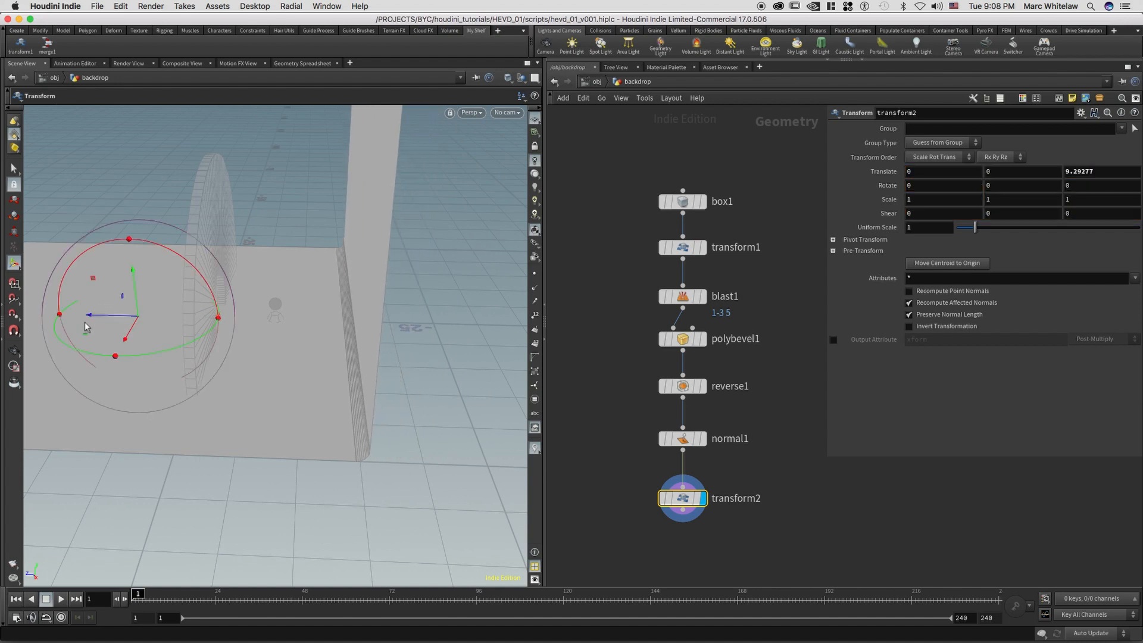
Step: Examine how the sphere and the bevelled backdrop seam sit within the arch opening
key(Escape)
drag(274, 285, 444, 218)
right_drag(443, 218, 324, 284)
middle_drag(324, 283, 298, 308)
right_drag(344, 286, 349, 311)
mouse_move(377, 293)
mouse_down()
mouse_move(365, 300)
mouse_move(387, 276)
mouse_up()
middle_drag(388, 276, 354, 323)
Step: Return to the object level, add a new empty Geometry object below tube1 and go inside it
click(597, 82)
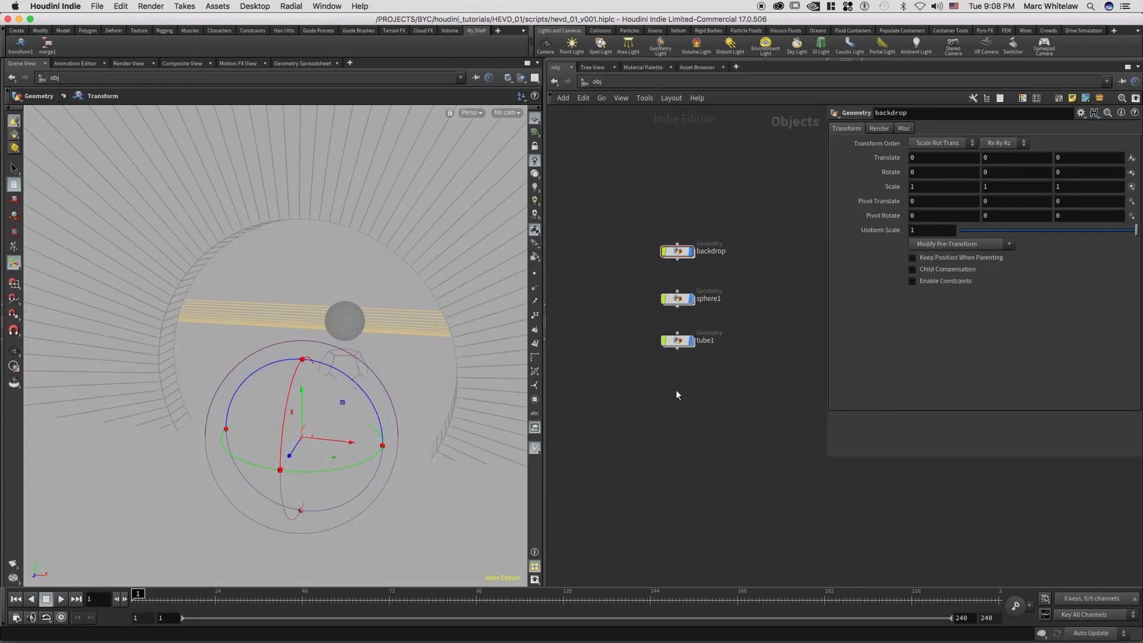
key(Tab)
text(g)
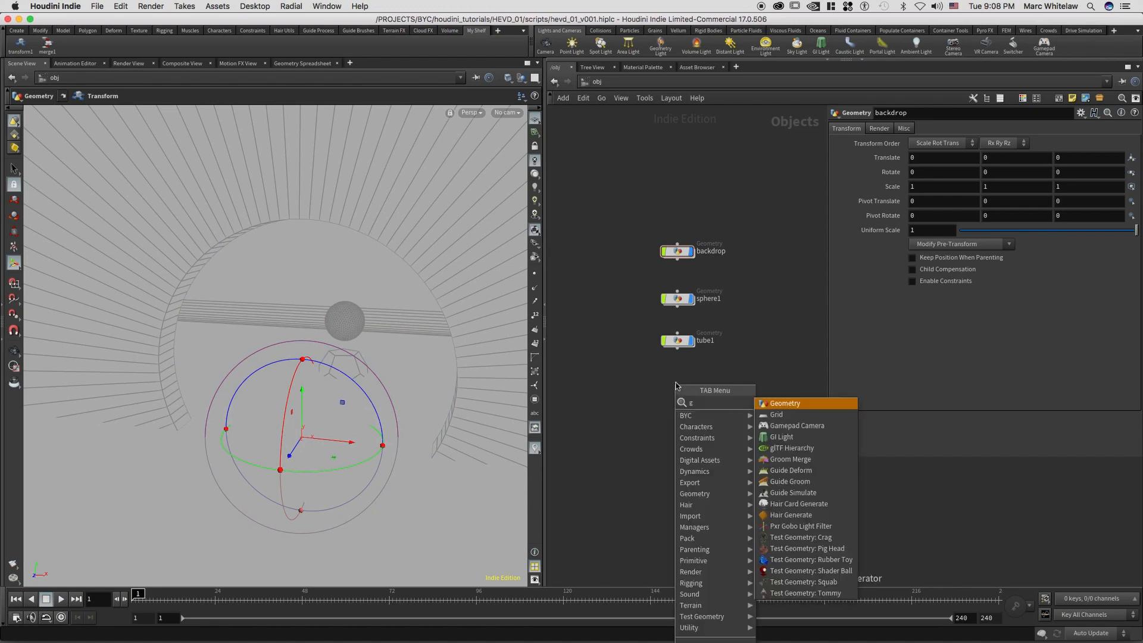
key(Return)
click(680, 389)
key(Return)
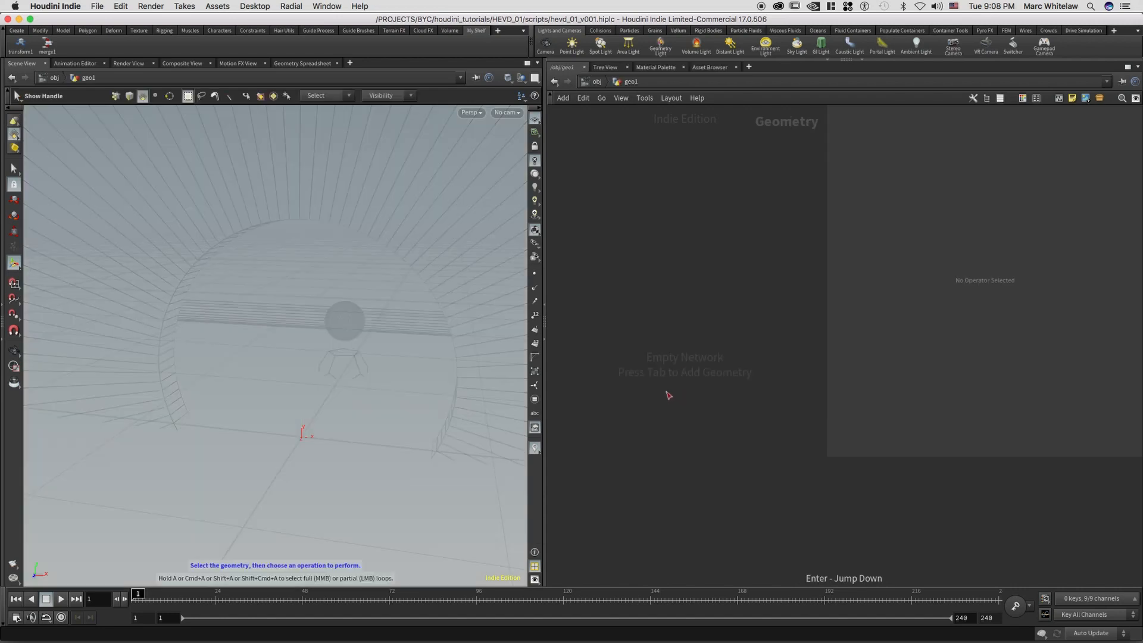
Step: Hide the other objects and switch the viewport to a close front view around the origin
click(522, 82)
click(532, 115)
alt+middle_drag(351, 344, 332, 360)
mouse_move(332, 360)
alt+mouse_down()
mouse_move(342, 350)
mouse_move(335, 360)
alt+mouse_up()
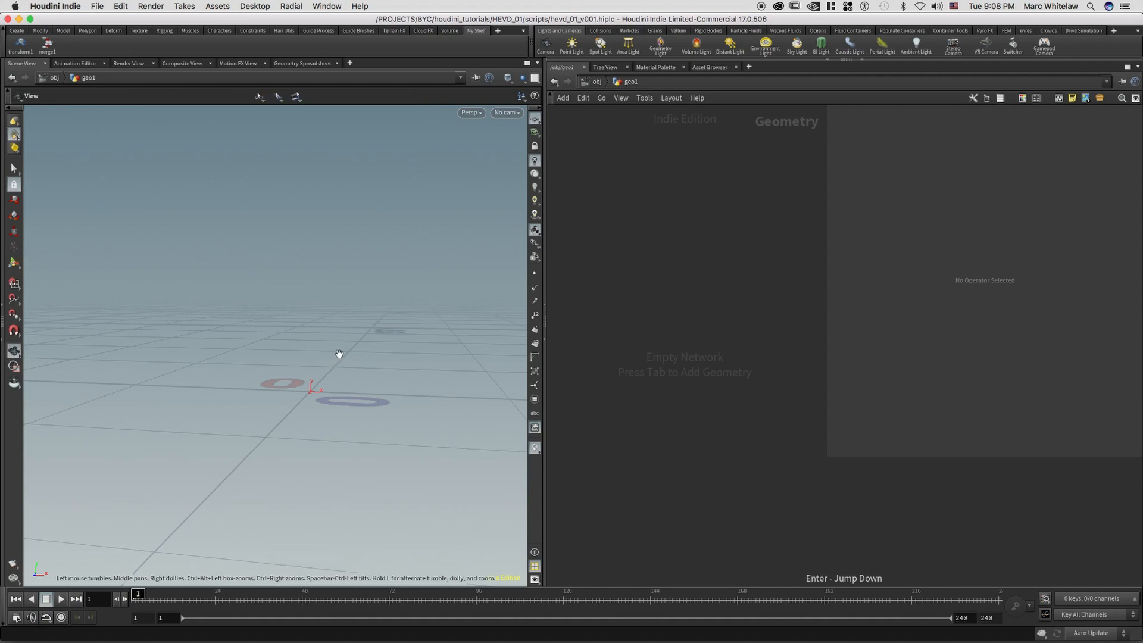
key(space+3)
alt+middle_drag(343, 337, 346, 339)
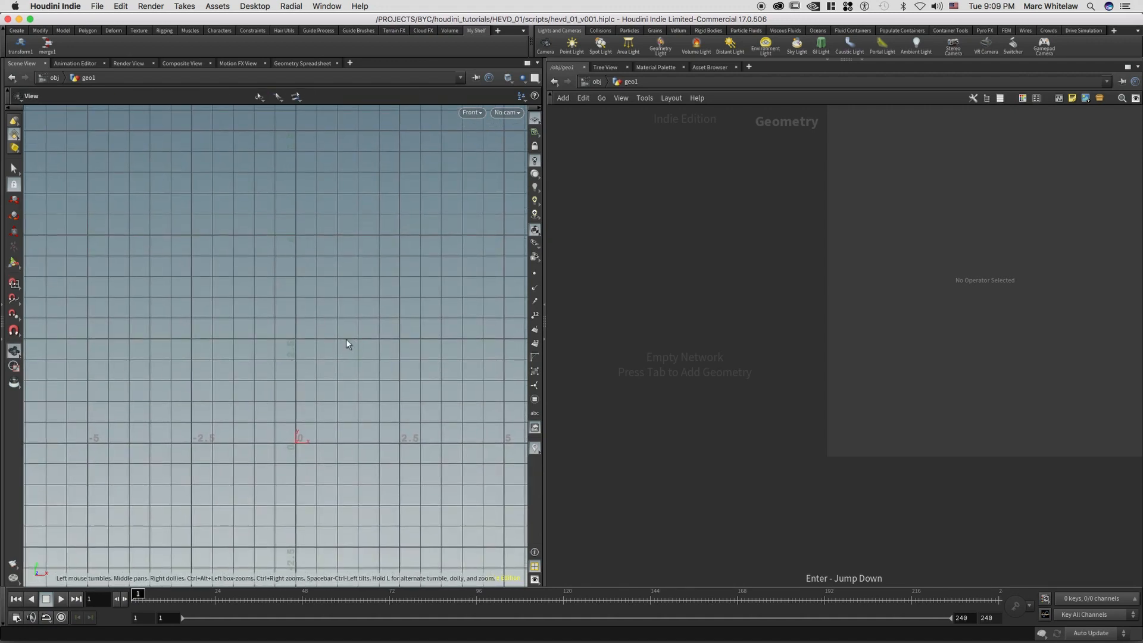
alt+middle_drag(306, 422, 321, 384)
alt+right_drag(364, 357, 519, 270)
alt+middle_drag(360, 317, 388, 329)
mouse_move(387, 337)
right_down()
mouse_move(391, 327)
mouse_move(364, 334)
right_up()
middle_drag(365, 334, 347, 337)
Step: Add a Curve node to the empty geometry network
click(656, 275)
key(Tab)
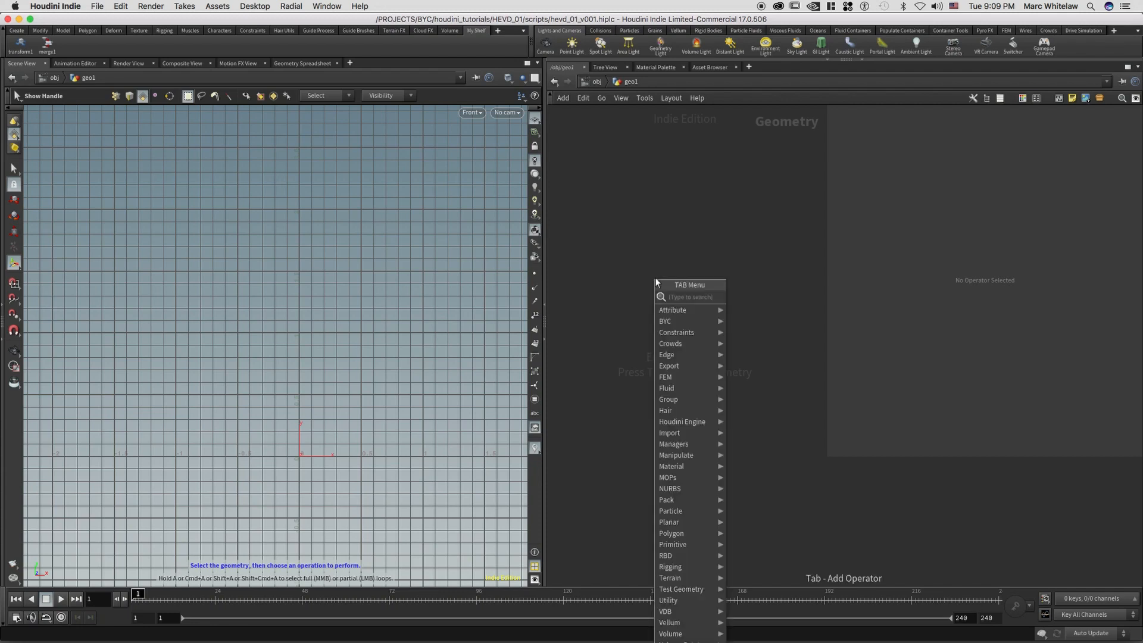
text(curve)
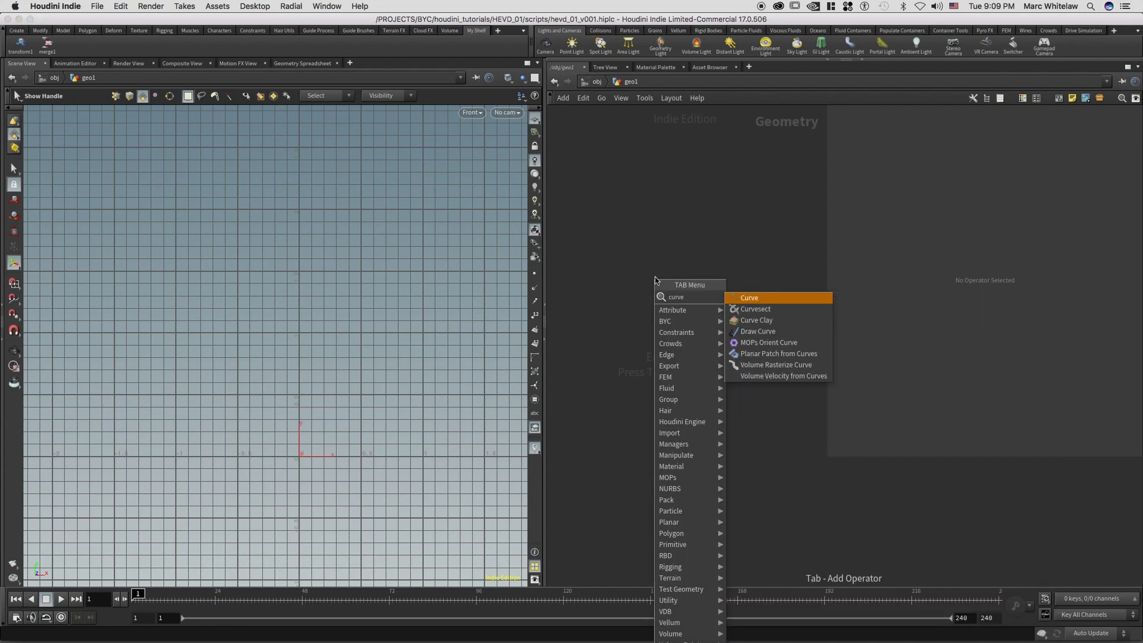
key(Return)
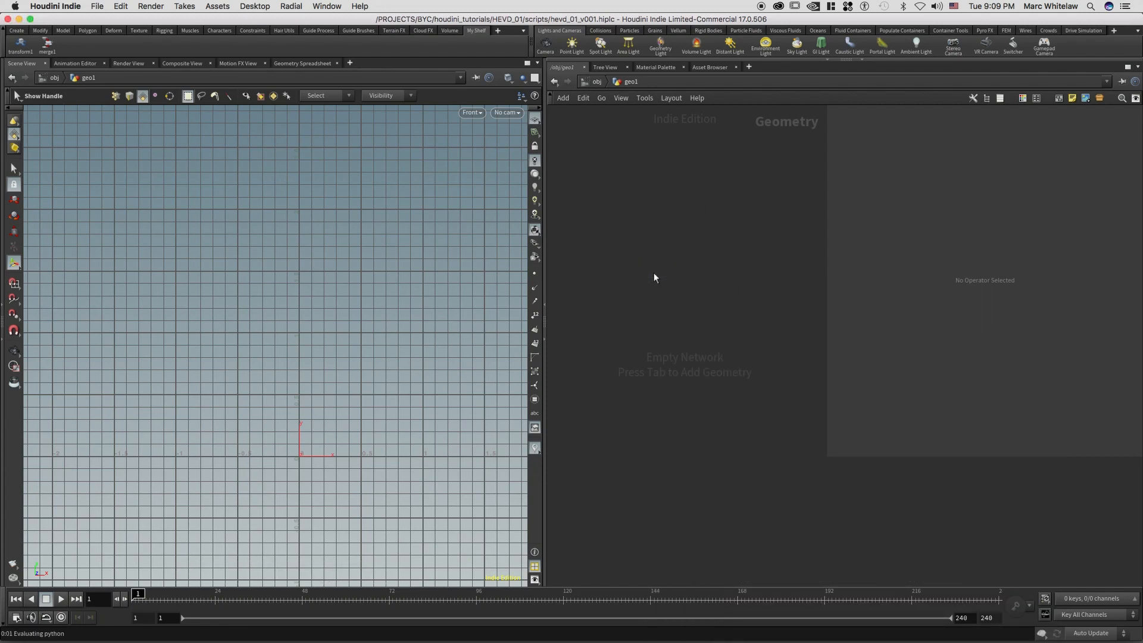
click(654, 273)
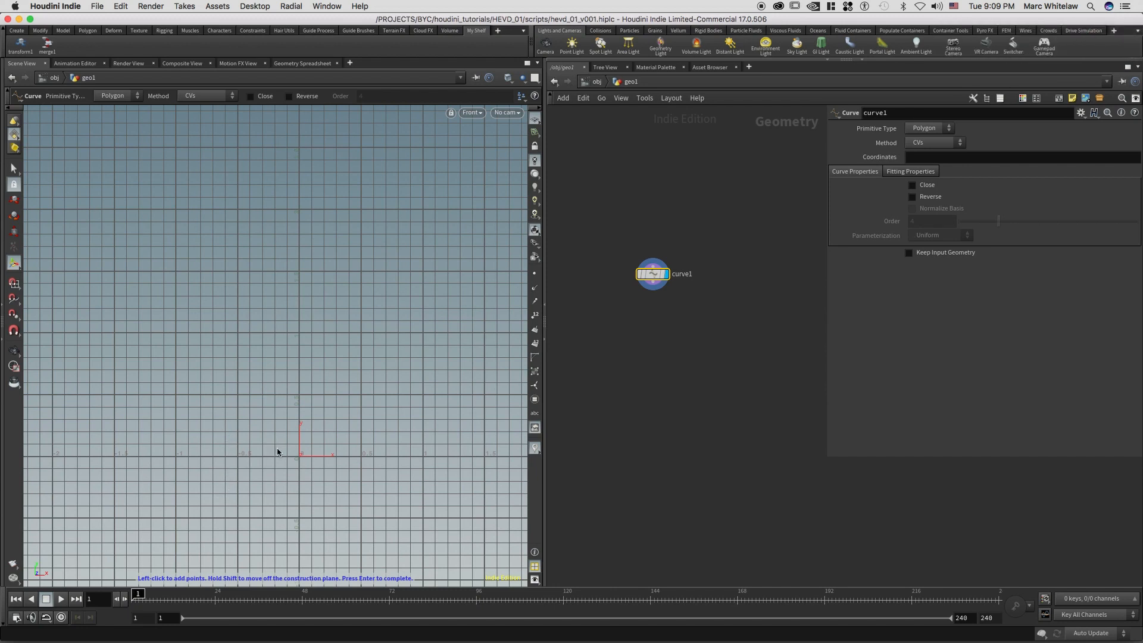
Step: Turn on grid snapping and reactivate curve drawing near the origin in the front view
click(250, 407)
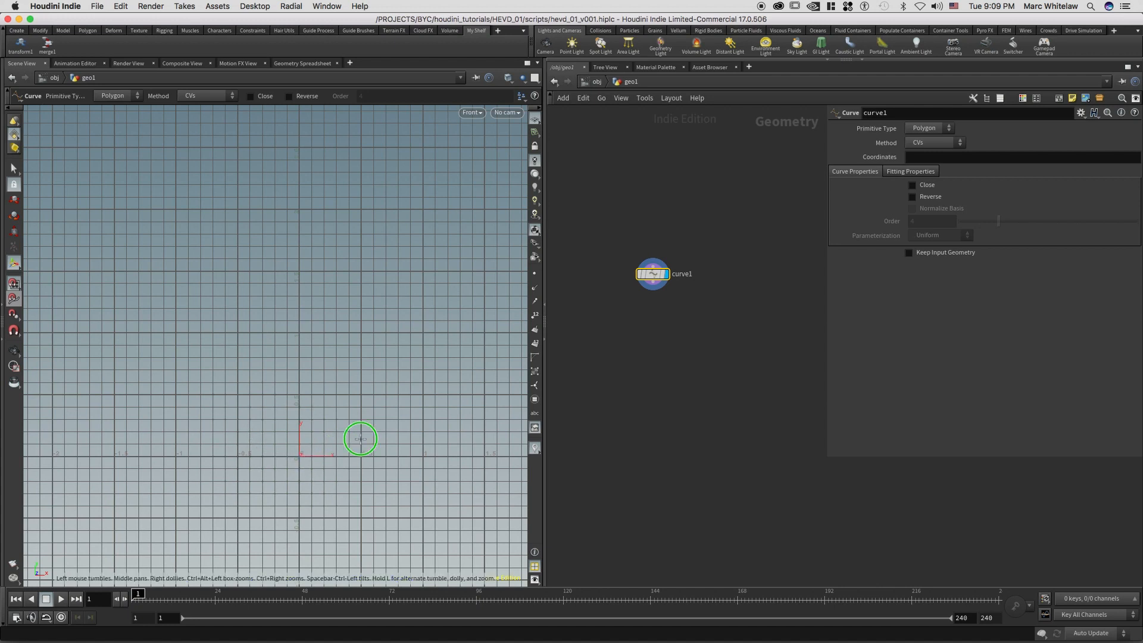
scroll(368, 425, up, 2)
key(Escape)
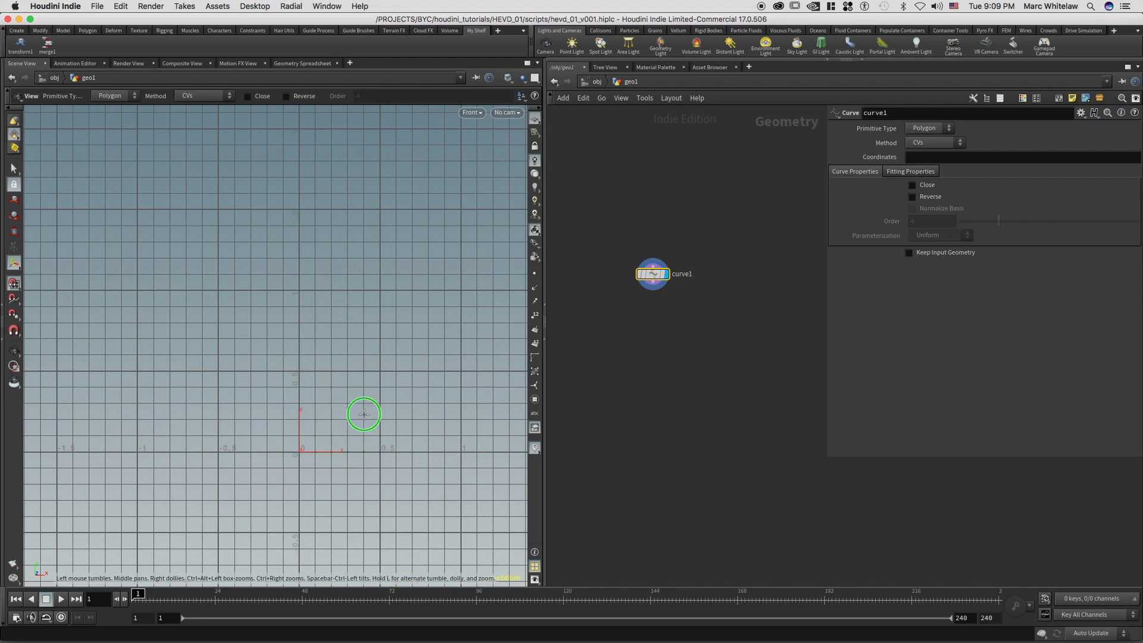
scroll(360, 417, up, 2)
key(Return)
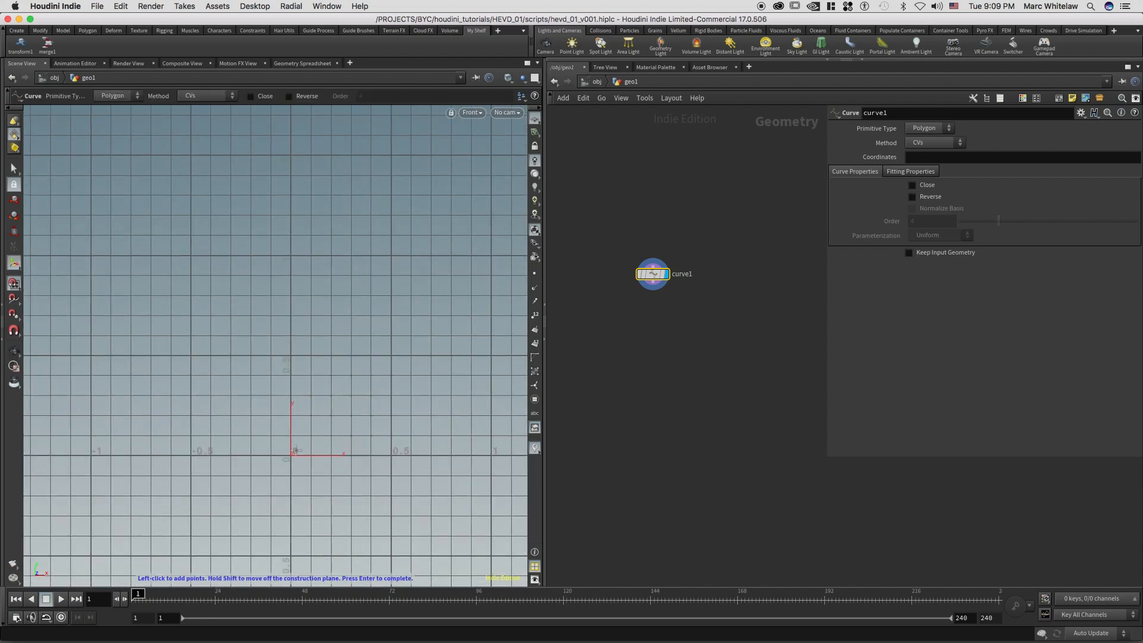
Step: Draw a grid-snapped vase half-profile from the origin, reaching out to about -0.4 in X and up to about 1 unit high
click(289, 456)
click(211, 370)
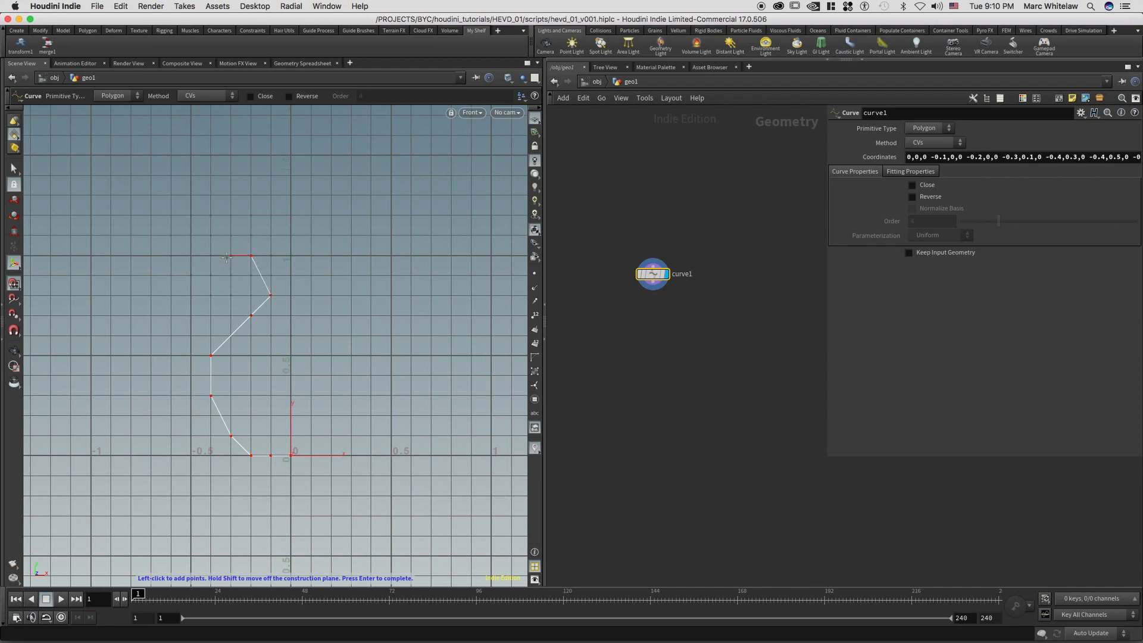
key(Return)
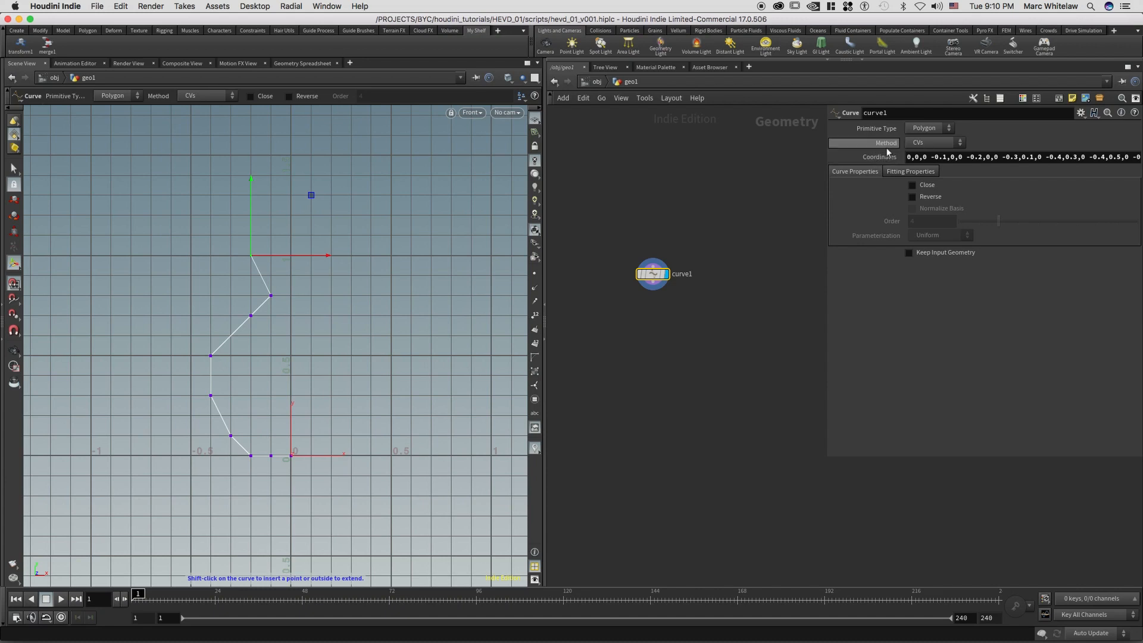
Step: Change the curve's primitive type to NURBS and lower the lower belly point at X -0.4 to Y 0.2
click(927, 133)
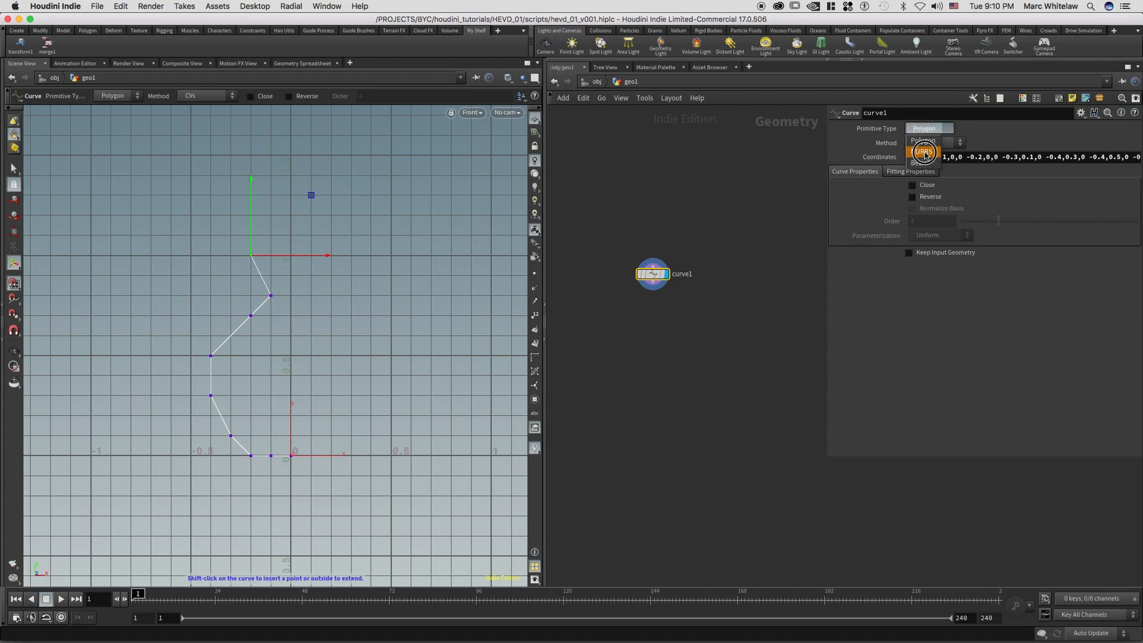
click(923, 154)
drag(212, 396, 211, 416)
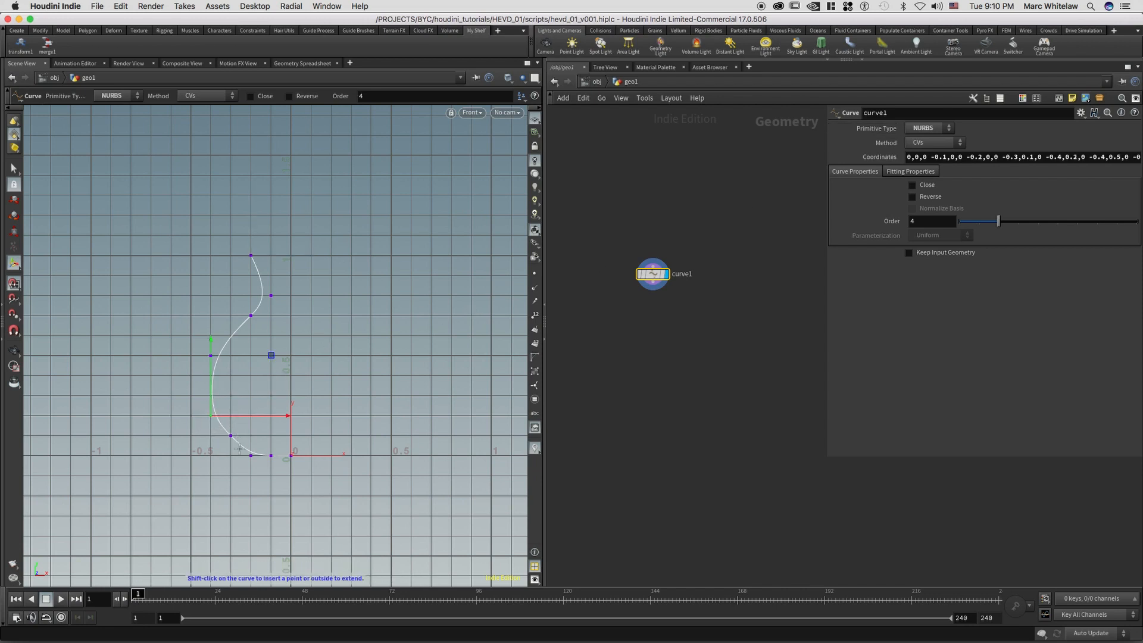
Step: Insert extra curve points around the bend at the vase's base and position them to flatten the bottom and tighten the corner
alt+right_drag(305, 431, 268, 439)
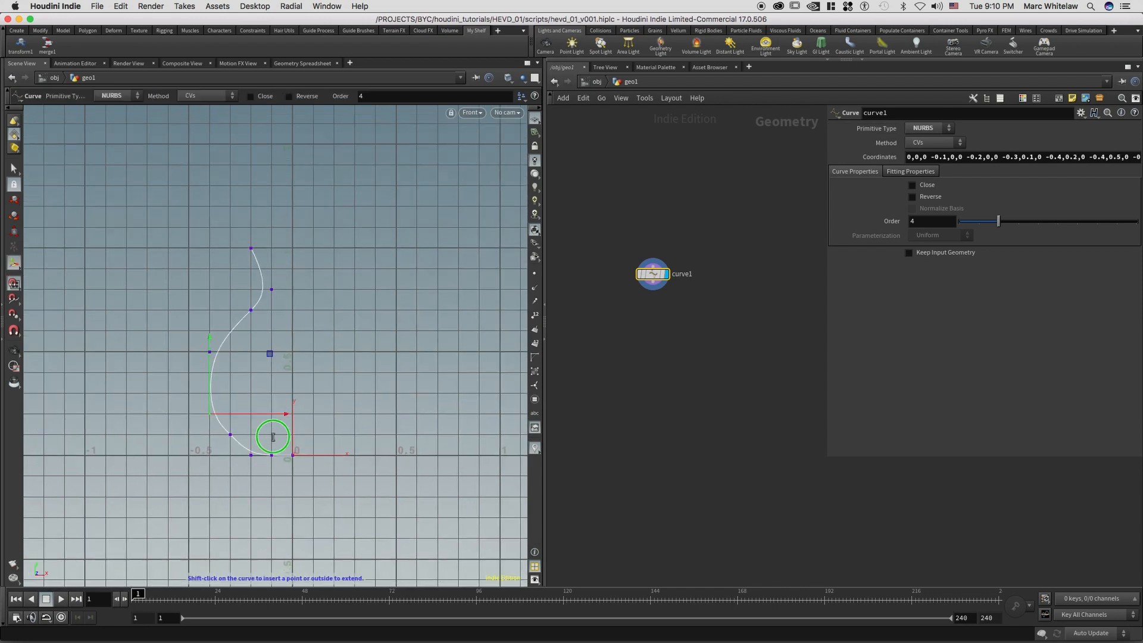
alt+right_drag(369, 388, 295, 423)
alt+middle_drag(331, 386, 394, 318)
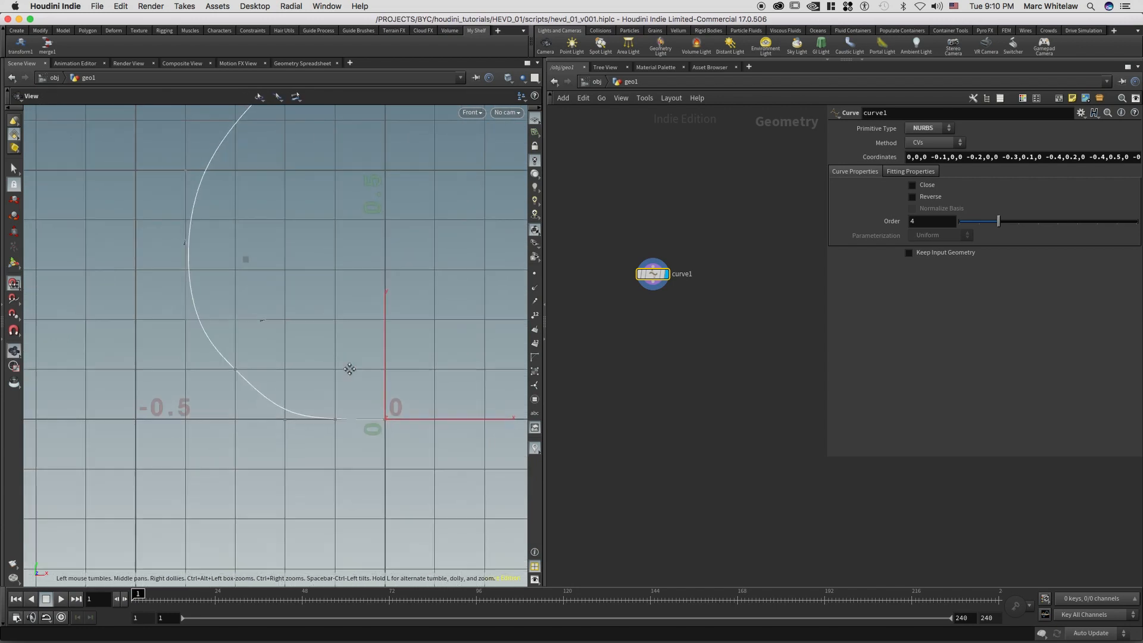
key(Return)
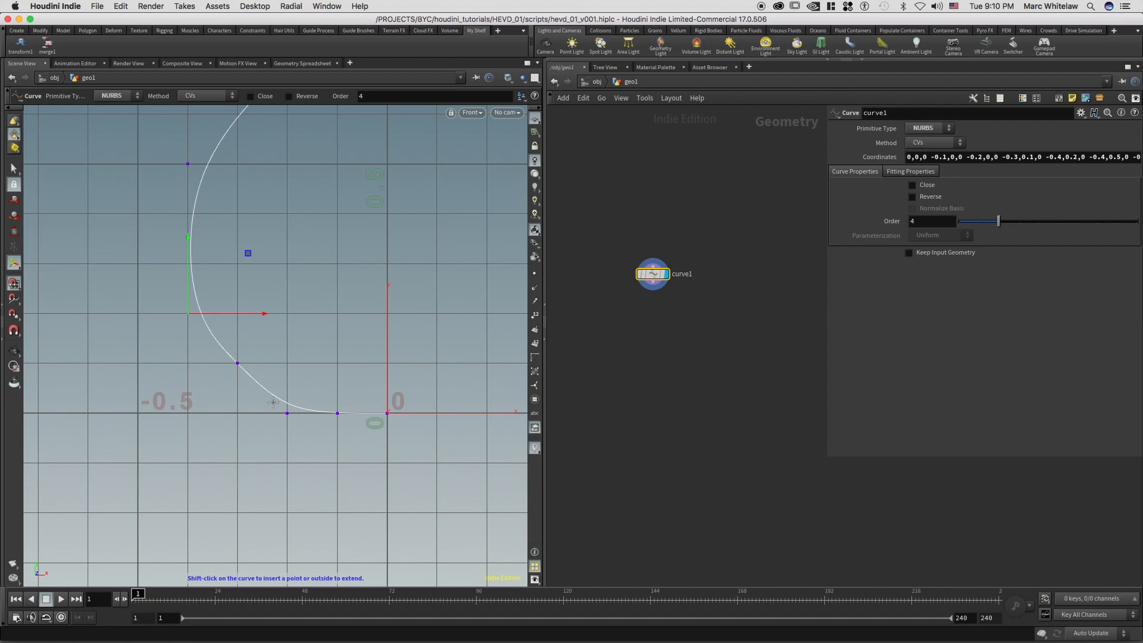
shift+click(276, 398)
drag(269, 403, 269, 409)
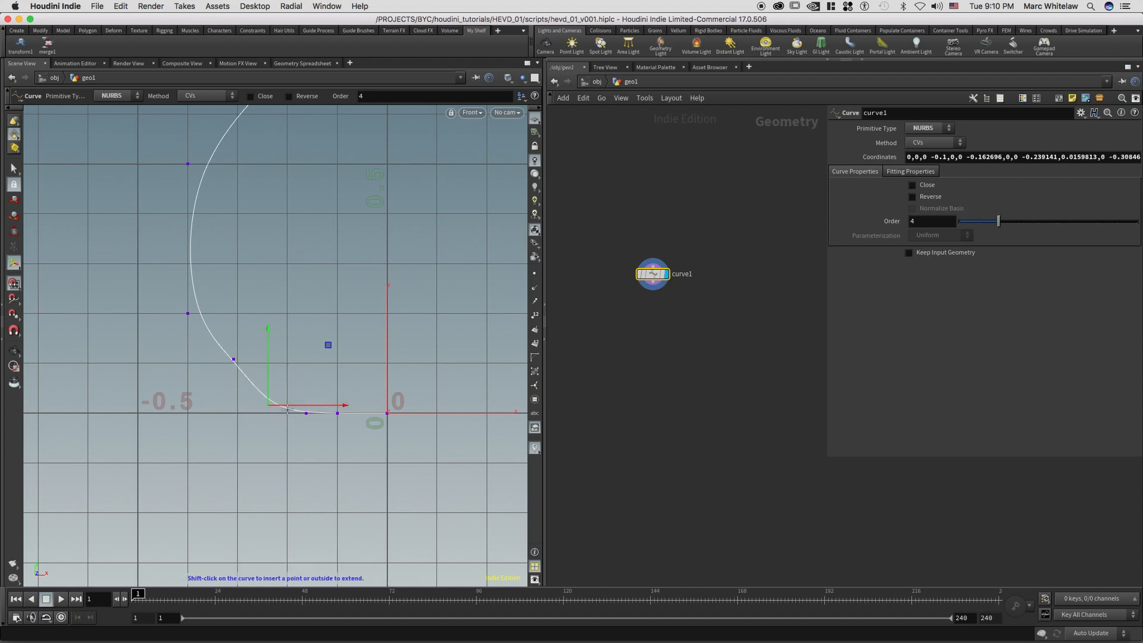
shift+click(287, 411)
drag(287, 411, 287, 412)
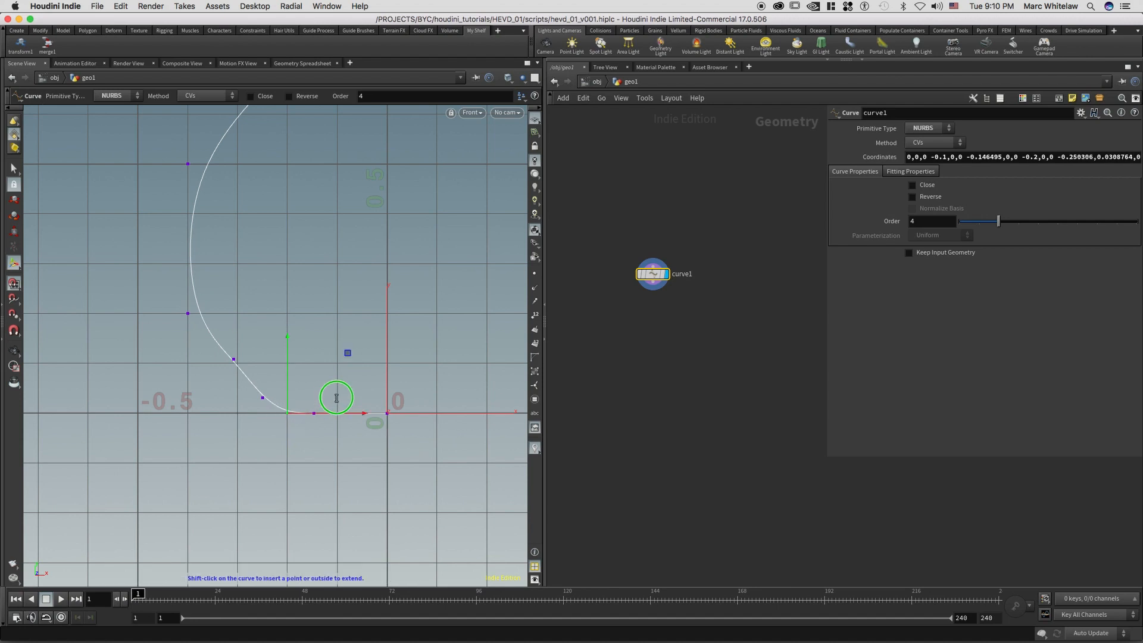
Step: Smooth the vase's belly by raising the lower side point to Y 0.3 and moving the upper side point in towards the axis
alt+right_drag(322, 403, 419, 410)
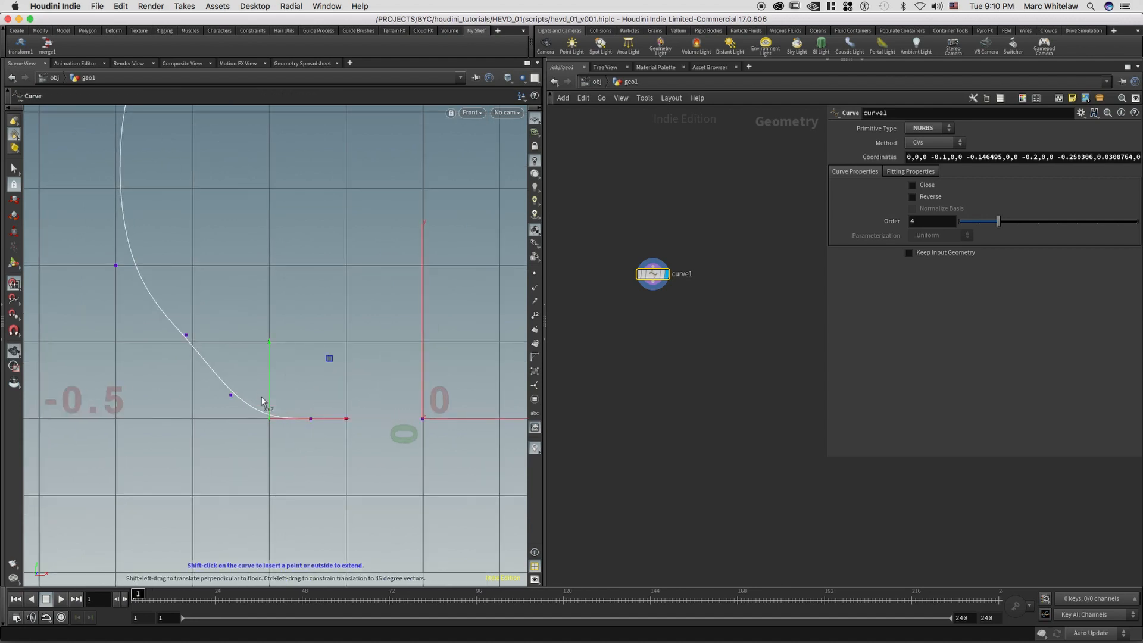
alt+right_drag(233, 320, 228, 296)
alt+middle_drag(228, 296, 233, 326)
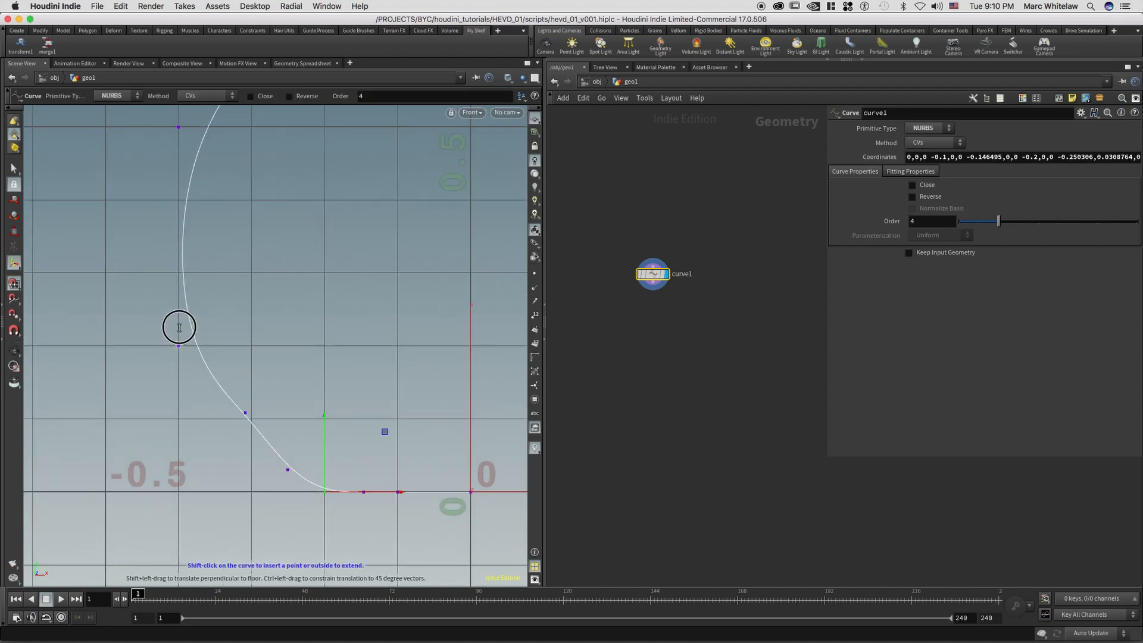
shift+click(179, 274)
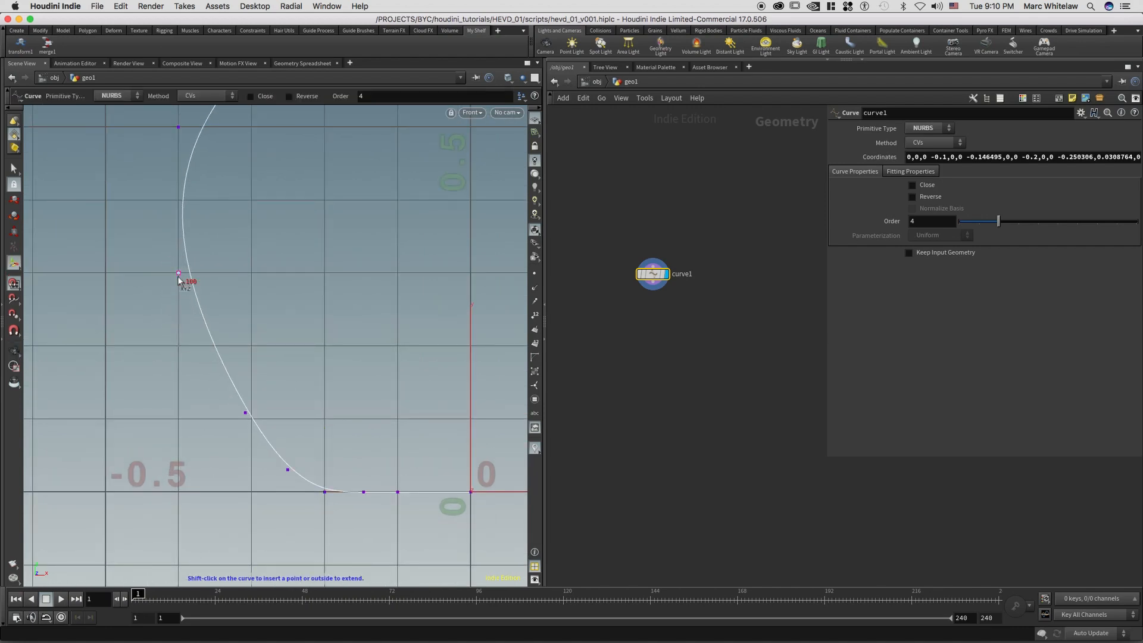
alt+right_drag(235, 271, 238, 404)
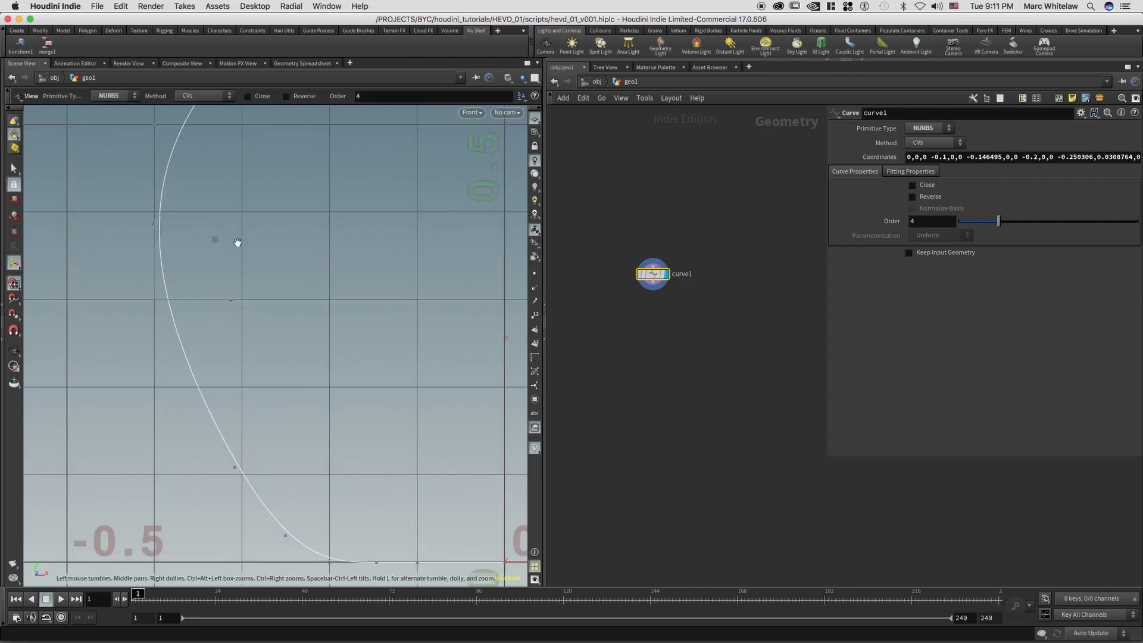
middle_drag(229, 276, 222, 405)
alt+middle_drag(228, 319, 201, 420)
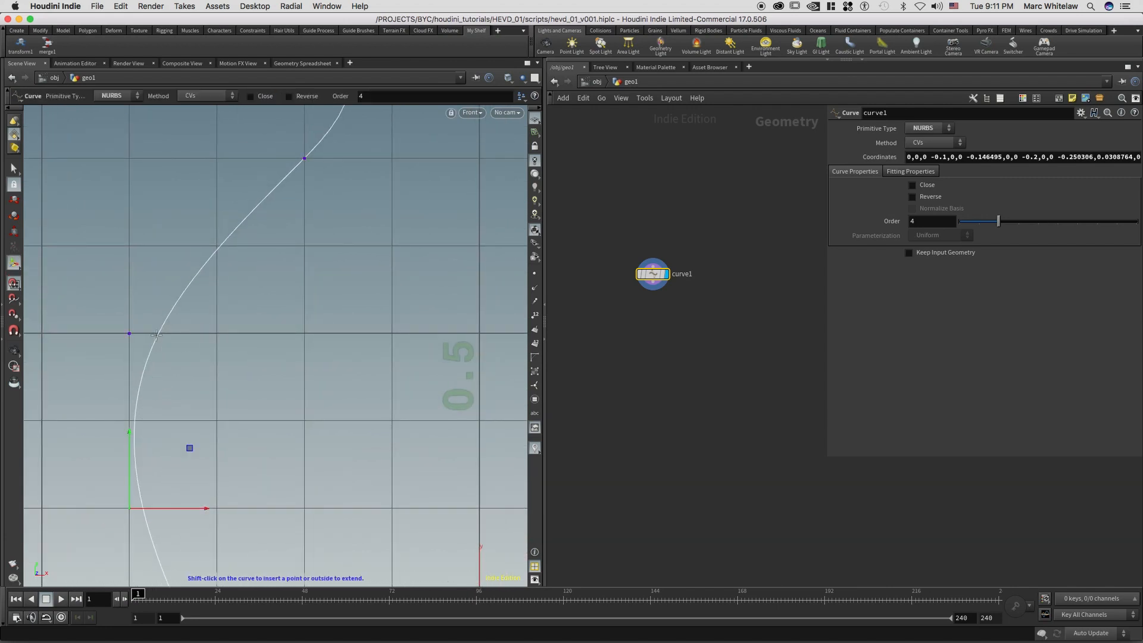
drag(143, 322, 199, 313)
alt+right_drag(264, 307, 104, 380)
alt+right_drag(245, 342, 164, 377)
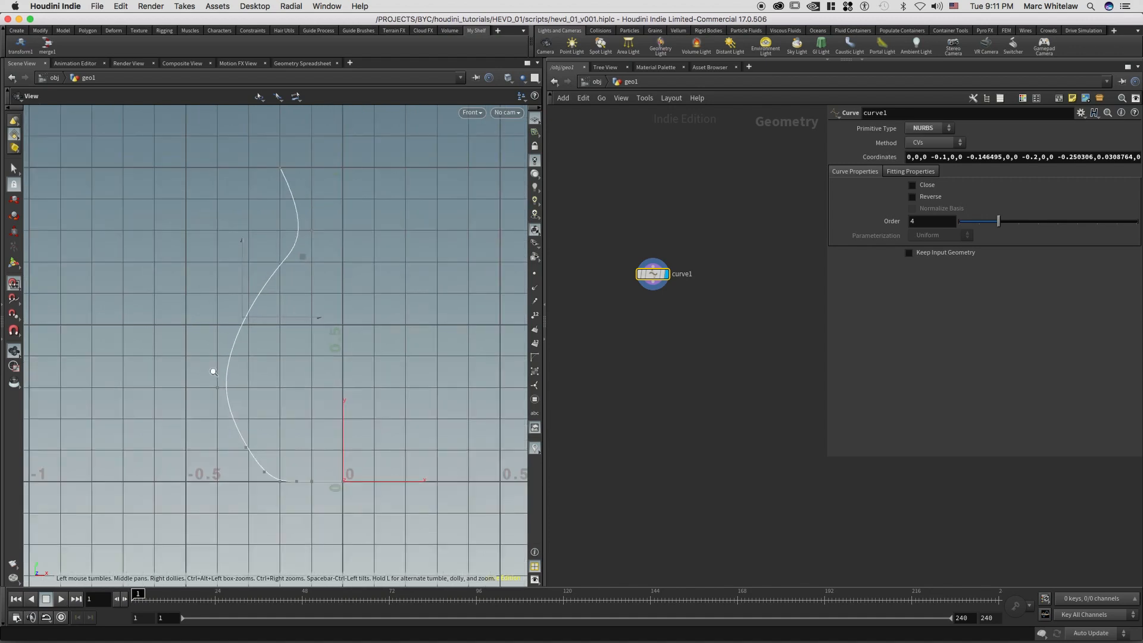
drag(219, 388, 225, 392)
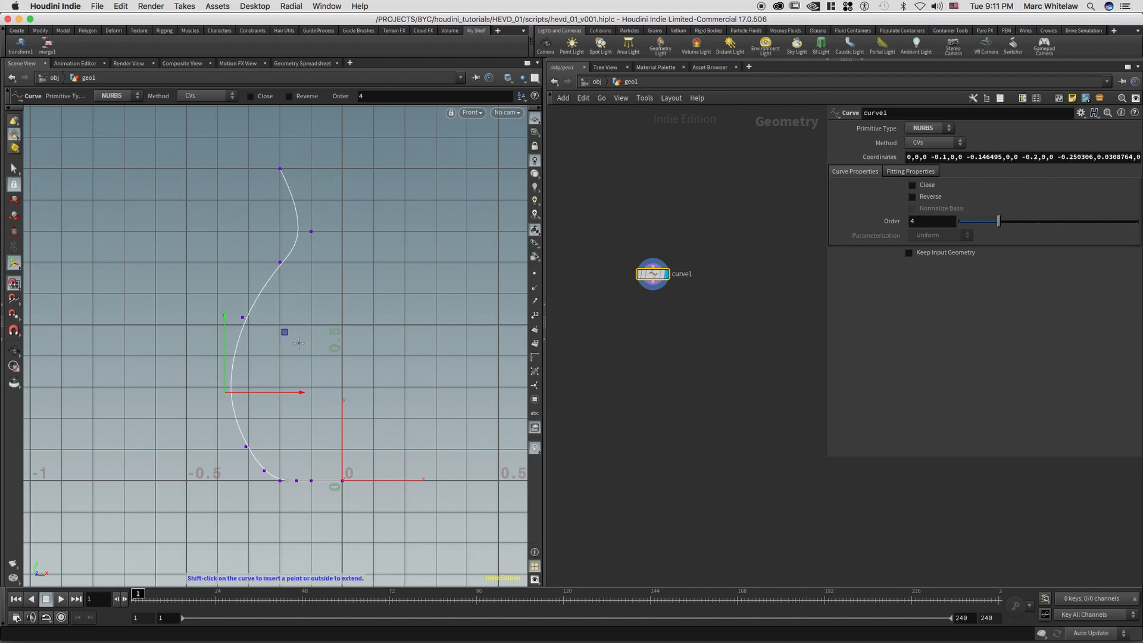
Step: Switch to the perspective view framed on the finished profile curve and save the scene
key(Escape)
key(space+1)
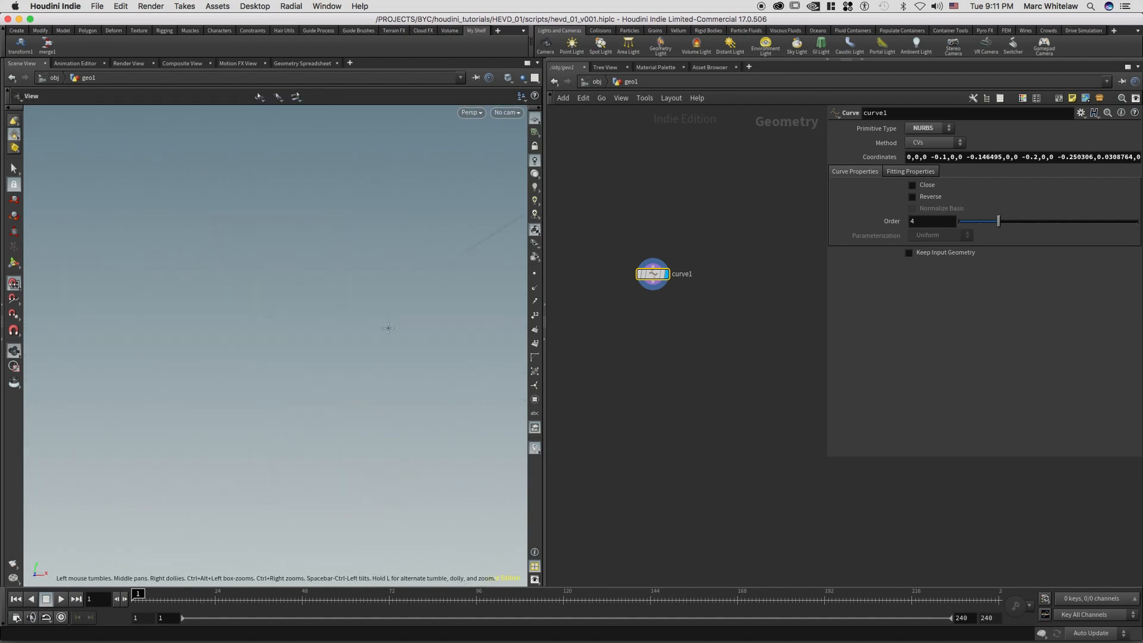
key(space+g)
middle_drag(284, 345, 247, 323)
key(Return)
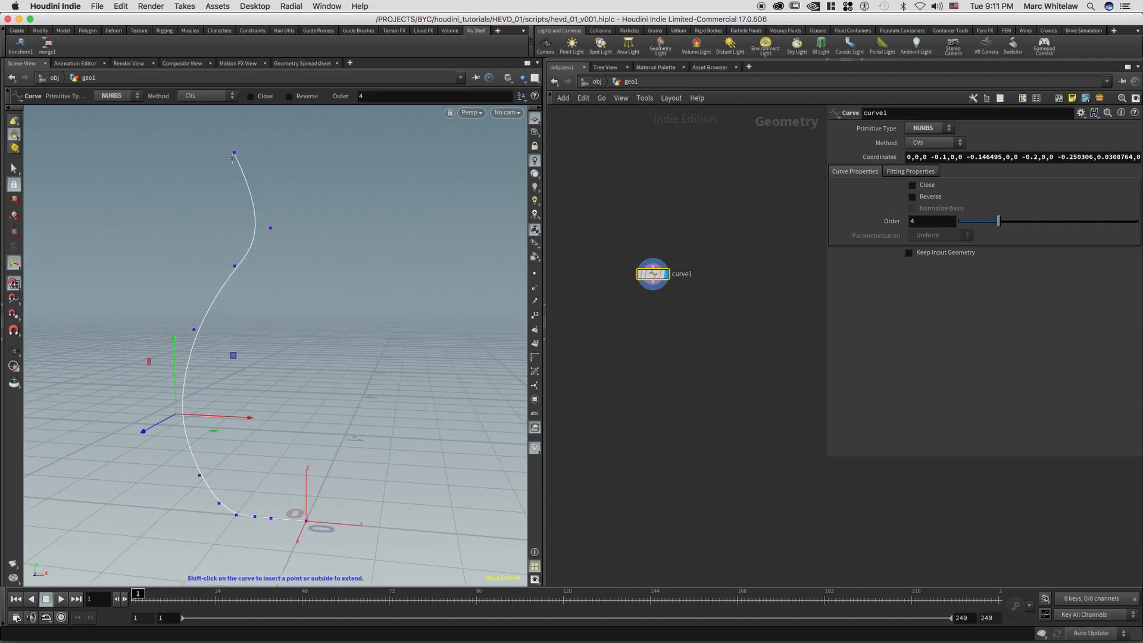
key(ctrl+s)
Step: Add a Revolve node fed by curve1 and display the revolved vase in the viewport
click(651, 314)
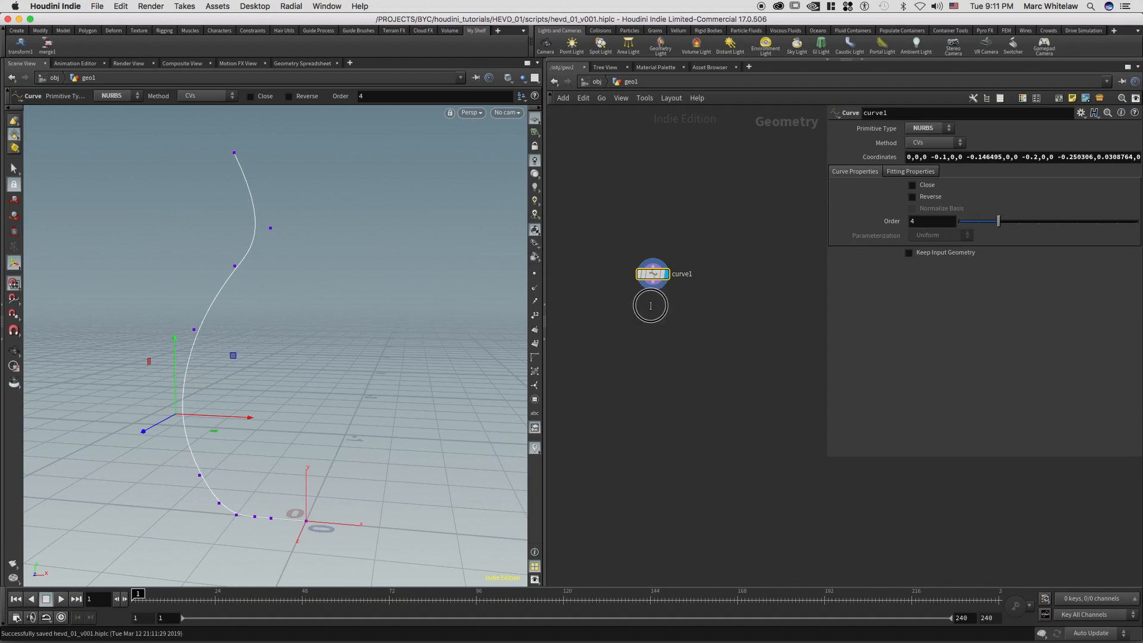
key(Tab)
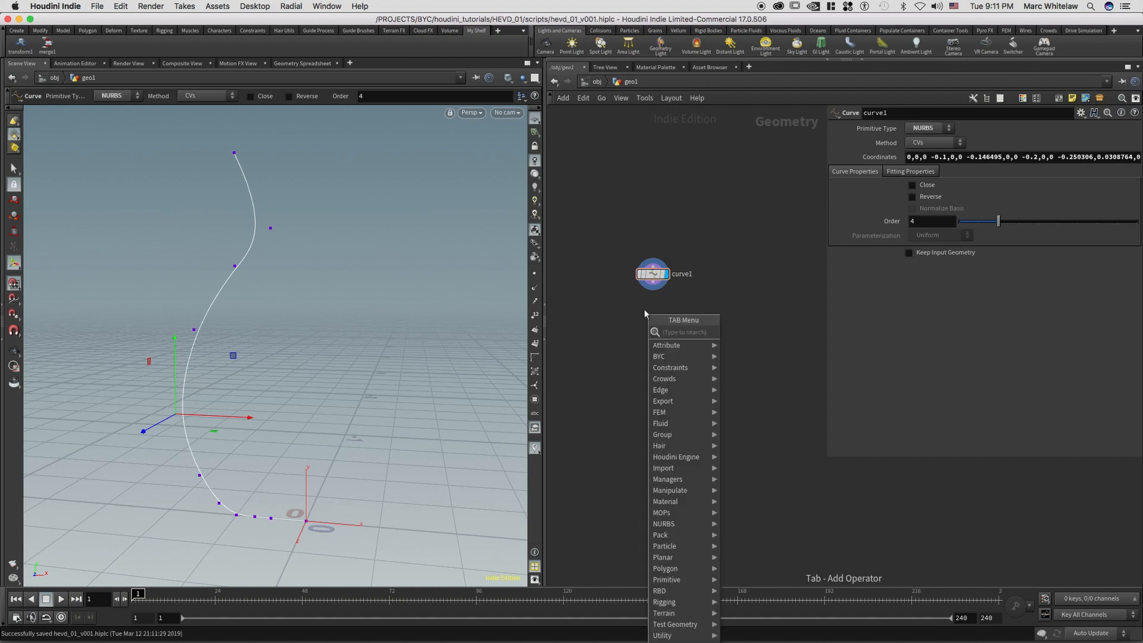
text(re)
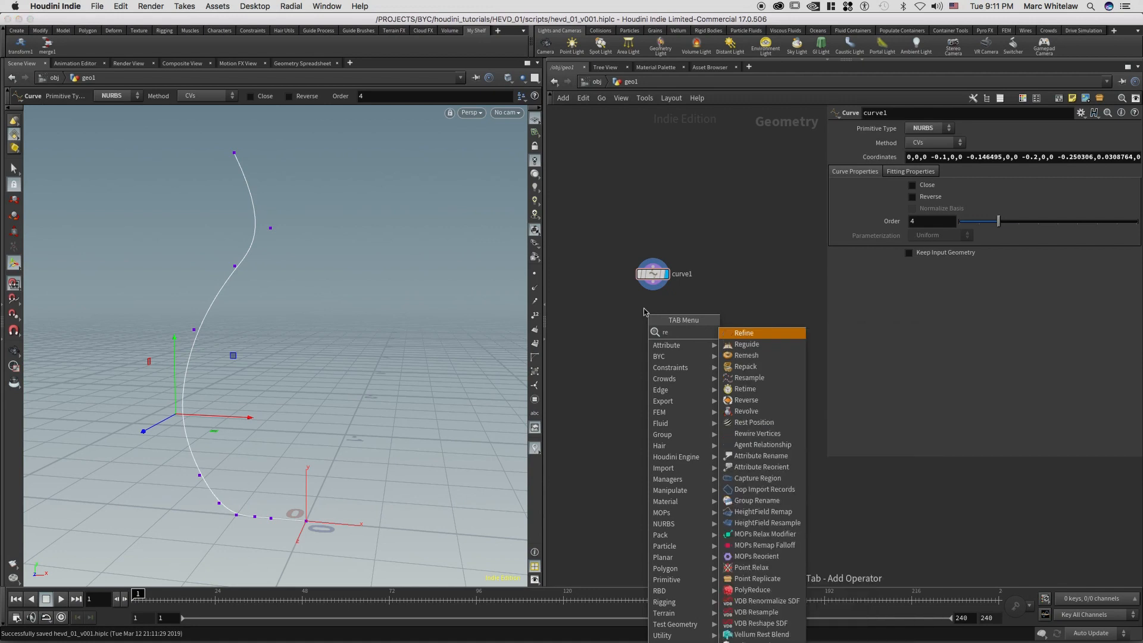
text(v)
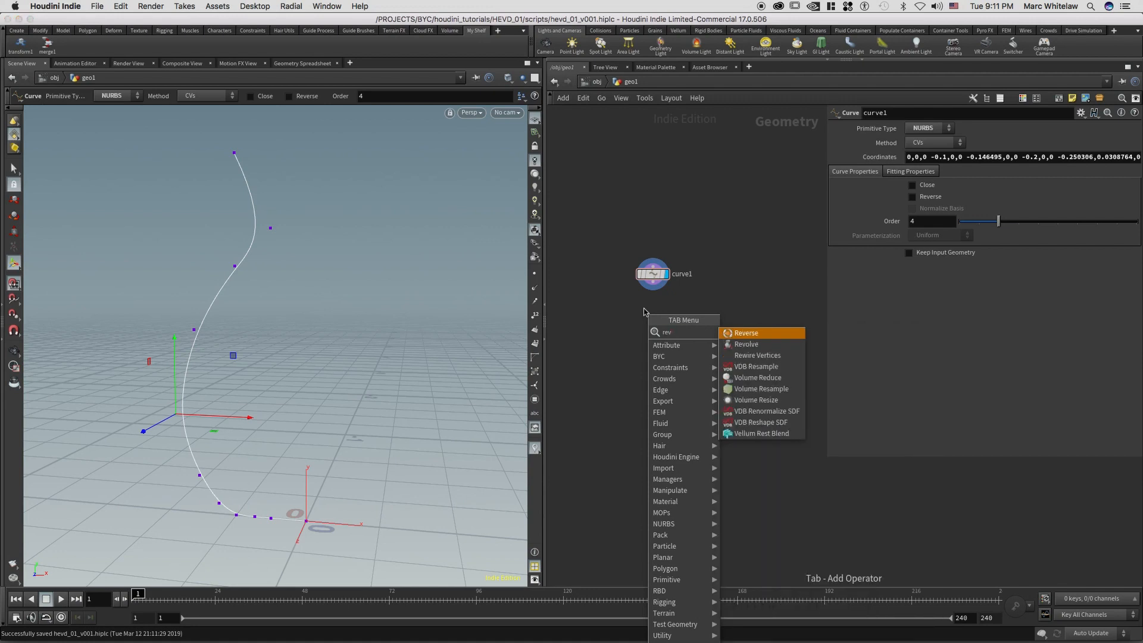
text(ol)
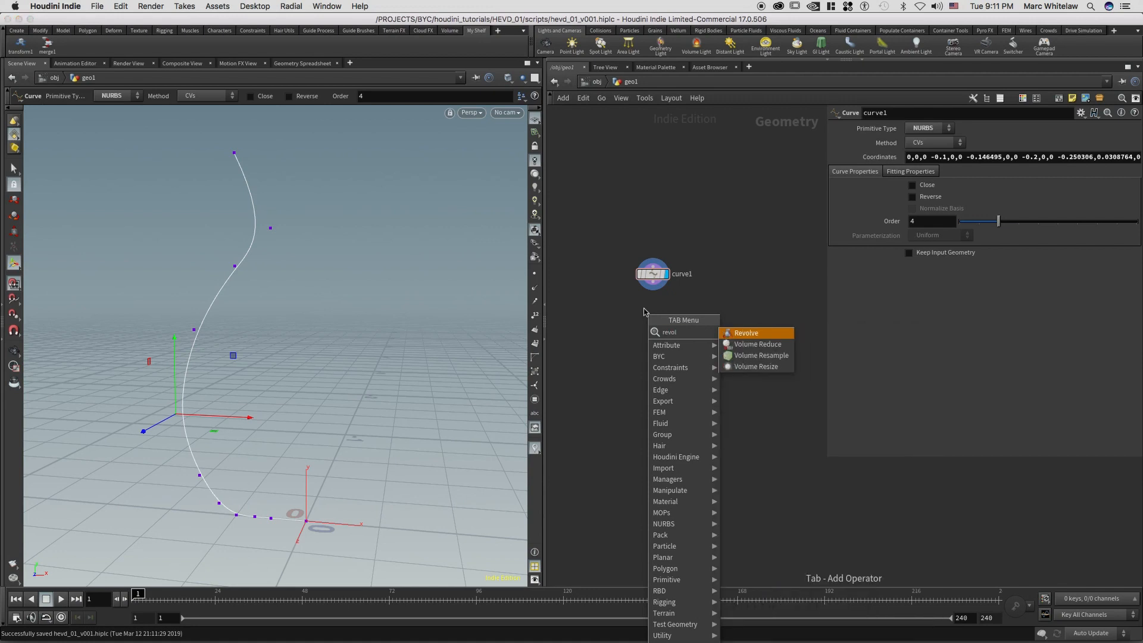
key(Return)
click(646, 311)
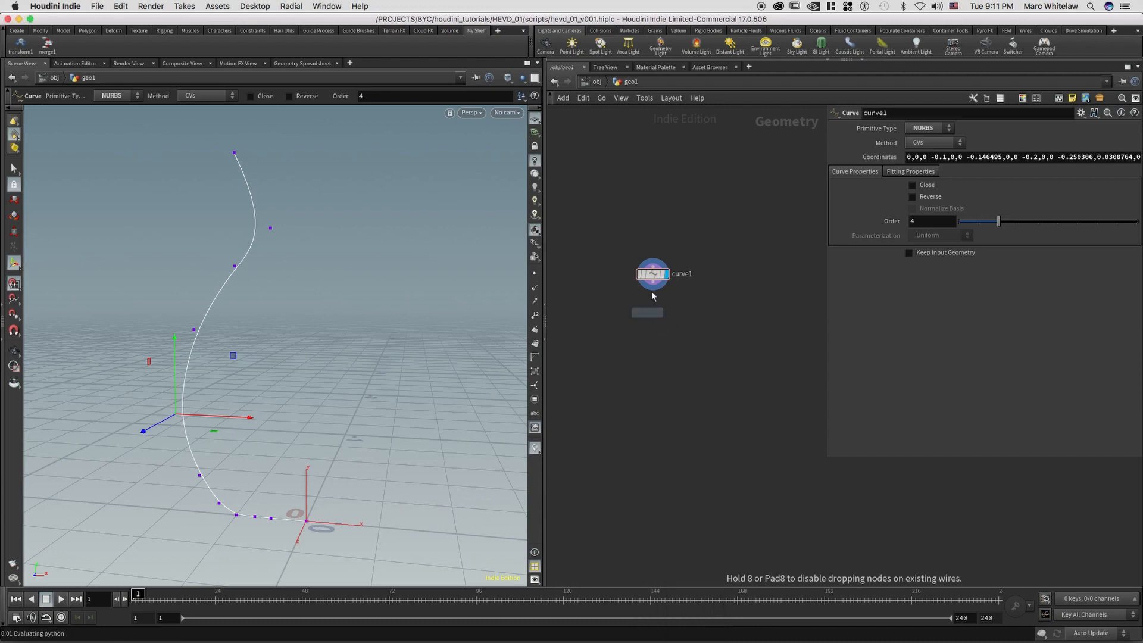
drag(654, 286, 647, 306)
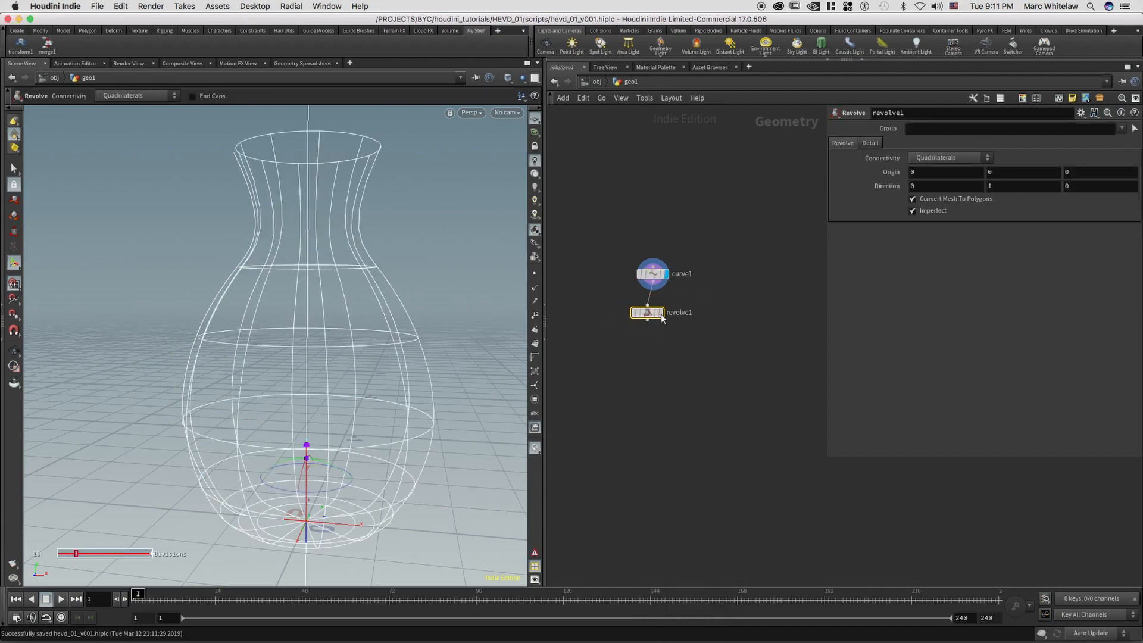
alt+right_drag(344, 328, 312, 344)
alt+drag(347, 351, 353, 430)
alt+middle_drag(344, 372, 316, 424)
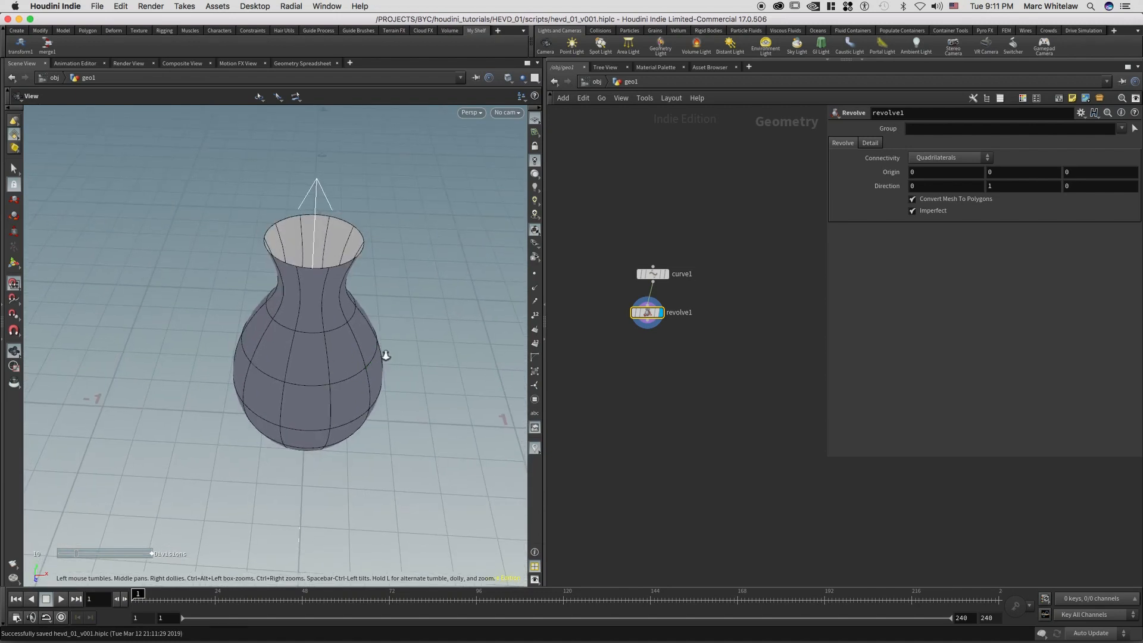
alt+drag(385, 355, 397, 303)
Step: Try inserting a Resample node between curve1 and revolve1, and remove it again
drag(648, 314, 649, 367)
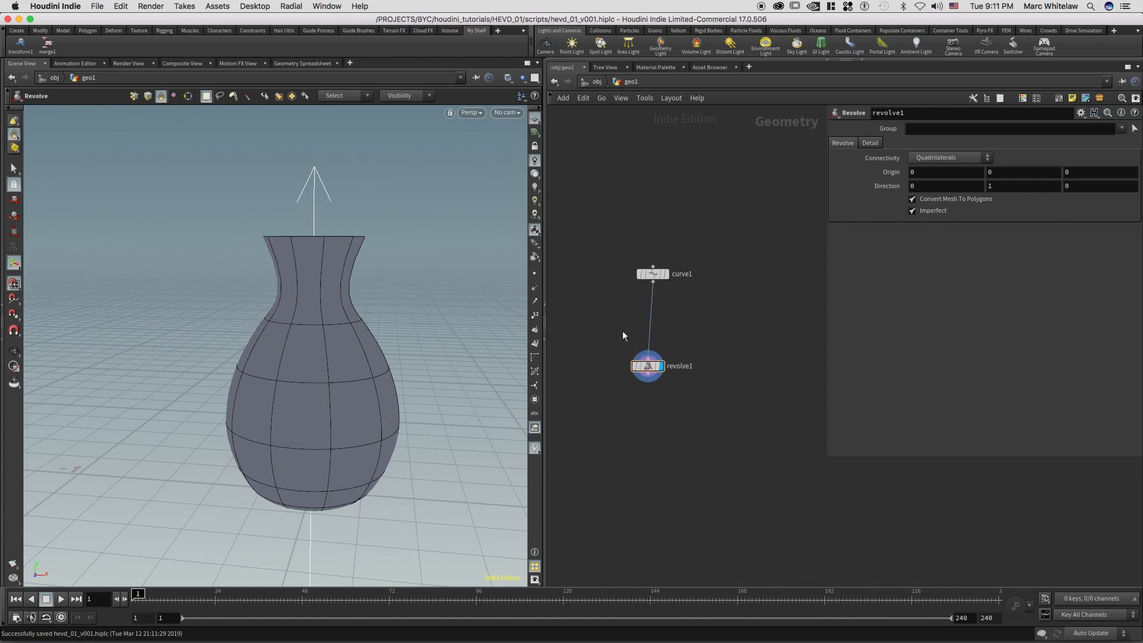
key(Tab)
text(re)
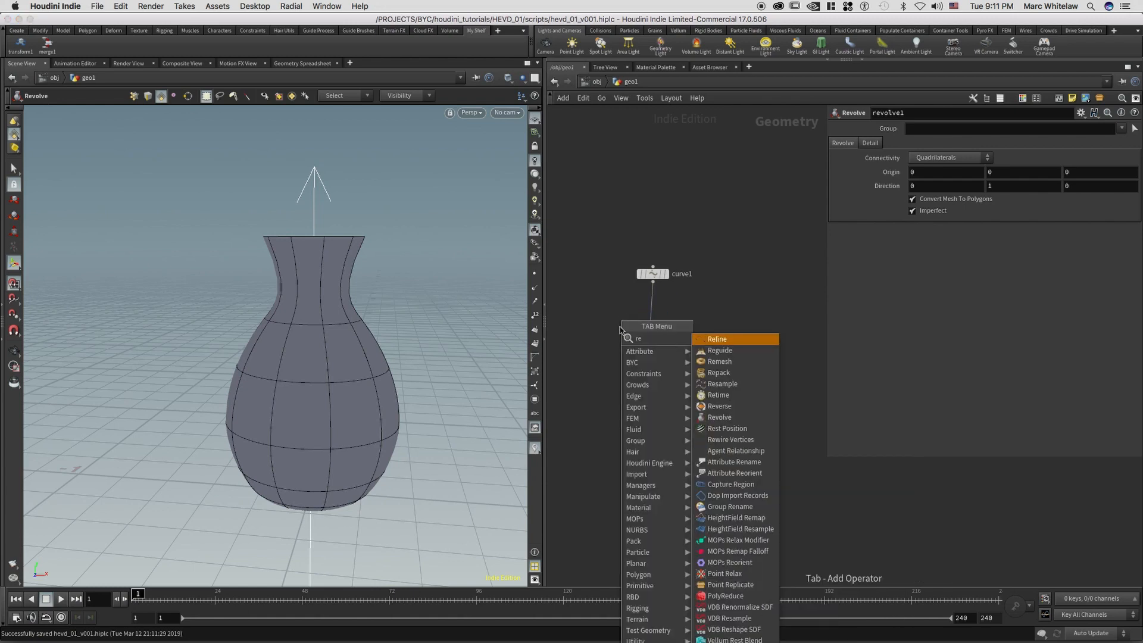
text(s)
key(Return)
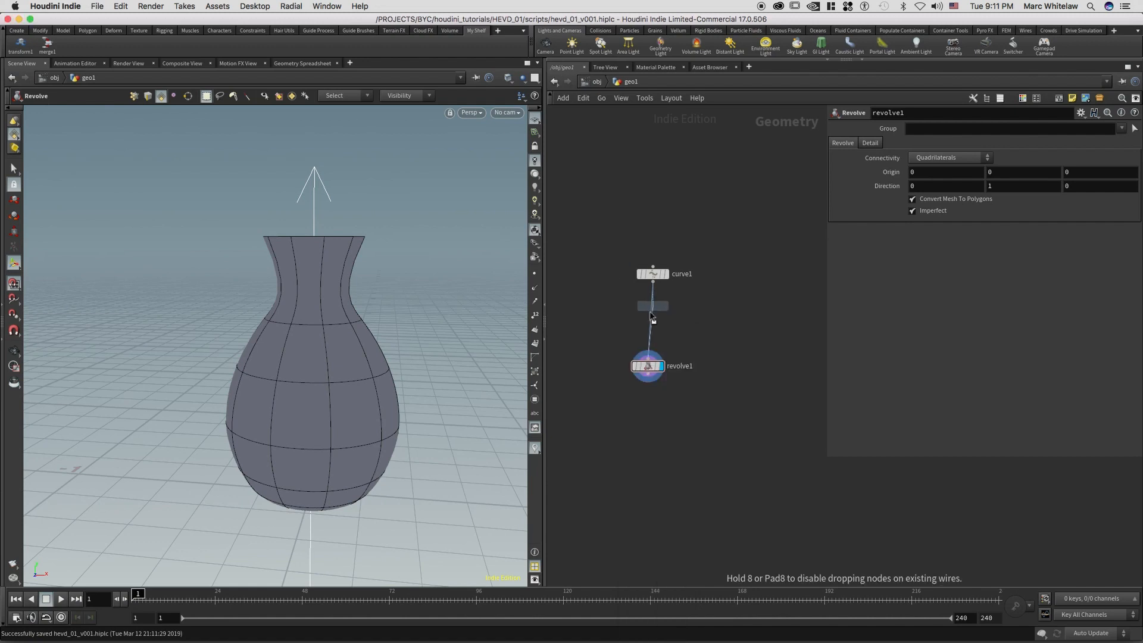
click(649, 306)
click(642, 323)
key(Delete)
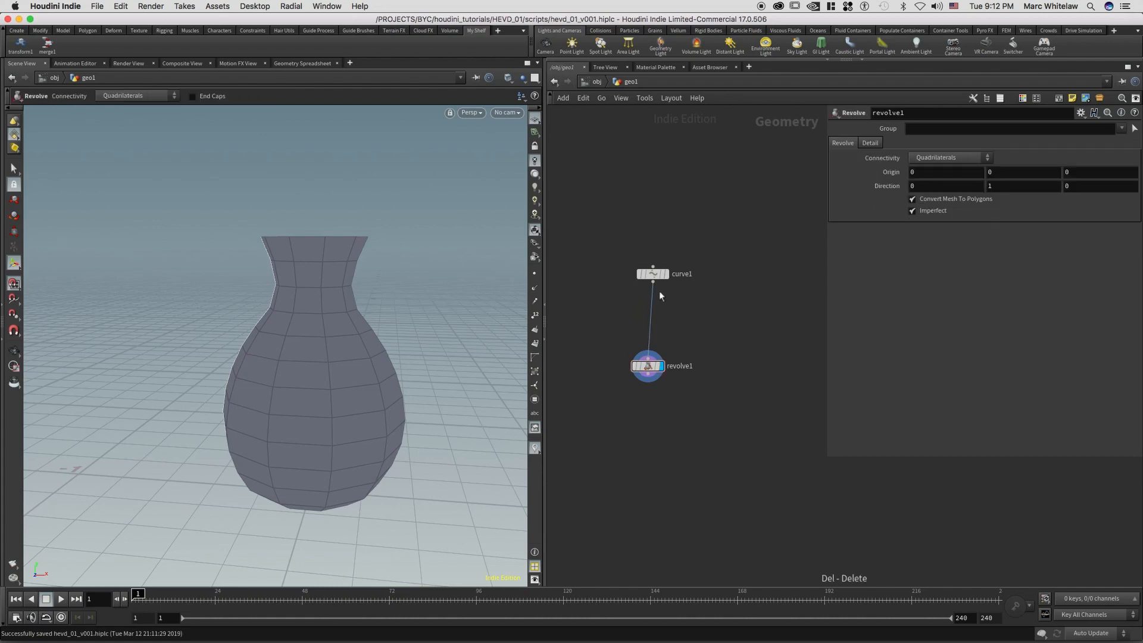
Step: Align revolve1 under curve1, add a PolyExtrude node below it and connect revolve1 to its input
drag(648, 367, 655, 350)
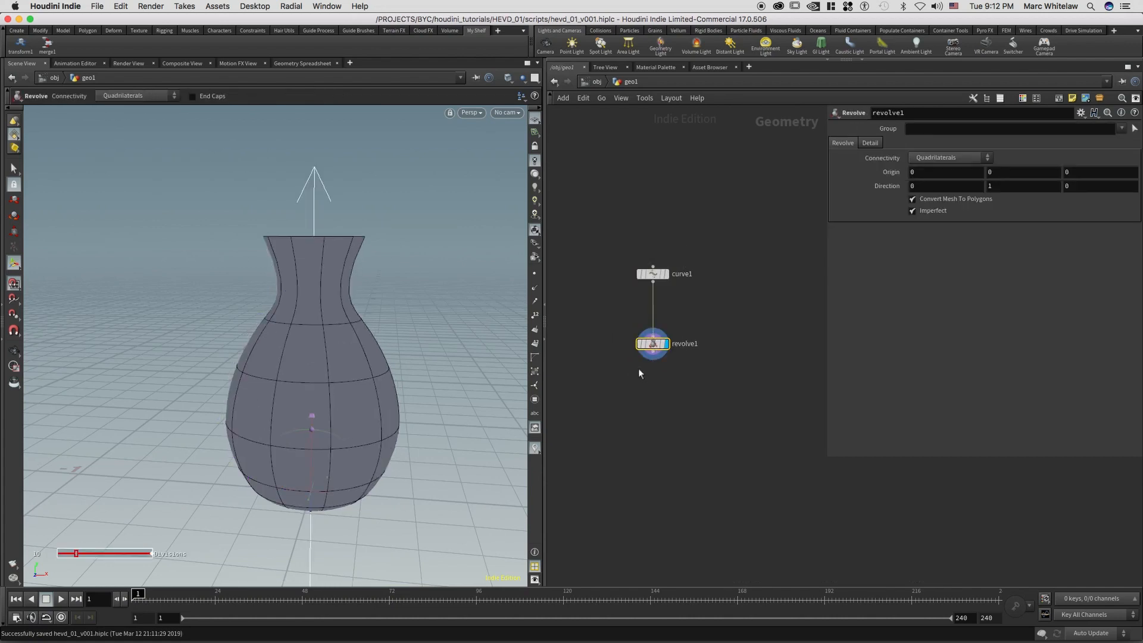
key(Tab)
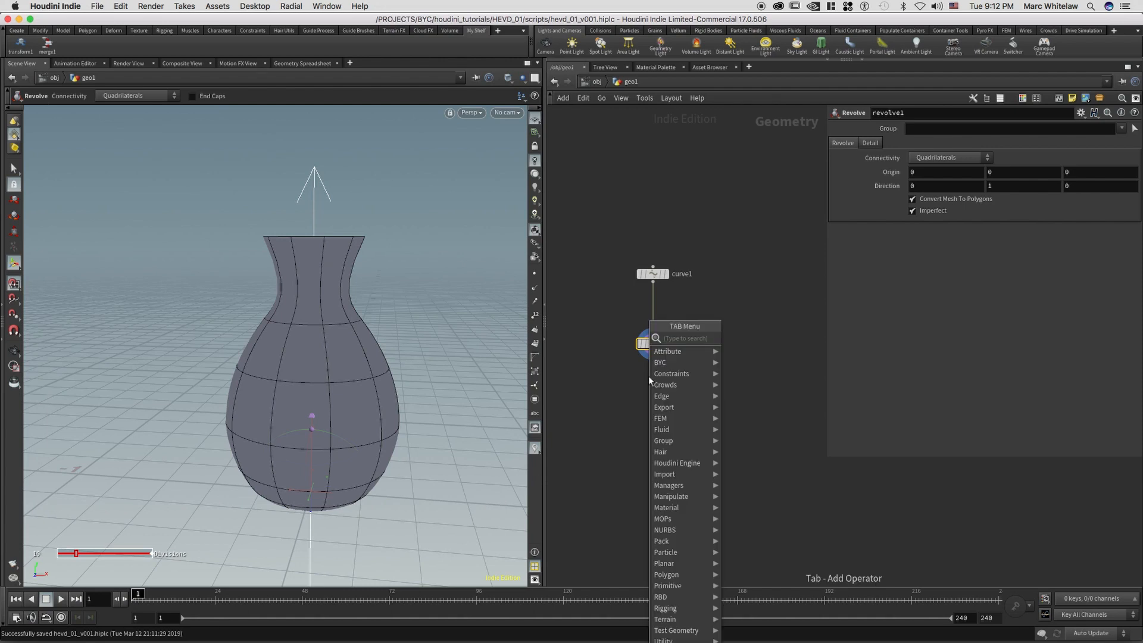
text(extru)
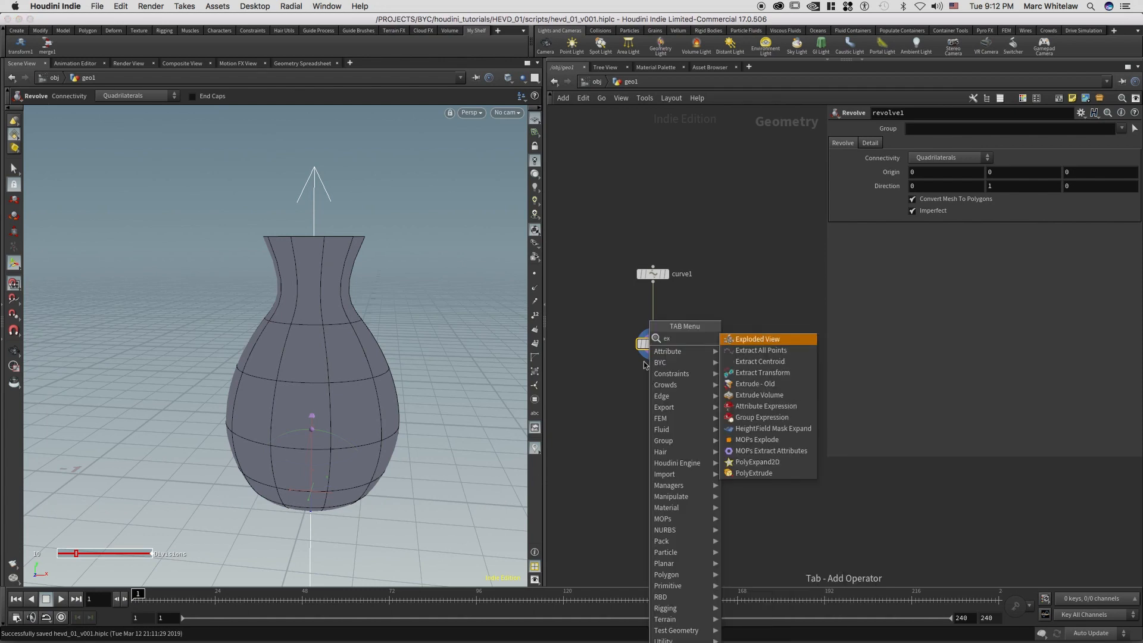
key(Down)
key(Down)
key(Return)
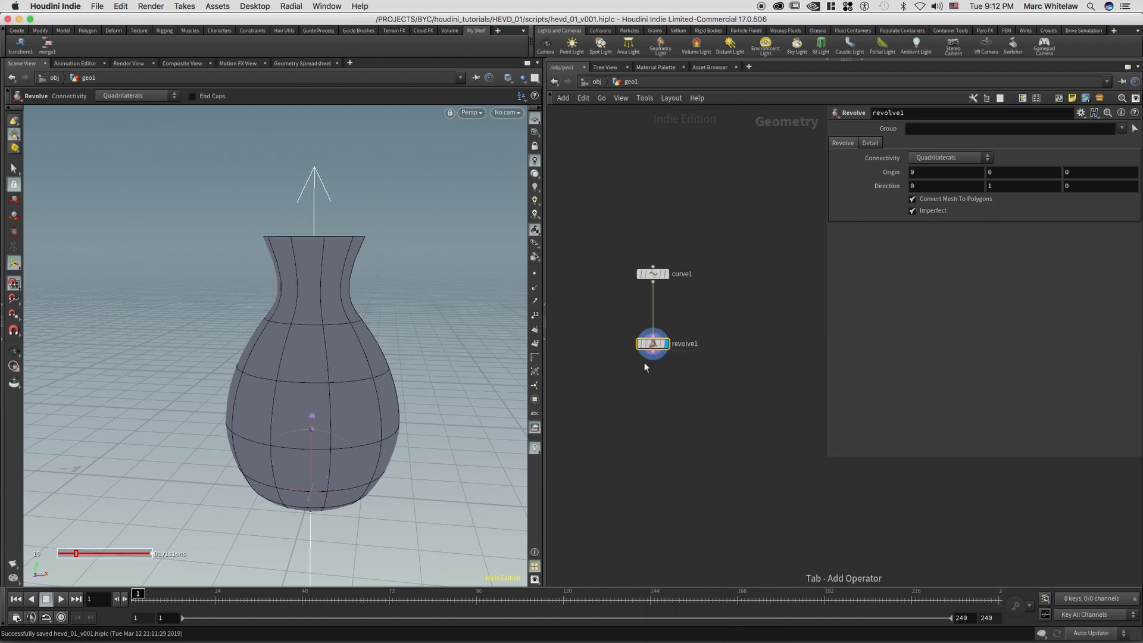
click(656, 374)
drag(654, 353, 654, 384)
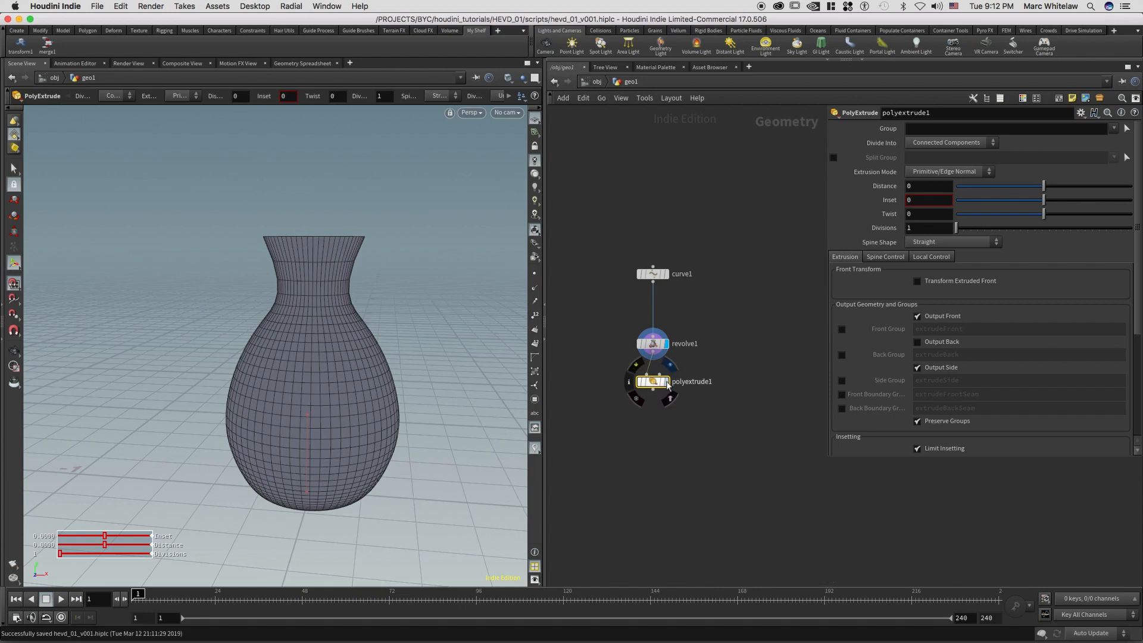
Step: Display polyextrude1 and try extrusion distances of 0.1 and -0.1 on the vase
click(669, 381)
click(917, 186)
text(.1)
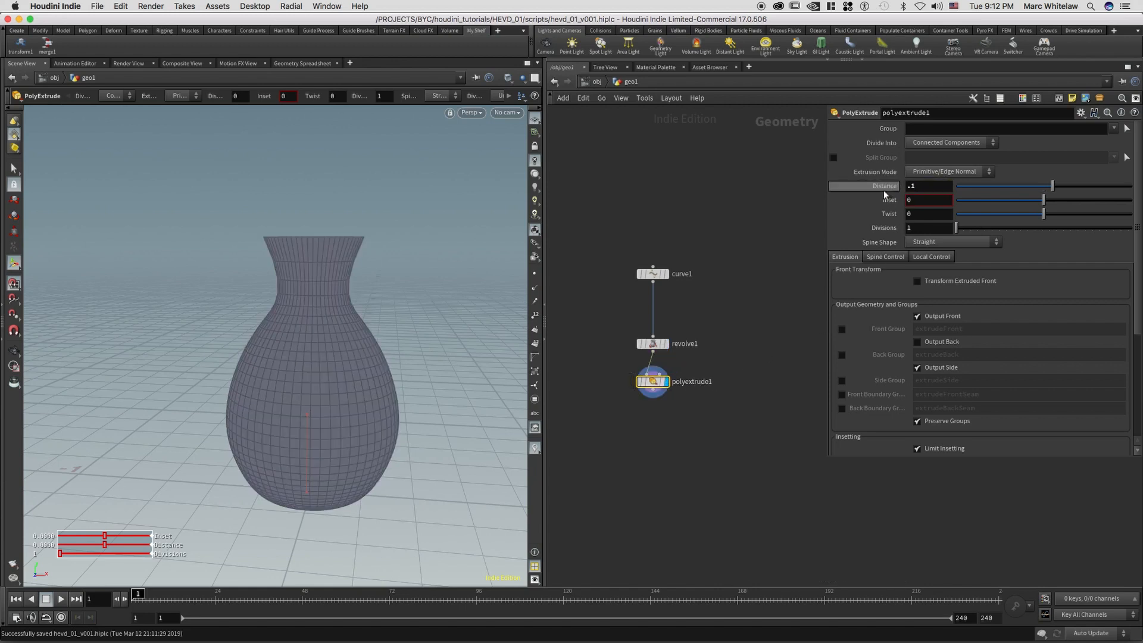
key(Return)
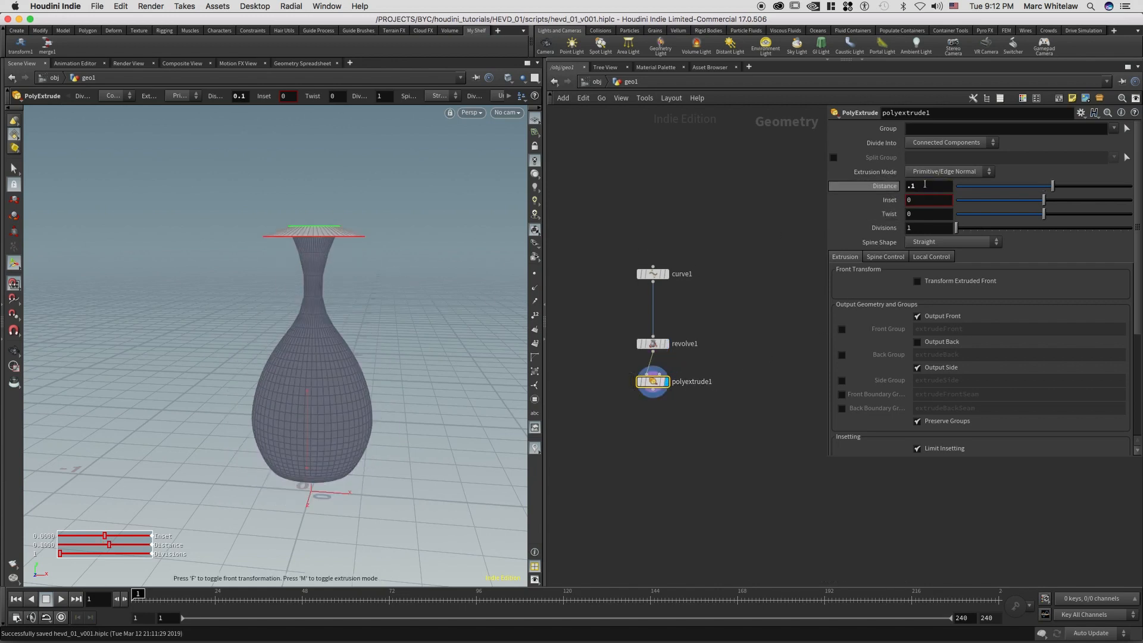
key(Home)
text(-)
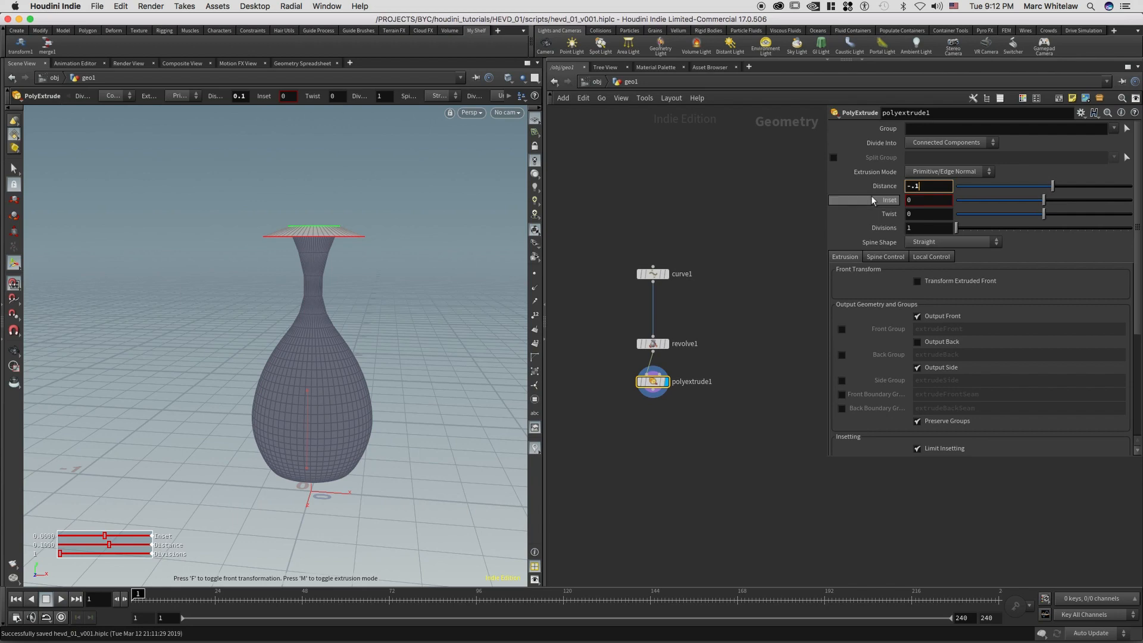
key(Return)
key(Escape)
drag(349, 254, 322, 327)
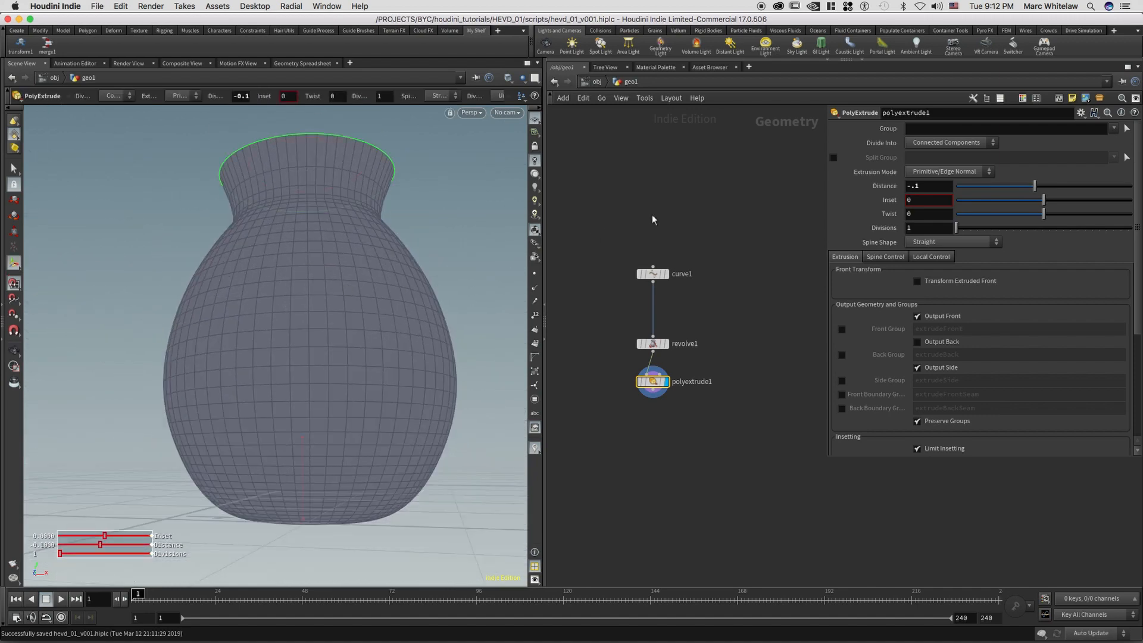
Step: Set polyextrude1's distance to 0.02 and turn on Output Back to give the vase a solid wall
mouse_move(923, 187)
mouse_down()
mouse_move(880, 189)
mouse_move(916, 190)
mouse_up()
text(.1)
key(Return)
text(0)
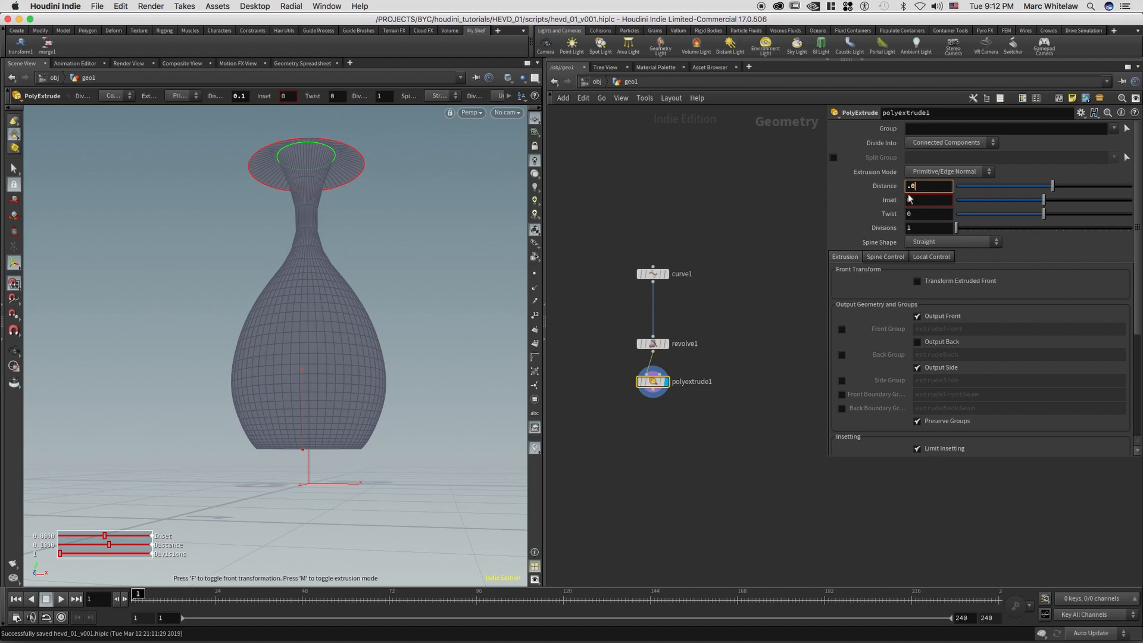
text(2)
key(Return)
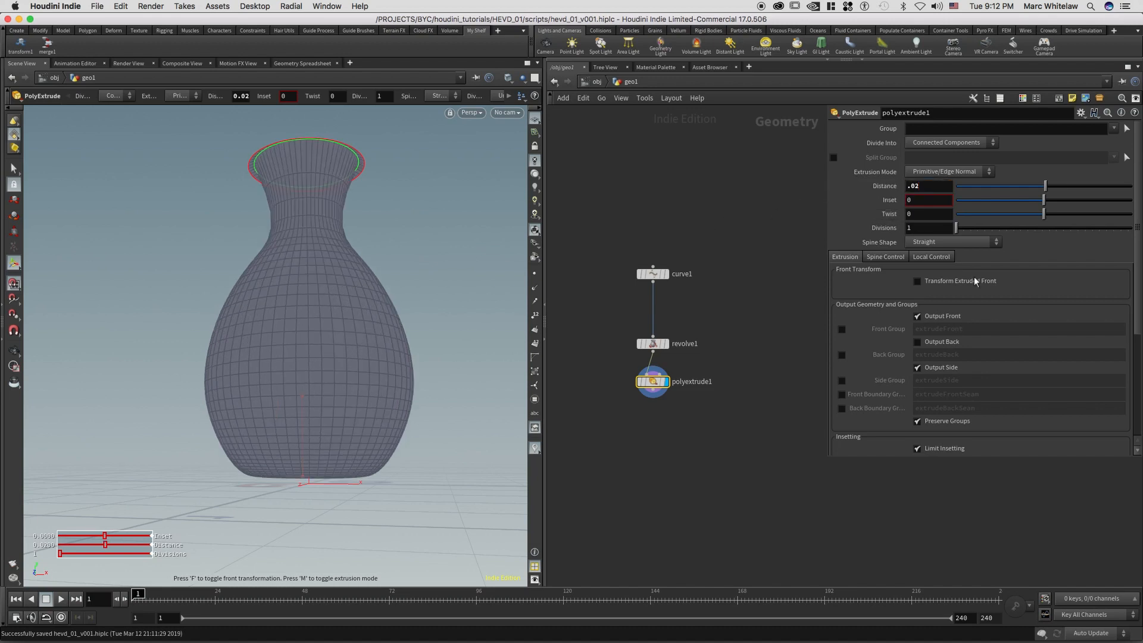
click(917, 344)
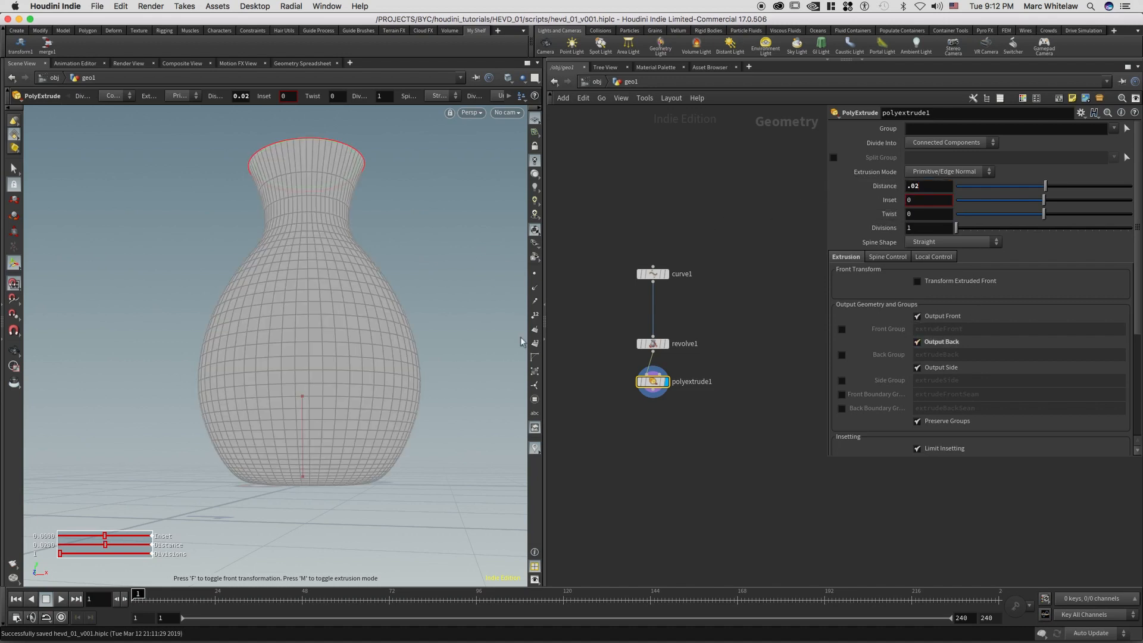
alt+right_drag(291, 291, 298, 302)
alt+drag(298, 302, 277, 346)
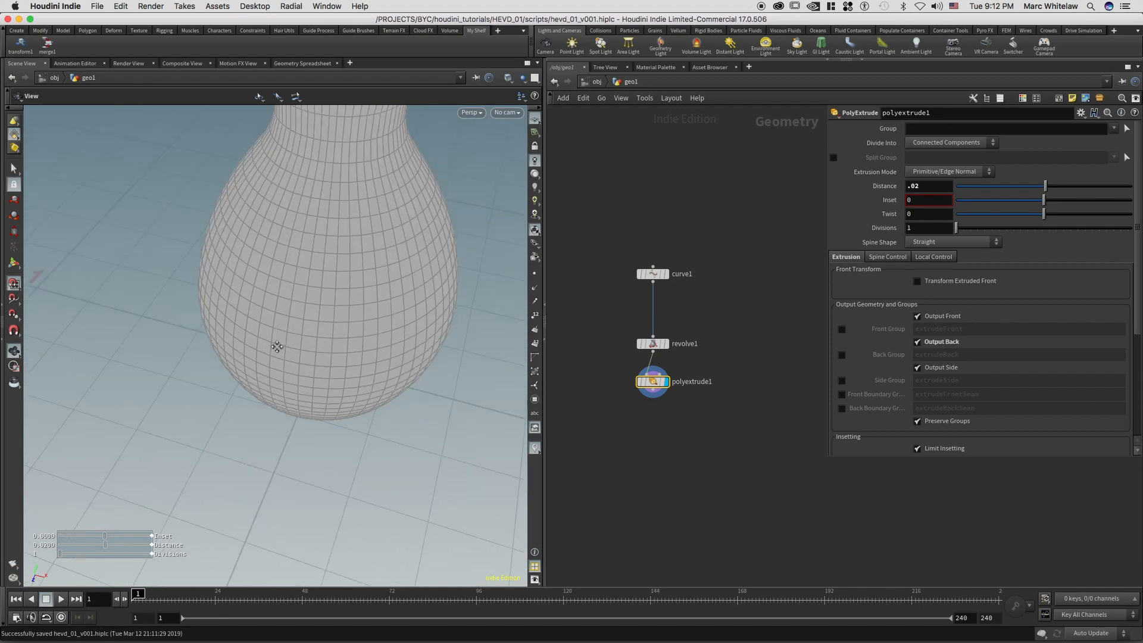
alt+right_drag(277, 347, 258, 459)
alt+drag(257, 459, 263, 340)
Step: Compare the vase before and after extrusion by displaying revolve1 and polyextrude1 in turn and reading both nodes' info
drag(655, 346, 659, 328)
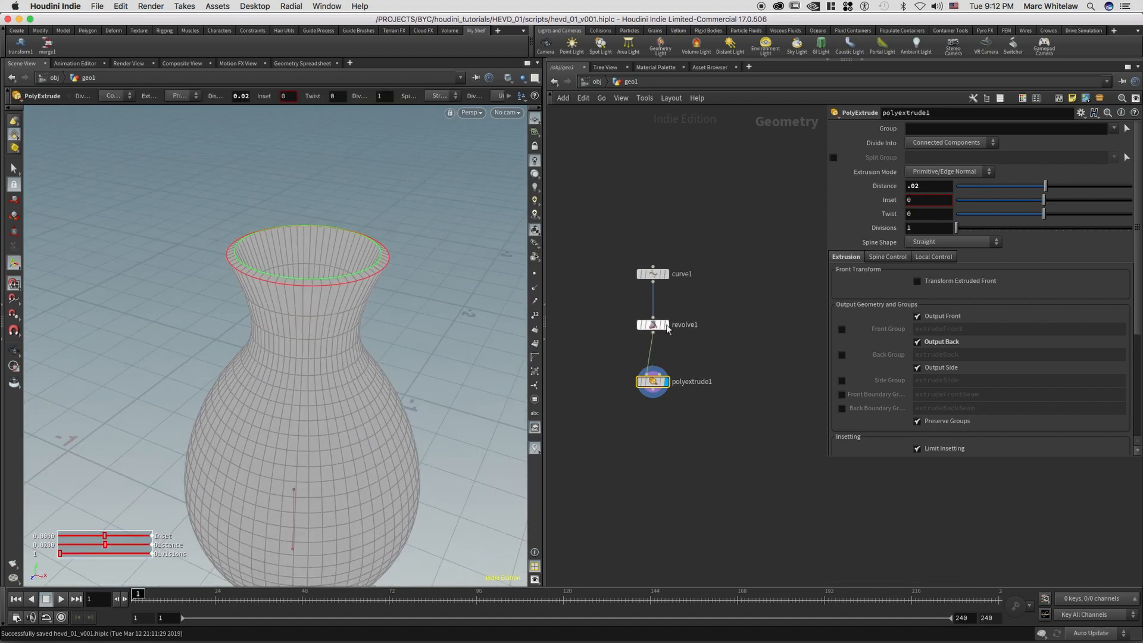
click(666, 324)
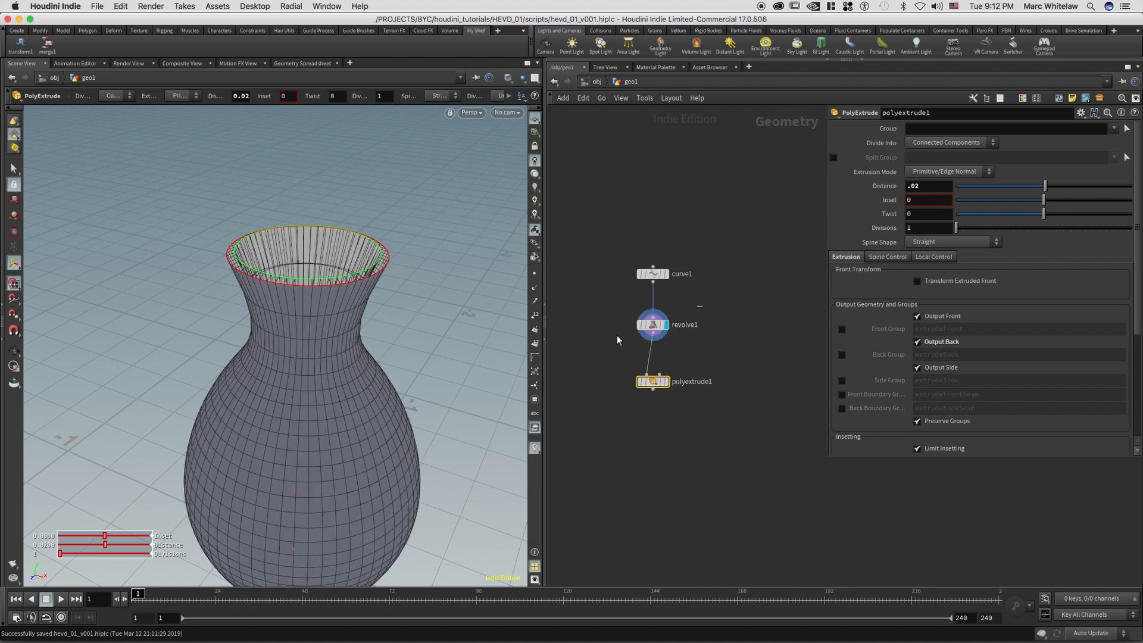
key(Up)
key(Escape)
drag(358, 403, 326, 399)
right_drag(326, 399, 327, 387)
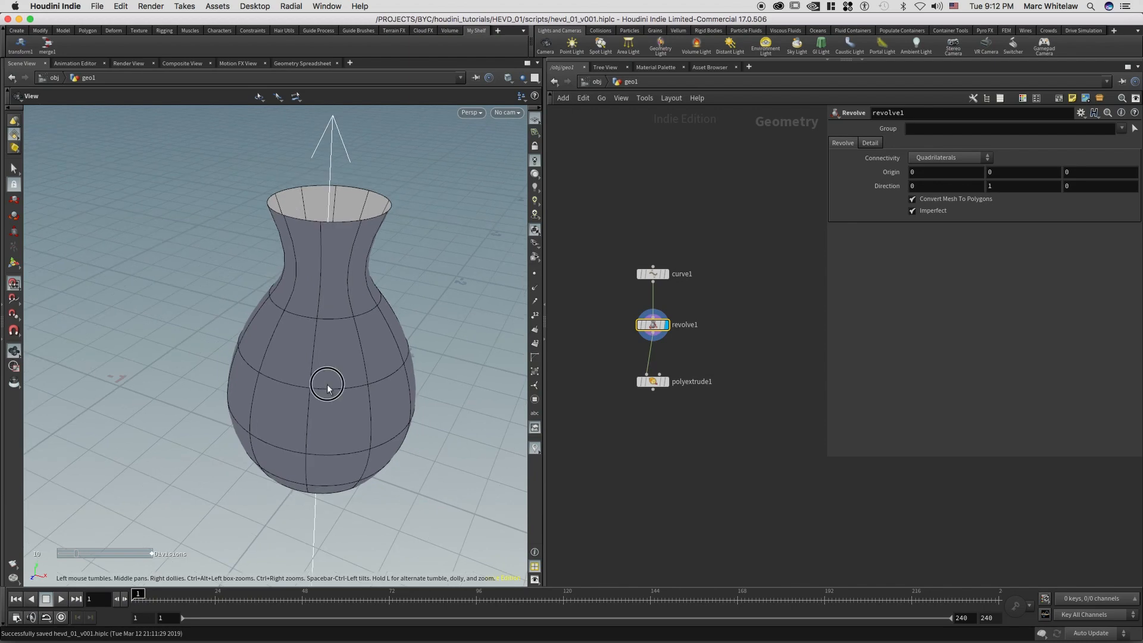
drag(327, 388, 326, 379)
key(Return)
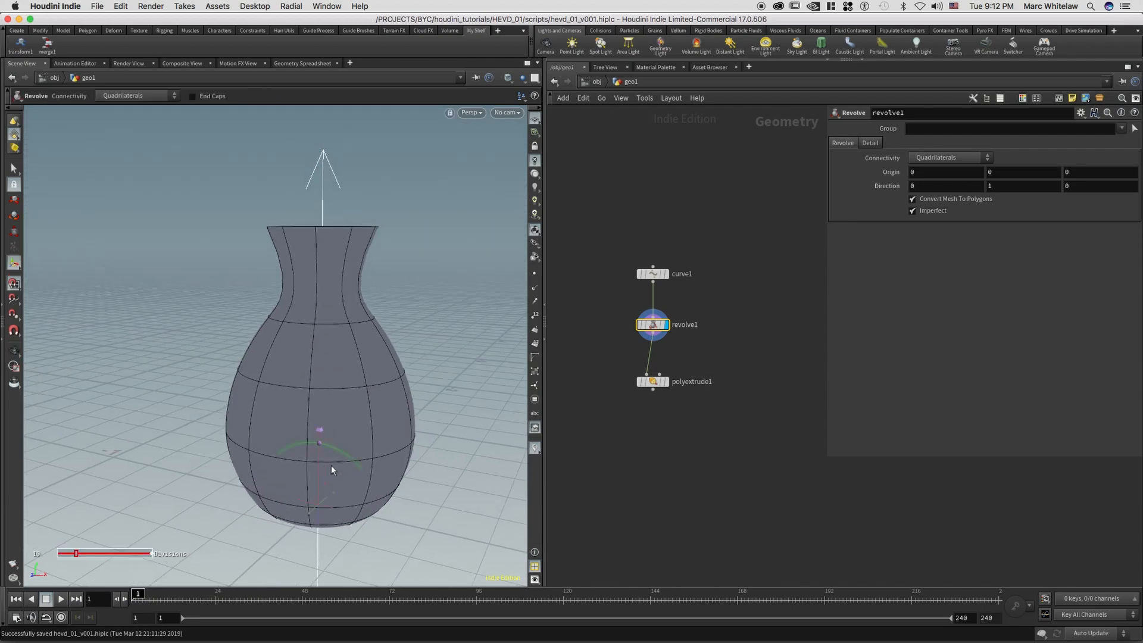
click(665, 381)
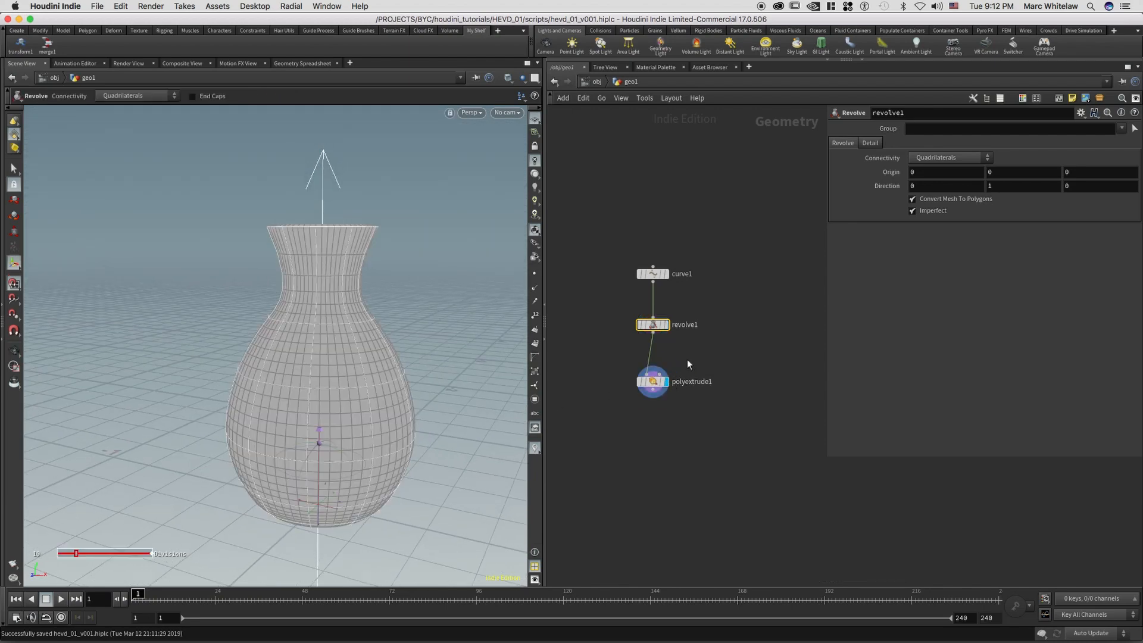
middle_click(655, 326)
middle_click(653, 381)
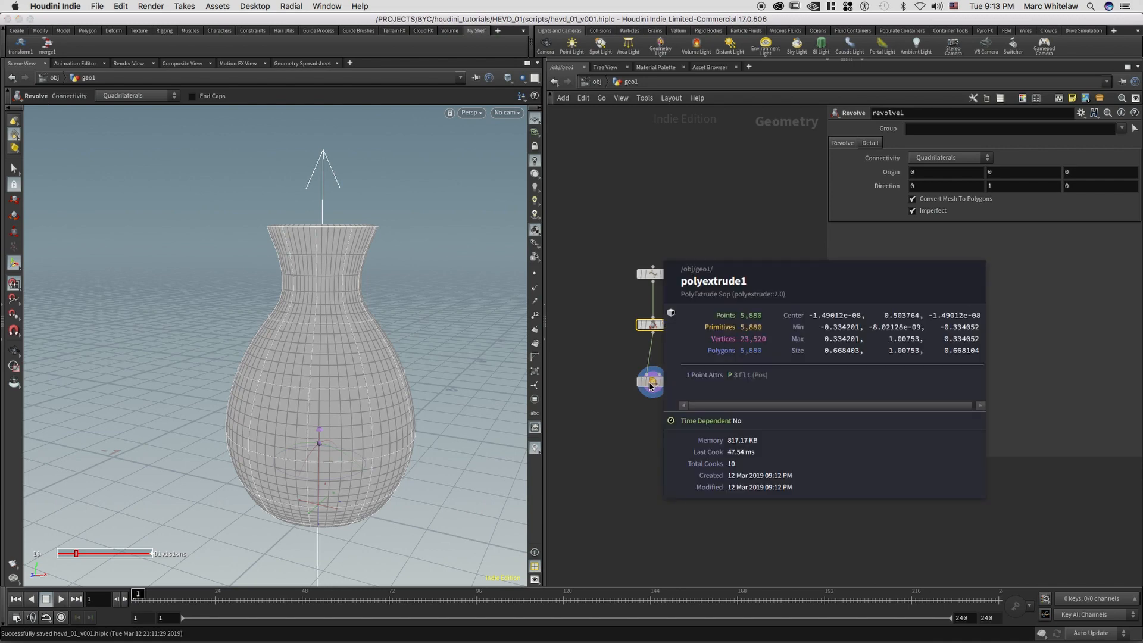
Step: Select the polyextrude1 node and bring the vase's rim into close view
drag(696, 358, 617, 410)
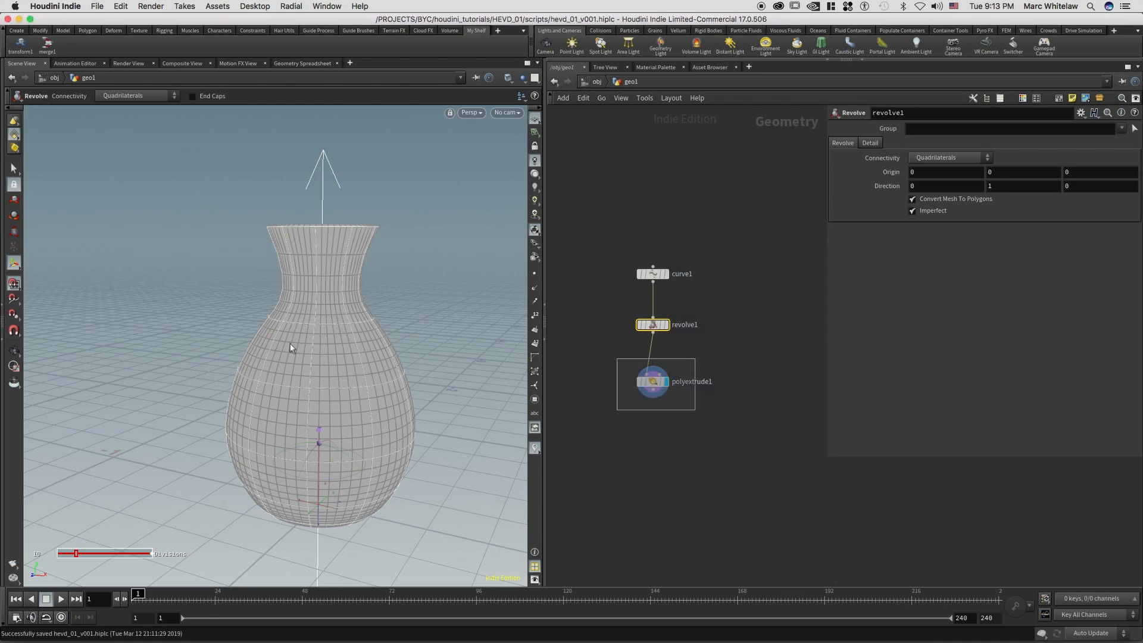
alt+right_drag(323, 367, 339, 320)
alt+drag(337, 350, 276, 388)
right_drag(331, 375, 384, 337)
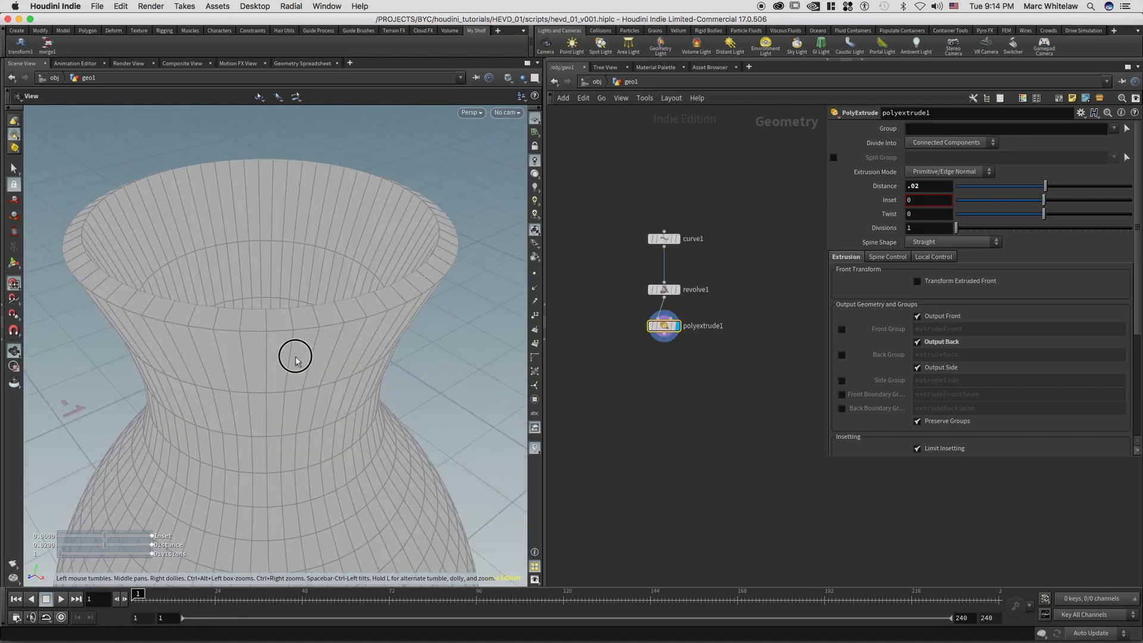
alt+drag(294, 357, 270, 330)
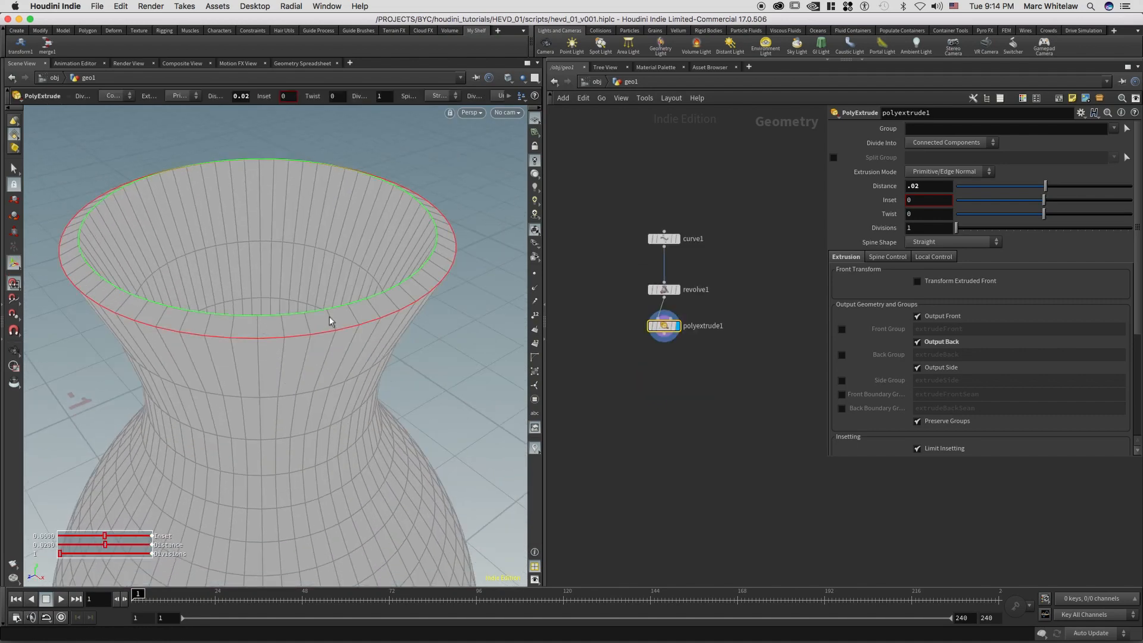
Step: Try selecting single faces on the vase's rim one by one, and undo those selections
key(s)
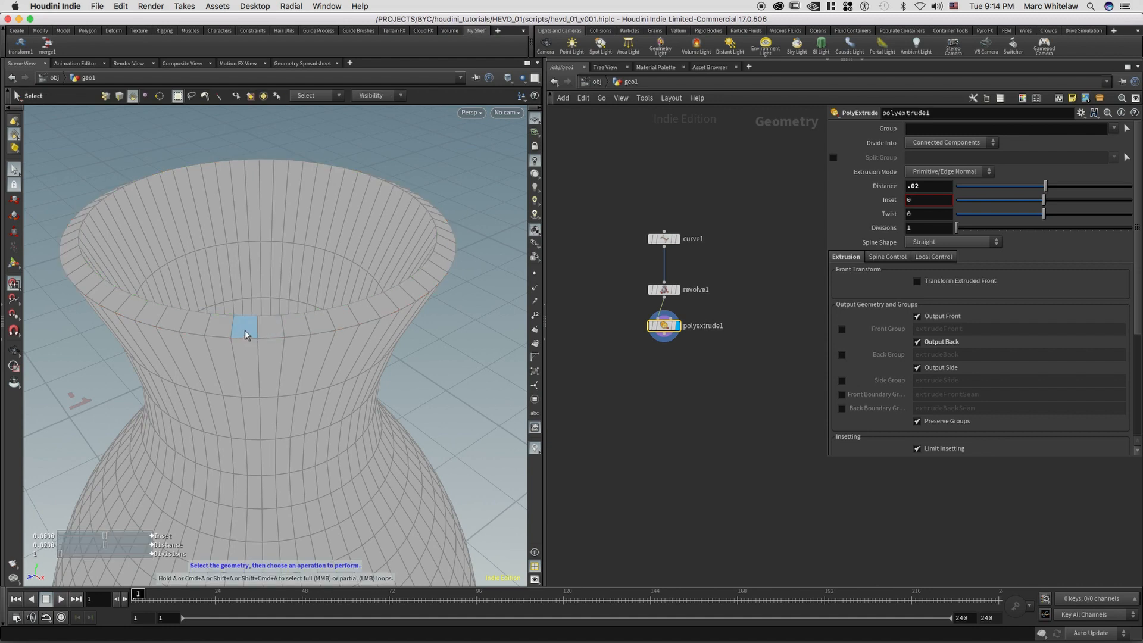
click(248, 327)
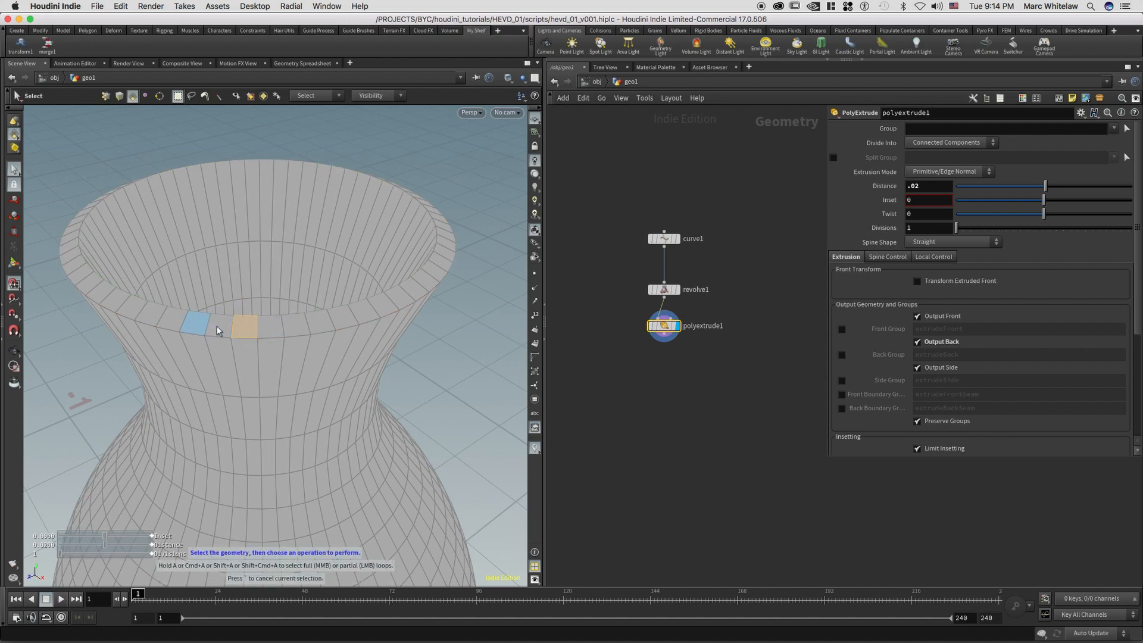
shift+click(210, 331)
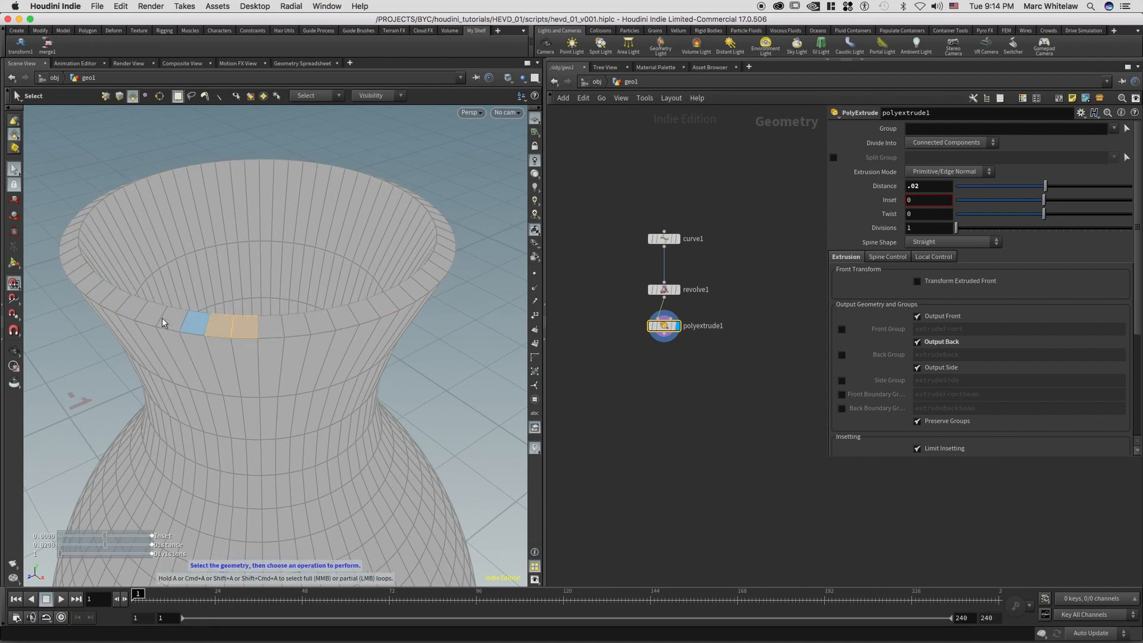
shift+click(91, 288)
alt+right_drag(201, 300, 192, 307)
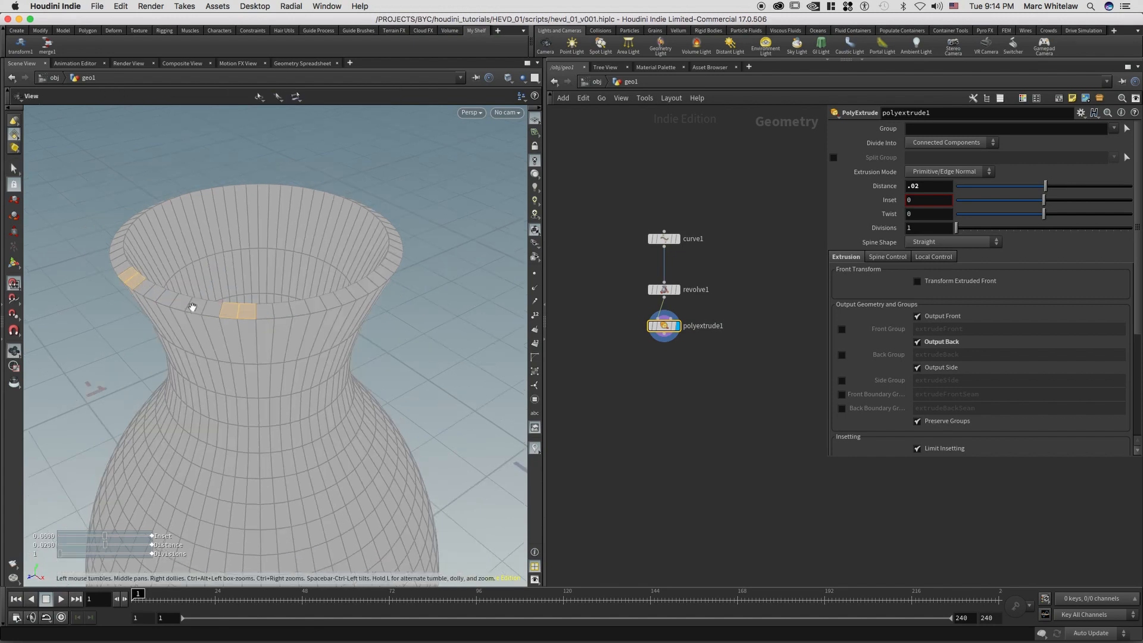
alt+drag(227, 303, 235, 303)
key(super+z)
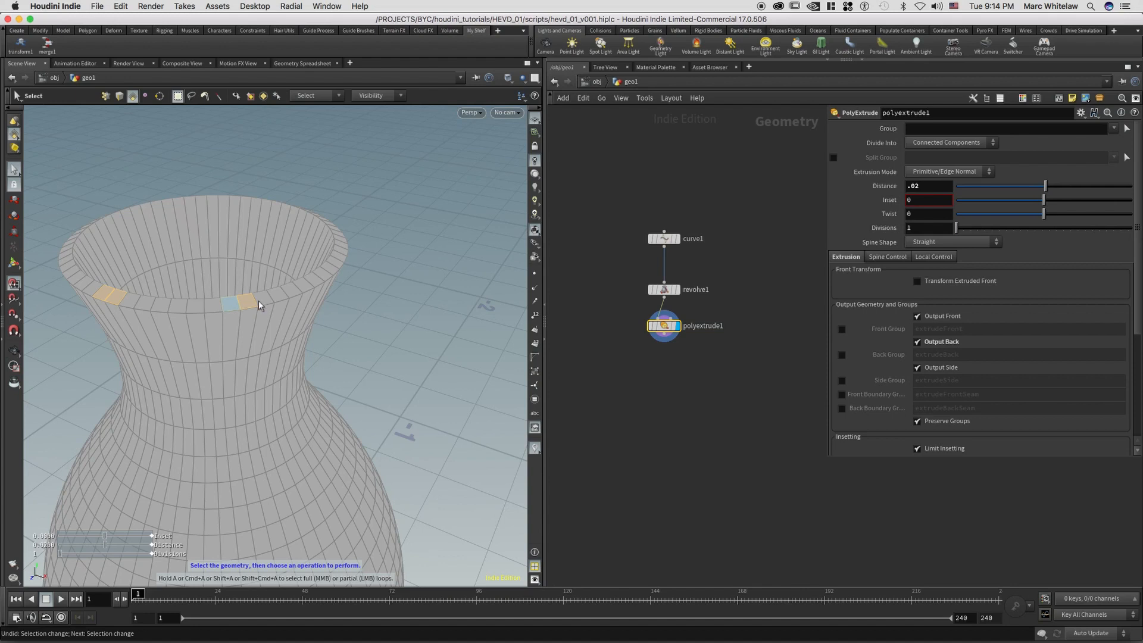
key(super+z)
Step: Select the complete ring of faces on top of the vase's rim
drag(260, 298, 146, 304)
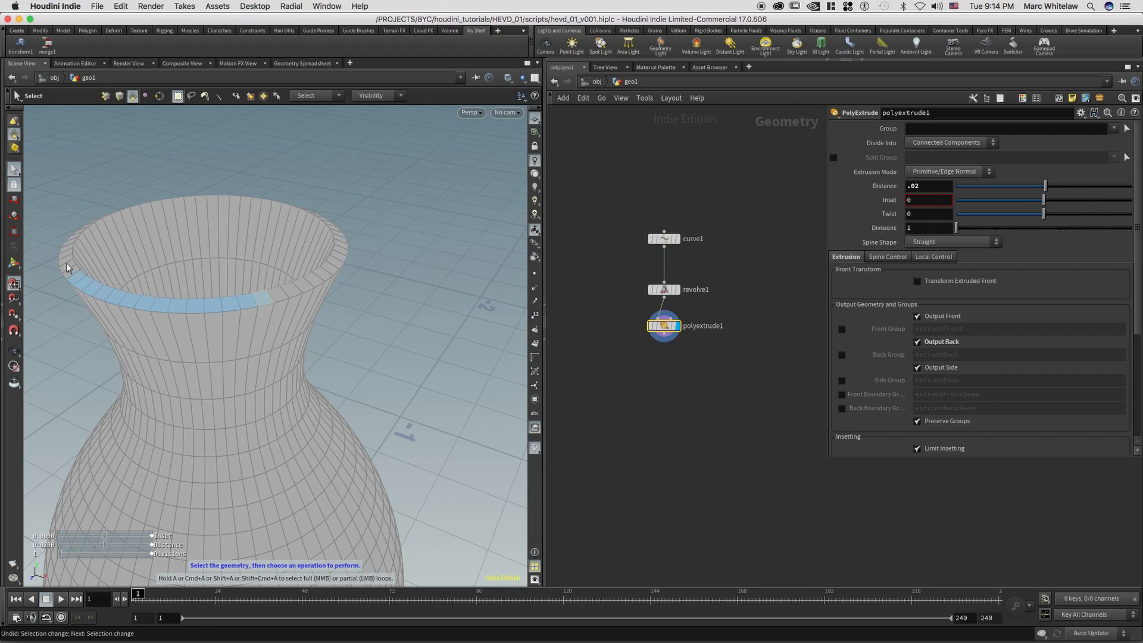
drag(68, 249, 70, 252)
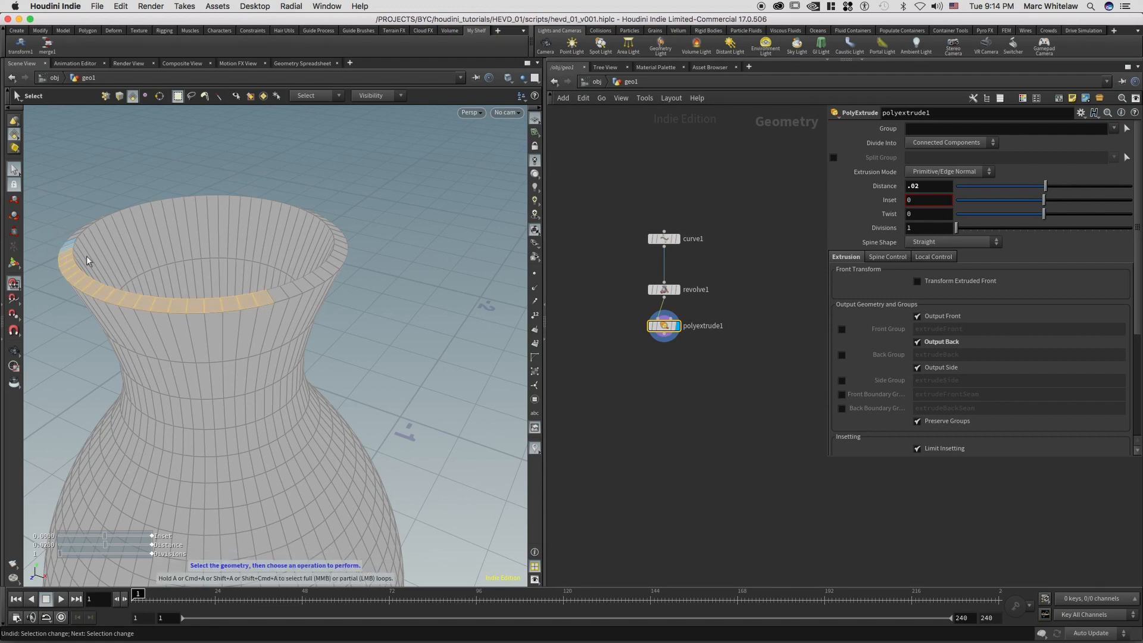
drag(152, 291, 238, 461)
key(s)
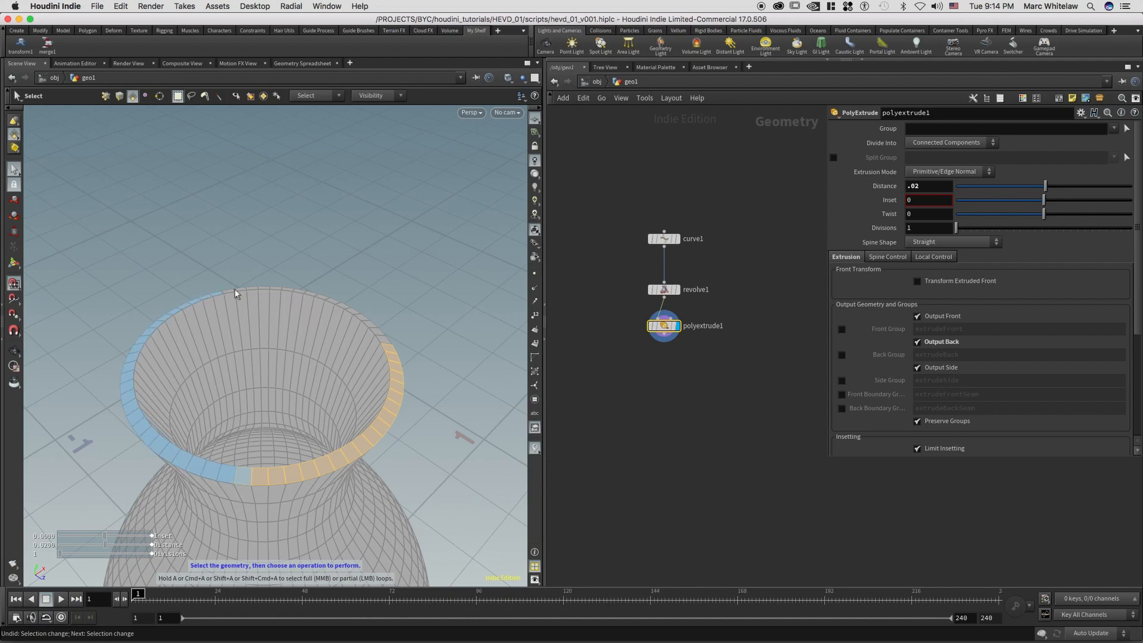
shift+click(268, 288)
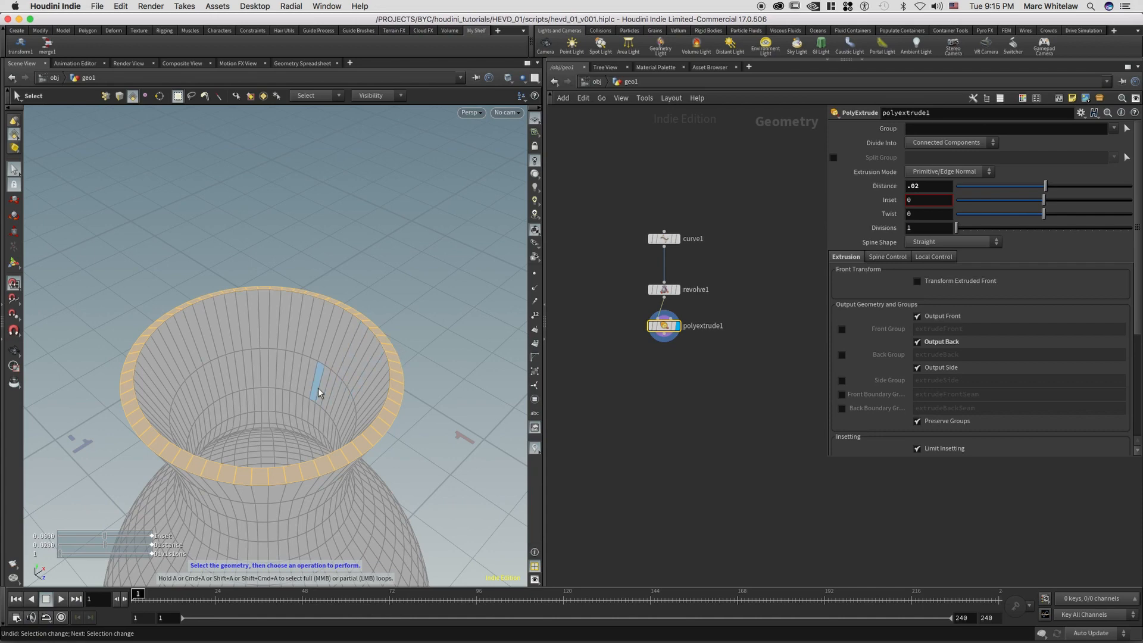
Step: Apply a PolyBevel to the selected rim faces with an offset of 0.001
key(Tab)
text(b)
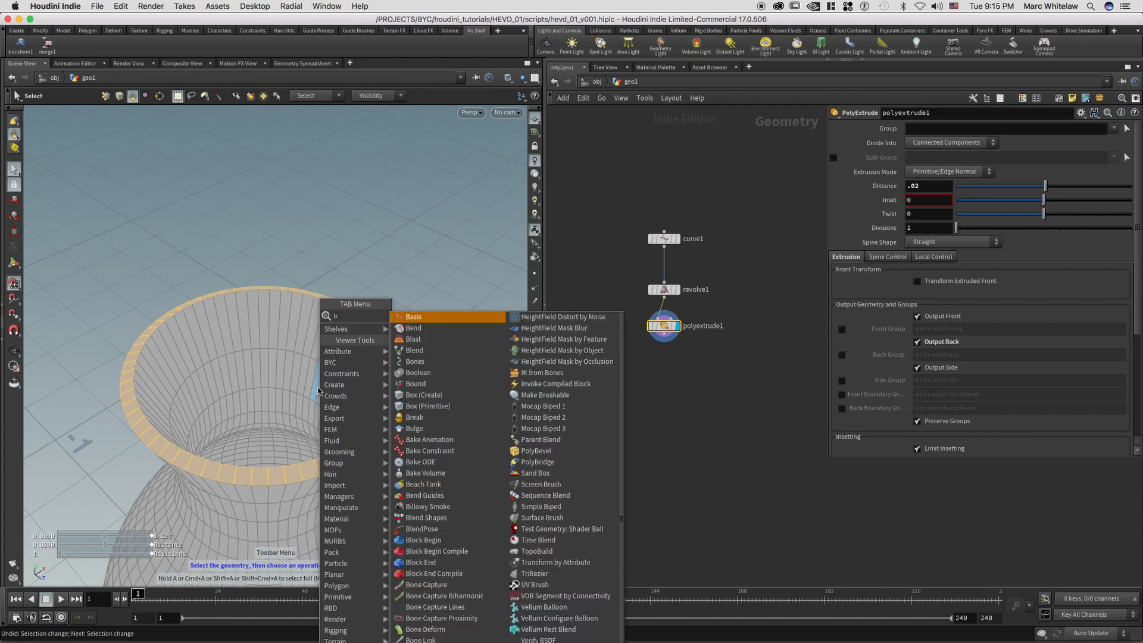
text(eve)
key(Return)
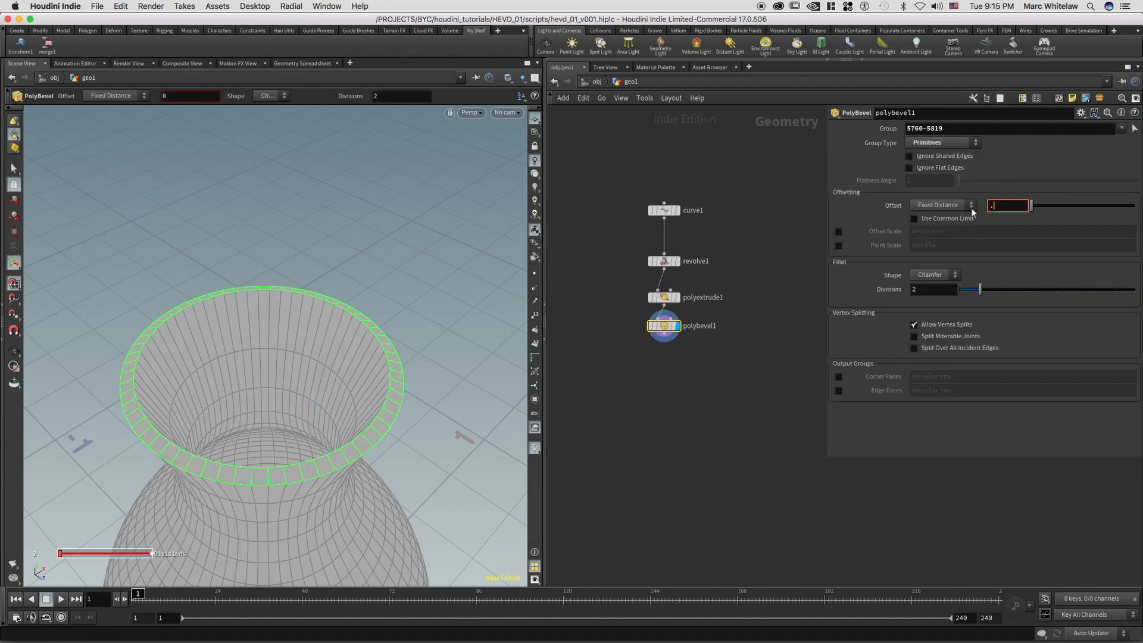
text(.001)
key(Return)
Step: Make polybevel1 ignore flat edges and shared edges so only the rim's inner and outer borders are bevelled
click(925, 166)
key(Escape)
right_drag(326, 477, 365, 415)
key(Return)
click(930, 157)
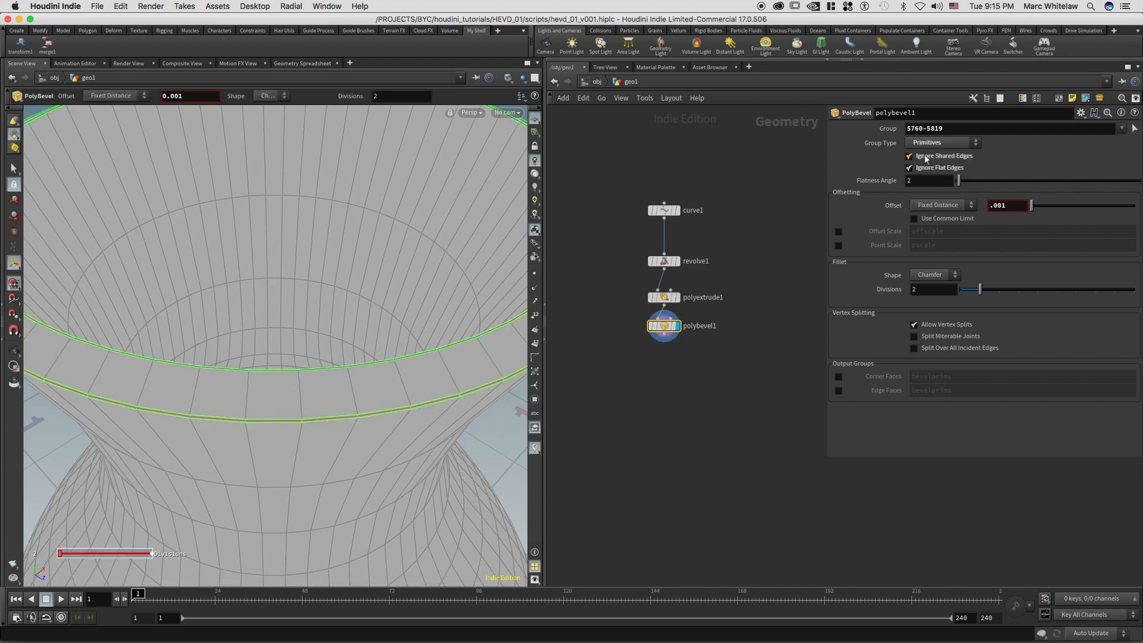
alt+drag(364, 420, 506, 357)
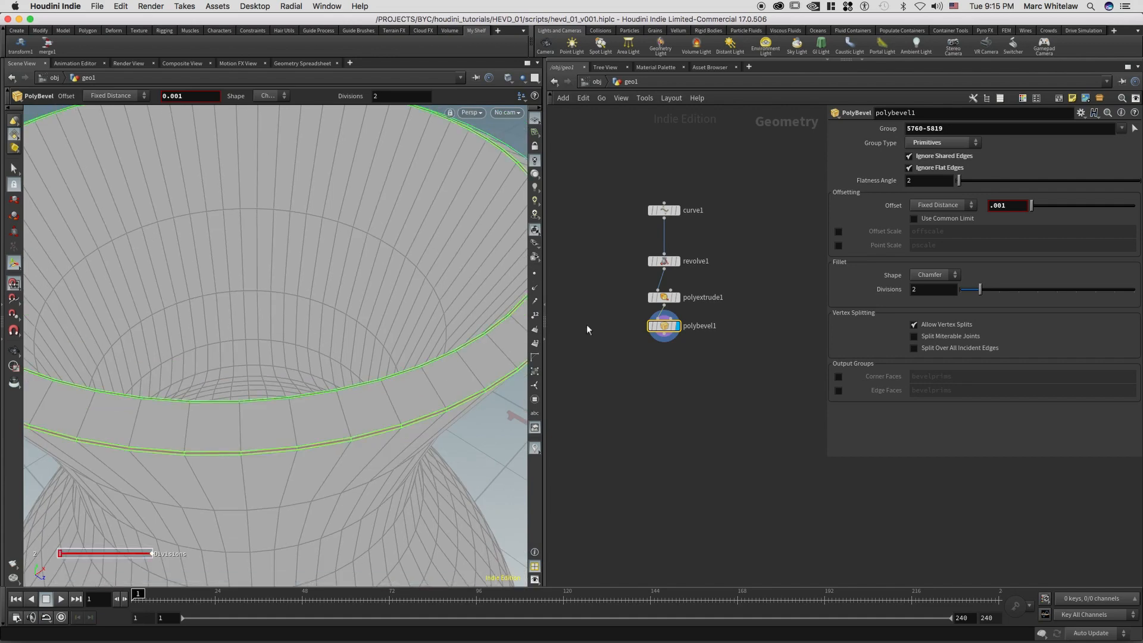
Step: Tidy the network by moving revolve1 and polyextrude1 up below curve1 and polybevel1 further down
drag(682, 260, 683, 241)
drag(668, 296, 668, 275)
drag(668, 331, 665, 358)
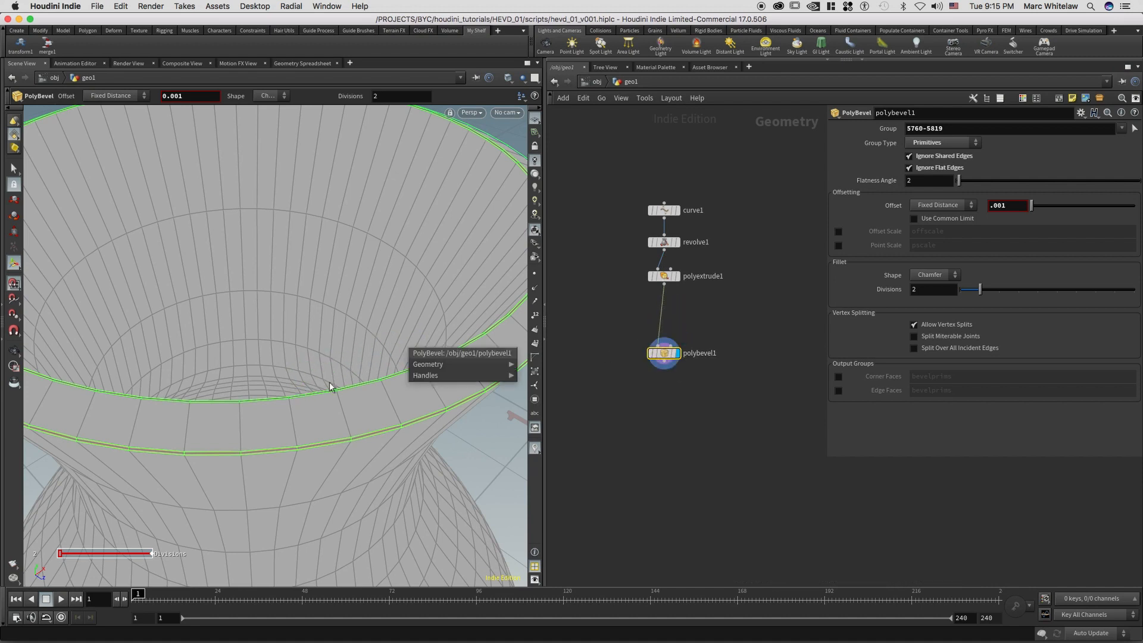
Step: Set polybevel1's fillet shape to Round
alt+right_drag(351, 321, 424, 264)
alt+drag(325, 343, 282, 318)
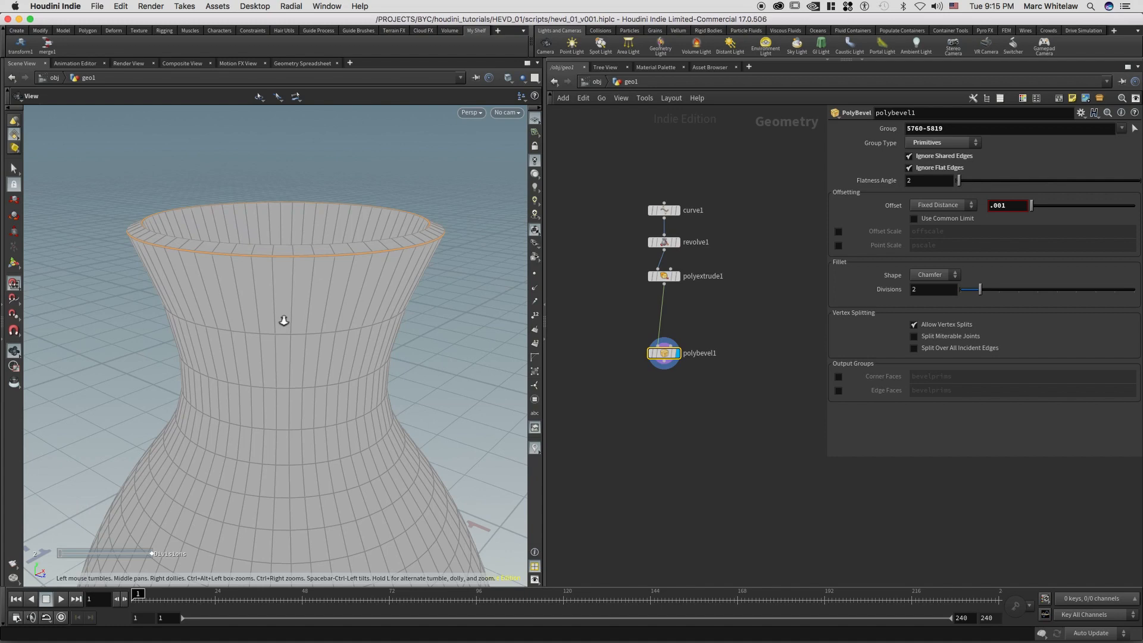
alt+right_drag(282, 318, 256, 358)
drag(708, 336, 632, 378)
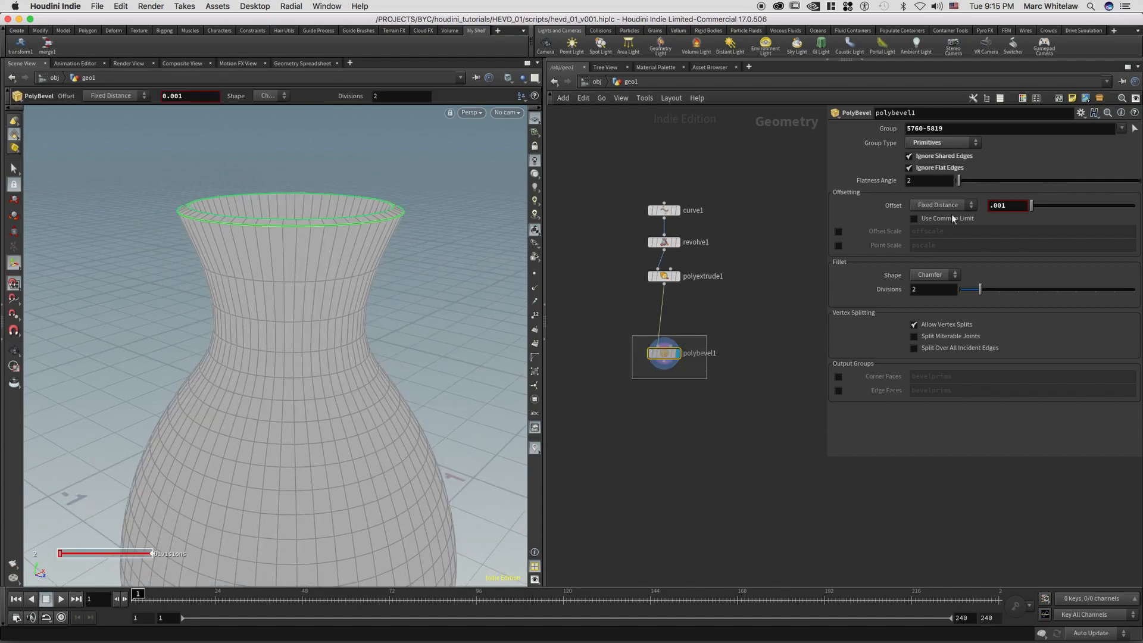
click(933, 275)
click(929, 332)
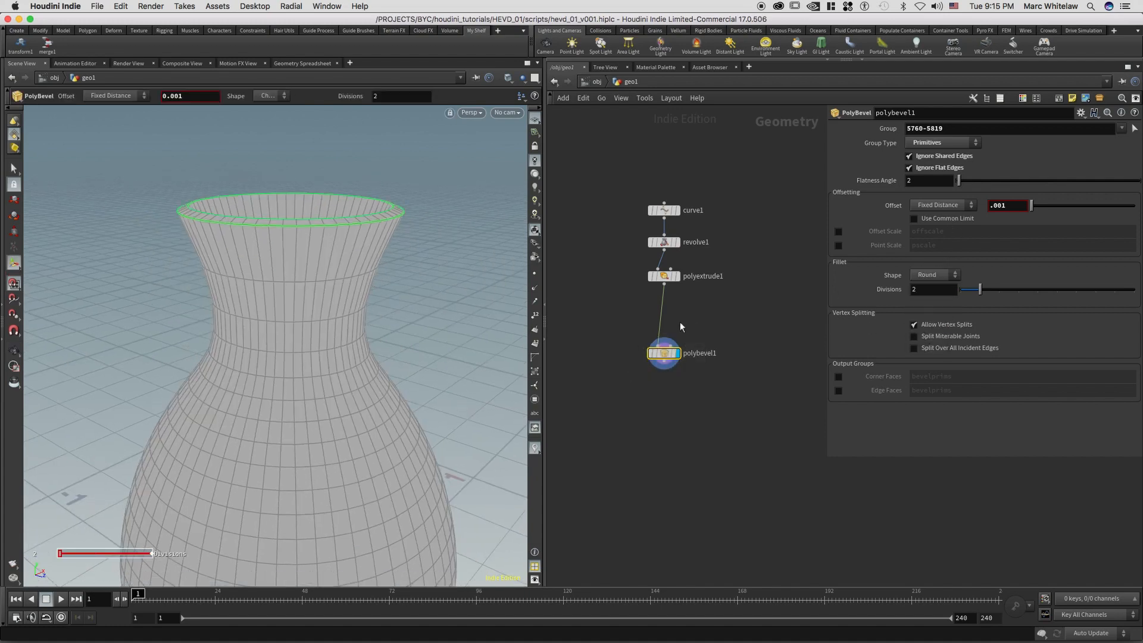
Step: Examine the rounded bevel along the vase's rim up close from several angles
right_drag(345, 216, 447, 191)
alt+right_drag(305, 226, 477, 190)
mouse_move(400, 219)
alt+mouse_down()
mouse_move(416, 227)
mouse_move(406, 231)
alt+mouse_up()
alt+right_drag(303, 240, 493, 180)
alt+drag(493, 182, 357, 248)
alt+right_drag(357, 247, 252, 239)
alt+middle_drag(252, 239, 324, 349)
key(Return)
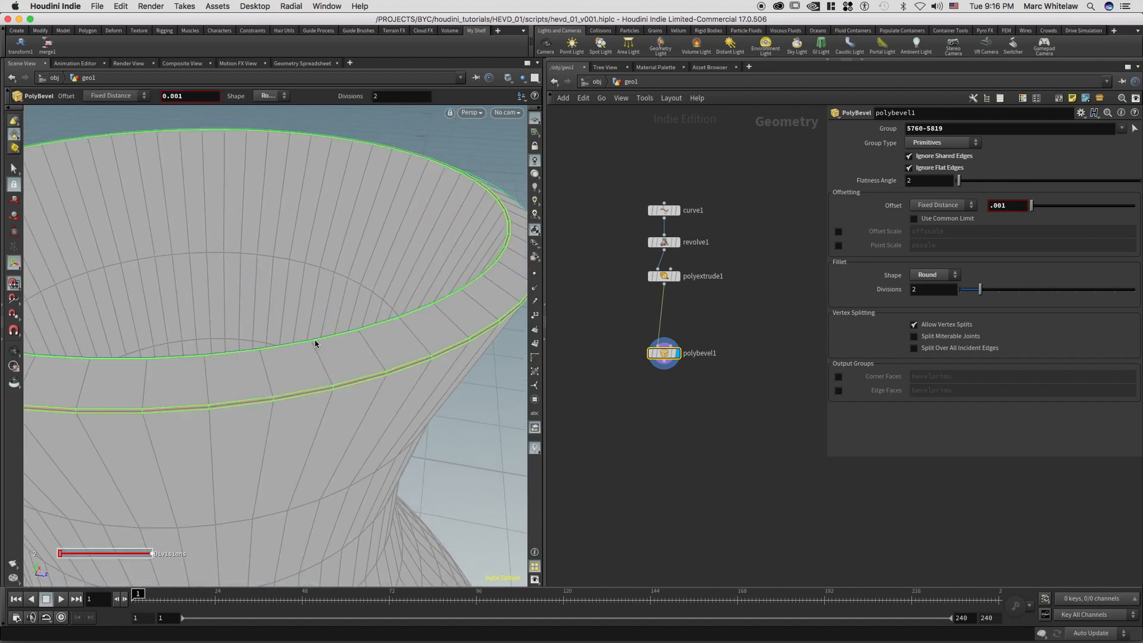
Step: Set the viewport's homing auto adjustment to Neither Clip Plane and enter 0.0001 for the near clip plane
key(d)
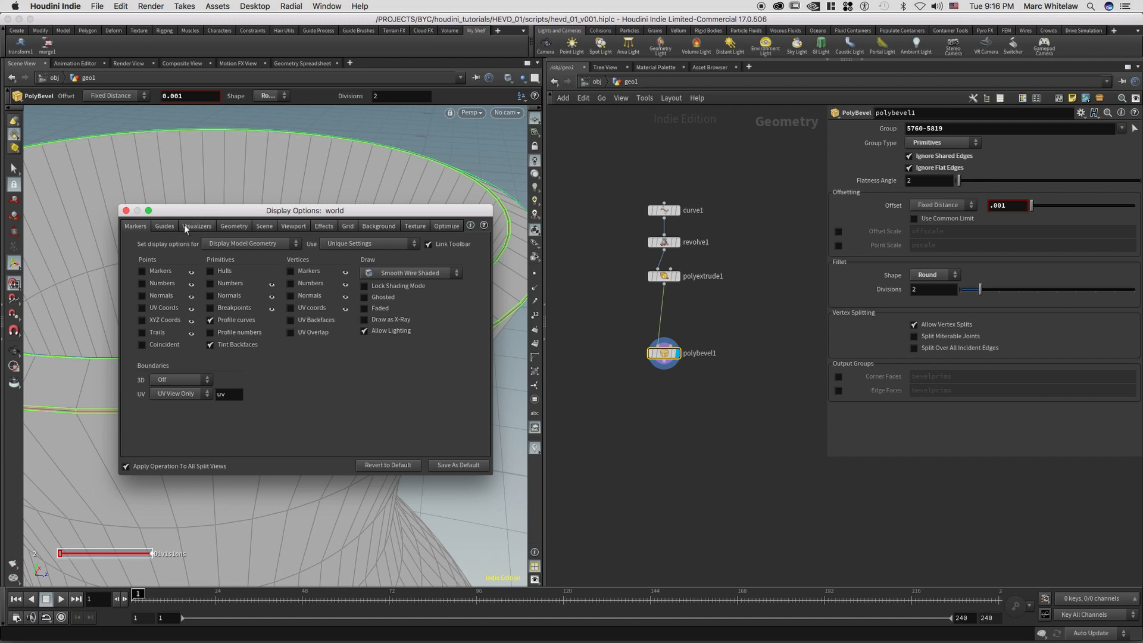
click(165, 227)
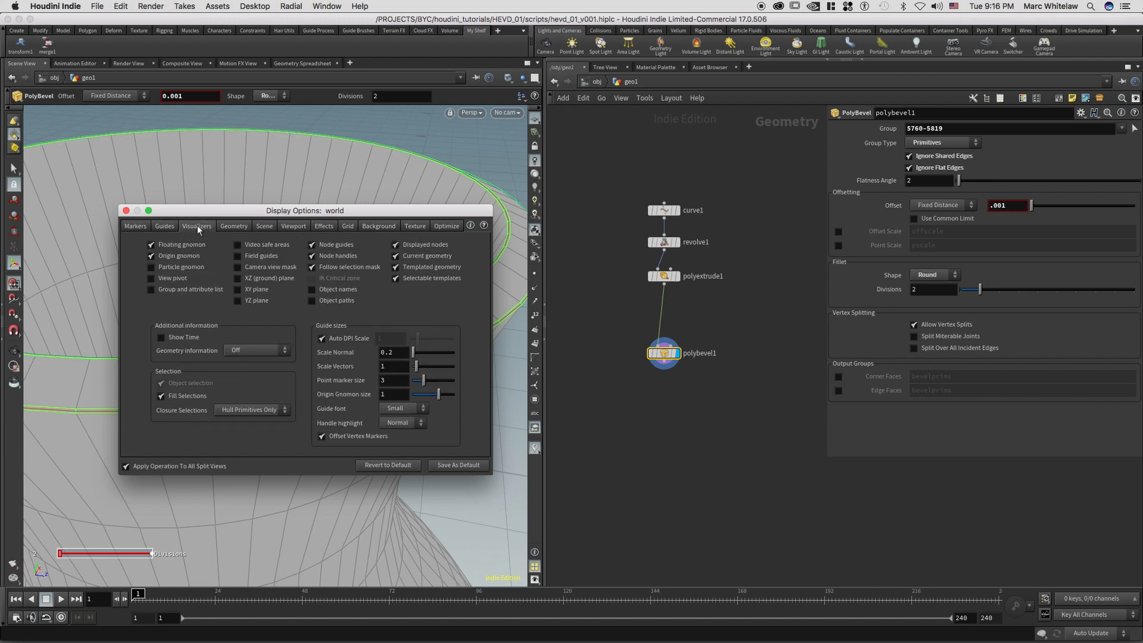
click(198, 227)
click(230, 227)
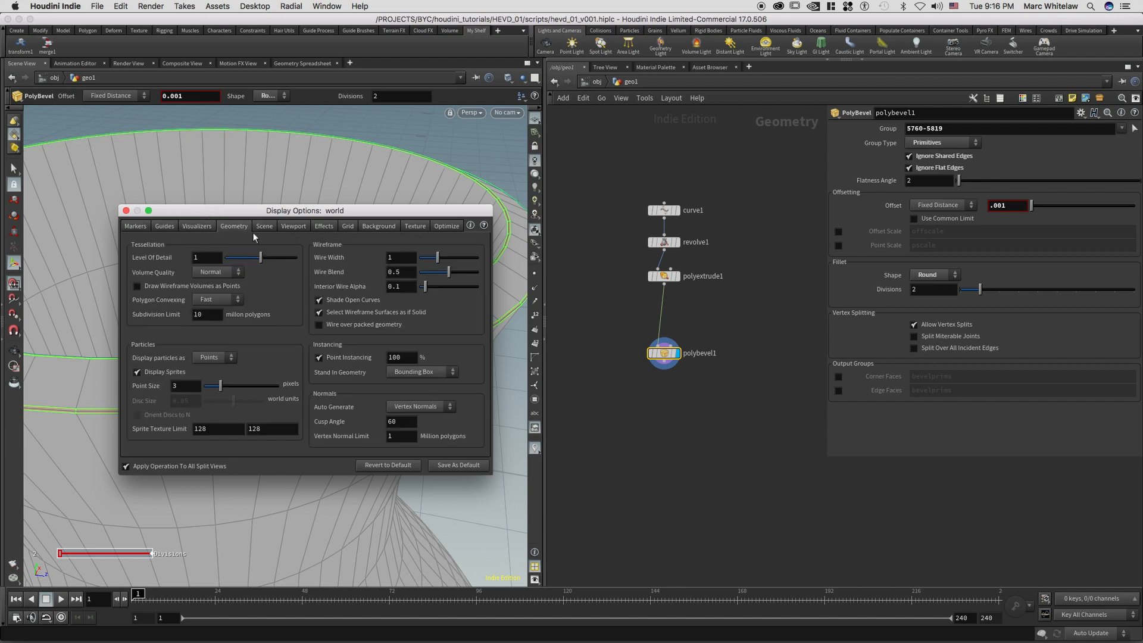
click(265, 227)
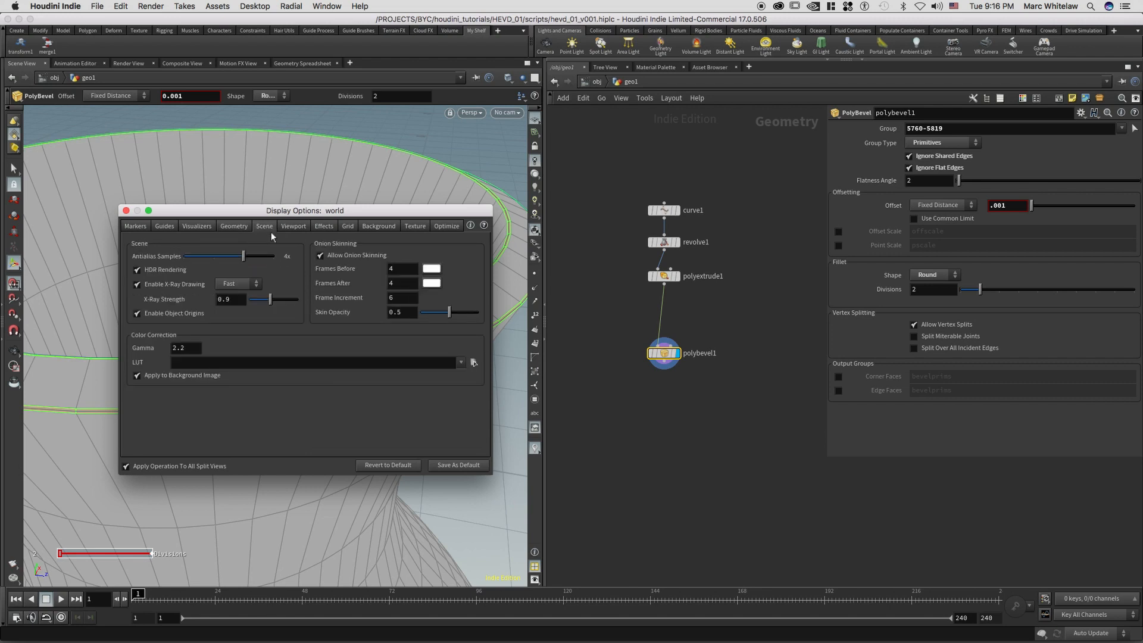
click(296, 227)
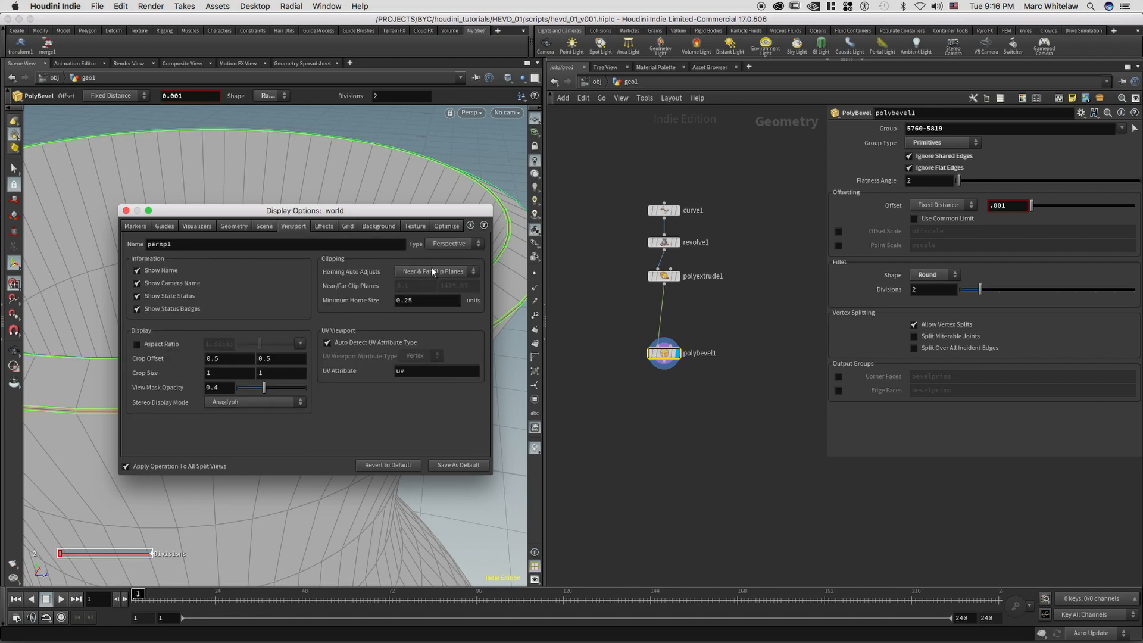
click(428, 274)
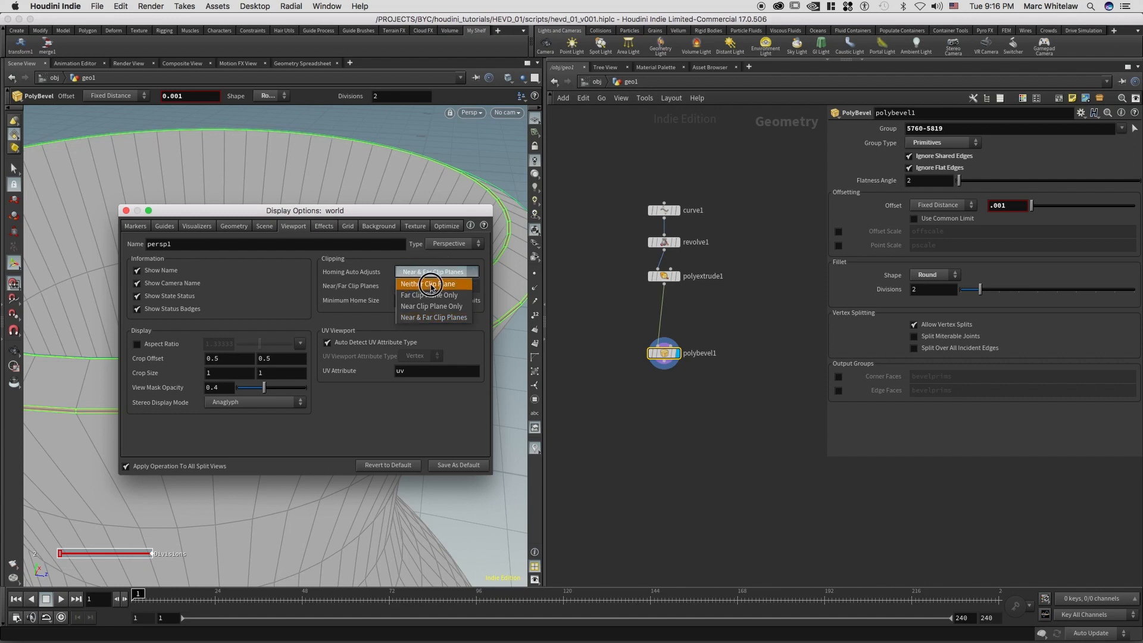
click(432, 284)
click(415, 288)
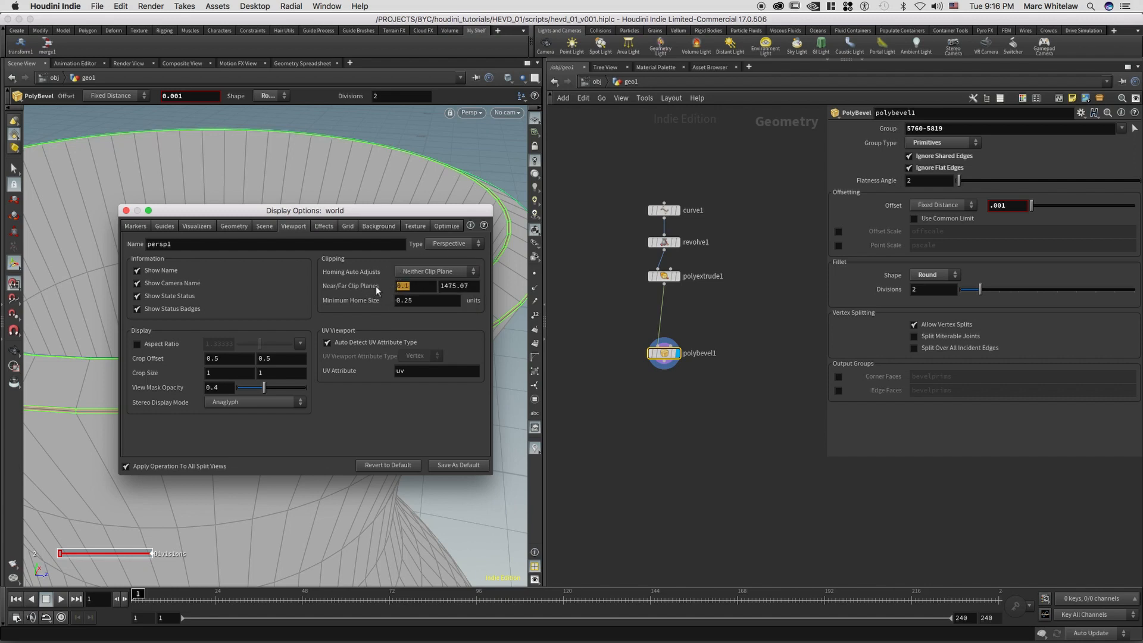
text(.0001)
click(126, 211)
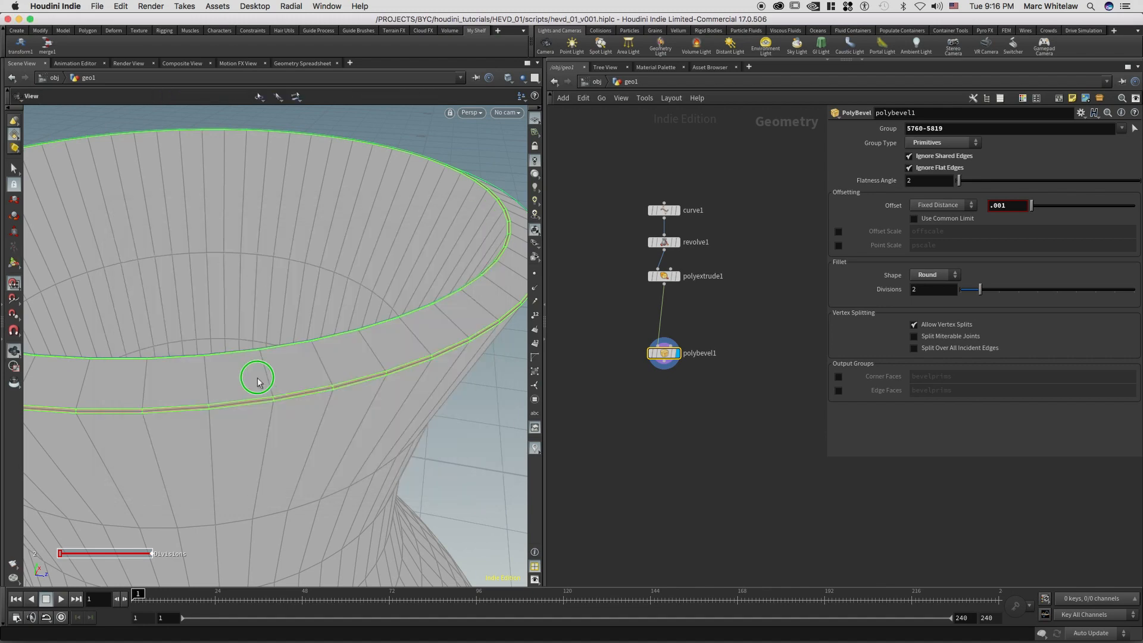
Step: Set polybevel1's fillet divisions to 5 for a smoother rounded rim
key(Escape)
scroll(293, 365, up, 5)
scroll(318, 352, up, 6)
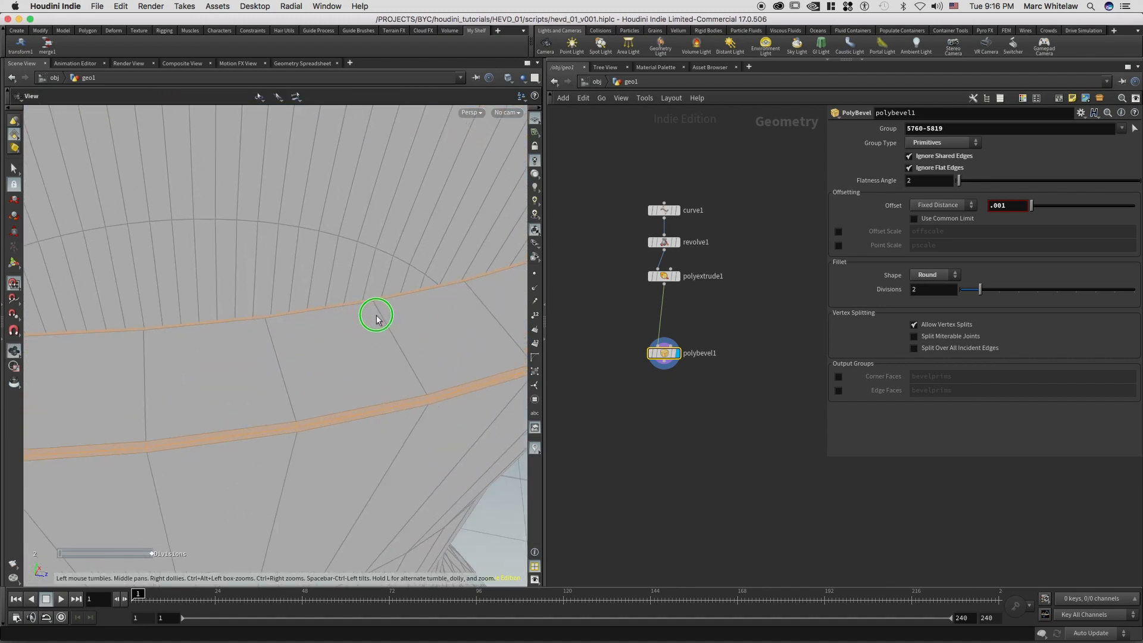
key(Return)
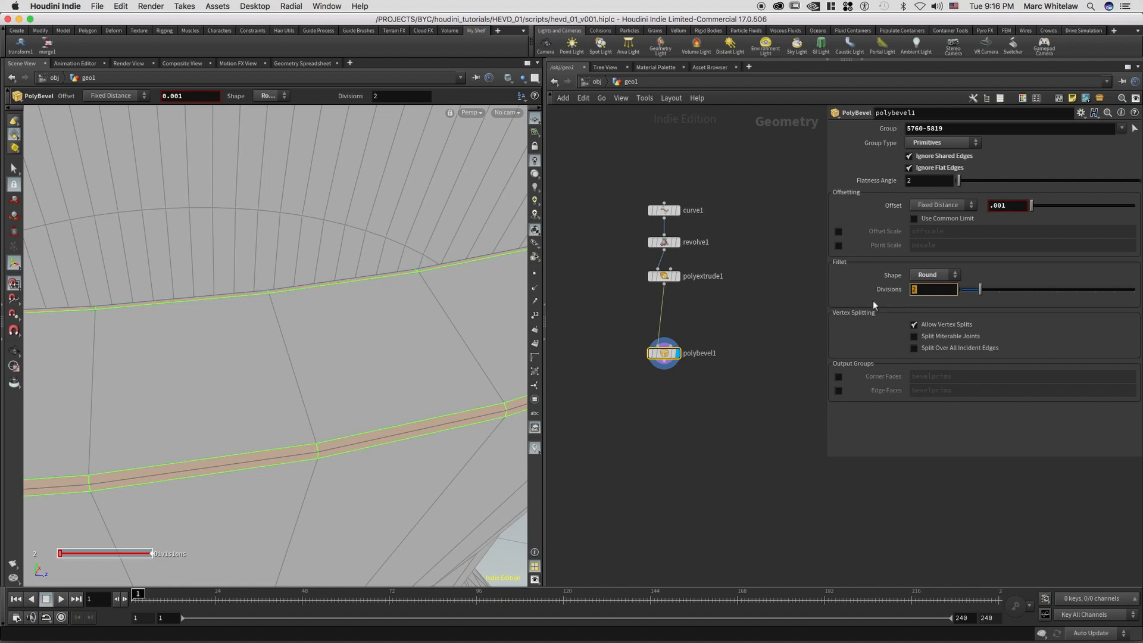
text(5)
key(Return)
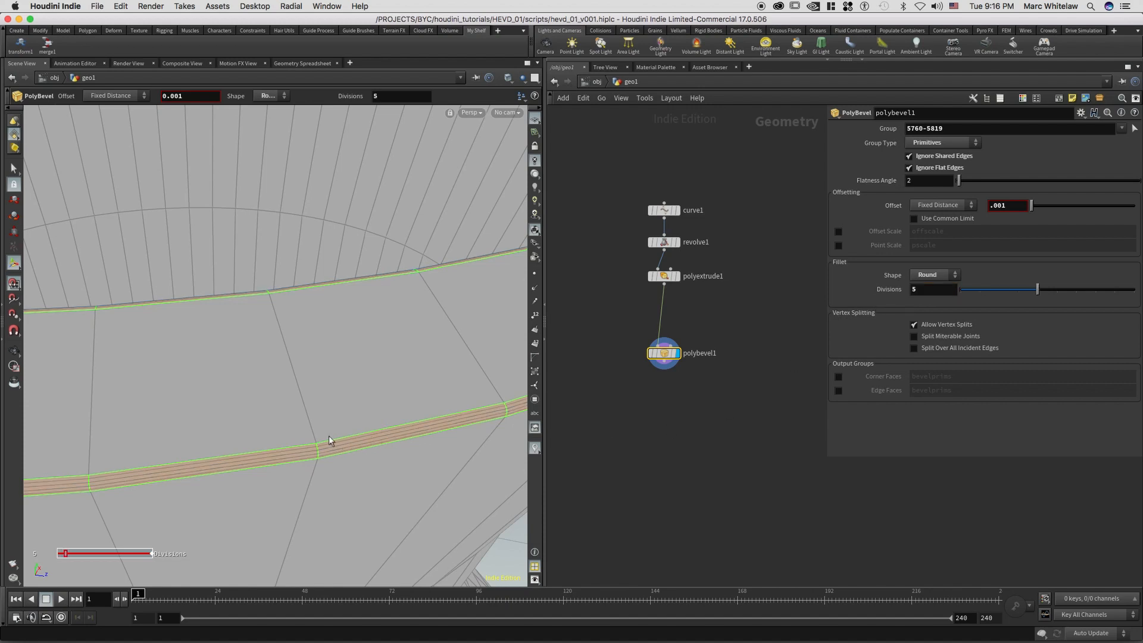
scroll(312, 413, down, 10)
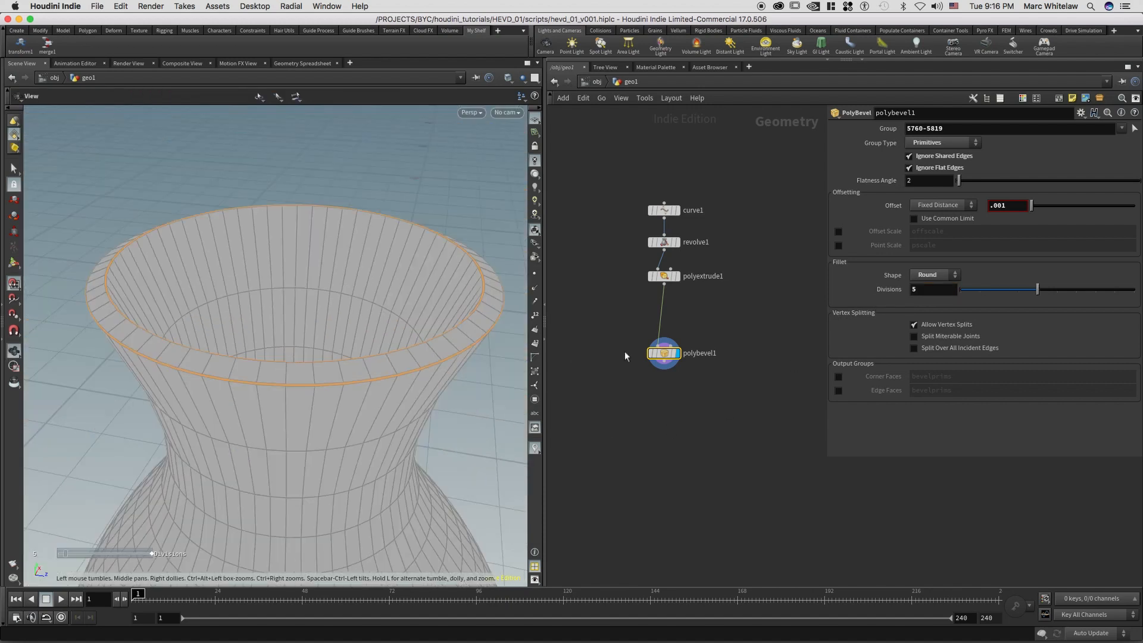
Step: Move polybevel1 up in the network so it sits closer below polyextrude1
right_drag(732, 309, 690, 334)
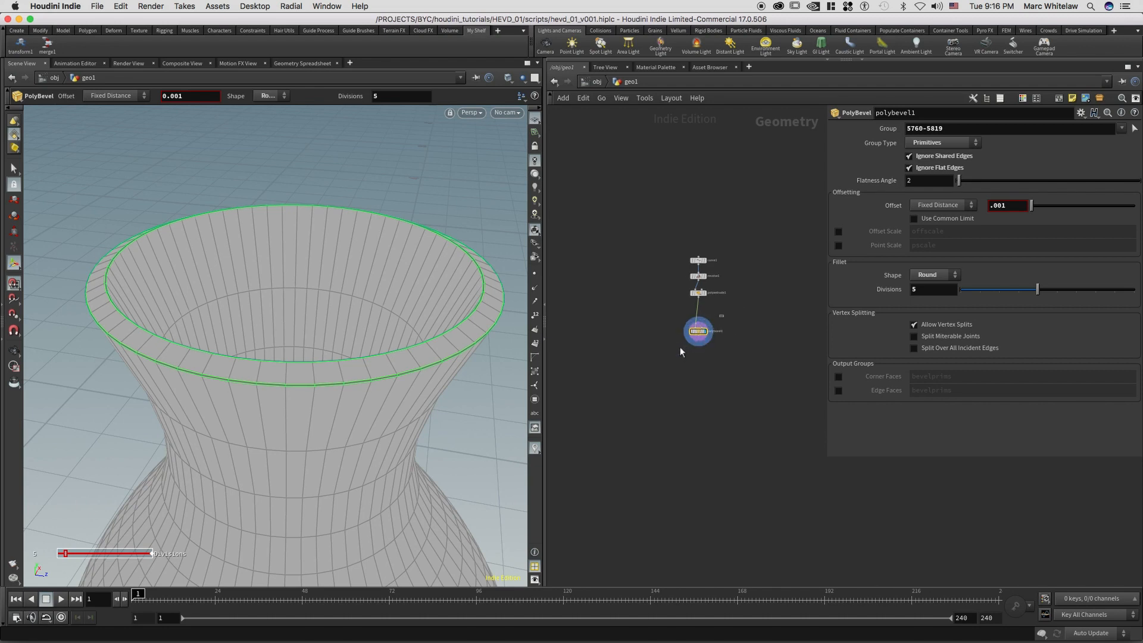
scroll(685, 348, up, 5)
drag(712, 322, 715, 287)
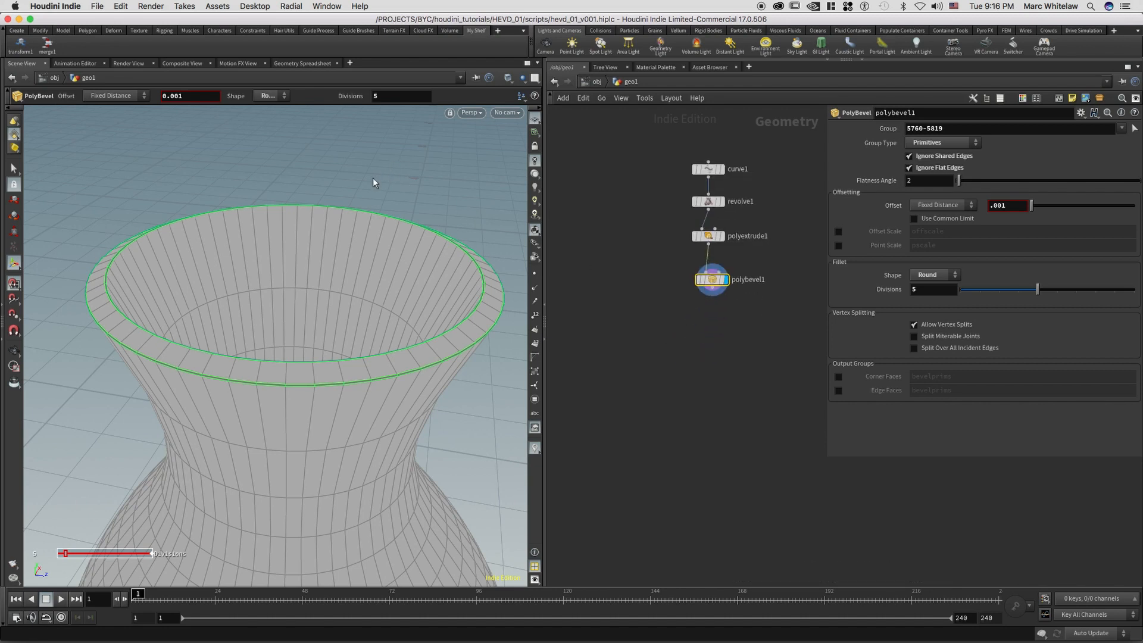
Step: Try the Dark and Grey viewport background color schemes, then restore the Light scheme
key(d)
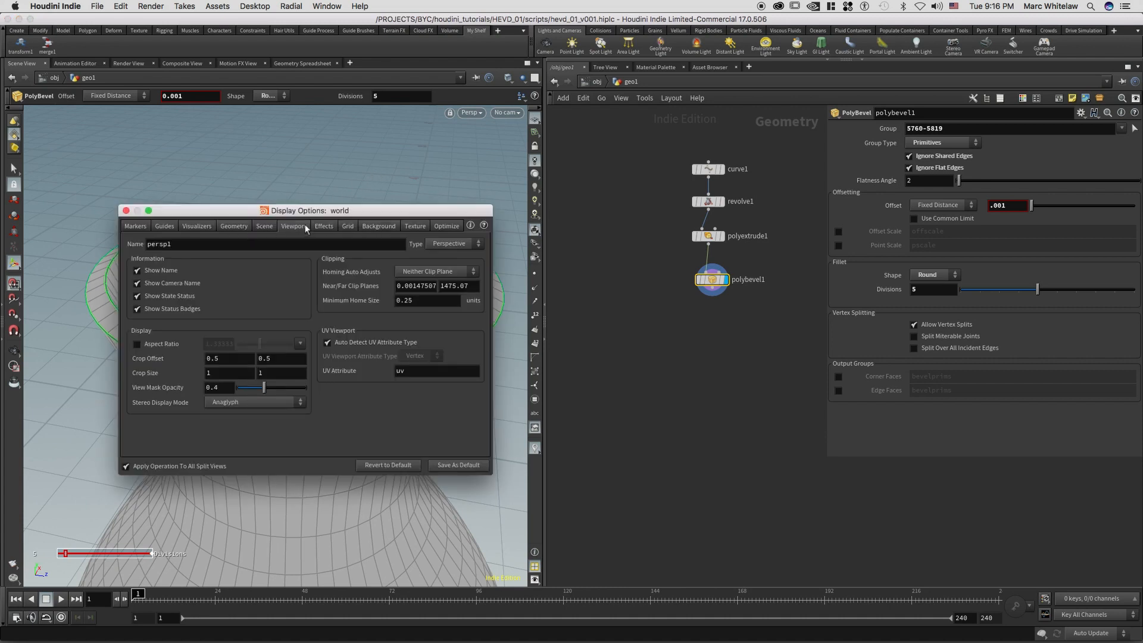
click(367, 229)
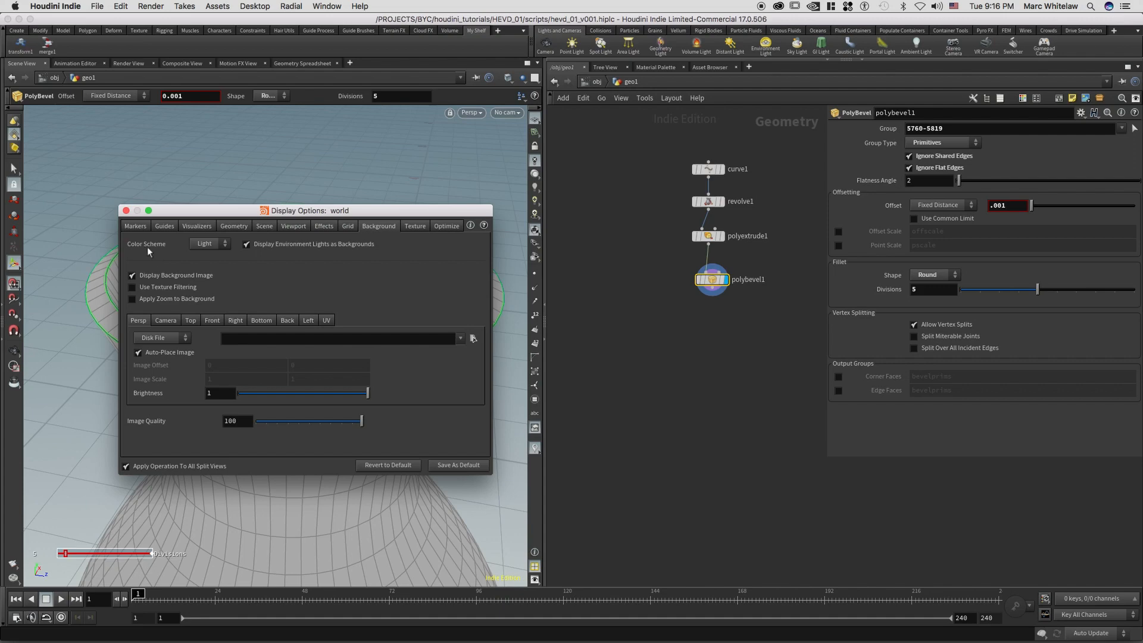
click(206, 244)
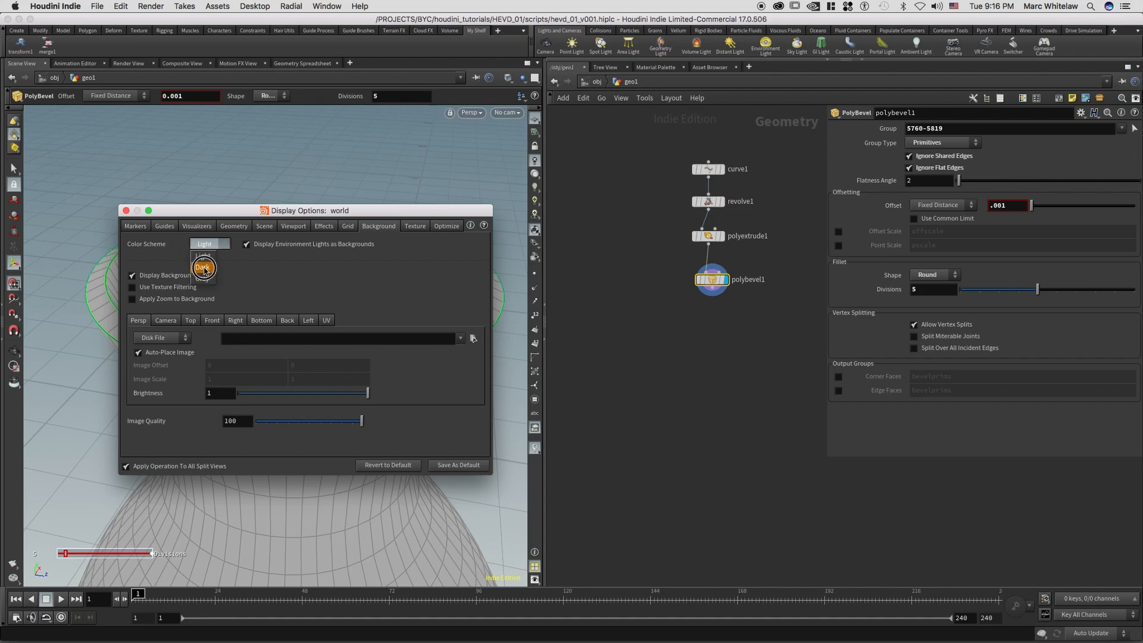
click(205, 269)
click(209, 244)
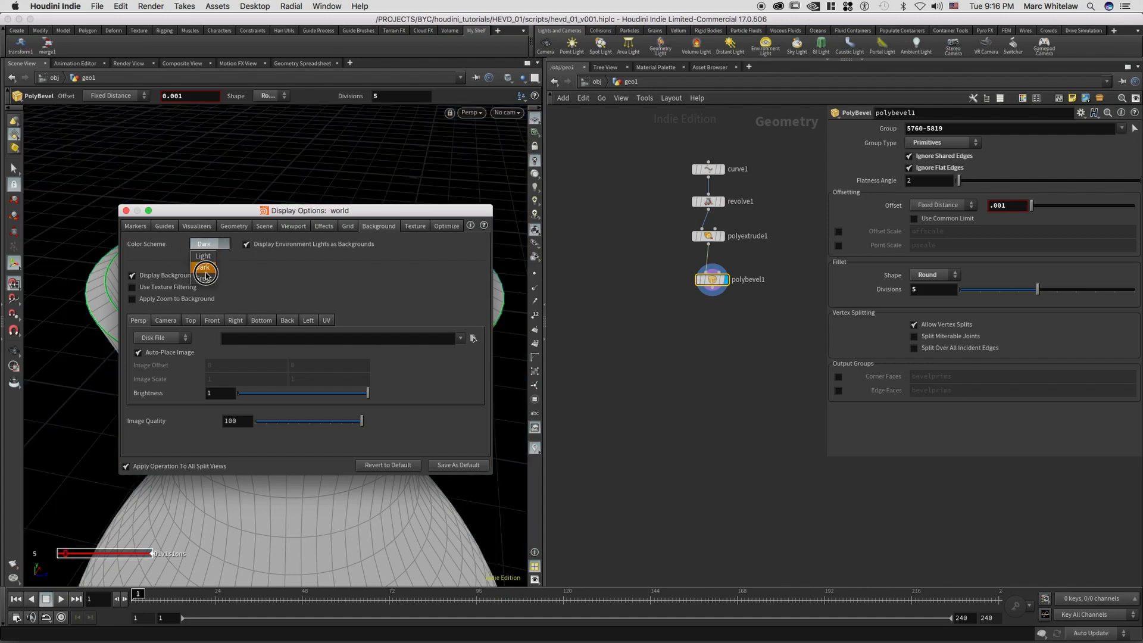
click(205, 279)
click(208, 244)
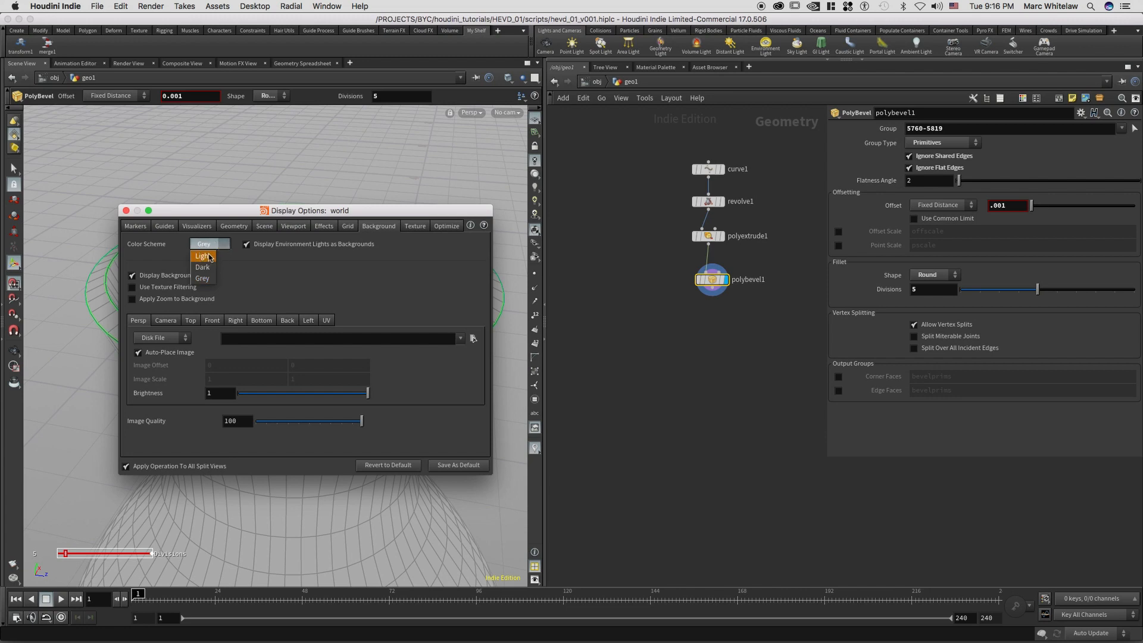
click(201, 257)
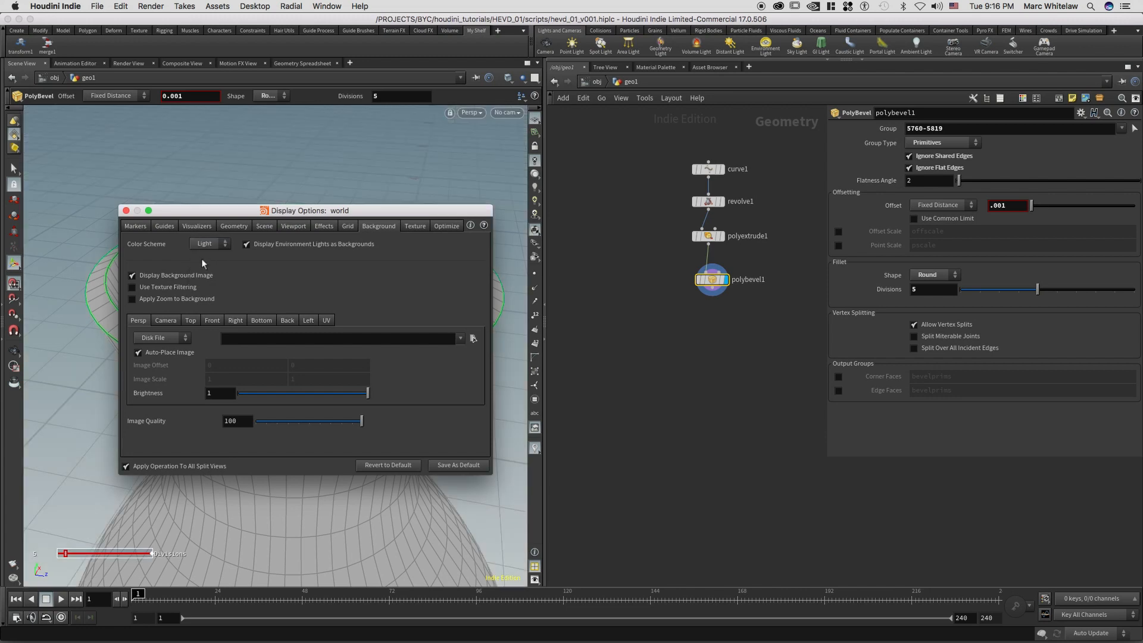
click(126, 211)
Step: Reshape the vase by adjusting curve1's control points along the neck and shoulder of the profile
alt+right_drag(245, 314, 199, 324)
alt+middle_drag(199, 324, 169, 214)
alt+right_drag(189, 315, 158, 357)
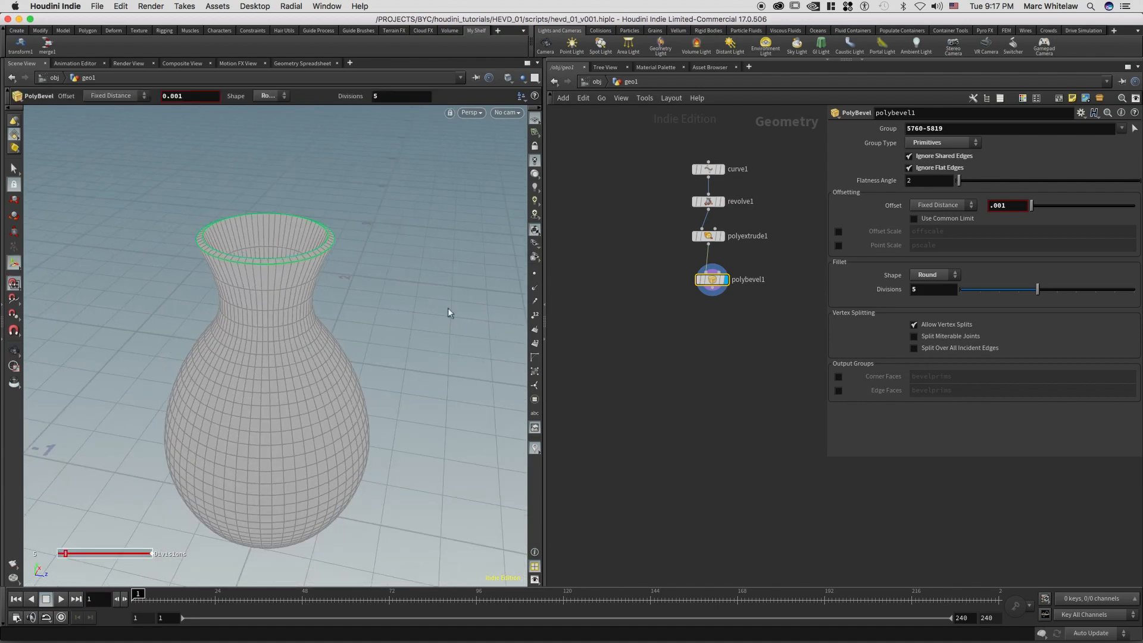
middle_drag(644, 268, 593, 311)
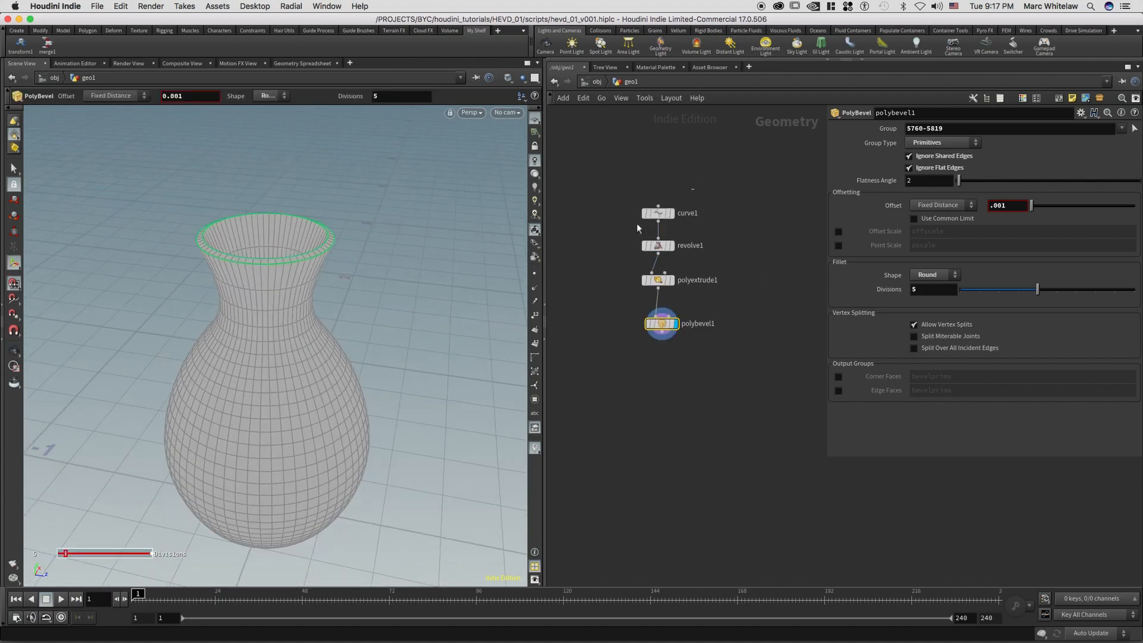
click(655, 213)
key(Escape)
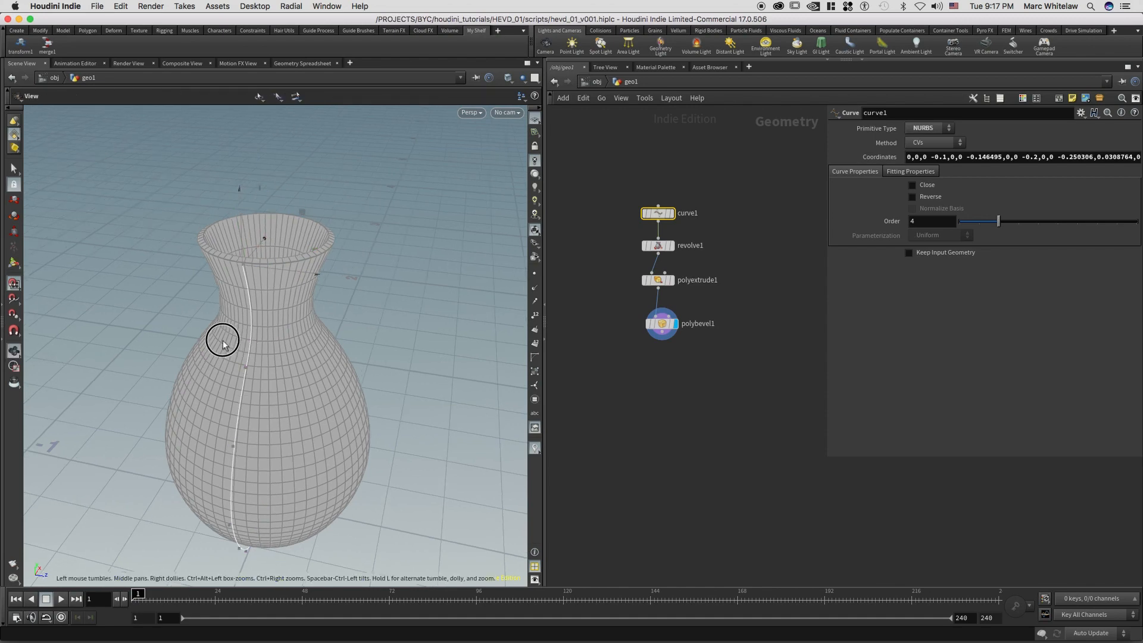
drag(223, 344, 187, 329)
key(Return)
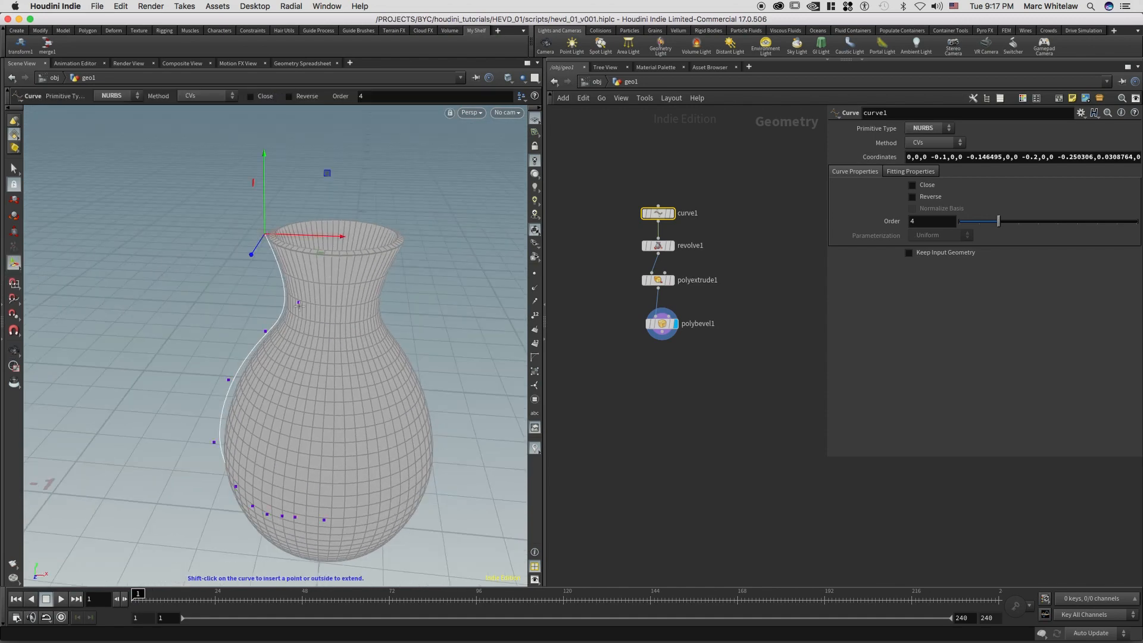
mouse_move(343, 238)
mouse_down()
mouse_move(319, 235)
mouse_move(330, 237)
mouse_up()
mouse_move(302, 320)
mouse_down()
mouse_move(301, 293)
mouse_move(290, 301)
mouse_up()
drag(236, 385, 239, 389)
drag(264, 334, 274, 352)
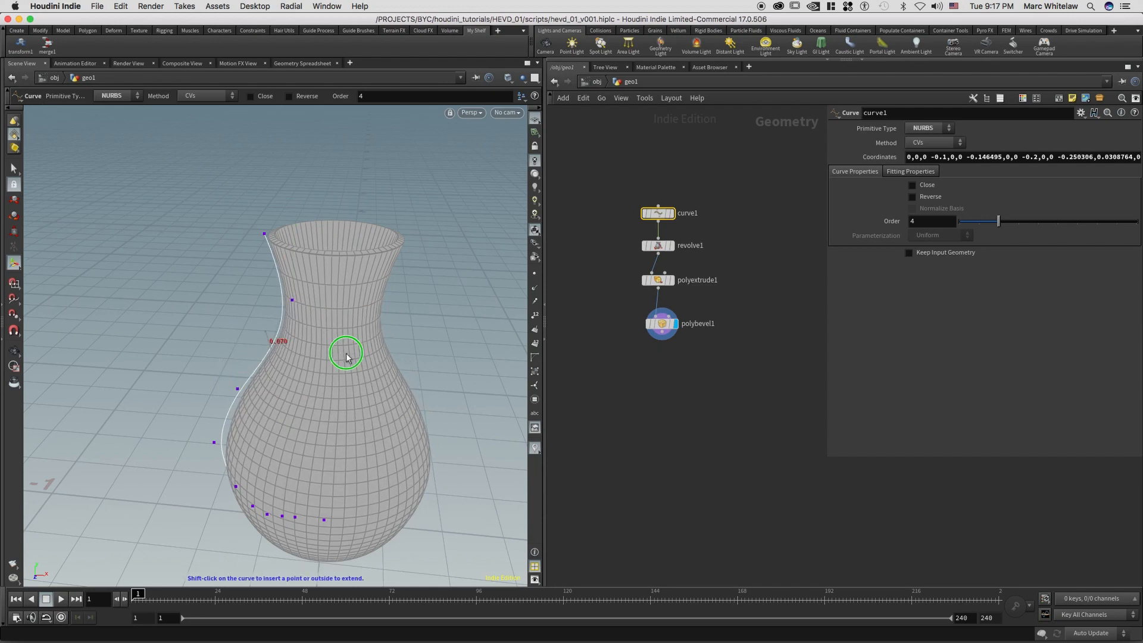
alt+right_drag(314, 397, 243, 323)
alt+middle_drag(359, 421, 280, 358)
alt+drag(272, 350, 266, 340)
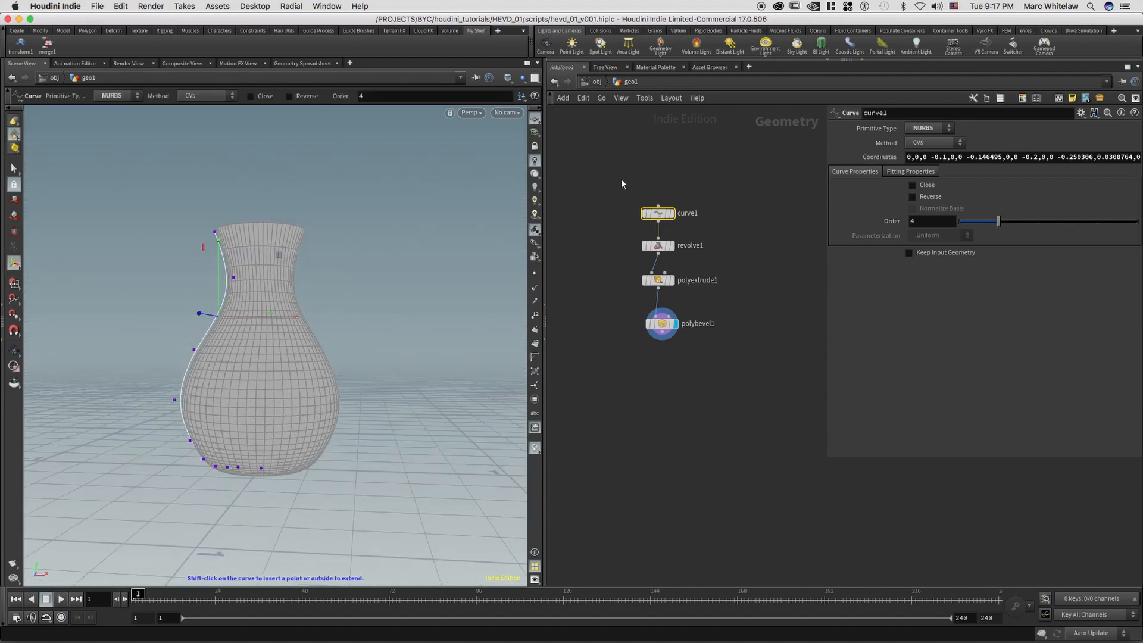
Step: Add a Transform node below polybevel1 and feed the bevelled vase into it
key(Return)
click(646, 379)
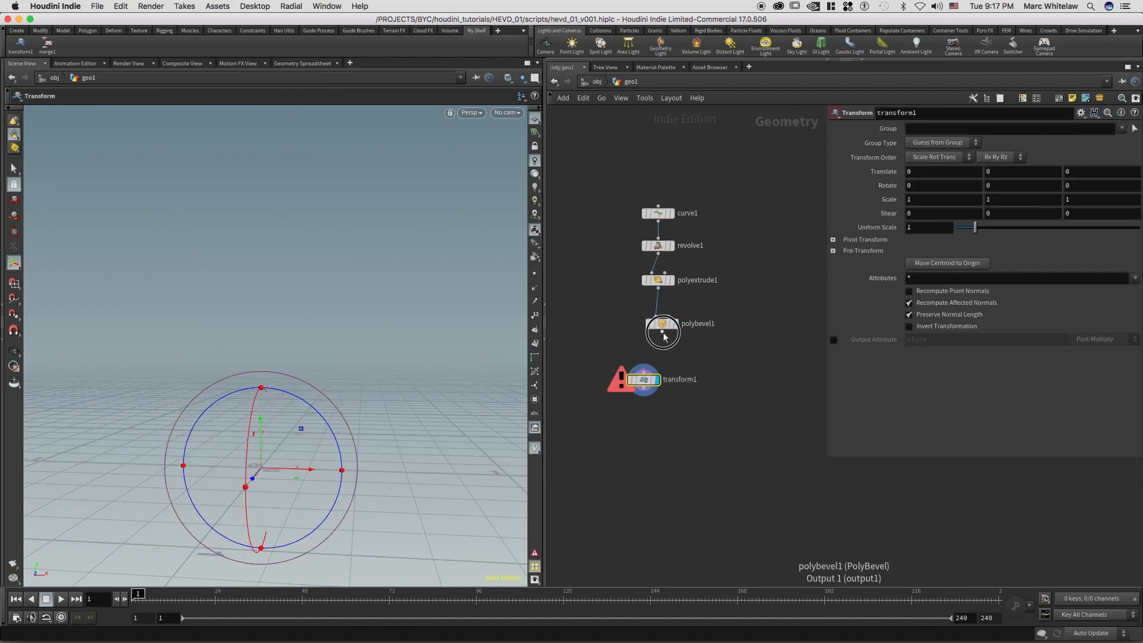
click(647, 382)
drag(648, 383, 666, 375)
Step: Return to the object level and rename the geo1 object as vase
key(u)
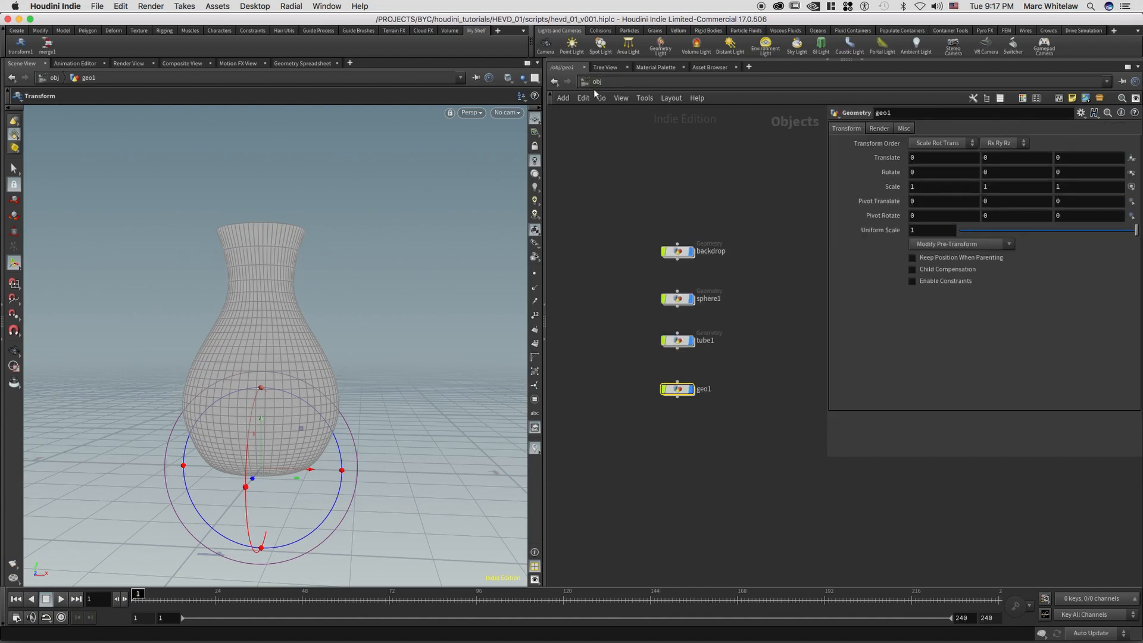
alt+right_drag(318, 328, 164, 381)
alt+drag(381, 304, 359, 307)
alt+right_drag(359, 306, 101, 432)
alt+middle_drag(109, 430, 262, 366)
alt+right_drag(390, 325, 471, 286)
alt+drag(371, 337, 382, 322)
double_click(705, 391)
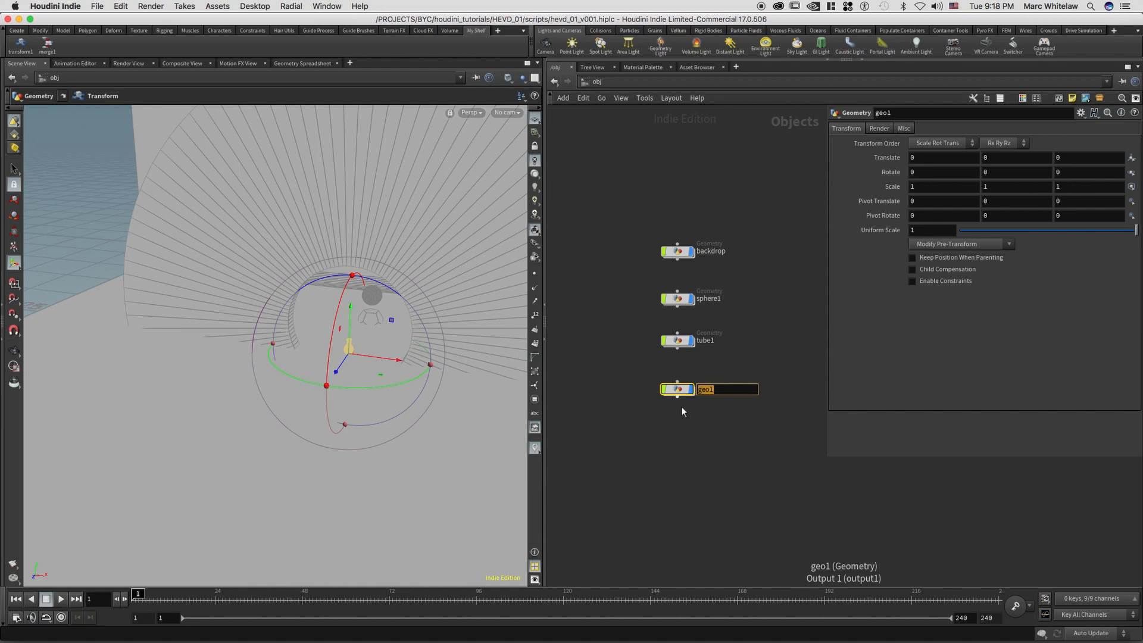
text(vase)
key(Return)
Step: Set the uniform scale of transform1 inside the vase object to 2 and return to the object level
key(Return)
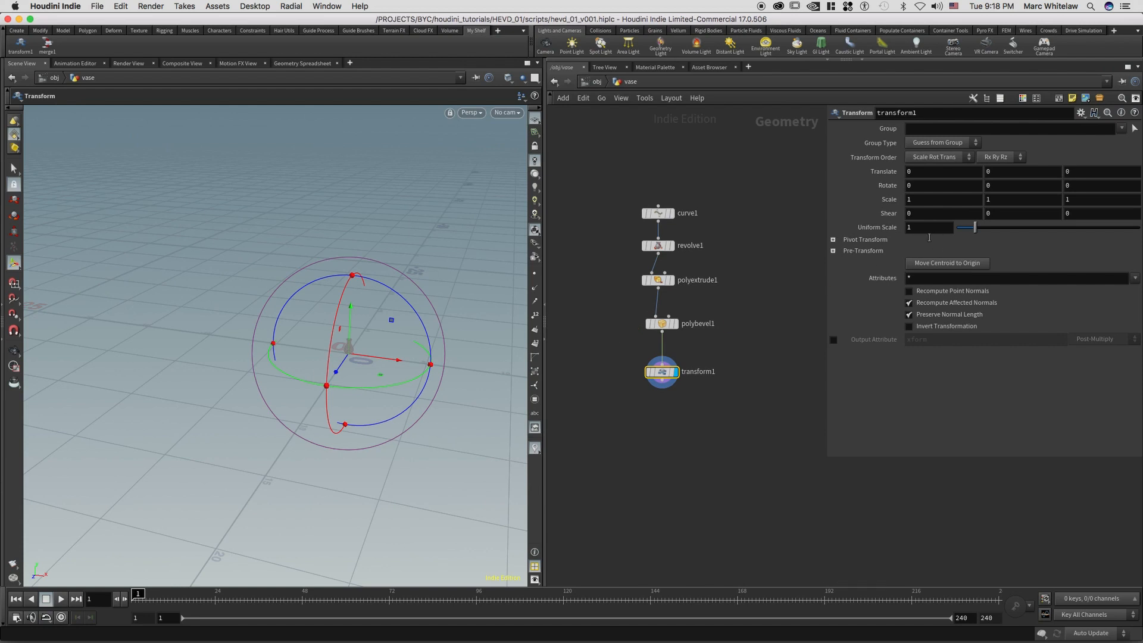
text(2)
key(Return)
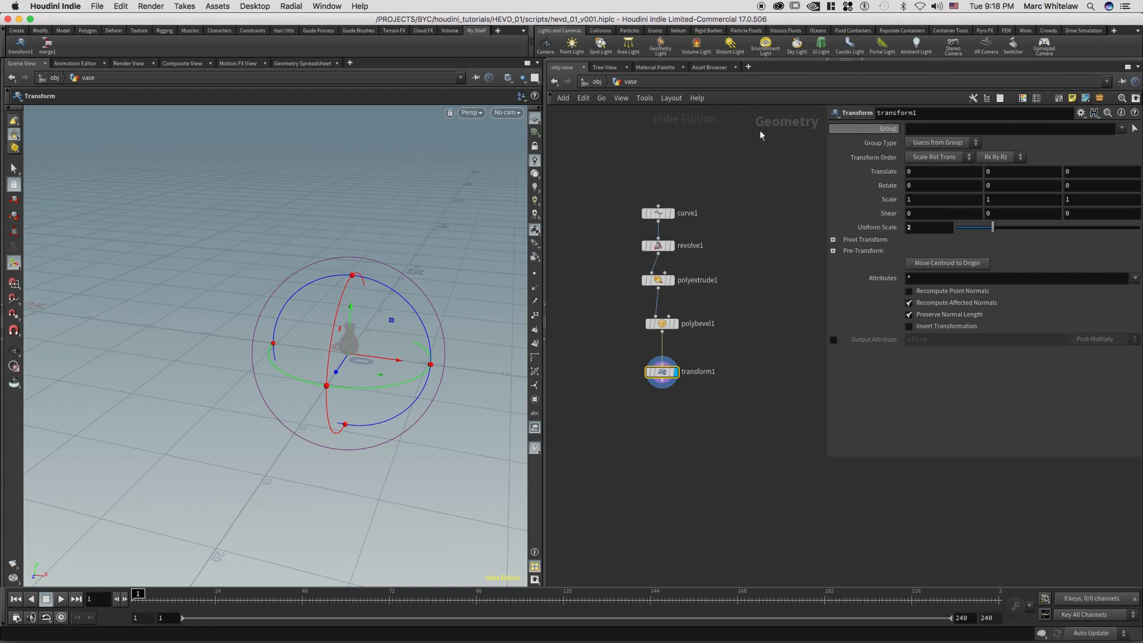
click(595, 82)
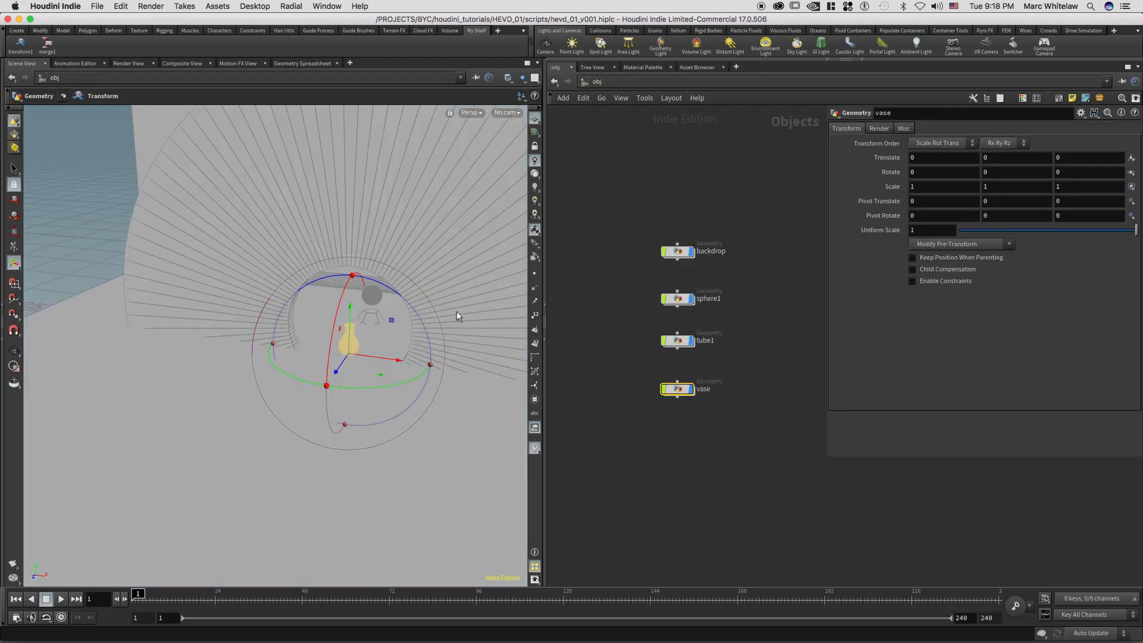
Step: In a wireframe top view, move the vase behind and beside the sphere, to about X -2.41, Z -10.41
key(Escape)
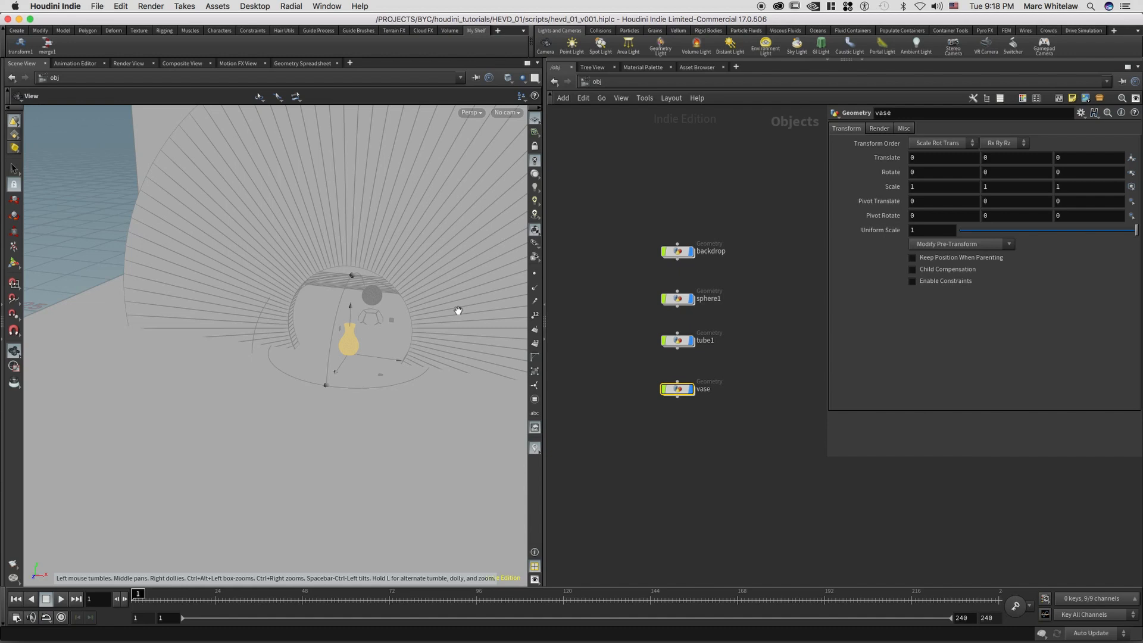
key(space+2)
alt+right_drag(428, 256, 238, 314)
key(t)
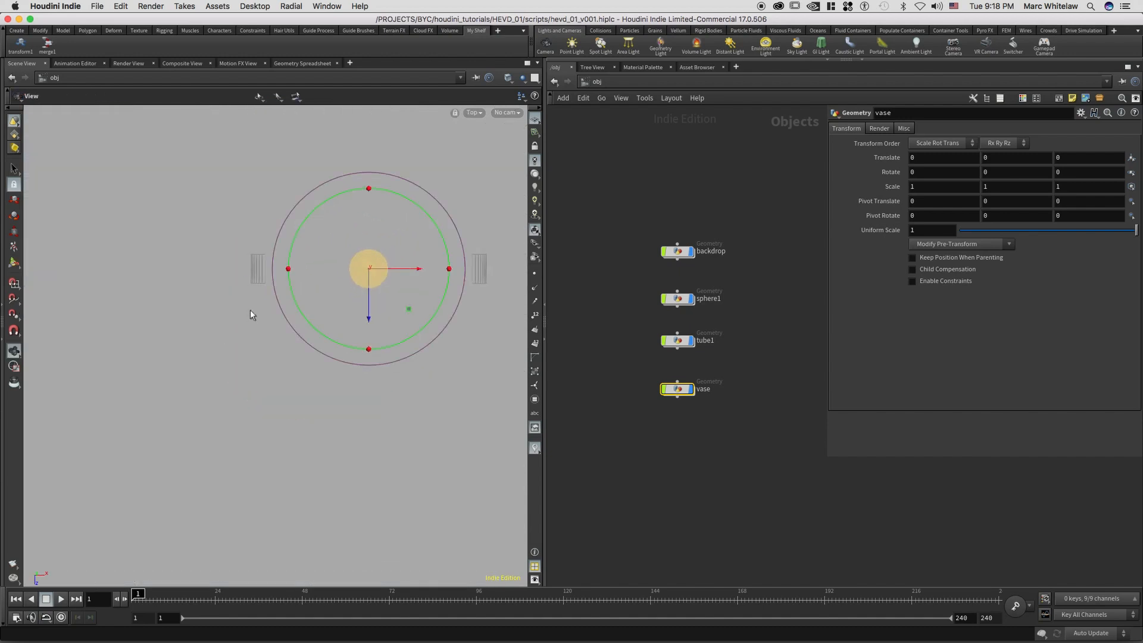
key(w)
mouse_move(338, 306)
alt+middle_down()
mouse_move(296, 363)
mouse_move(282, 443)
alt+middle_up()
alt+right_drag(251, 320, 280, 332)
alt+middle_drag(280, 331, 291, 511)
key(t)
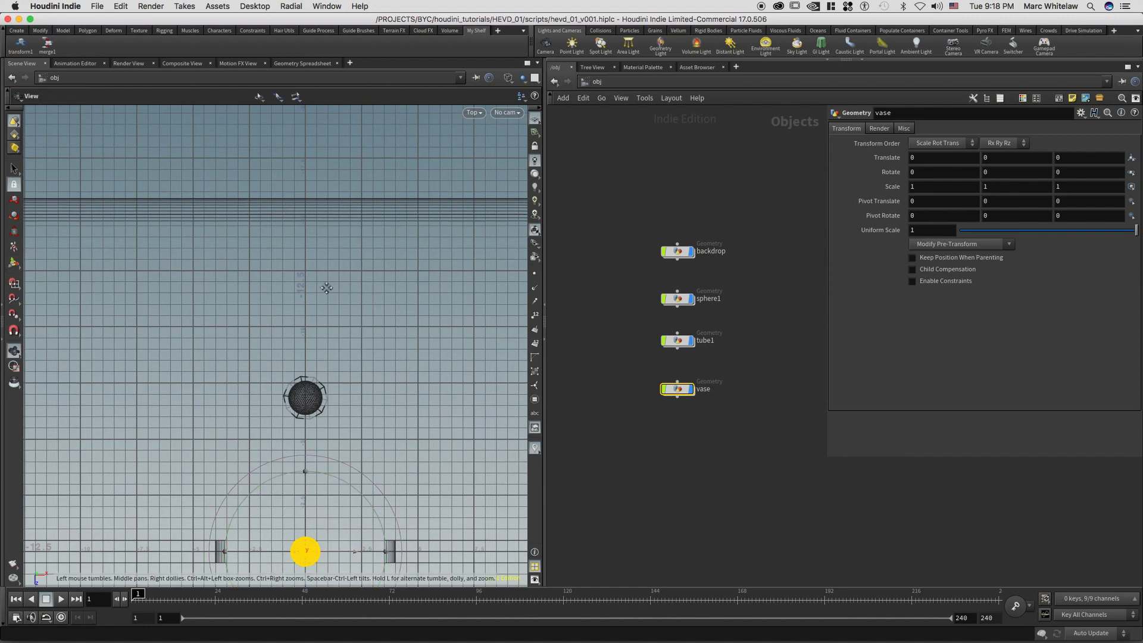
alt+middle_drag(317, 403, 323, 320)
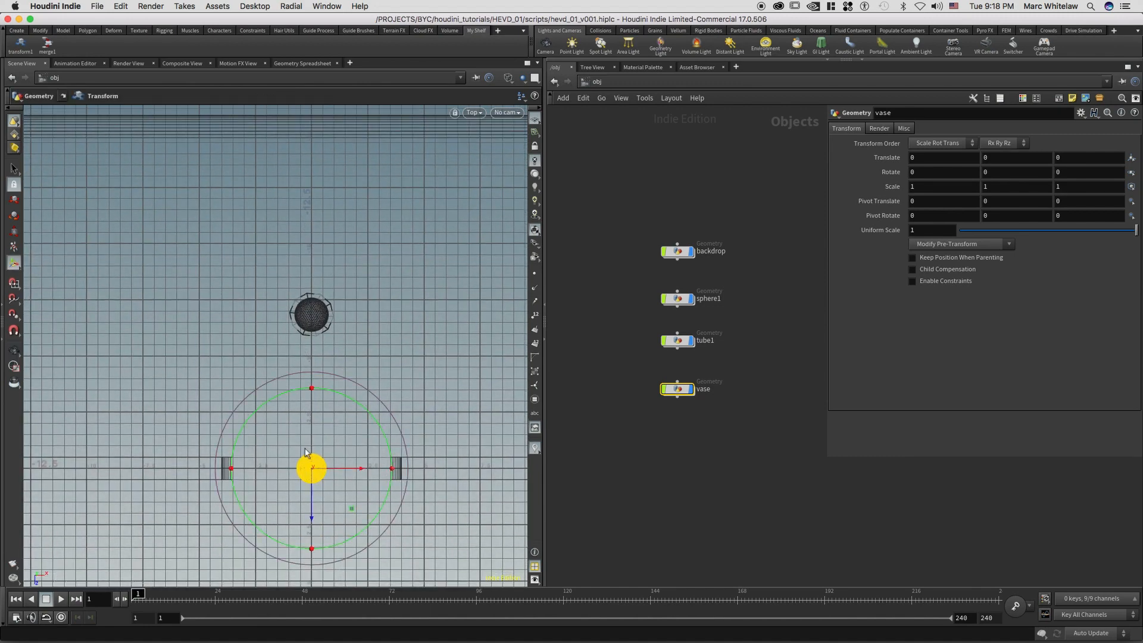
drag(314, 470, 260, 240)
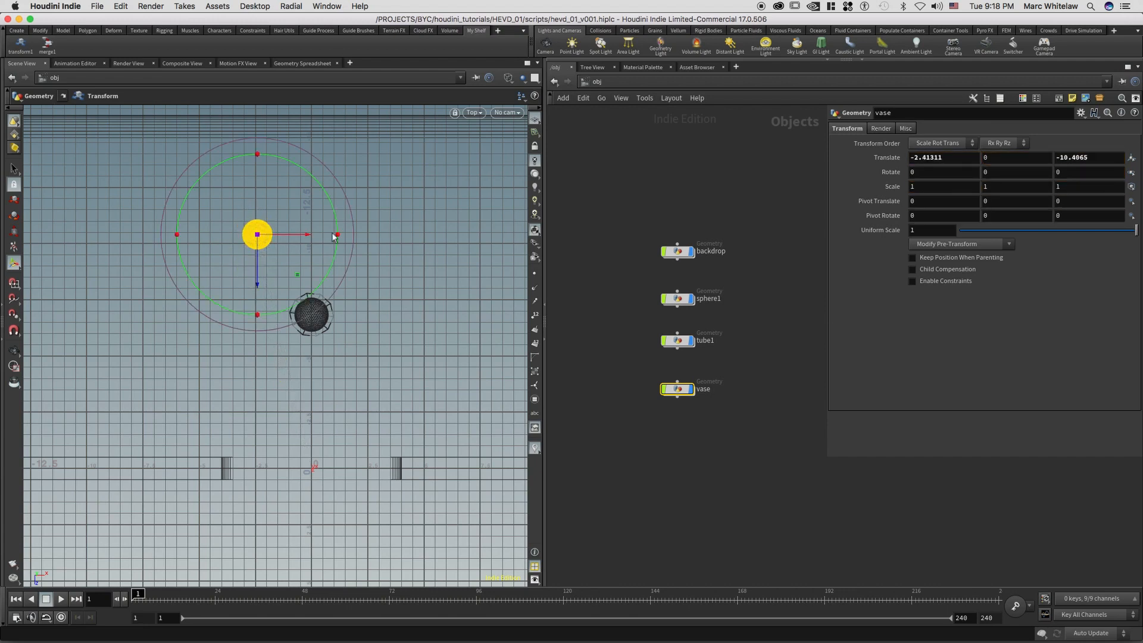
Step: Add a Box object below the vase in the object network and go inside it
middle_drag(660, 424, 668, 377)
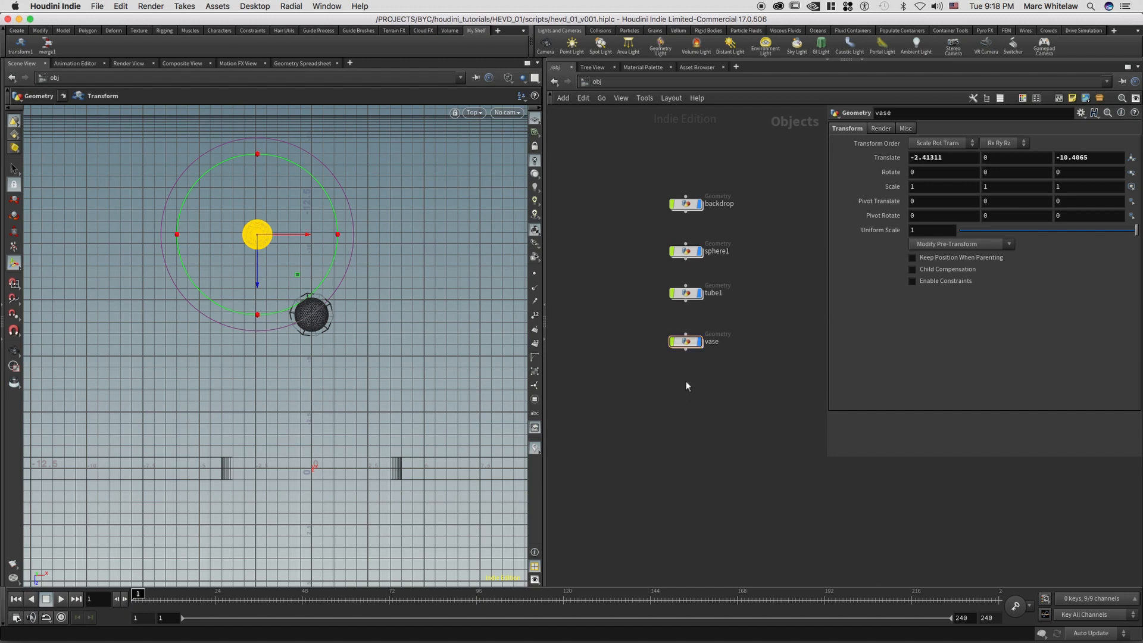
key(Tab)
text(box)
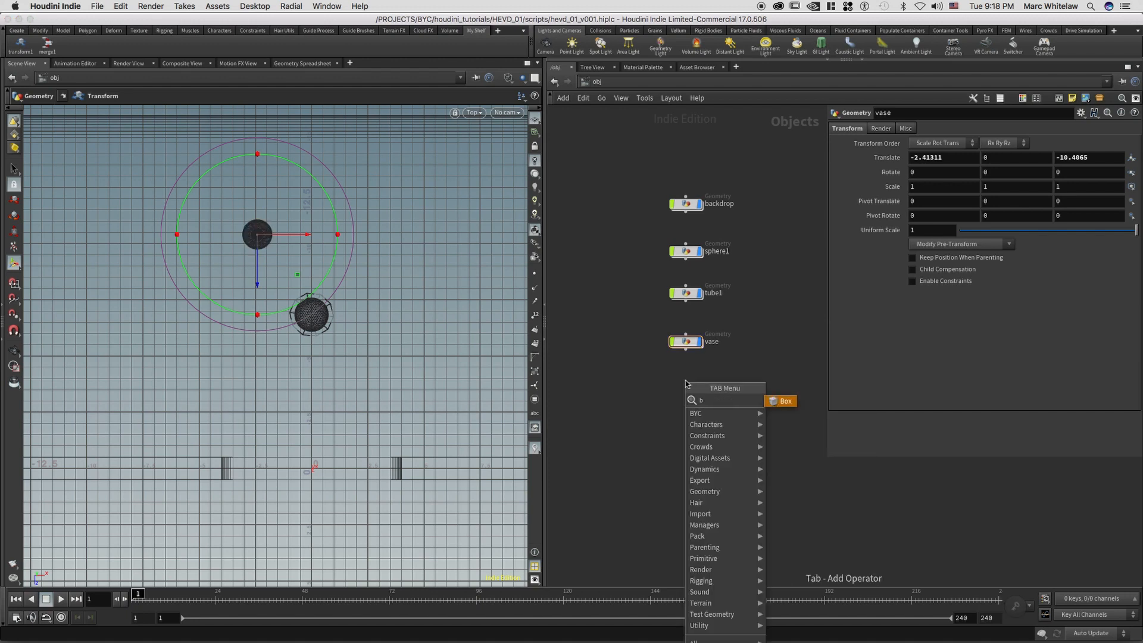
key(Return)
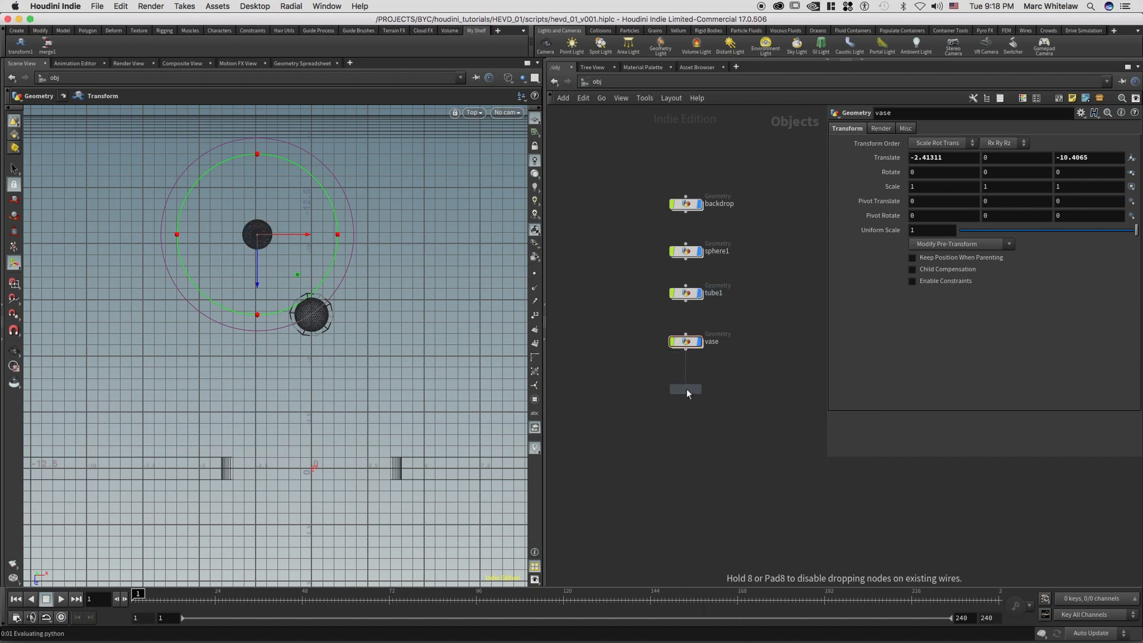
click(689, 387)
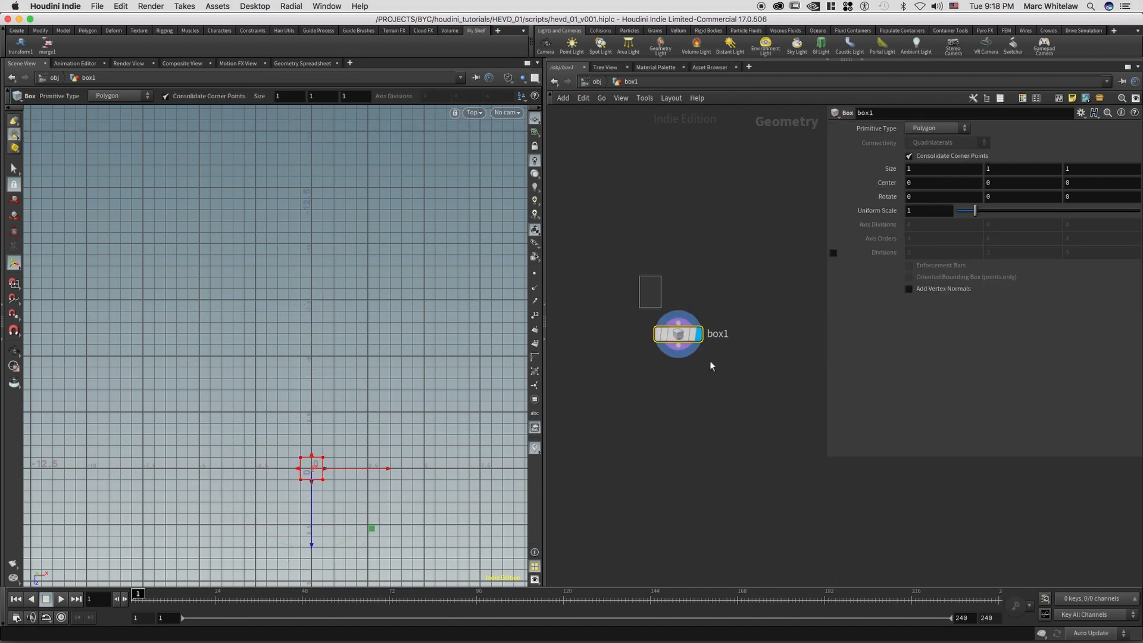
Step: Link box1's Y center to its Y size with the relative reference ch("sizey")/2
right_click(994, 169)
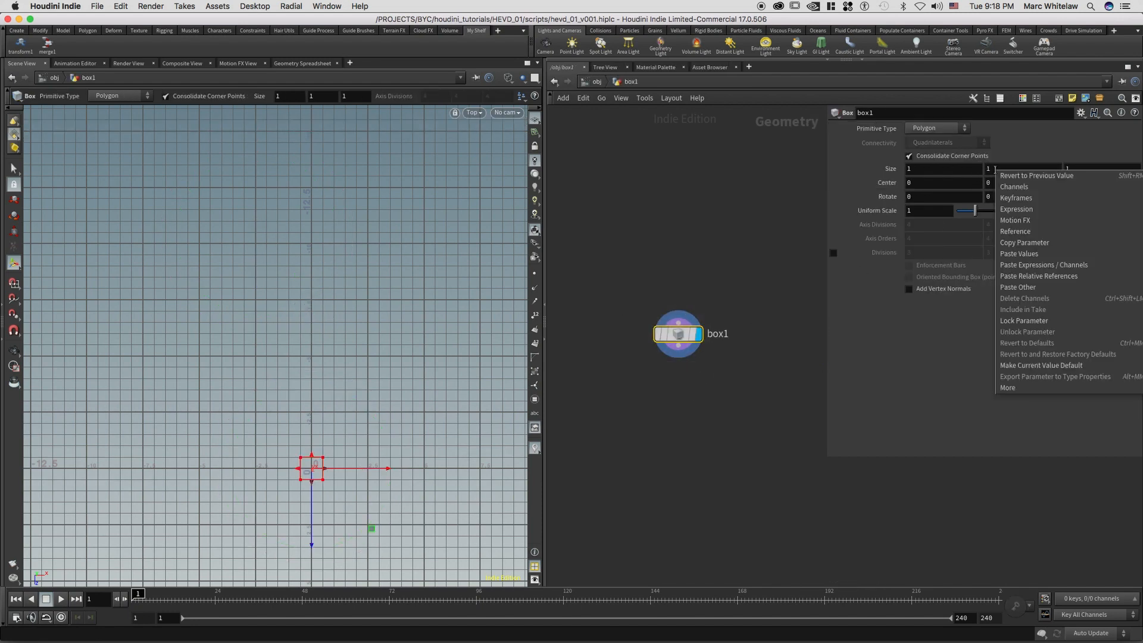
click(1035, 243)
right_click(997, 183)
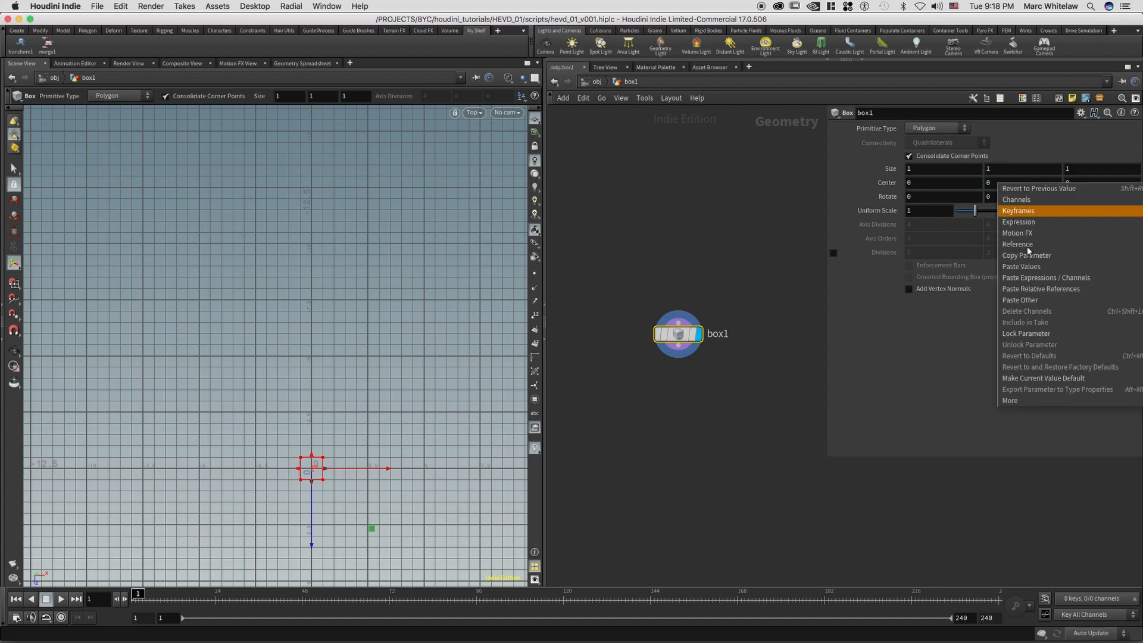
click(1036, 289)
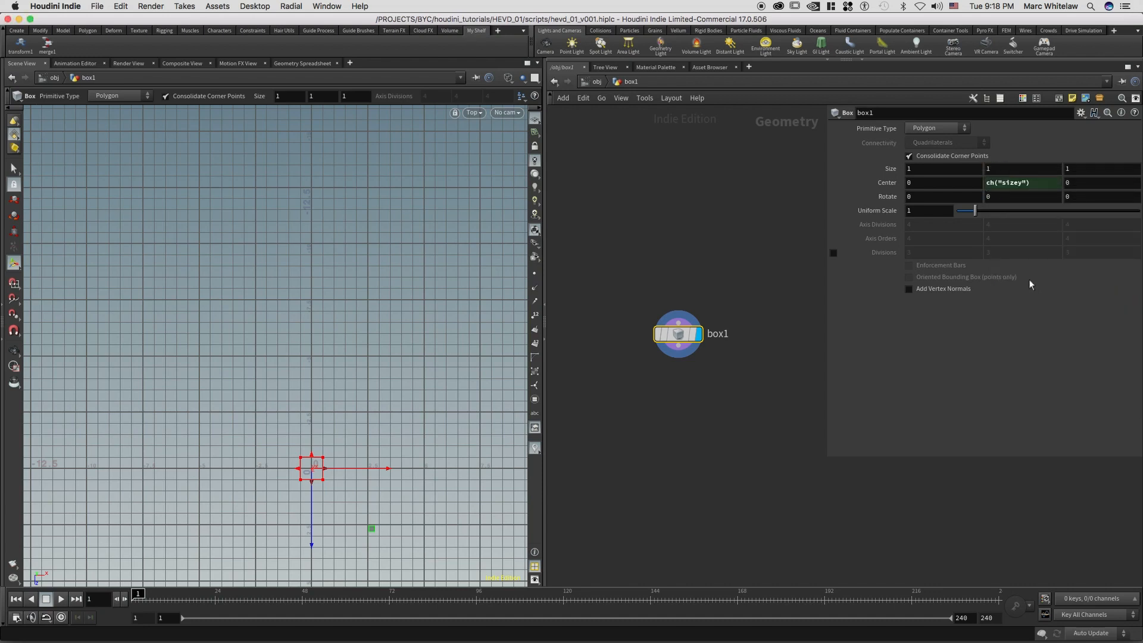
click(1040, 187)
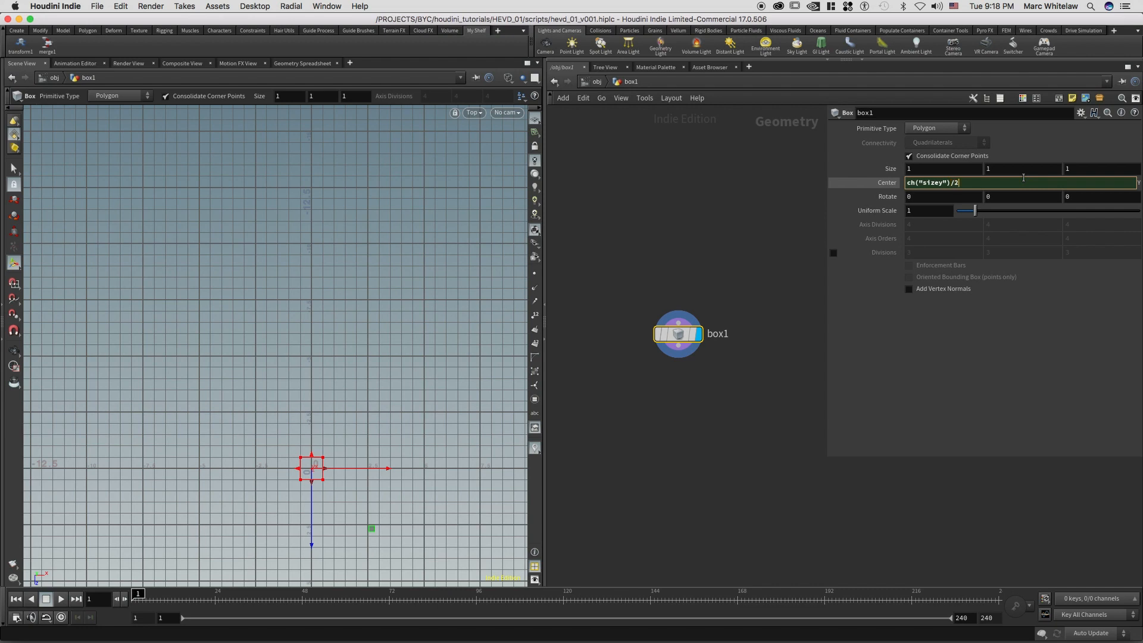
key(Return)
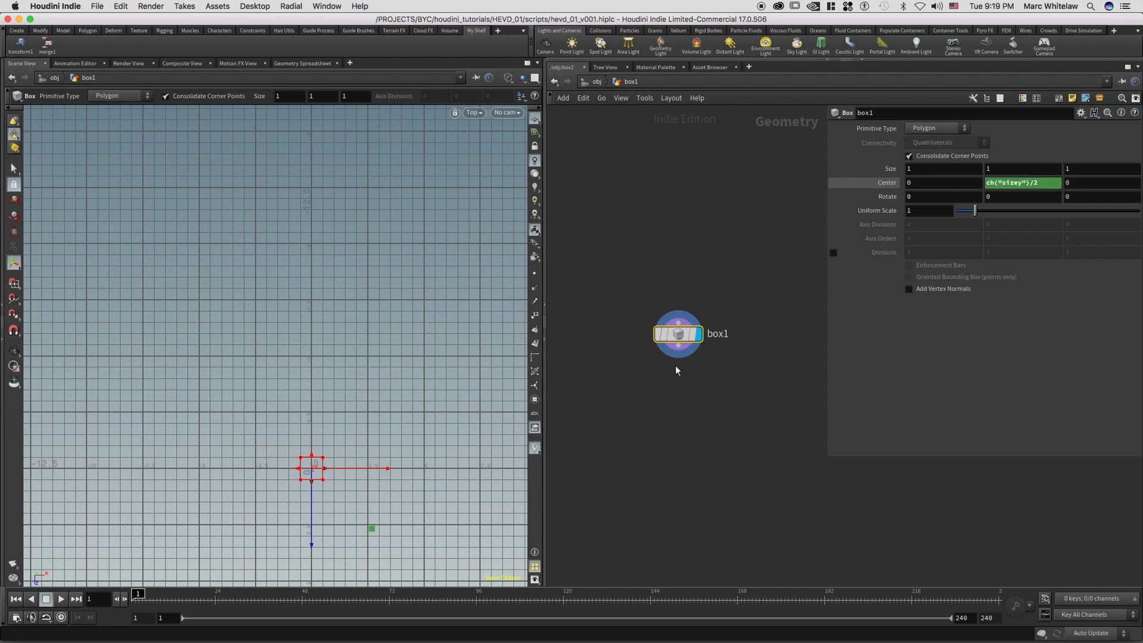
Step: Add a Transform node below box1 and feed the box into it
key(t)
click(682, 382)
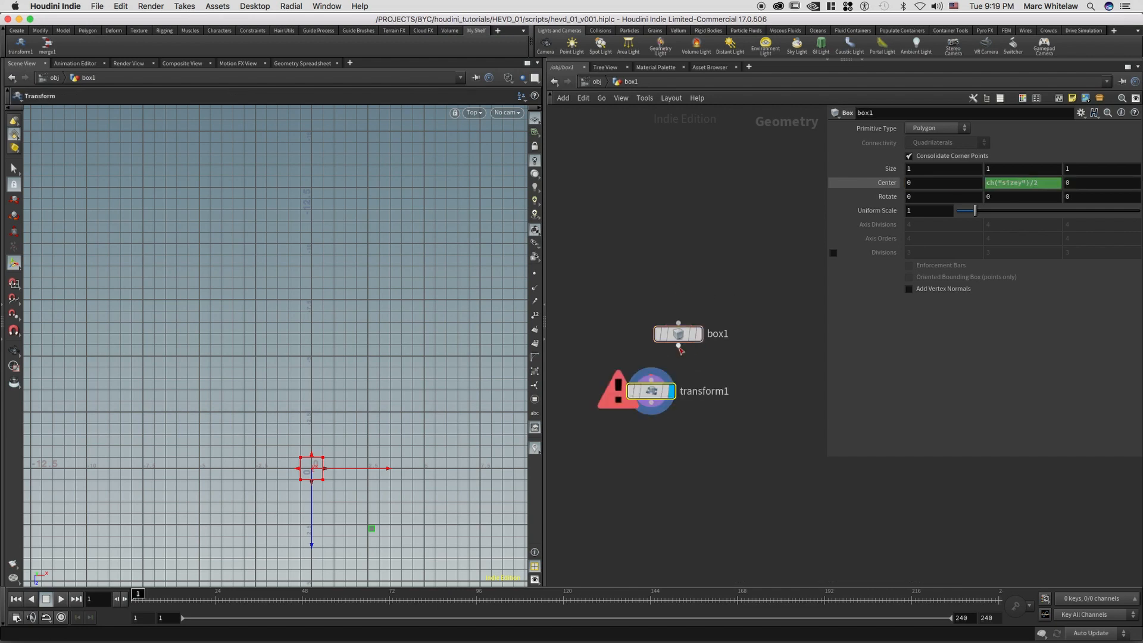
drag(679, 346, 680, 390)
Step: Move the box with transform1 behind the sphere, opposite the vase, to about X 1.91, Z -12.57
alt+right_drag(416, 340, 283, 374)
alt+middle_drag(305, 299, 284, 291)
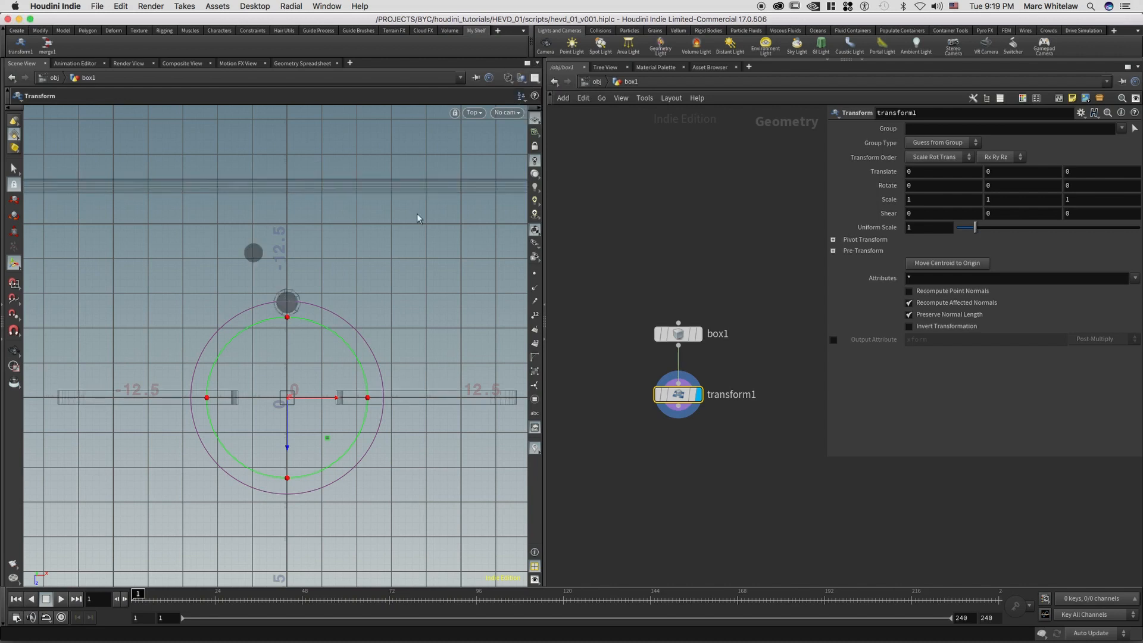
drag(290, 345, 314, 231)
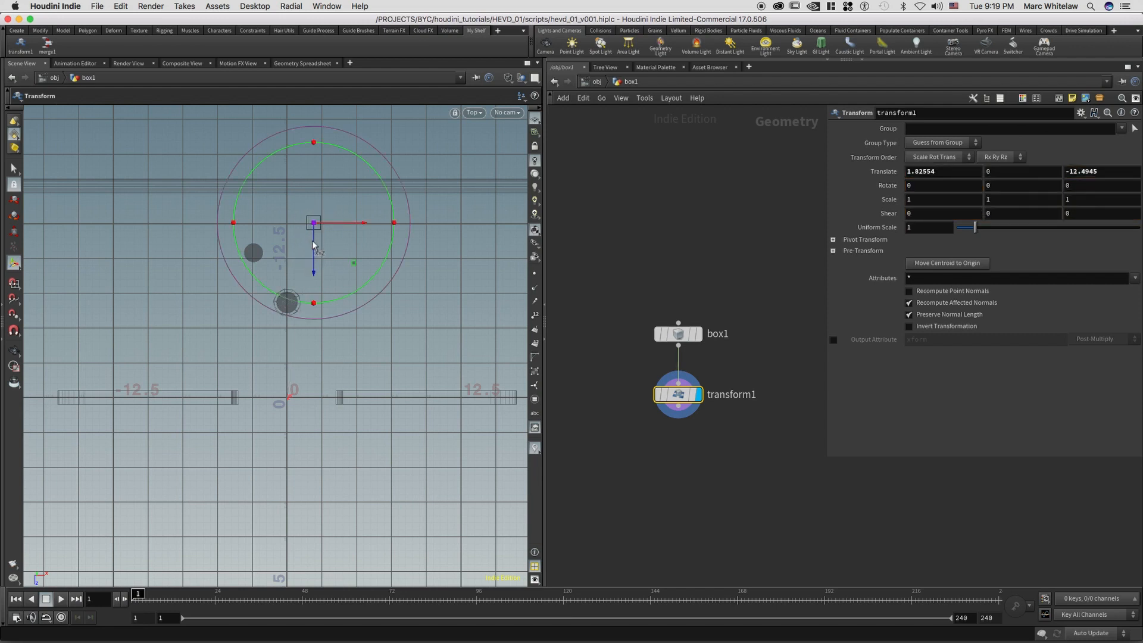
key(space+1)
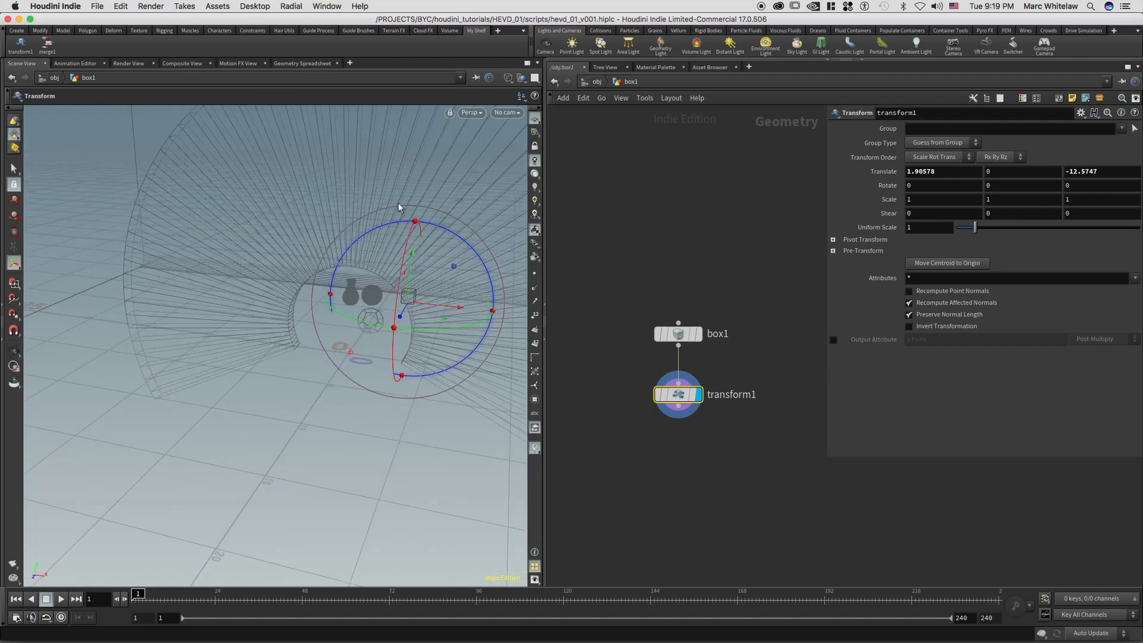
drag(310, 250, 349, 270)
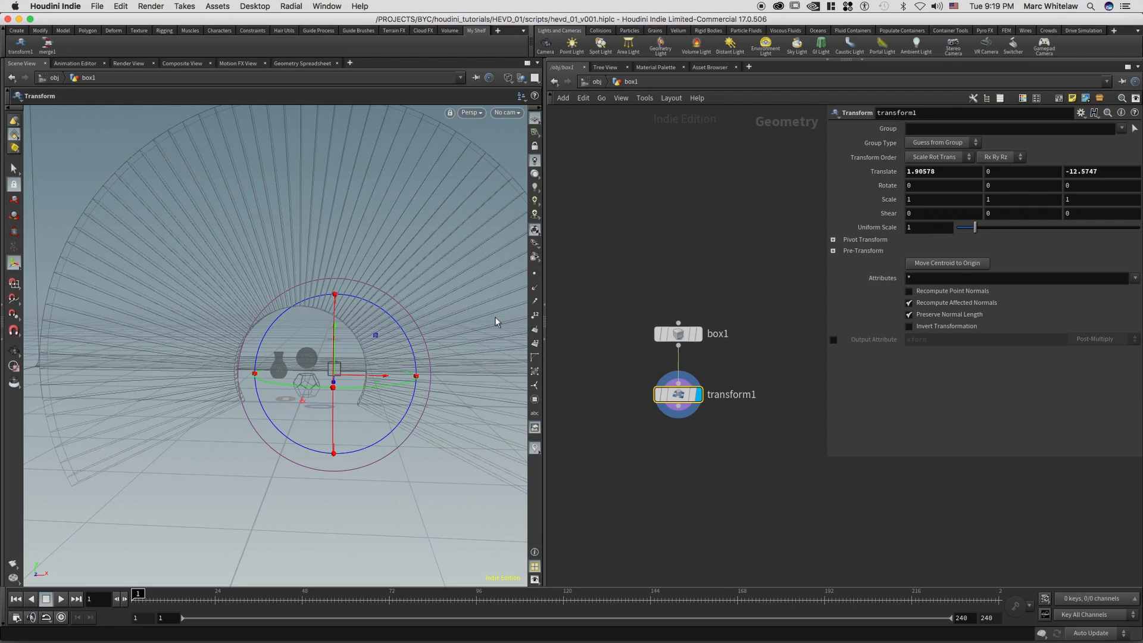
Step: Display box1 and stretch it upwards into a column with a Y size of about 4.6
drag(689, 307, 631, 357)
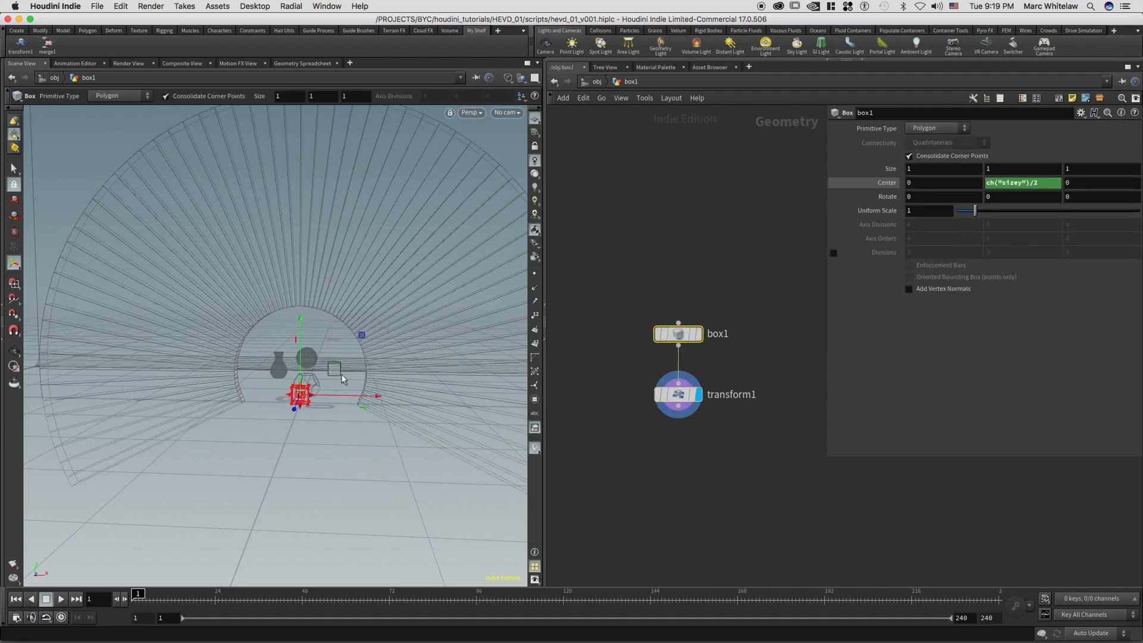
click(427, 345)
right_drag(427, 345, 378, 363)
middle_drag(331, 377, 355, 367)
drag(324, 383, 281, 401)
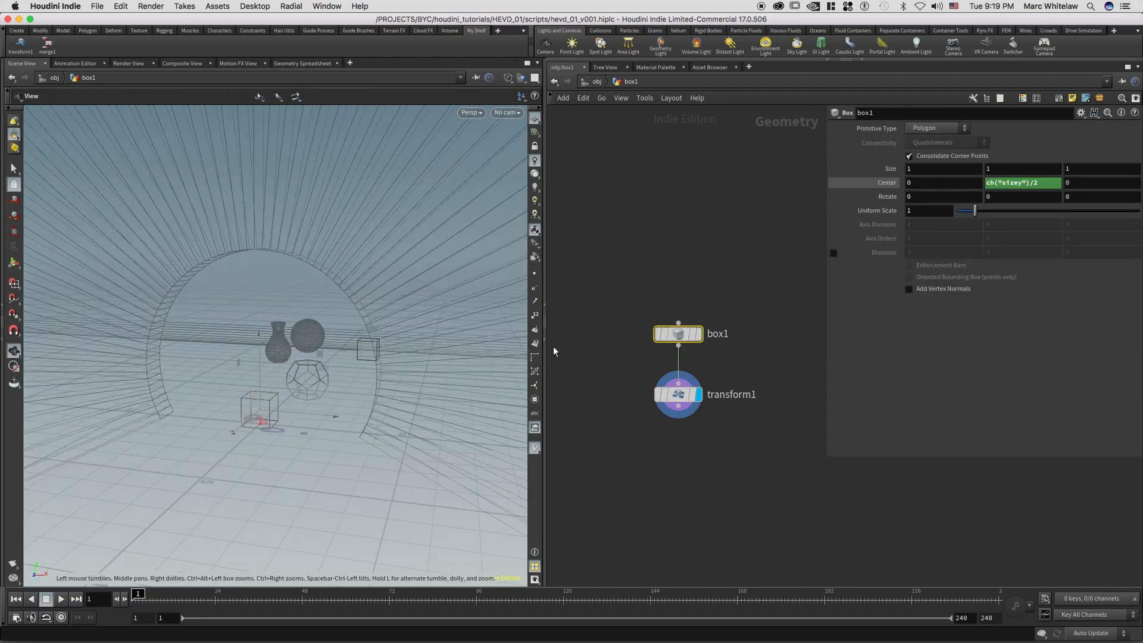
click(698, 333)
drag(262, 398, 257, 285)
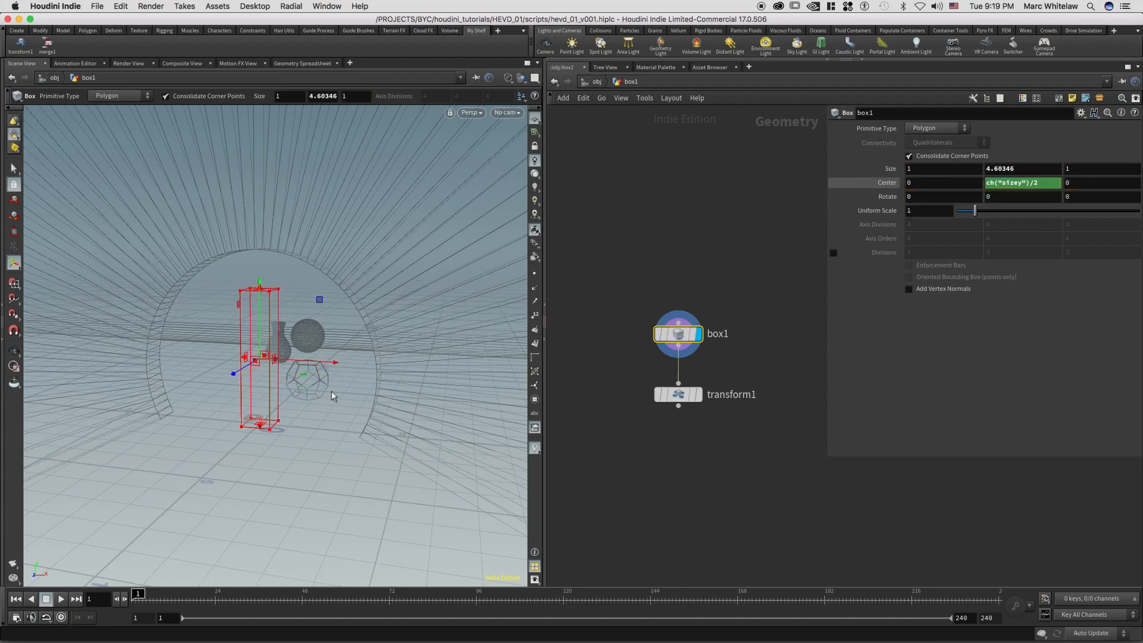
Step: Display and select transform1, and check the column's placement beside the sphere and vase through the arch
click(699, 396)
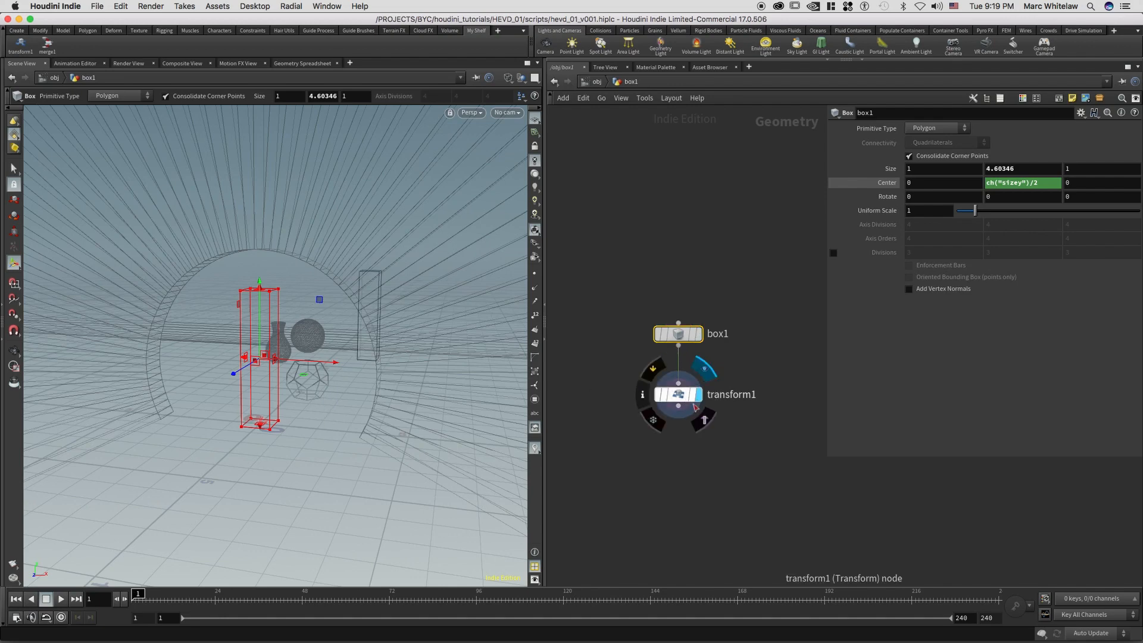
drag(628, 428, 734, 374)
alt+drag(345, 398, 315, 383)
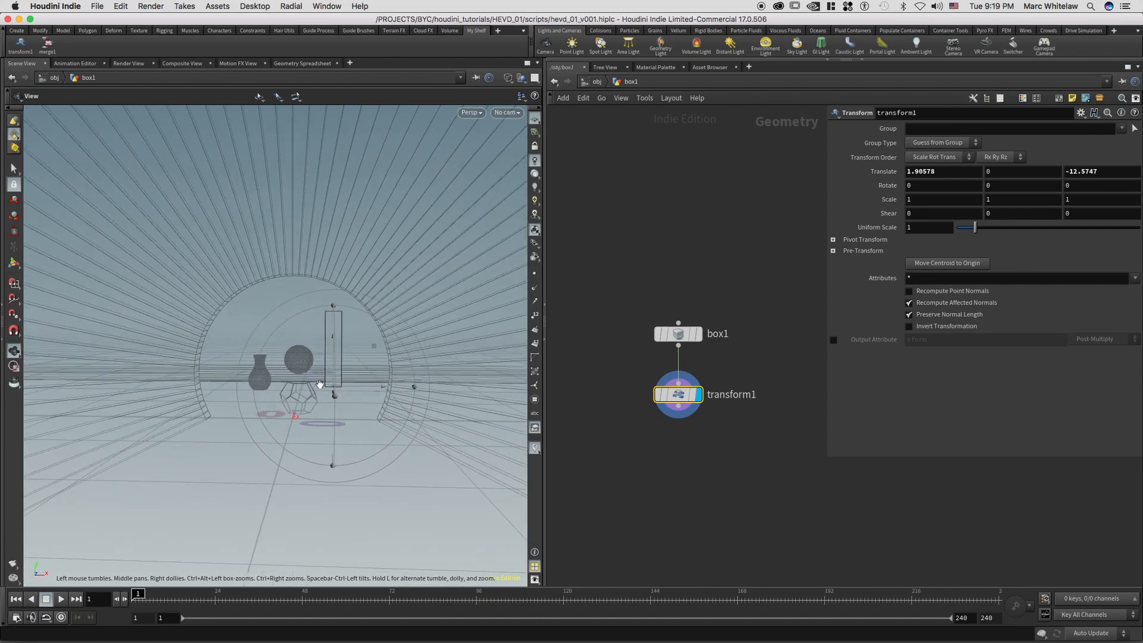
drag(321, 383, 339, 386)
key(Return)
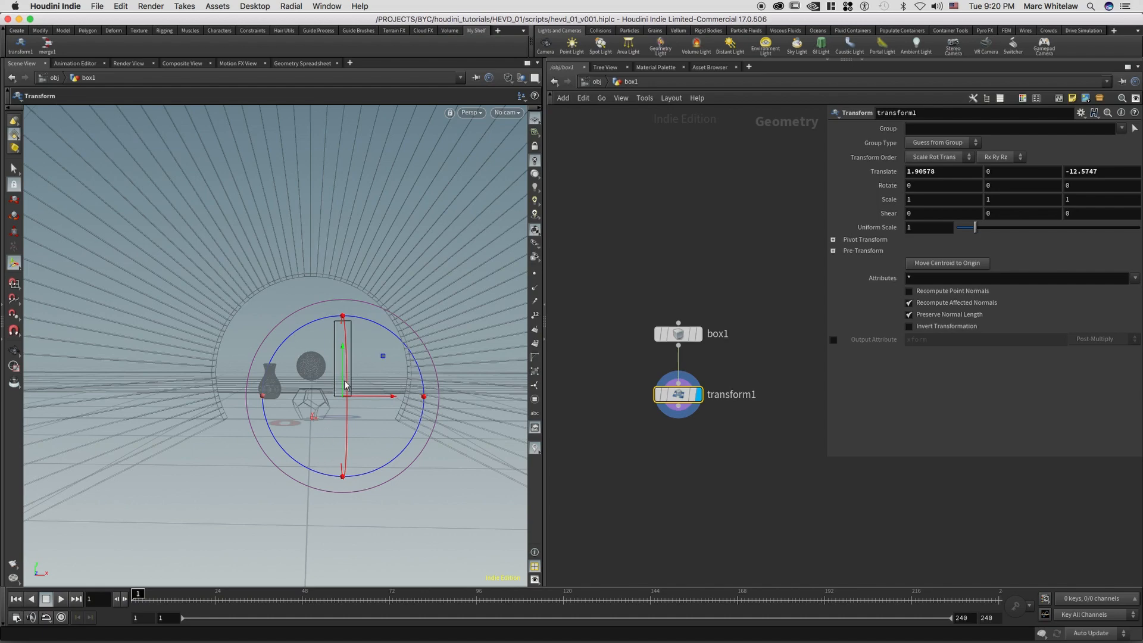
alt+drag(375, 365, 323, 333)
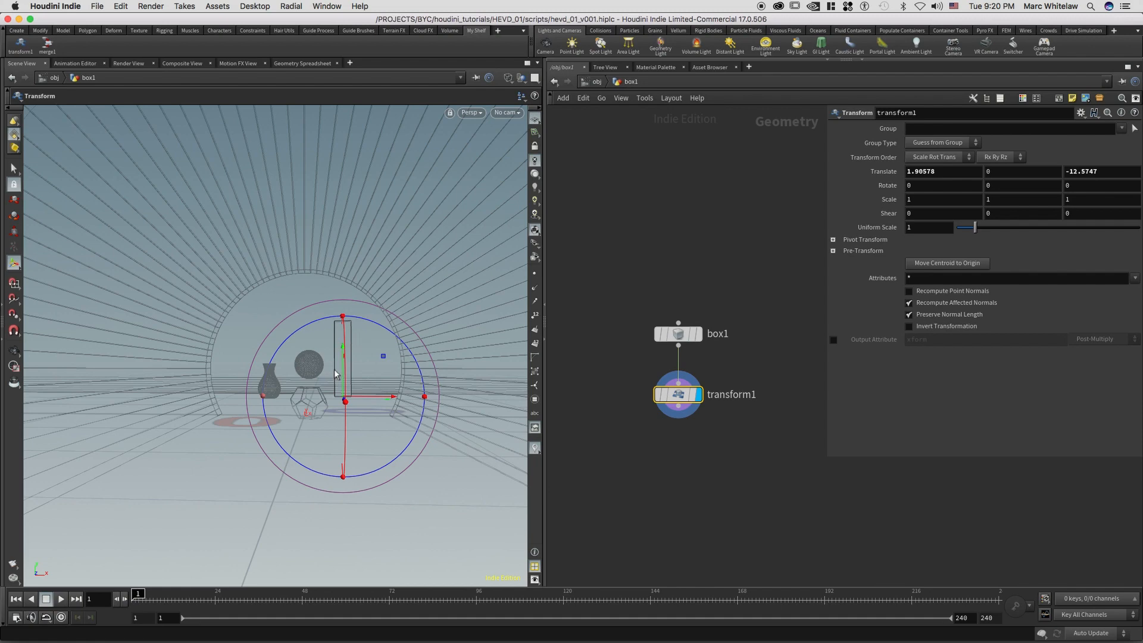
mouse_move(303, 374)
alt+mouse_down()
mouse_move(315, 364)
mouse_move(307, 377)
alt+mouse_up()
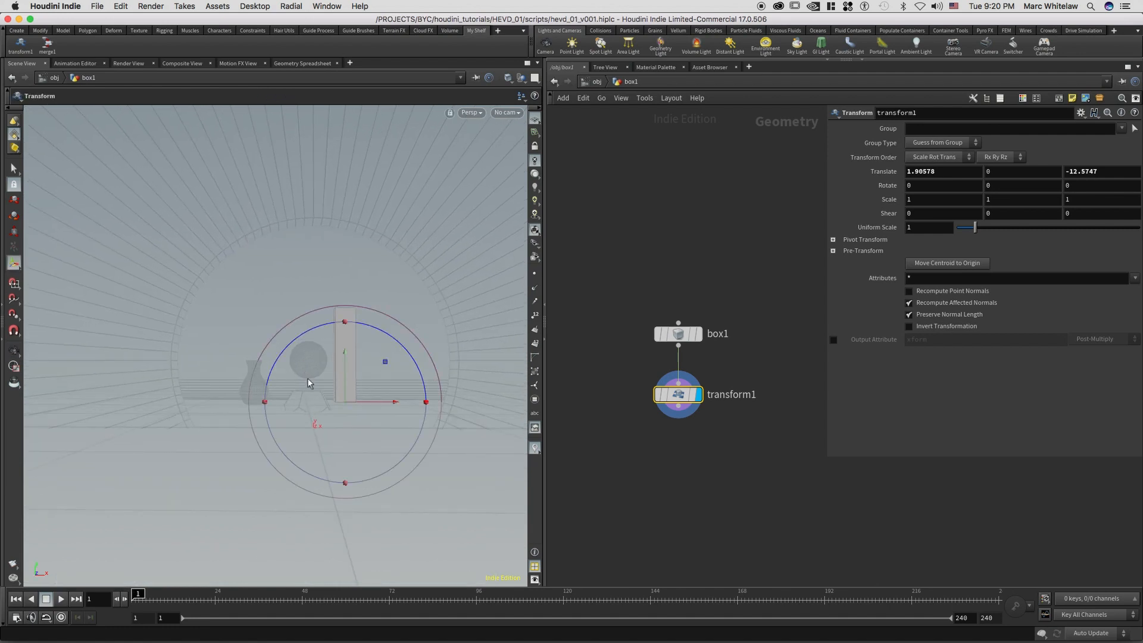
Step: Save the scene file hevd_01_v001.hiplc
click(98, 7)
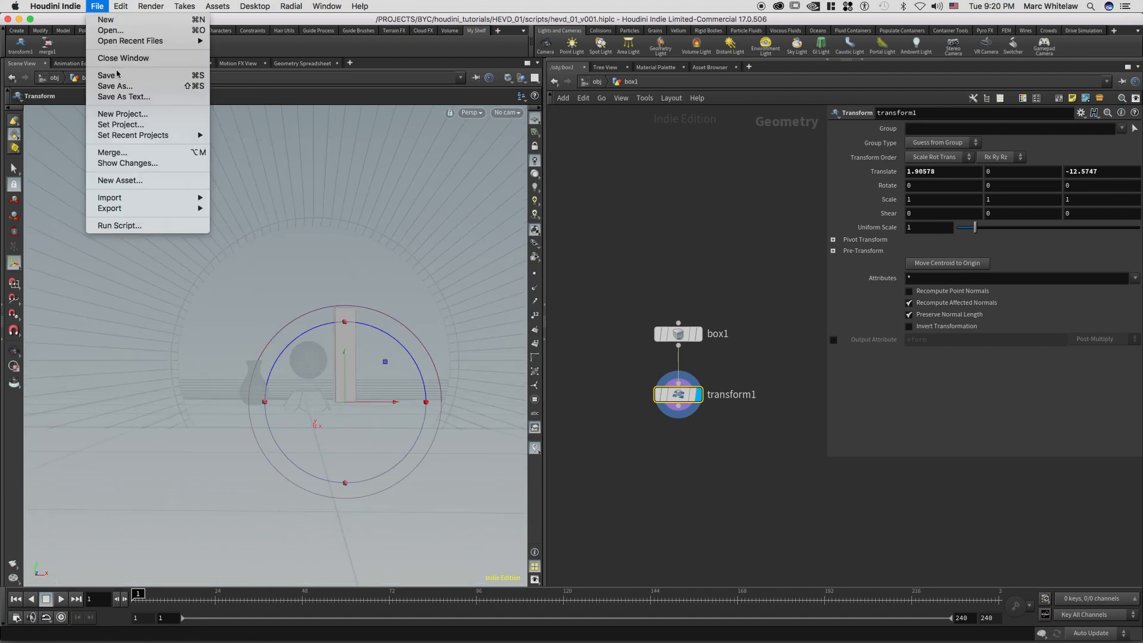
click(113, 76)
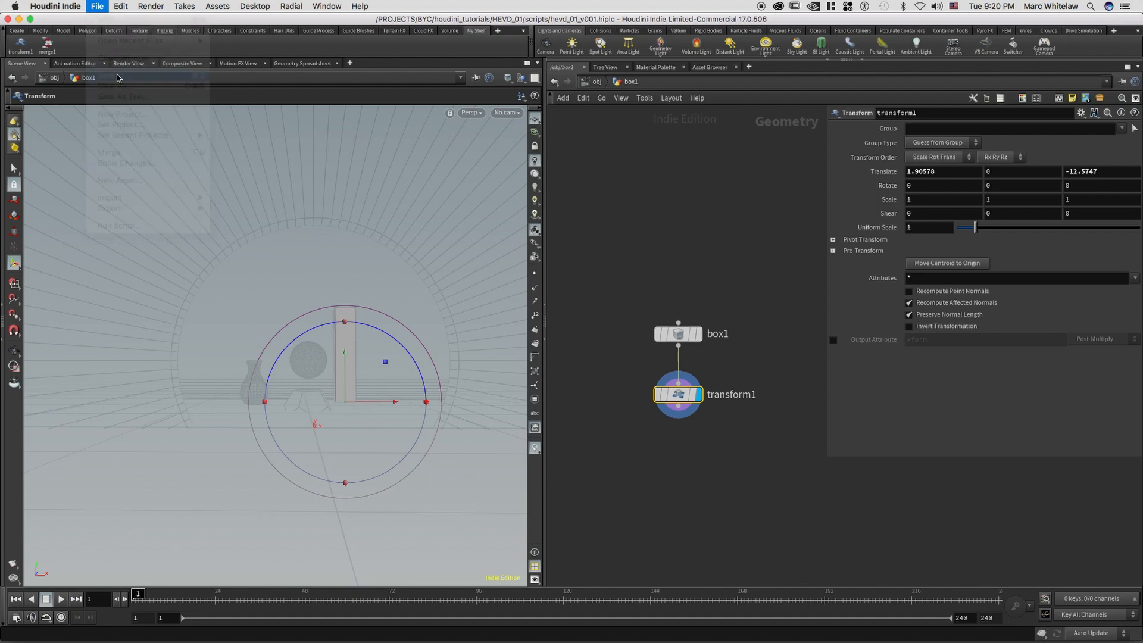
alt+right_click(326, 262)
alt+middle_drag(315, 263, 312, 268)
alt+drag(312, 278, 313, 286)
alt+middle_drag(314, 286, 315, 275)
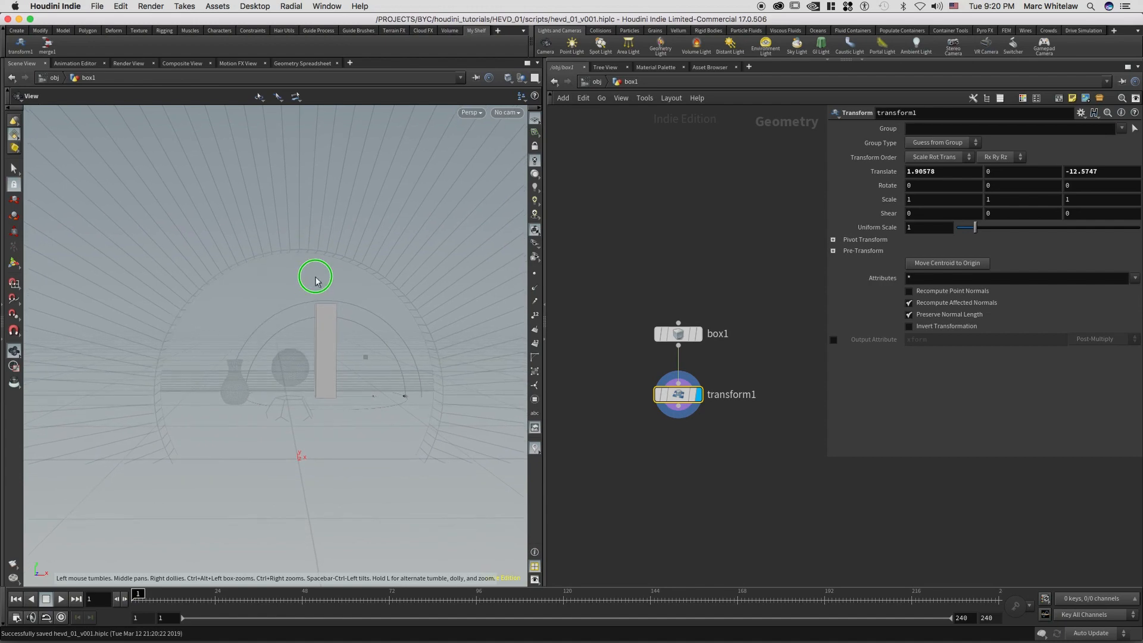